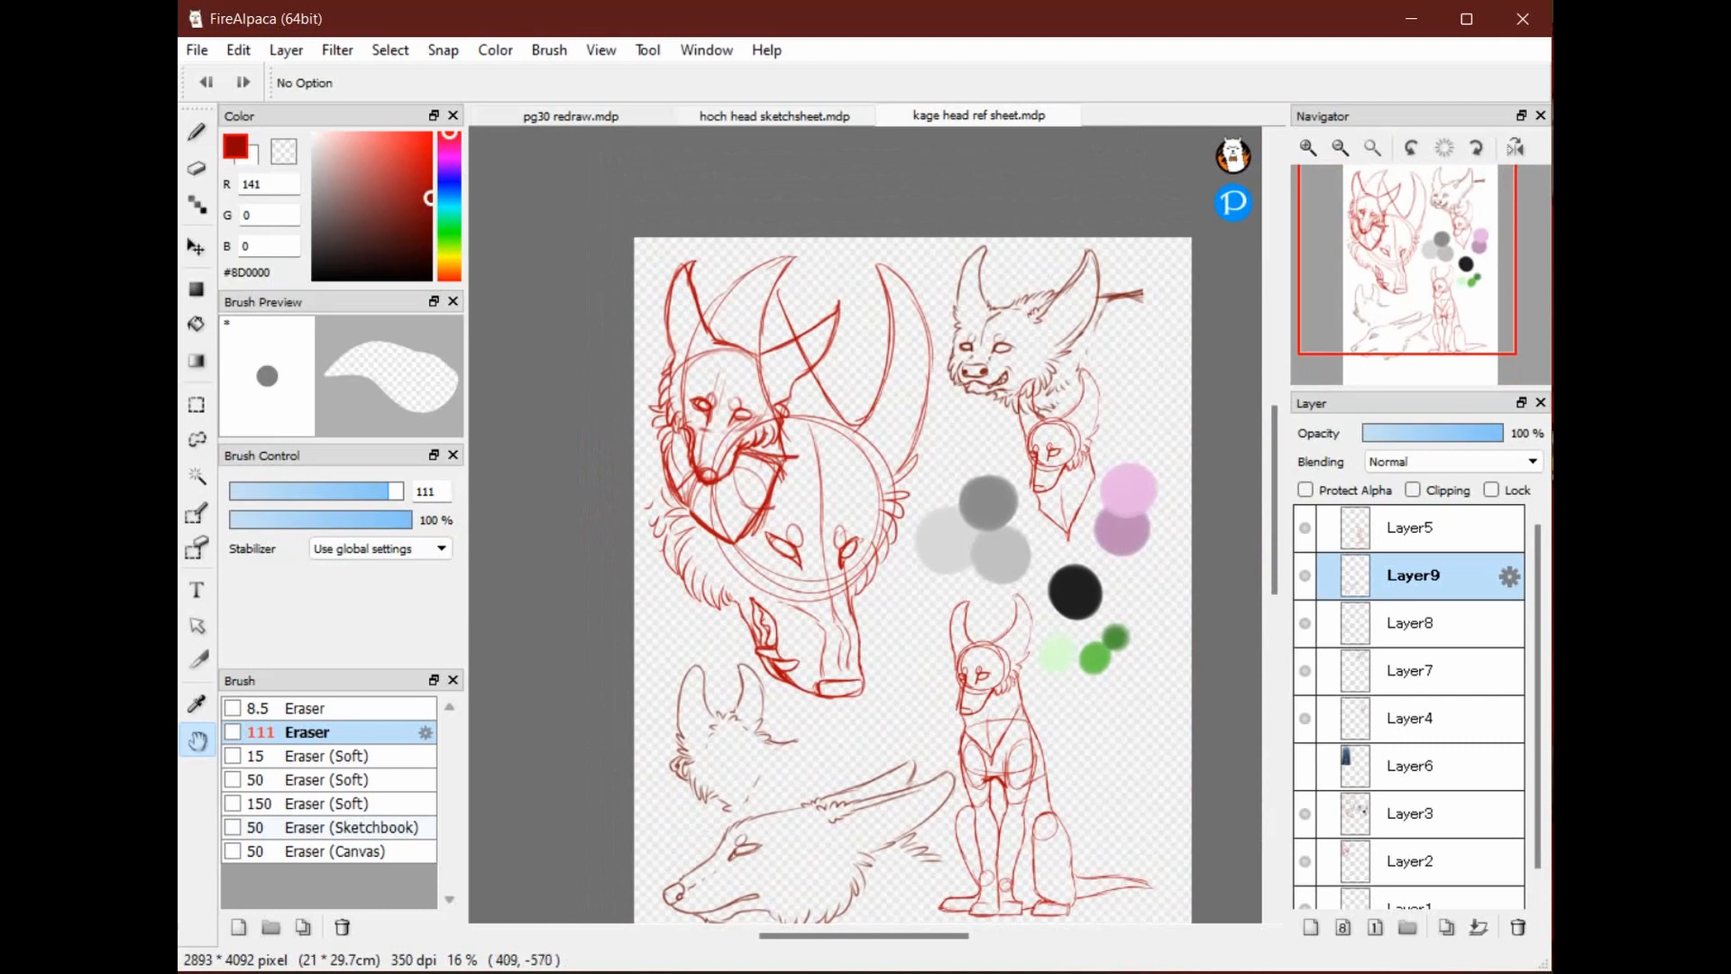
Look at hoch head sketchsheet.mdp, return to pg30 redraw.mdp and show Layer23 and Layer2
click(571, 115)
click(775, 115)
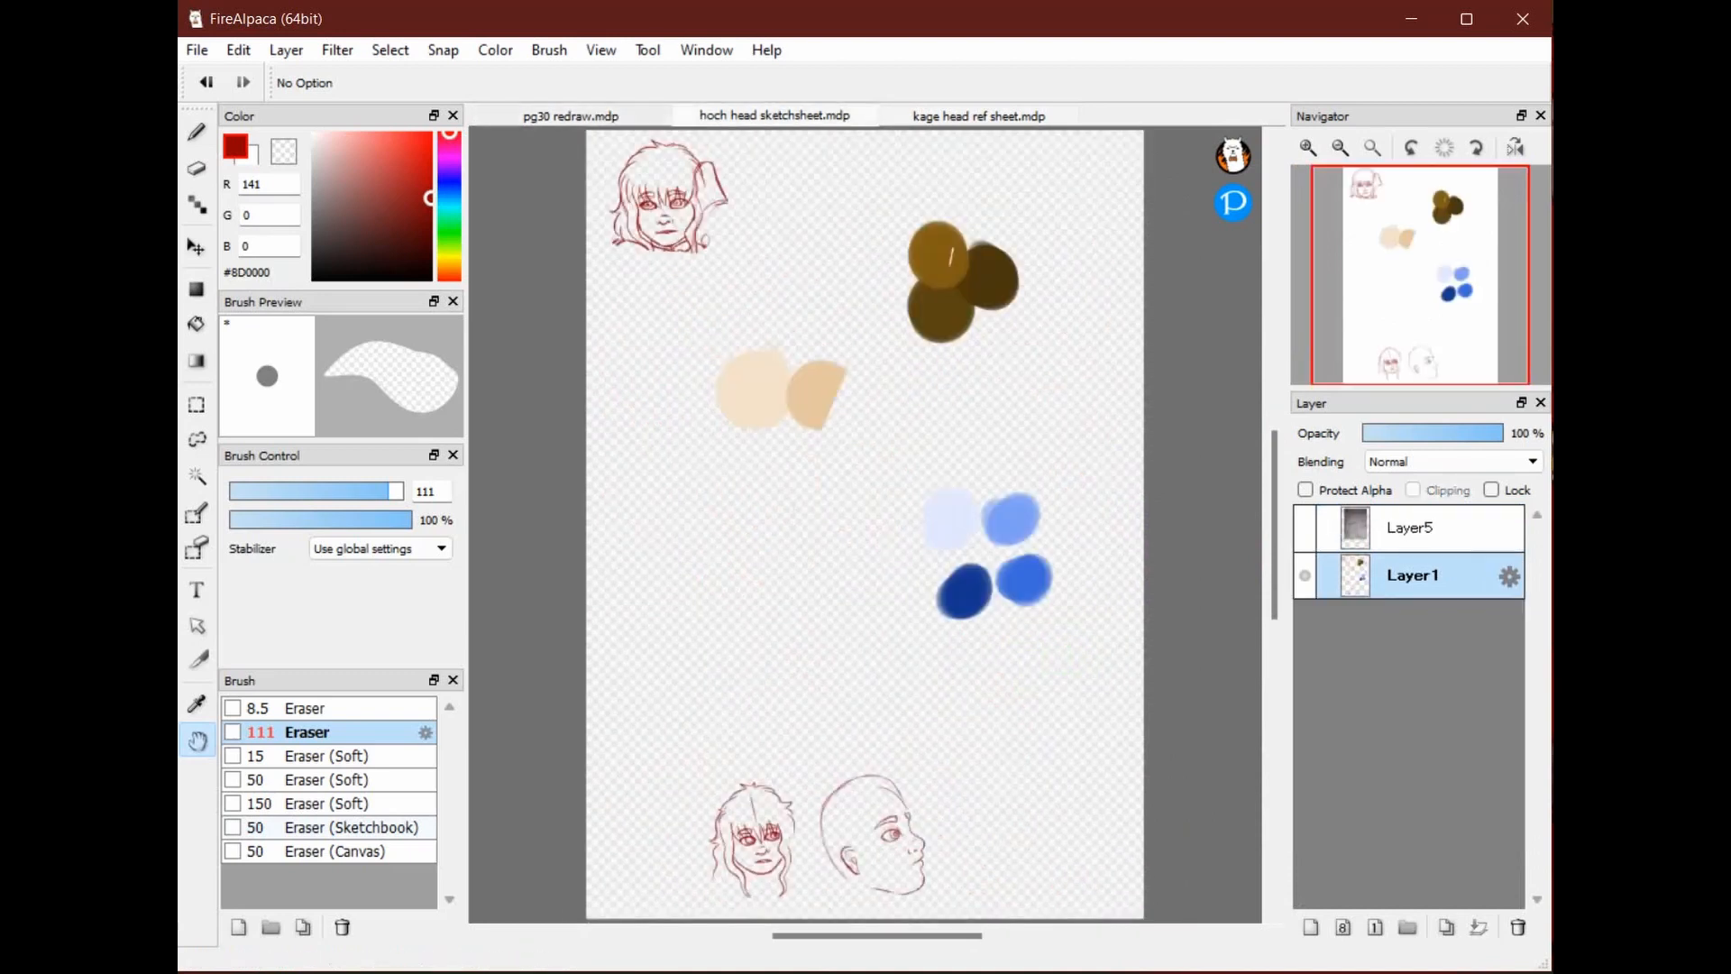
click(577, 116)
drag(972, 426, 1054, 470)
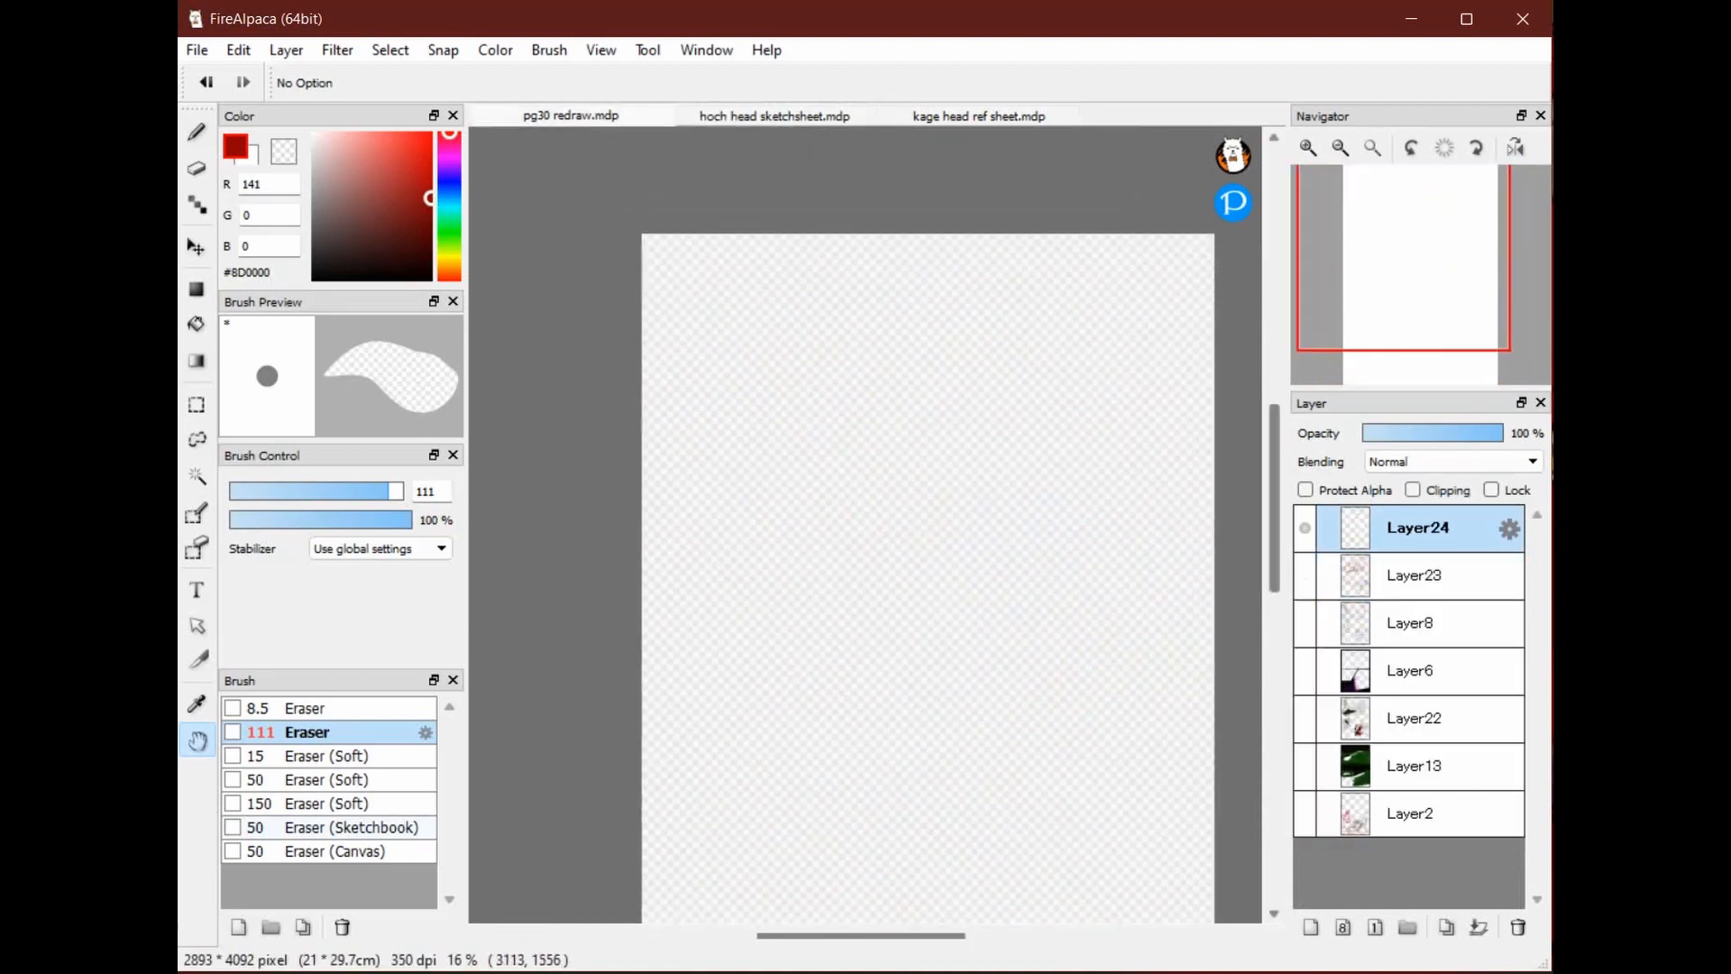
click(1304, 576)
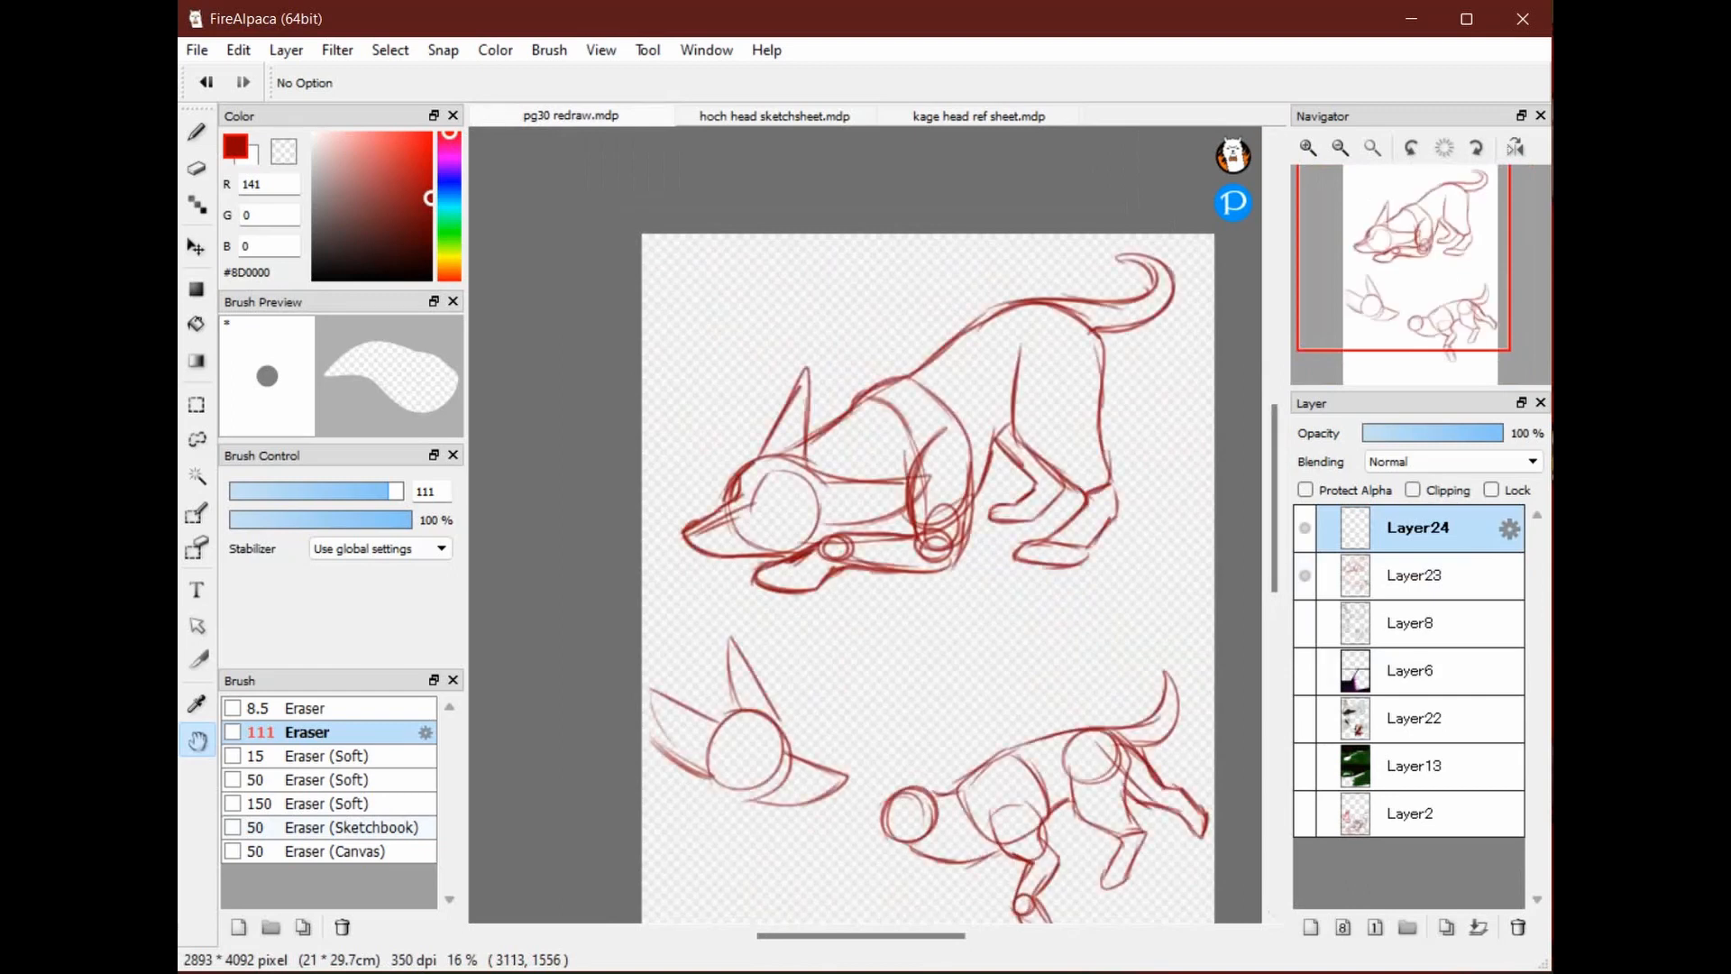
click(1305, 813)
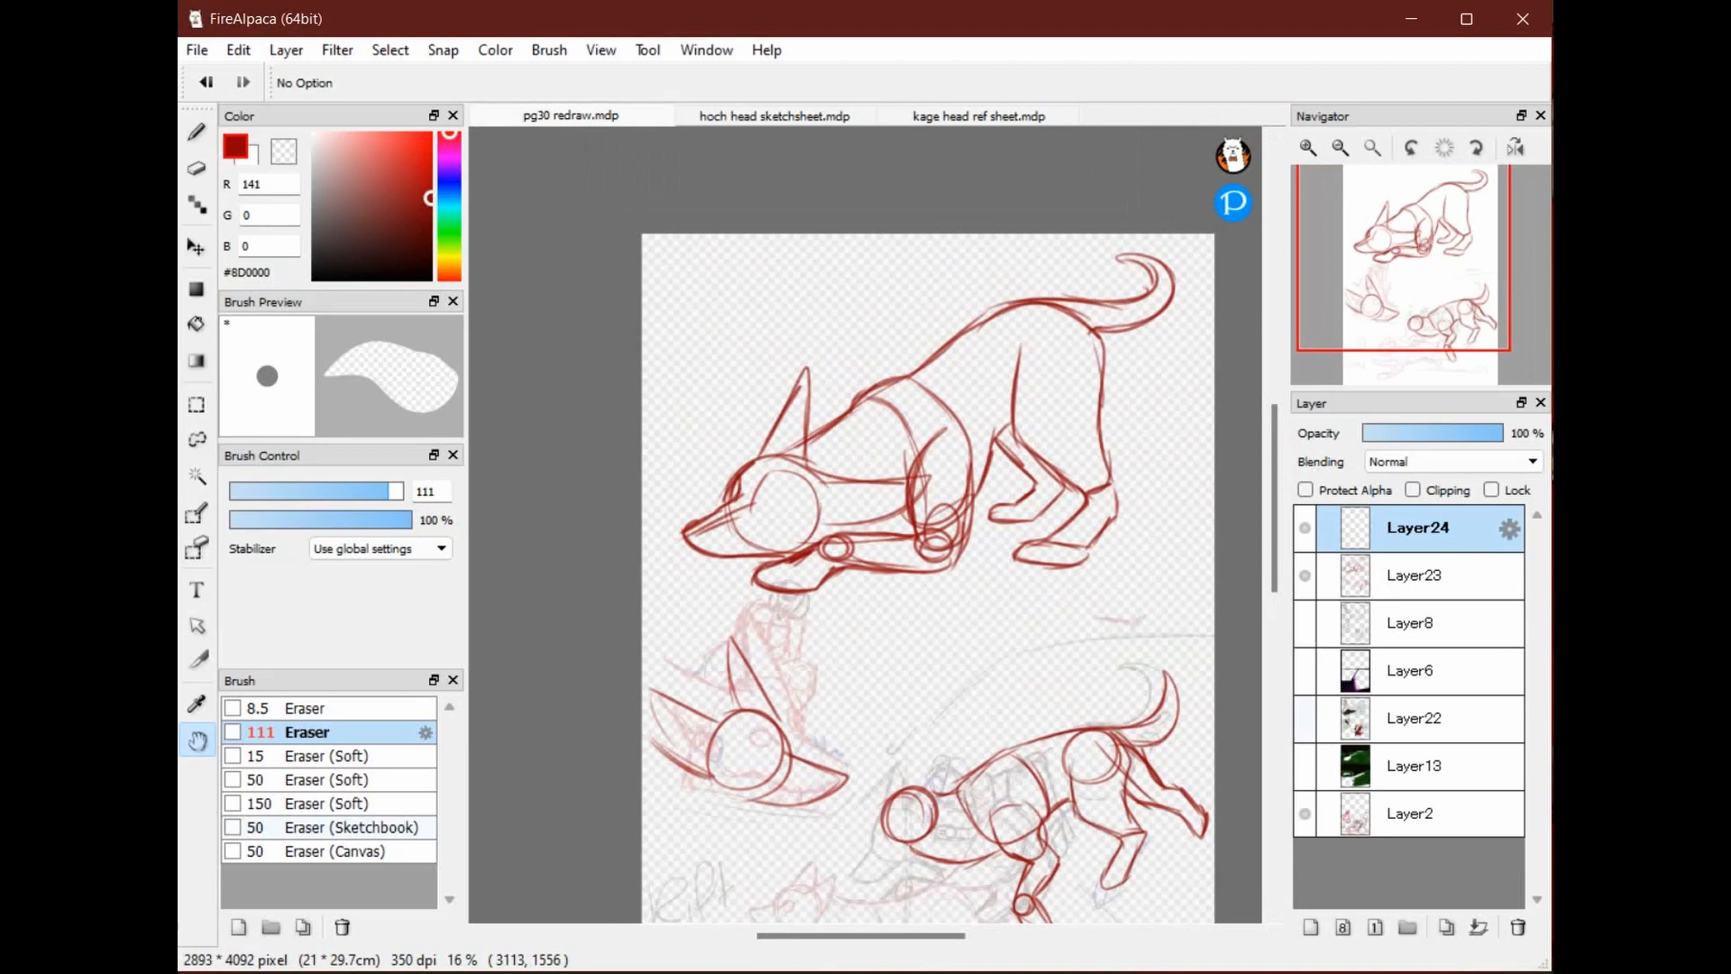
drag(1048, 631, 1011, 601)
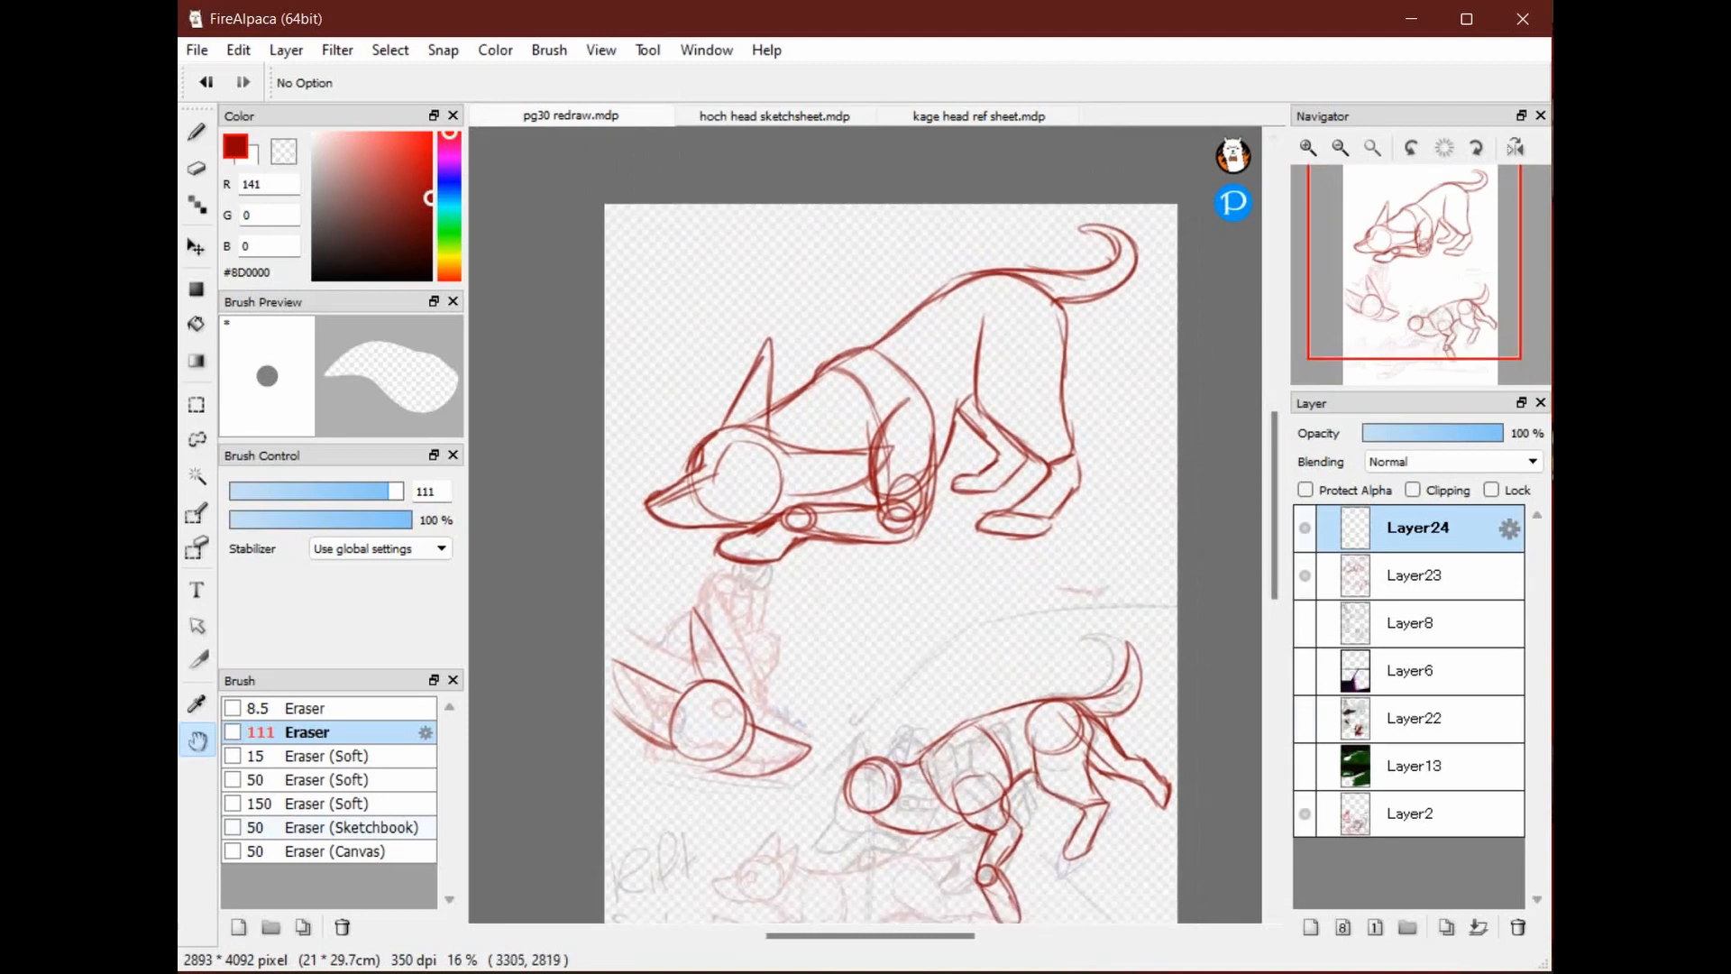
Hide Layer24 and Layer23, and show Layer8, Layer6, Layer22 and Layer13 to display the coloured comic page
click(1305, 528)
click(1305, 576)
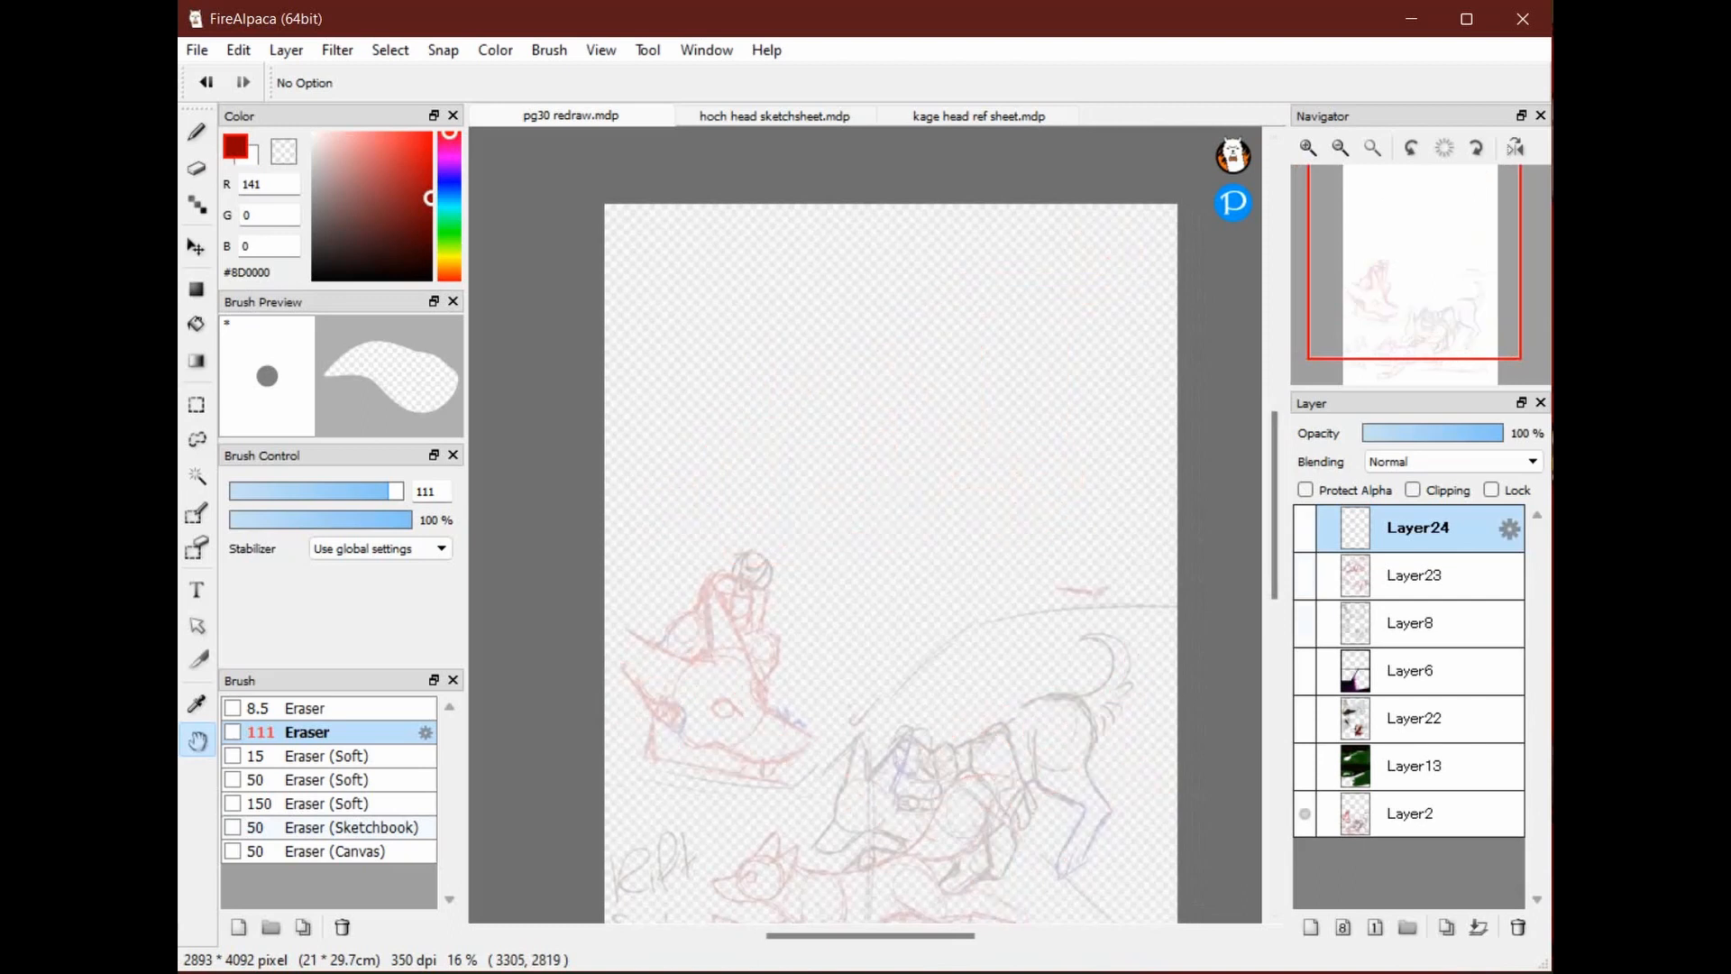
click(1305, 623)
click(1305, 671)
click(1414, 623)
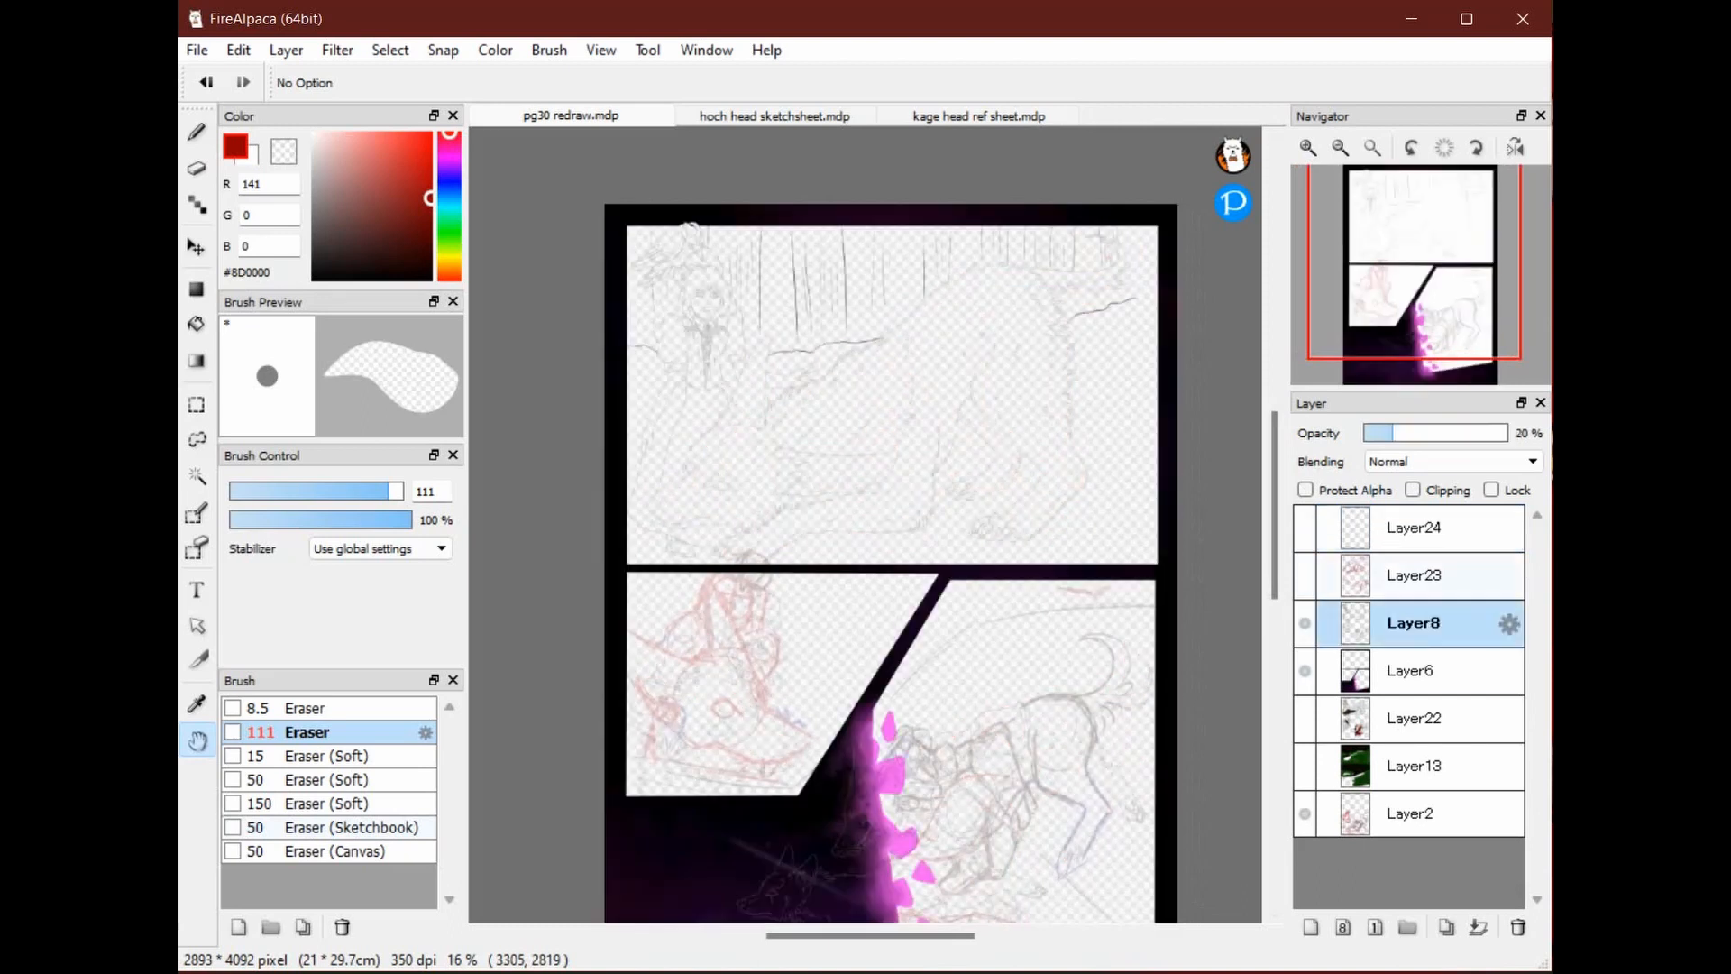
click(1305, 718)
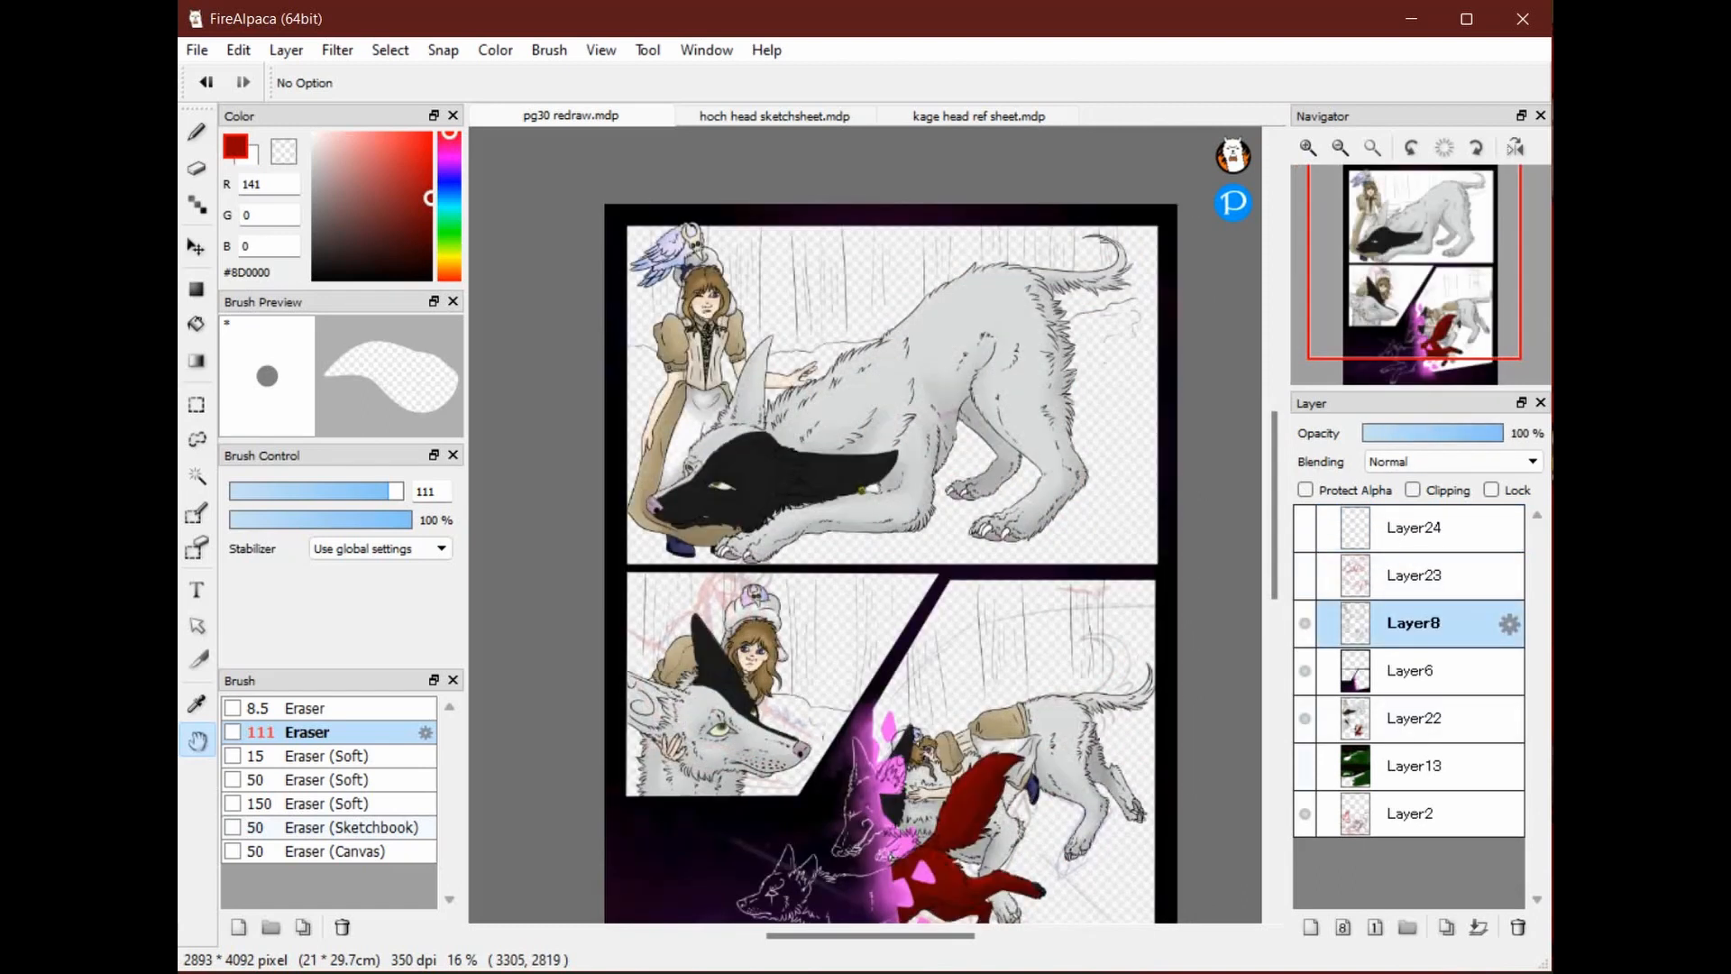
click(1304, 766)
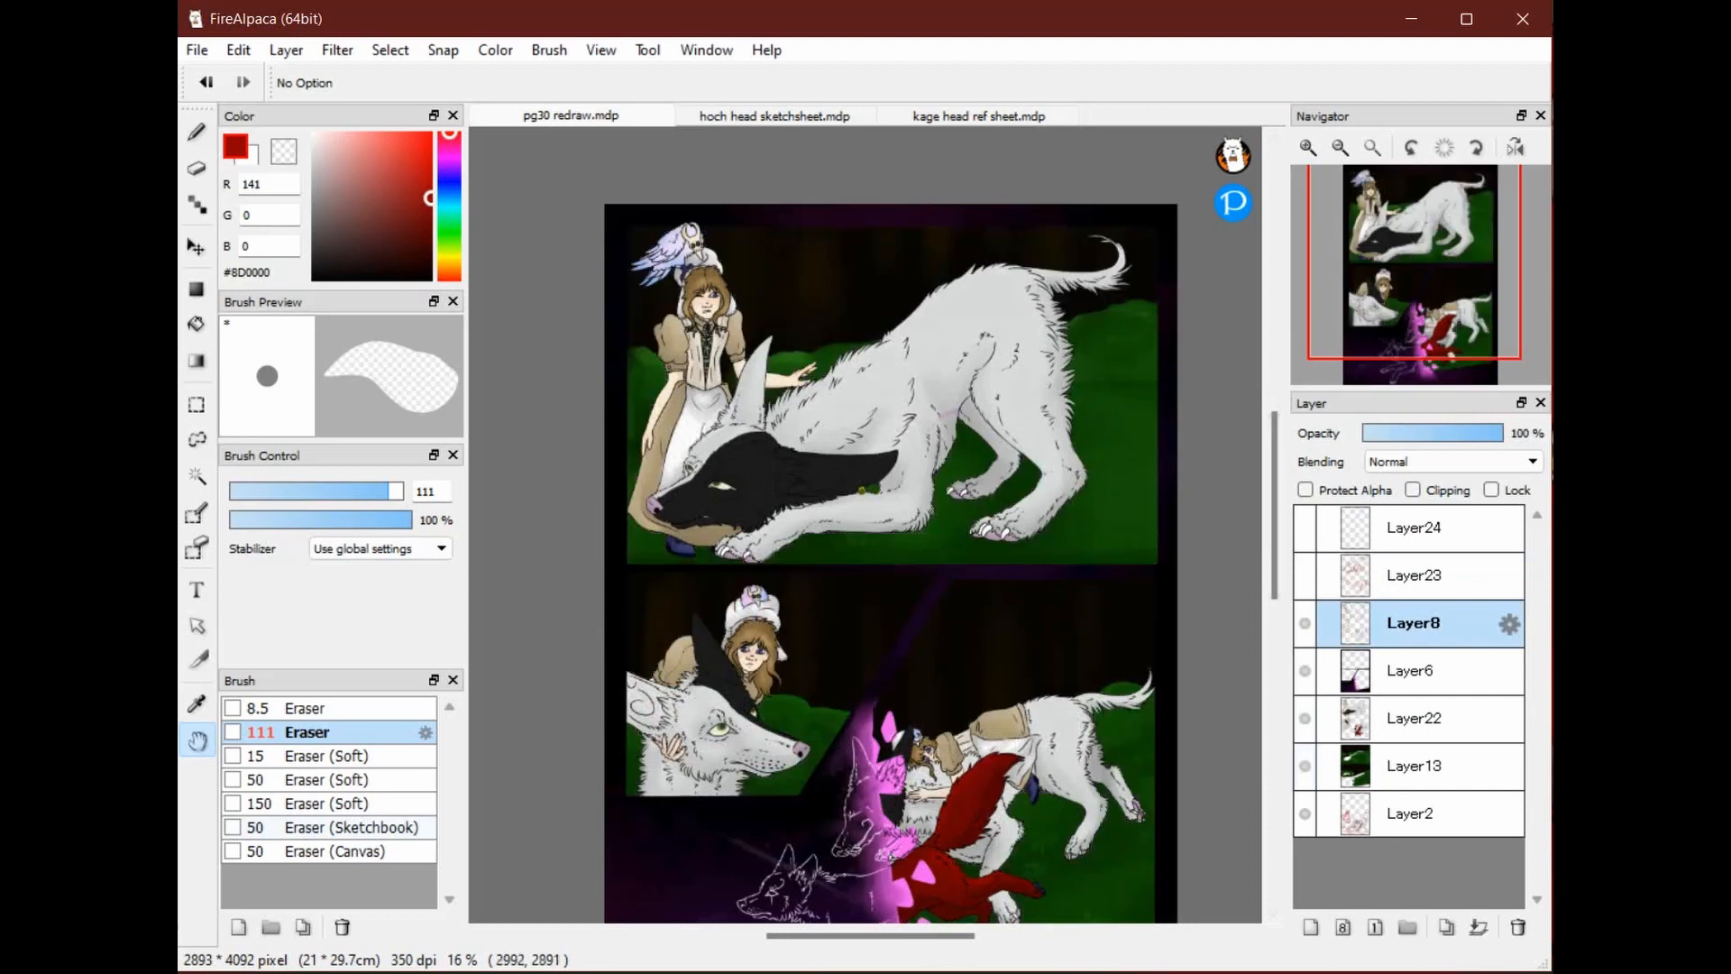
Show and select Layer23 to overlay its red construction sketch on the enlarged top panel
drag(836, 477, 895, 512)
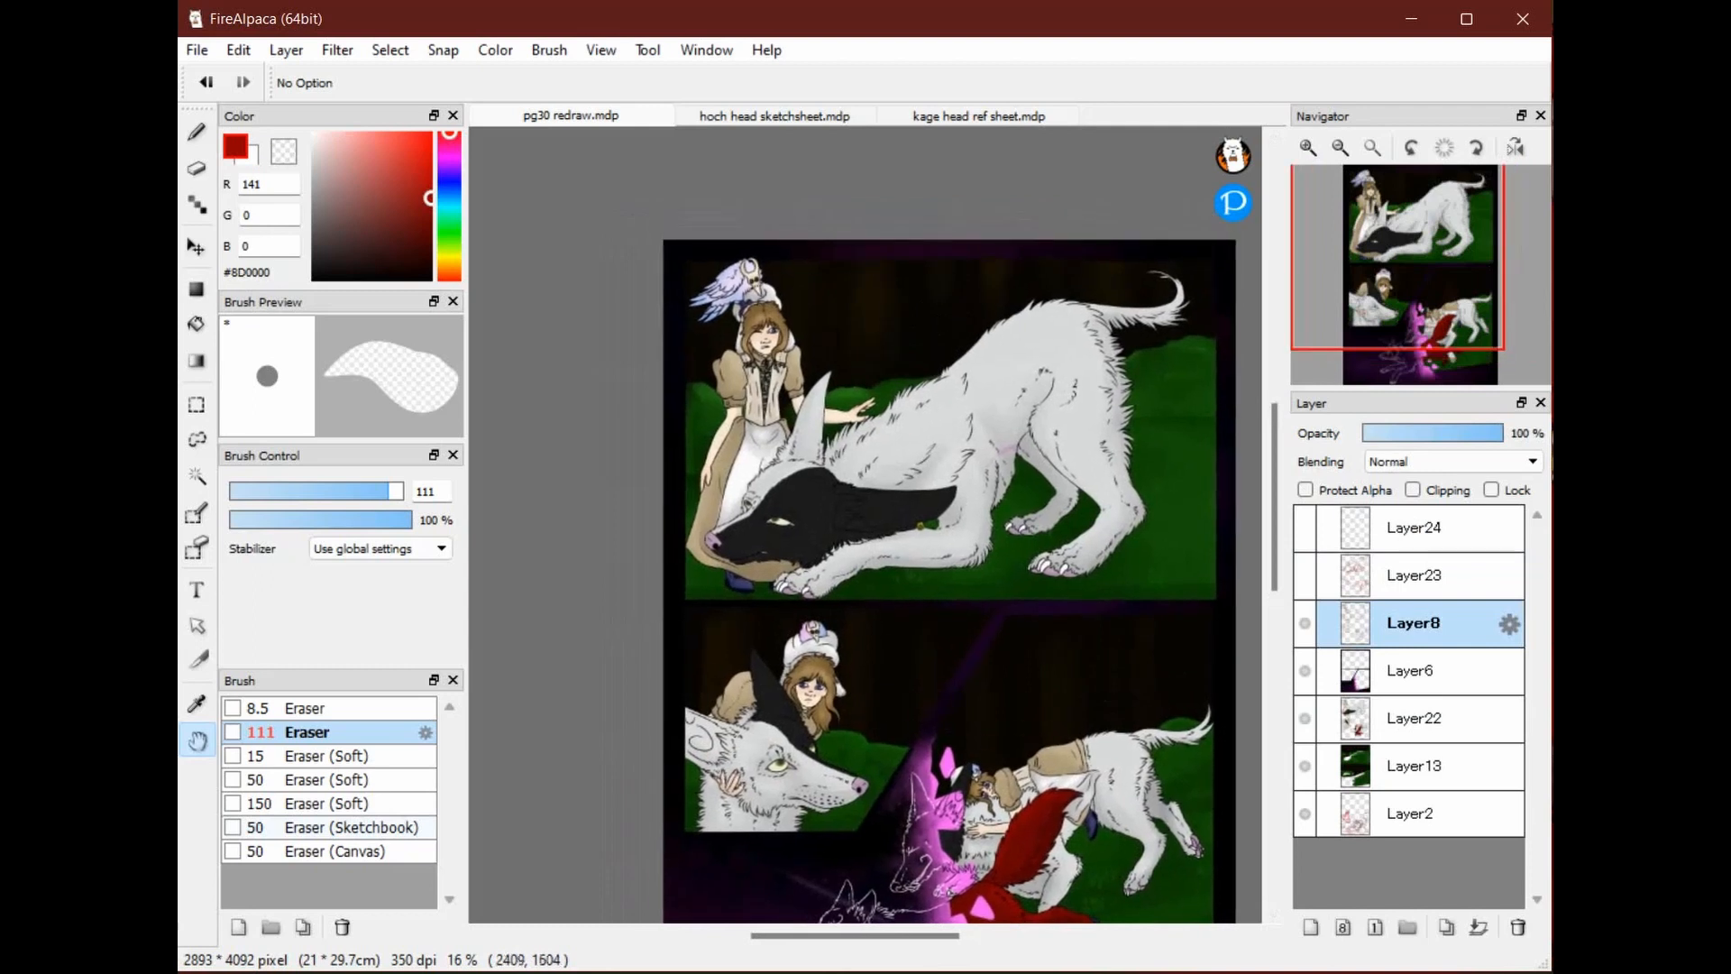
drag(1028, 523, 1003, 570)
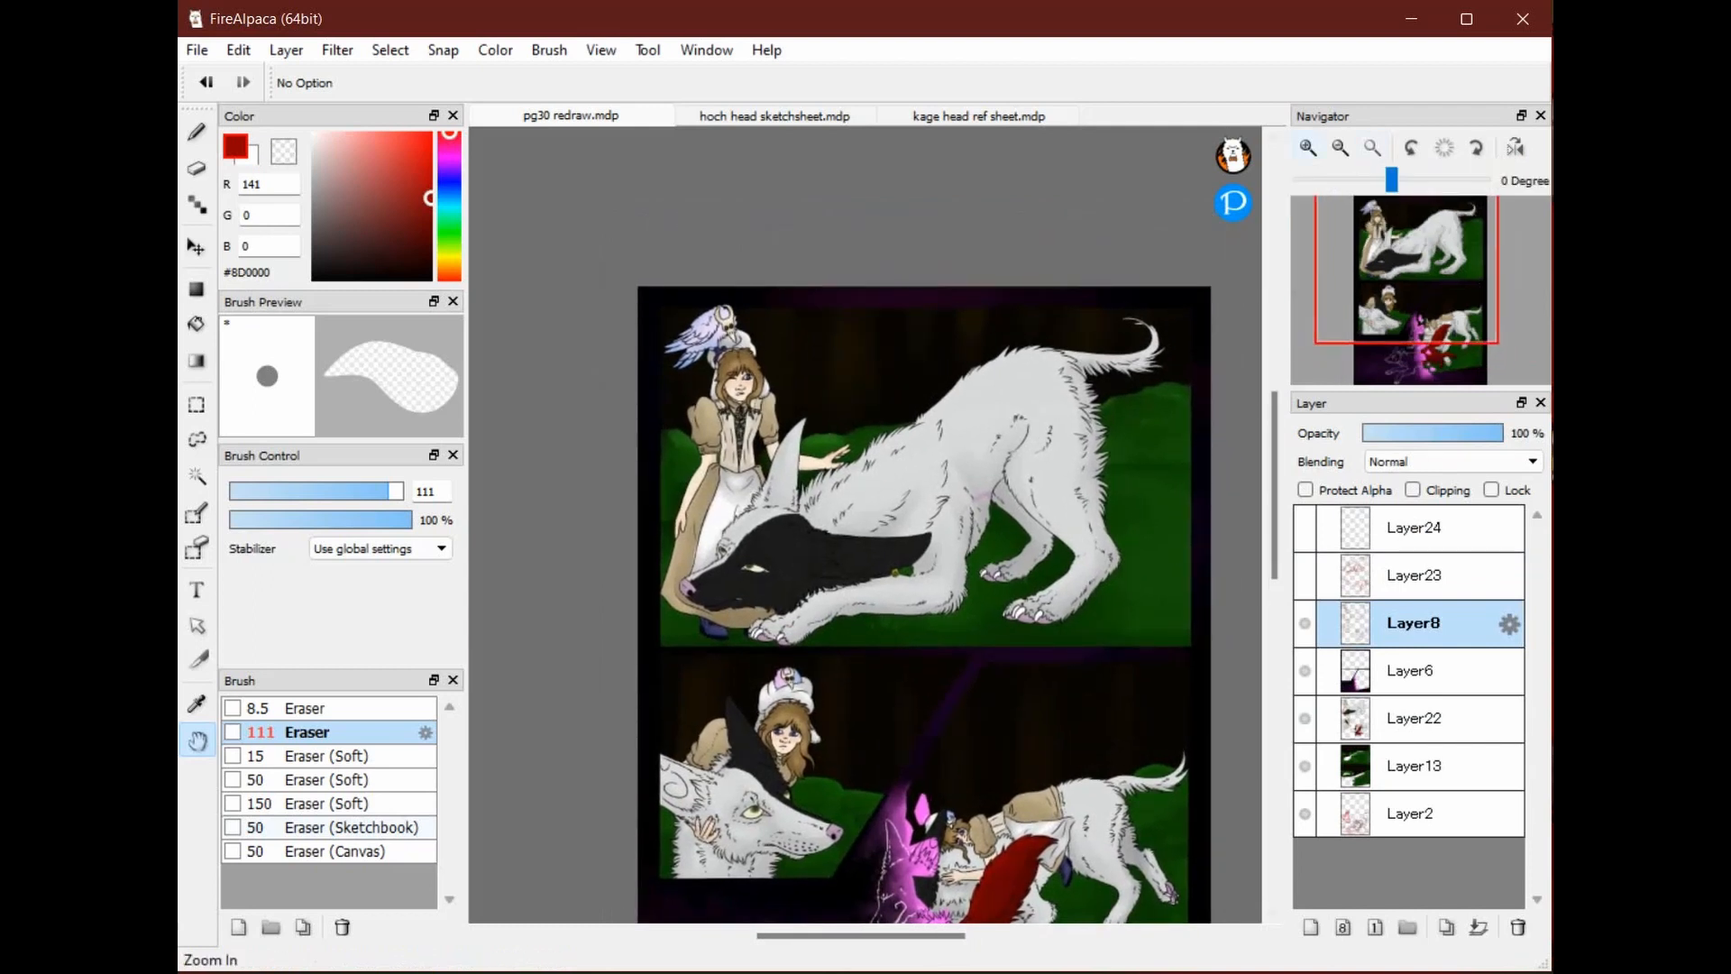
click(1308, 148)
drag(935, 491, 889, 502)
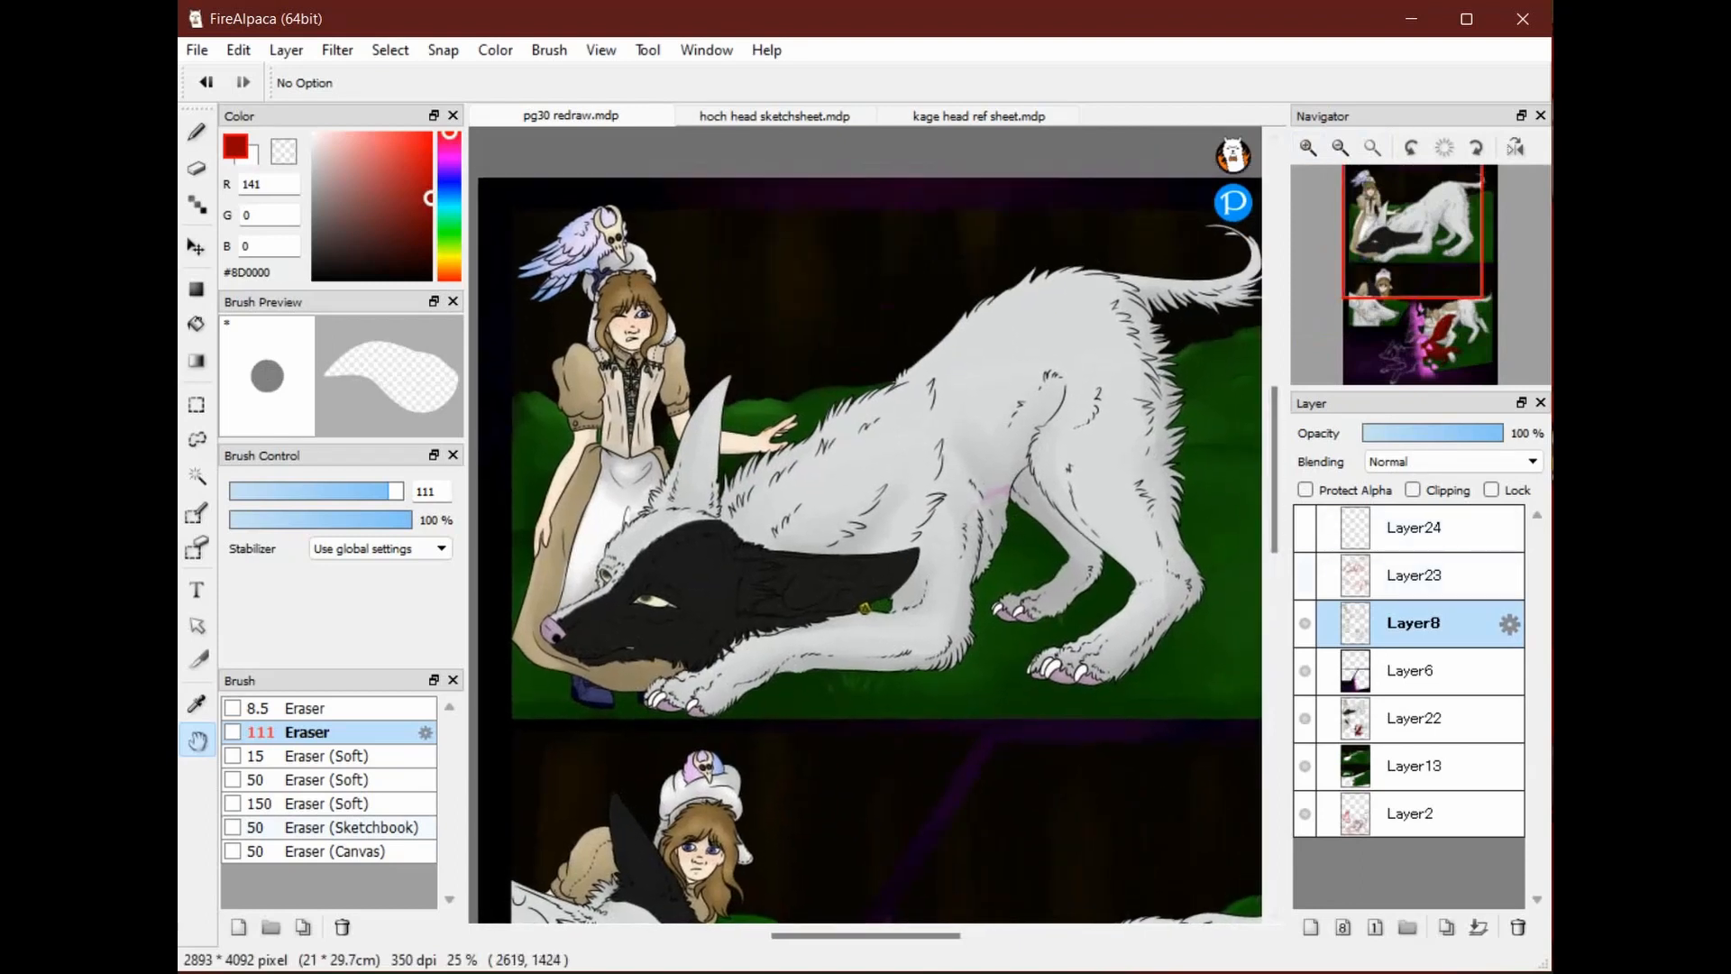
click(1305, 575)
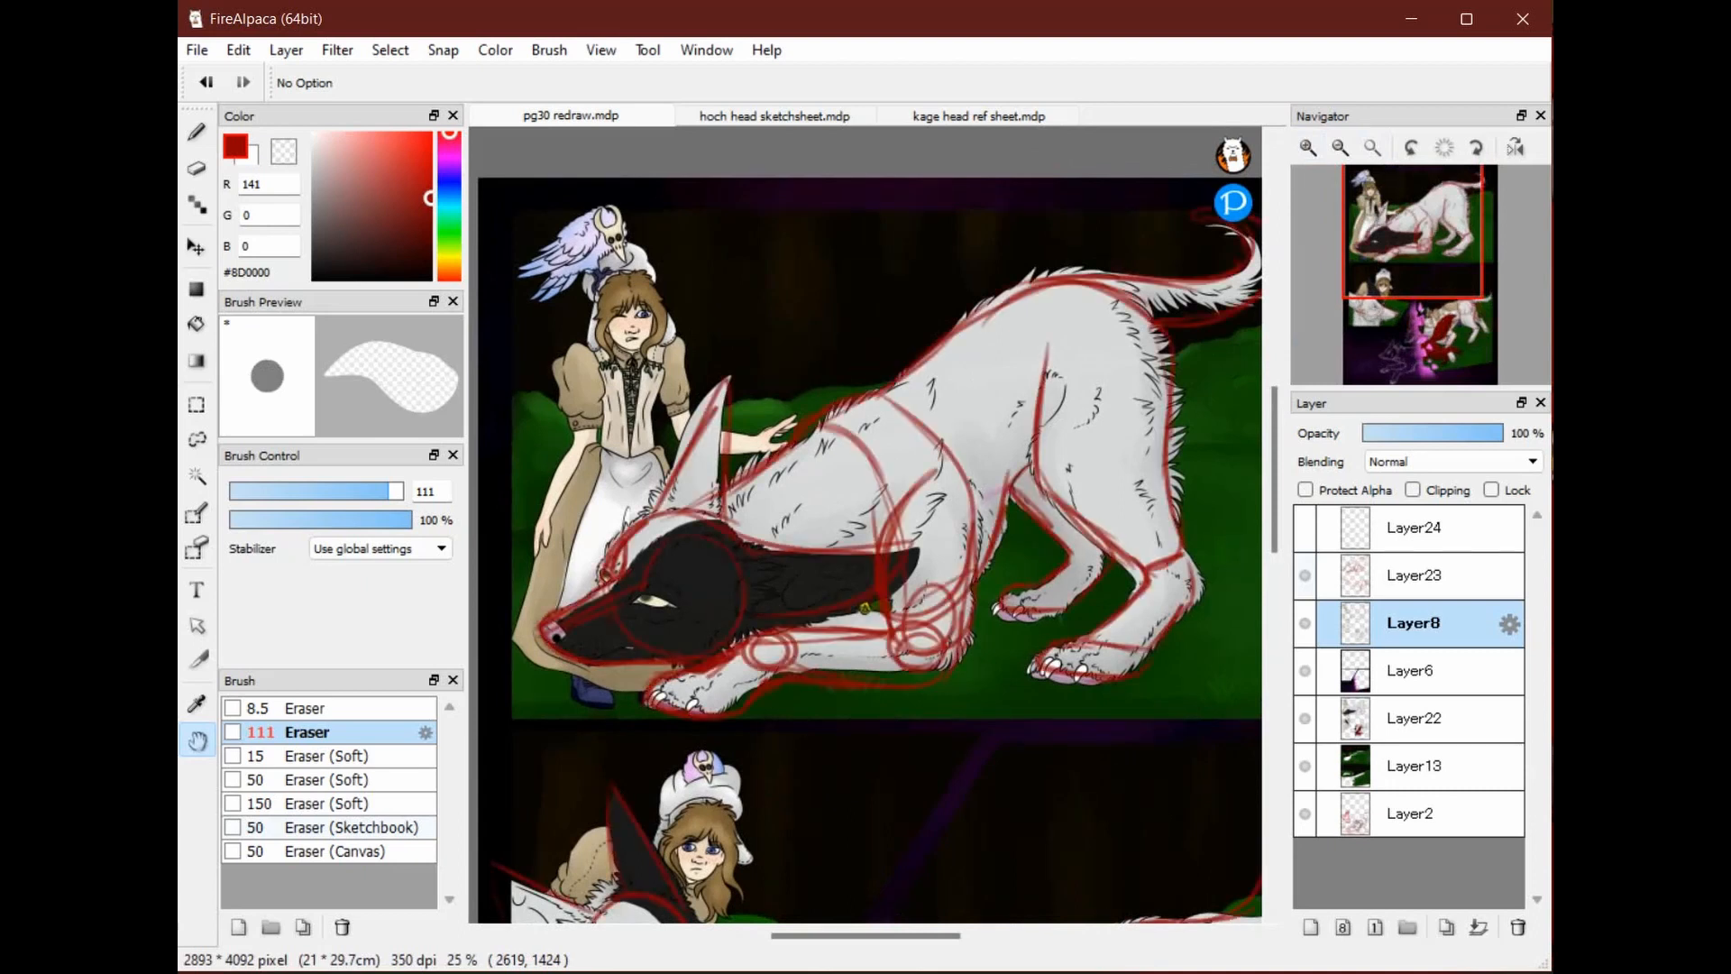
key(alt+Tab)
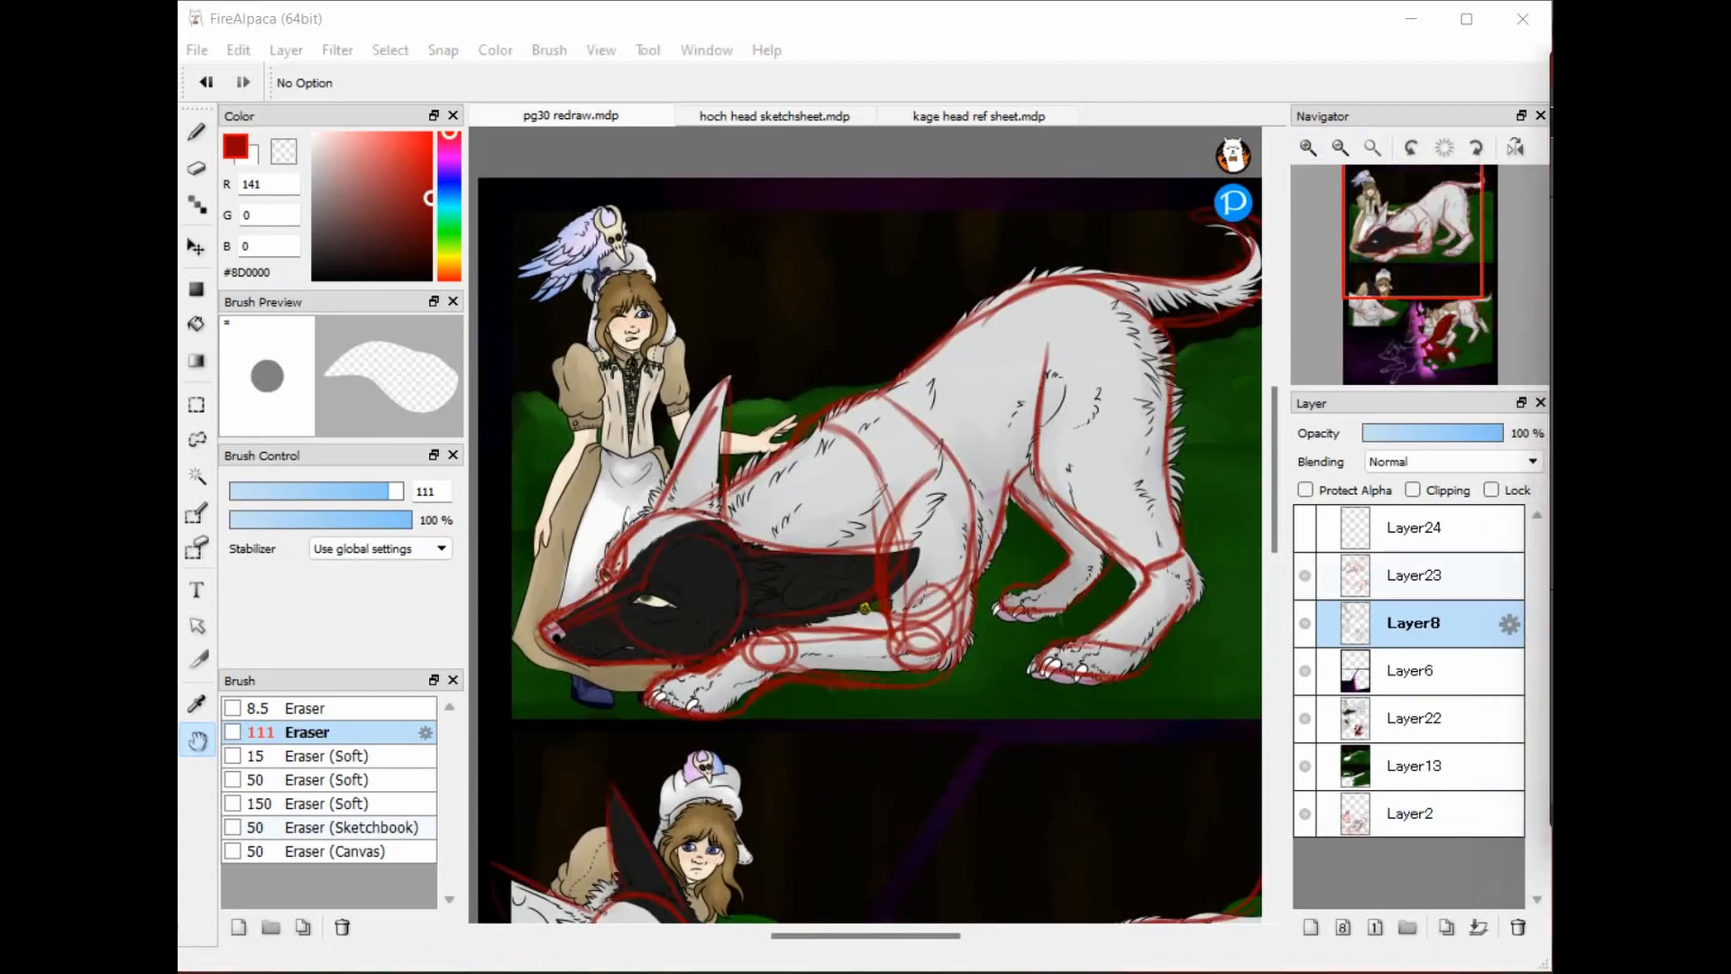
click(1406, 575)
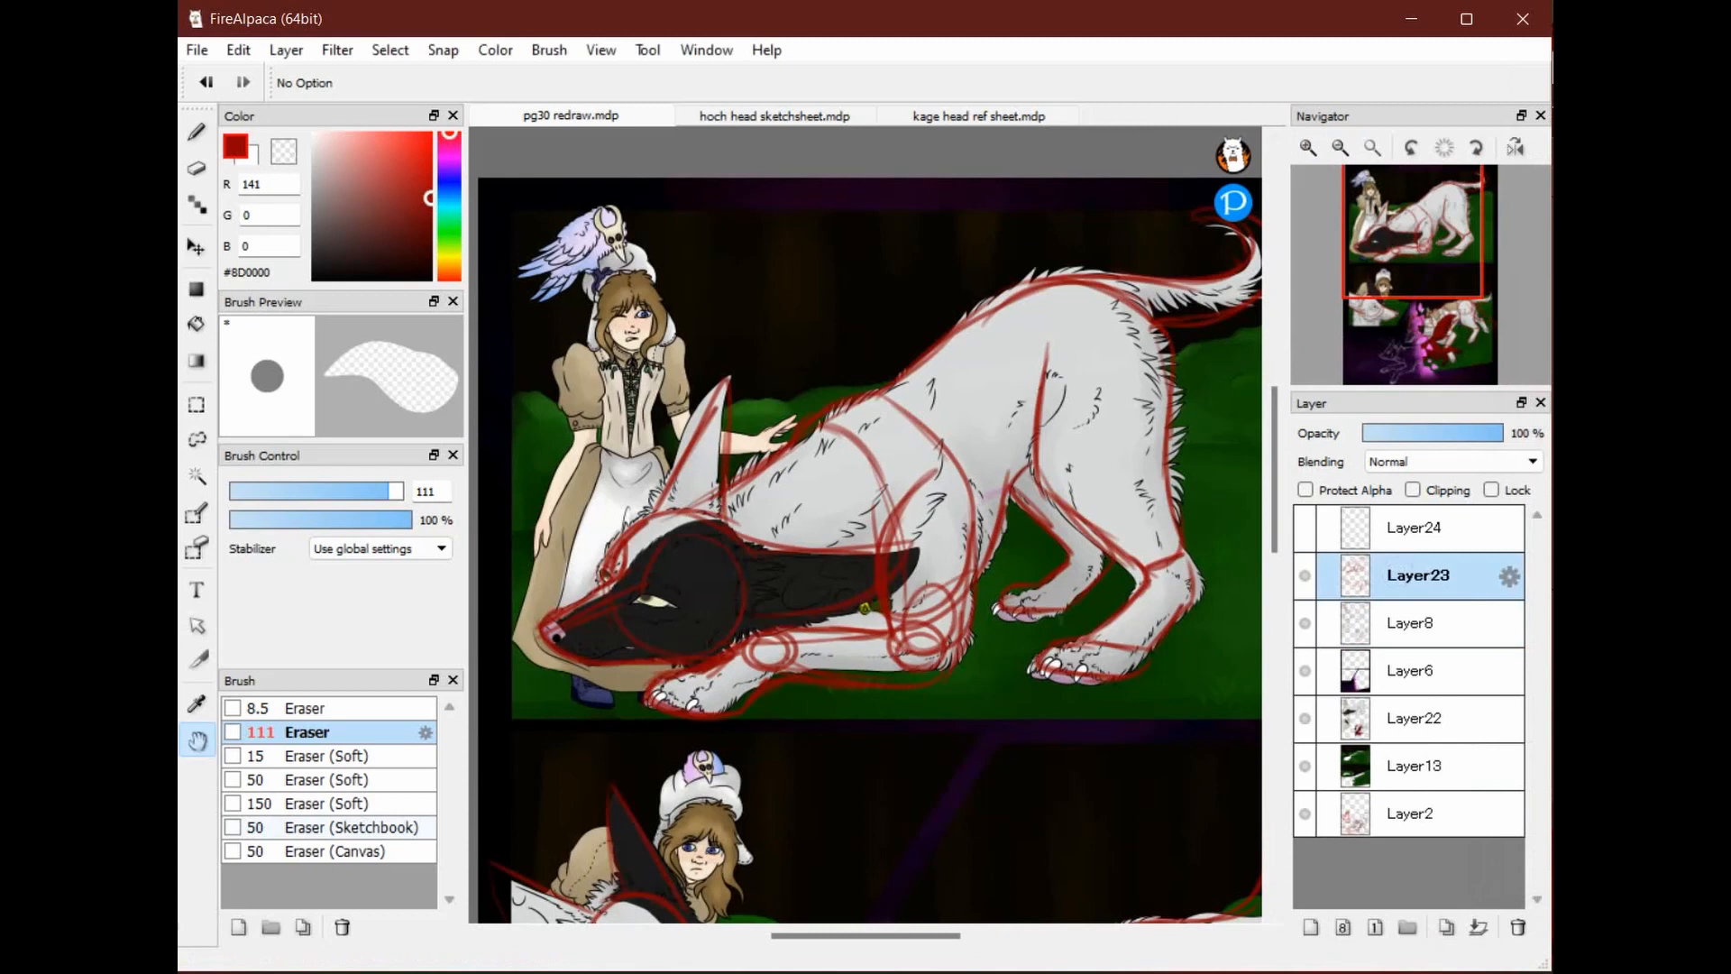
drag(956, 536, 996, 594)
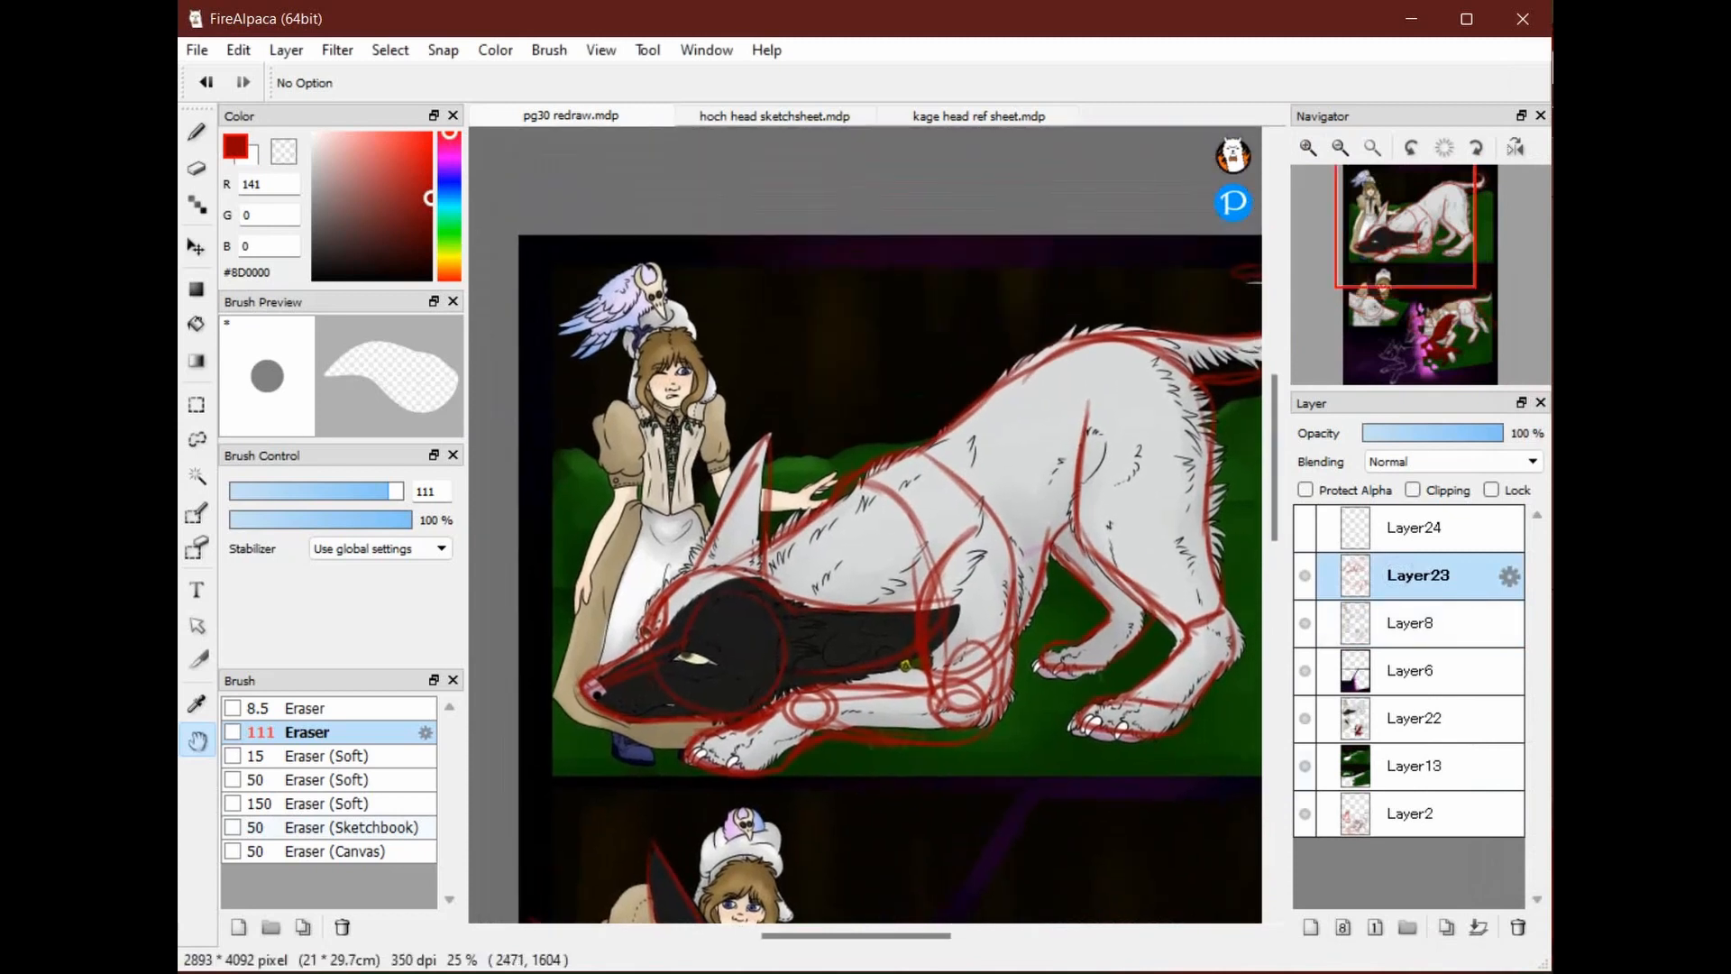
Hide Layer13 and Layer22, lower Layer8's opacity to 17%, and make Layer23 the active layer again
click(1305, 767)
click(1305, 719)
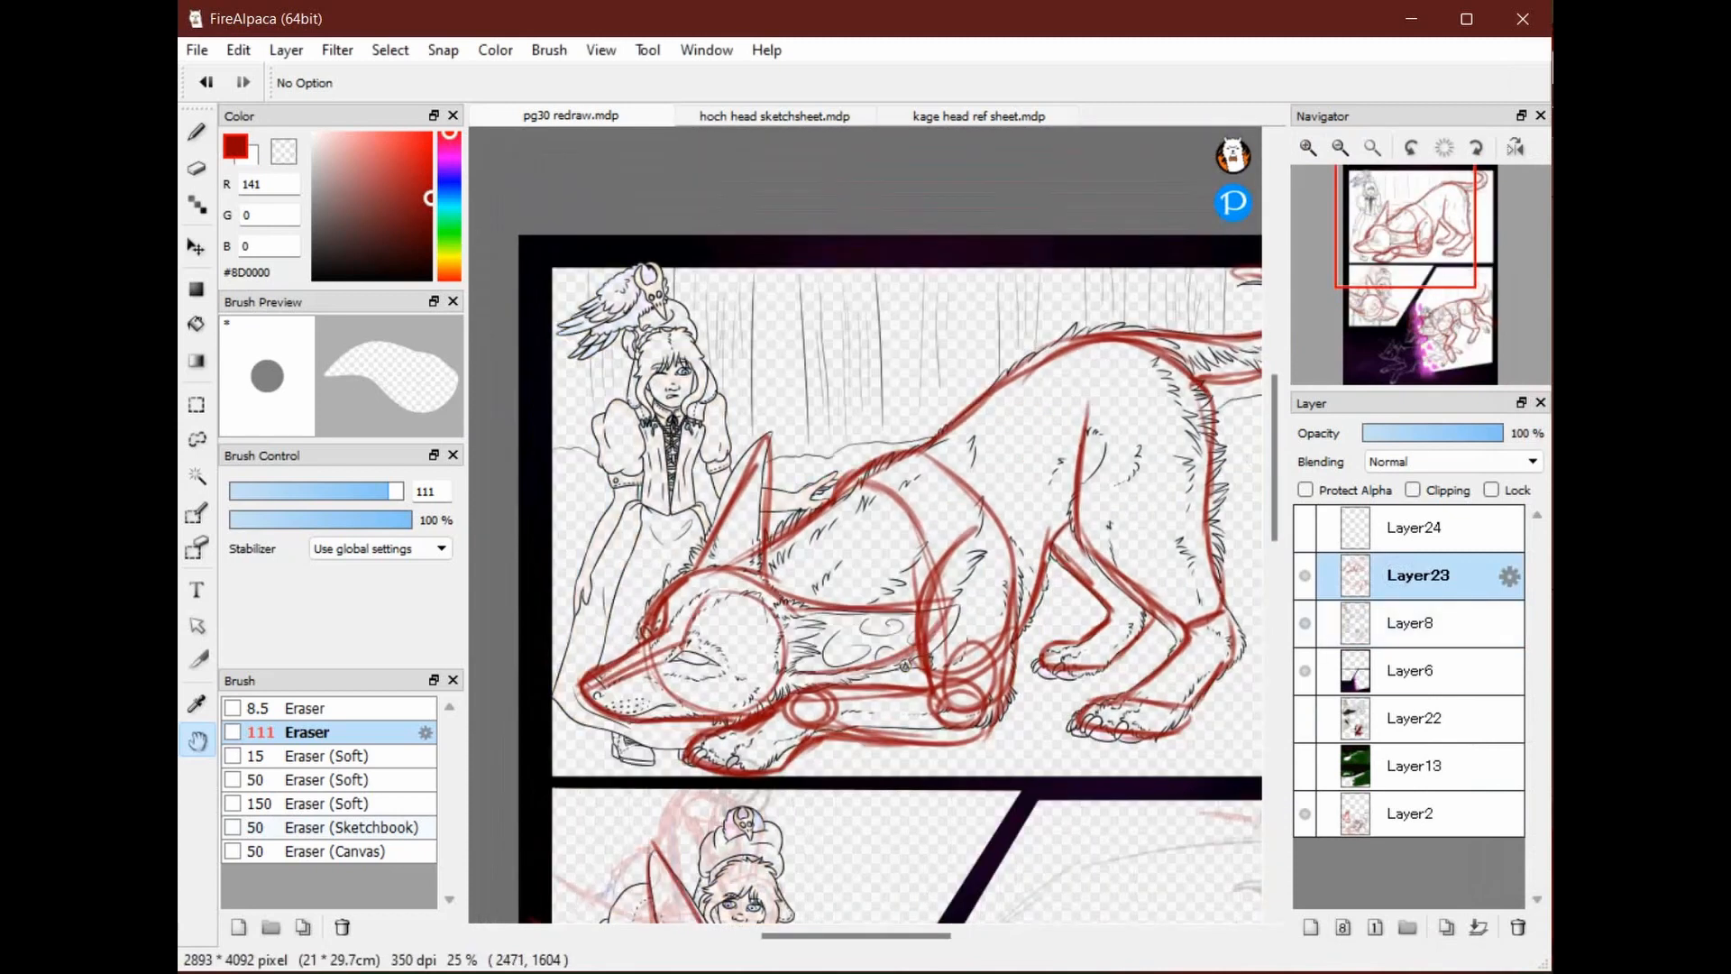
click(1410, 623)
drag(1500, 432, 1387, 433)
click(1419, 575)
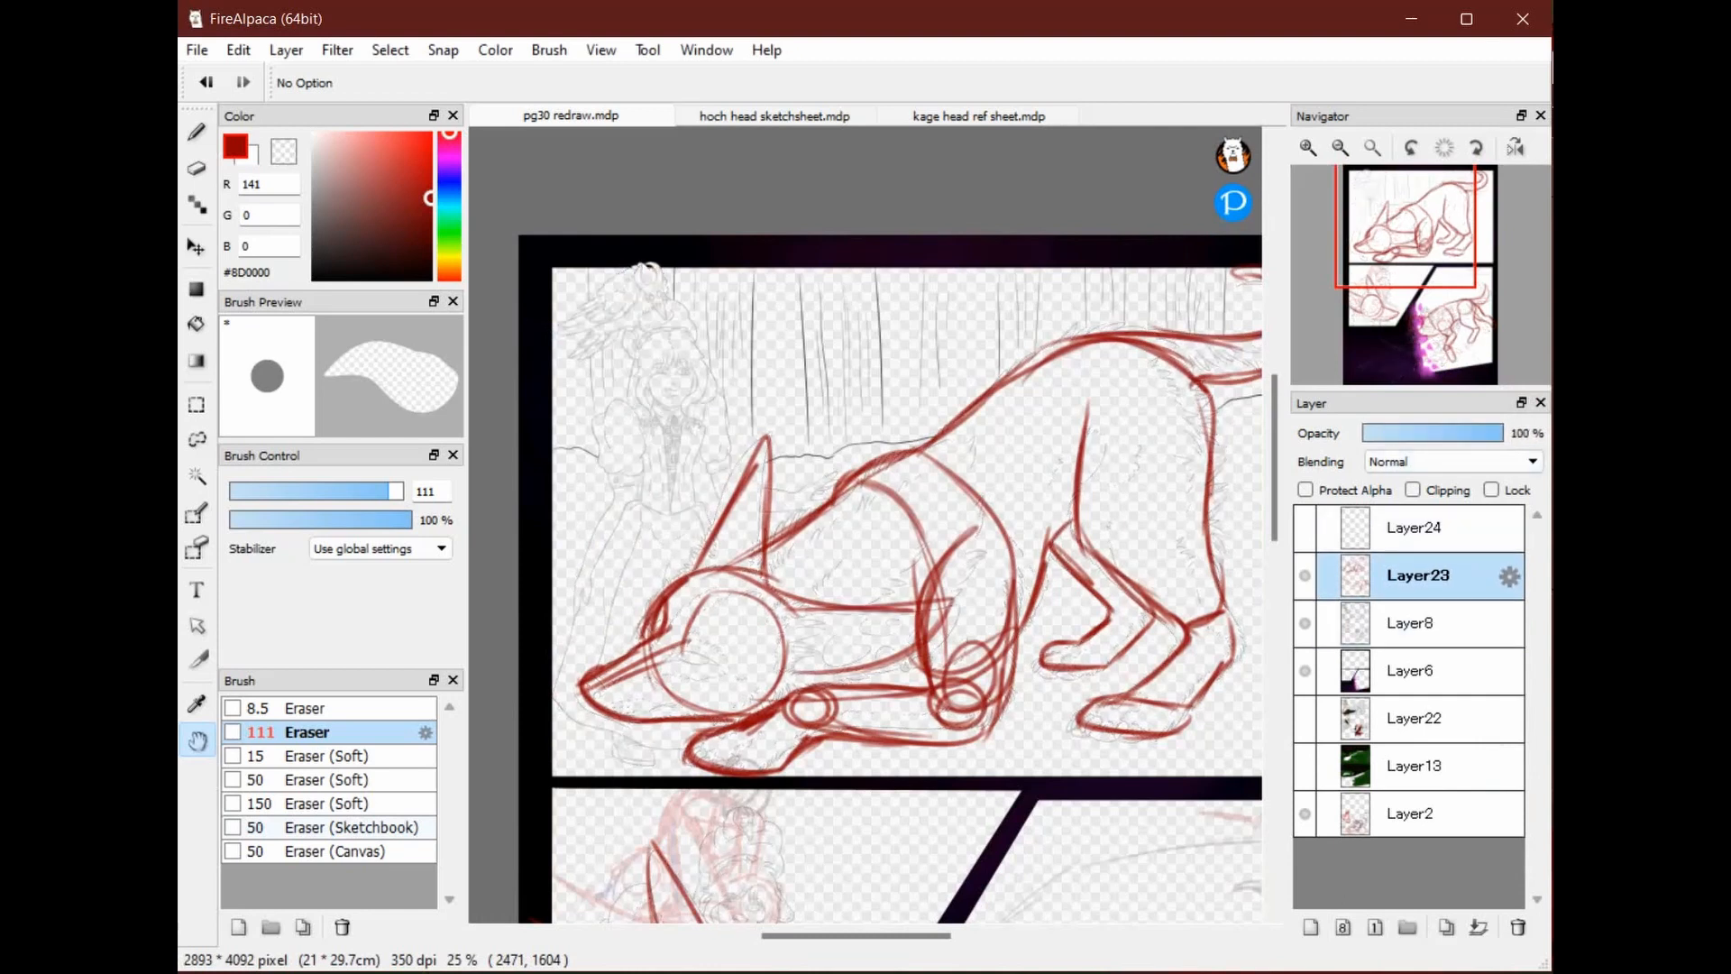
Hide the panel frames on Layer6, leaving the red wolf sketch over the faint line art
drag(917, 546, 834, 428)
drag(914, 617, 939, 721)
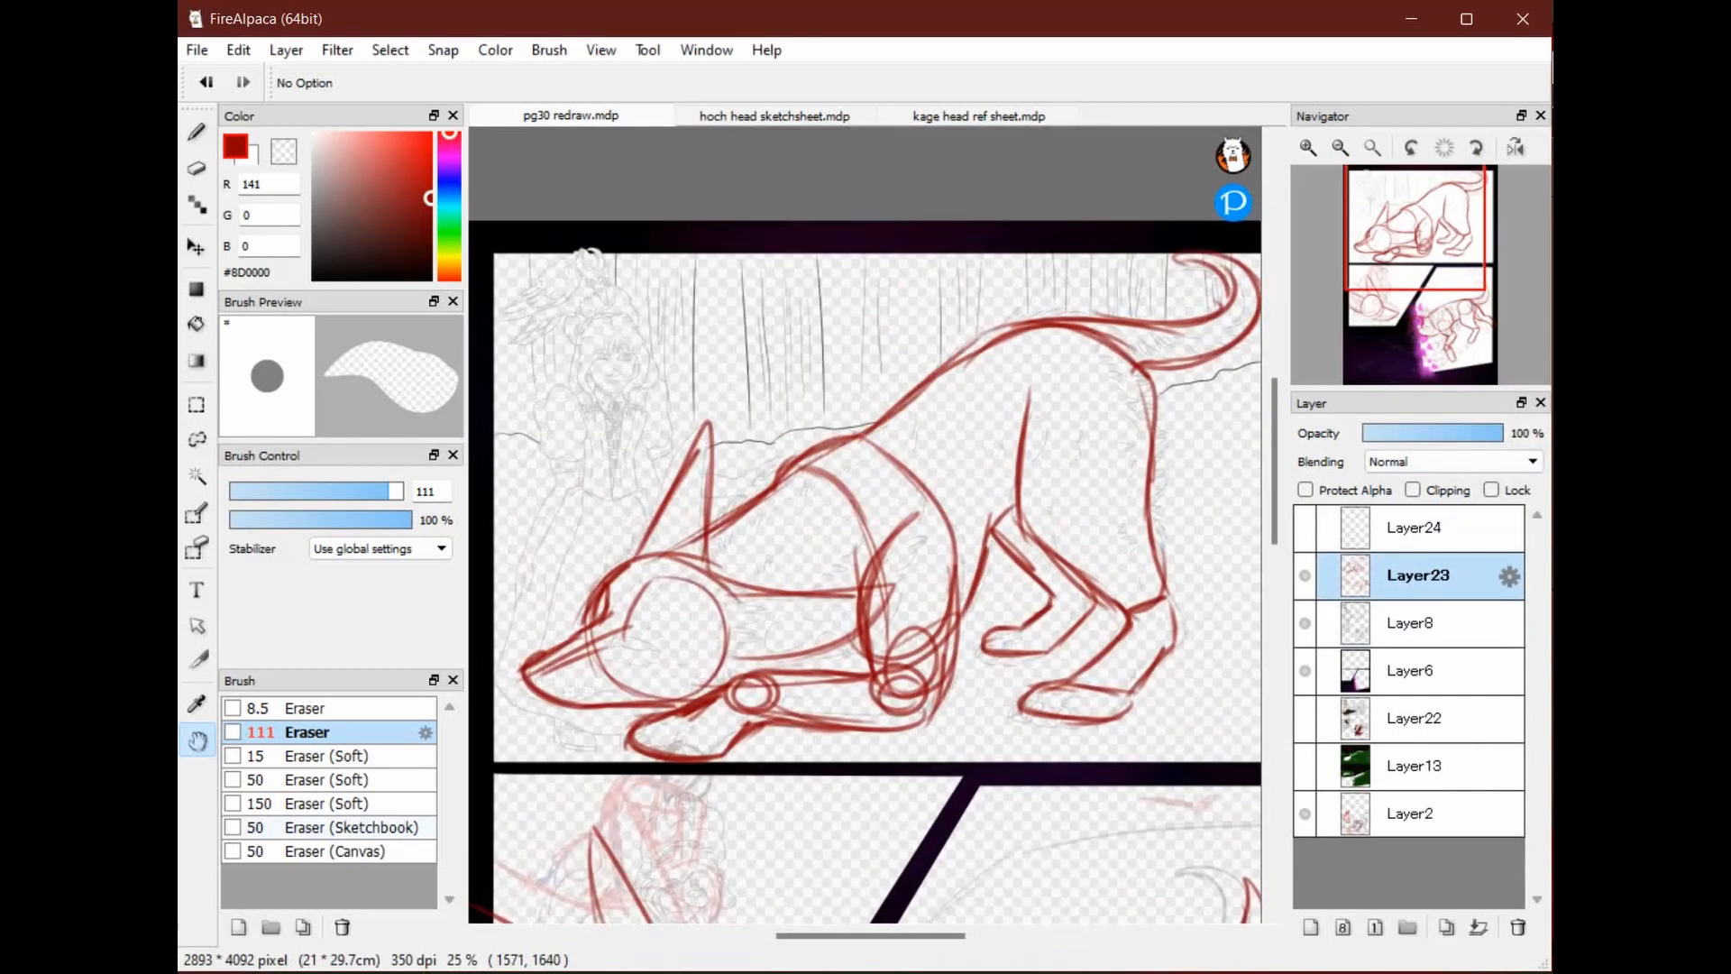
drag(801, 620, 954, 639)
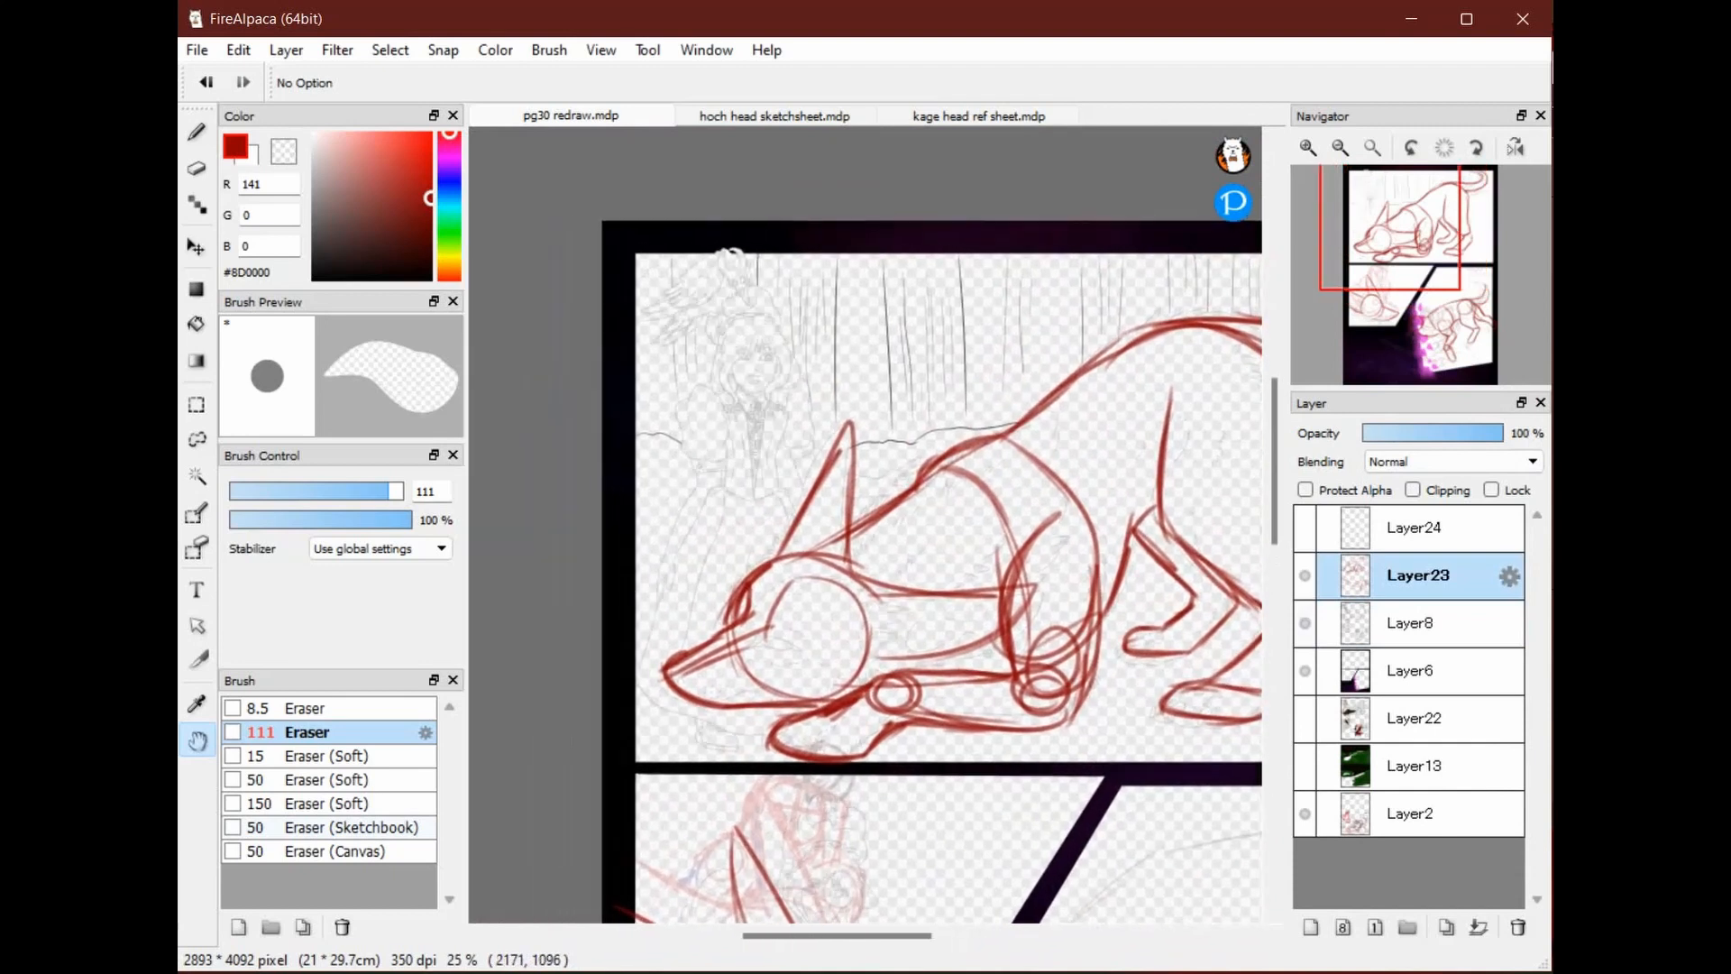
click(1305, 671)
click(1305, 671)
click(1305, 671)
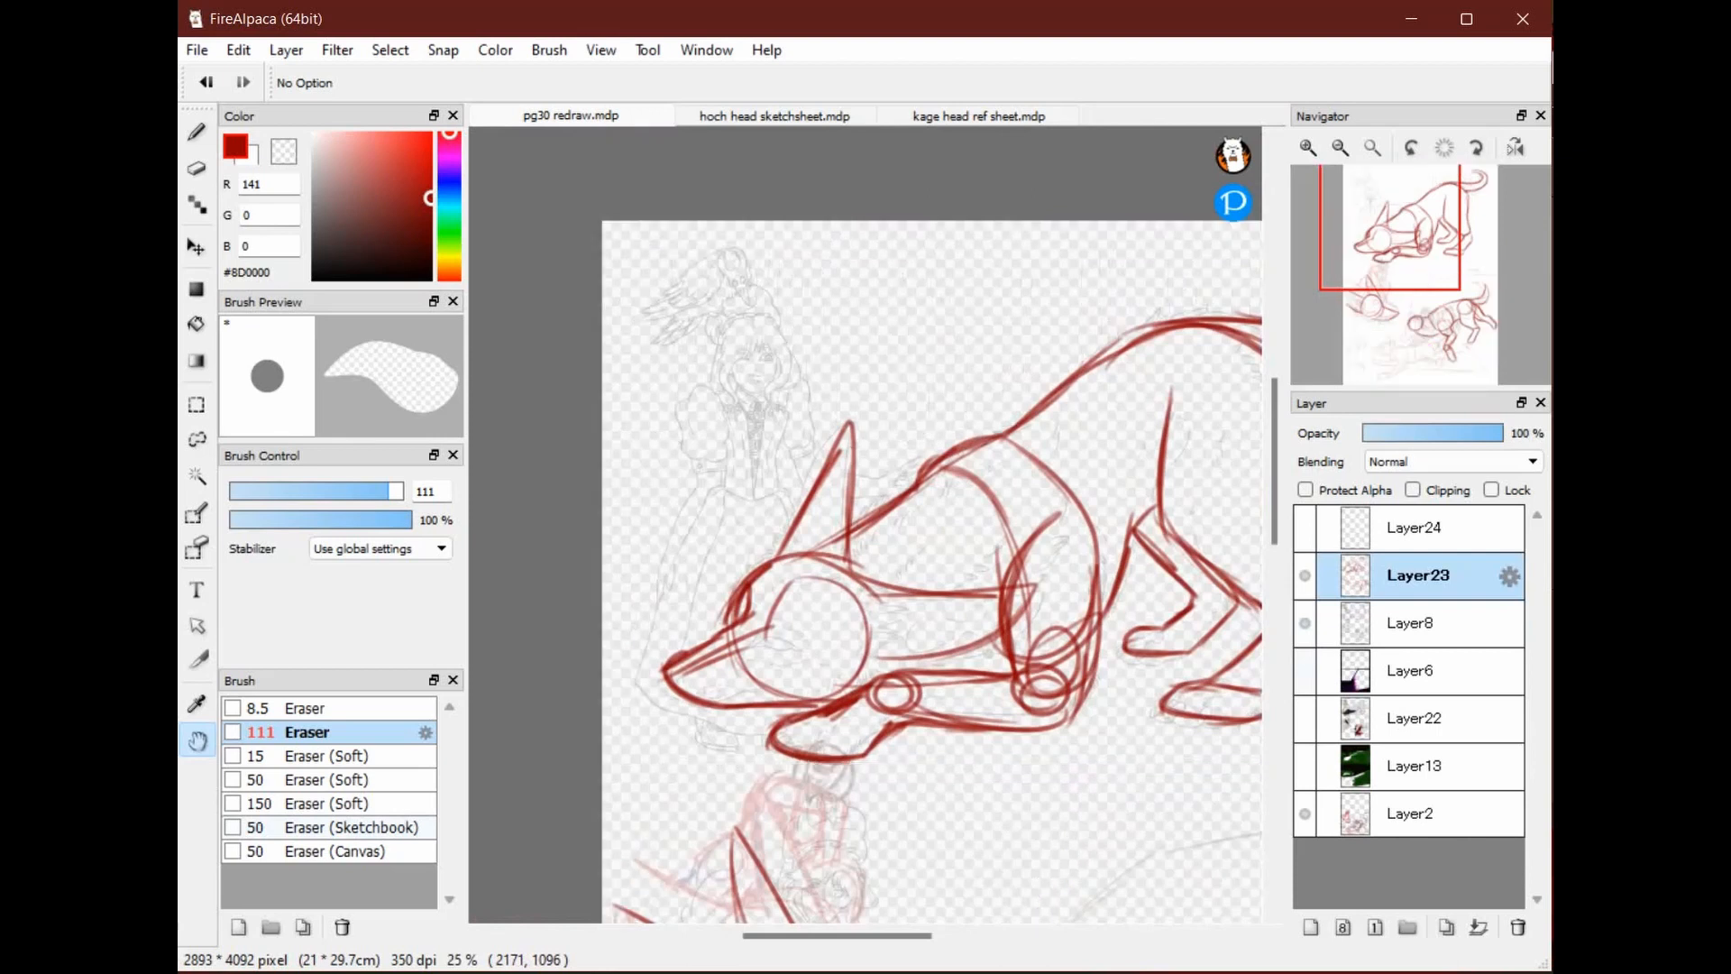
drag(901, 521, 898, 560)
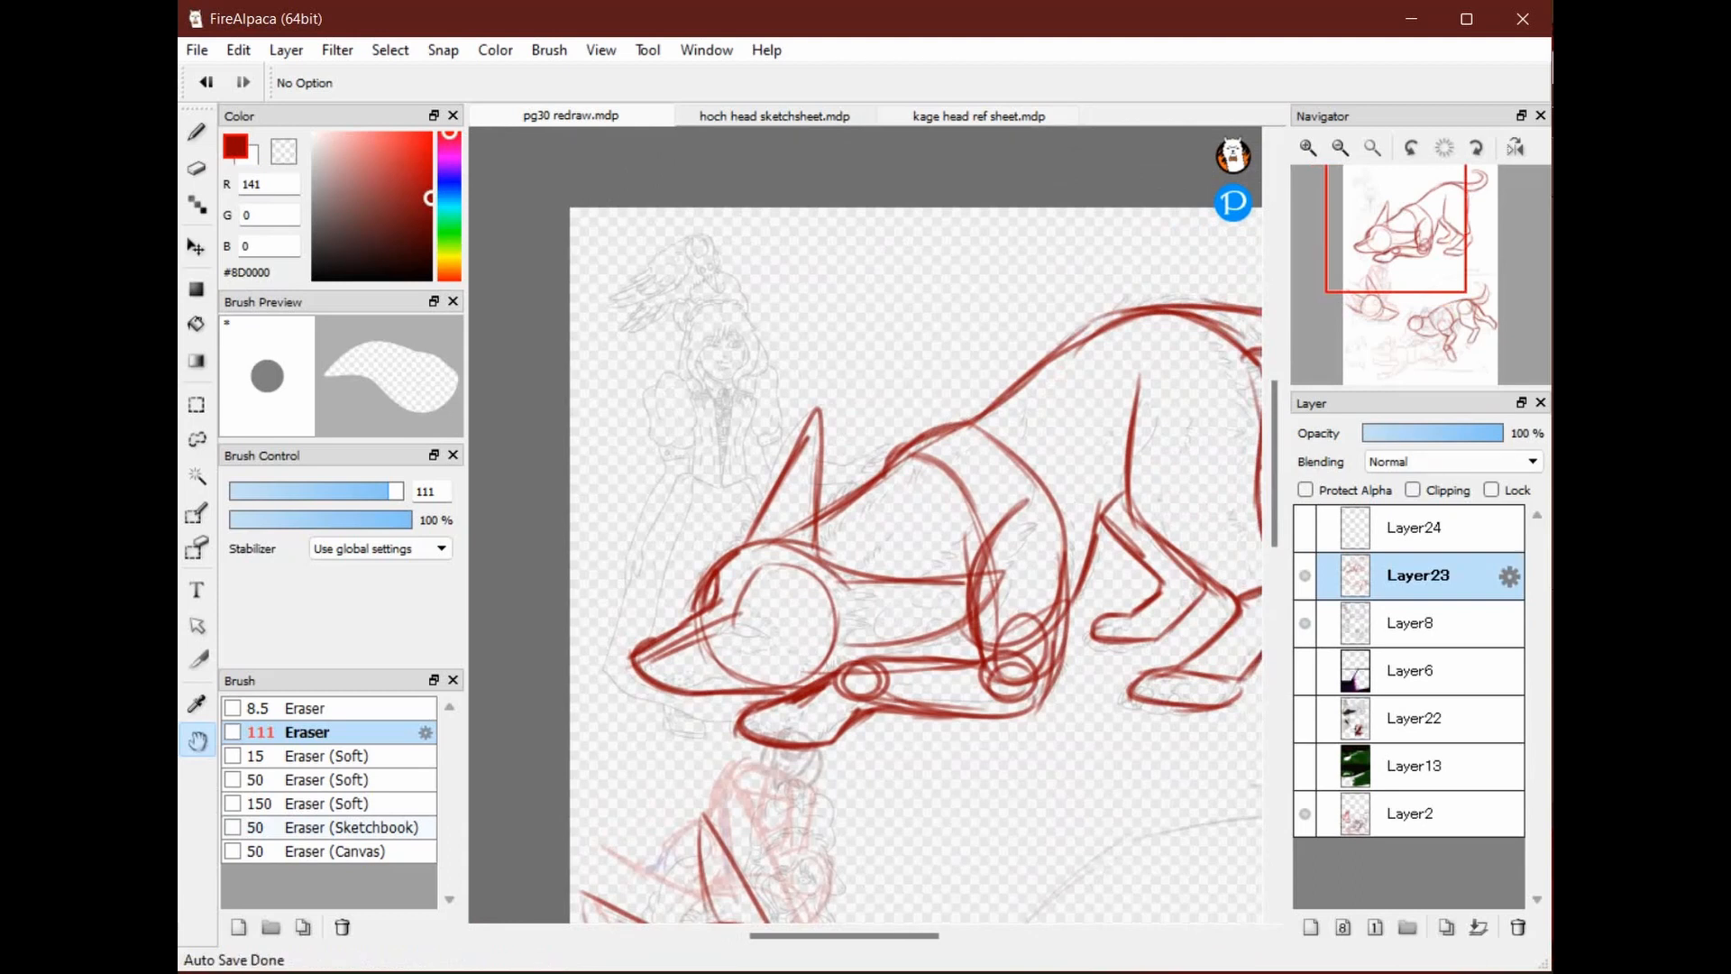
Look at hoch head sketchsheet.mdp, switch to kage head ref sheet.mdp, and toggle Layer8 off and on
click(774, 116)
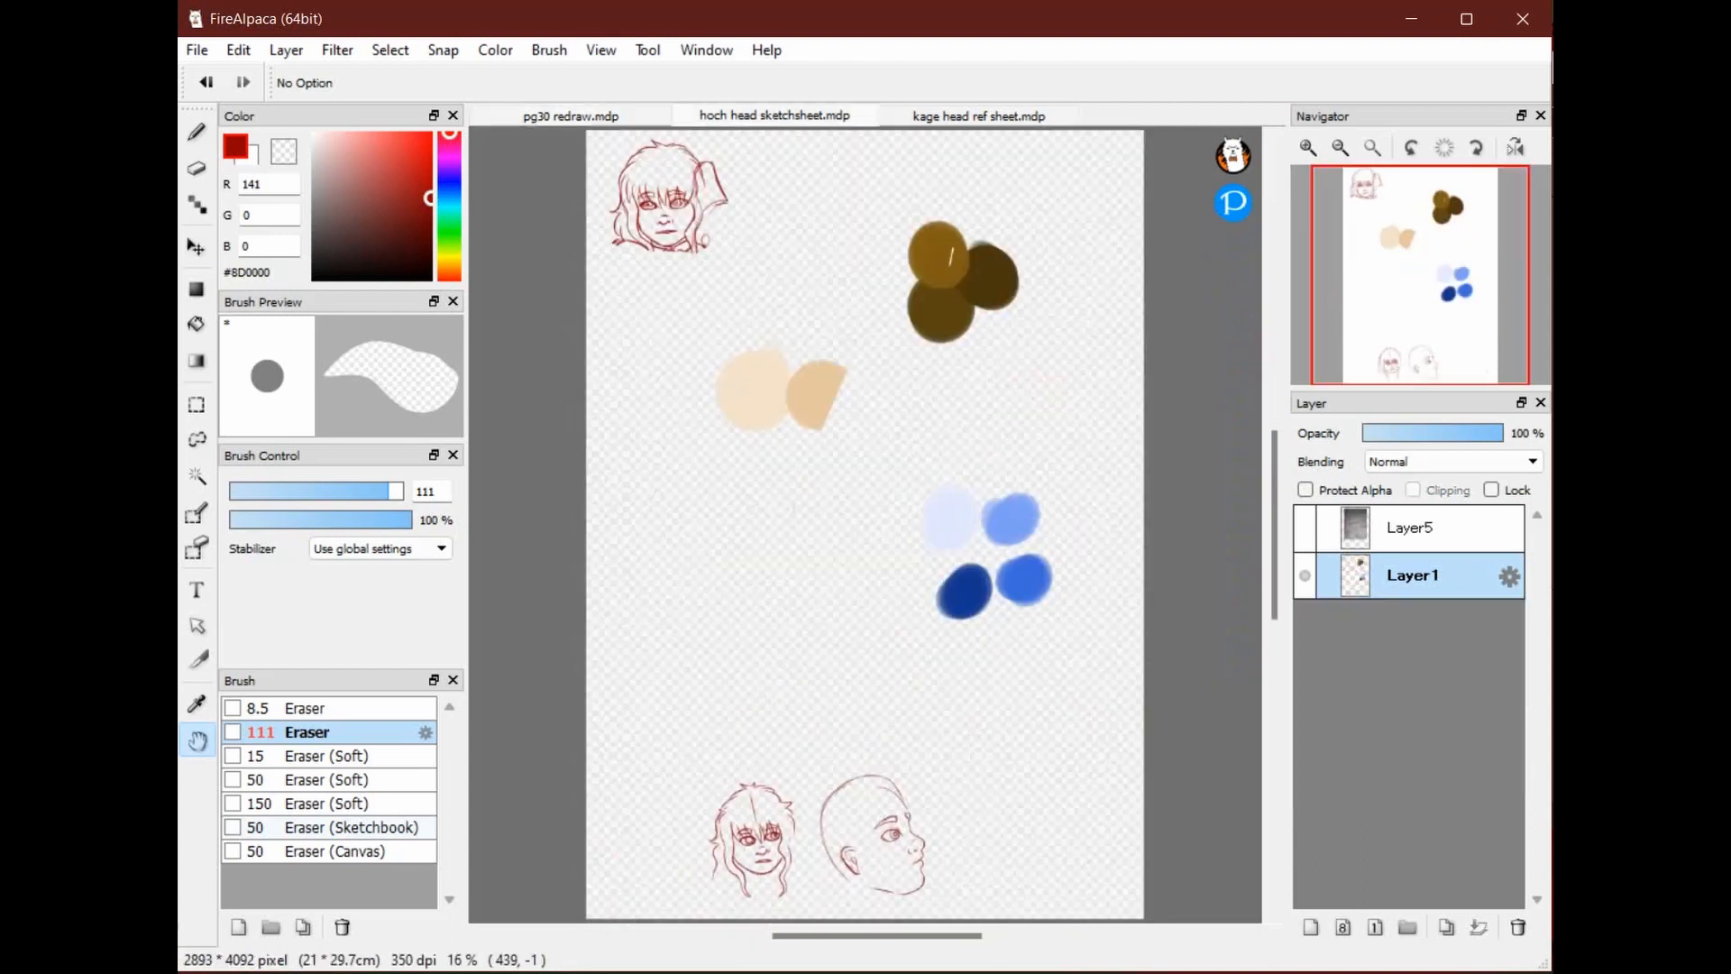
click(988, 117)
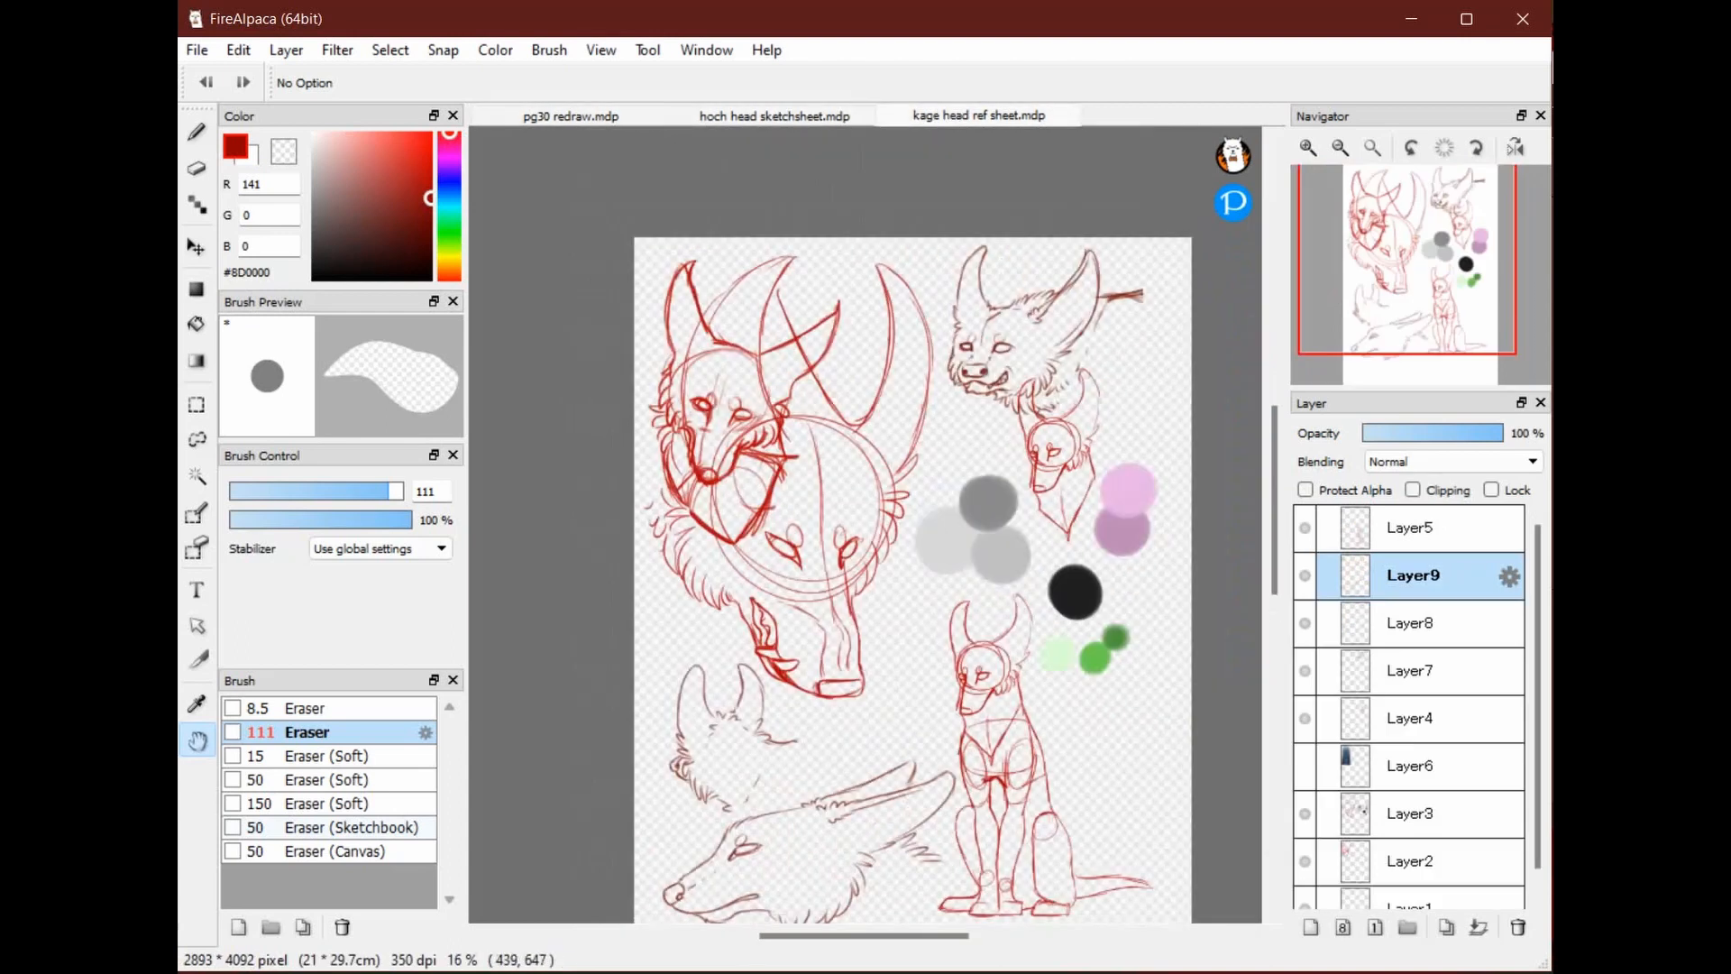
click(1412, 623)
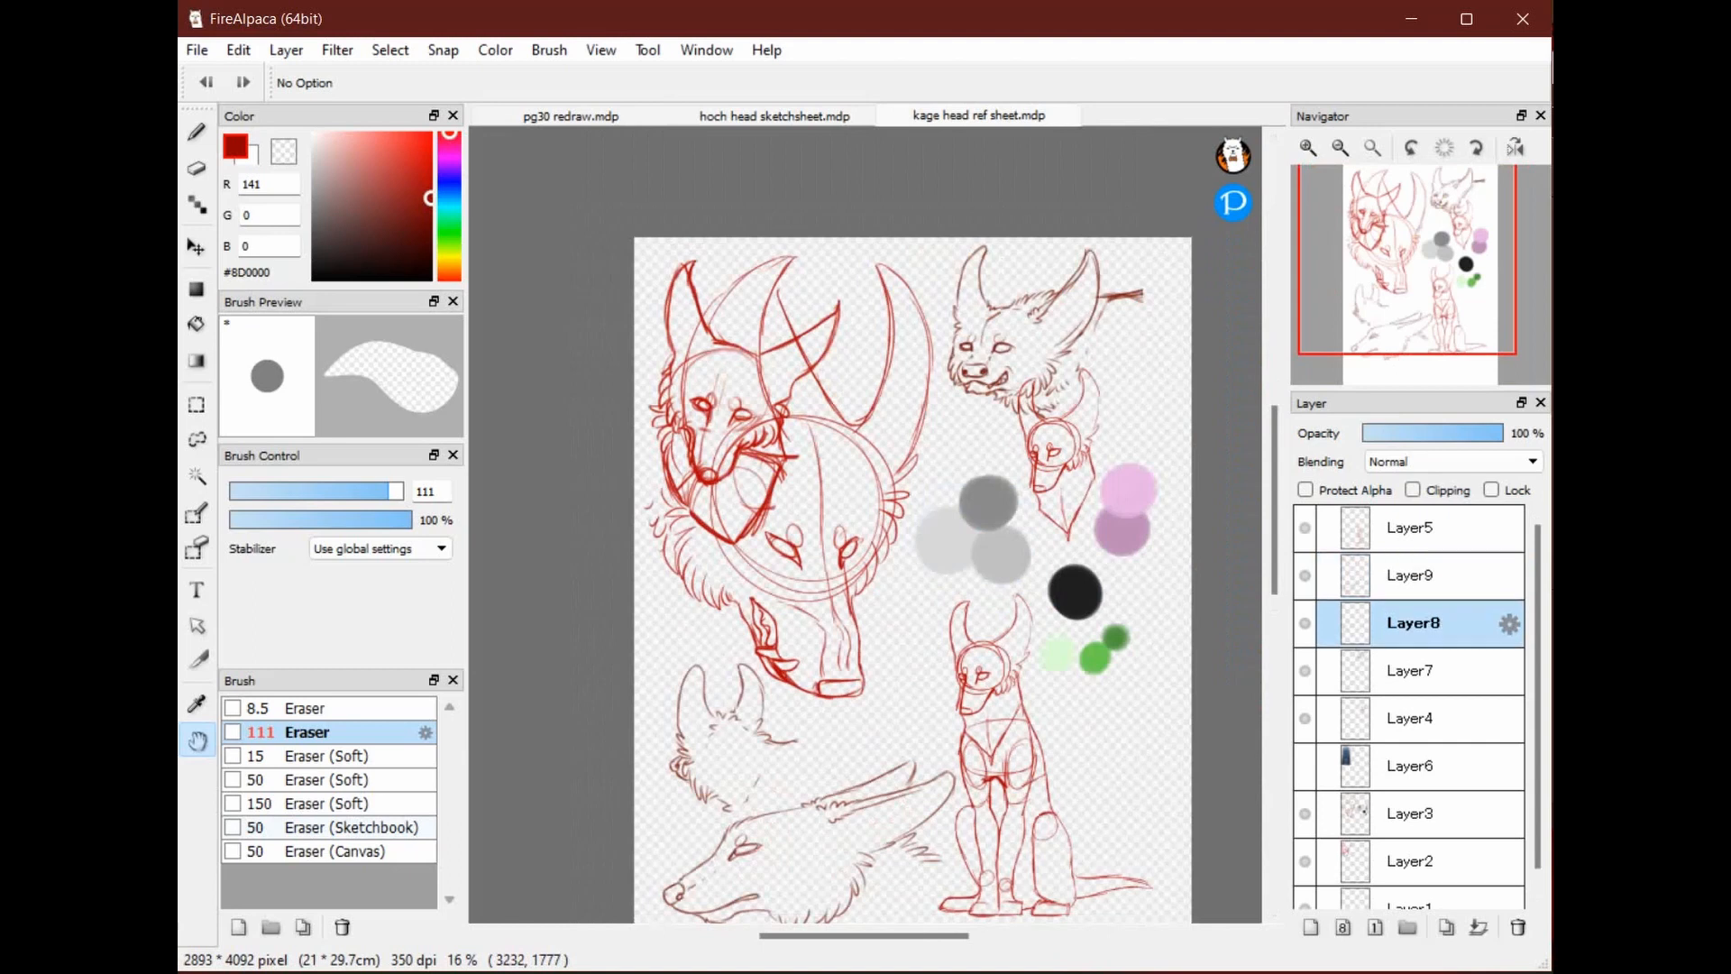
click(1305, 623)
click(1305, 623)
Toggle Layer7 and Layer4 of the kage head reference sheet off and on to identify their sketches
scroll(1434, 694, down, 1)
click(1305, 647)
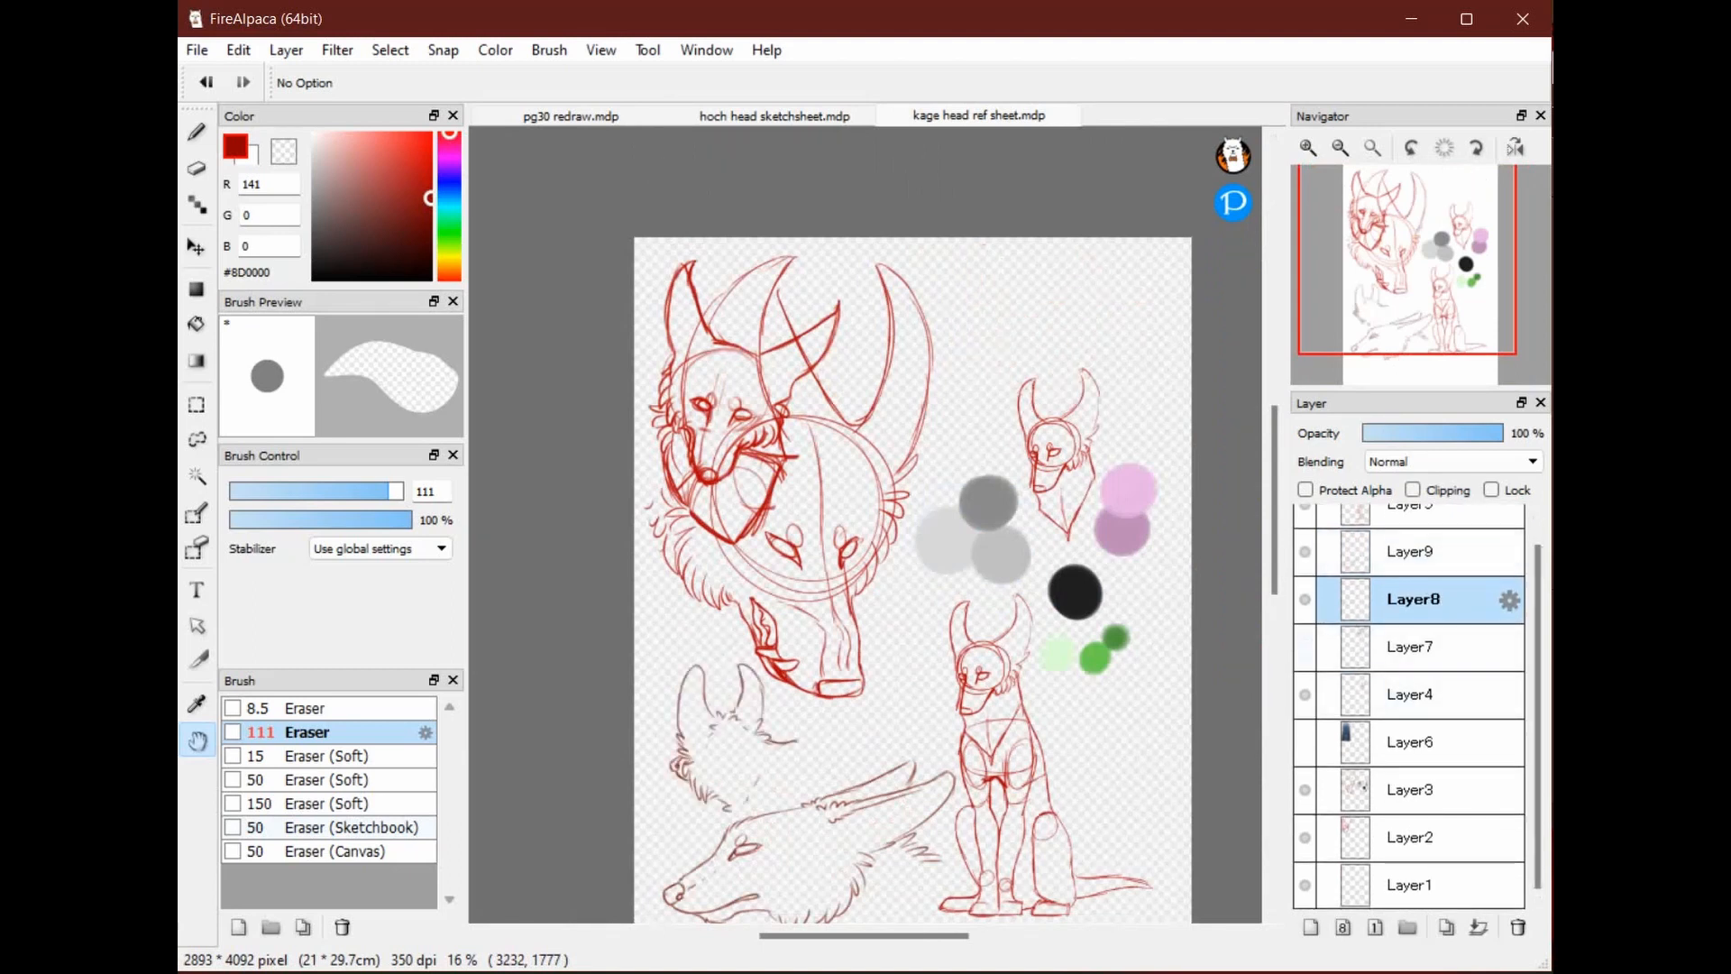
click(1305, 646)
click(1412, 646)
click(1304, 647)
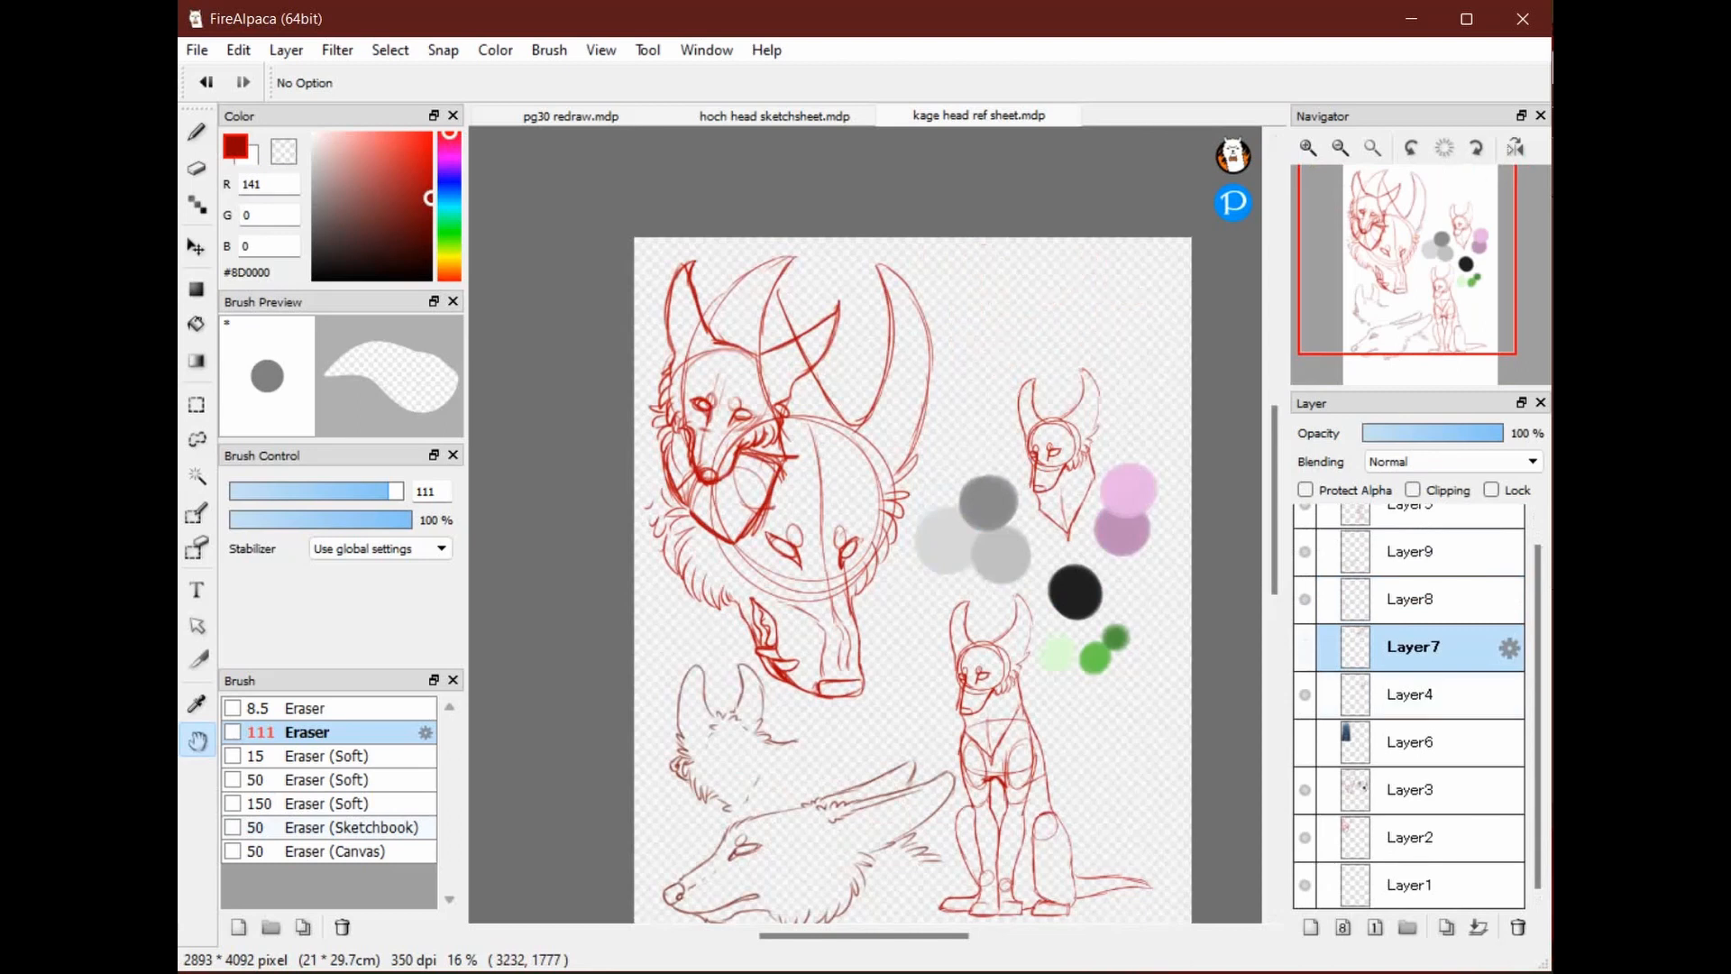
click(1305, 646)
click(1305, 695)
click(1305, 695)
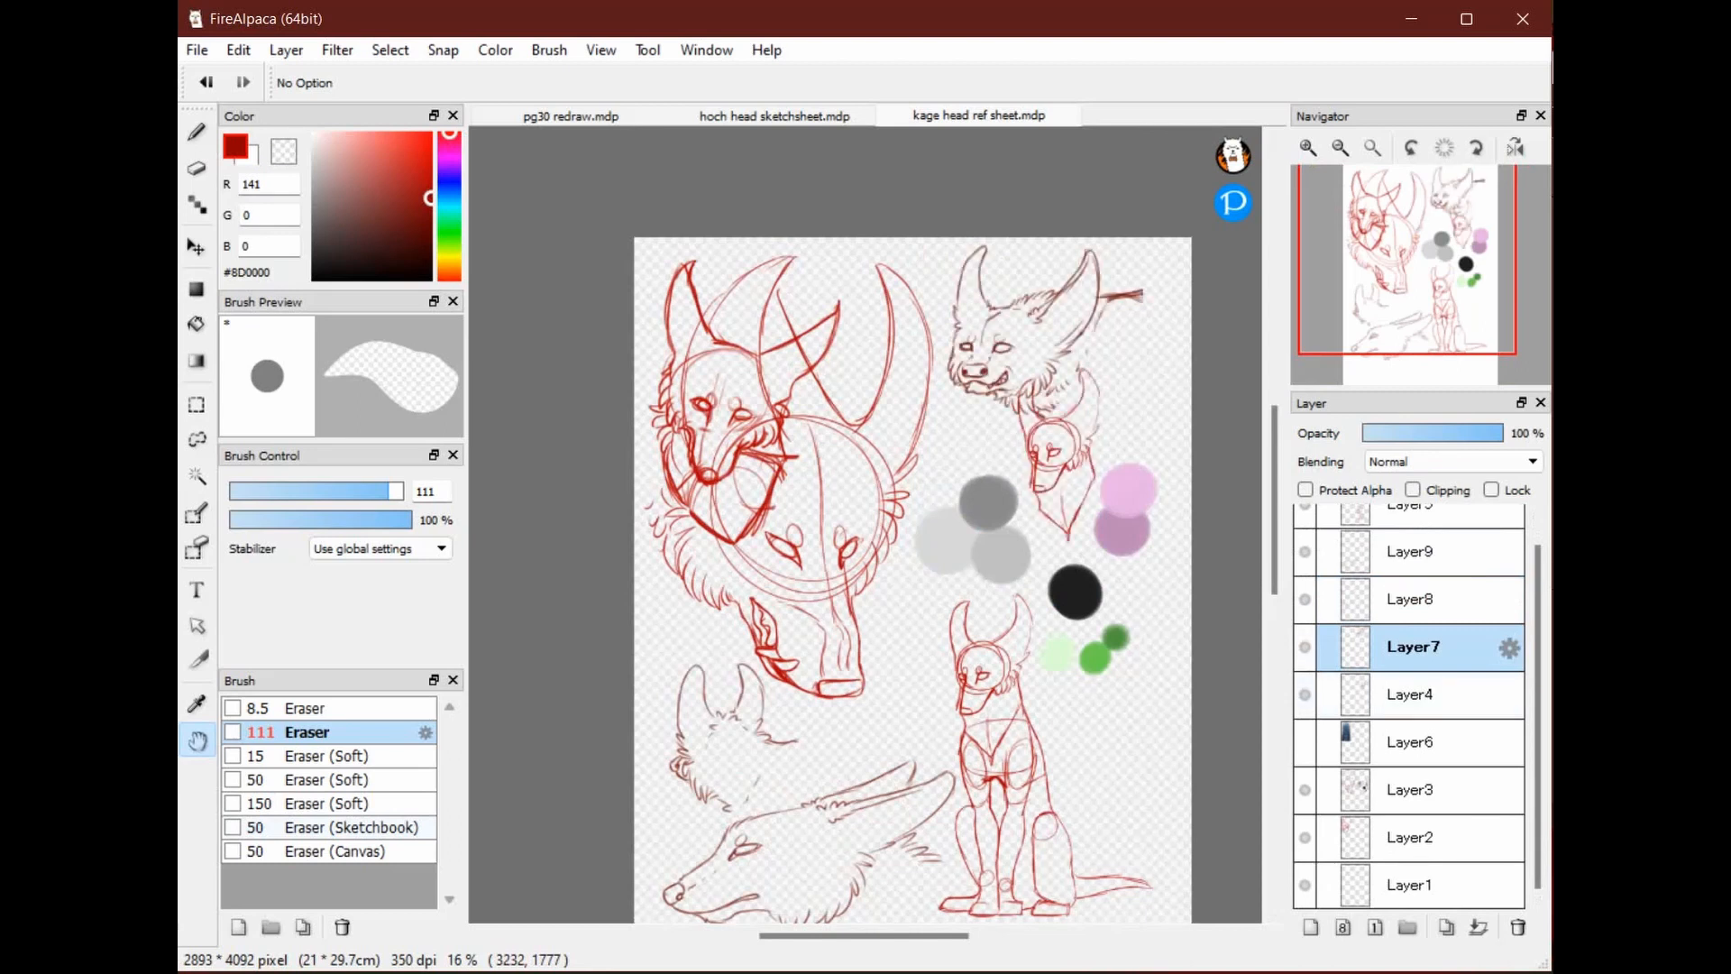
Toggle Layer2, Layer1 and Layer3 off and on to check which head sketches each one holds
click(1305, 838)
click(1305, 838)
click(1305, 886)
click(1305, 885)
click(1305, 837)
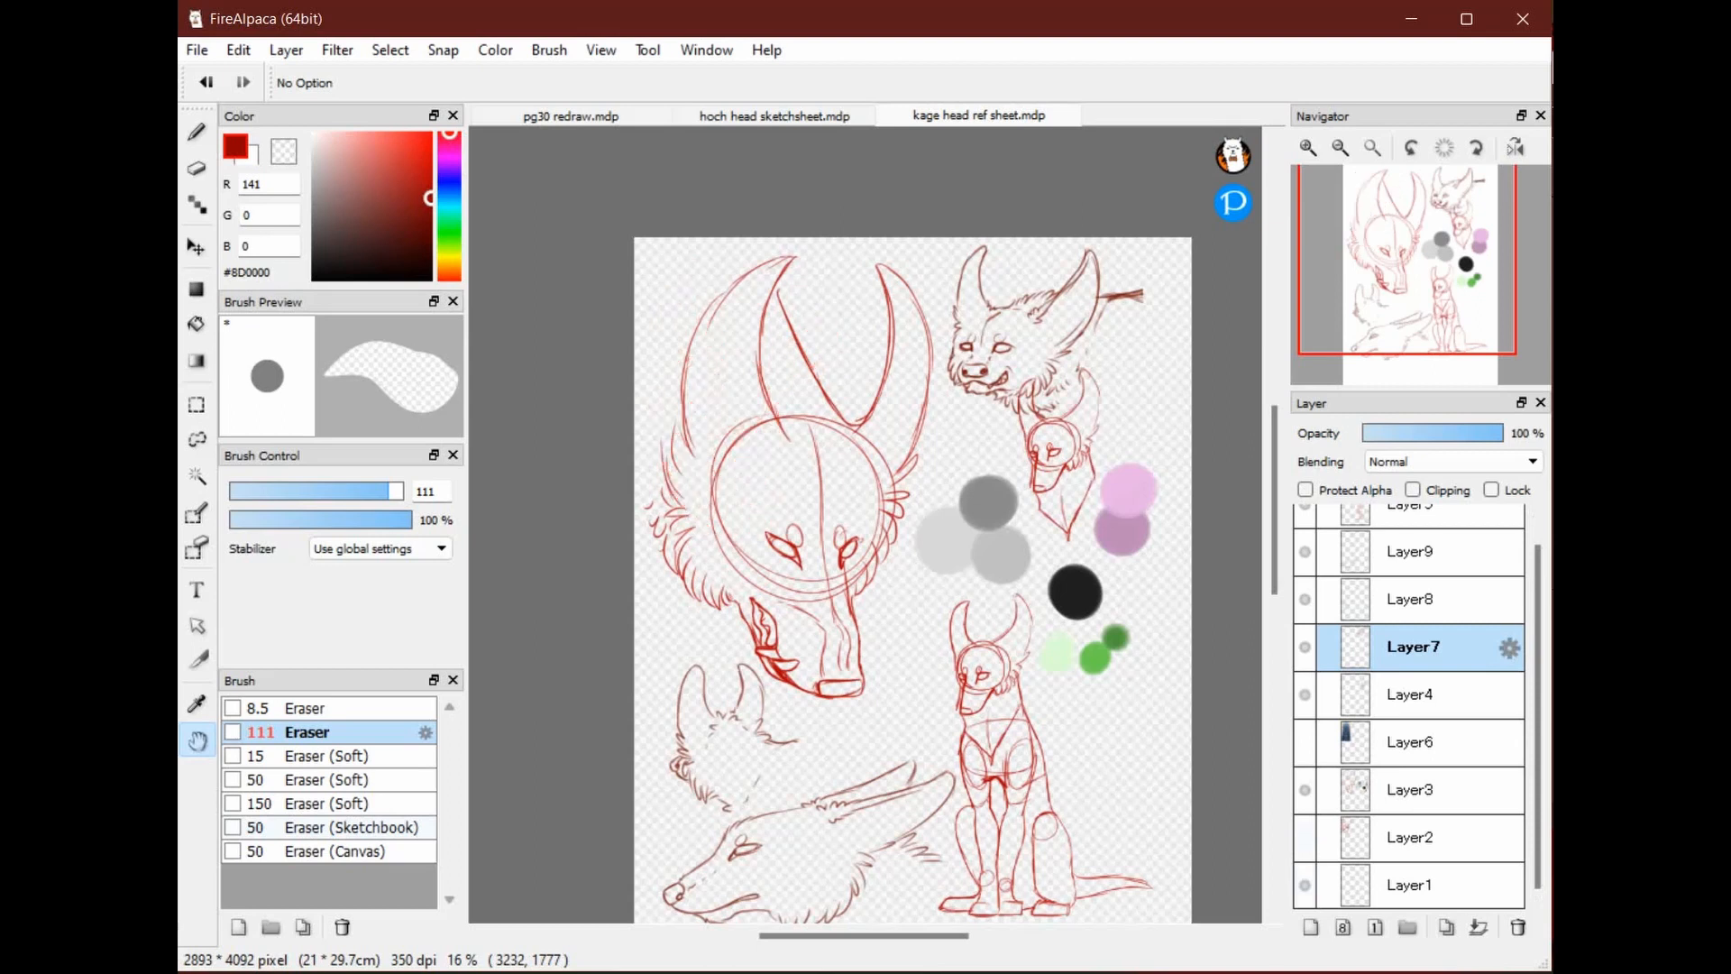
click(1305, 838)
click(1305, 790)
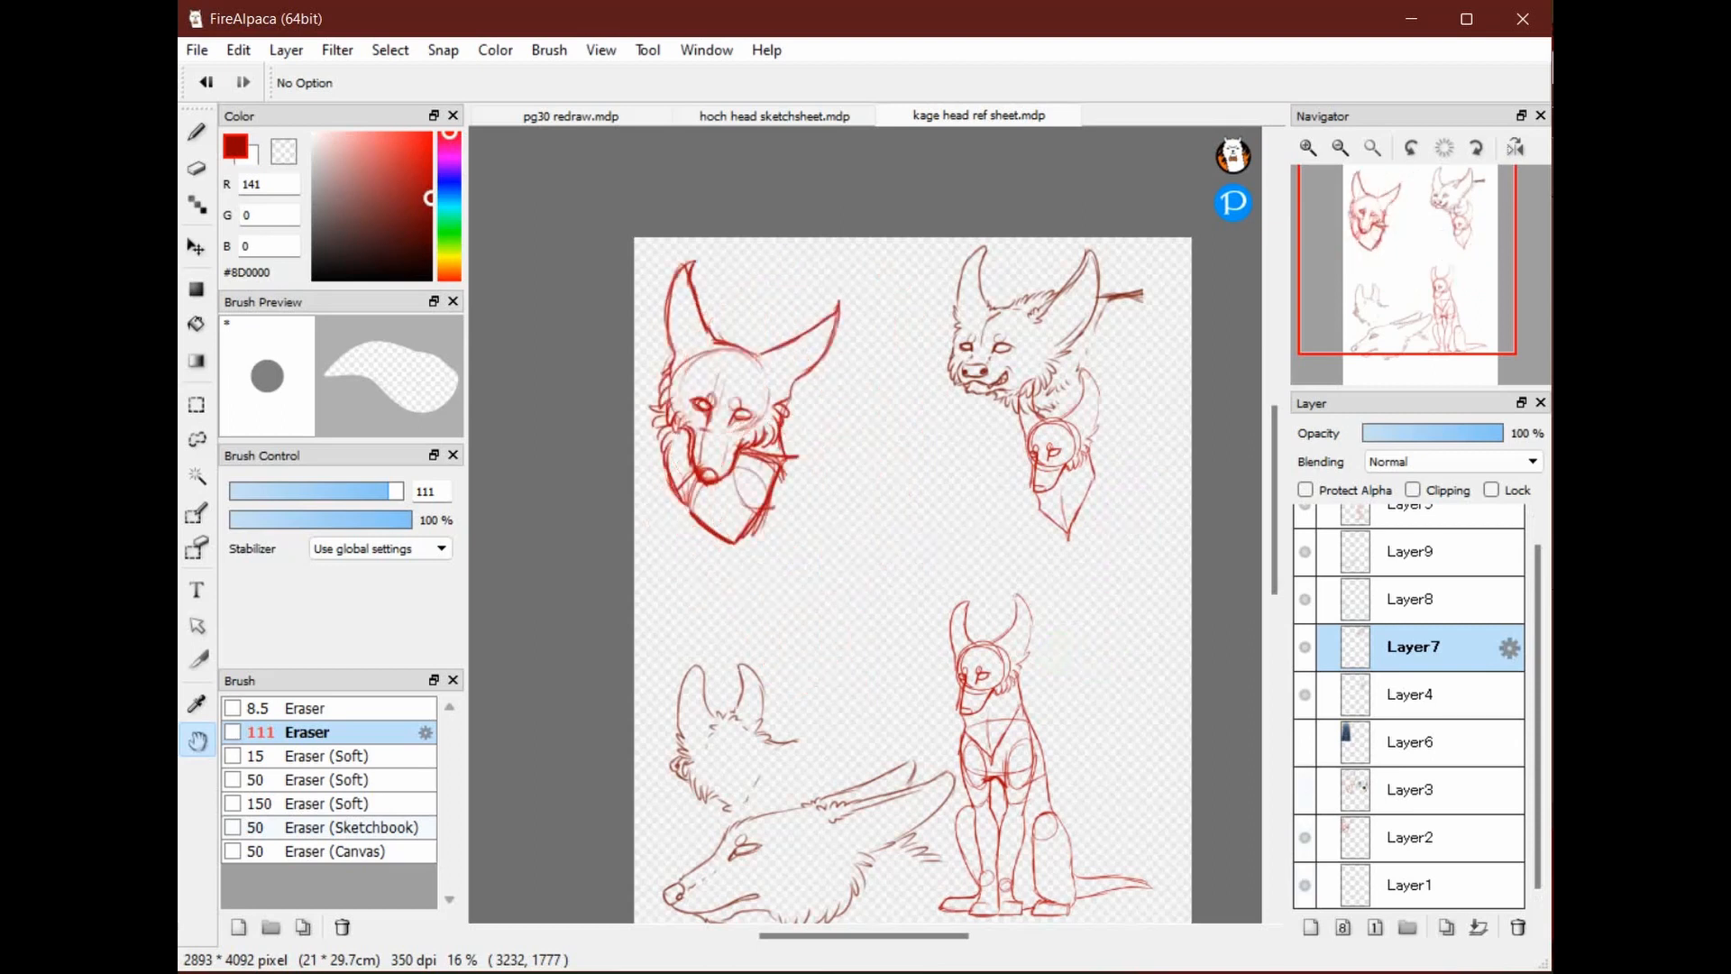
click(1305, 790)
Toggle Layer8 and Layer9 off and on to check their sketches, leaving Layer9 selected
click(1305, 599)
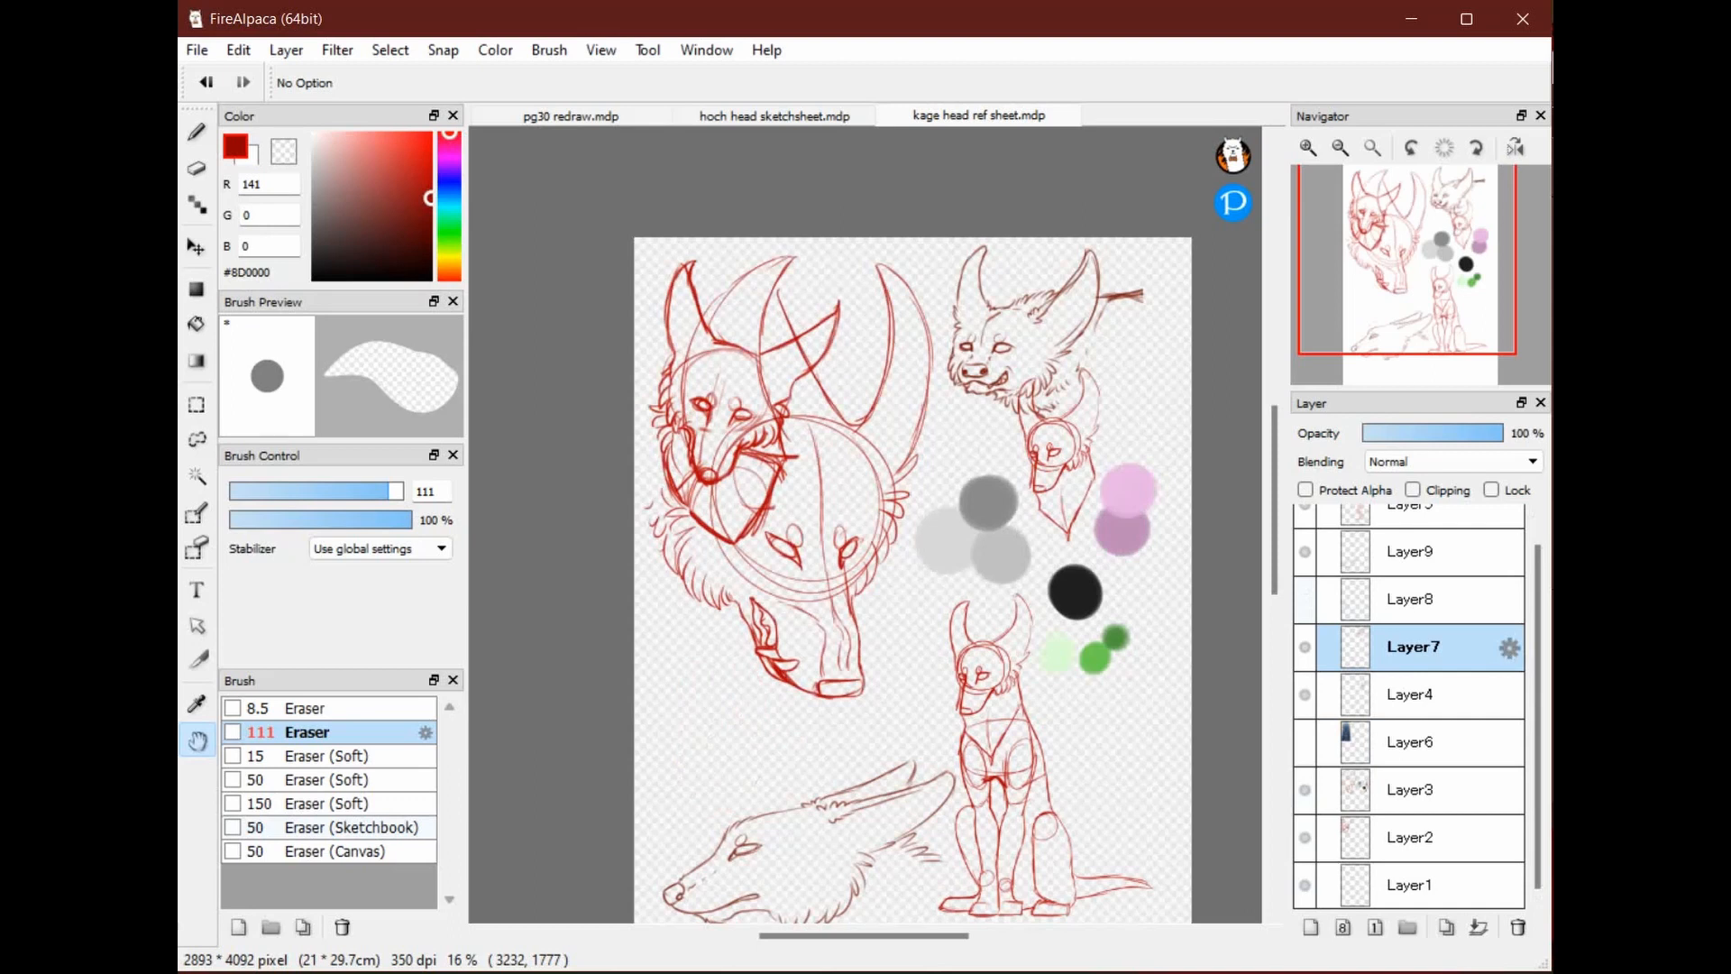
click(1305, 599)
click(1305, 552)
click(1305, 552)
click(1410, 552)
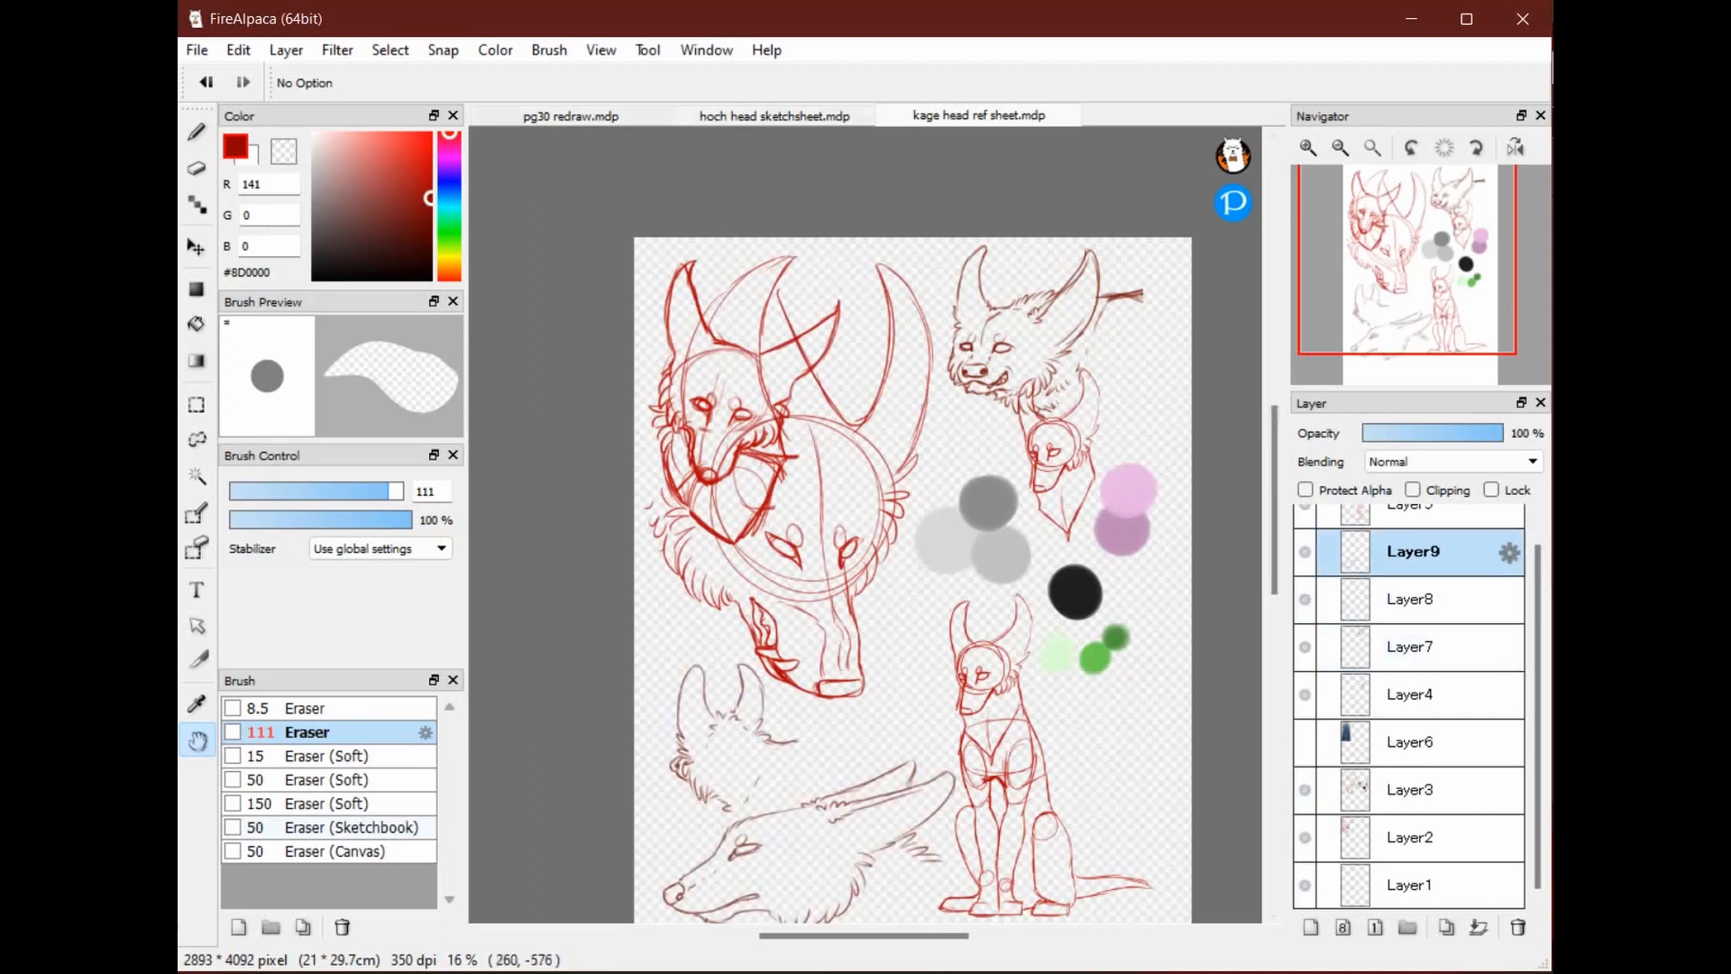
Return to pg30 redraw.mdp and hide the red construction sketch on Layer23
click(571, 116)
mouse_move(863, 661)
mouse_down()
mouse_move(888, 562)
mouse_move(887, 648)
mouse_up()
click(1305, 575)
Set Layer8's opacity to 52% and hide Layer2 so that only the line art is displayed
click(1411, 624)
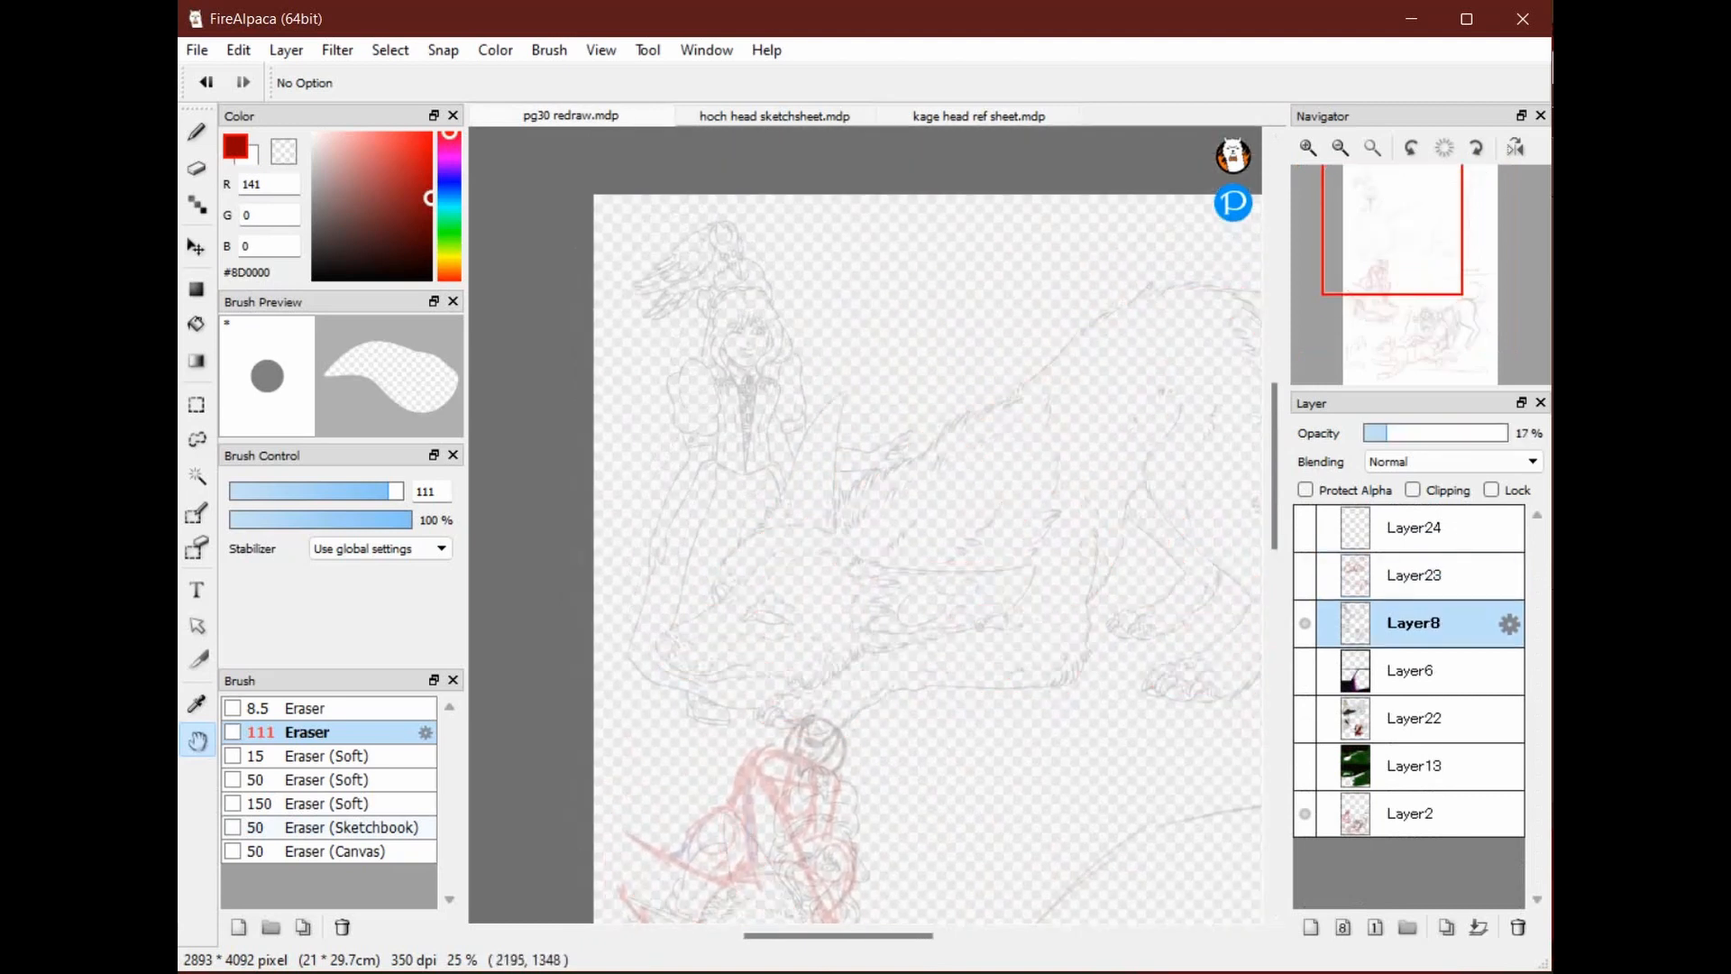
click(1413, 433)
drag(1413, 433, 1440, 433)
drag(906, 532, 834, 513)
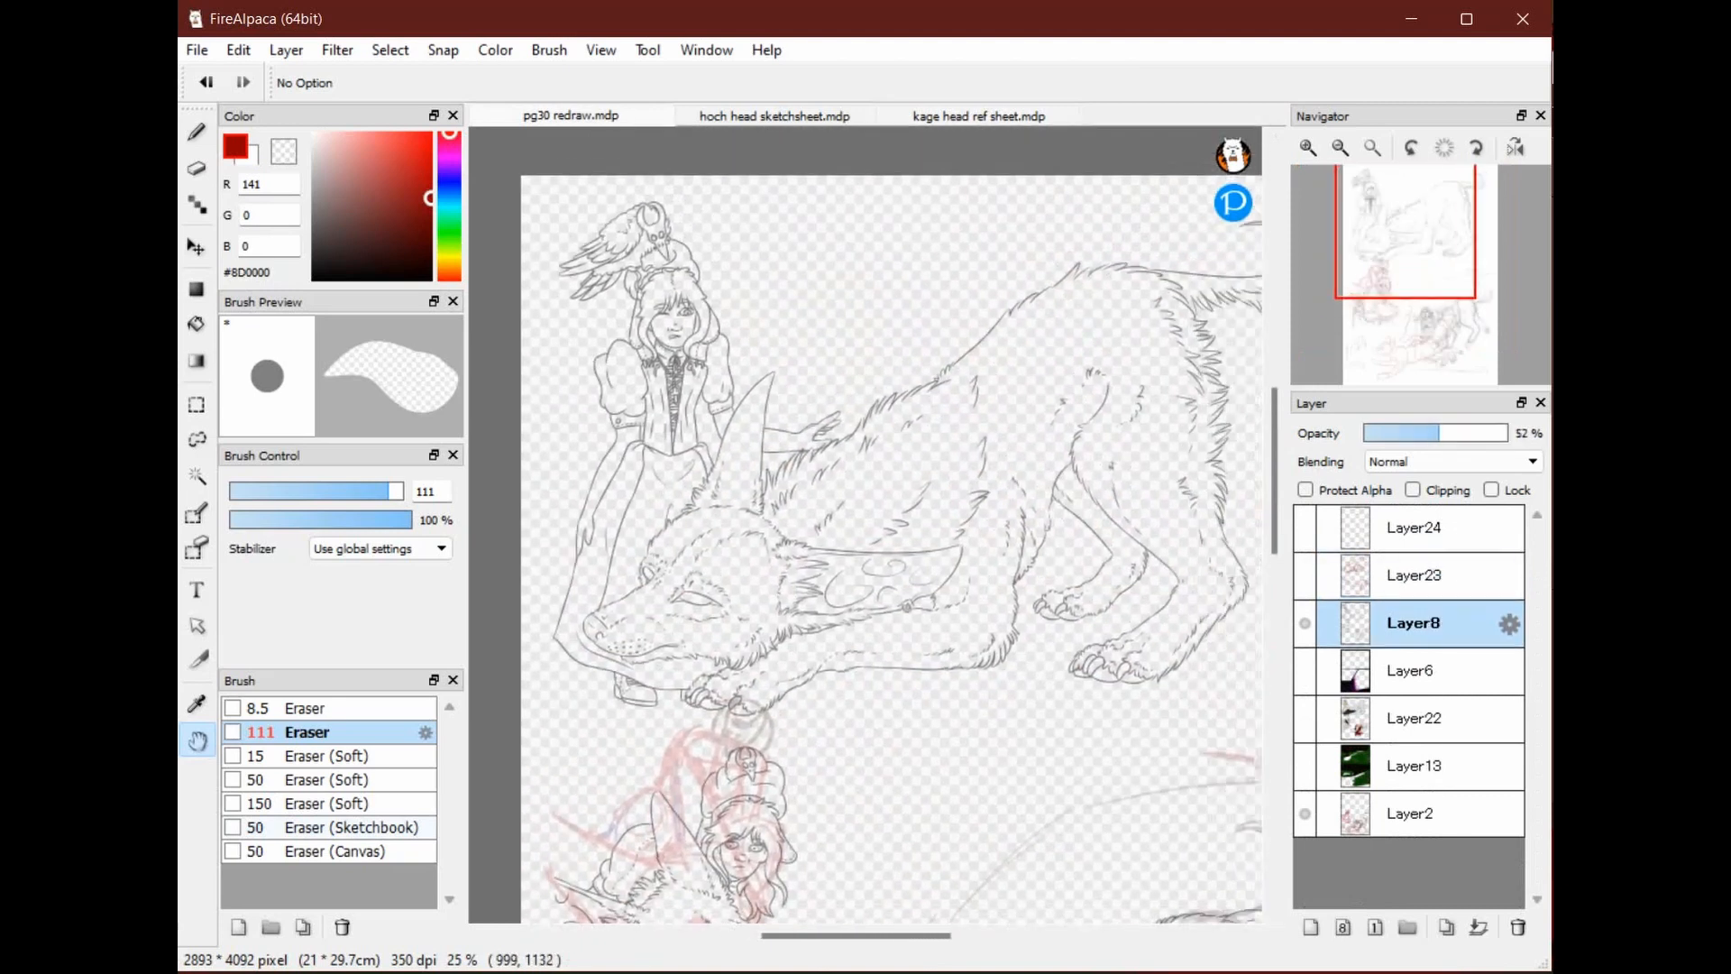
click(1305, 813)
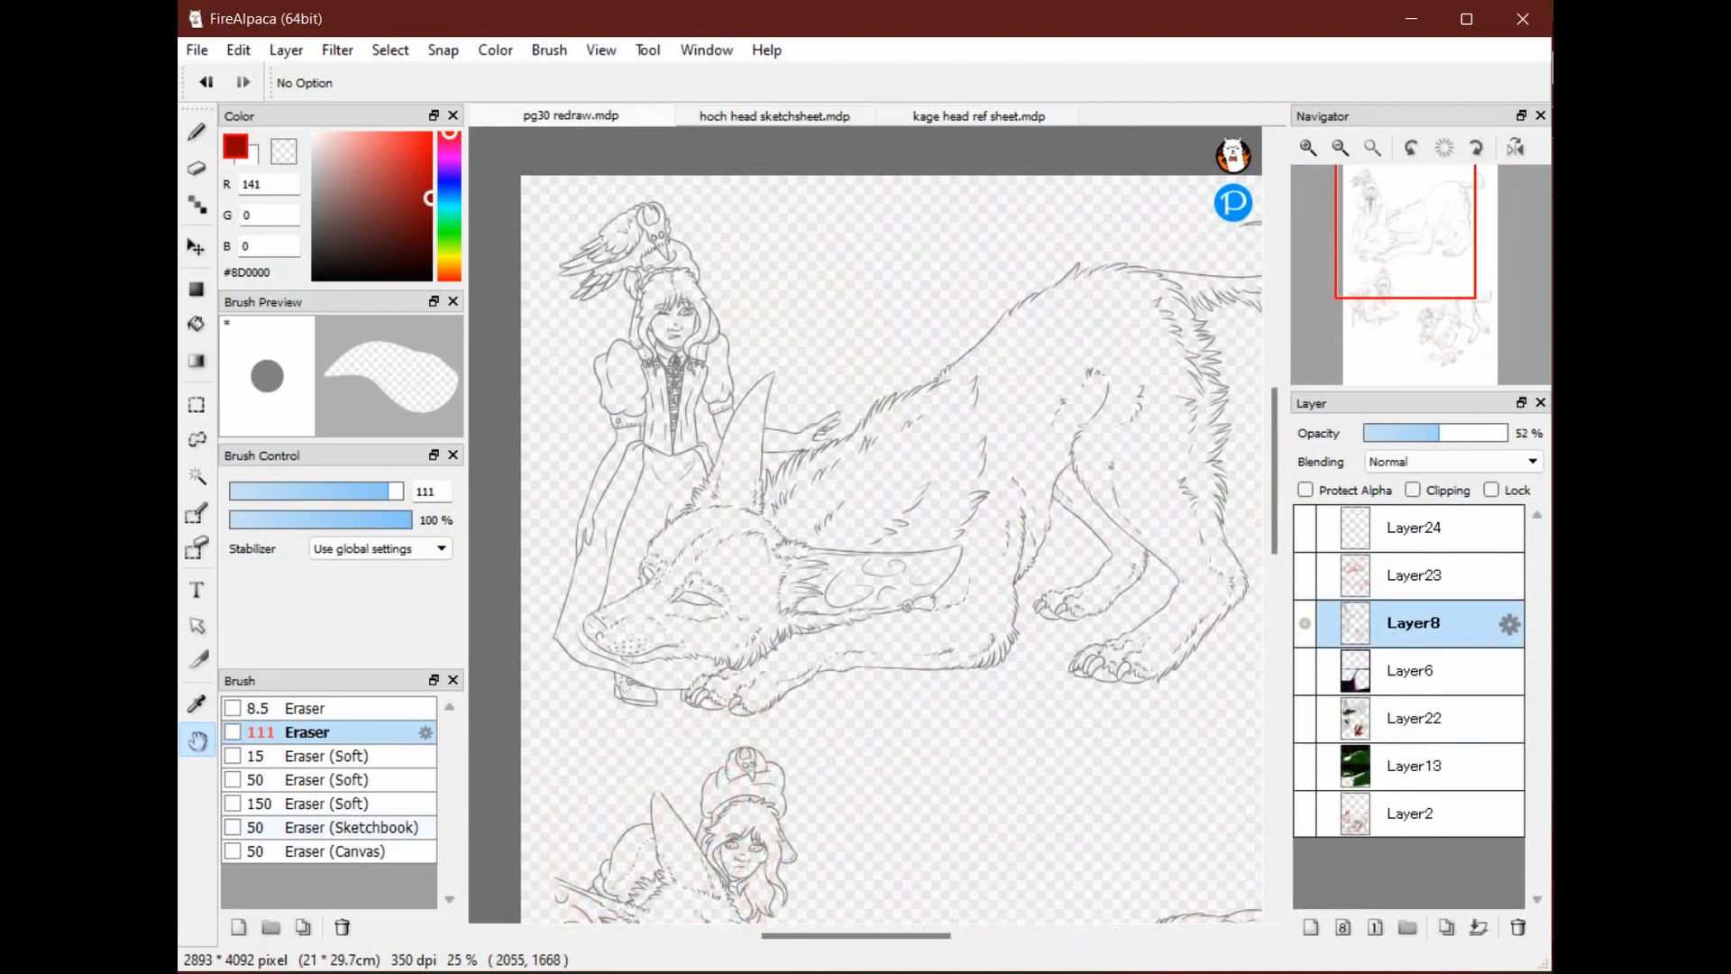
Hide the line art on Layer8, show the red construction sketch on Layer23 and set its opacity to 41%
scroll(748, 397, up, 2)
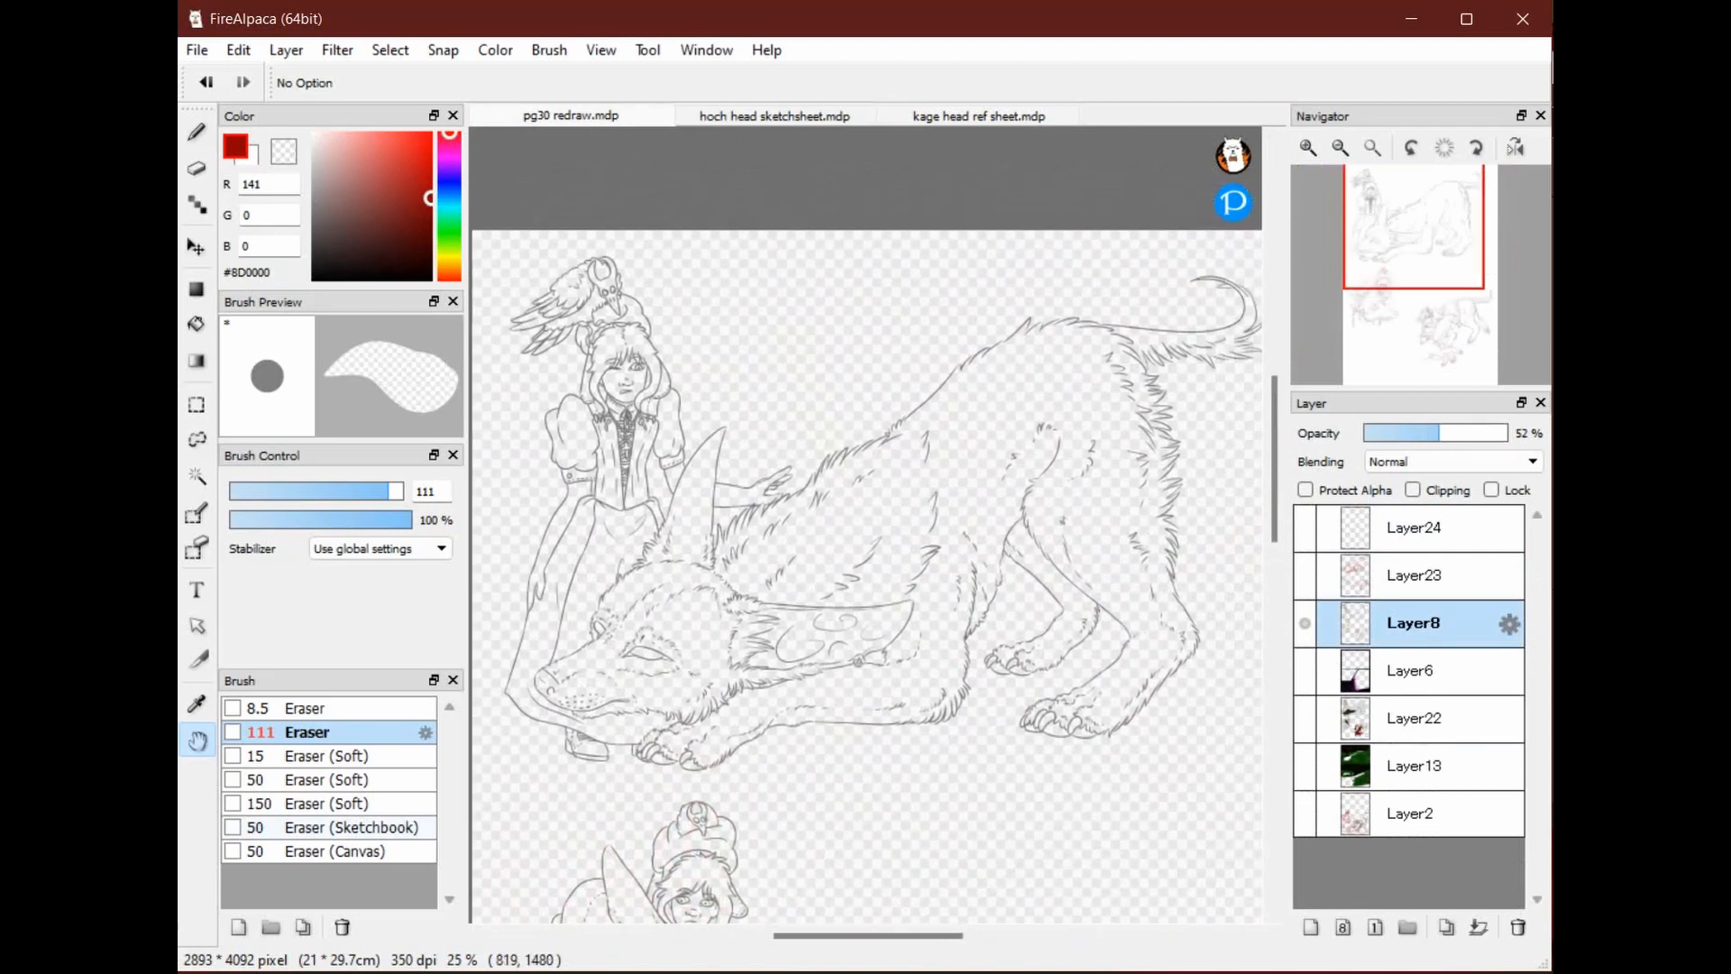
mouse_move(846, 671)
mouse_down()
mouse_move(818, 683)
mouse_move(859, 641)
mouse_up()
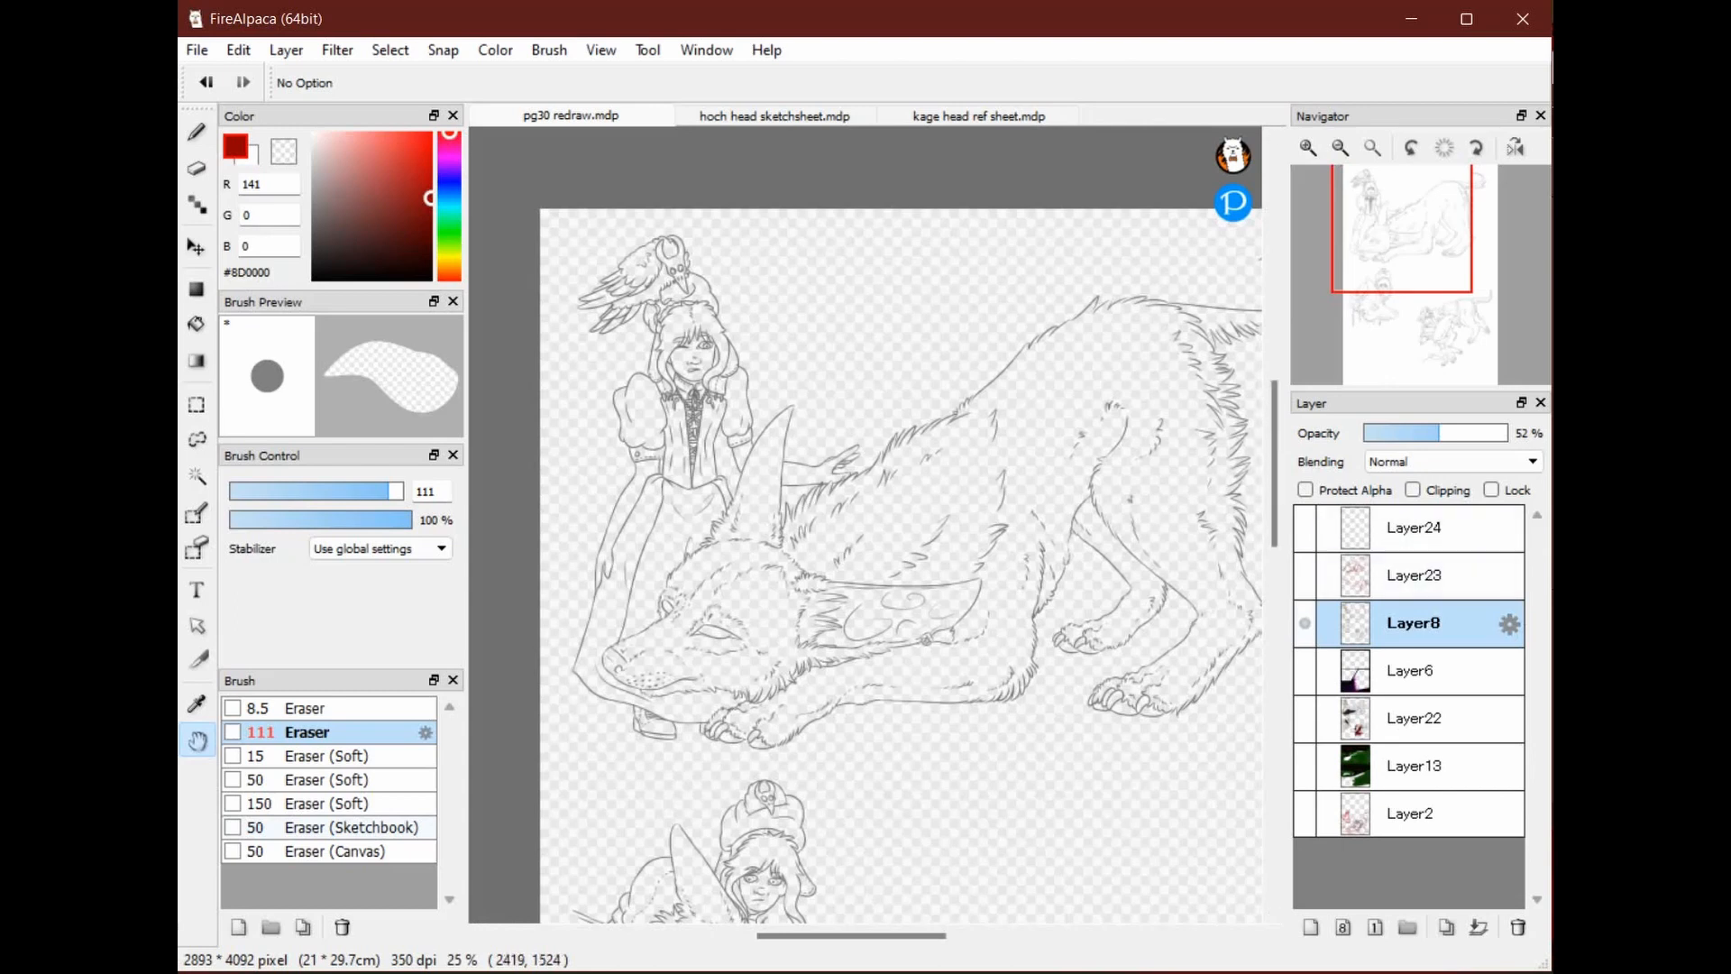
click(1306, 623)
click(1305, 575)
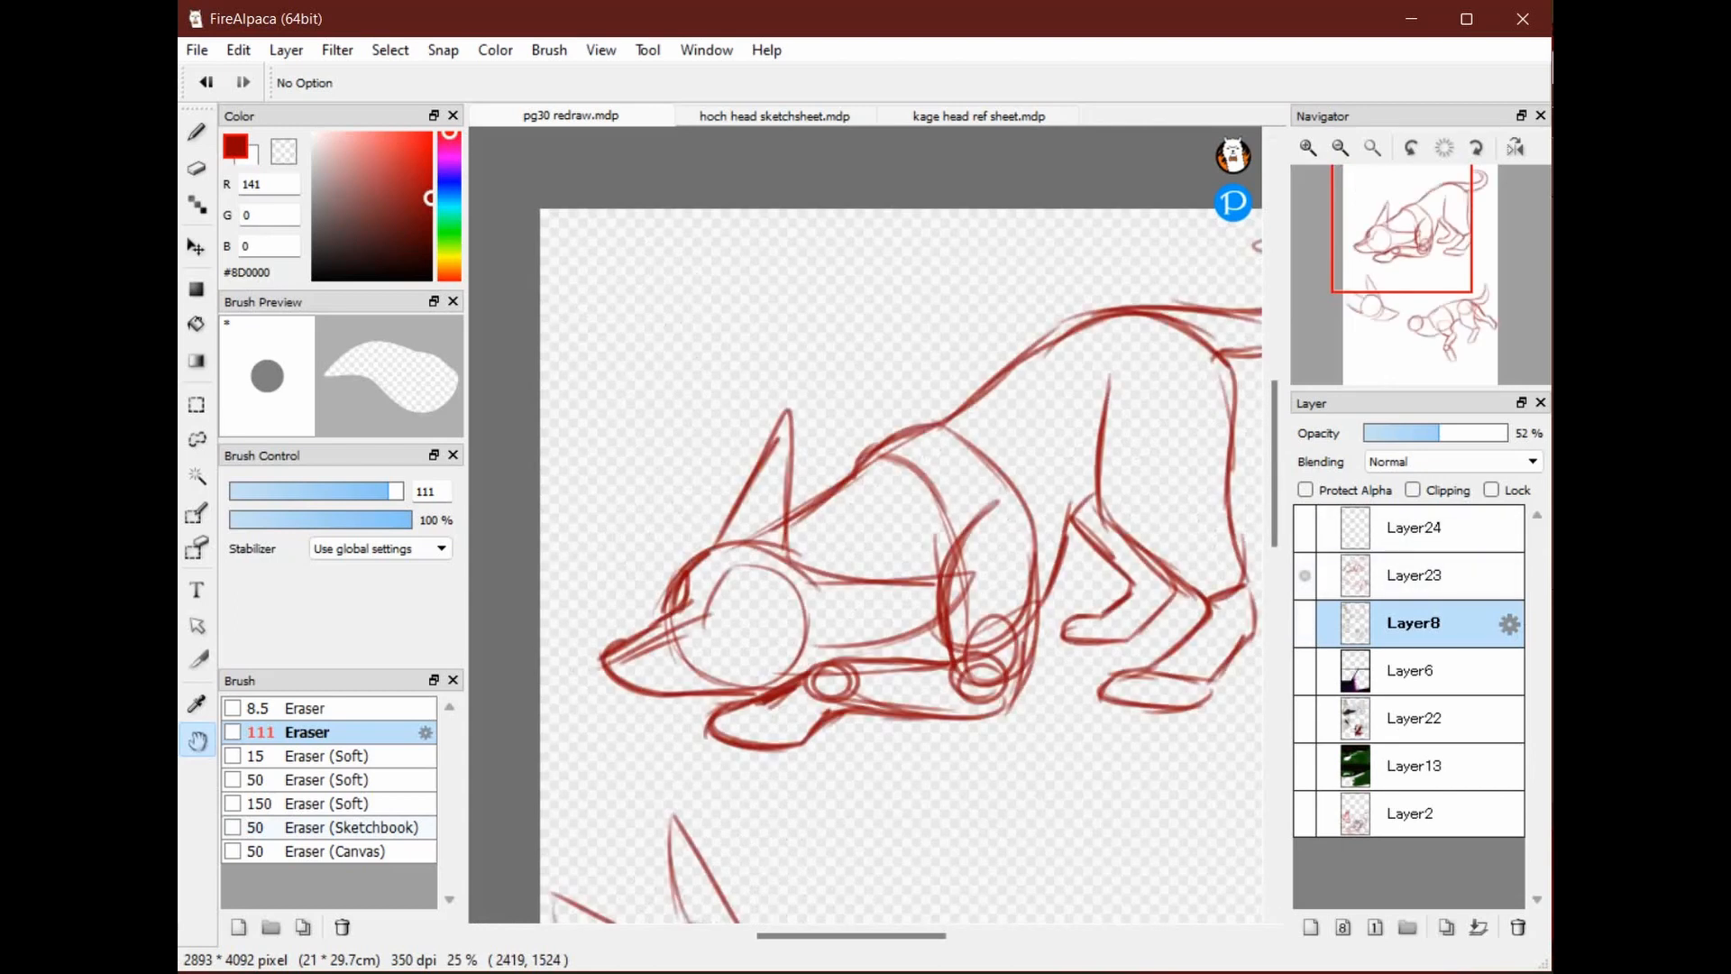
click(1417, 575)
click(1423, 434)
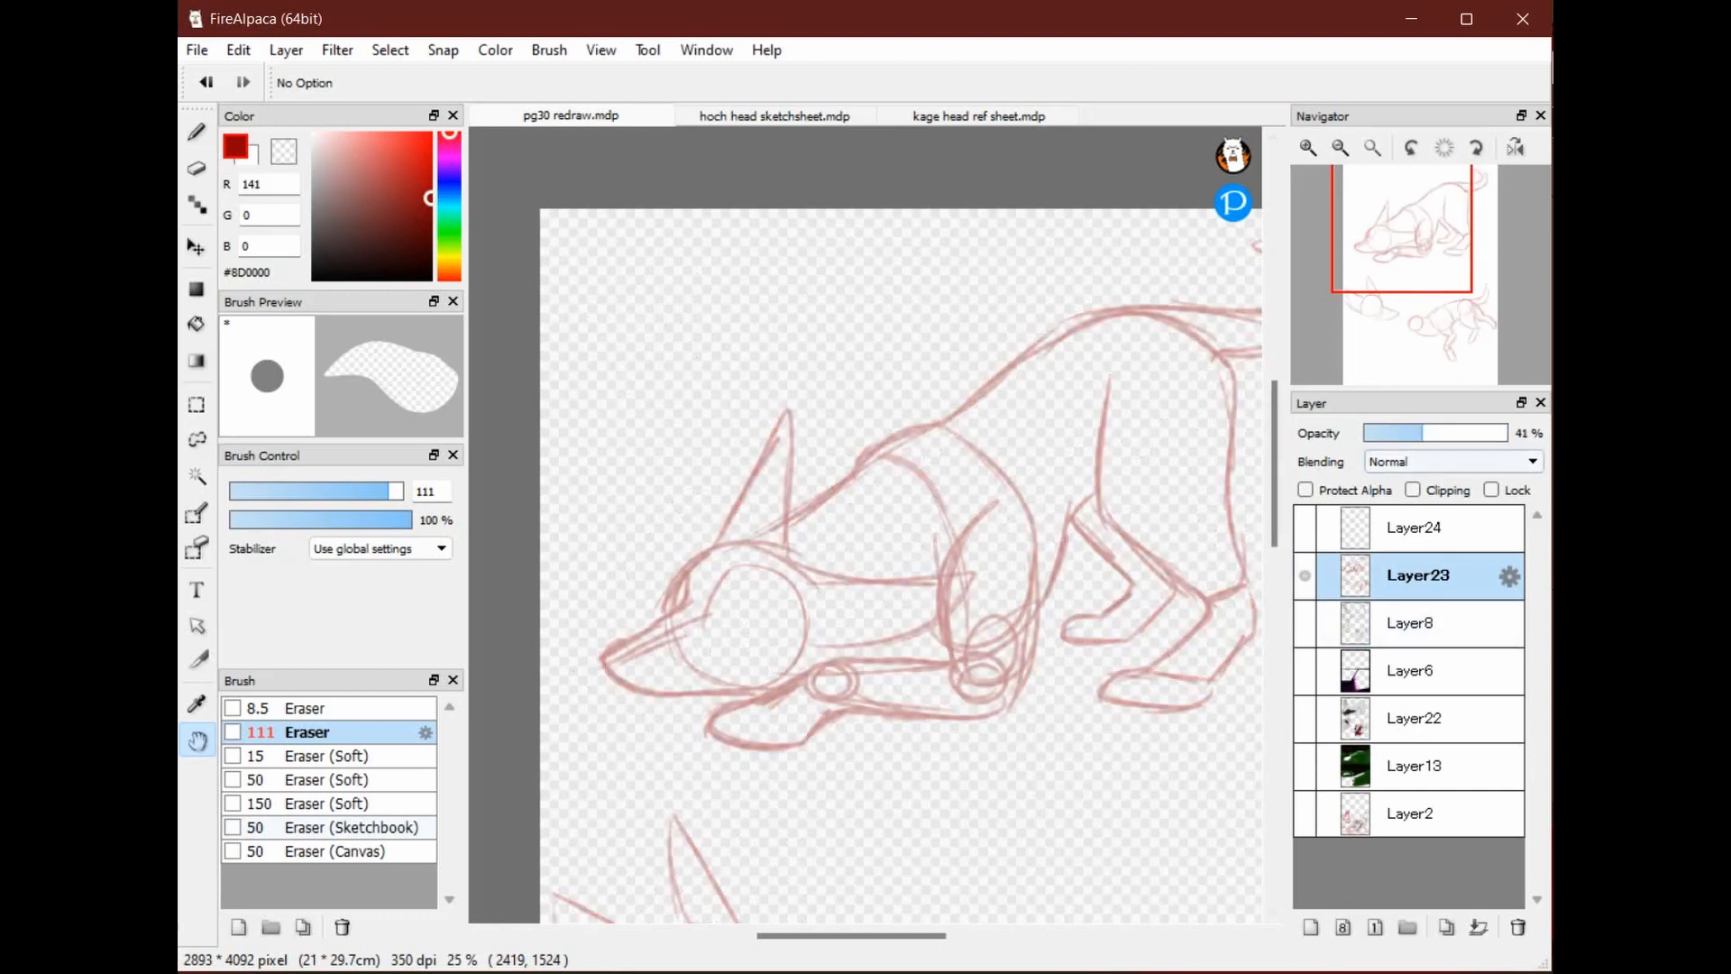
In kage head ref sheet.mdp, toggle Layer8, Layer7 and Layer4 off and on to check which sketch each holds
click(979, 116)
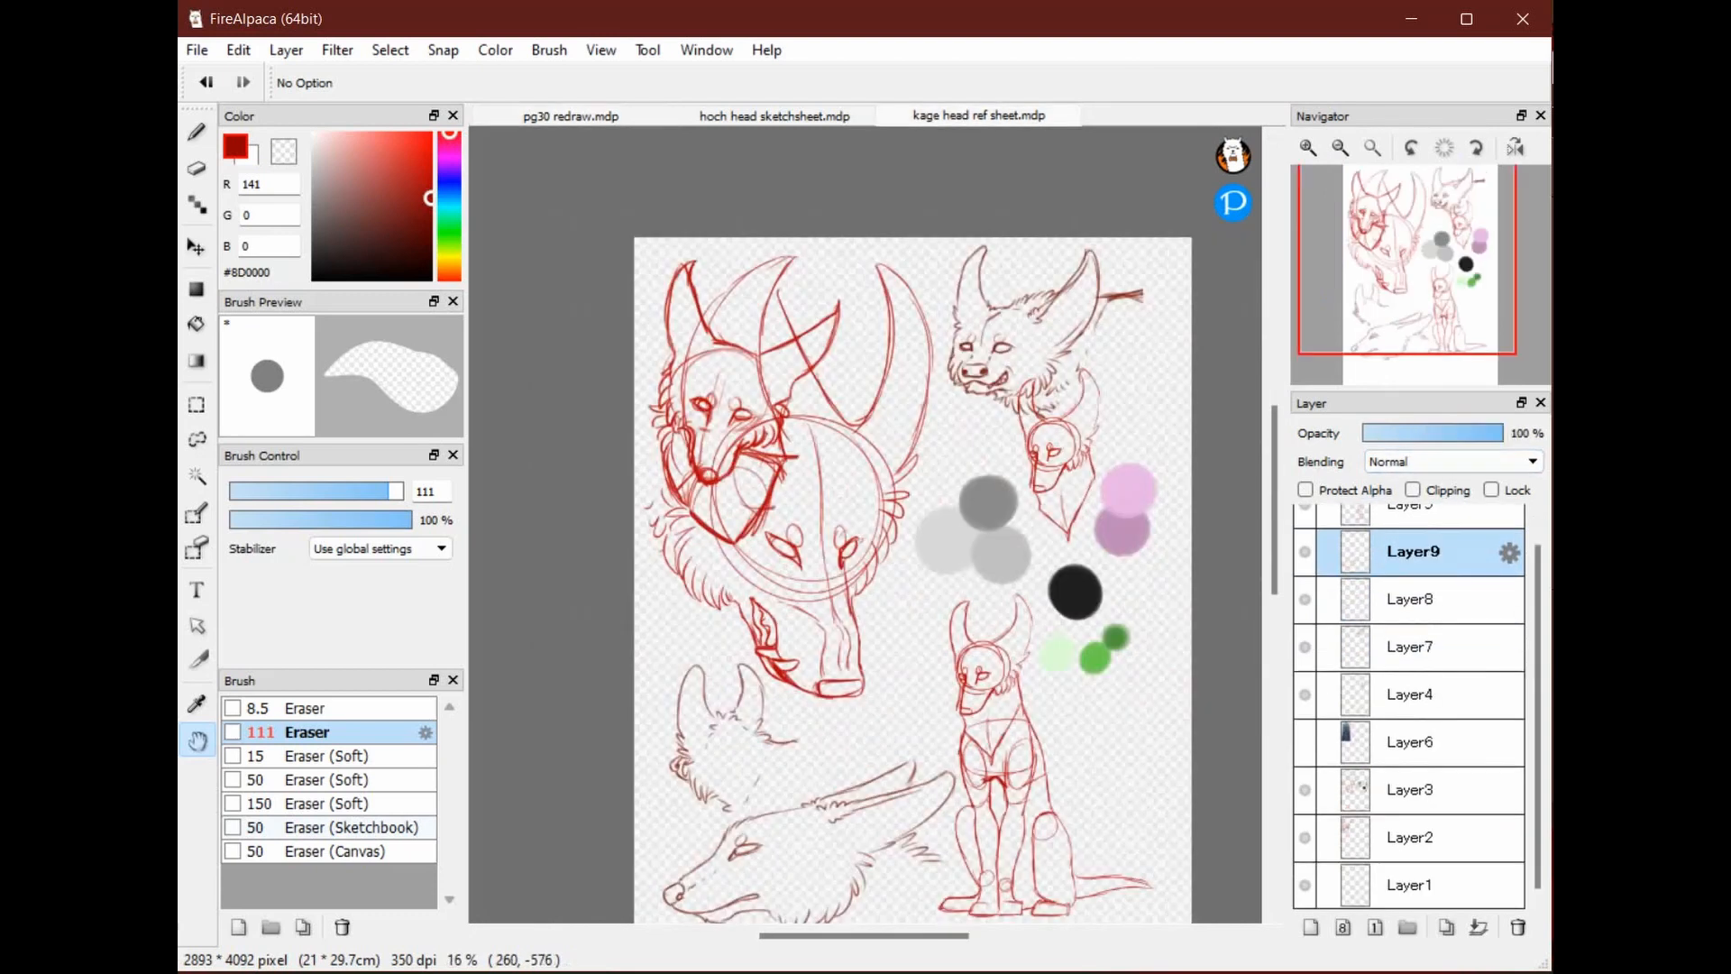
click(1304, 600)
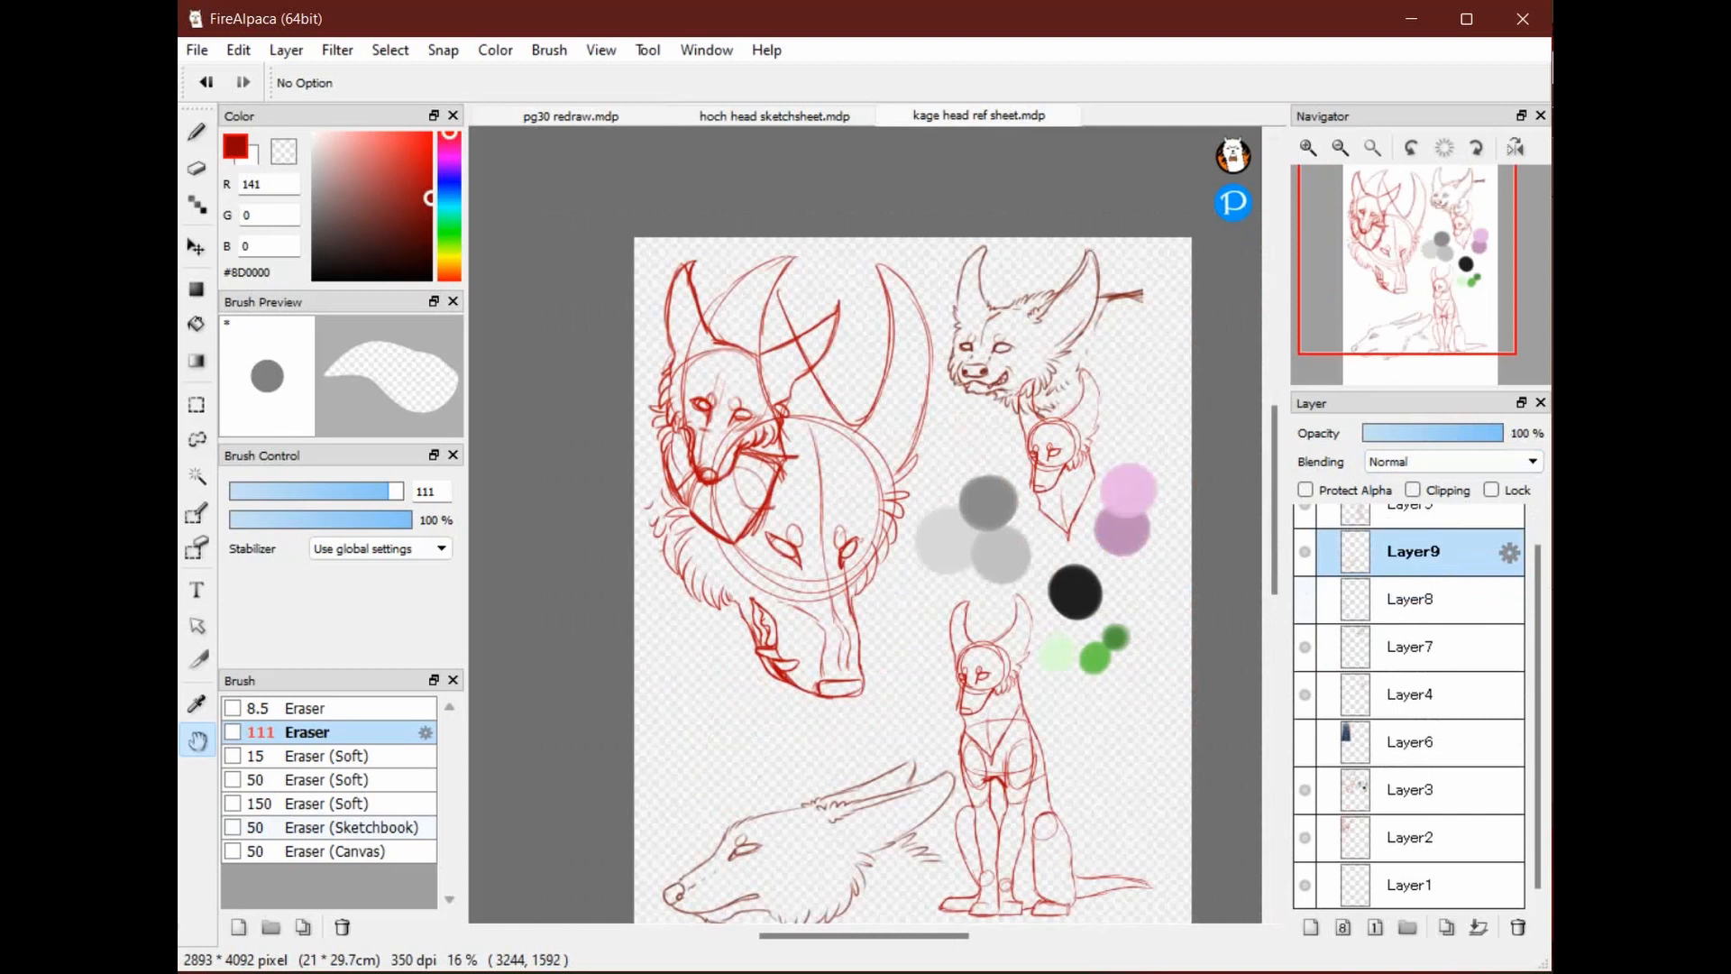
click(1304, 599)
click(1305, 647)
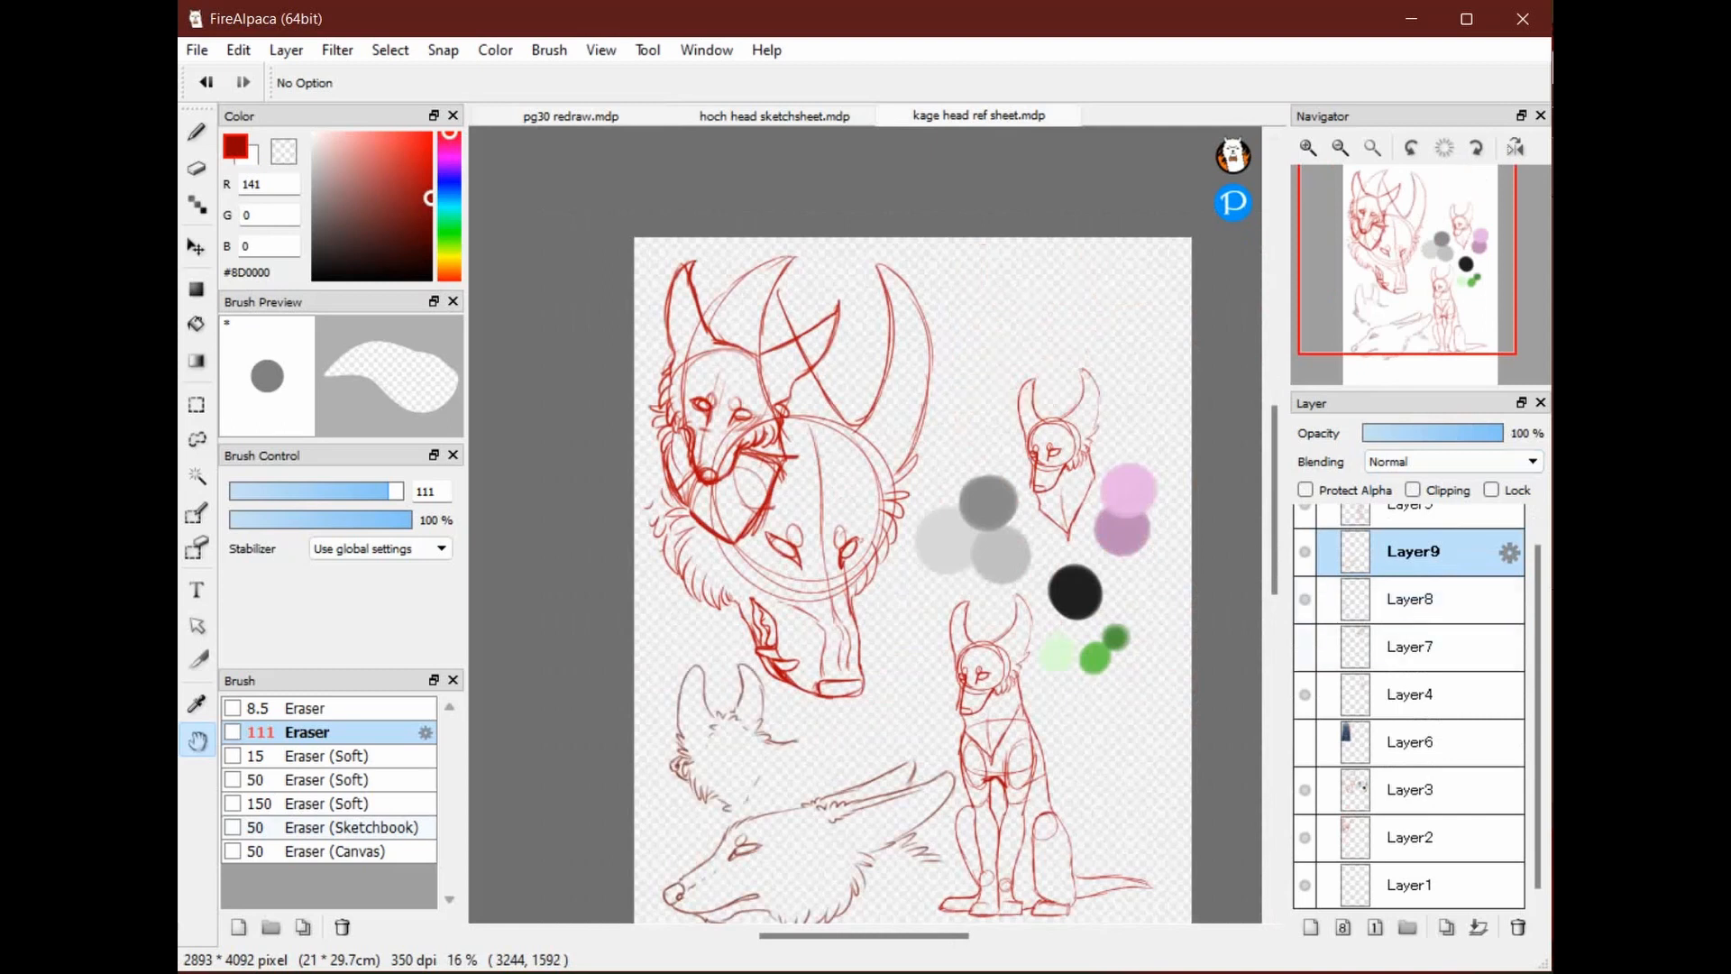
click(1305, 647)
click(1304, 694)
click(1305, 694)
Copy Layer4's small head sketch into pg30 redraw.mdp, rotated over the upper wolf's head, and erase its neck lines
click(1413, 694)
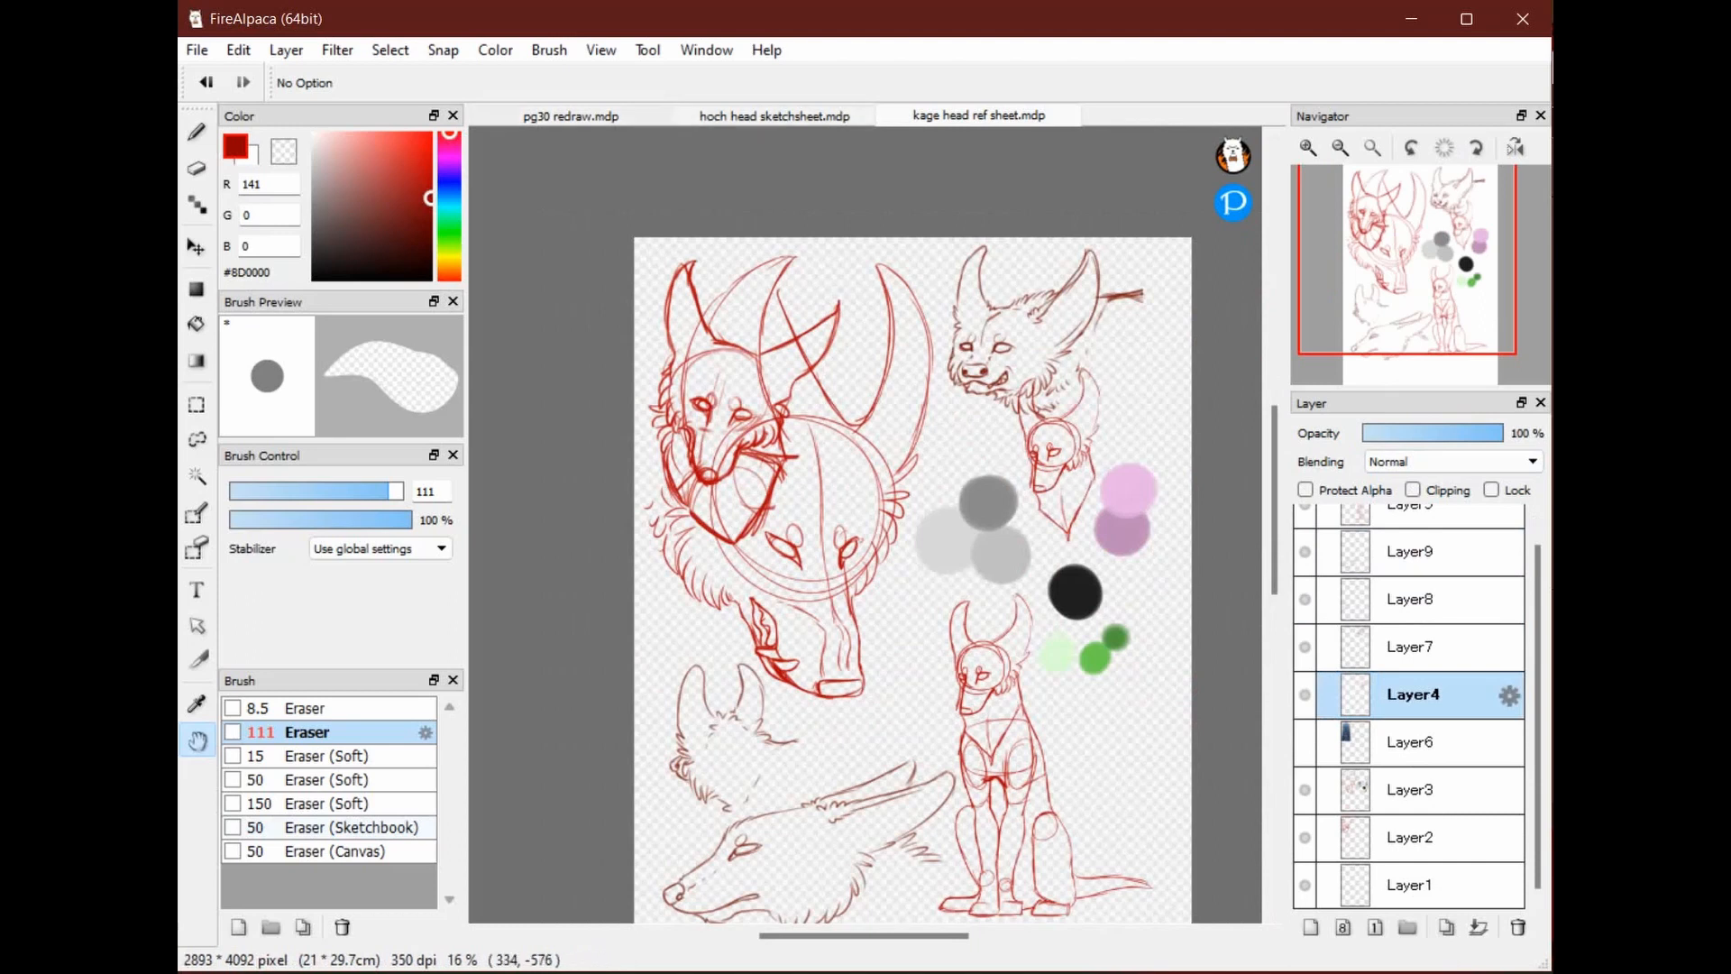
click(571, 117)
mouse_move(906, 555)
mouse_down()
mouse_move(973, 492)
mouse_move(939, 568)
mouse_up()
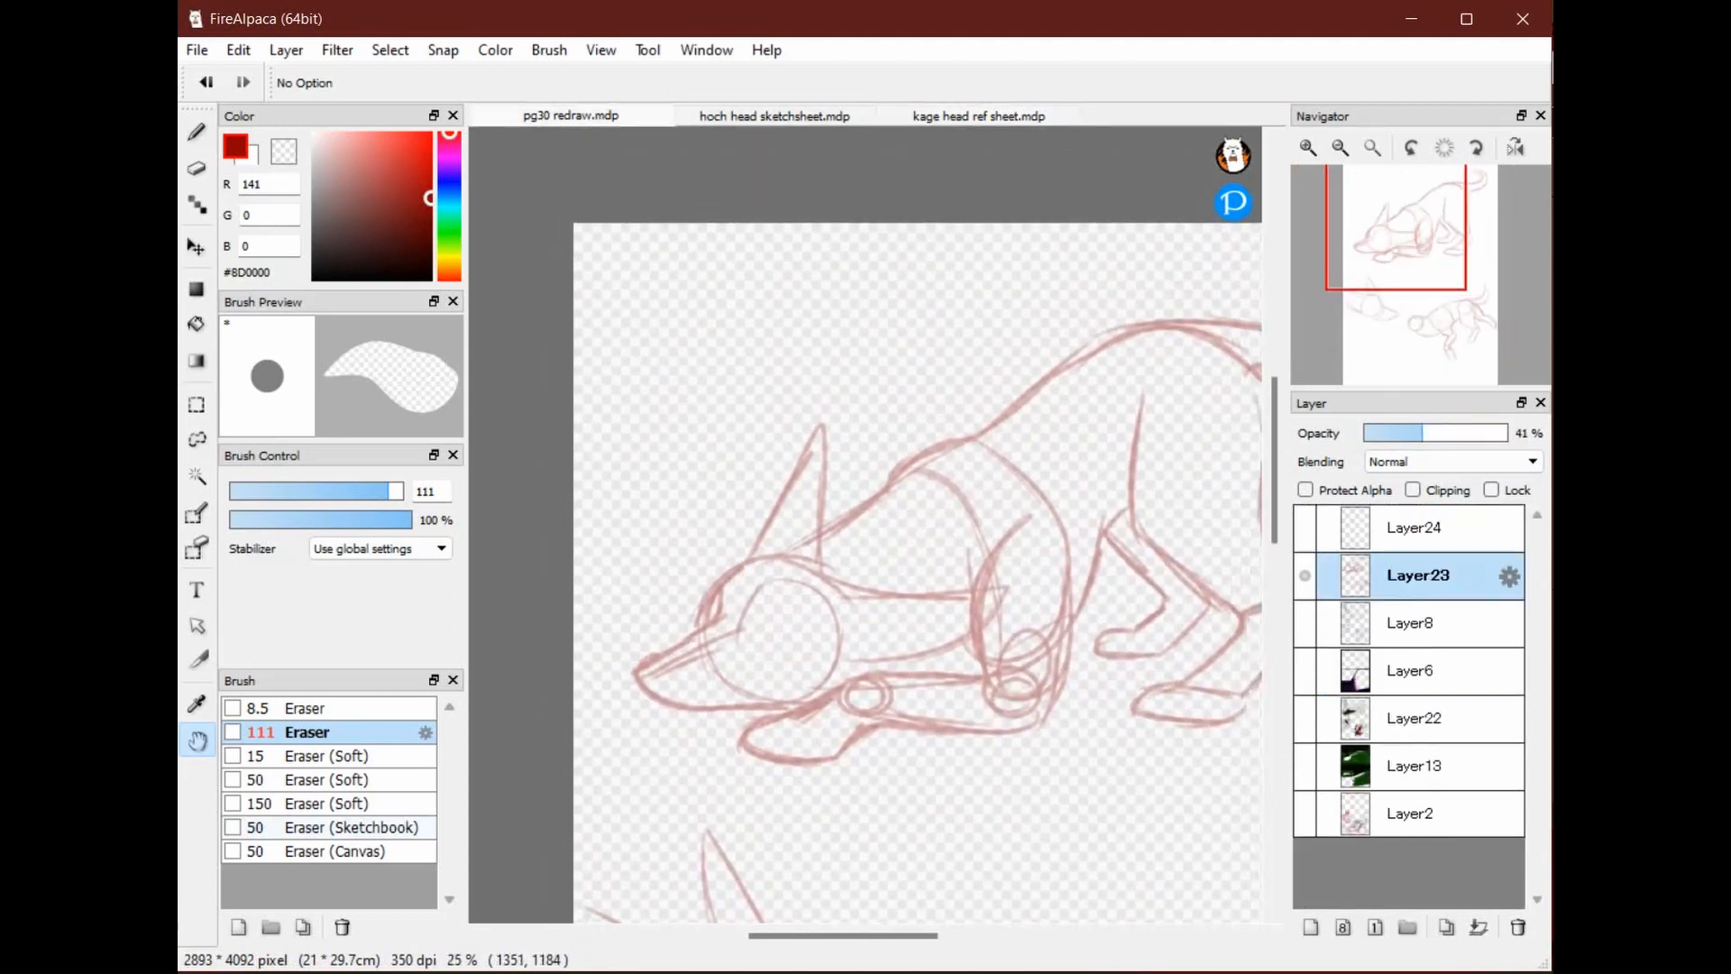
key(ctrl+v)
key(ctrl+t)
drag(1220, 519, 802, 584)
mouse_move(904, 435)
mouse_down()
mouse_move(982, 574)
mouse_move(980, 552)
mouse_up()
click(1141, 932)
key(e)
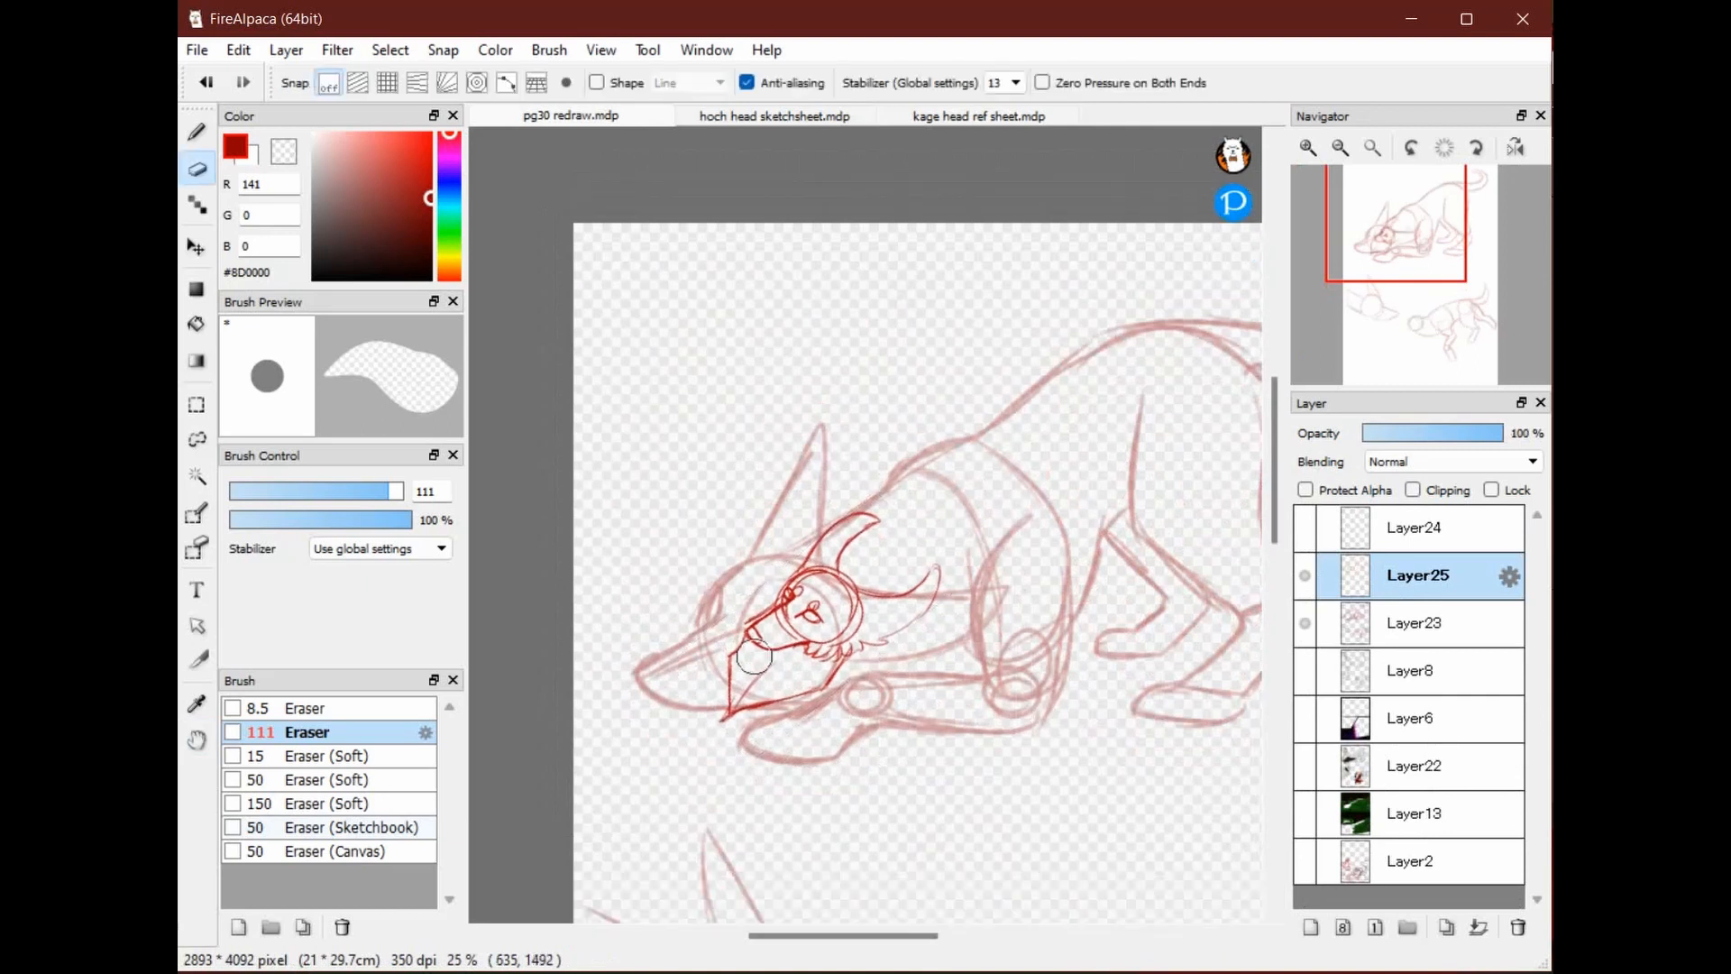
mouse_move(736, 671)
mouse_down()
mouse_move(785, 694)
mouse_move(821, 683)
mouse_move(637, 747)
mouse_up()
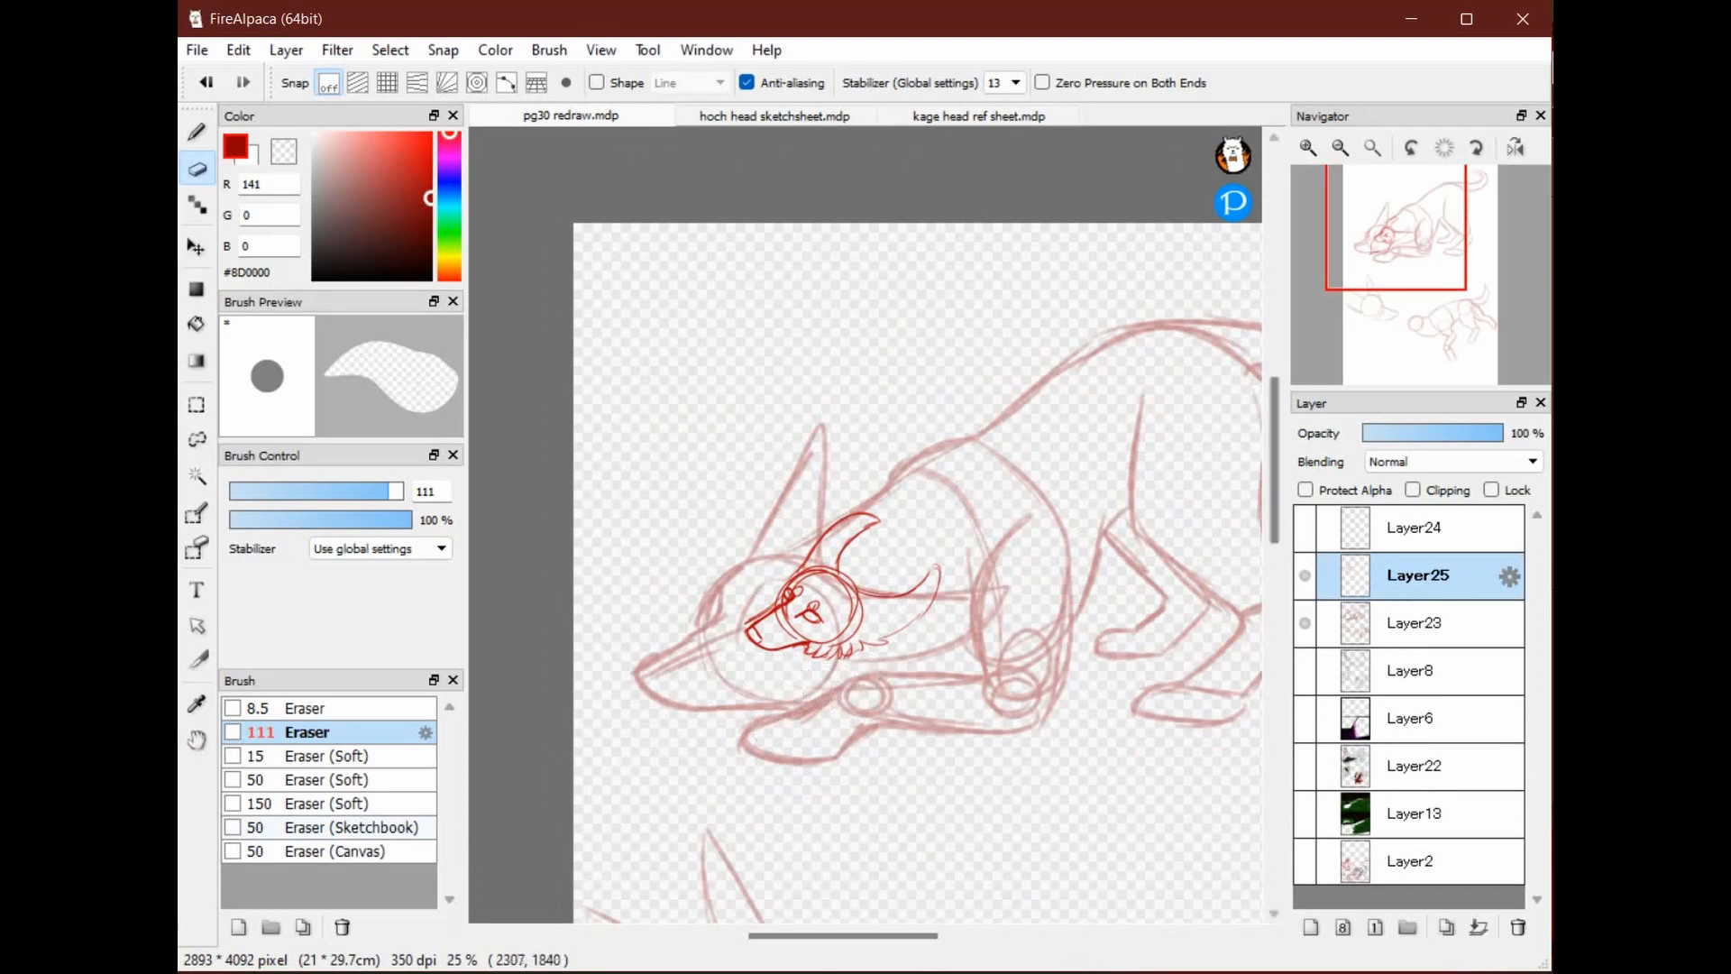
Hide Layer25 and Layer23 and show Layer8 to examine the line art of the girl and wolf
click(1305, 576)
click(1305, 623)
click(1305, 671)
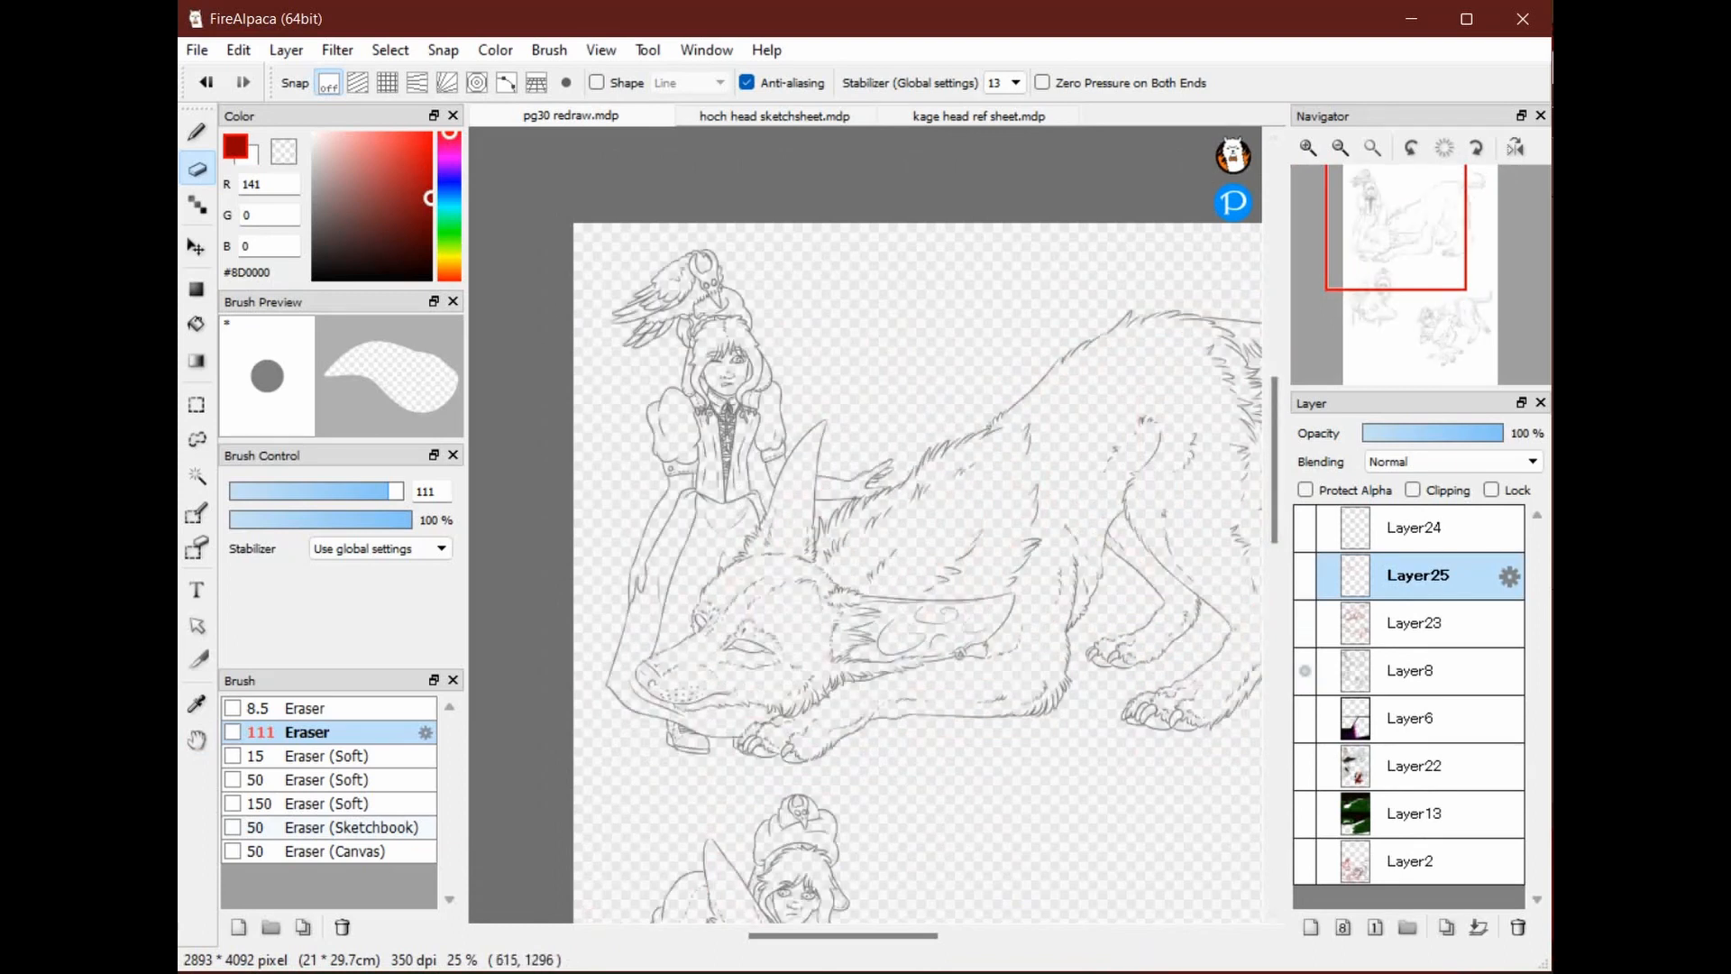
key(space)
drag(1021, 580, 912, 463)
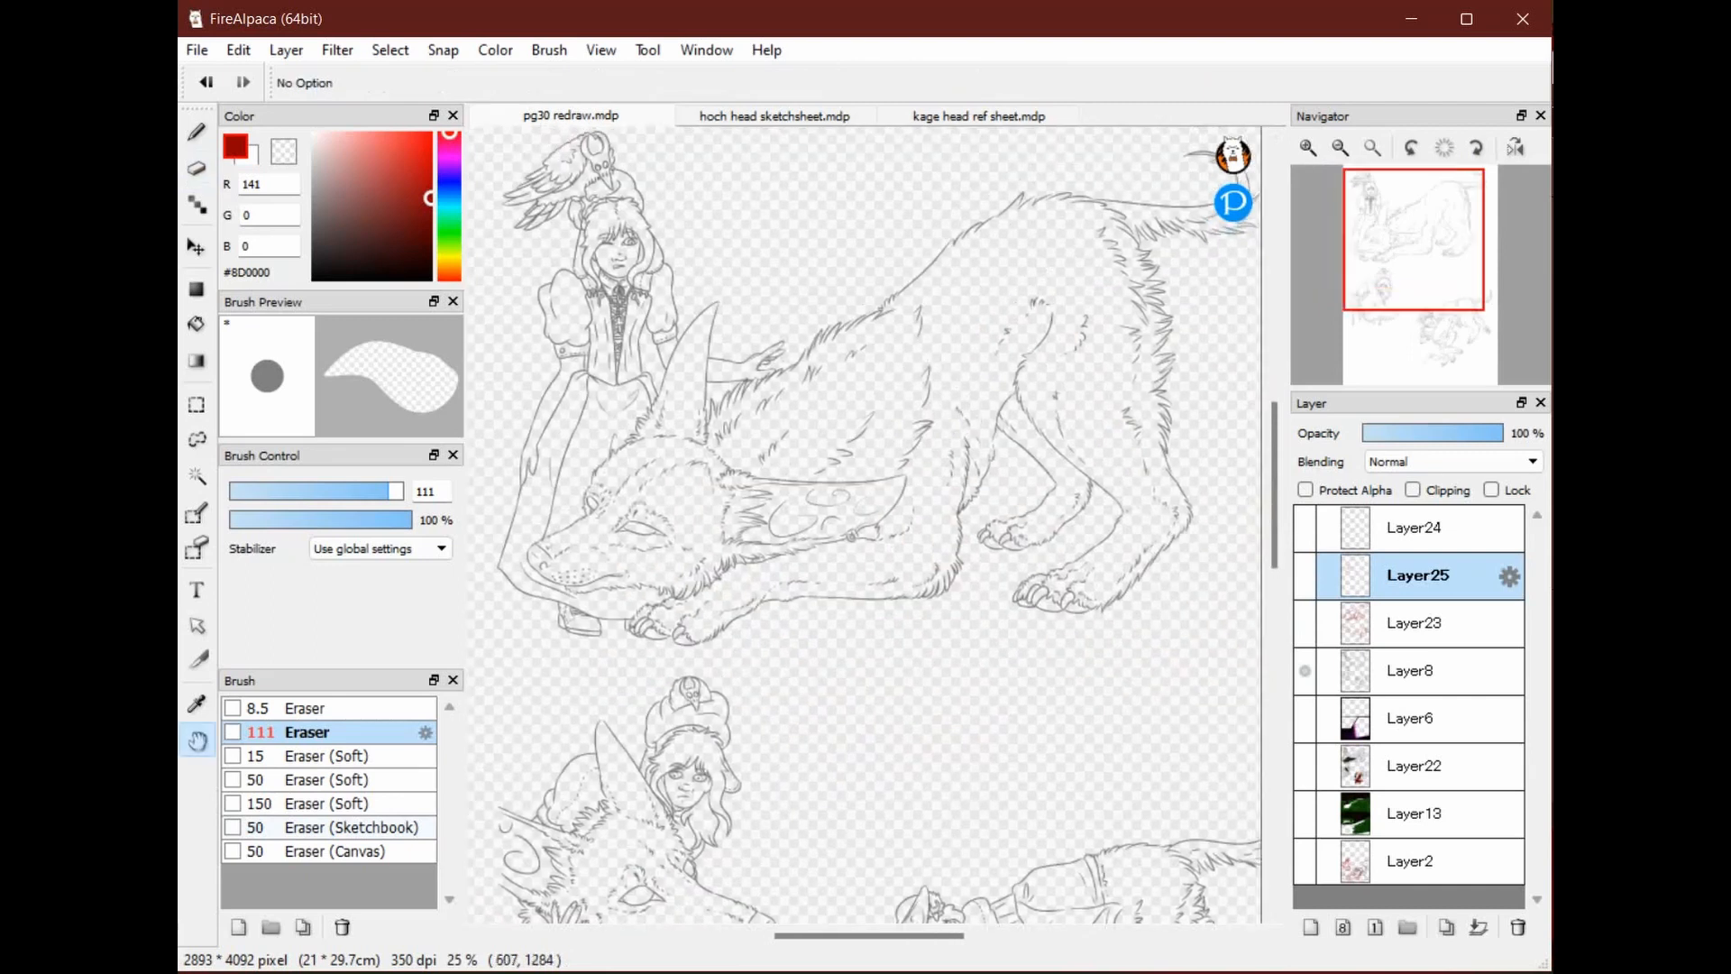
drag(743, 418, 855, 607)
drag(954, 560, 920, 475)
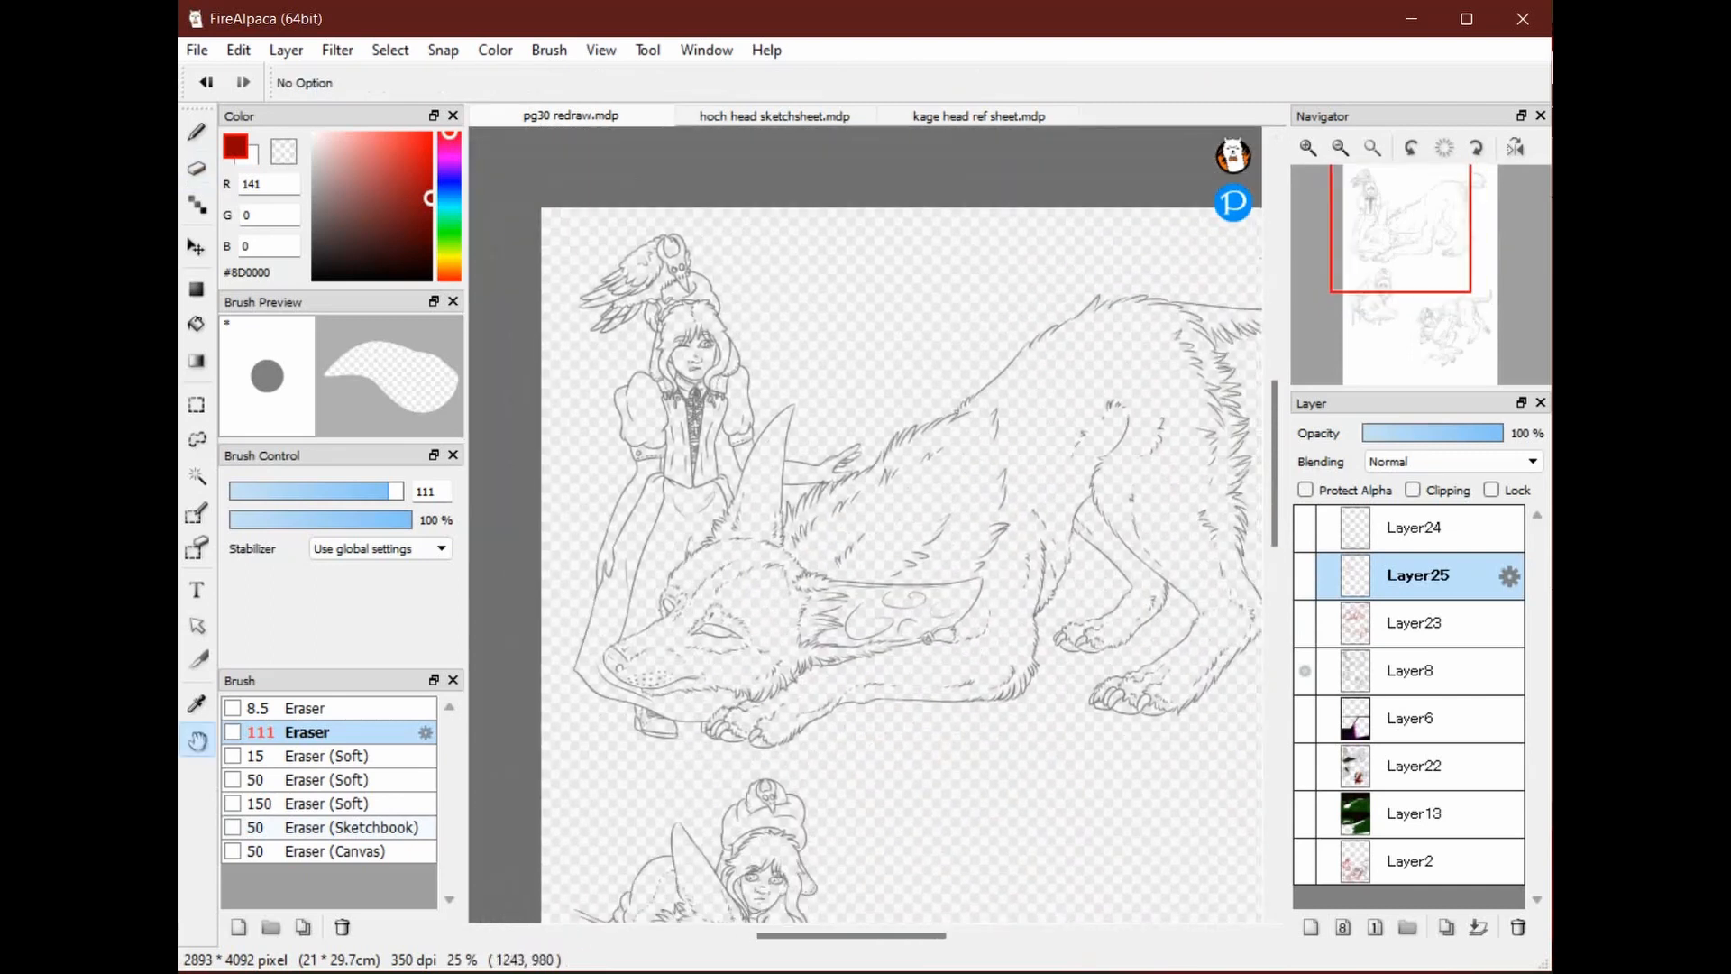
drag(978, 695, 906, 346)
drag(778, 346, 895, 676)
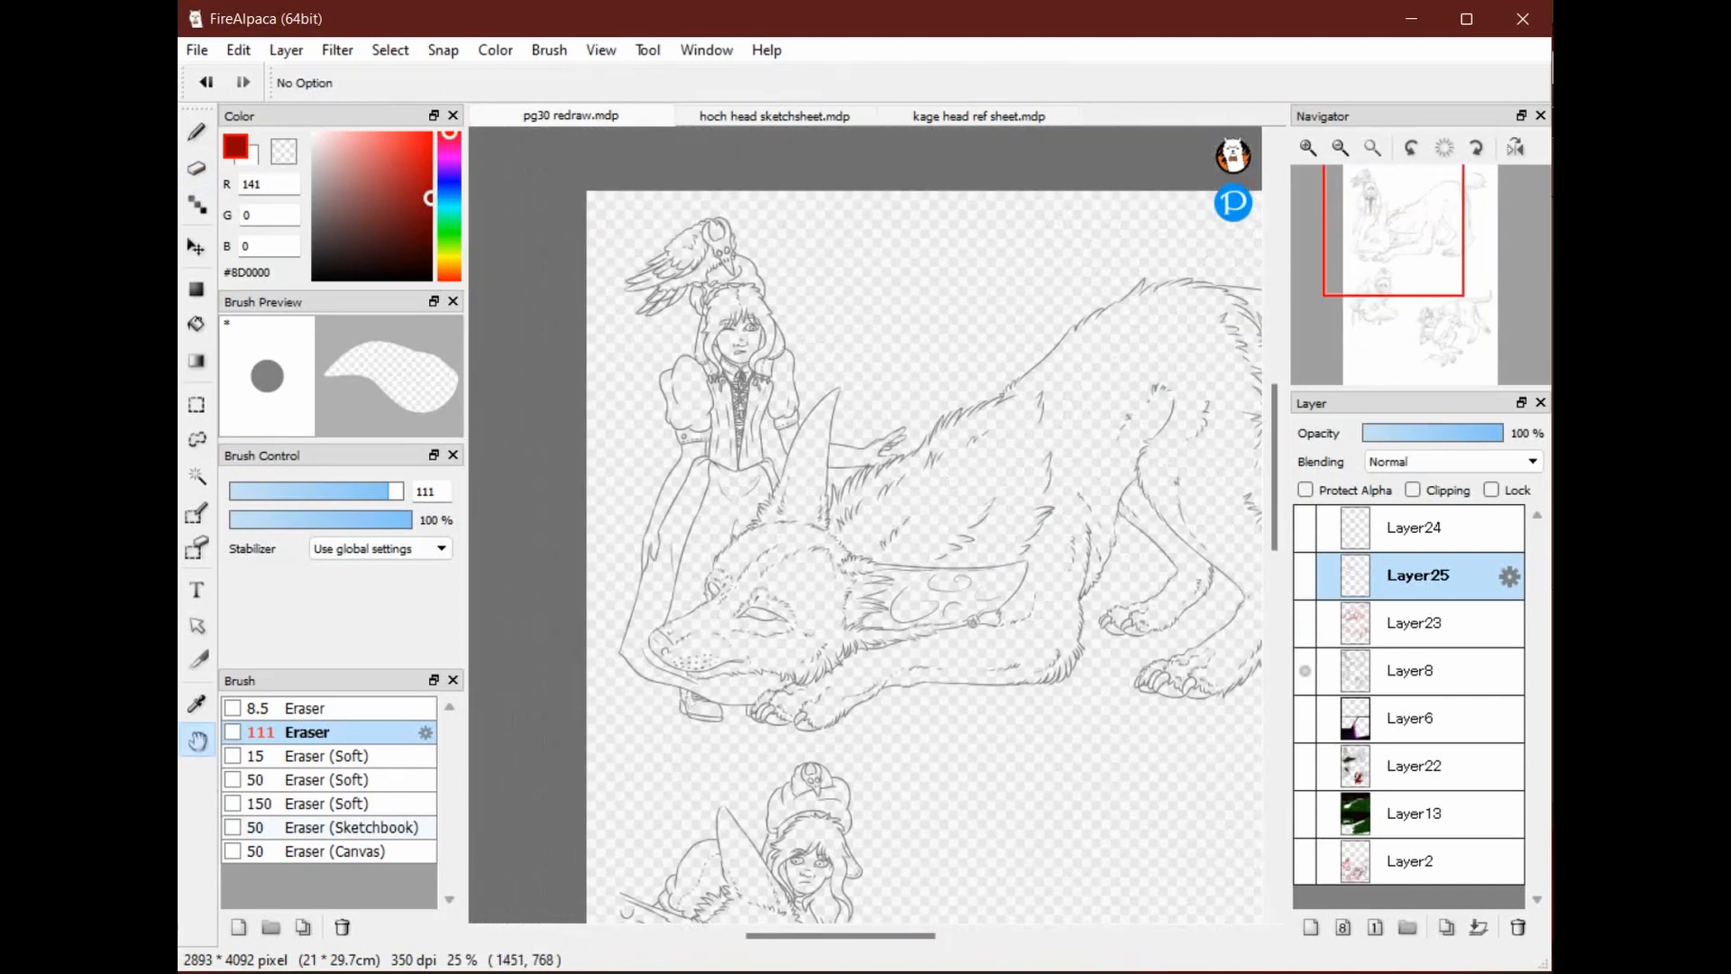
drag(1024, 424, 1056, 452)
Show Layer23 over the line art and toggle Layer8 to compare the two, leaving Layer8 hidden
click(1305, 623)
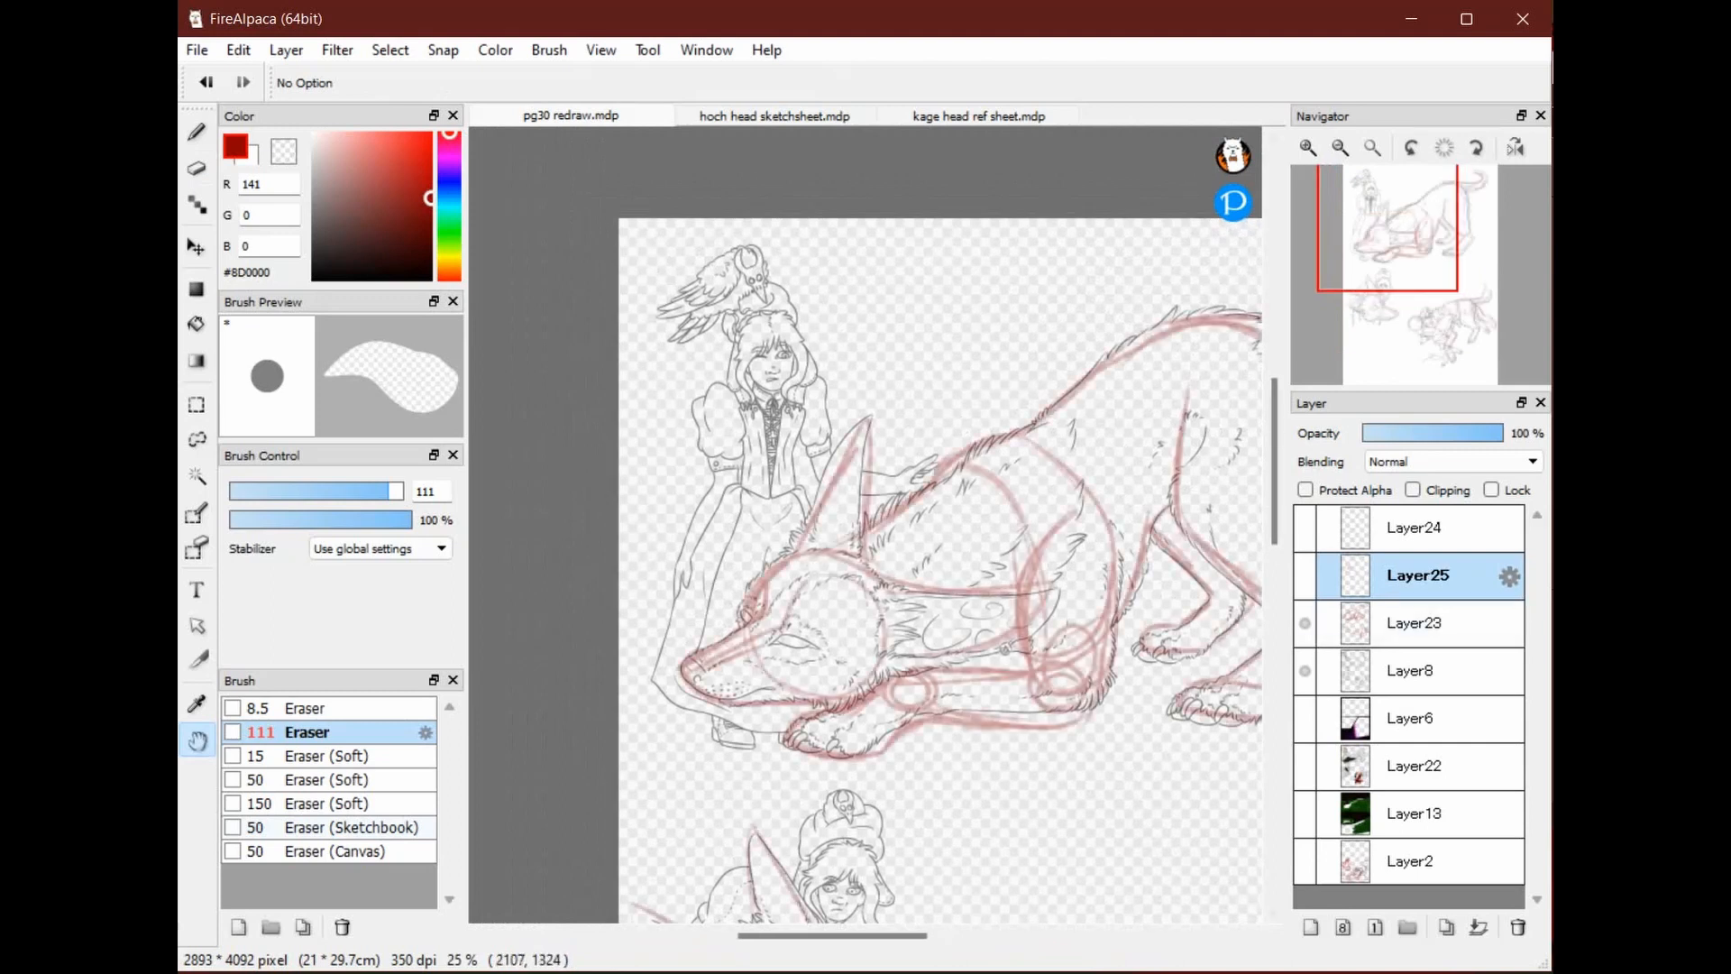
click(1305, 671)
drag(1212, 650, 1161, 631)
click(1305, 671)
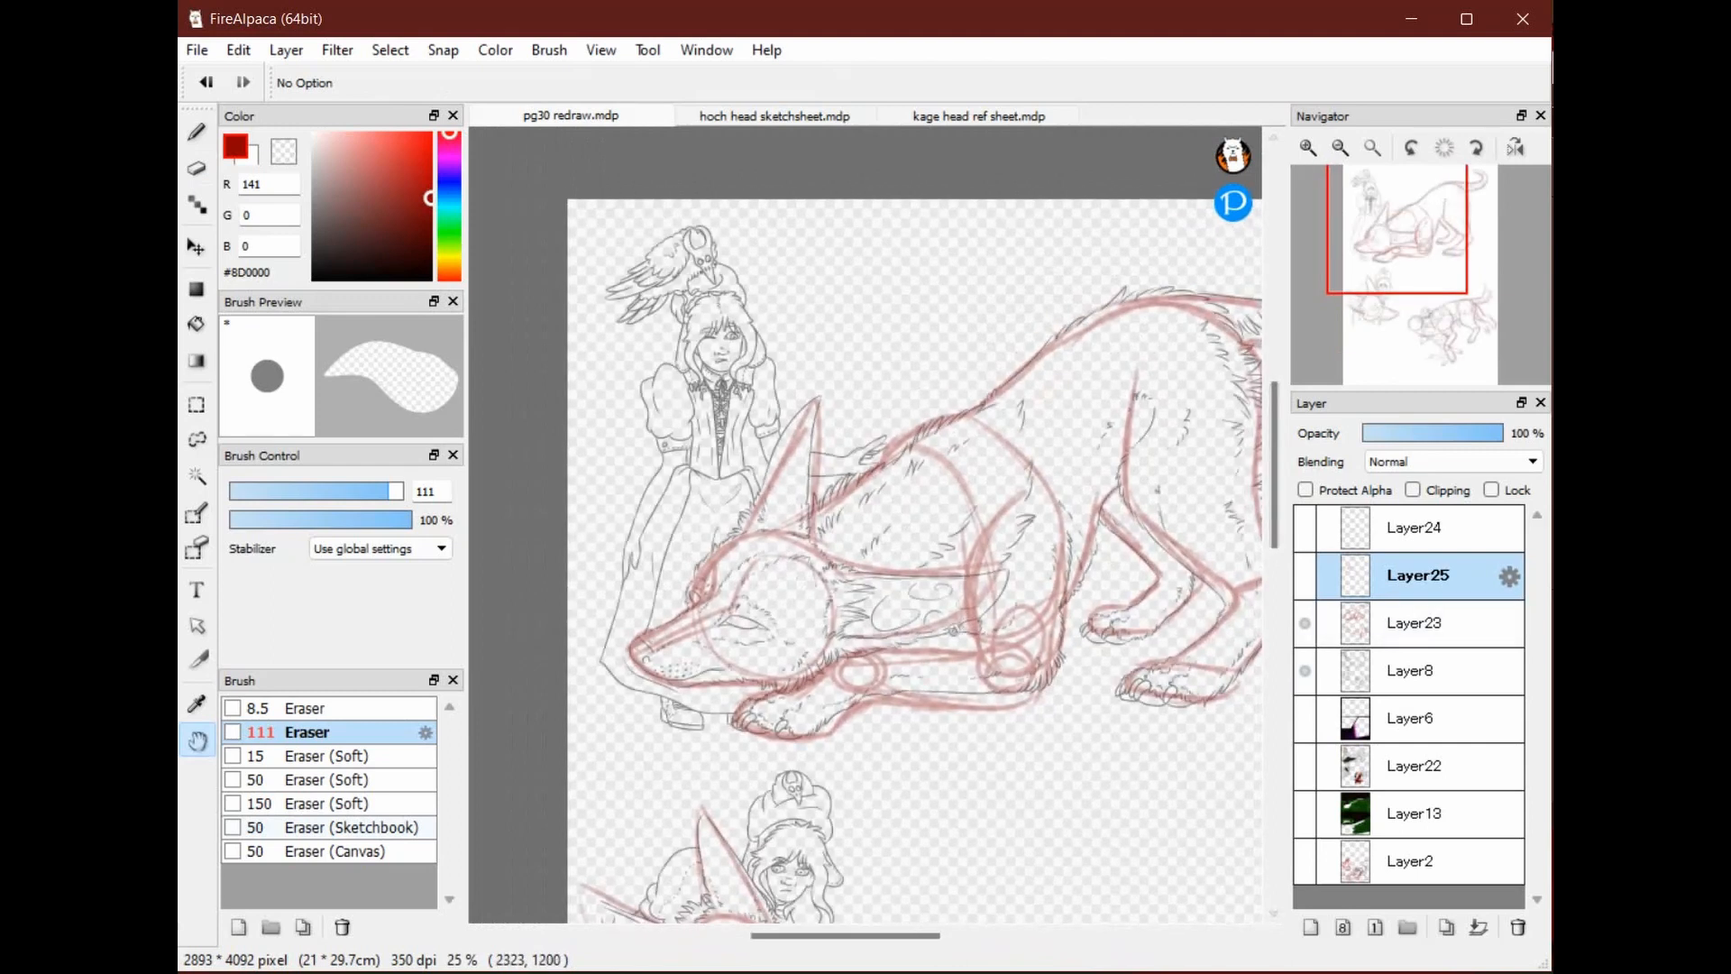
click(1305, 671)
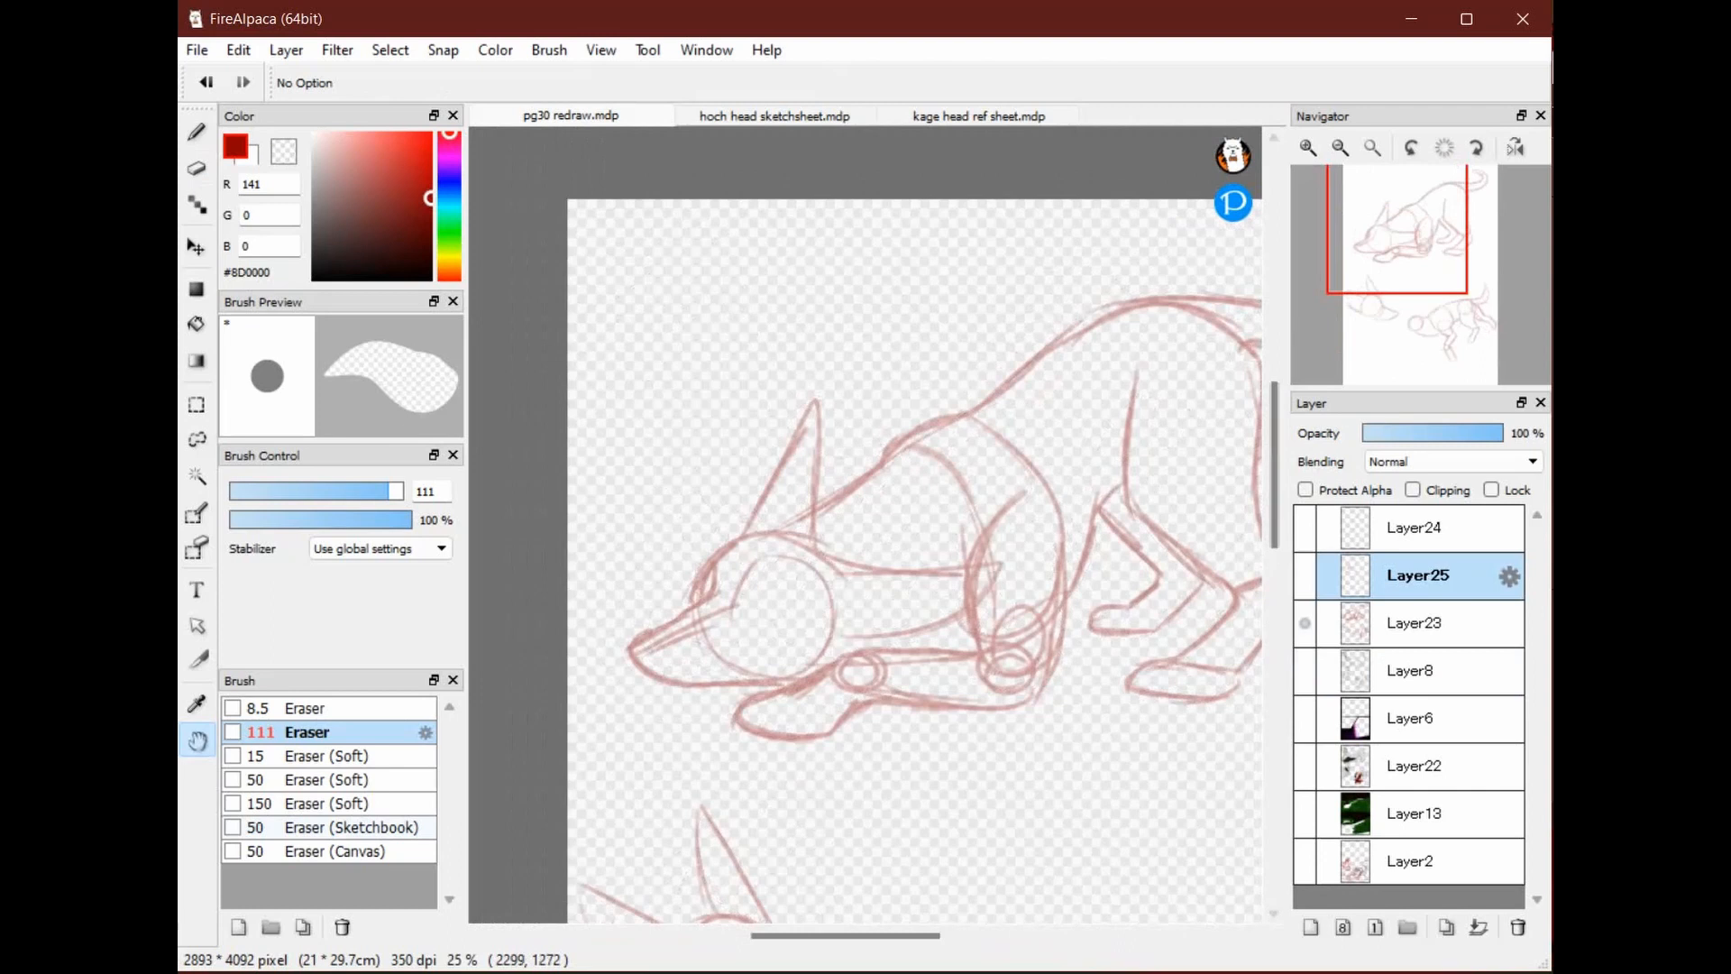
Show Layer25 and enlarge, rotate and move the pasted head sketch to fit the wolf's head on the construction sketch
drag(1229, 593, 1265, 585)
click(1305, 576)
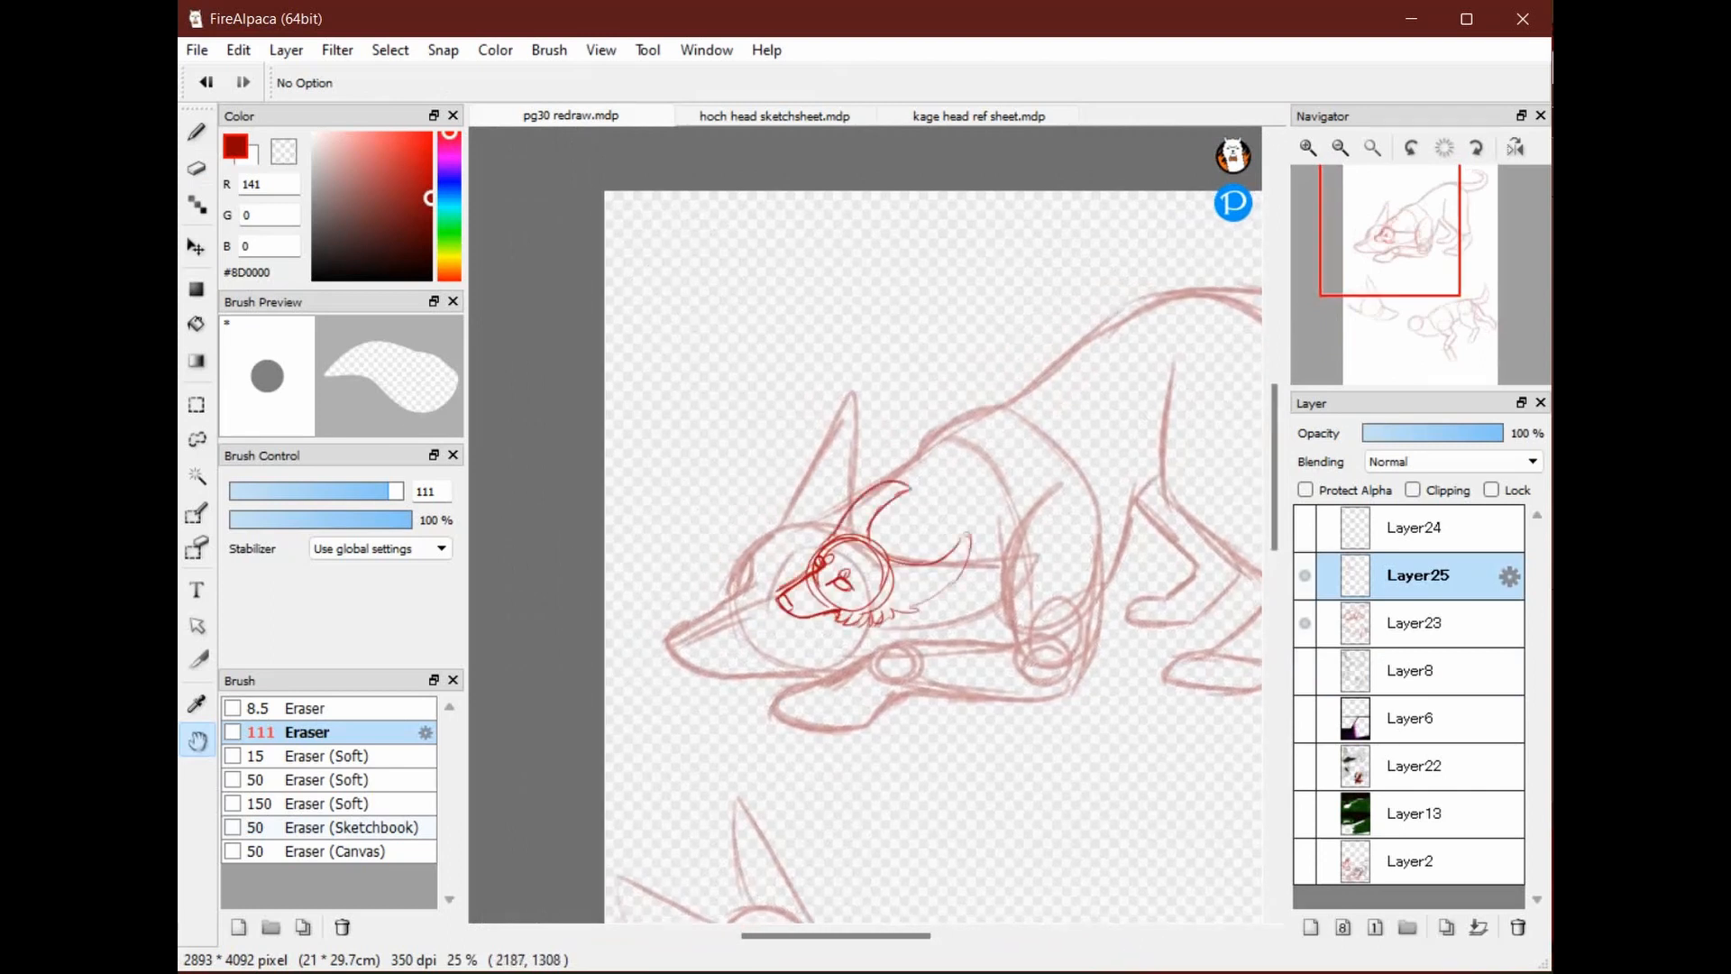
mouse_move(1021, 649)
mouse_down()
mouse_move(1019, 629)
mouse_move(944, 637)
mouse_up()
key(ctrl+t)
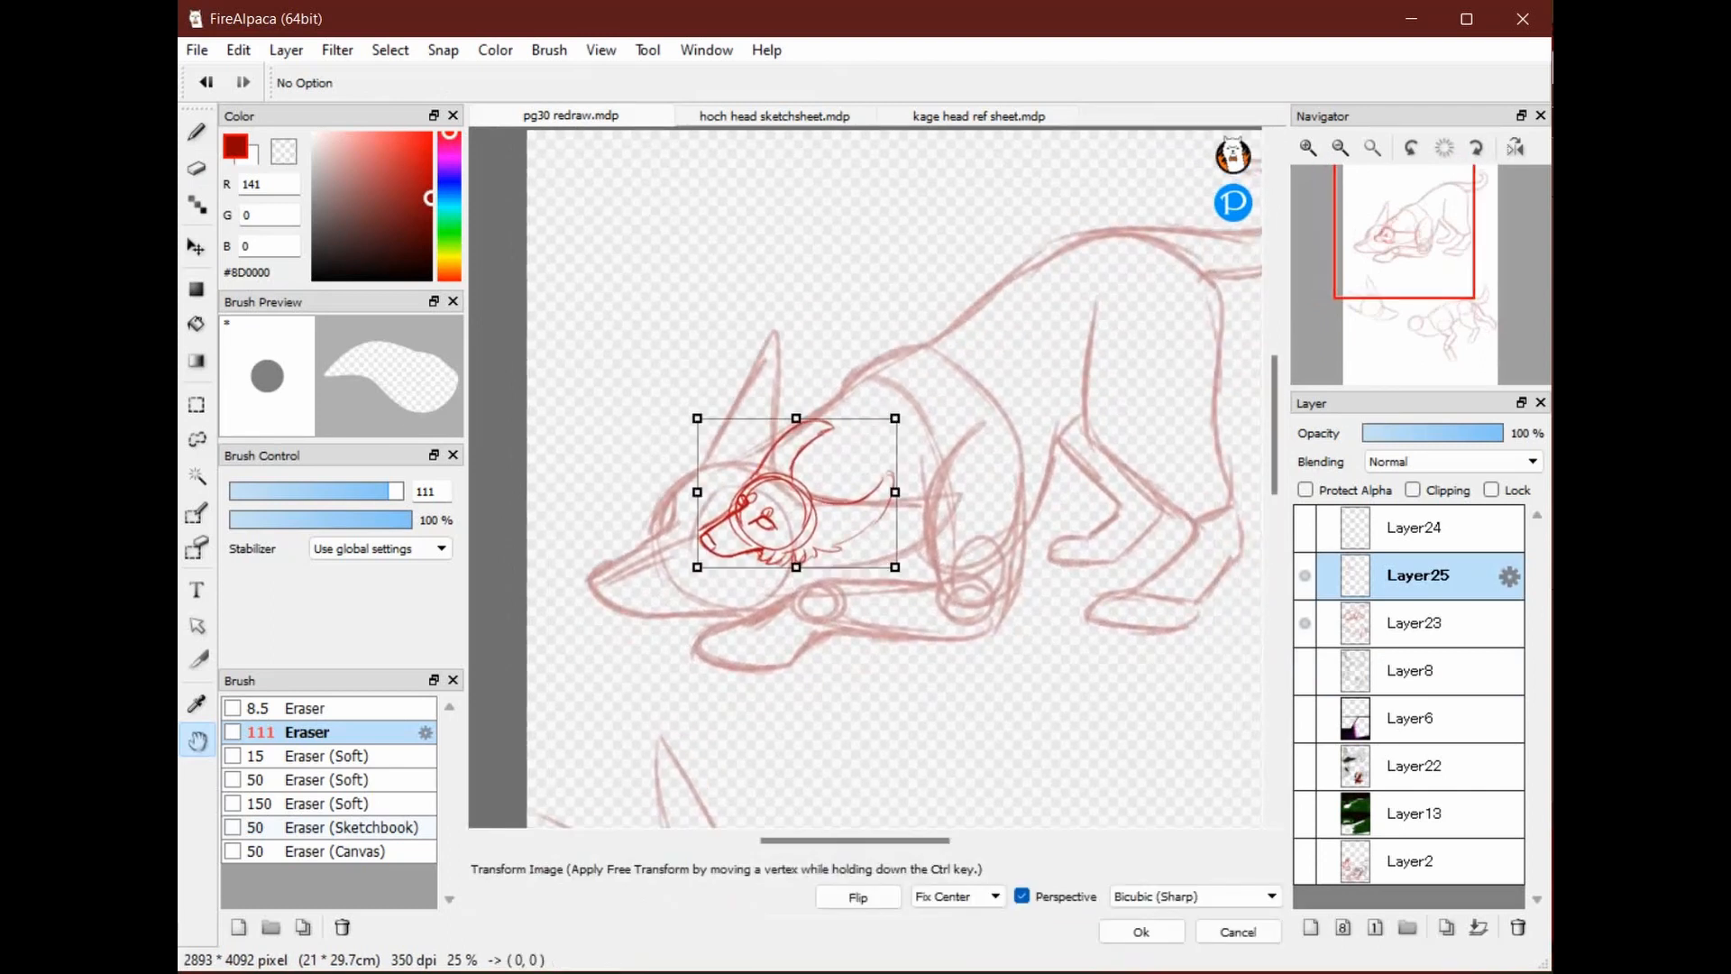
drag(895, 567, 1029, 645)
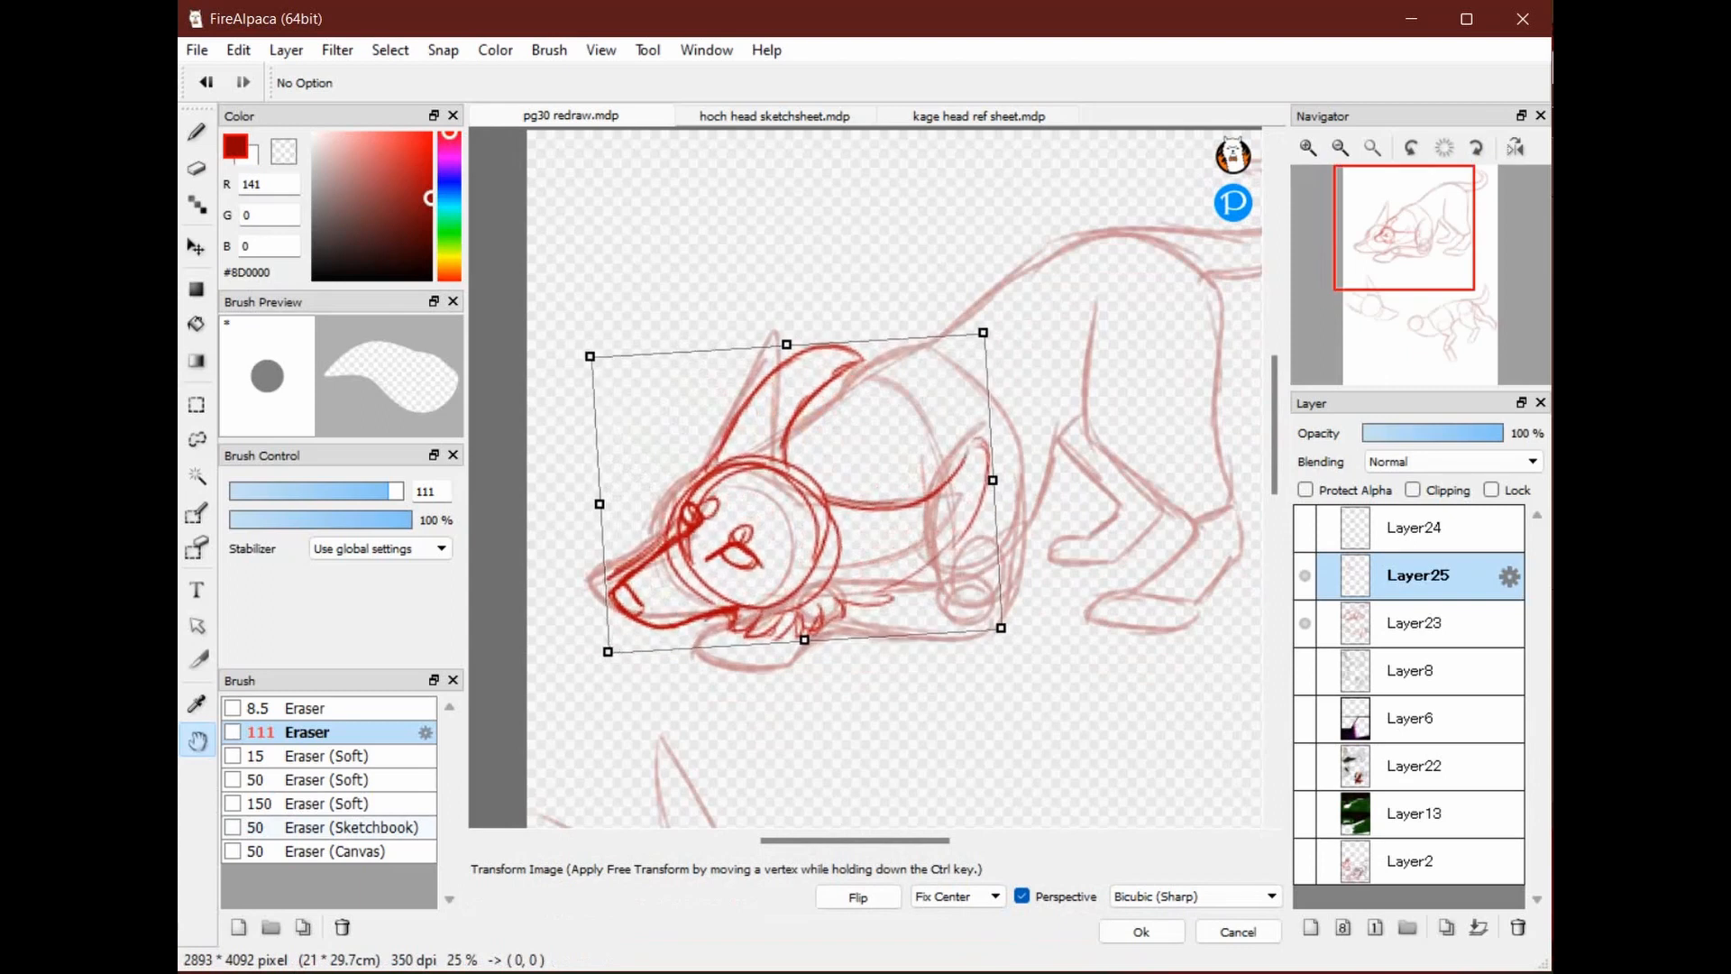
drag(958, 554, 946, 548)
key(Return)
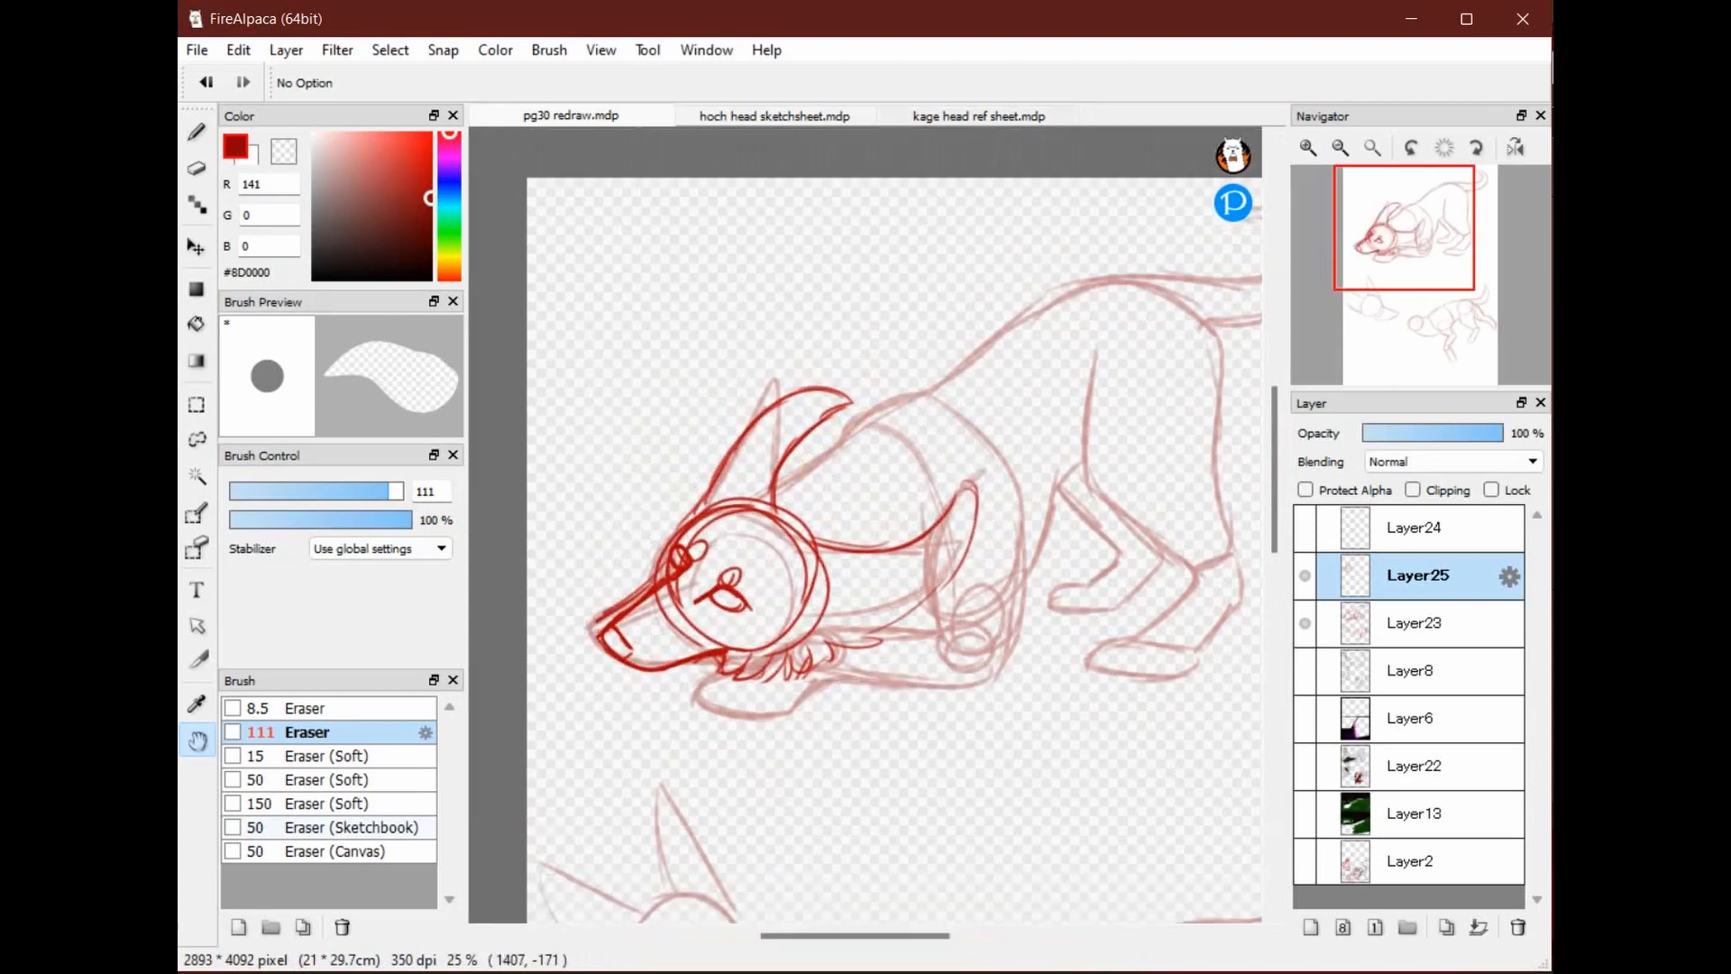
Return to kage head ref sheet.mdp and toggle Layer9 and Layer8 off and on to check the lower head sketch
click(978, 115)
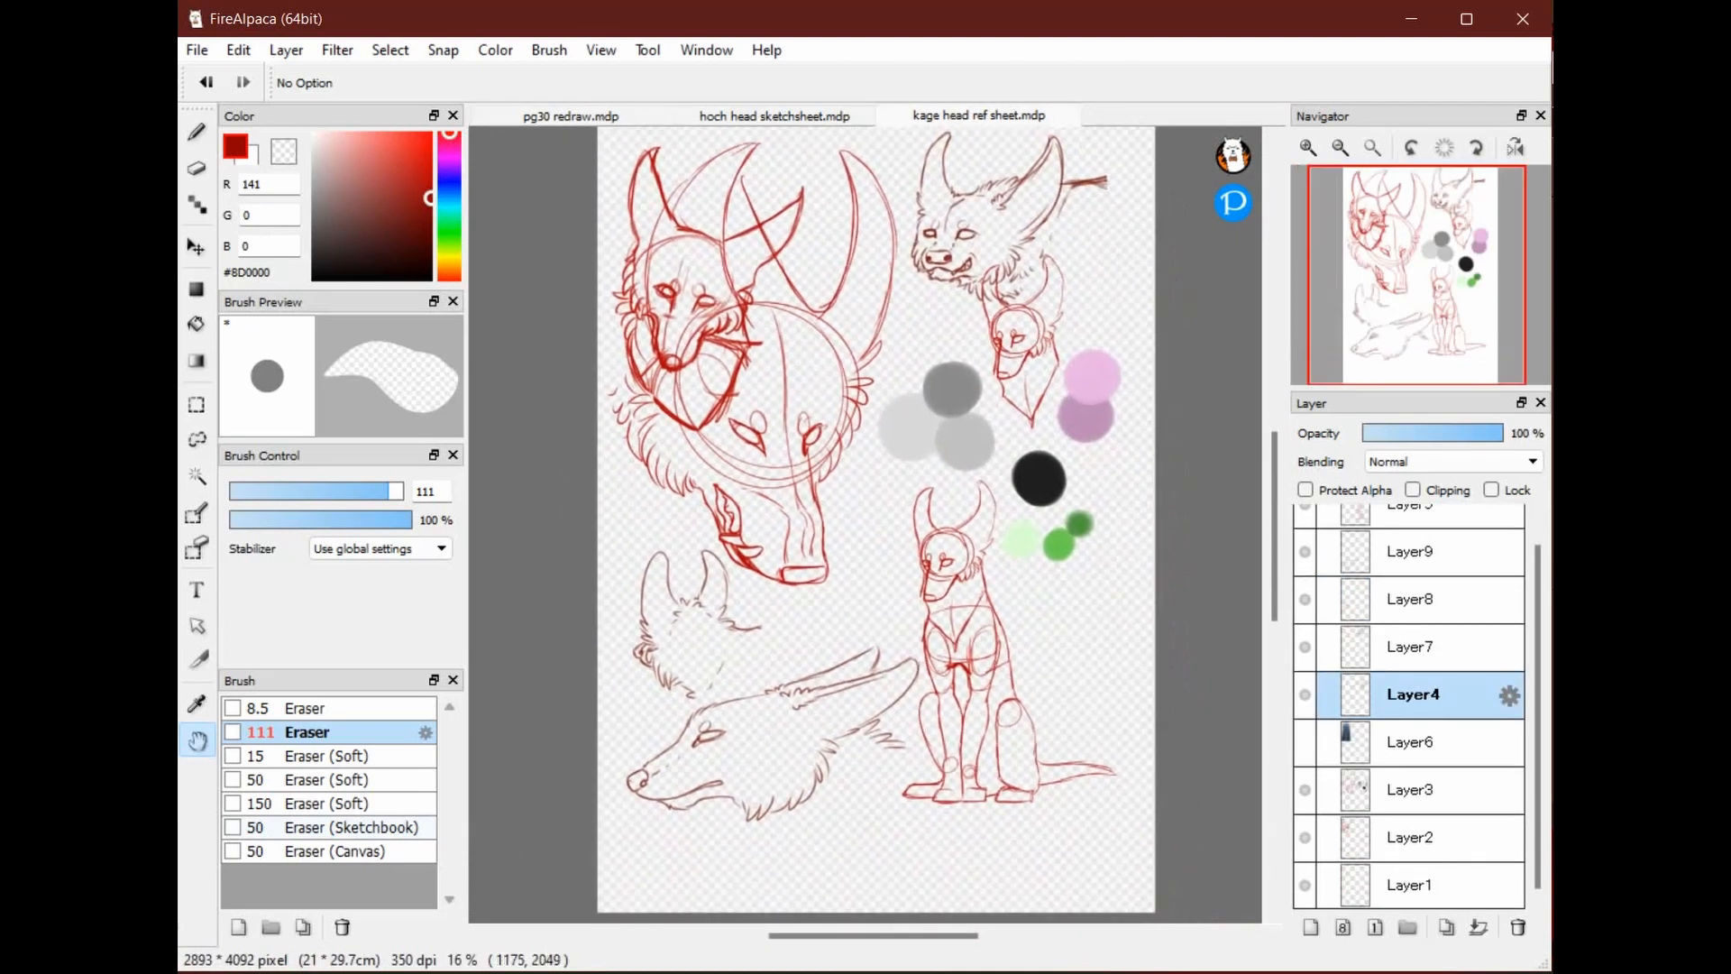
drag(912, 555, 923, 618)
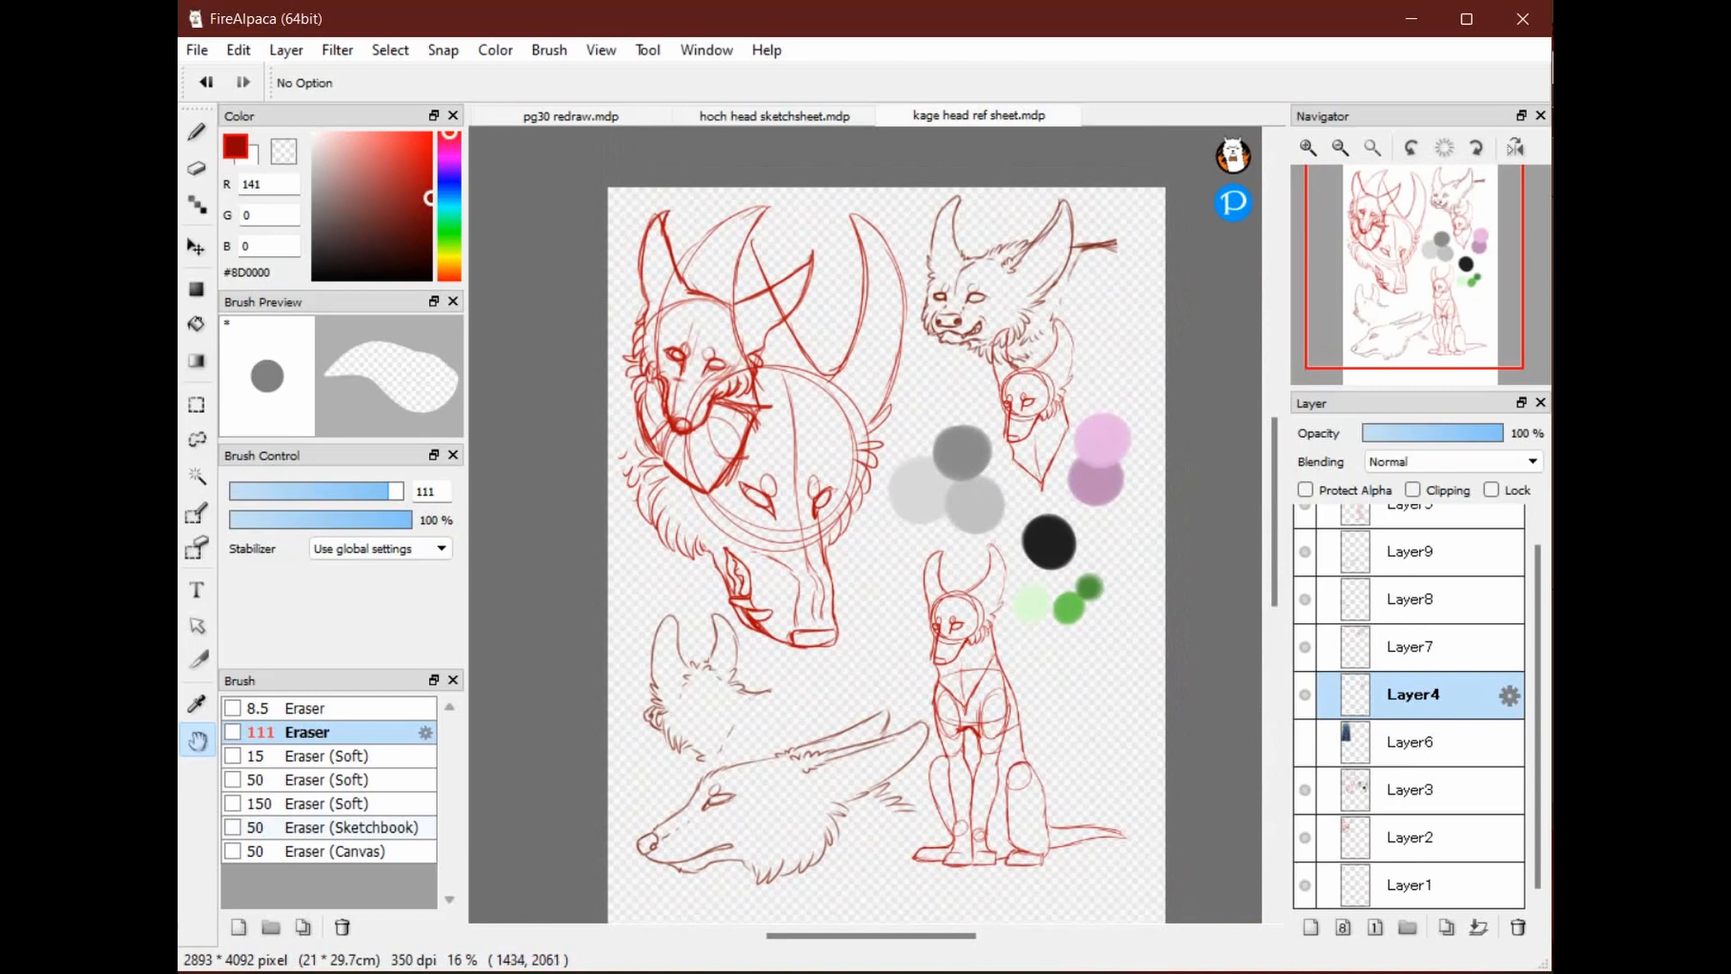
drag(928, 621, 980, 623)
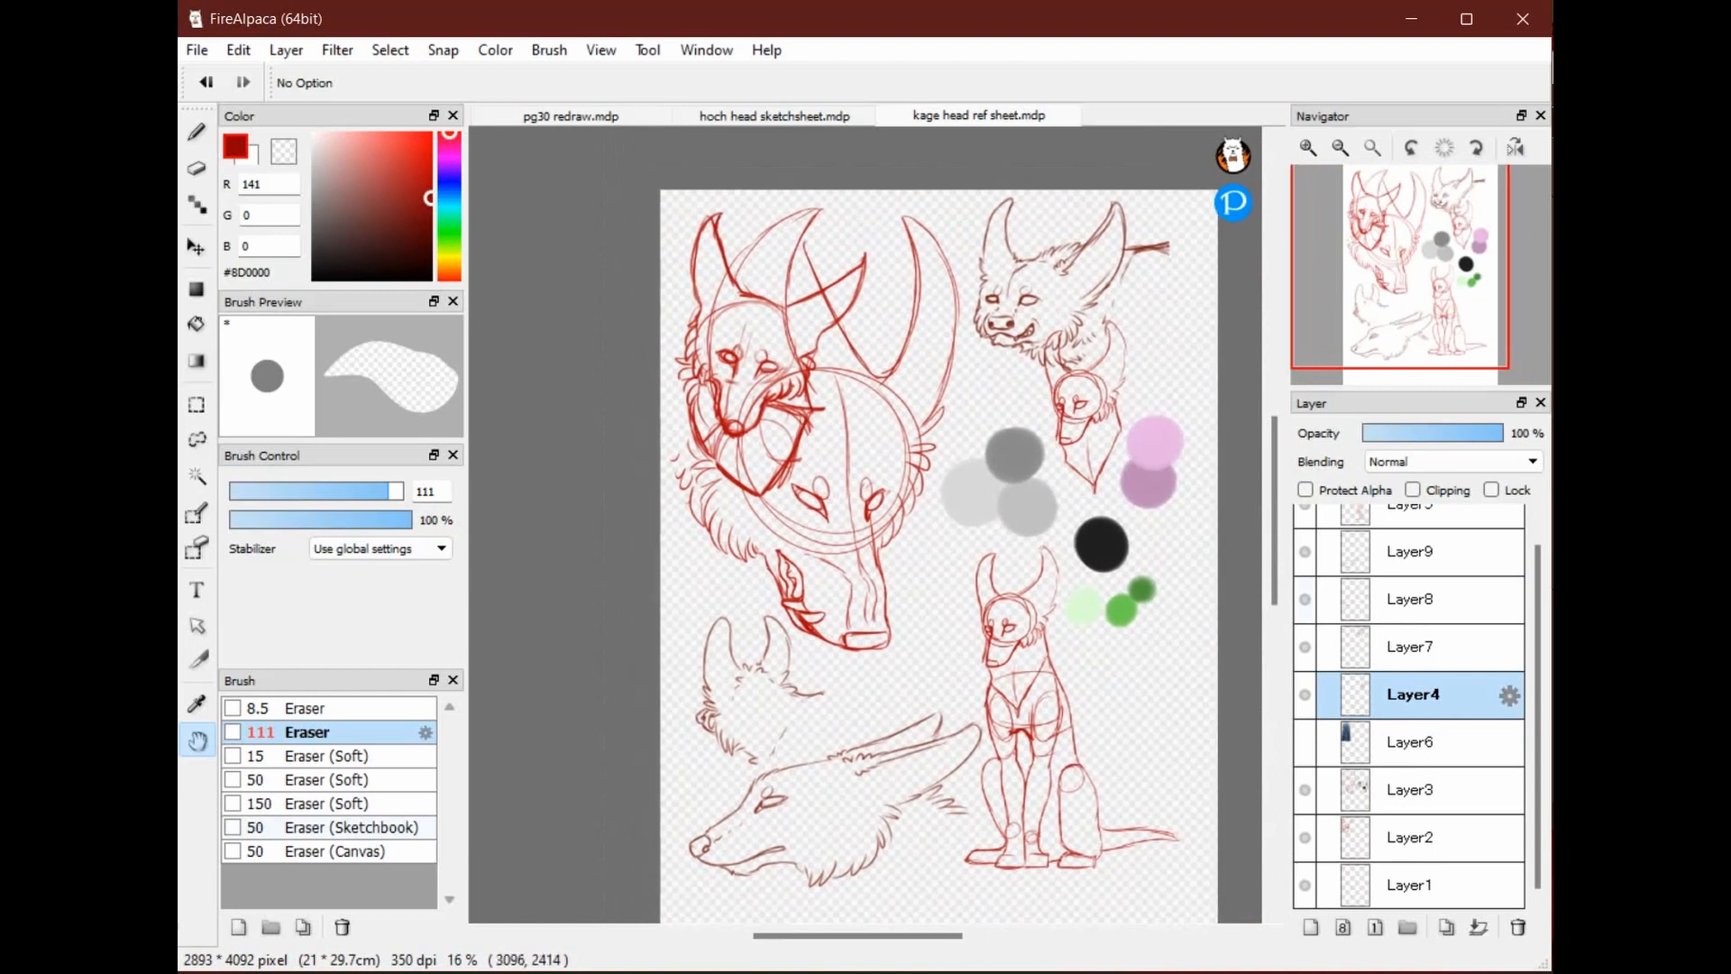
click(1305, 552)
click(1305, 600)
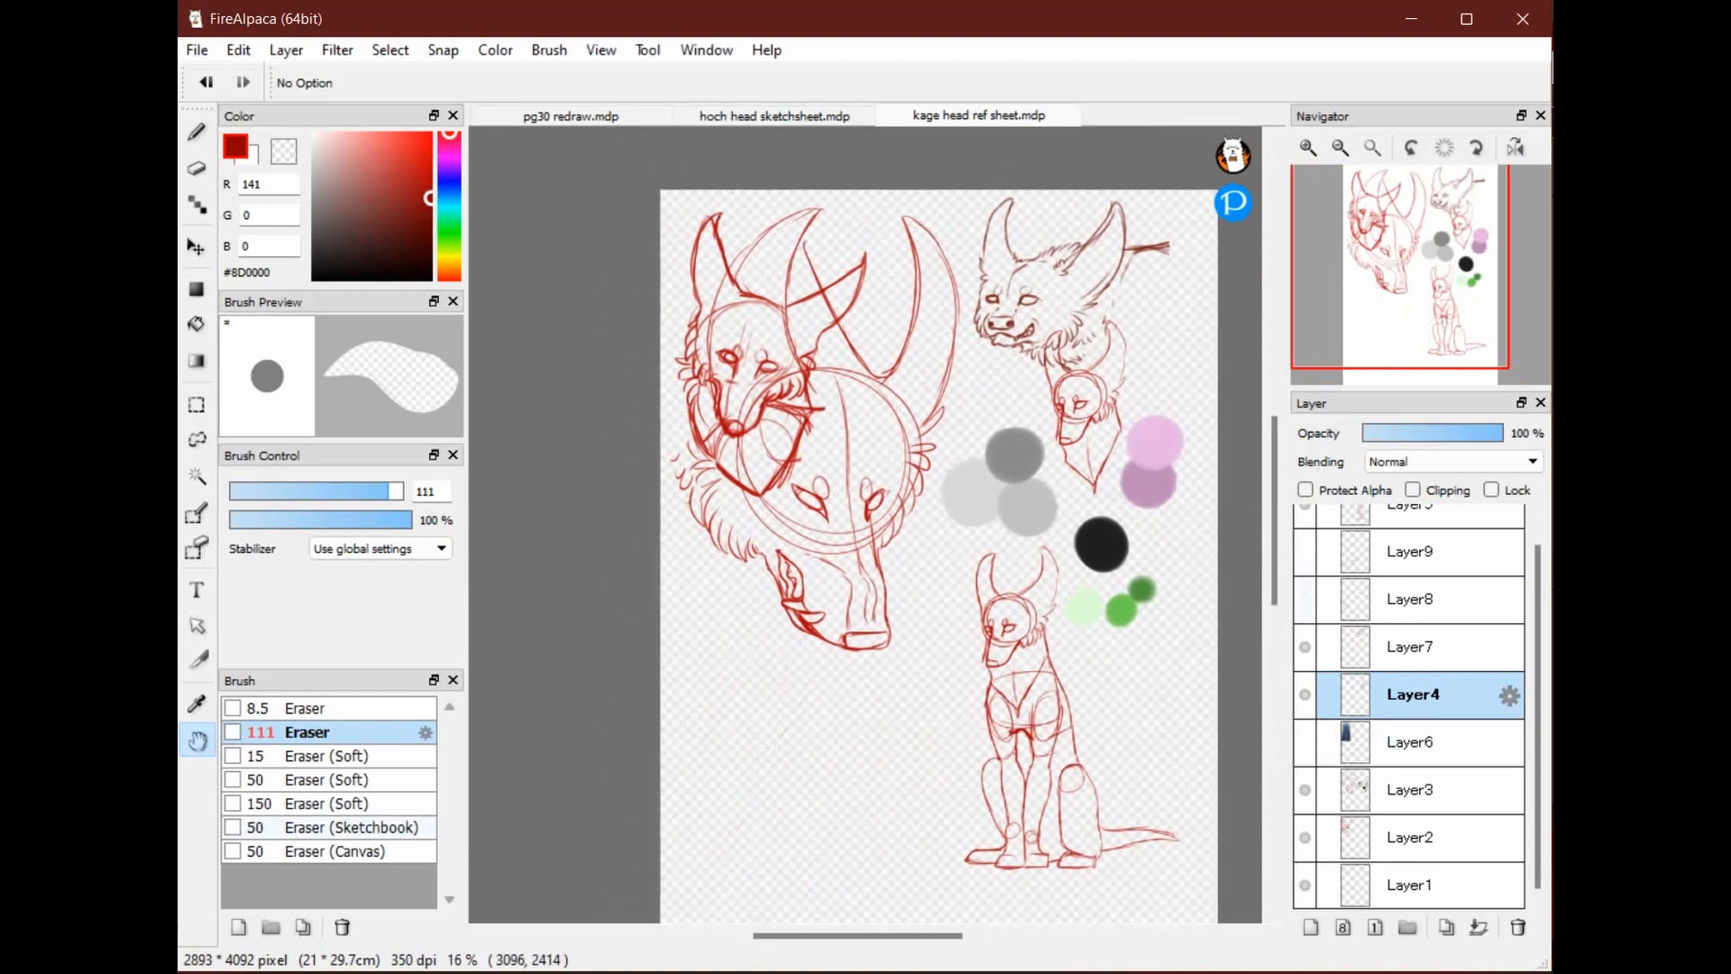
click(1305, 552)
click(1305, 599)
Examine the wolf head sketches, seated pose and colour swatches up close, and bring up hoch head sketchsheet.mdp for comparison
drag(953, 660, 939, 637)
scroll(939, 637, up, 1)
drag(1068, 620, 1015, 487)
drag(1012, 249, 1113, 481)
click(1308, 147)
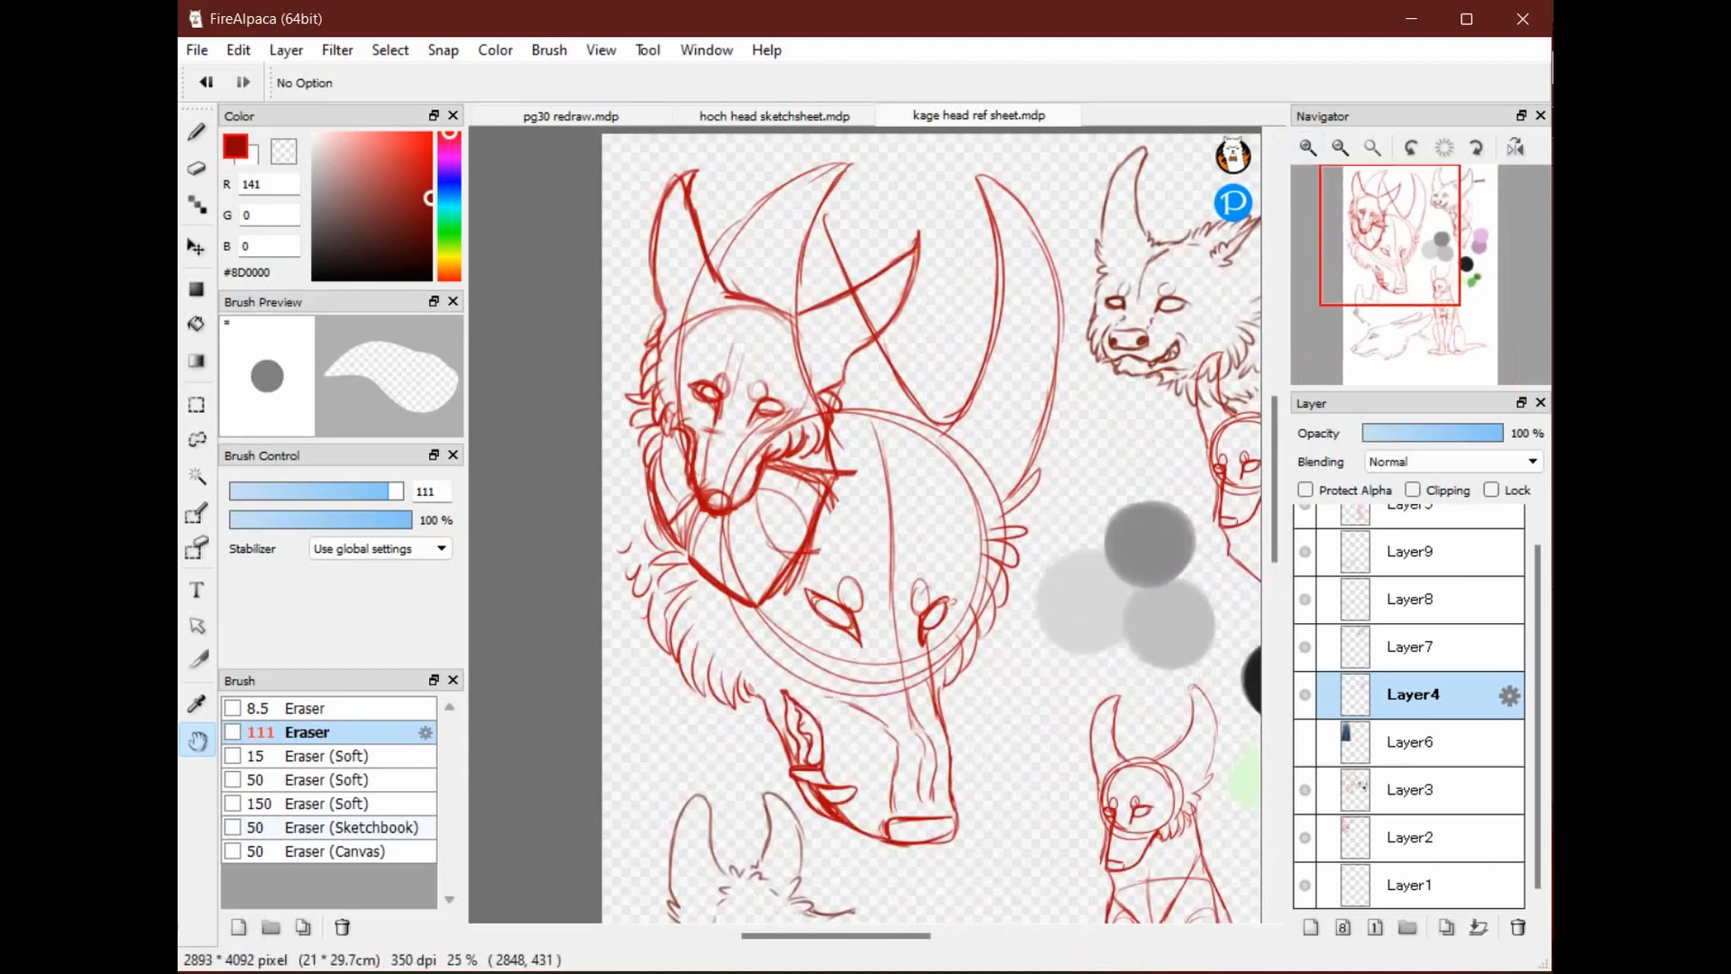
drag(984, 493, 893, 205)
drag(799, 607, 852, 376)
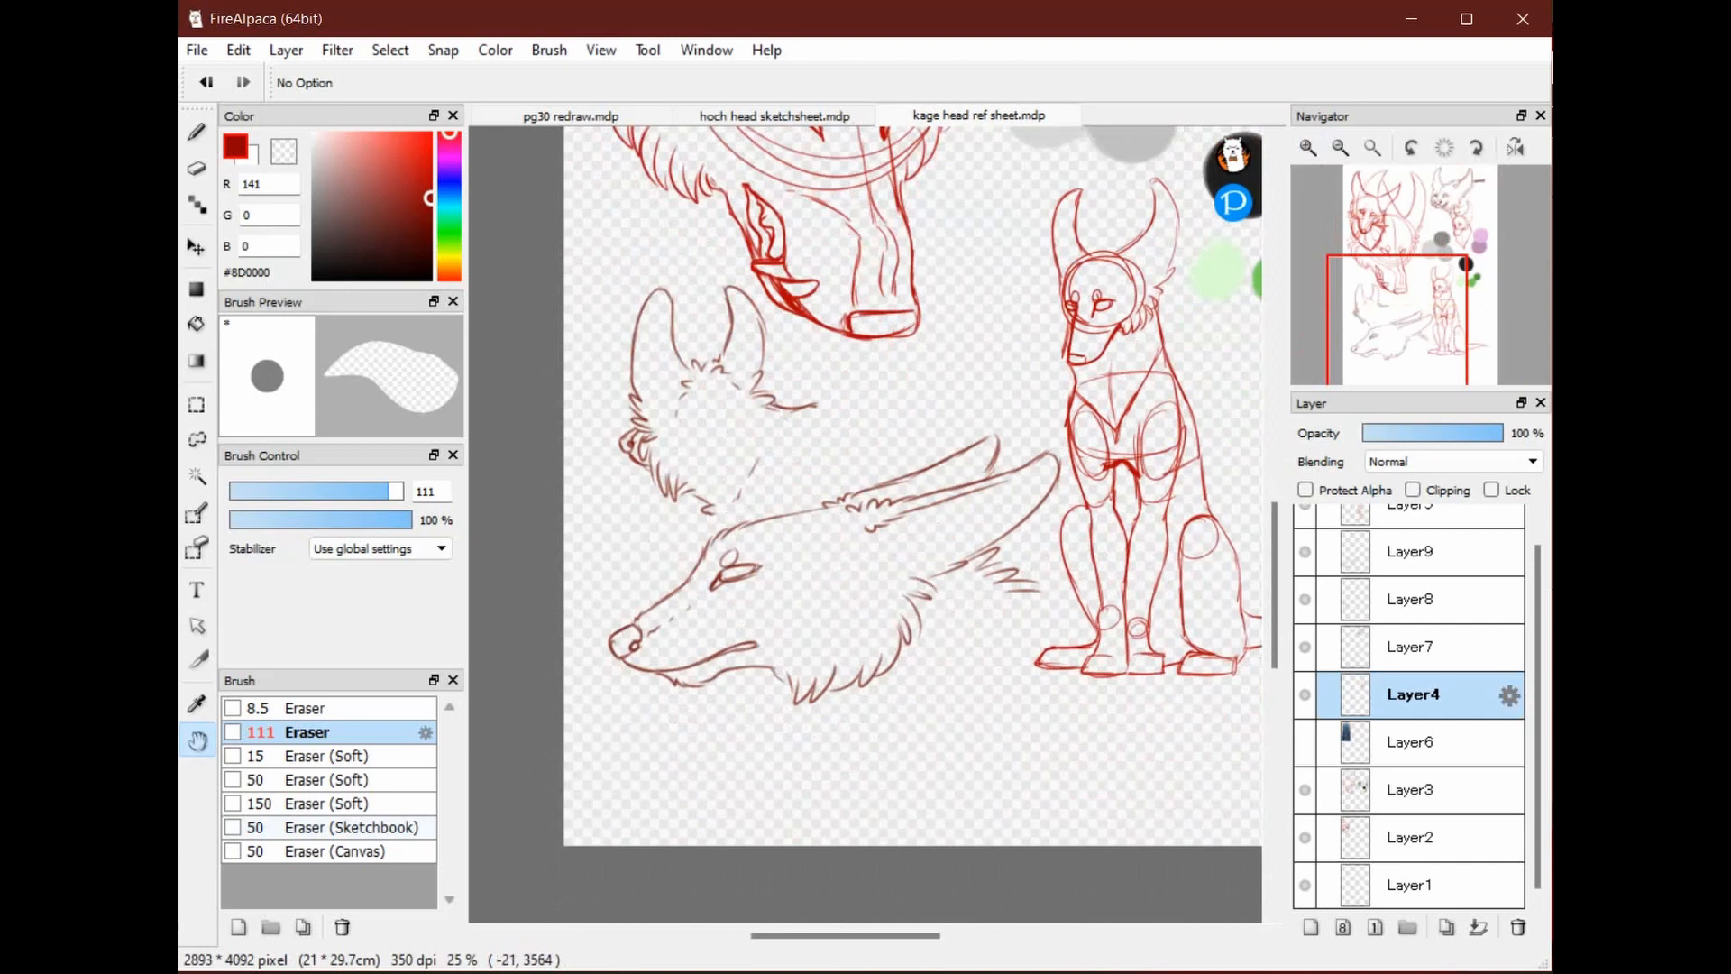
drag(712, 624, 775, 671)
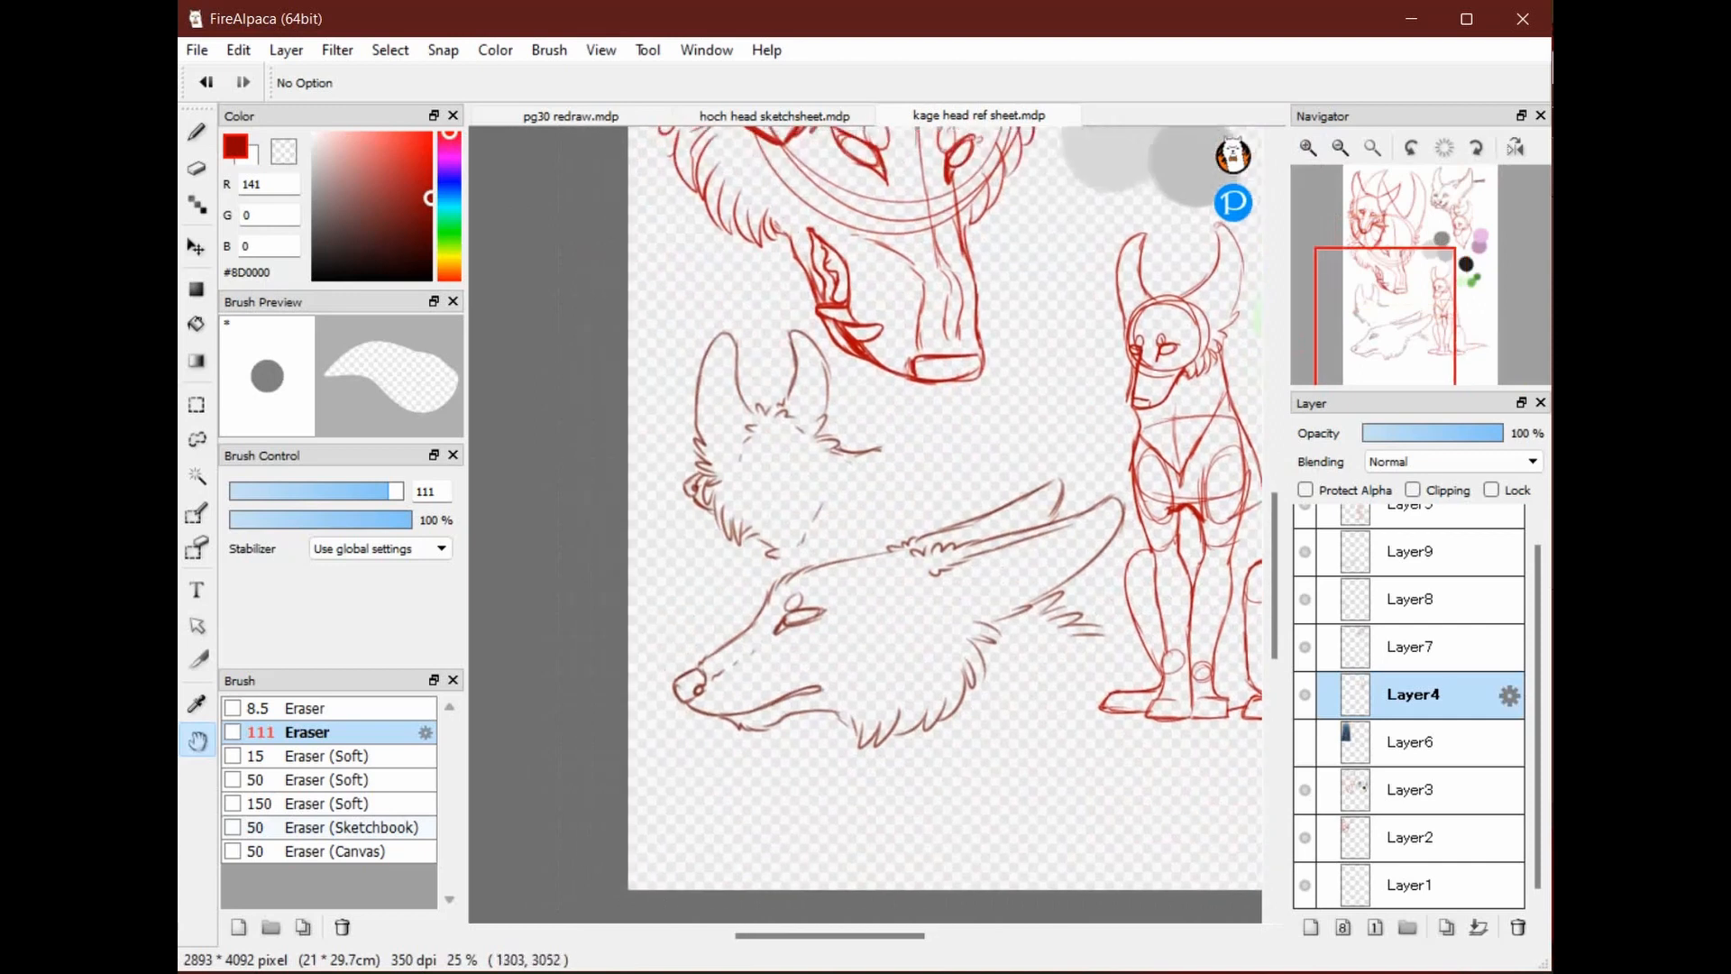
drag(1044, 283, 990, 392)
drag(722, 379, 611, 682)
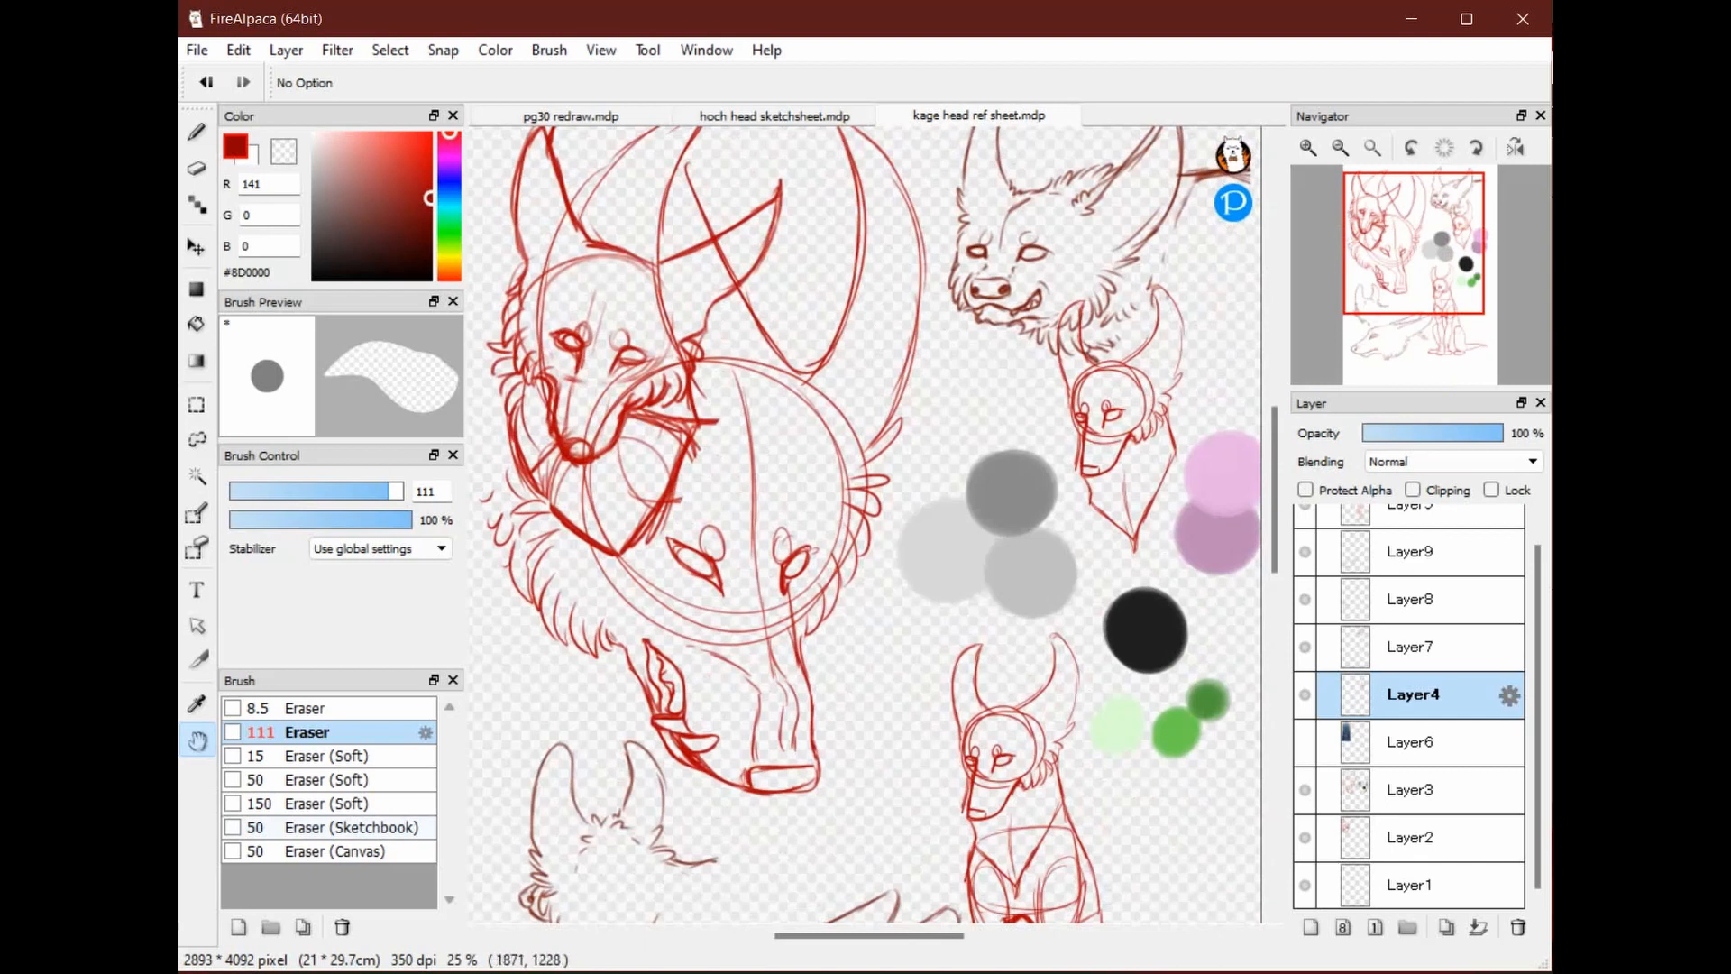
drag(861, 472, 927, 539)
drag(1172, 545, 1028, 490)
click(776, 116)
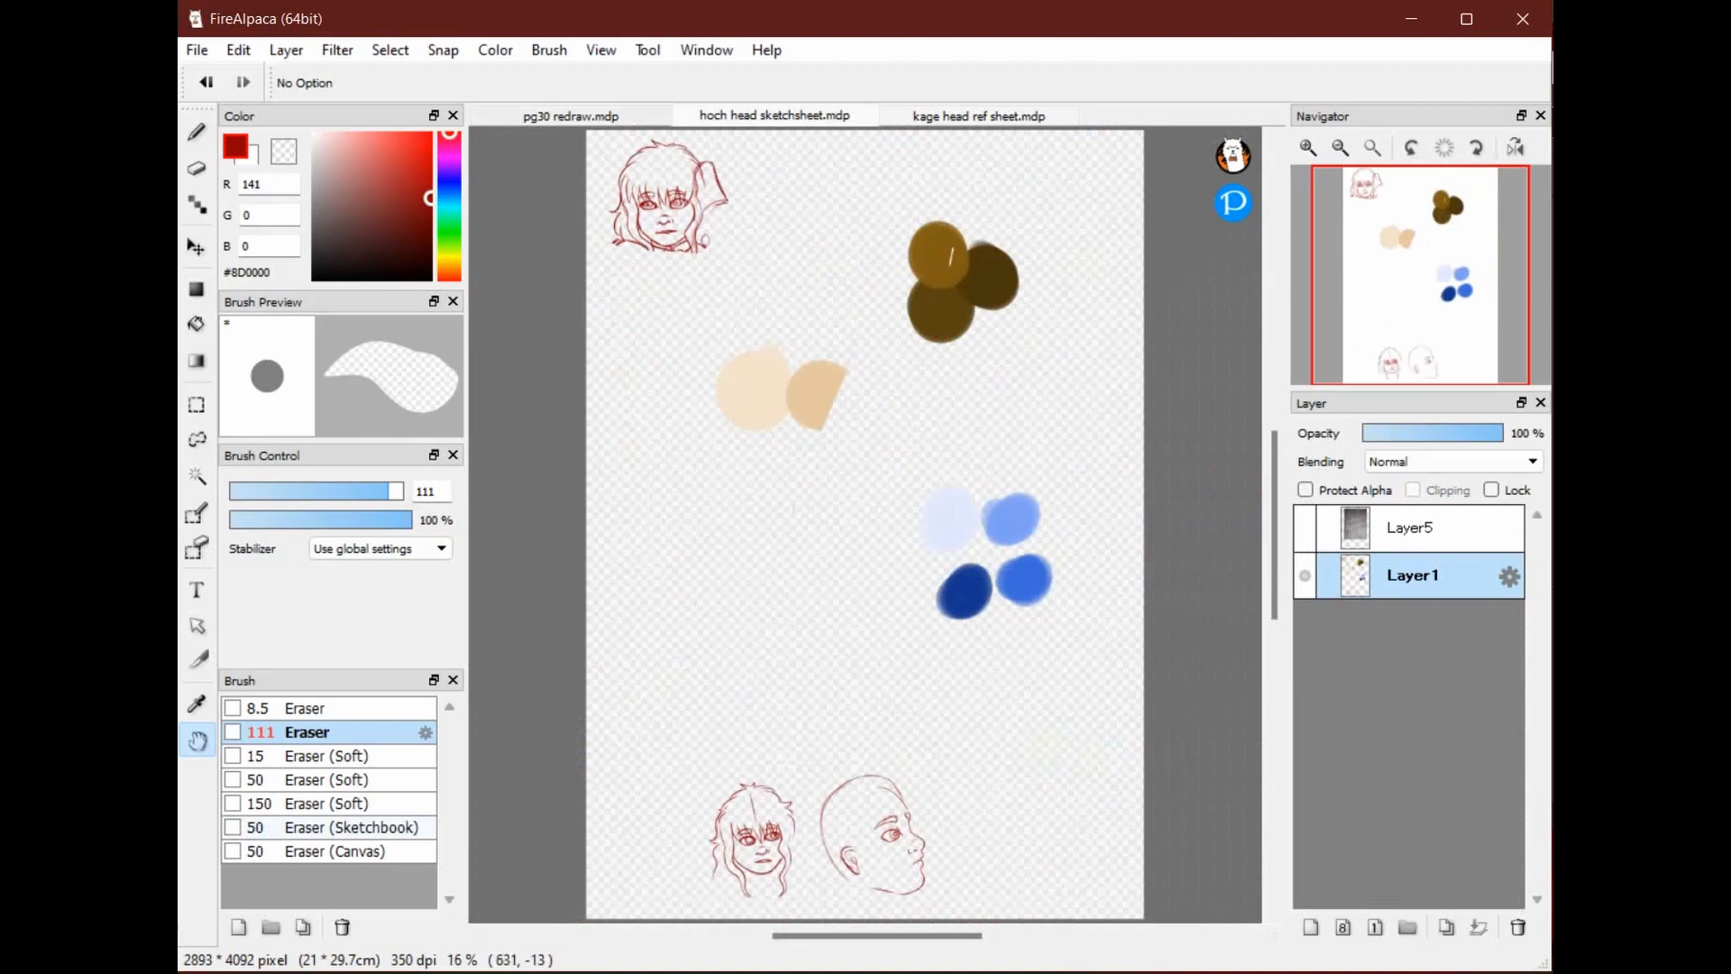
Return to pg30 redraw.mdp and toggle Layer25 to compare the wolf's head with and without the pasted reference
click(586, 116)
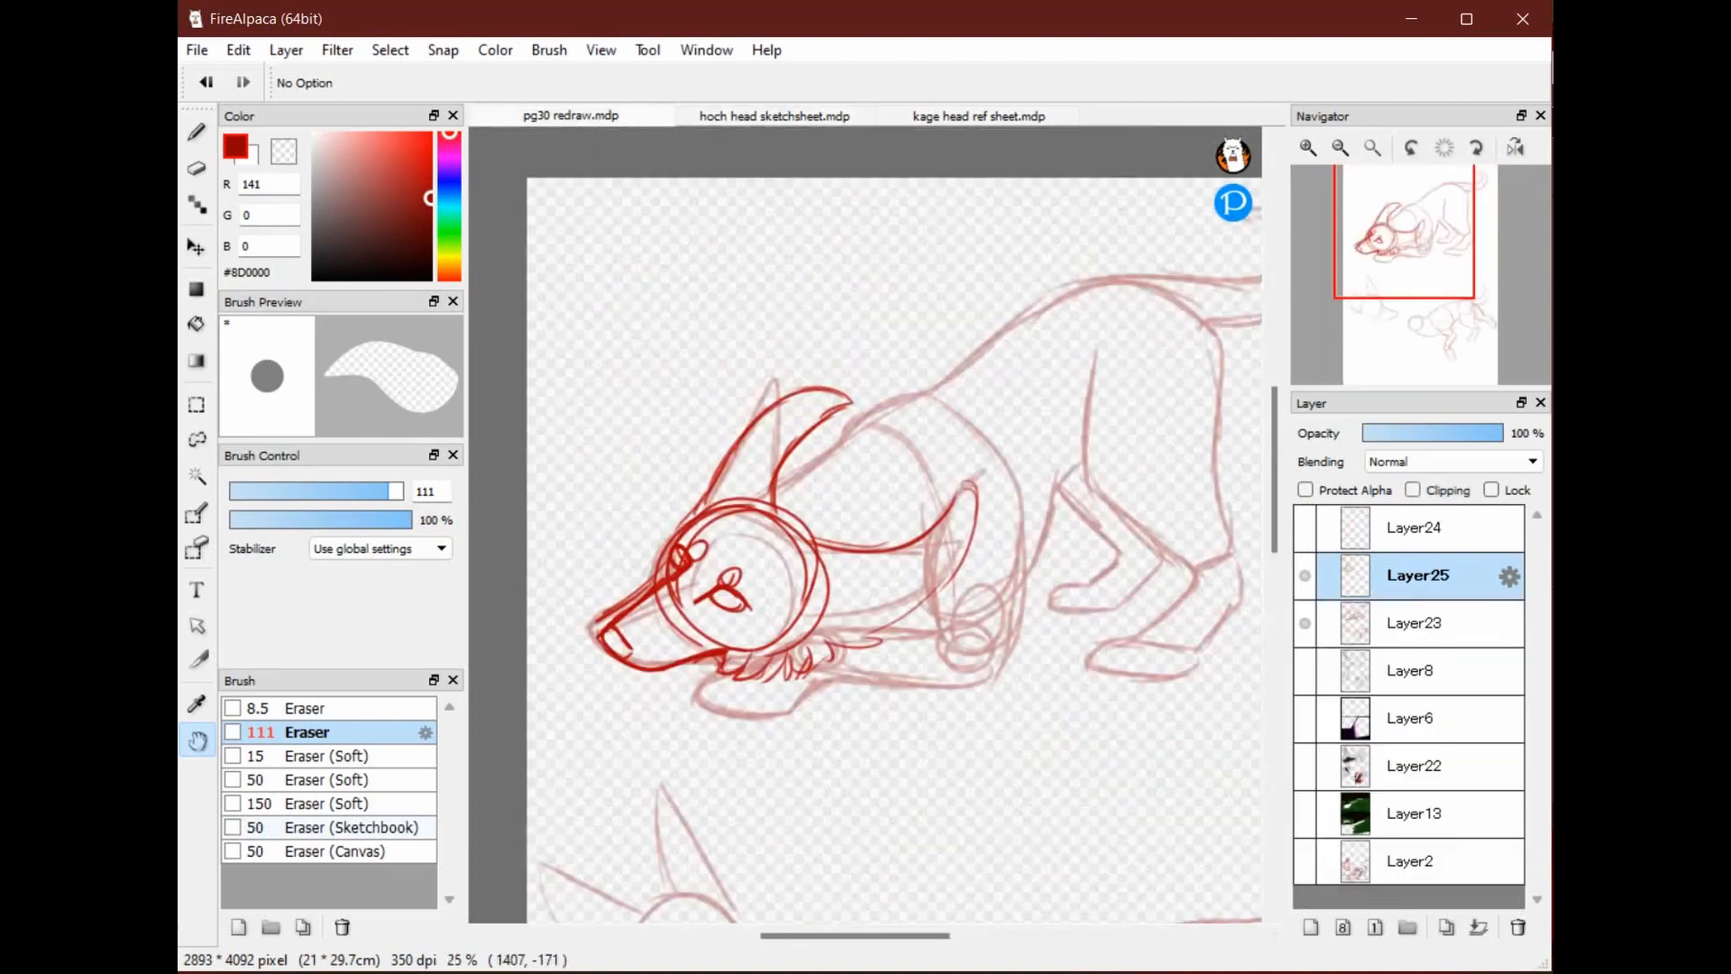
drag(729, 540, 782, 481)
drag(1118, 461, 1066, 461)
click(1305, 575)
click(1305, 576)
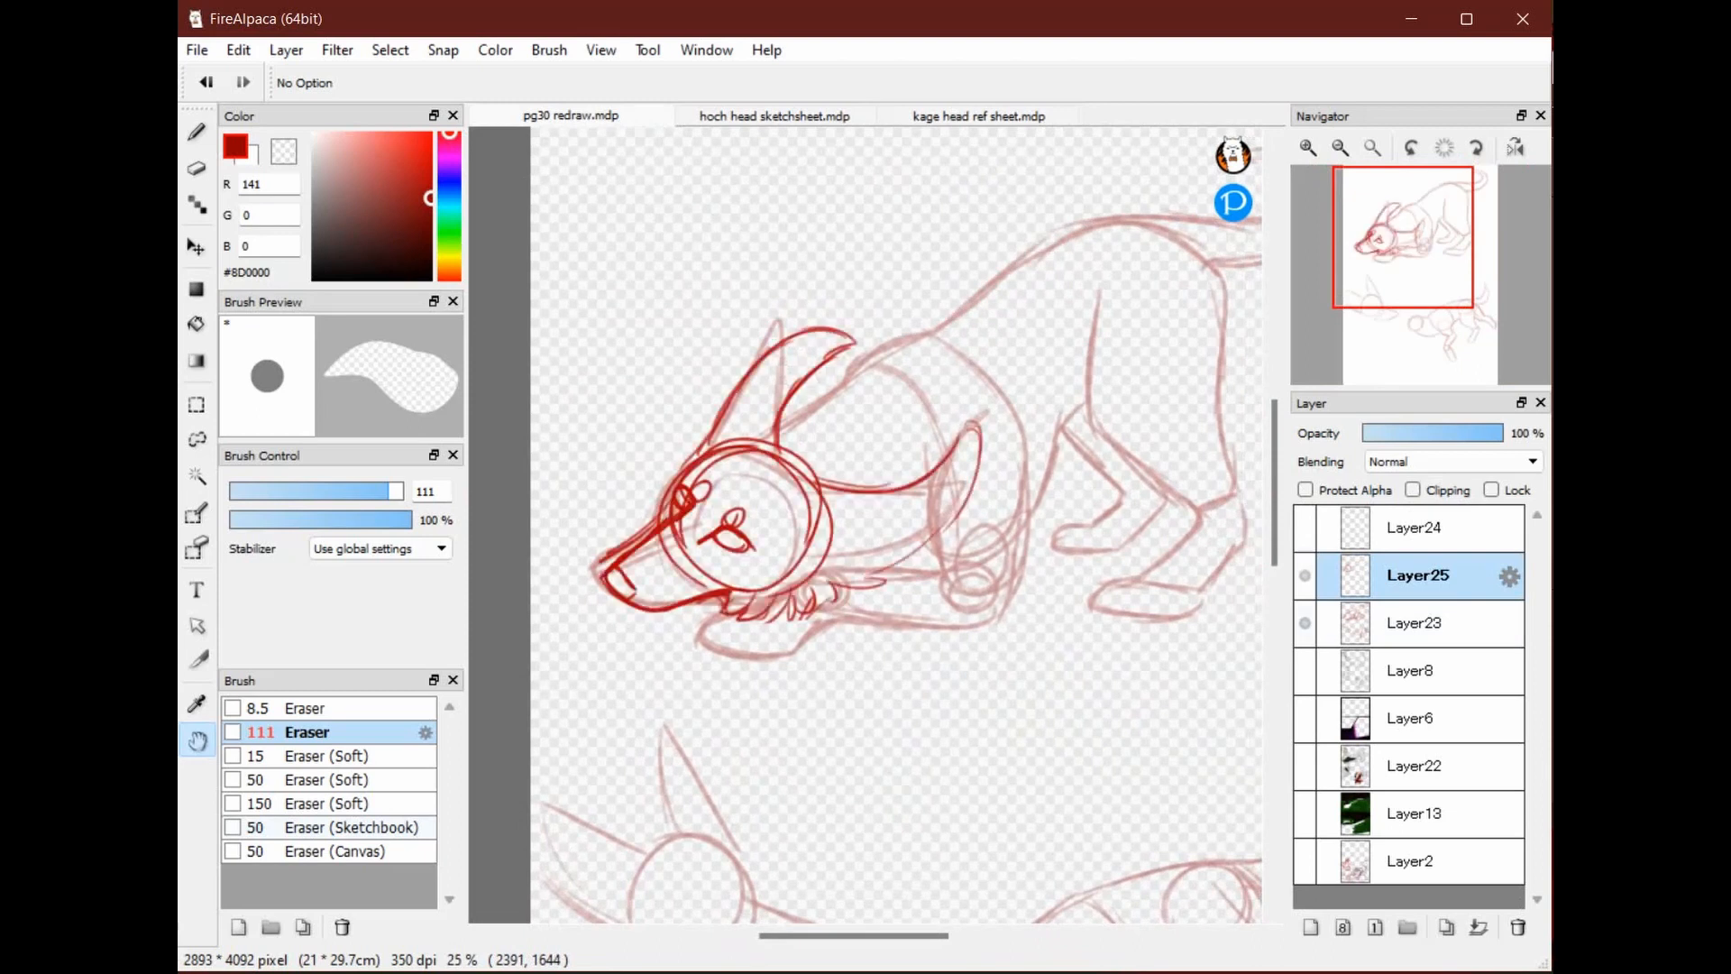
drag(1003, 670, 994, 698)
click(1305, 576)
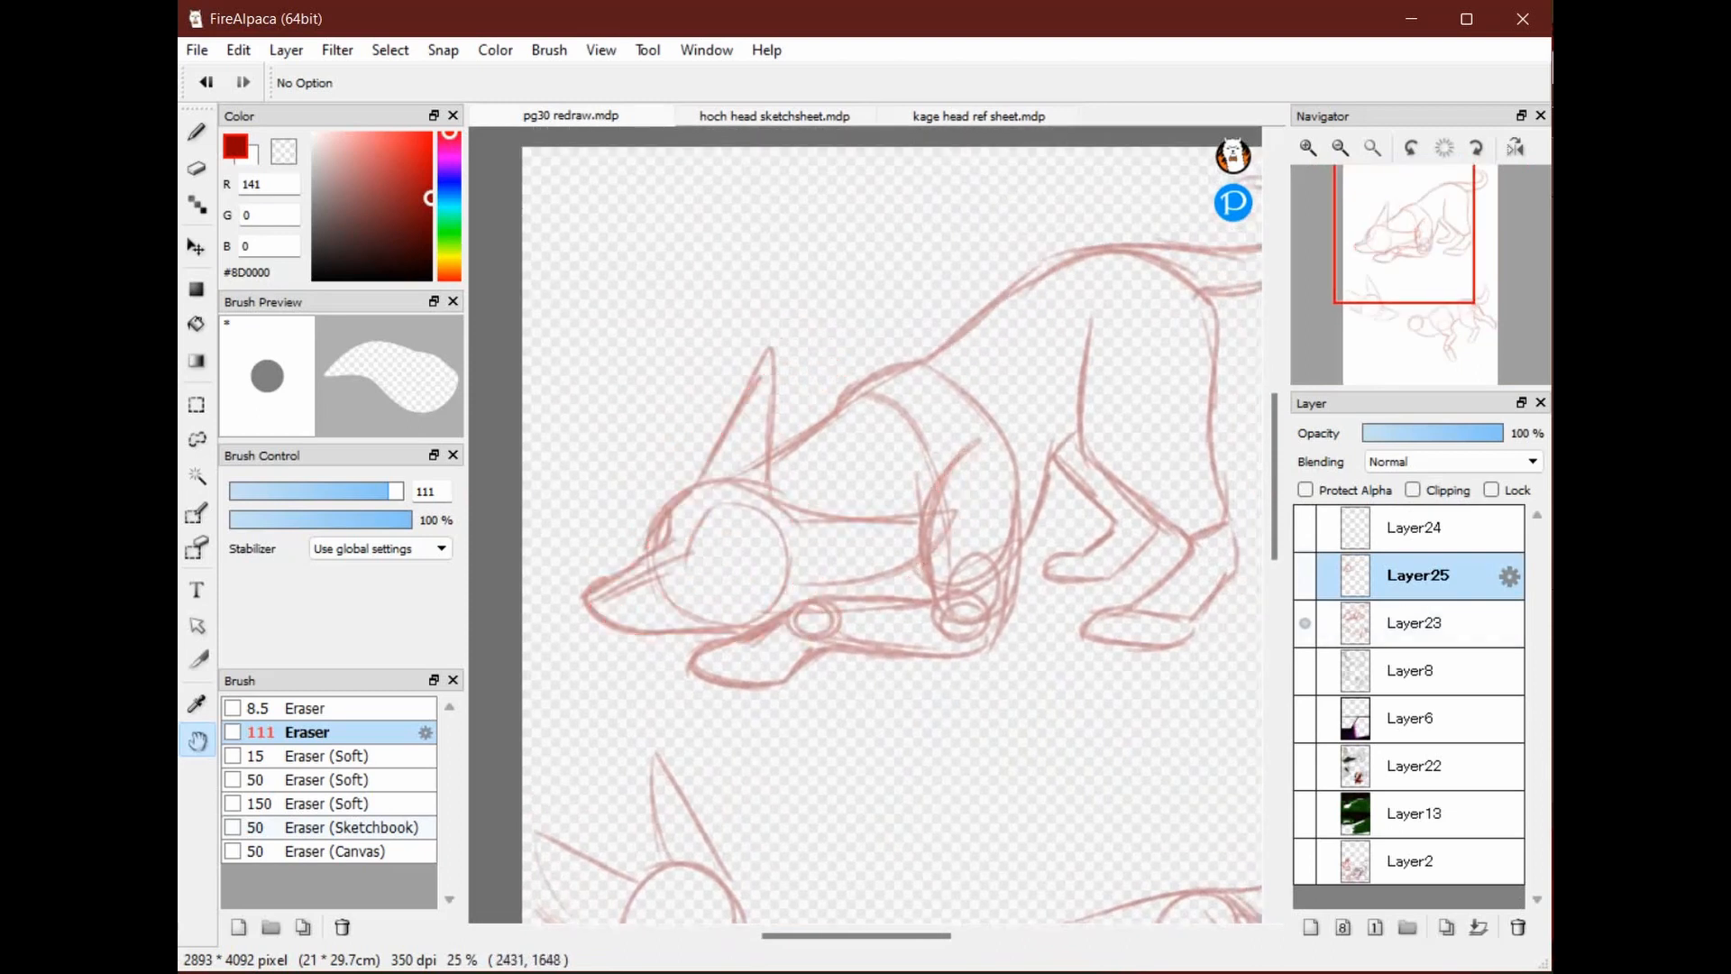
click(1305, 576)
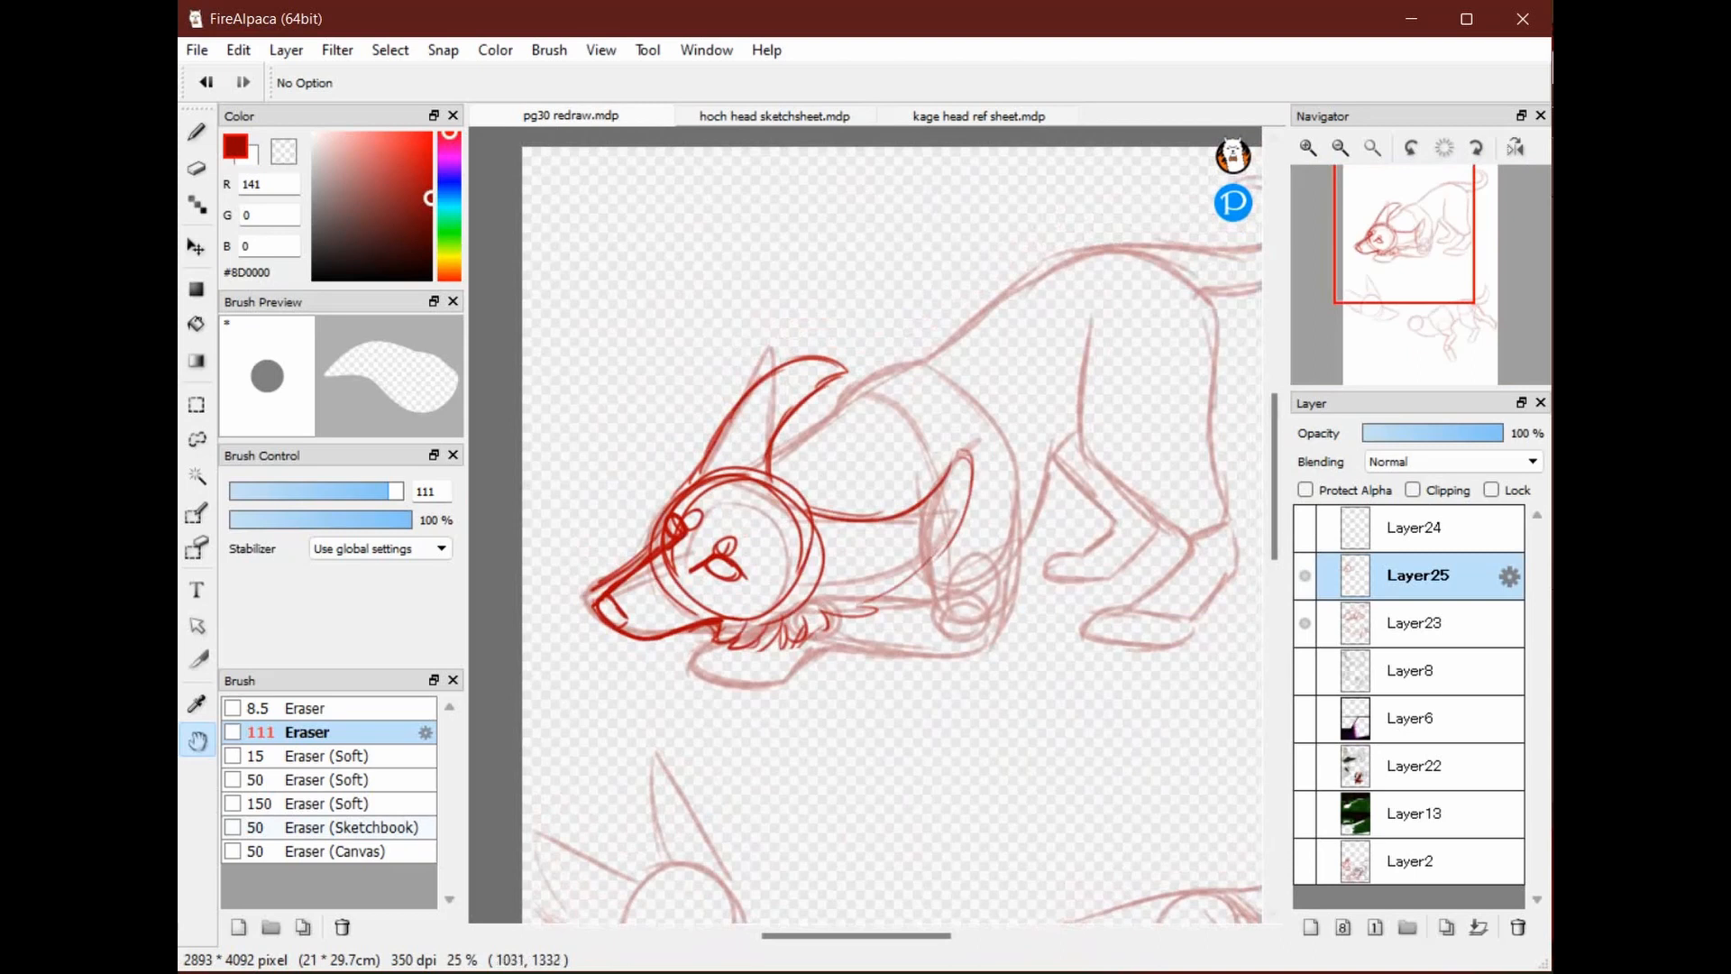
Zoom in on the wolf's head and toggle Layer25 to examine how the pasted head fits
drag(835, 550, 923, 548)
click(1308, 148)
drag(1038, 513, 960, 417)
click(1305, 575)
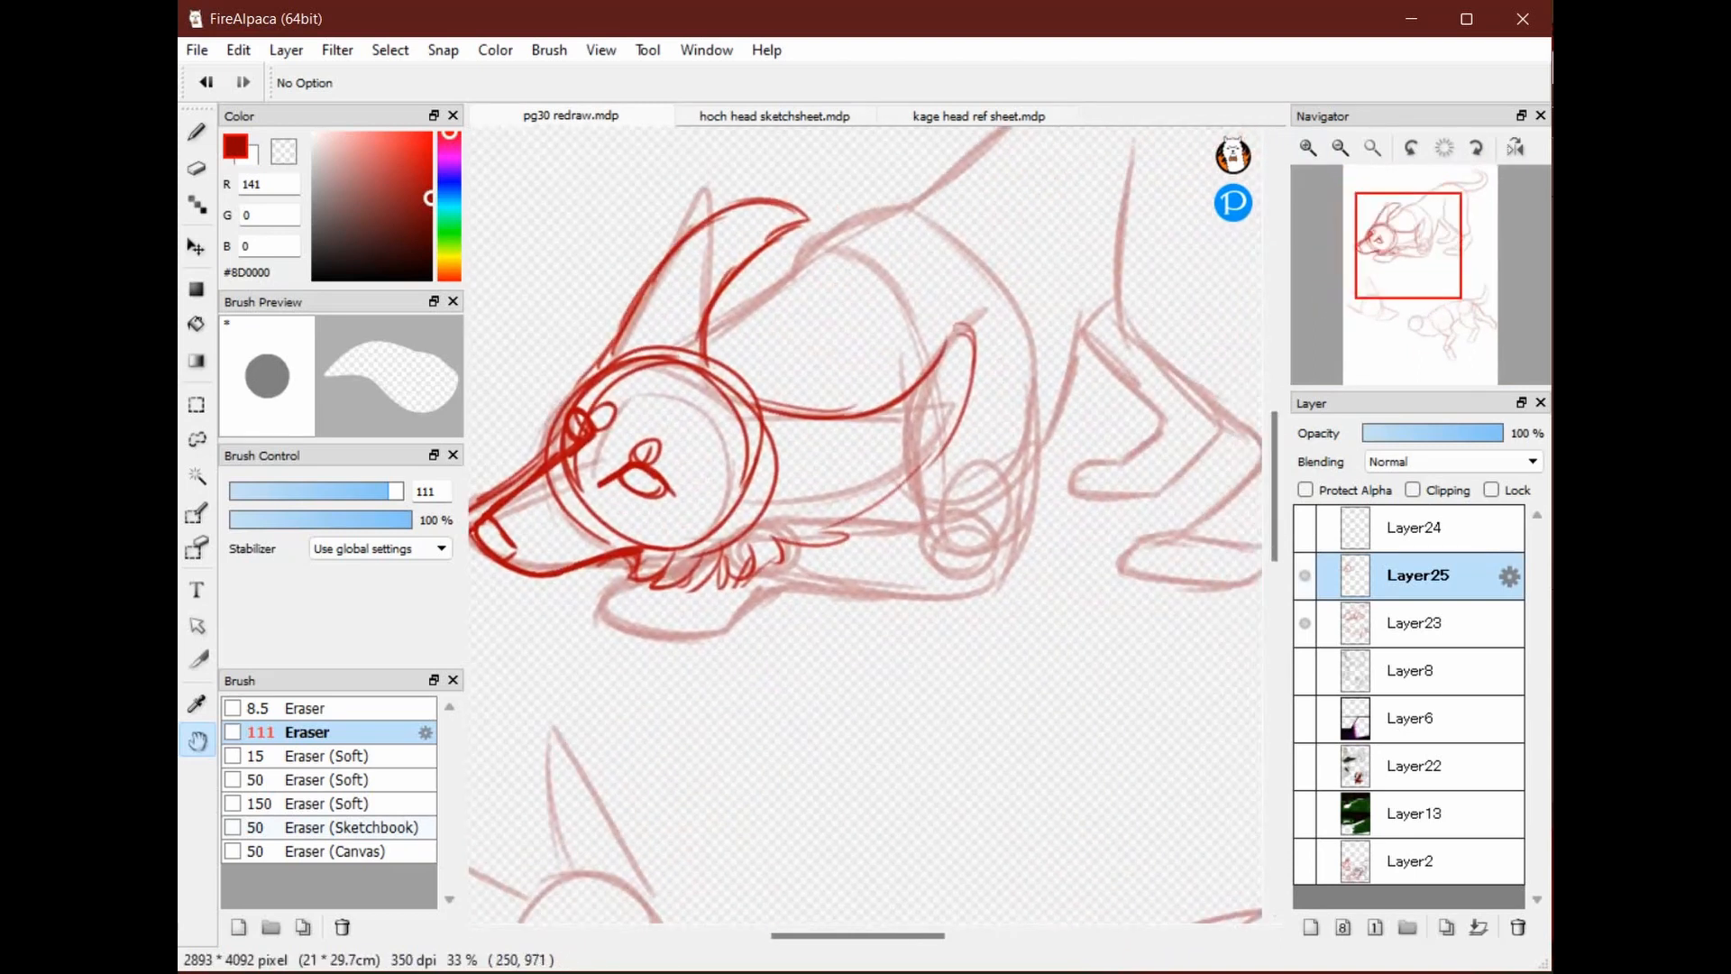
drag(610, 346, 631, 538)
Switch to the Watercolor brush at size 11.3 and undo the last change
click(197, 132)
drag(293, 491, 267, 492)
key(ctrl+z)
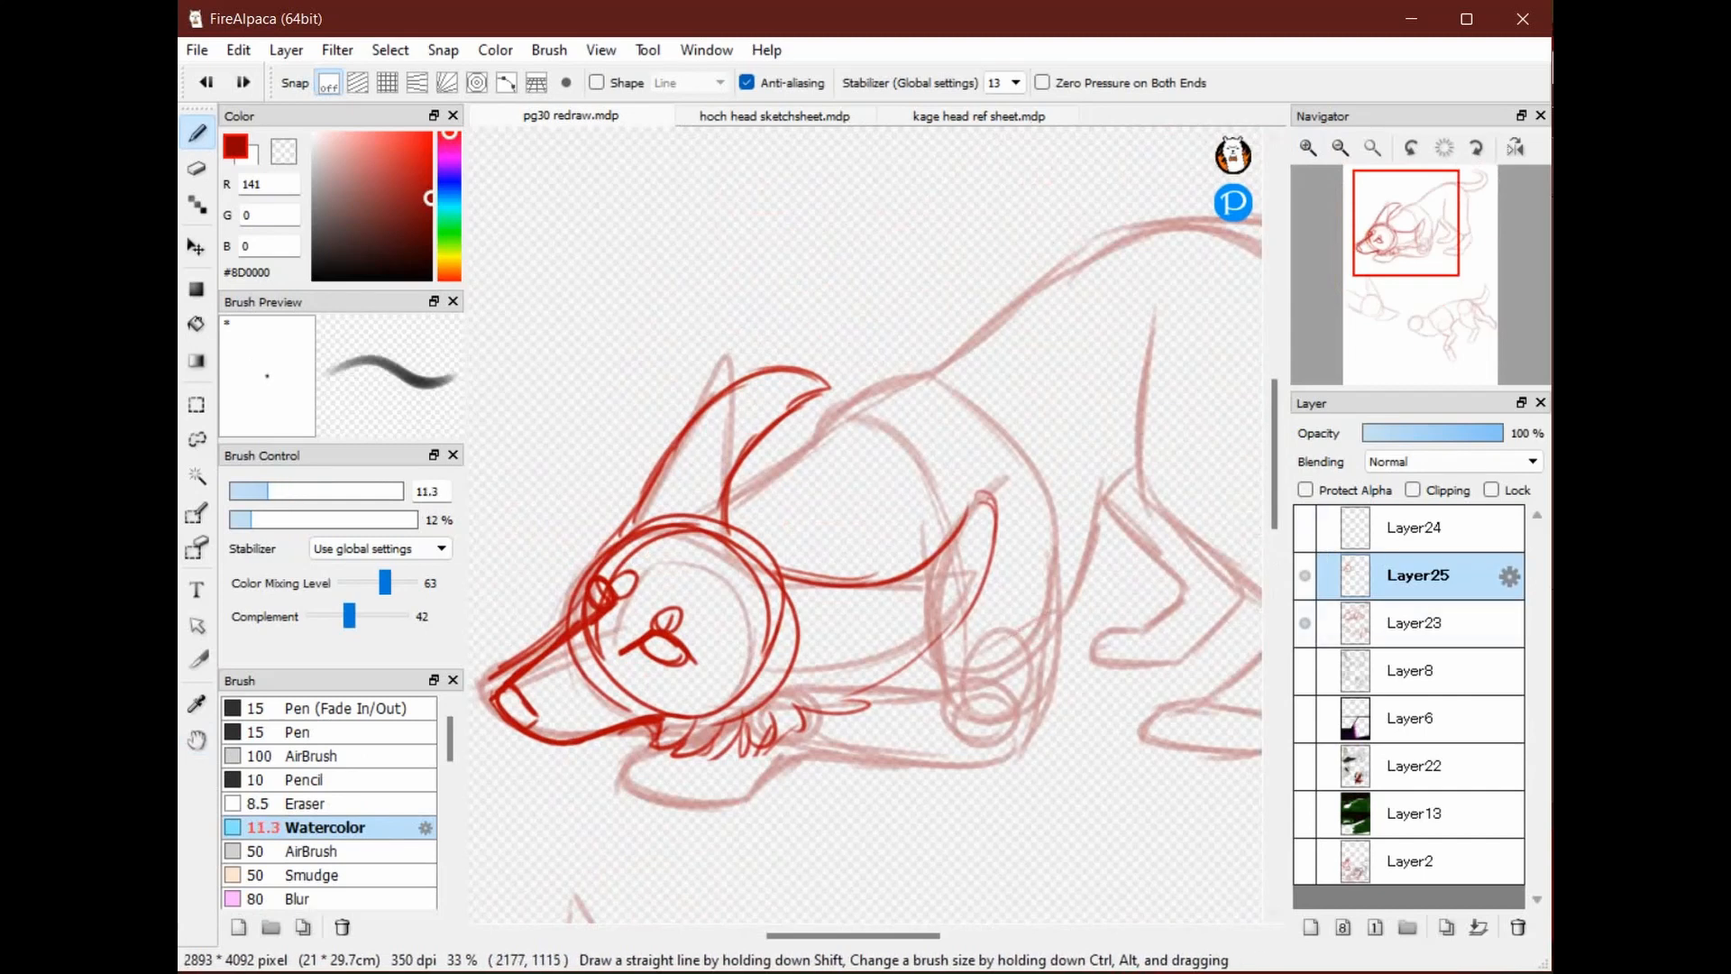
Toggle Layer23 and Layer25 off and on to compare the wolf's construction sketch with the pasted head
click(1305, 623)
click(1305, 624)
click(1305, 575)
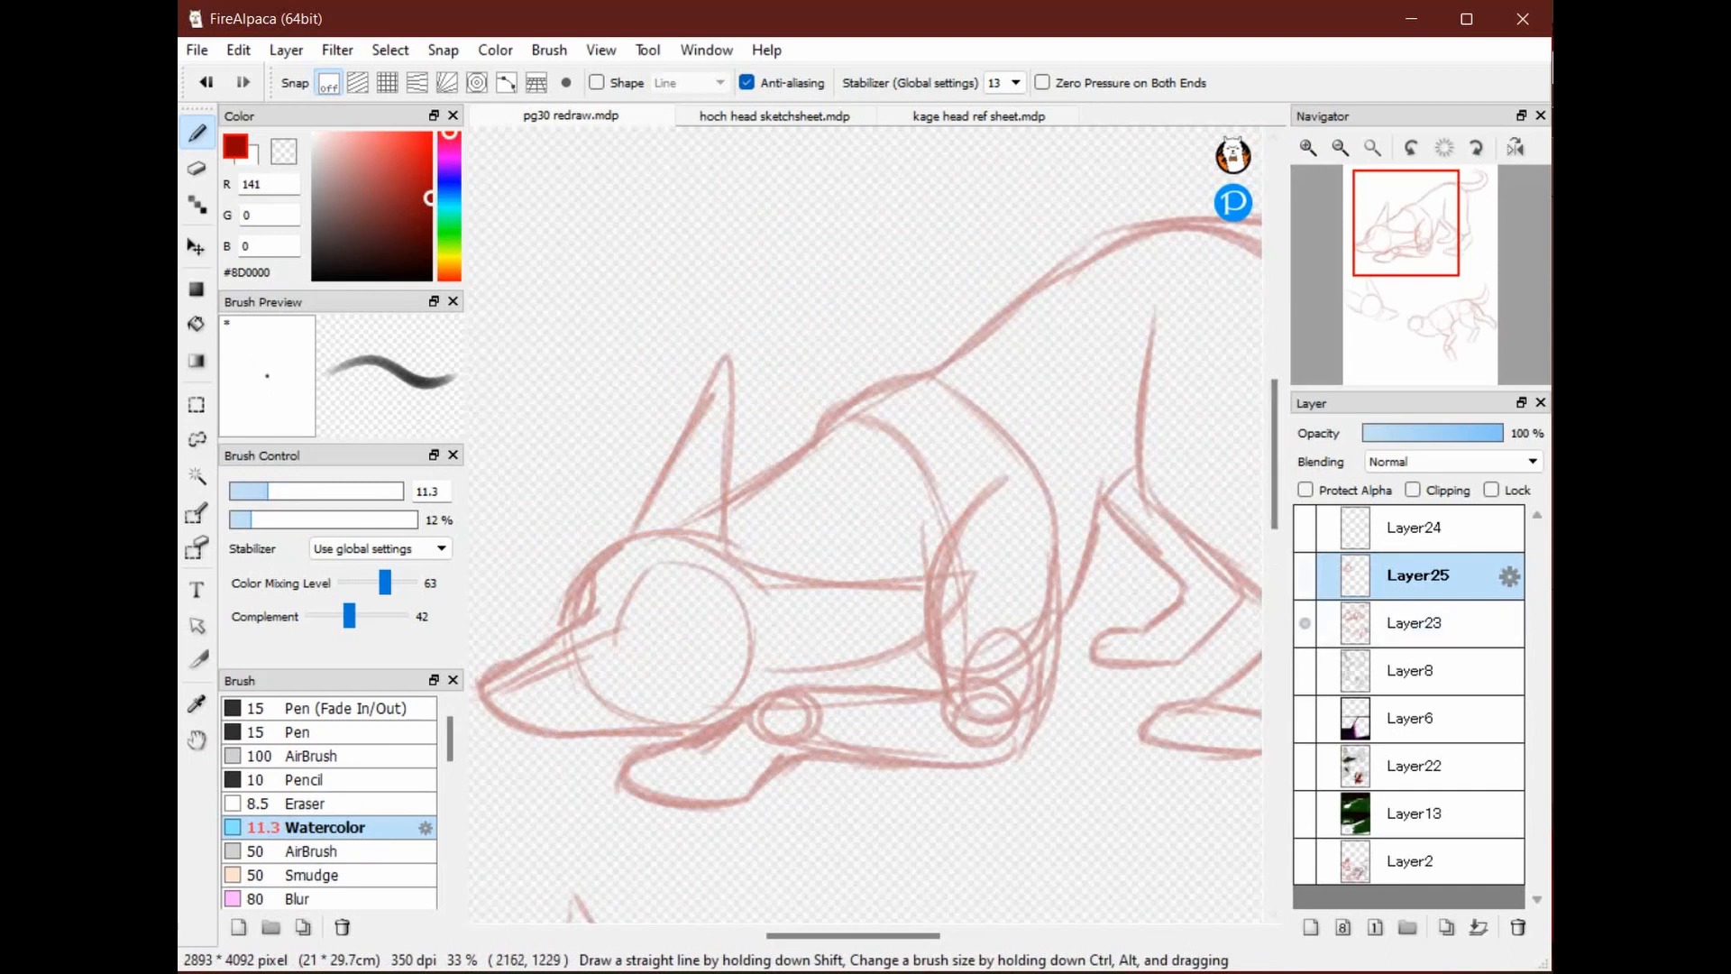
key(space)
drag(972, 562, 714, 438)
drag(597, 480, 850, 573)
click(1305, 575)
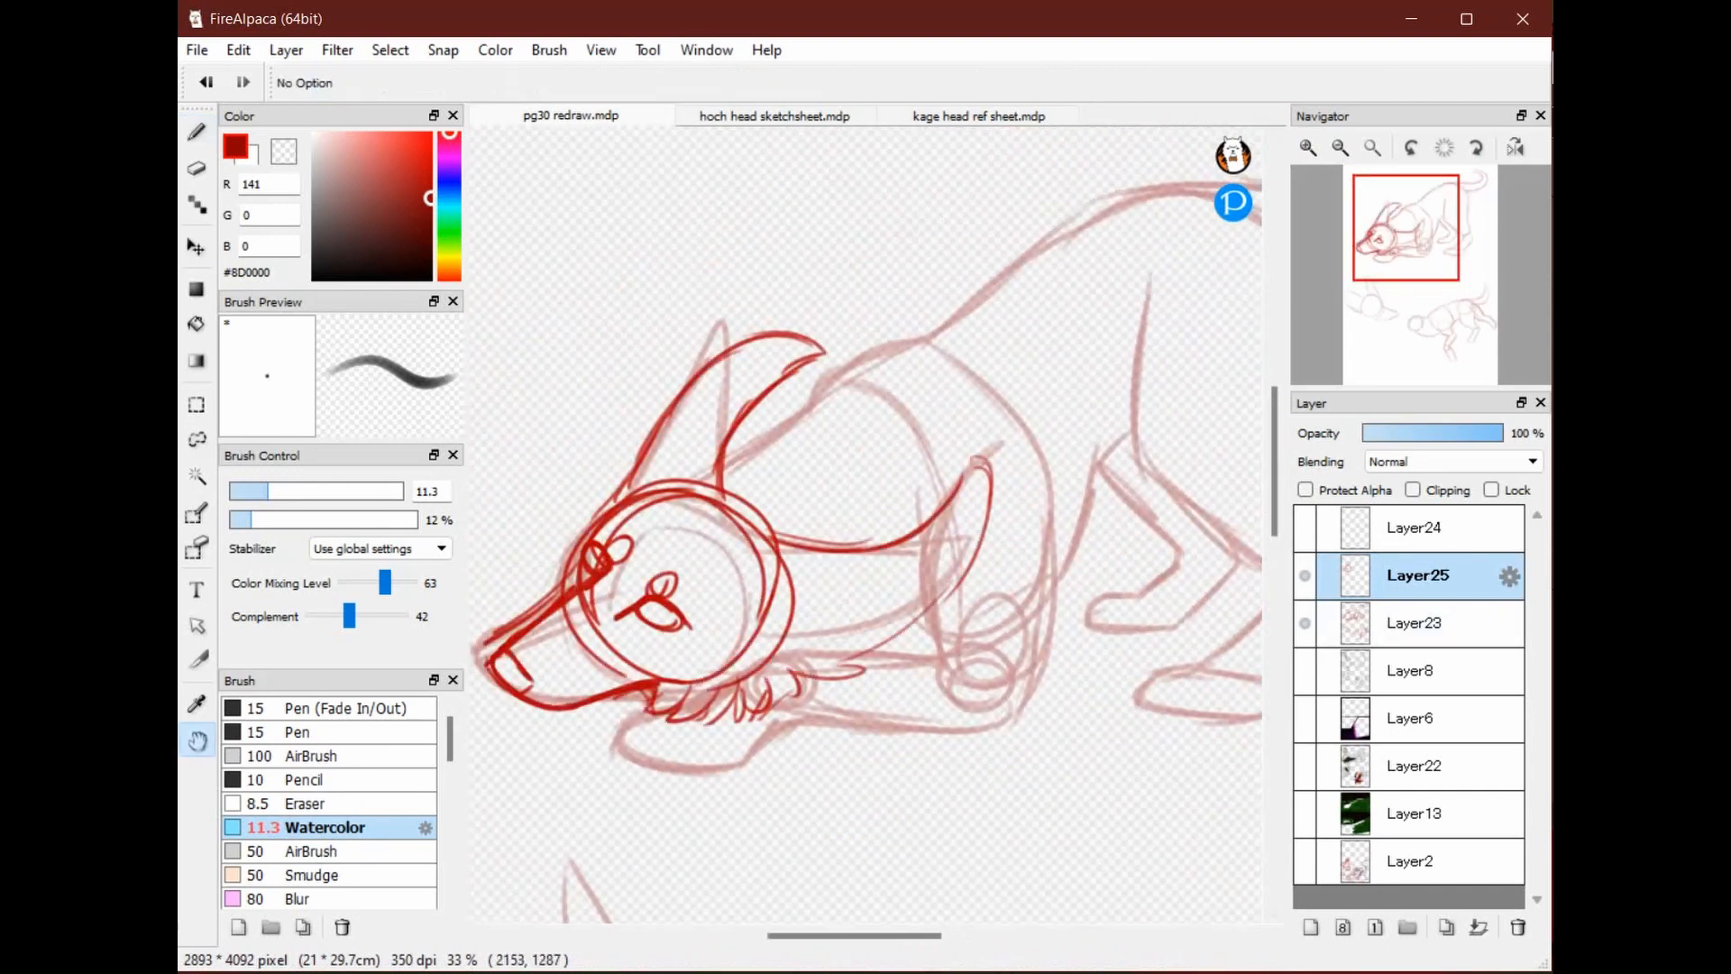
Examine the page's construction sketches, from the crouching wolf to the lower figures and back
mouse_move(758, 532)
mouse_down()
mouse_move(737, 450)
mouse_move(602, 466)
mouse_move(818, 484)
mouse_up()
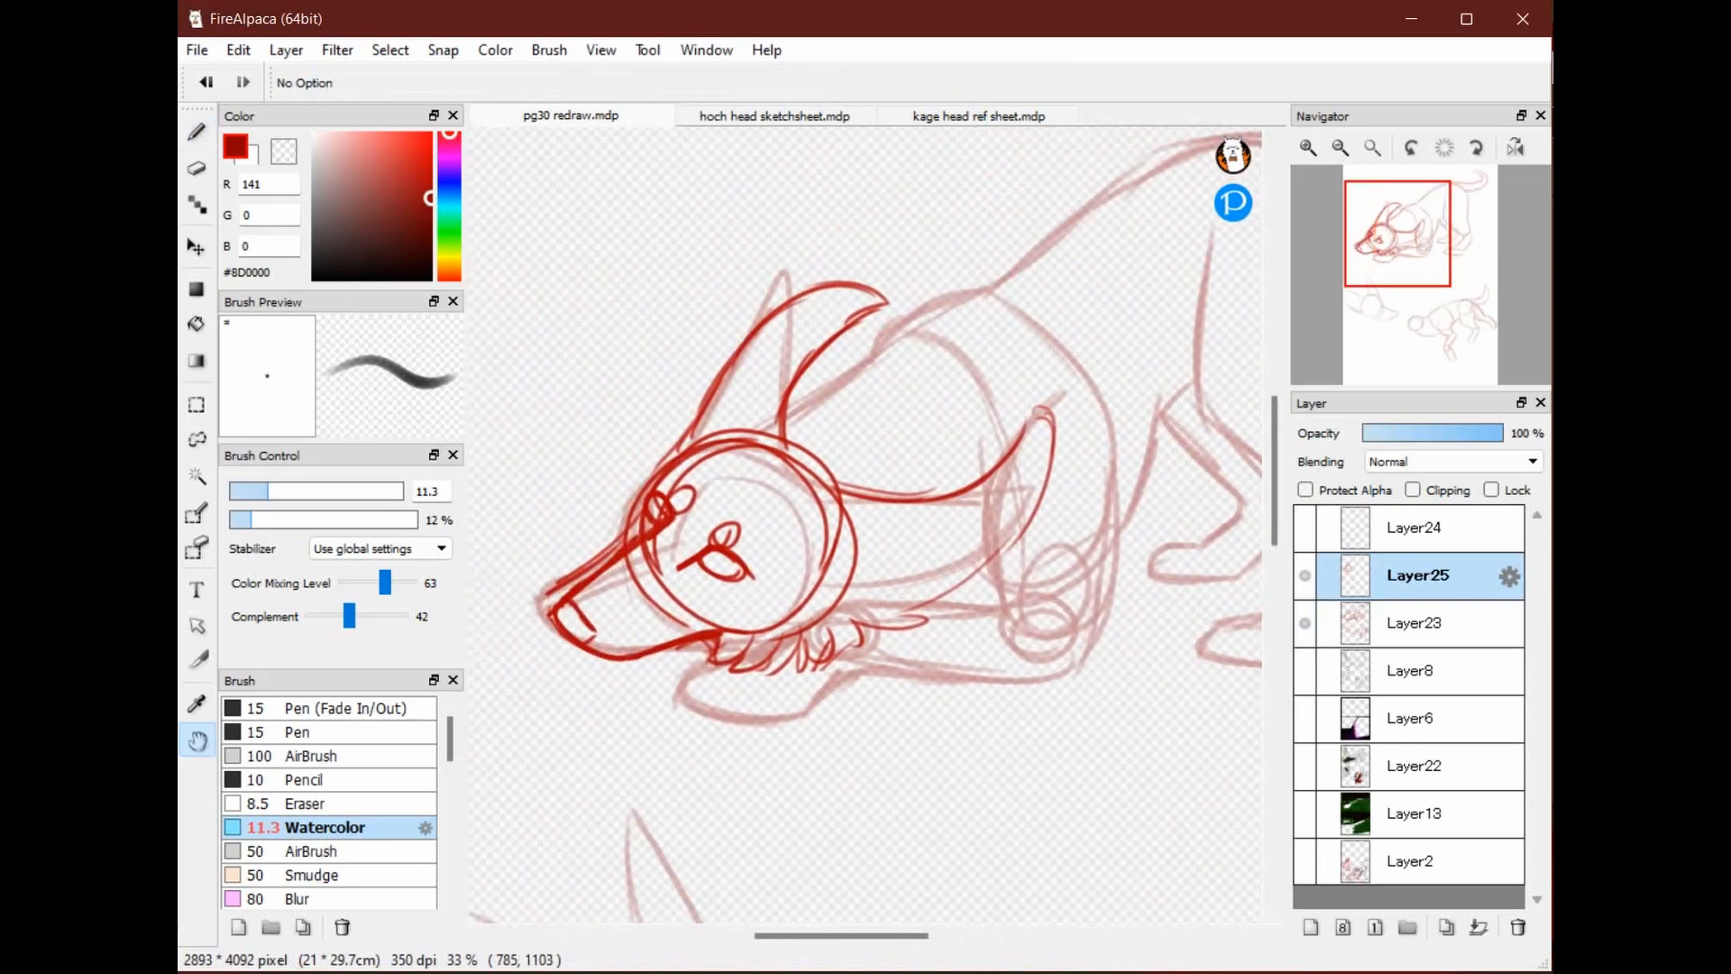
mouse_move(945, 472)
mouse_down()
mouse_move(769, 650)
mouse_move(509, 662)
mouse_move(595, 731)
mouse_move(927, 509)
mouse_move(1013, 579)
mouse_up()
drag(1086, 712, 1045, 214)
mouse_move(767, 619)
mouse_down()
mouse_move(630, 400)
mouse_move(637, 461)
mouse_up()
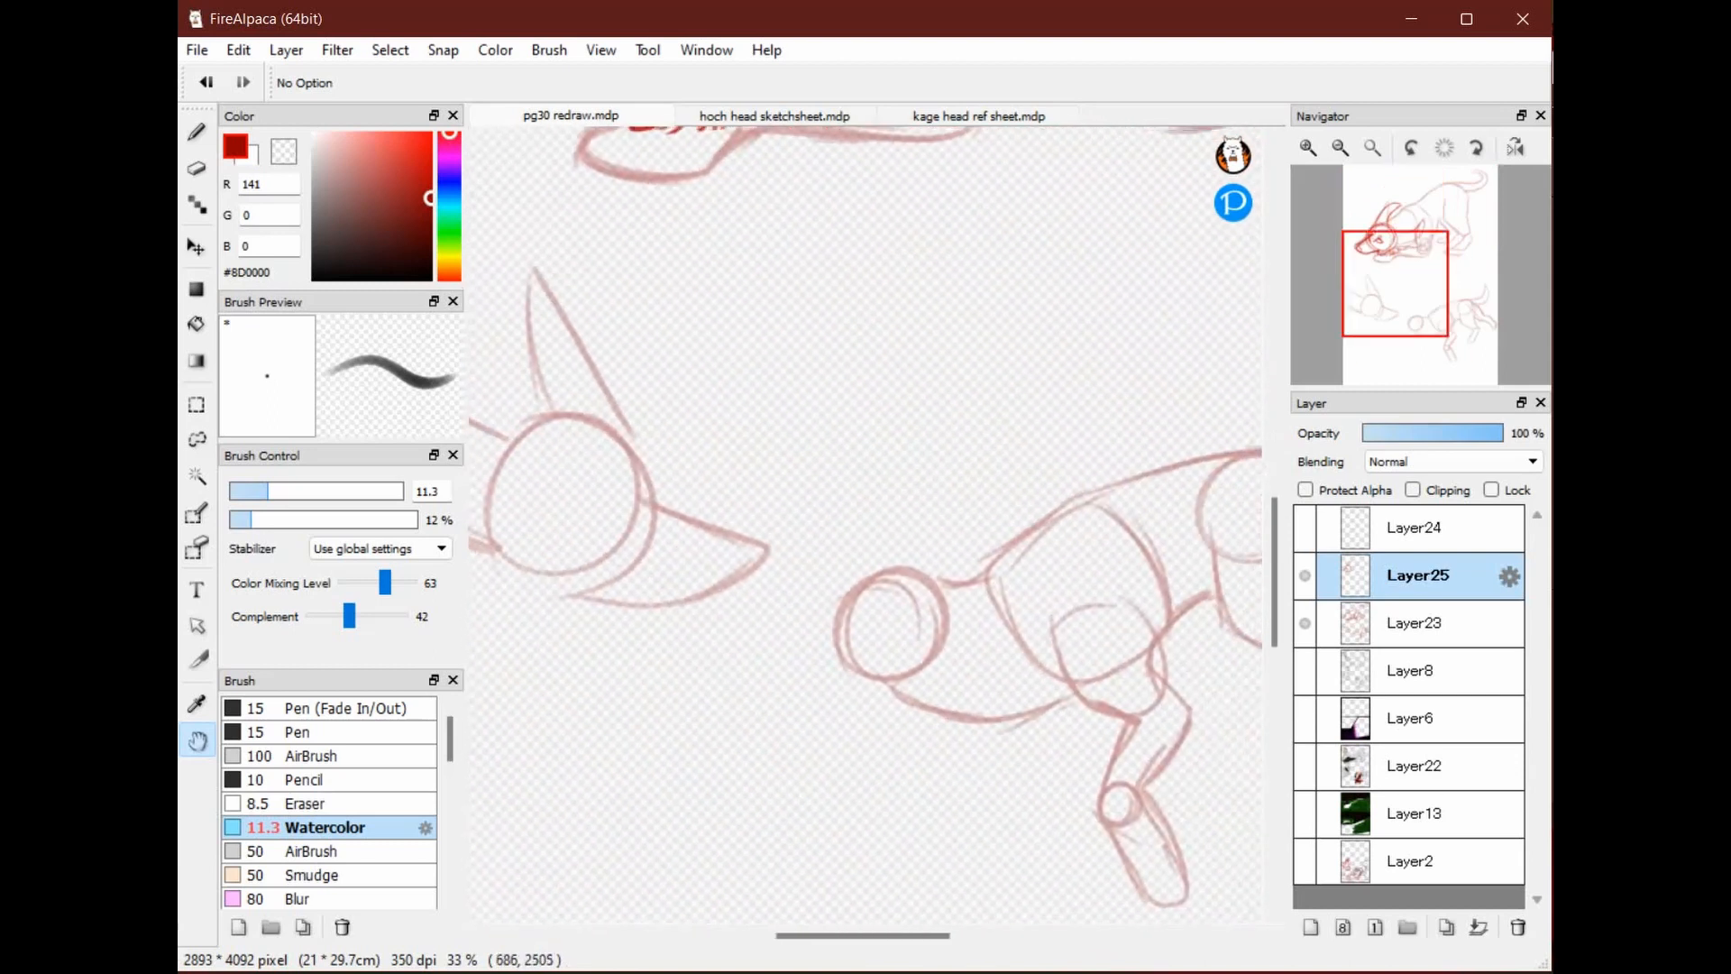
drag(1037, 379, 739, 266)
drag(1110, 376, 1262, 652)
drag(852, 349, 1141, 590)
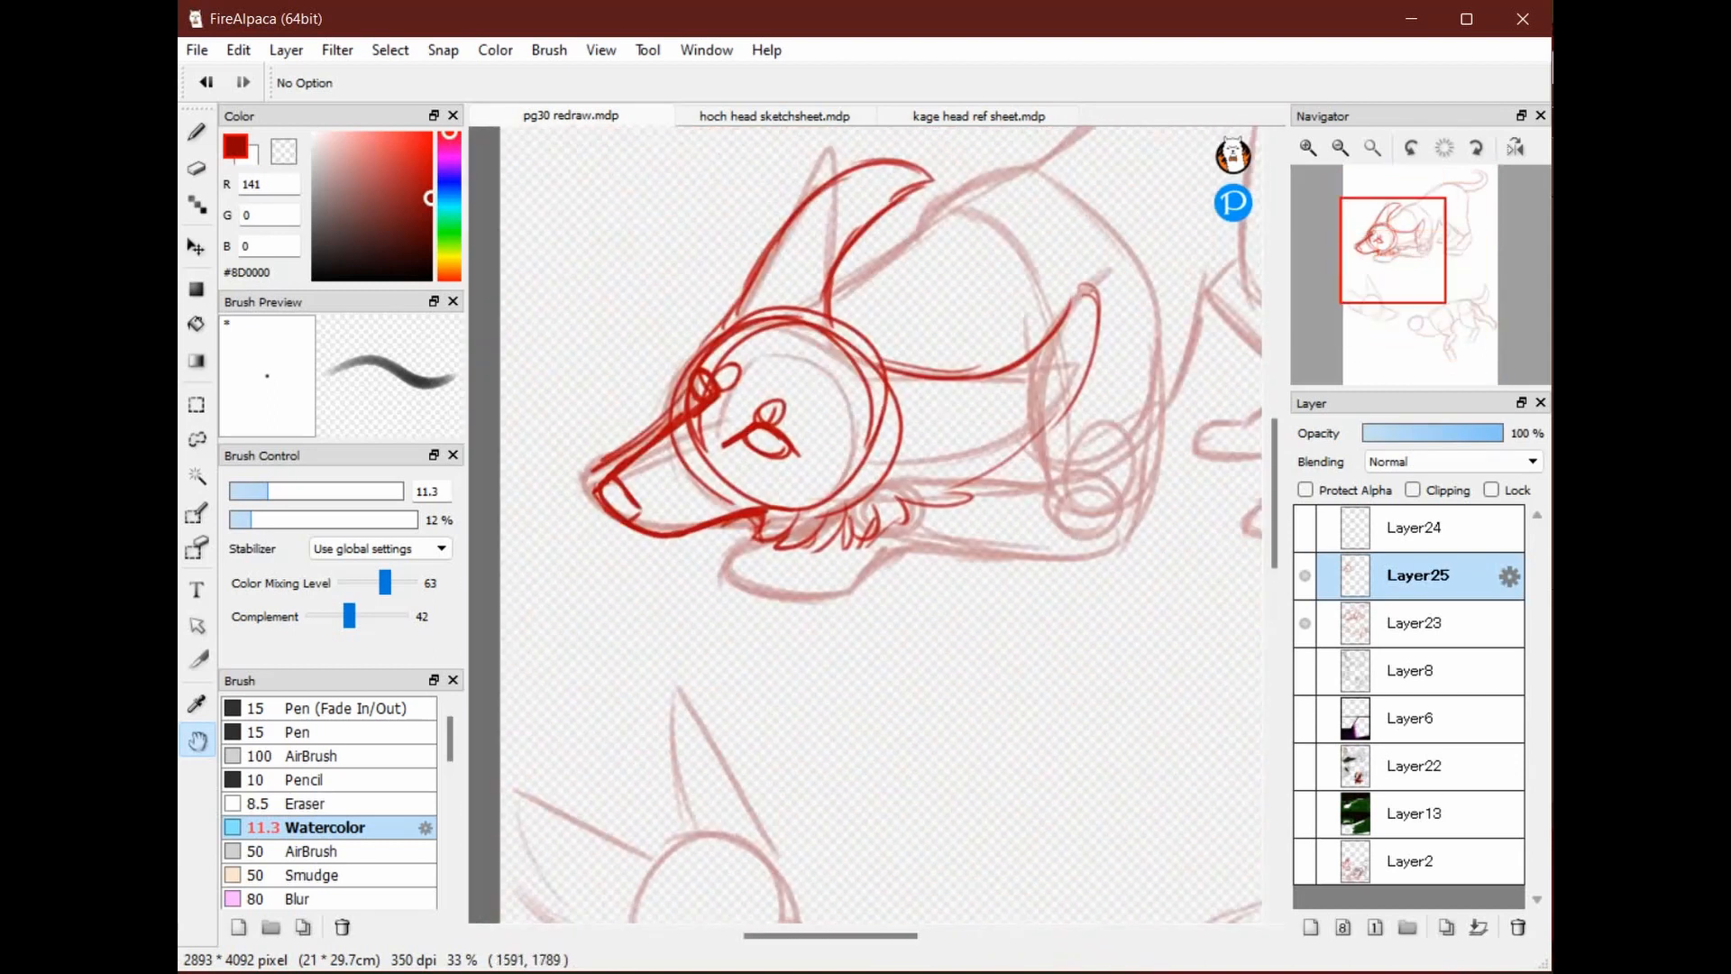
click(1341, 148)
drag(1121, 413, 1100, 542)
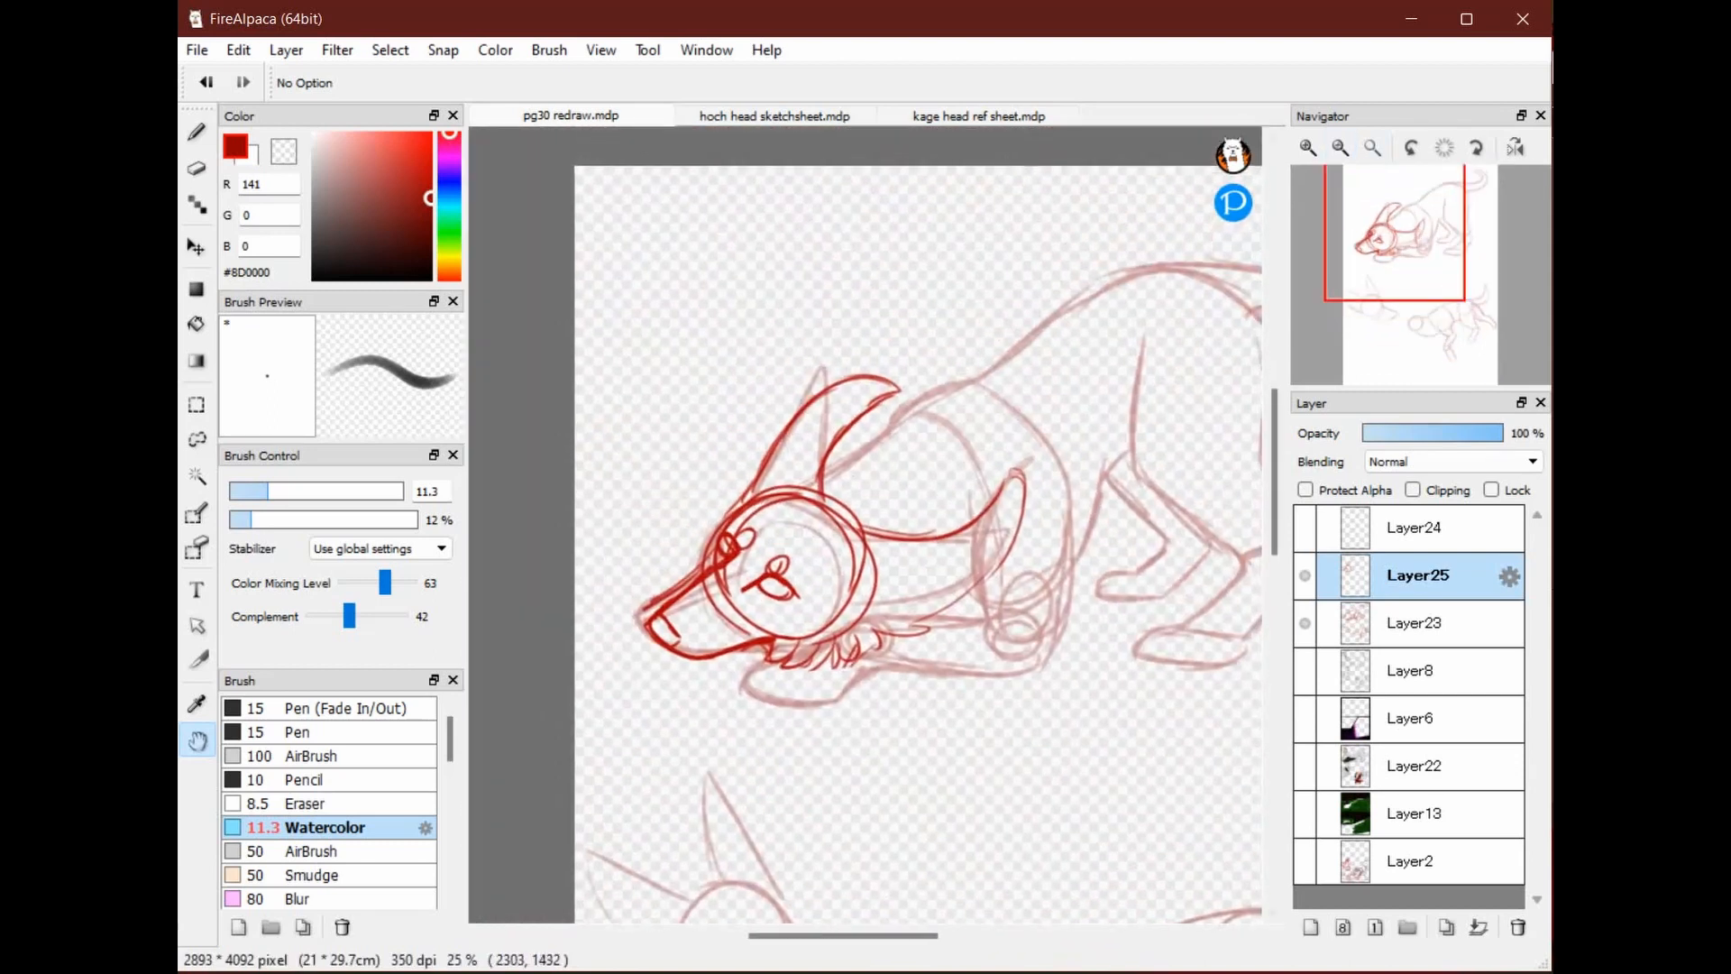
Hide and reshow Layer25, followed by Layer23, to view each sketch on its own
click(1305, 576)
click(1305, 575)
click(1305, 623)
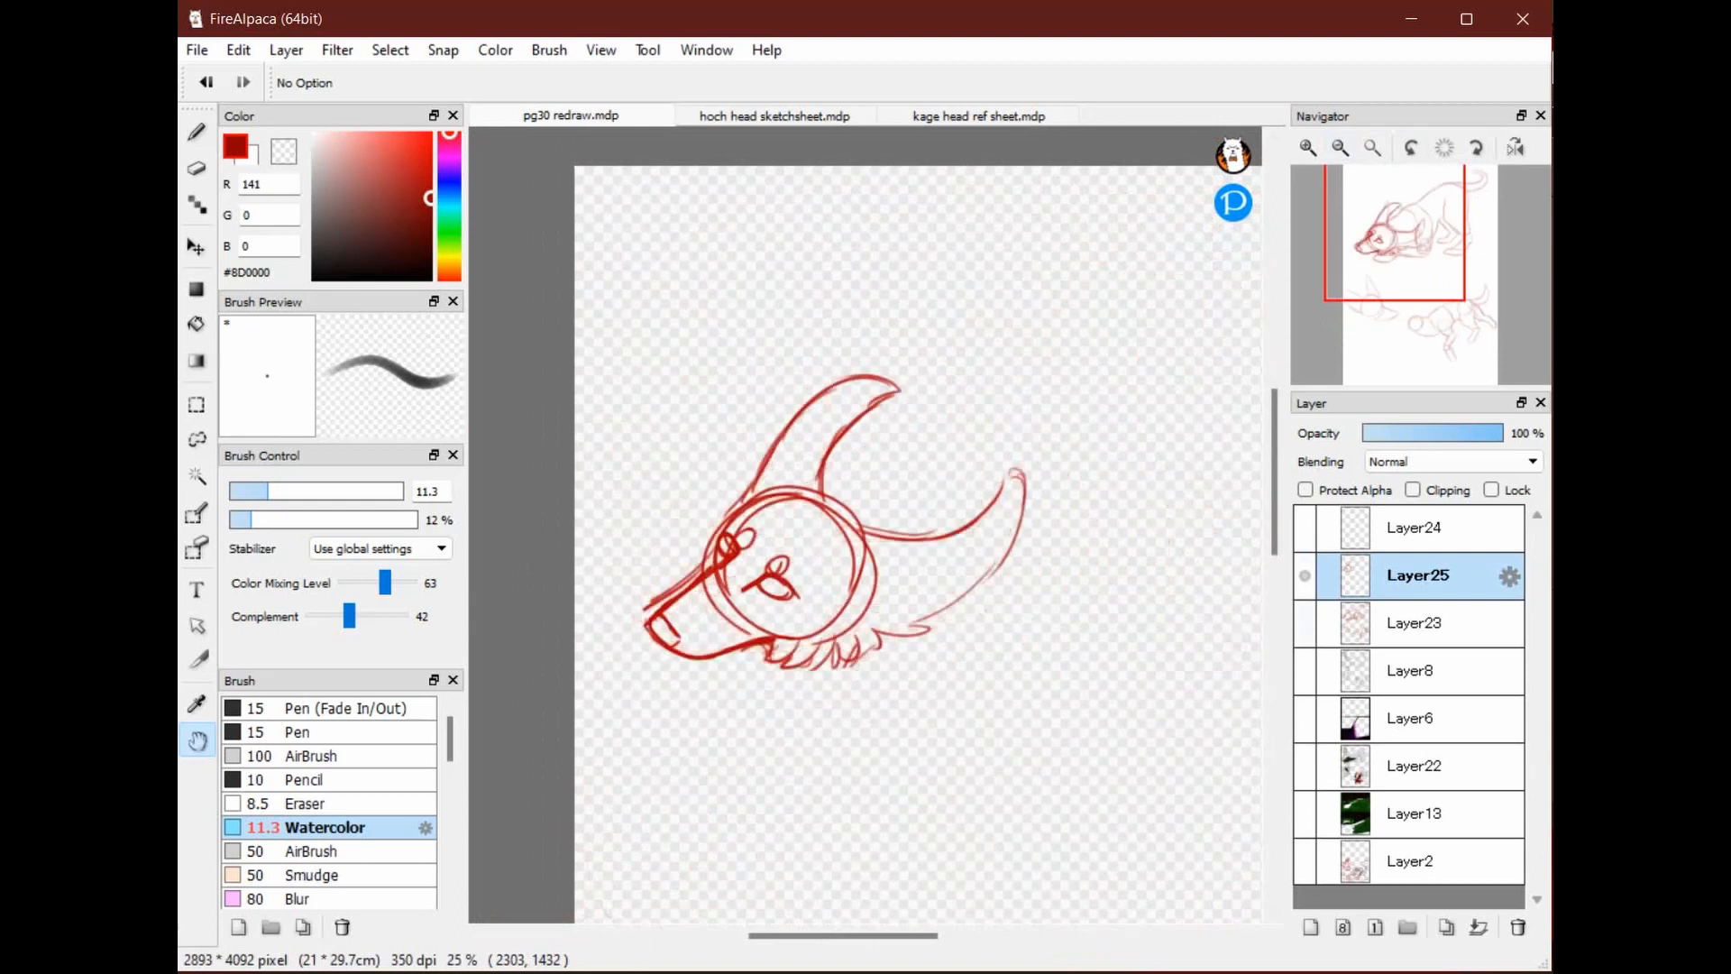
click(1305, 623)
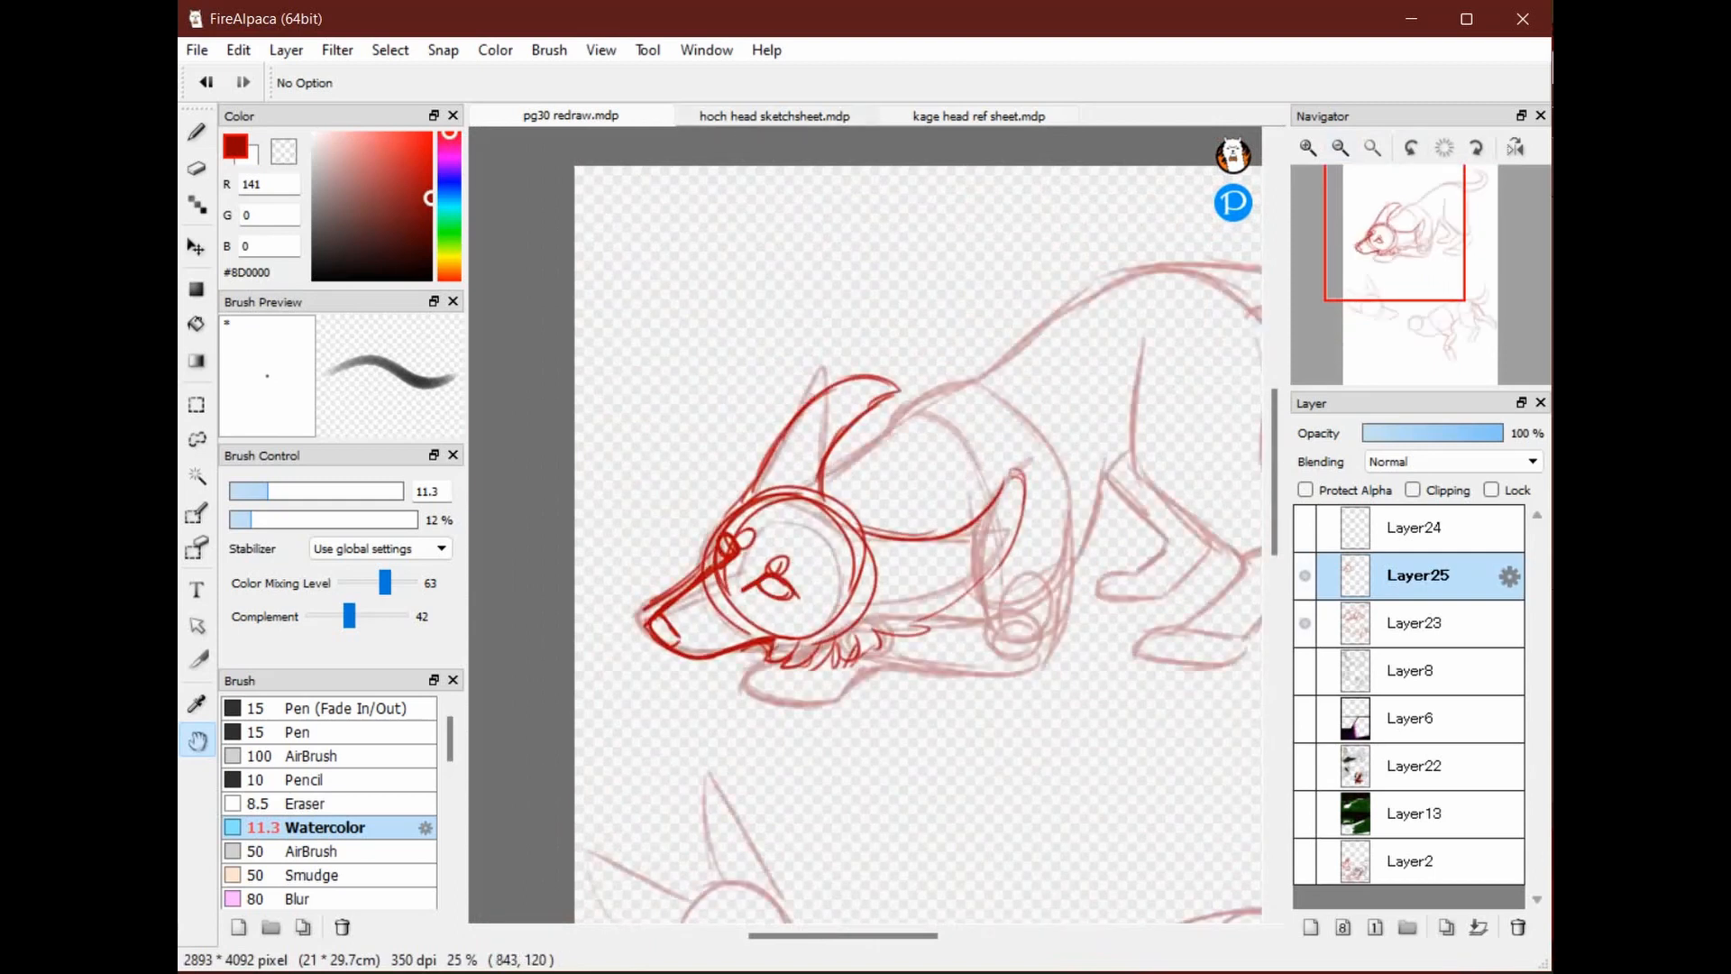
Check hoch head sketchsheet.mdp, return to pg30 redraw.mdp and show the Layer8 line art
click(790, 116)
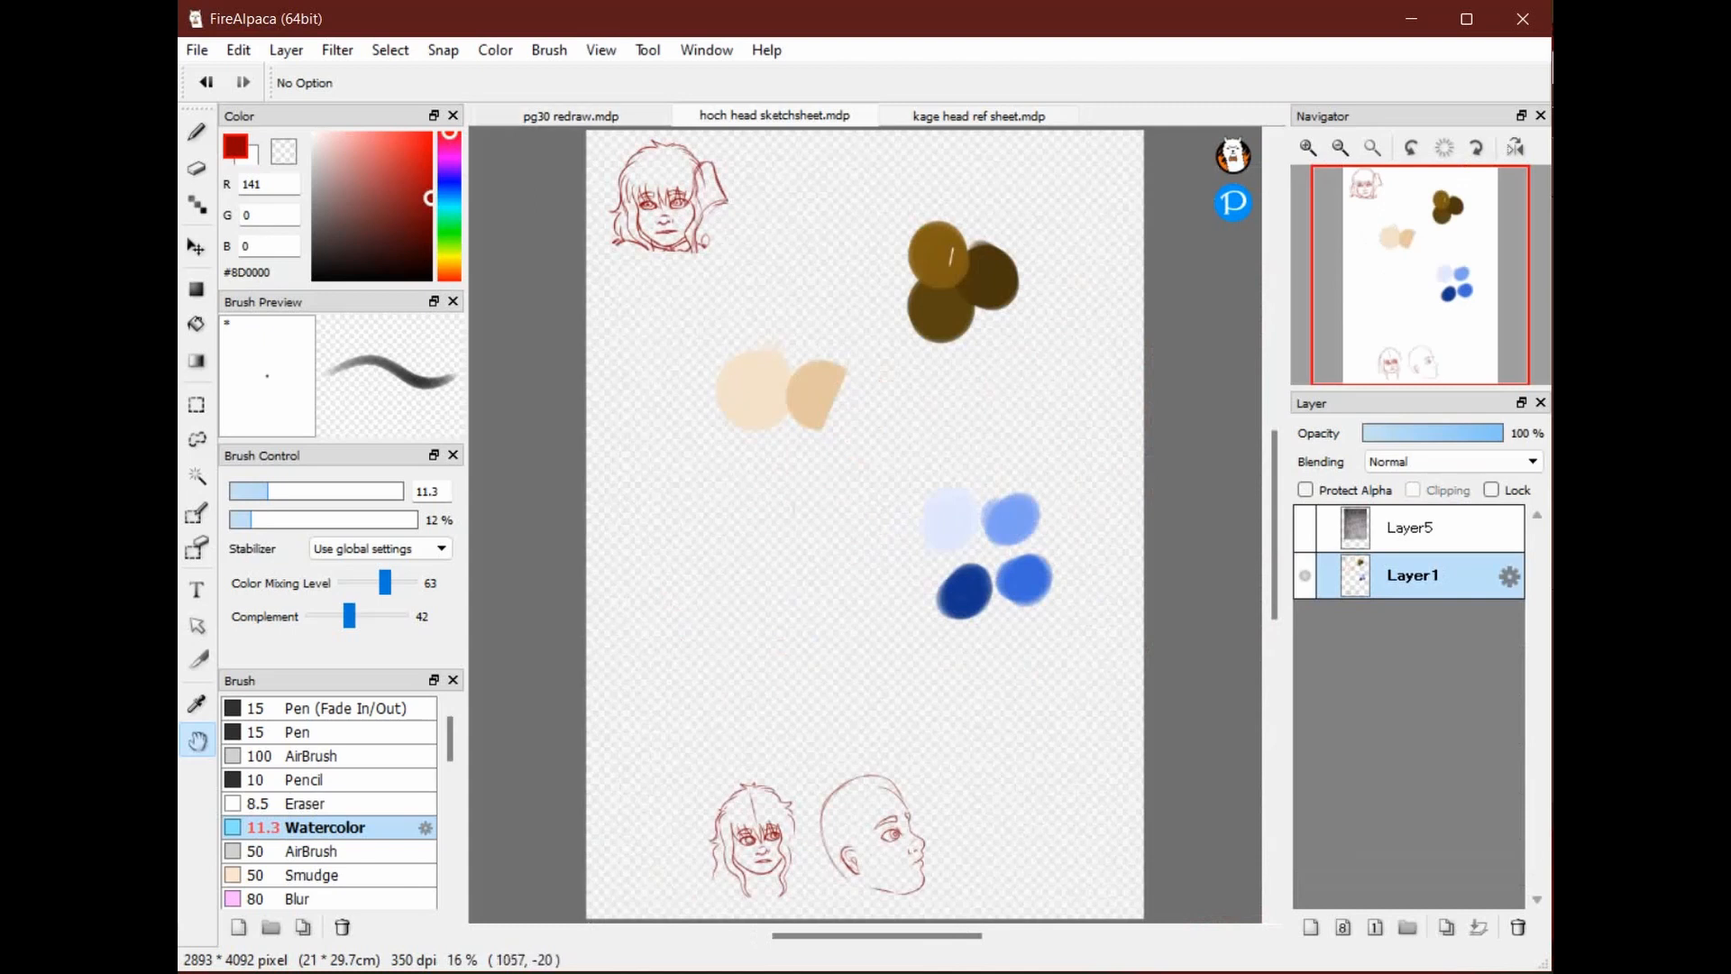
click(571, 116)
click(1305, 671)
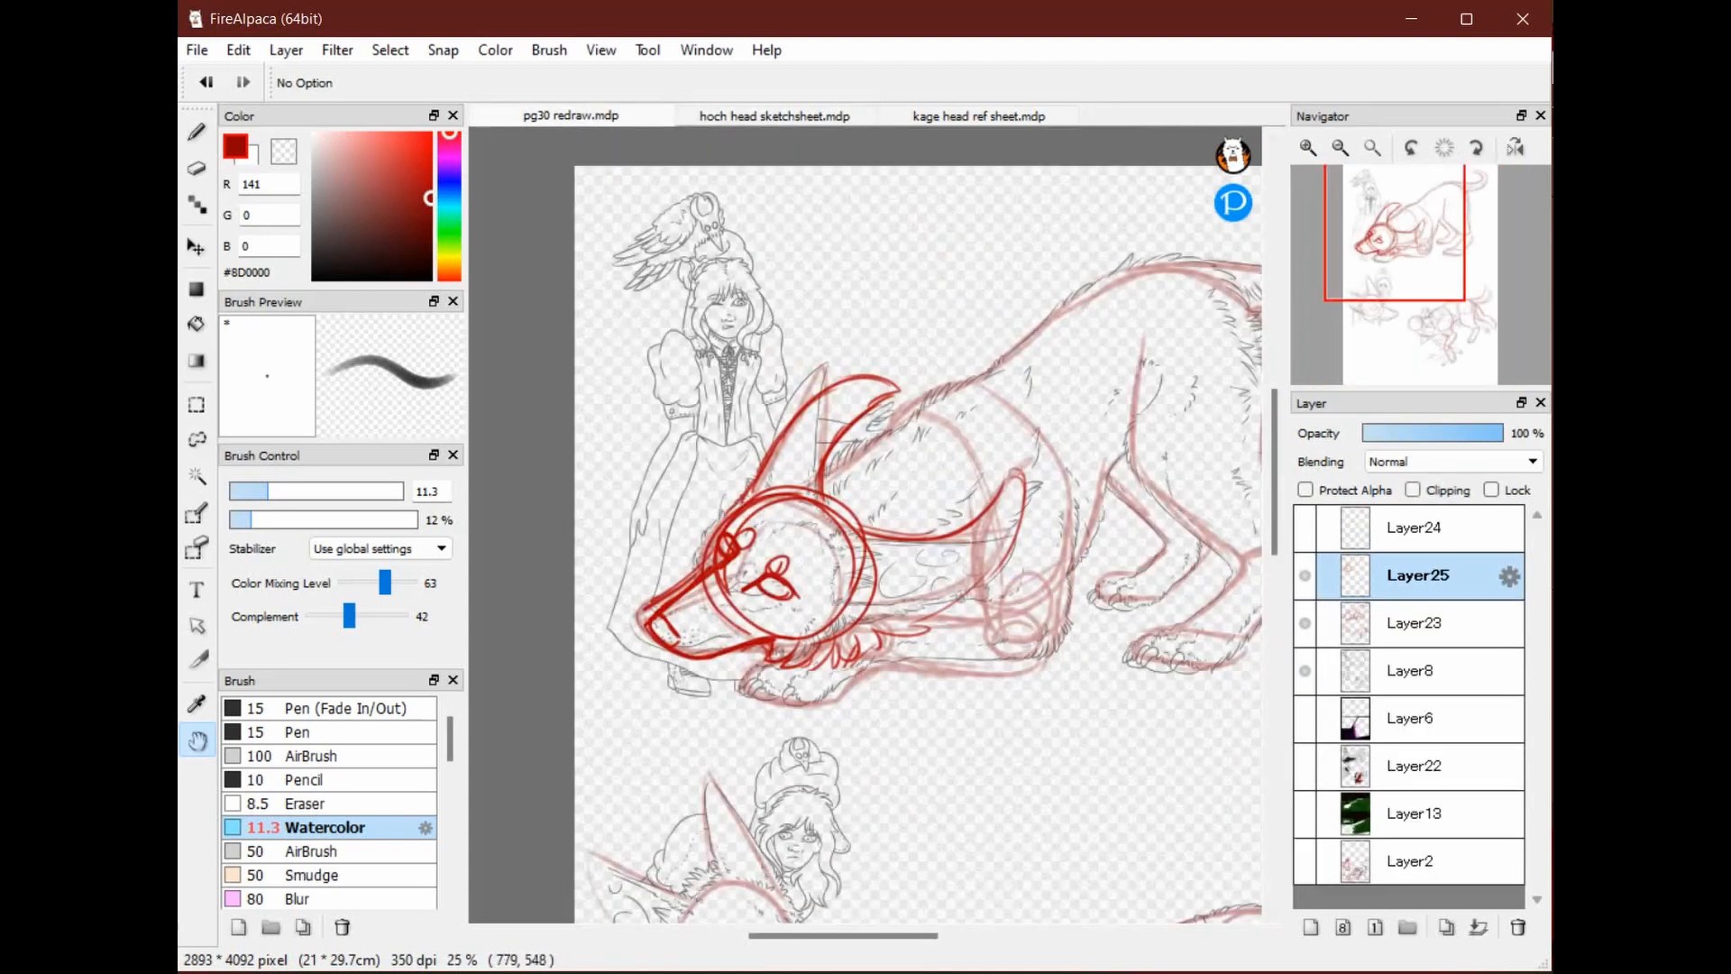
drag(730, 442, 952, 556)
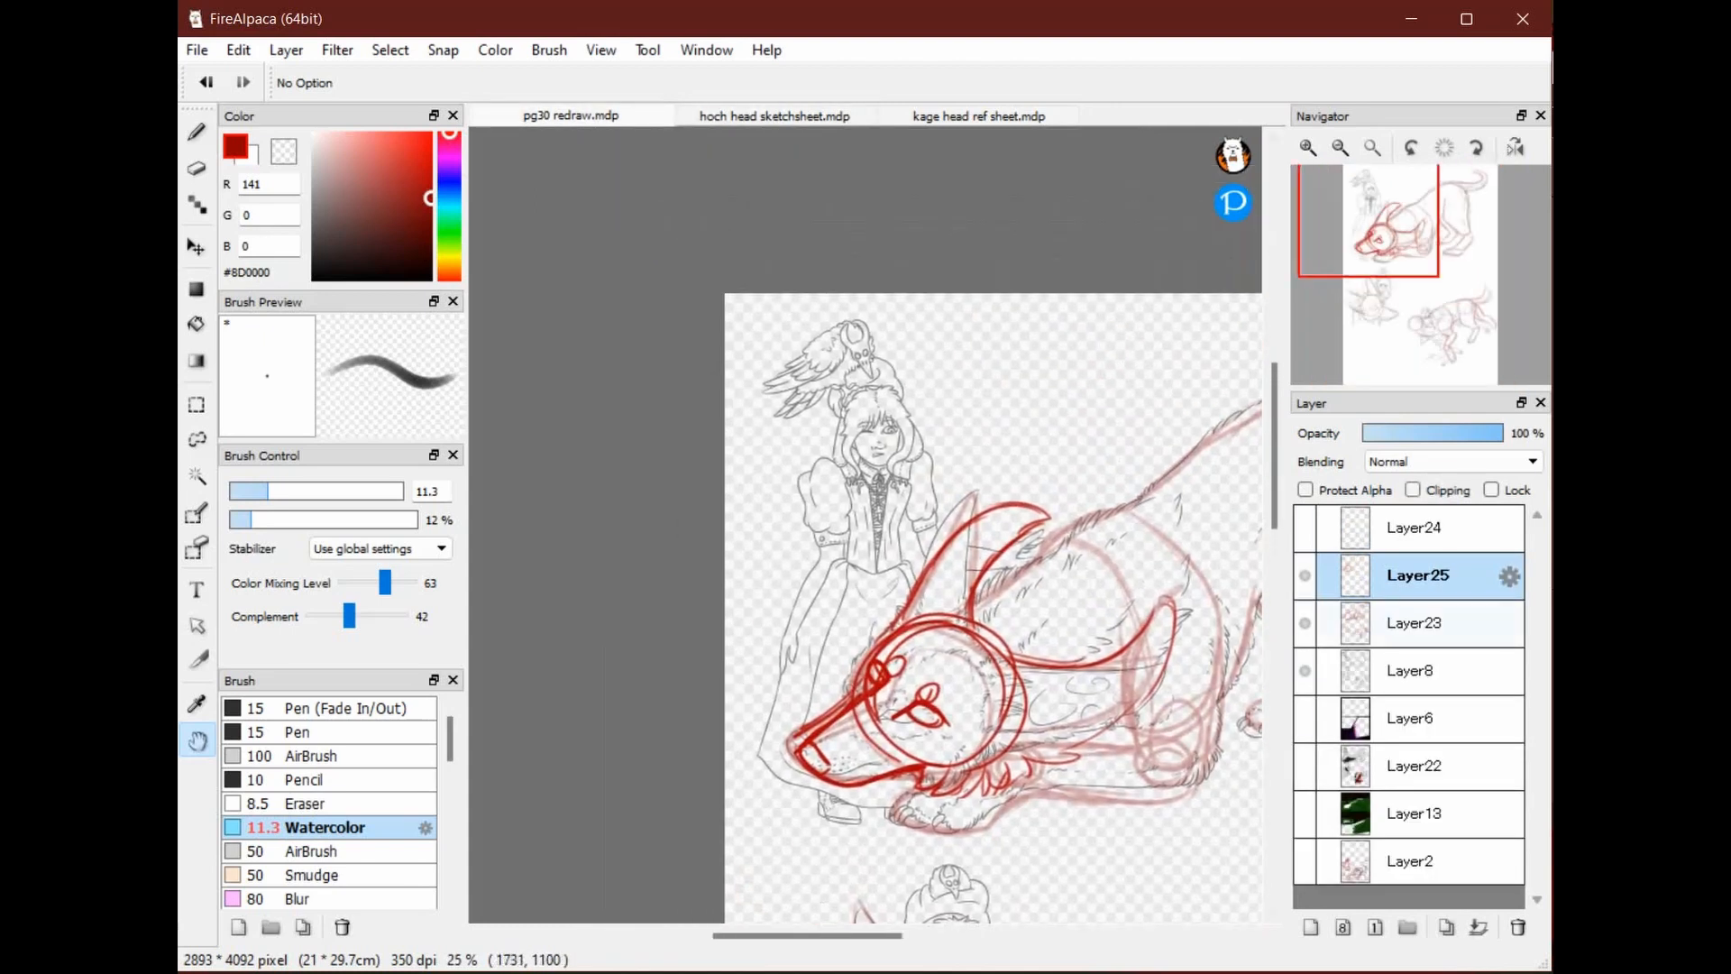
Lower Layer8's opacity to 36% and toggle Layer23 and Layer25 to compare them over the line art
click(1414, 623)
click(1305, 624)
click(1305, 623)
drag(1076, 575, 965, 550)
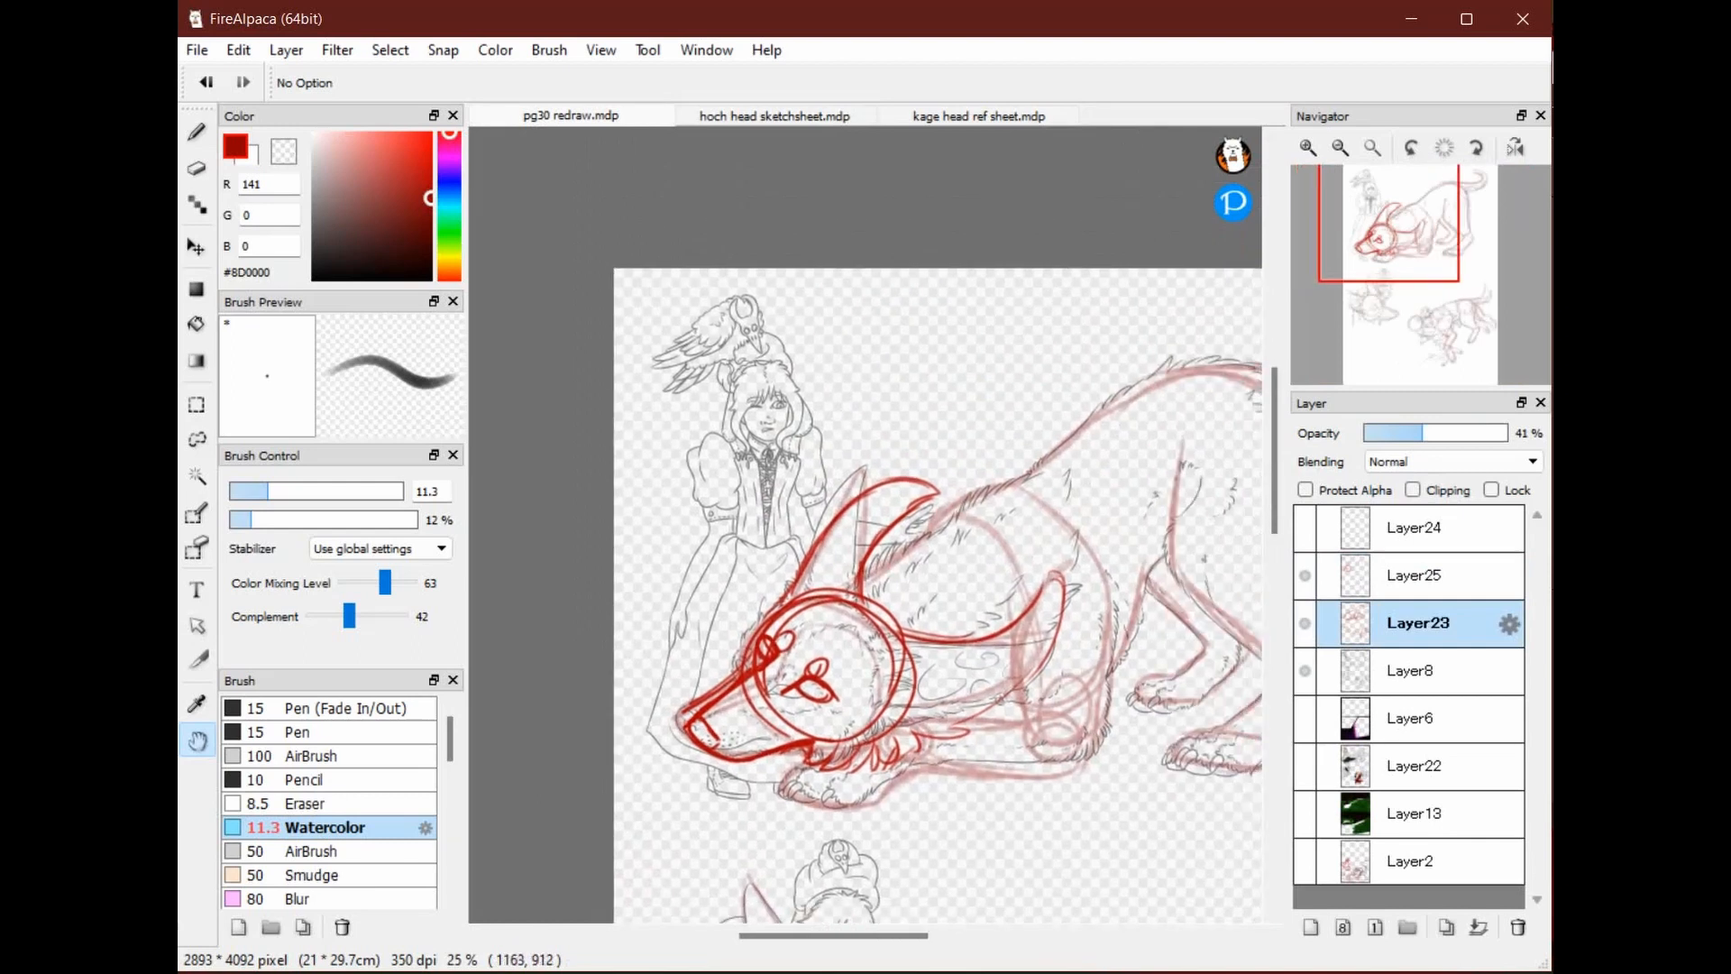
click(1414, 671)
click(1417, 433)
click(1414, 575)
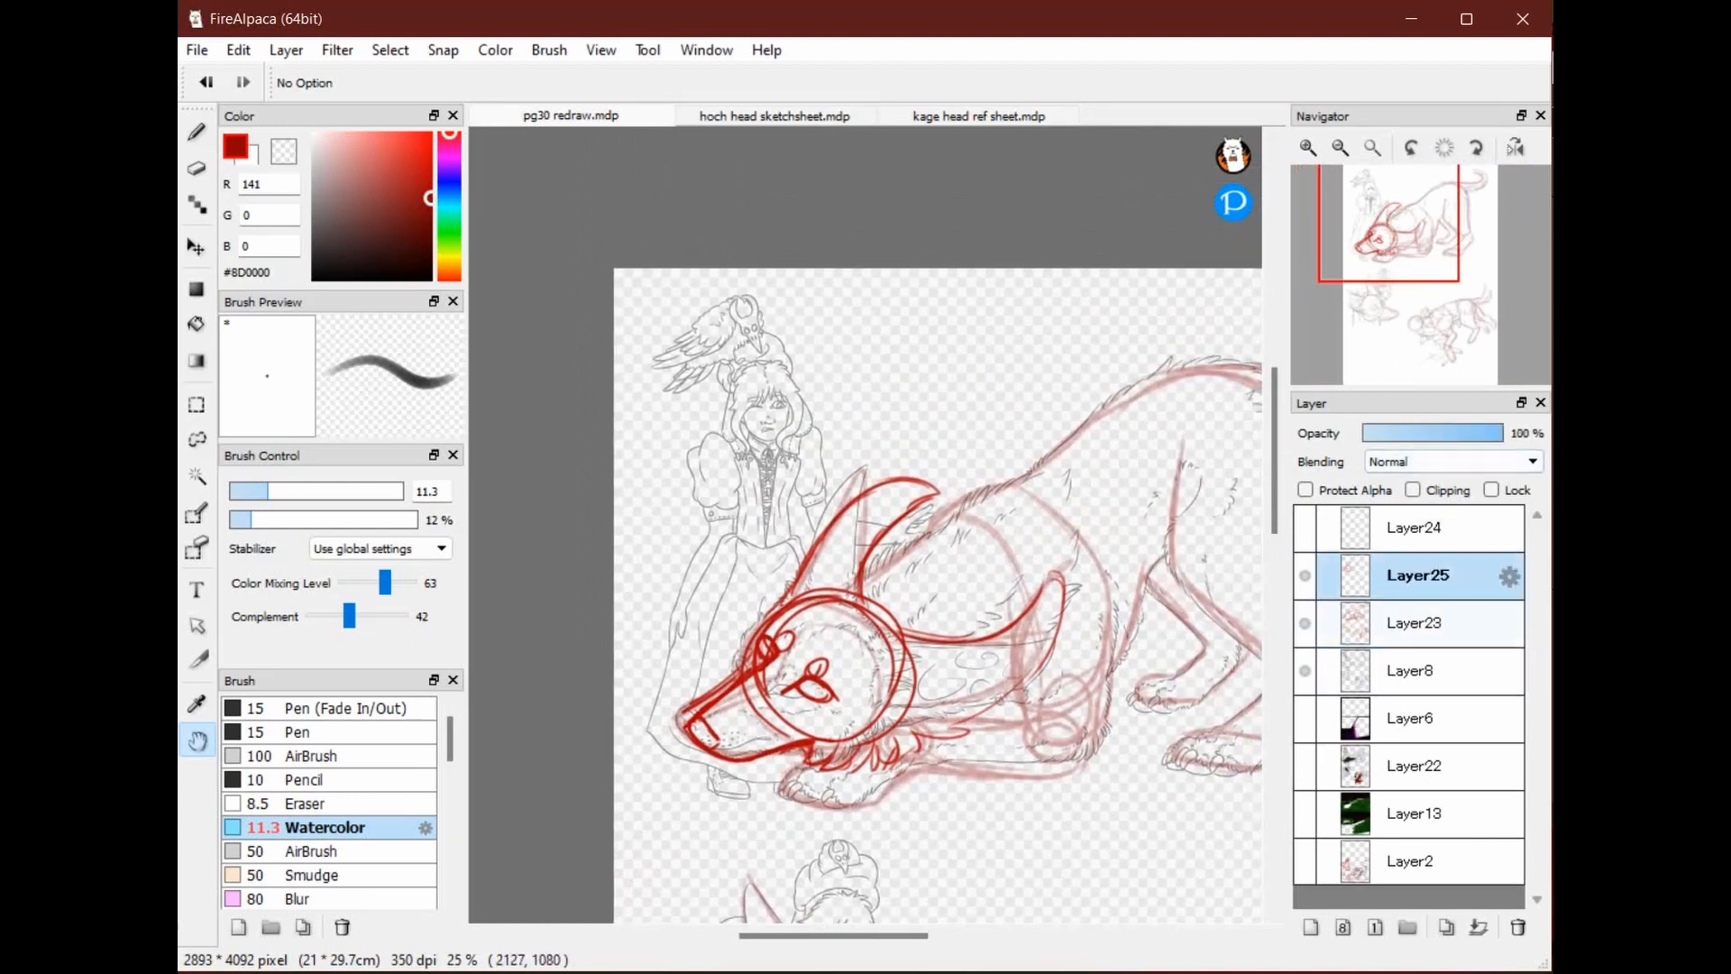
click(1305, 575)
click(1305, 575)
On Layer23, sketch a circle over the girl's head and a vertical centre line down her body
click(1414, 623)
drag(1039, 497, 1195, 487)
click(1308, 148)
mouse_move(969, 191)
mouse_down()
mouse_move(810, 309)
mouse_move(764, 377)
mouse_move(807, 342)
mouse_up()
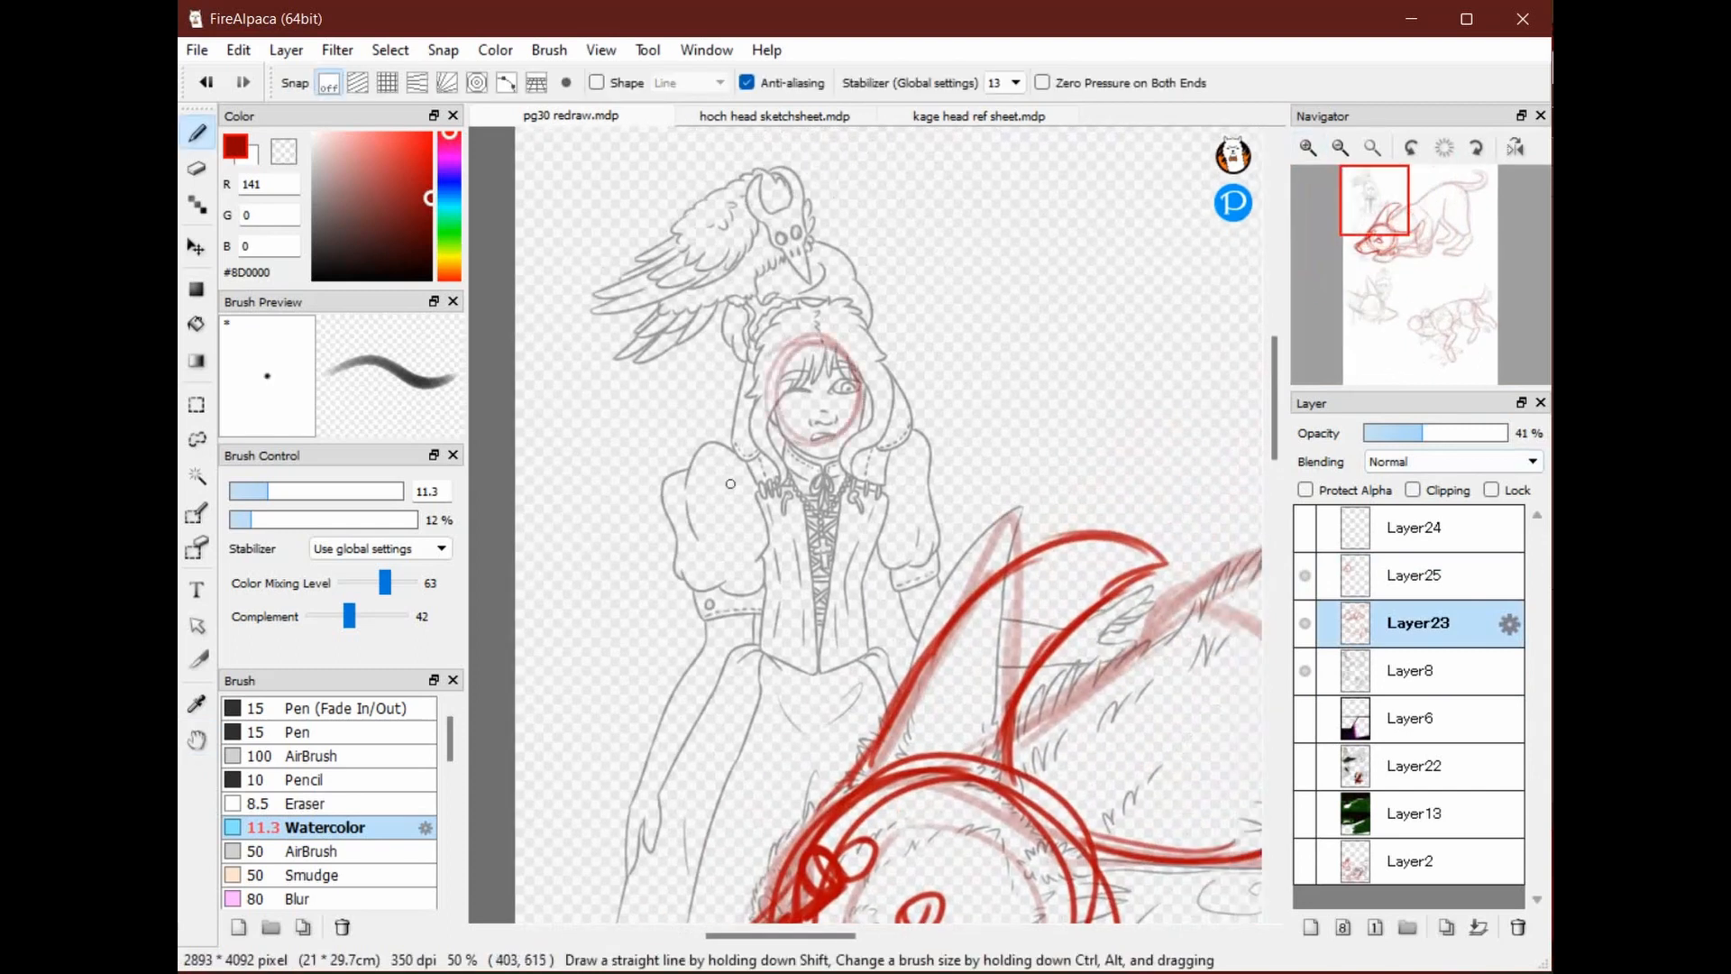
drag(823, 542, 826, 644)
drag(839, 390, 833, 746)
drag(836, 544, 821, 804)
Lower Layer8's opacity to 16% and toggle Layer25 off and on
click(1415, 671)
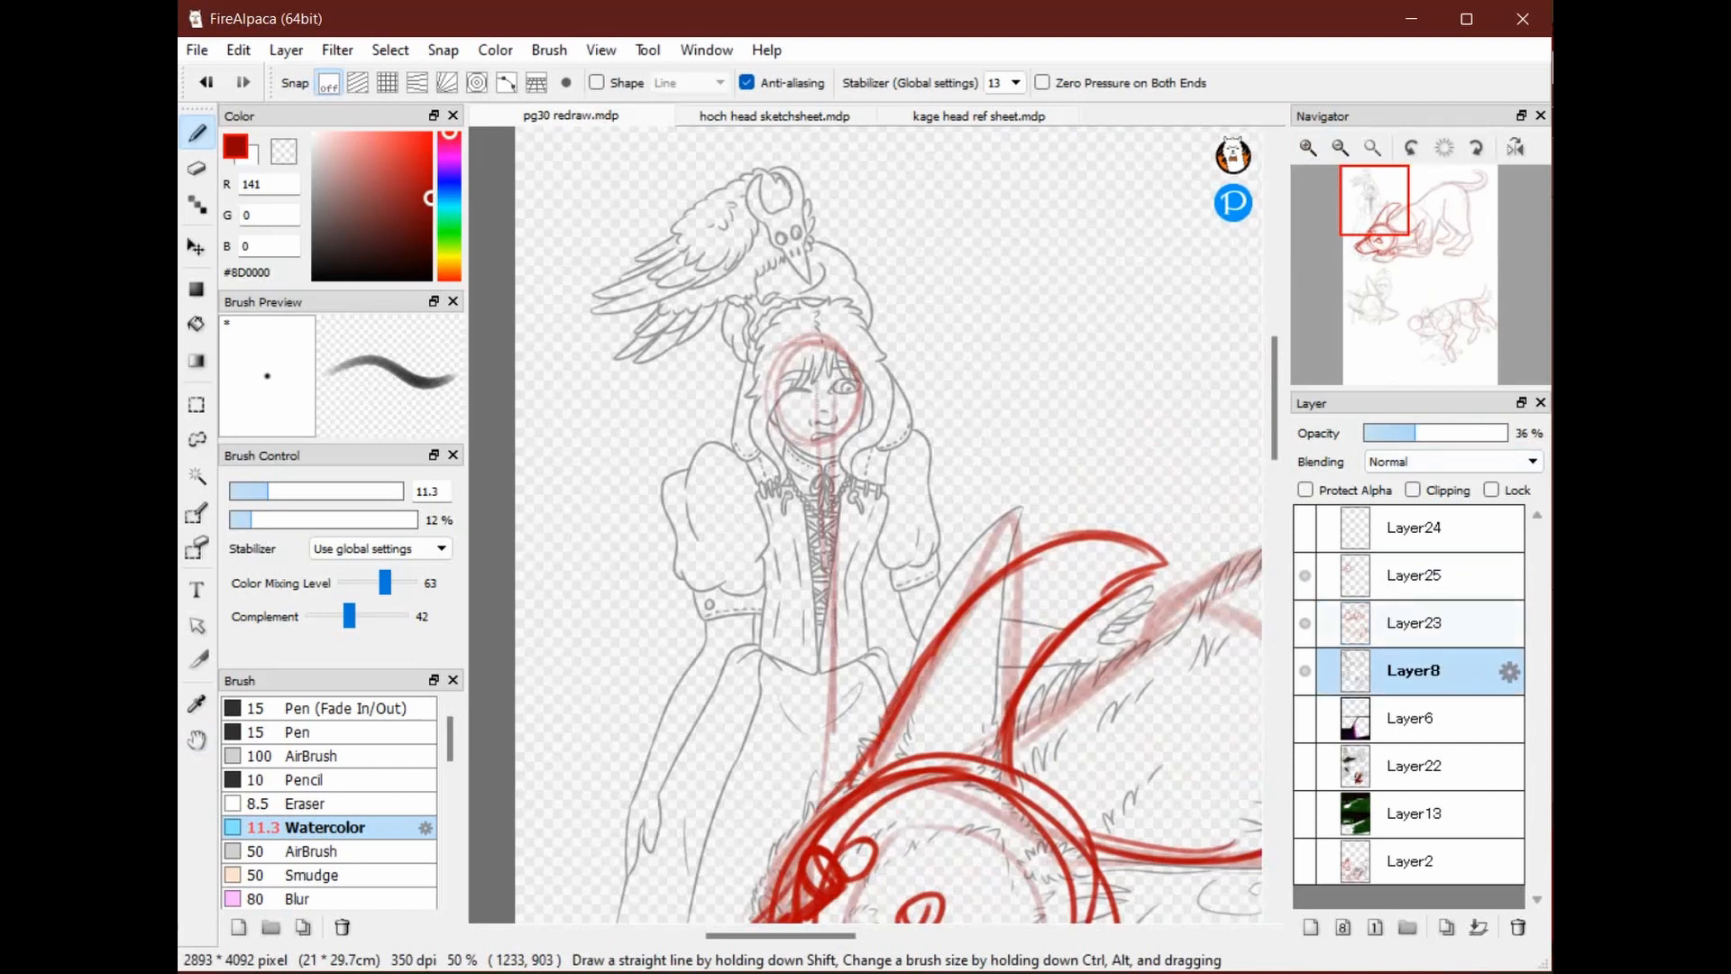
drag(1412, 433, 1386, 434)
click(1414, 576)
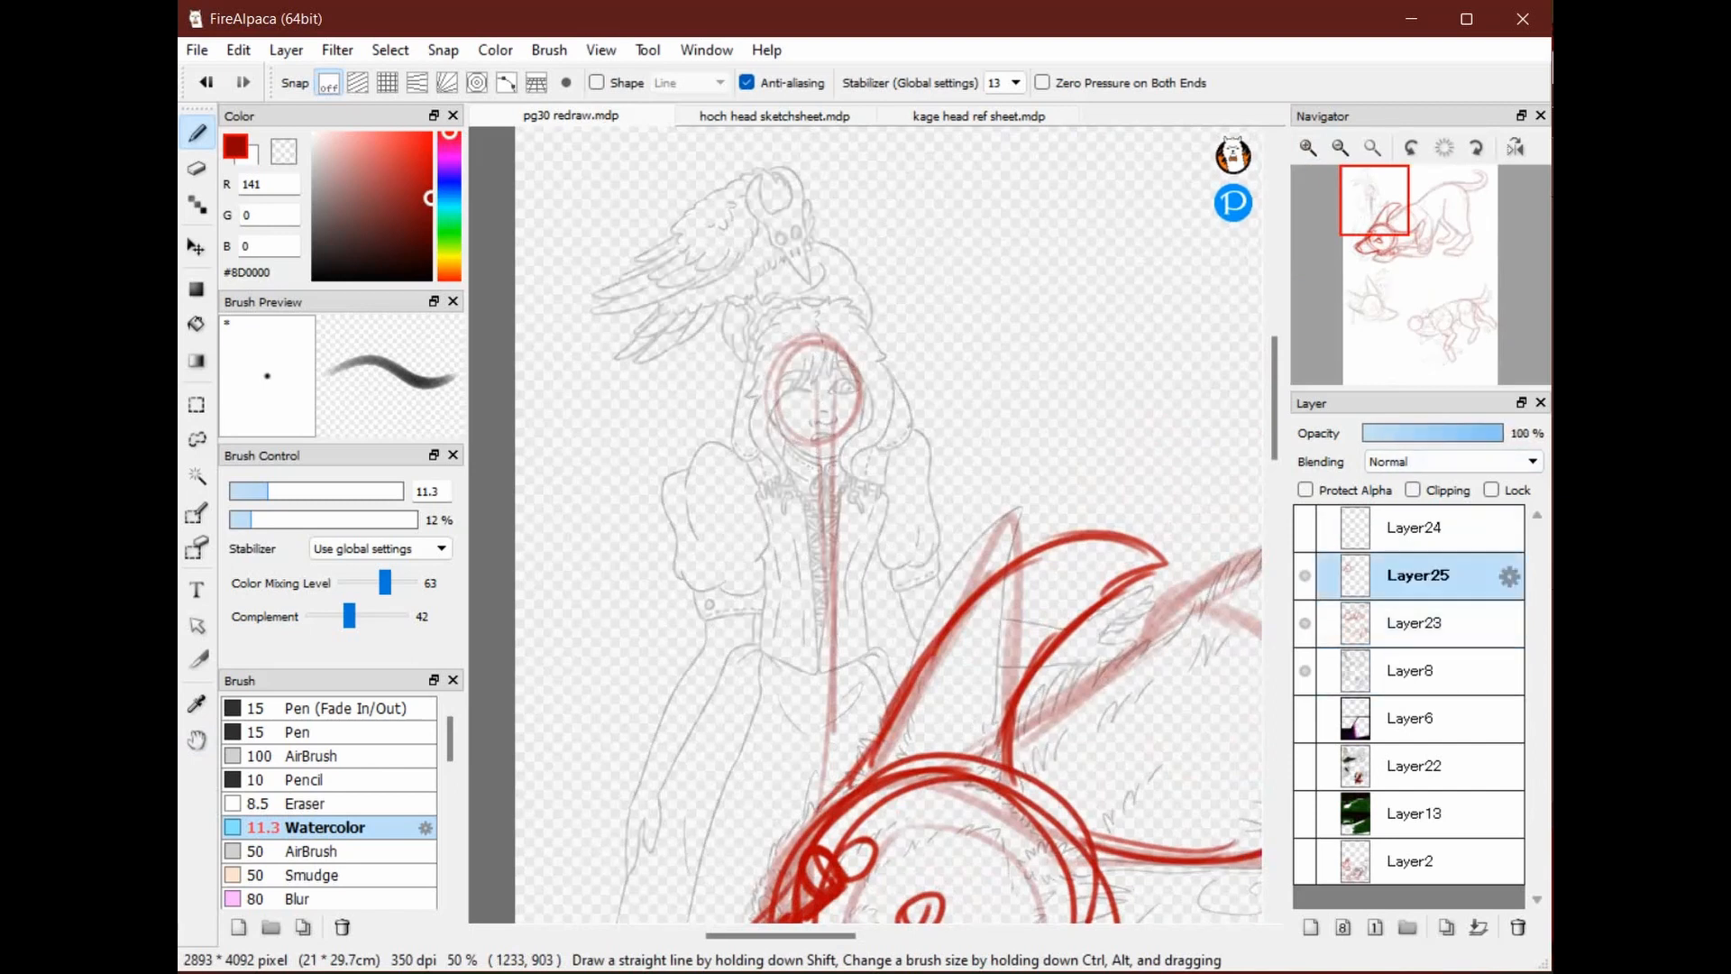
click(1305, 575)
click(1305, 575)
On Layer23, sketch the girl's shoulder line with circular shoulder joints, the torso sides and the waistline
click(1414, 623)
mouse_move(735, 485)
mouse_down()
mouse_move(746, 456)
mouse_move(904, 480)
mouse_move(910, 517)
mouse_move(928, 498)
mouse_move(786, 504)
mouse_move(765, 476)
mouse_up()
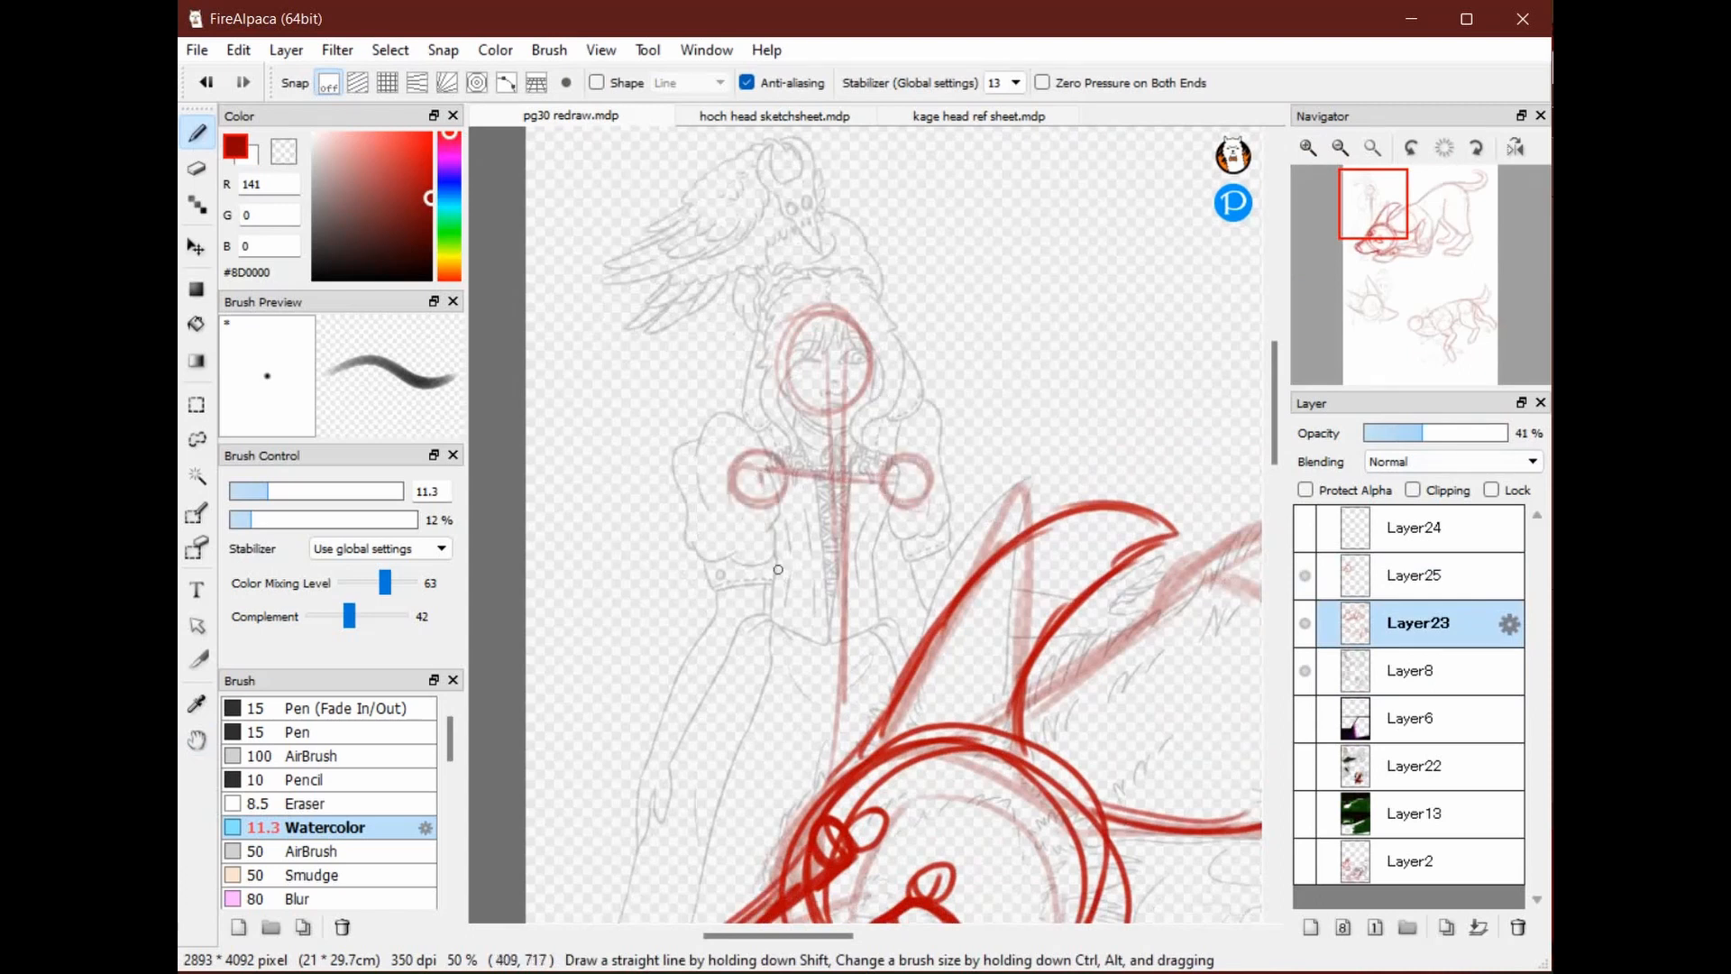
drag(778, 570, 782, 578)
mouse_move(780, 569)
mouse_down()
mouse_move(845, 582)
mouse_move(895, 546)
mouse_move(907, 481)
mouse_up()
drag(879, 637, 892, 592)
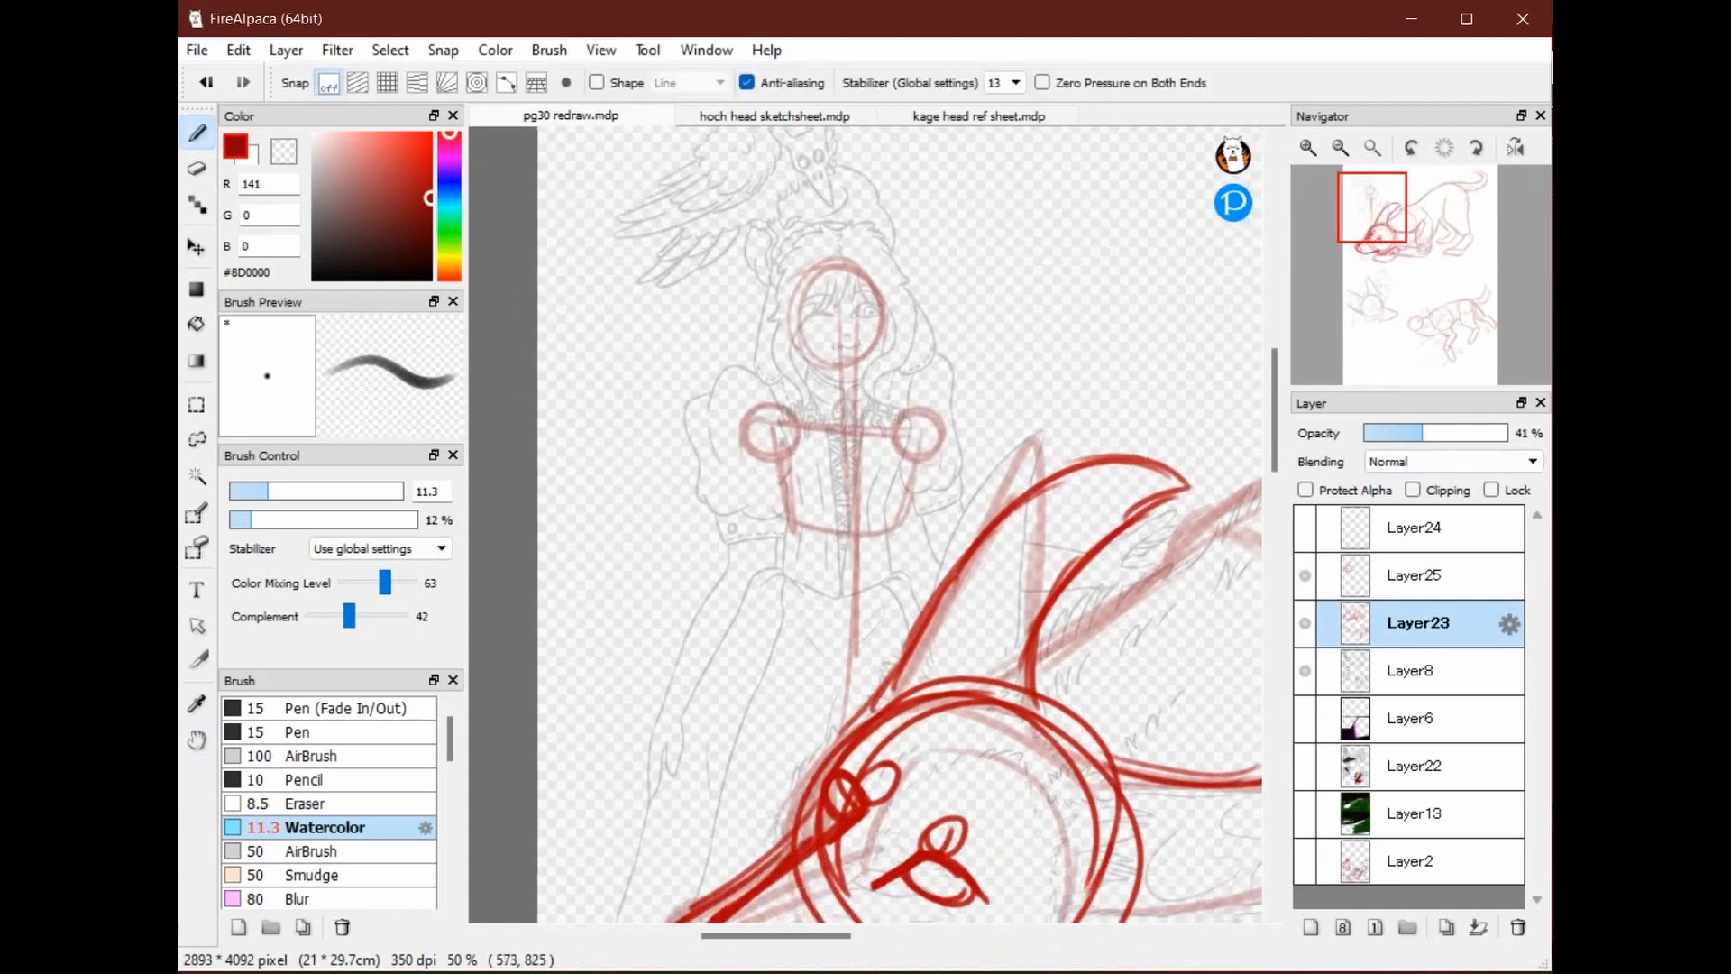
Sketch the hips flaring from the girl's waist and close them with a V-shaped lower edge
mouse_move(919, 461)
mouse_down()
mouse_move(891, 543)
mouse_move(914, 604)
mouse_up()
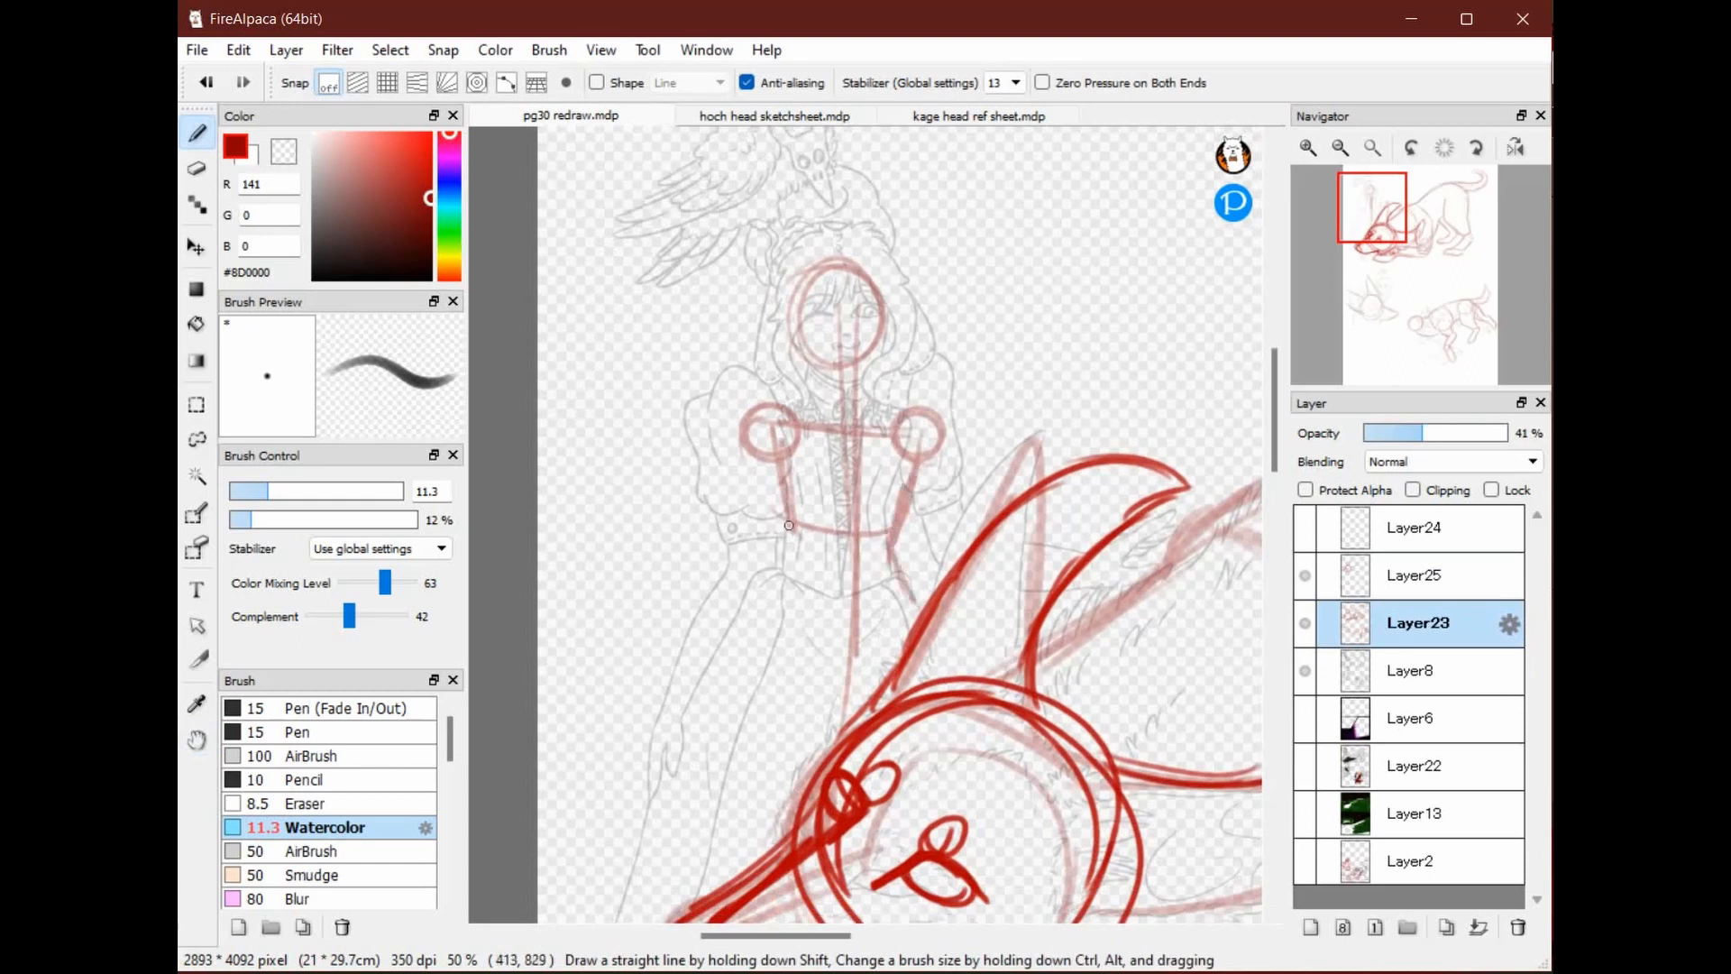
mouse_move(790, 510)
mouse_down()
mouse_move(789, 553)
mouse_move(759, 580)
mouse_move(849, 631)
mouse_up()
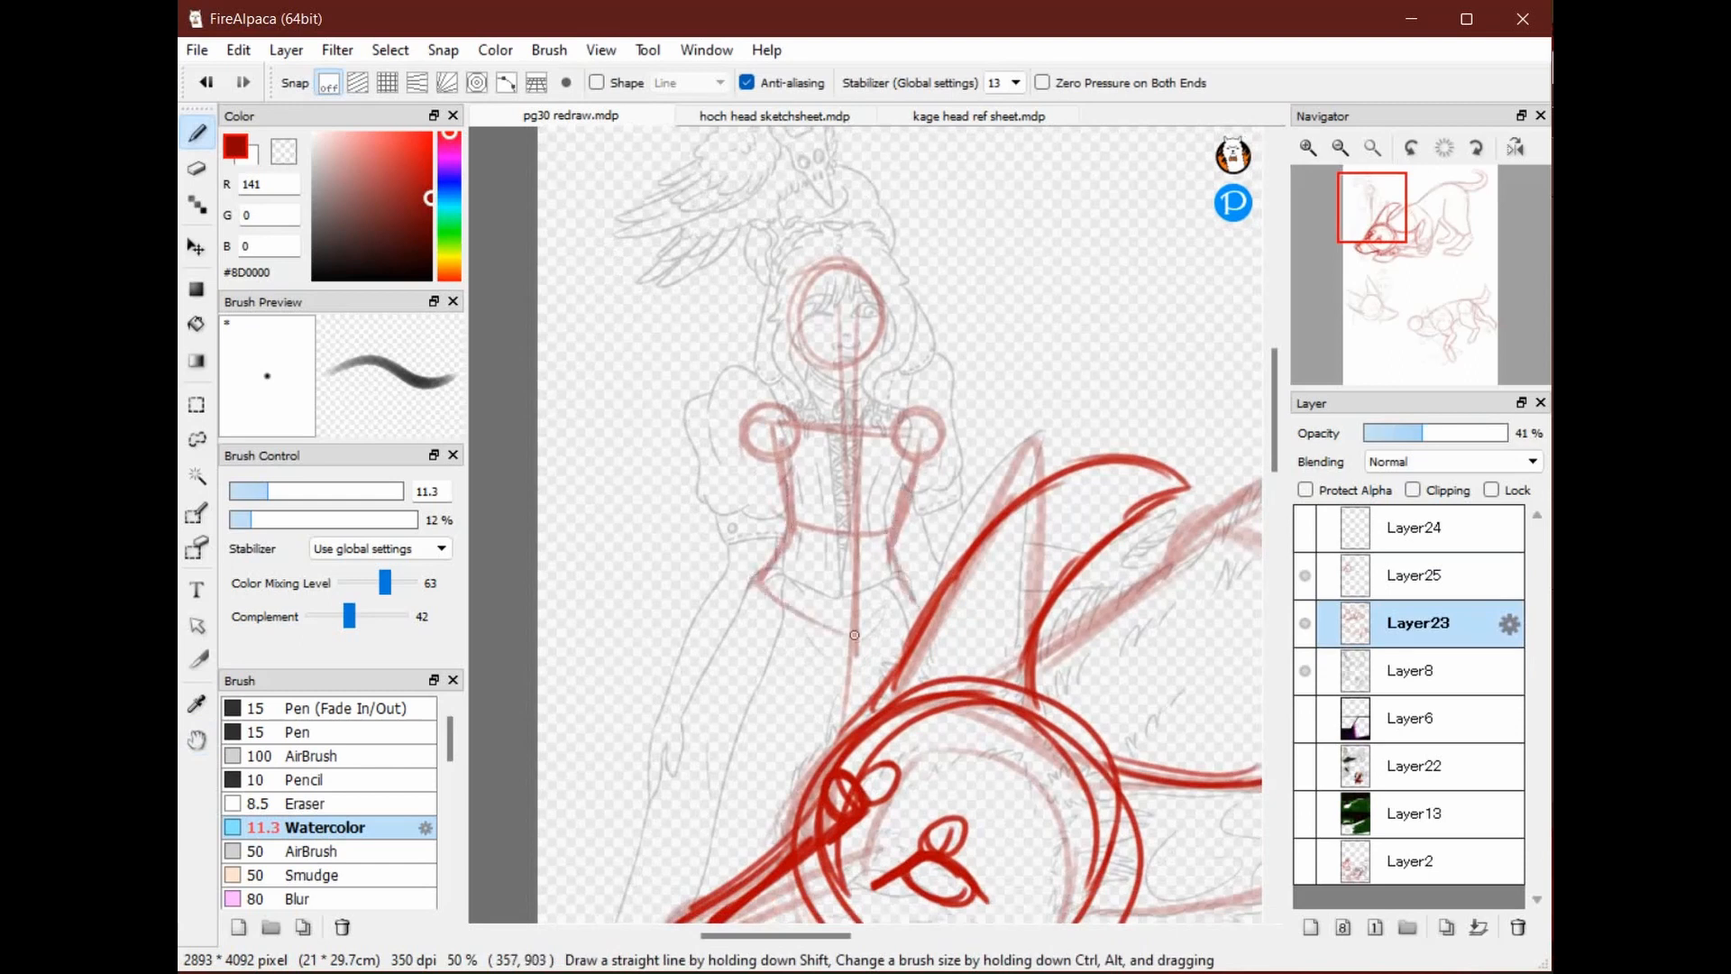
drag(763, 580, 846, 629)
drag(907, 594, 855, 624)
drag(890, 554, 923, 611)
drag(893, 552, 926, 612)
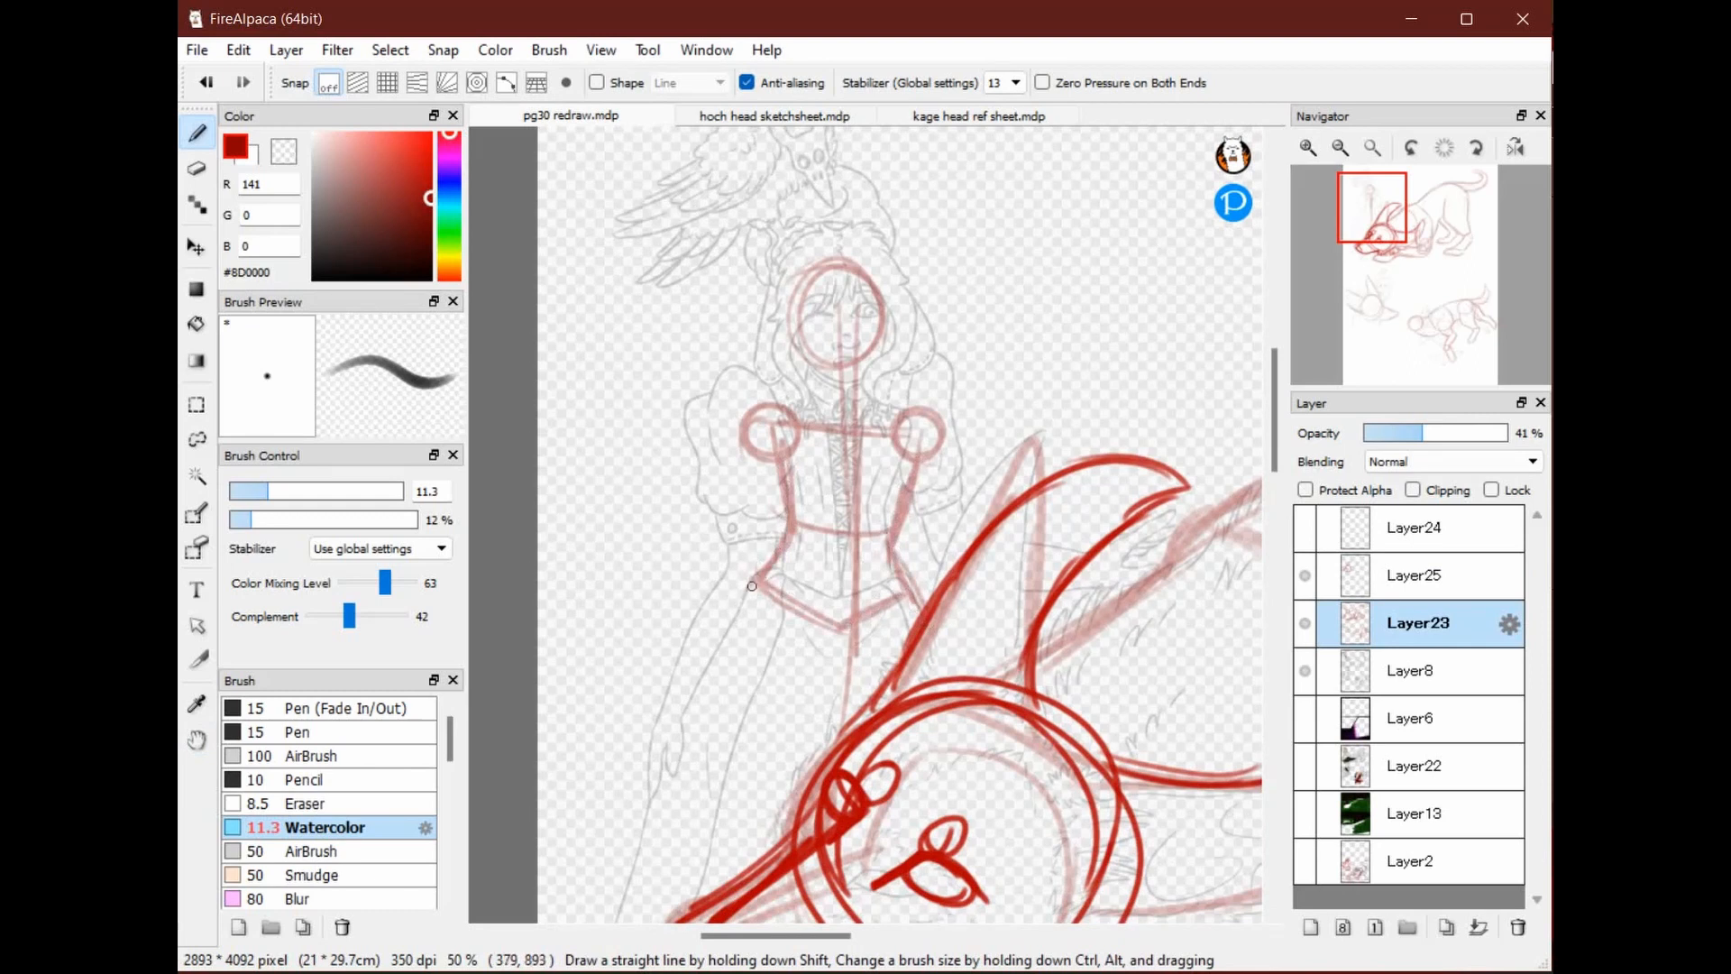
drag(755, 582, 683, 722)
mouse_move(754, 584)
mouse_down()
mouse_move(701, 683)
mouse_move(667, 824)
mouse_up()
key(ctrl+z)
key(ctrl+z)
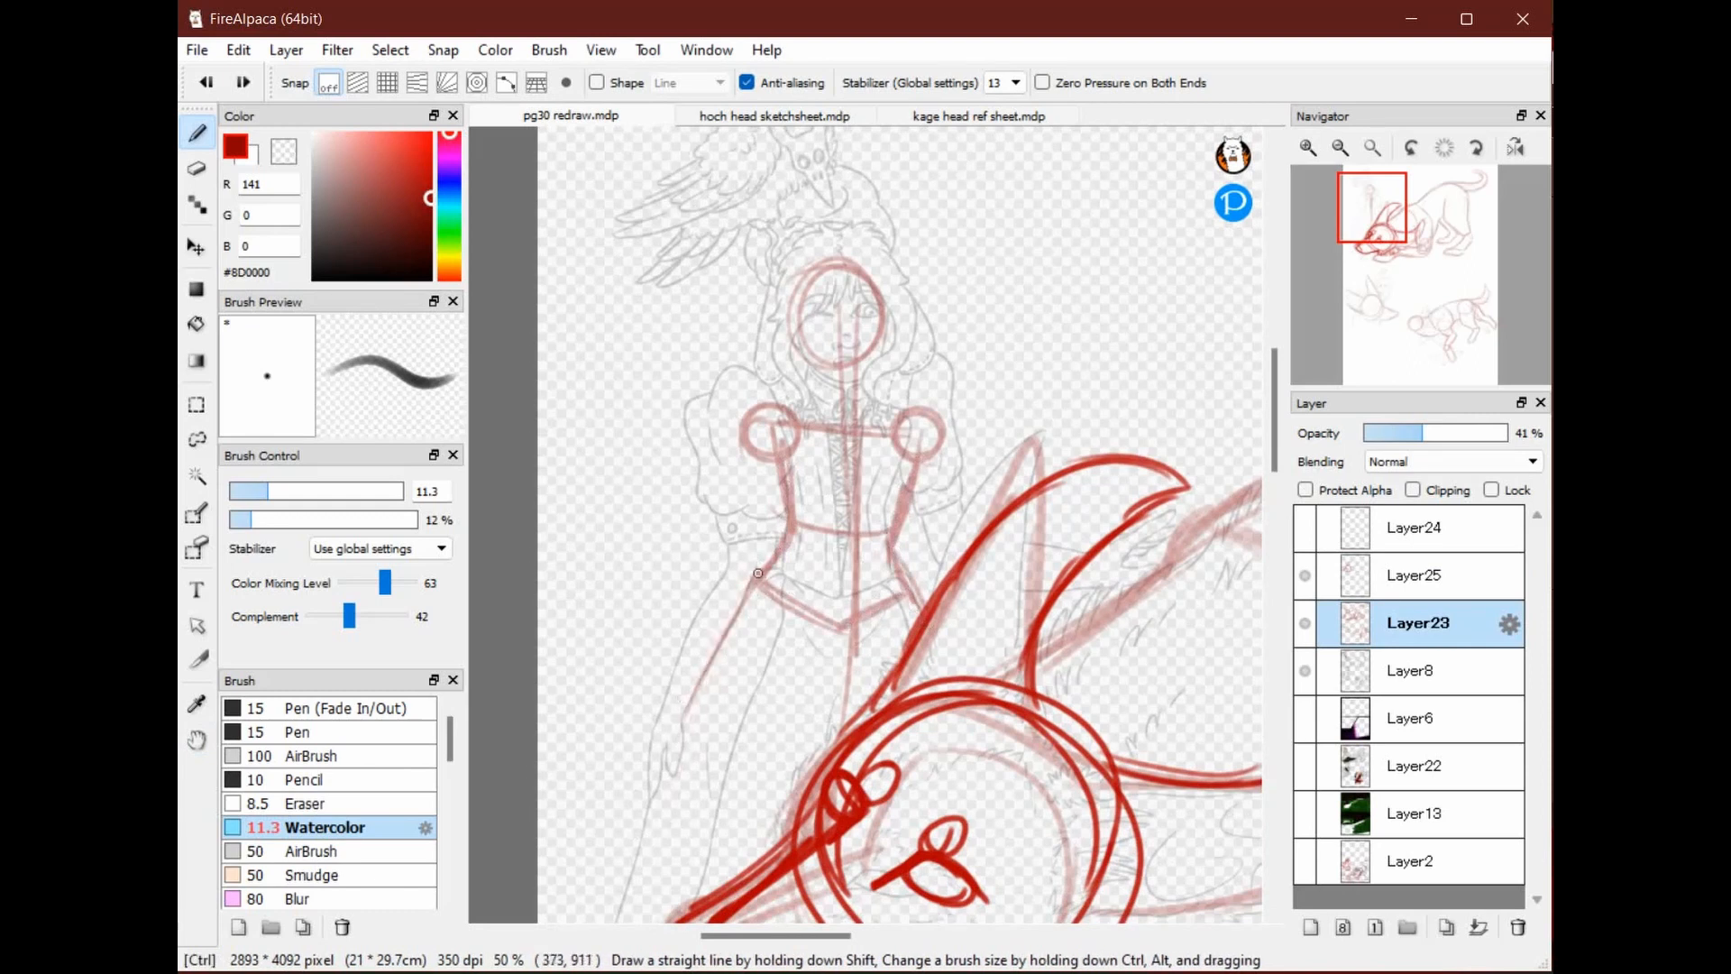
key(ctrl+z)
Sketch the skirt's long outer edge from the hip down and rough in its hem beside the wolf's snout
mouse_move(761, 576)
mouse_down()
mouse_move(719, 600)
mouse_move(641, 752)
mouse_move(701, 624)
mouse_move(598, 889)
mouse_up()
key(space)
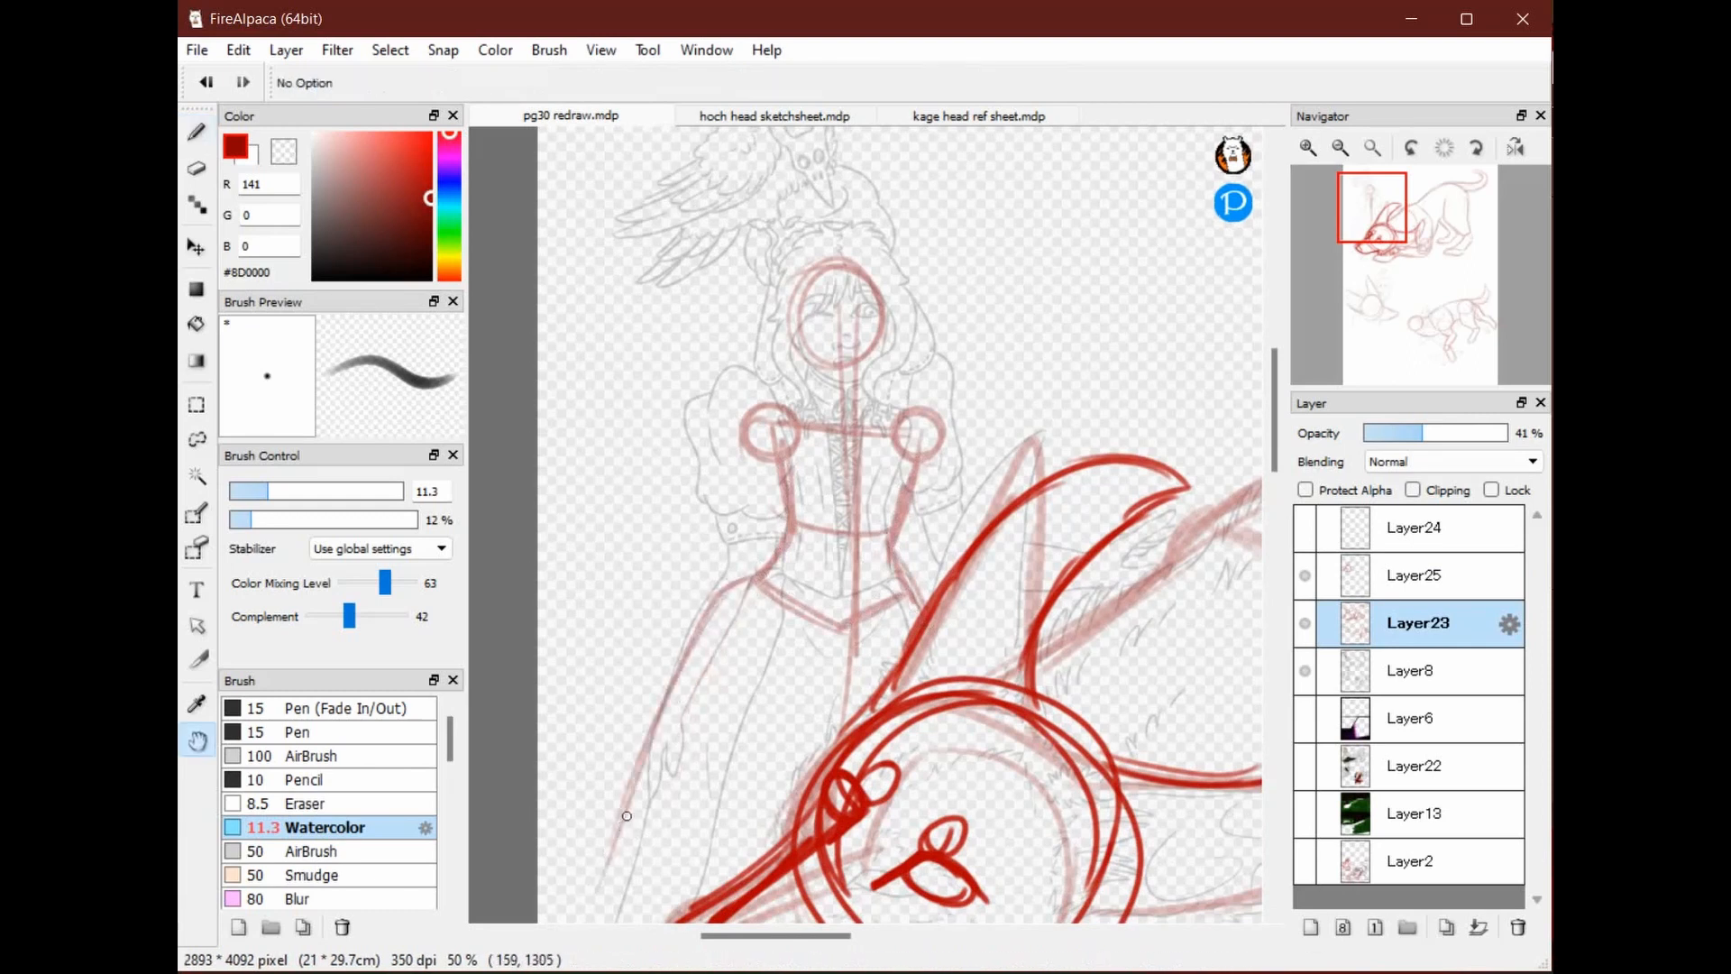
drag(626, 816, 650, 528)
key(space)
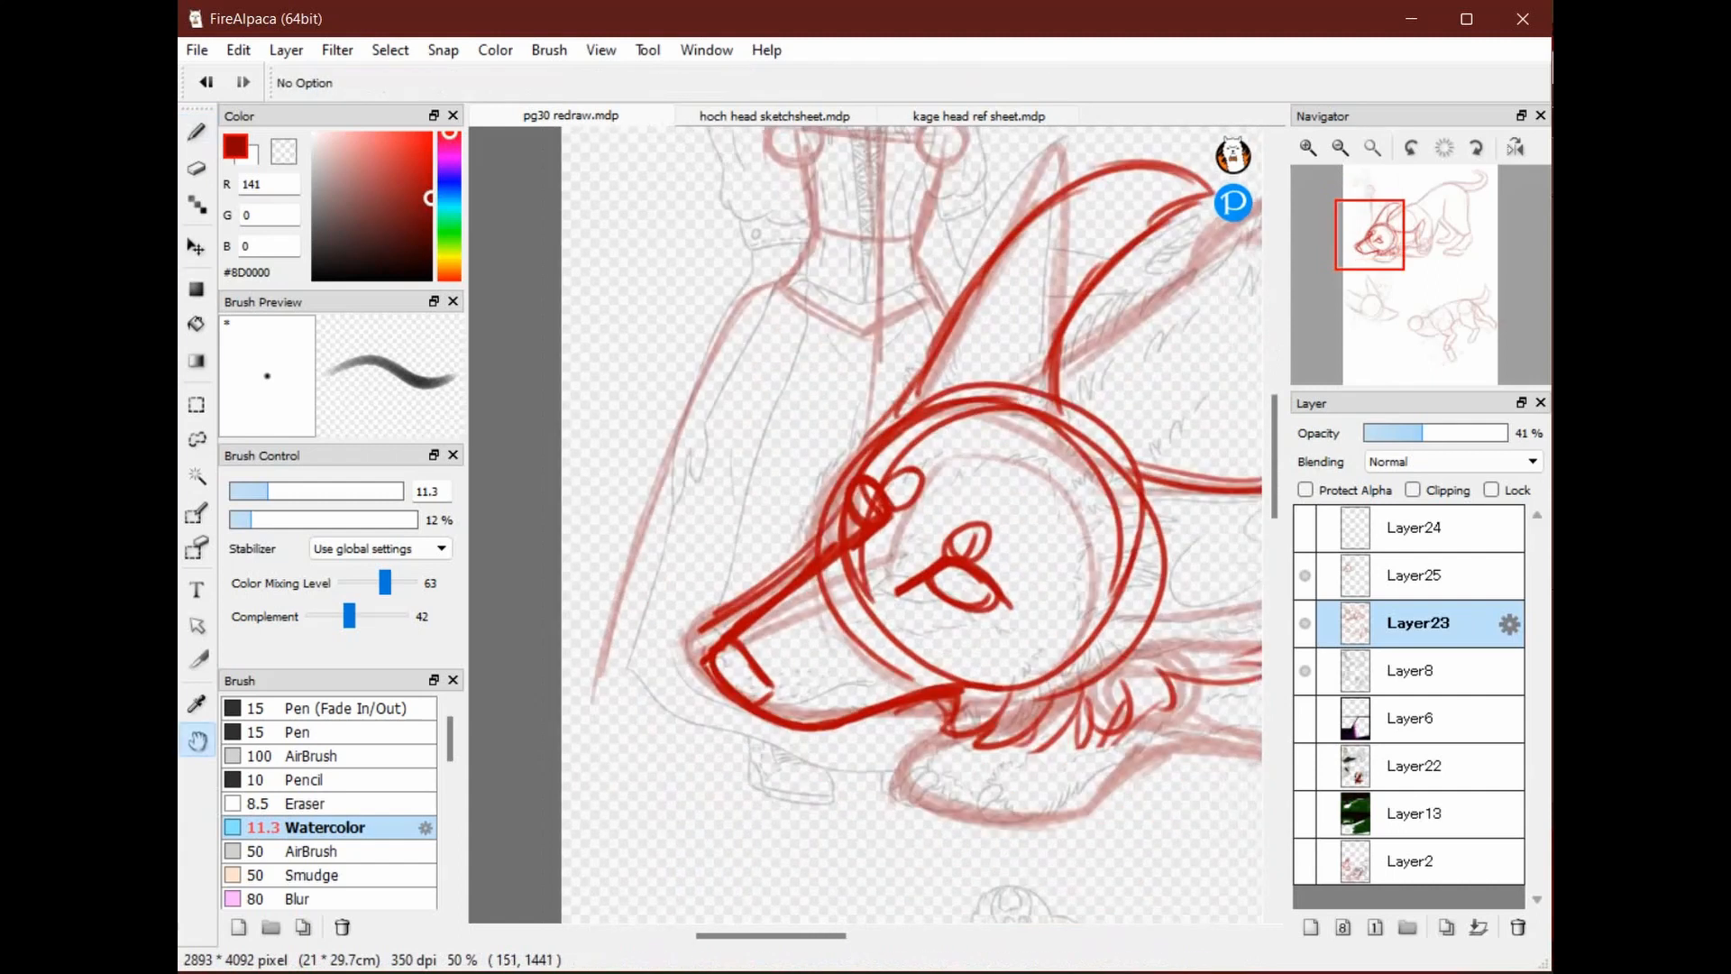
drag(631, 594, 584, 727)
mouse_move(605, 656)
mouse_down()
mouse_move(663, 736)
mouse_move(645, 740)
mouse_up()
mouse_move(601, 696)
mouse_down()
mouse_move(629, 736)
mouse_move(665, 749)
mouse_move(703, 630)
mouse_up()
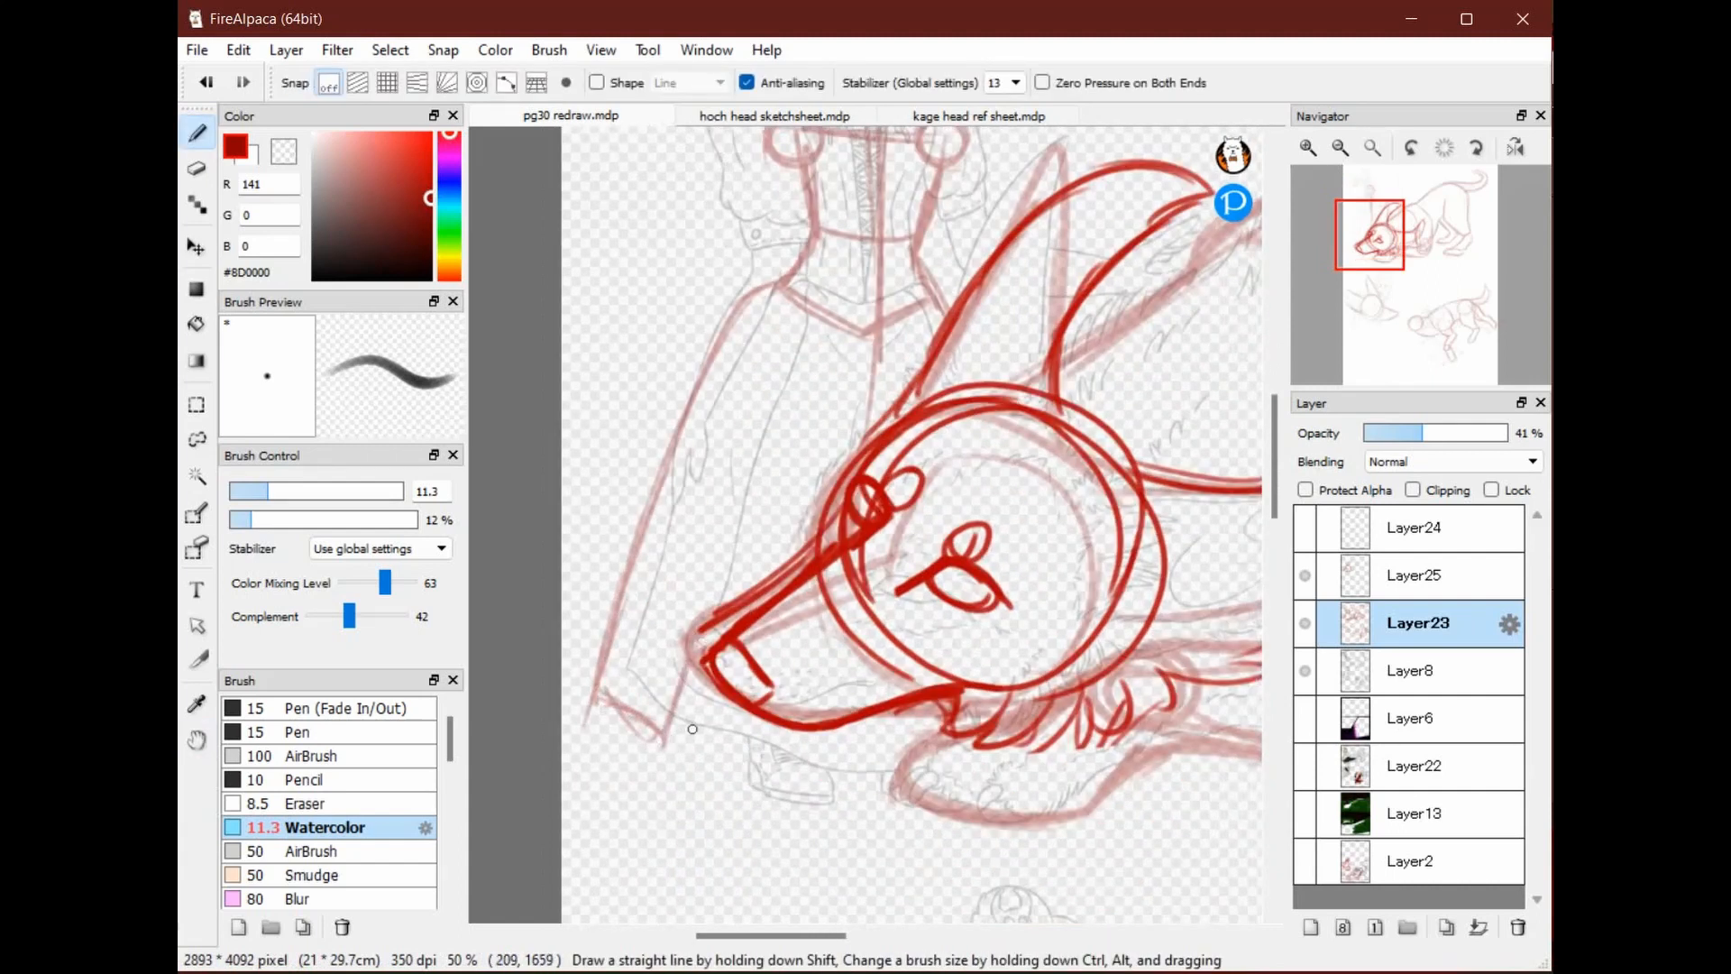
key(e)
mouse_move(641, 765)
mouse_down()
mouse_move(597, 720)
mouse_move(671, 743)
mouse_move(641, 720)
mouse_move(670, 708)
mouse_move(706, 723)
mouse_move(697, 747)
mouse_move(730, 773)
mouse_move(798, 751)
mouse_move(897, 781)
mouse_up()
key(b)
Add an inner fold line down the girl's skirt, running from the hip towards the wolf's snout
key(space)
mouse_move(747, 415)
mouse_down()
mouse_move(786, 393)
mouse_move(741, 576)
mouse_move(751, 490)
mouse_up()
drag(797, 366, 691, 651)
key(space)
drag(762, 487, 745, 618)
Choose the soft eraser at size 35 and erase the V-shaped lower edge of the hips
click(196, 168)
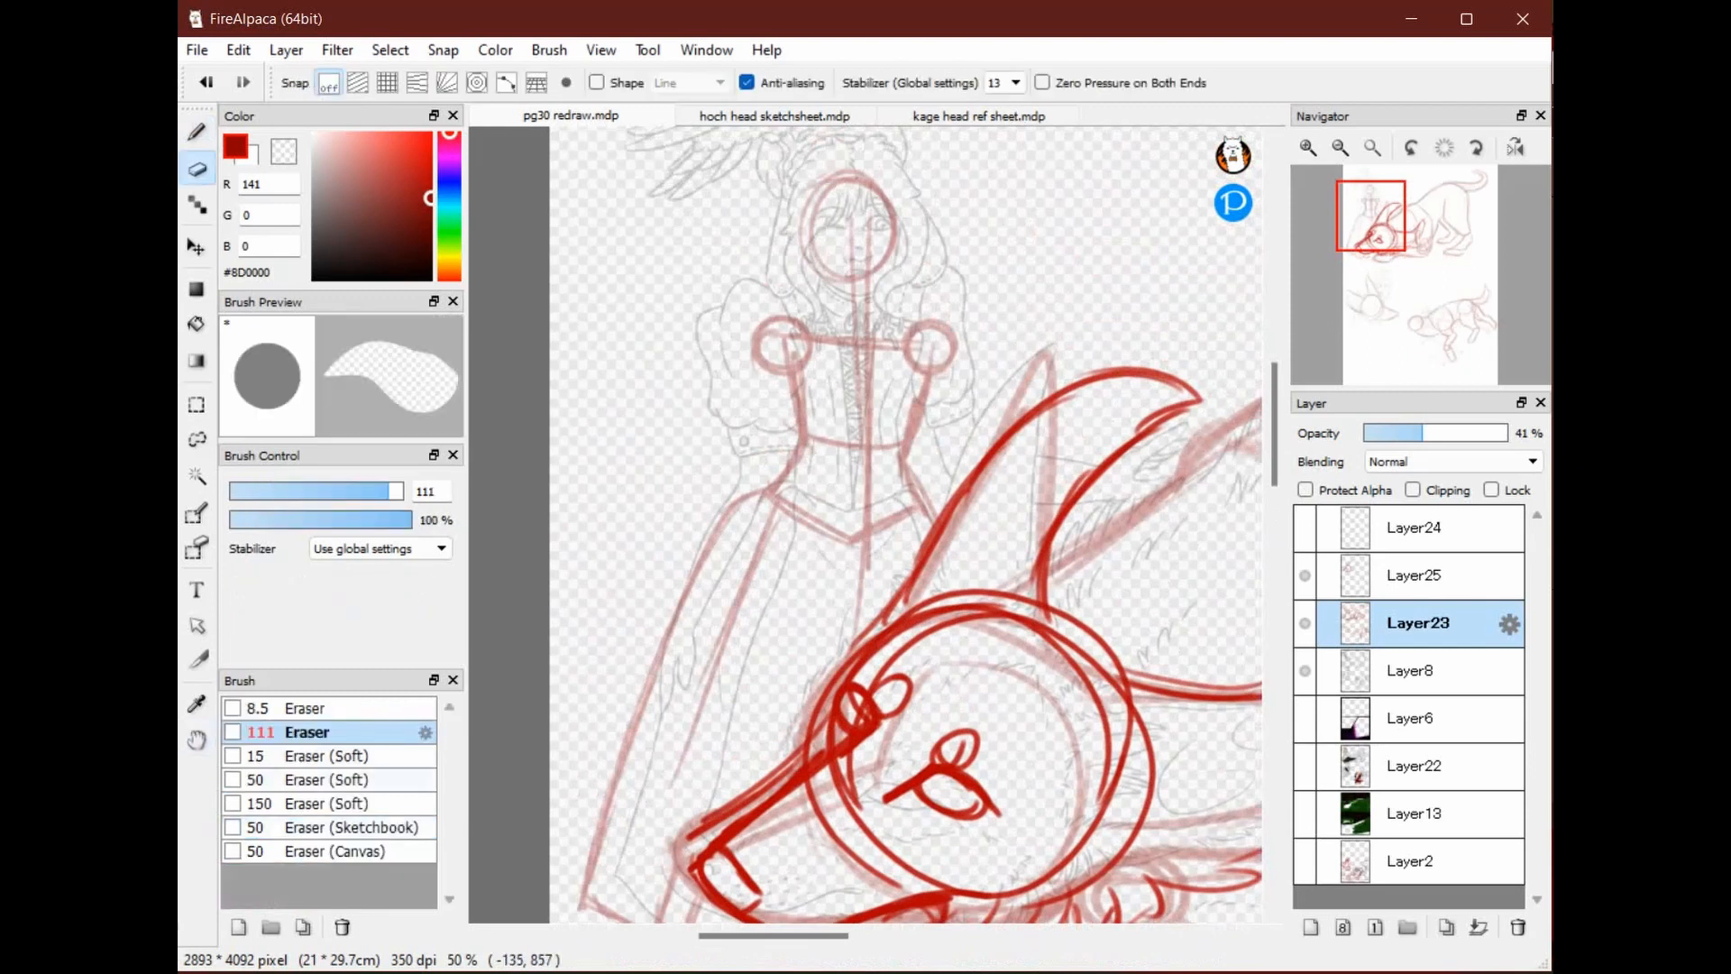
click(326, 780)
click(327, 757)
drag(290, 491, 336, 491)
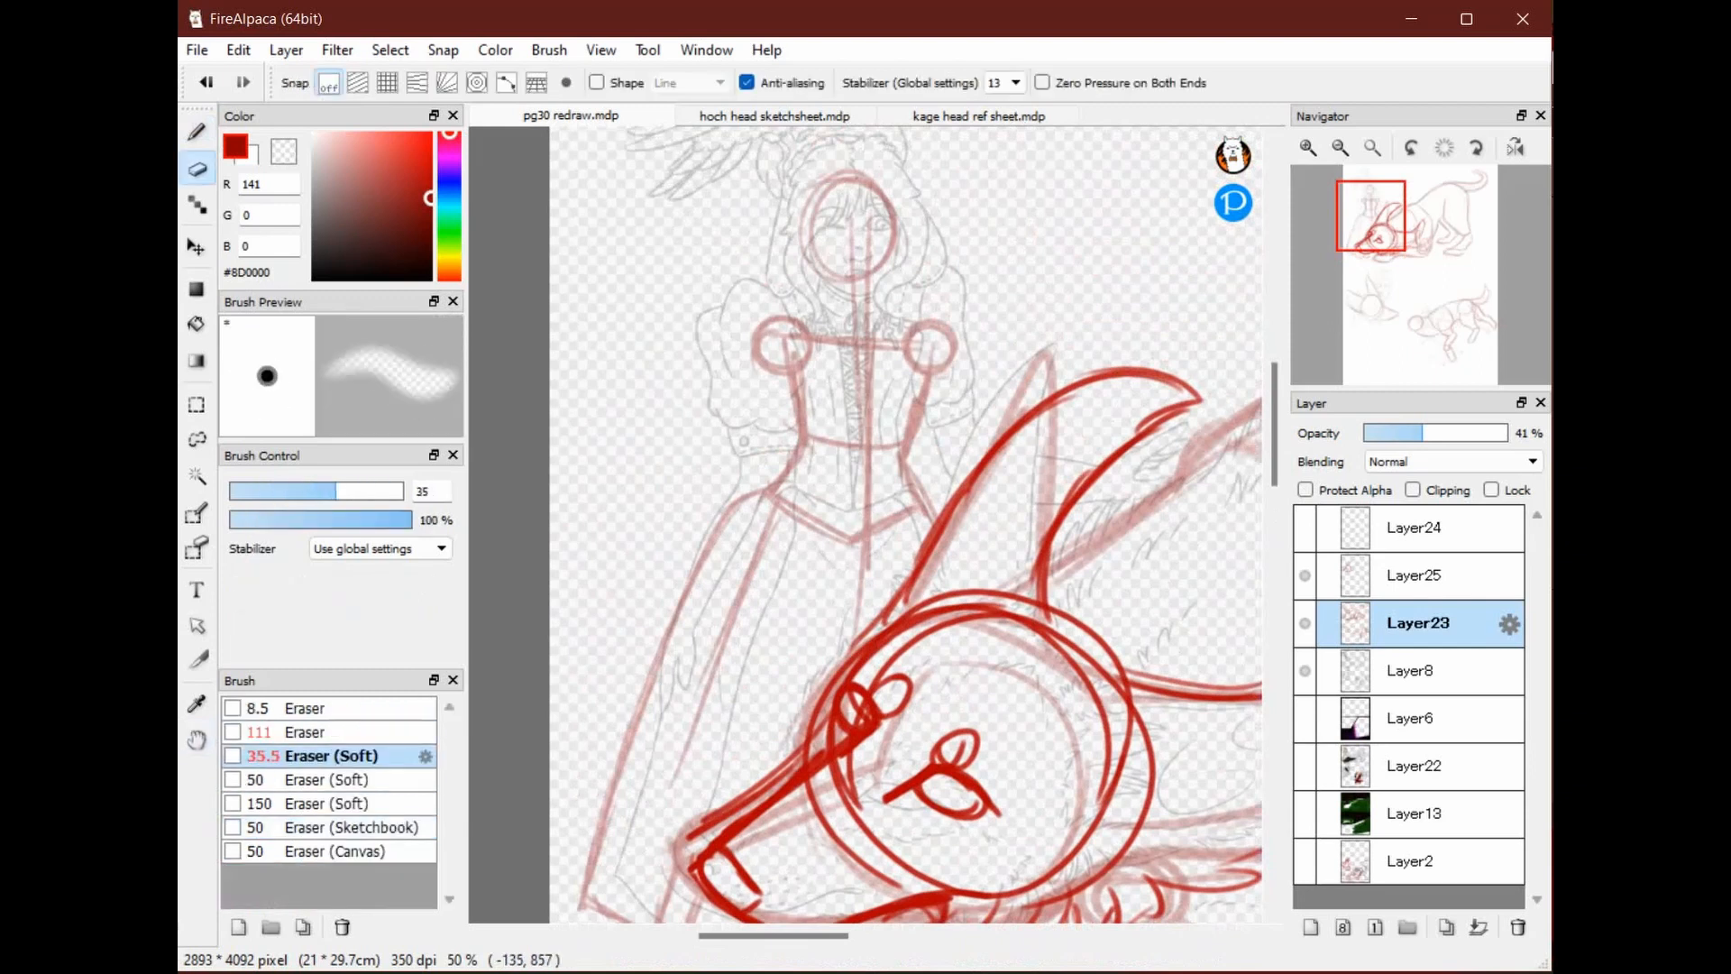
Try Layer8's opacity at 28% and lower it again to fade the line art
click(1413, 670)
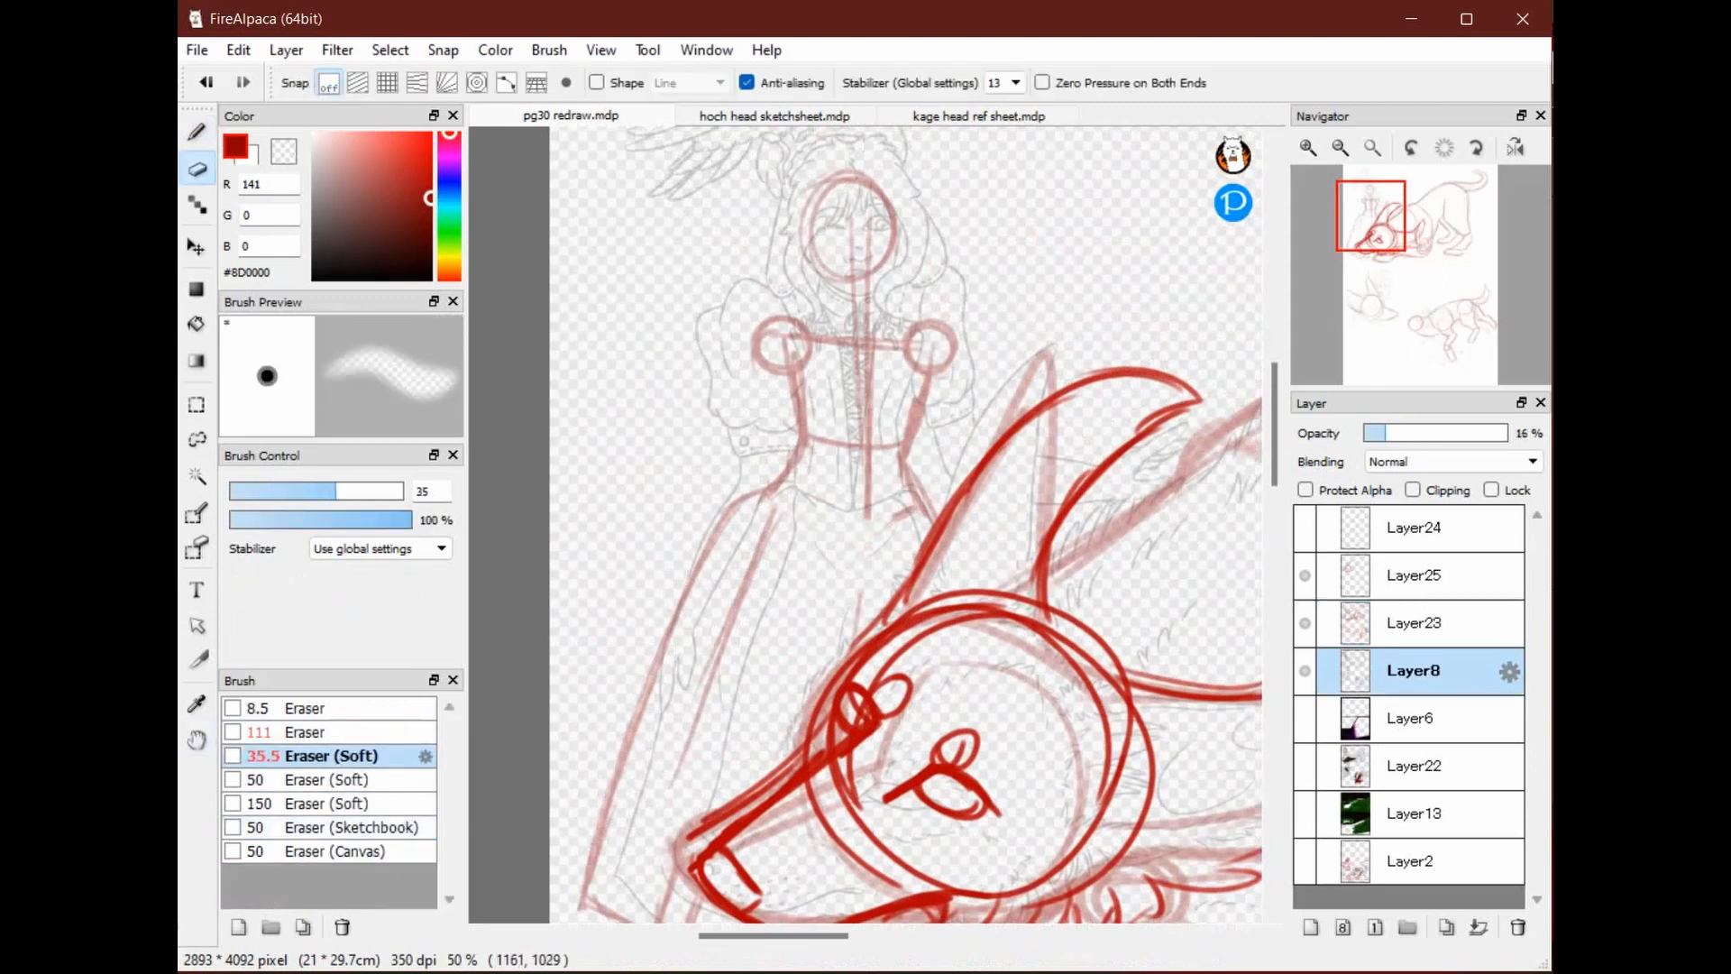
drag(1405, 433, 1404, 433)
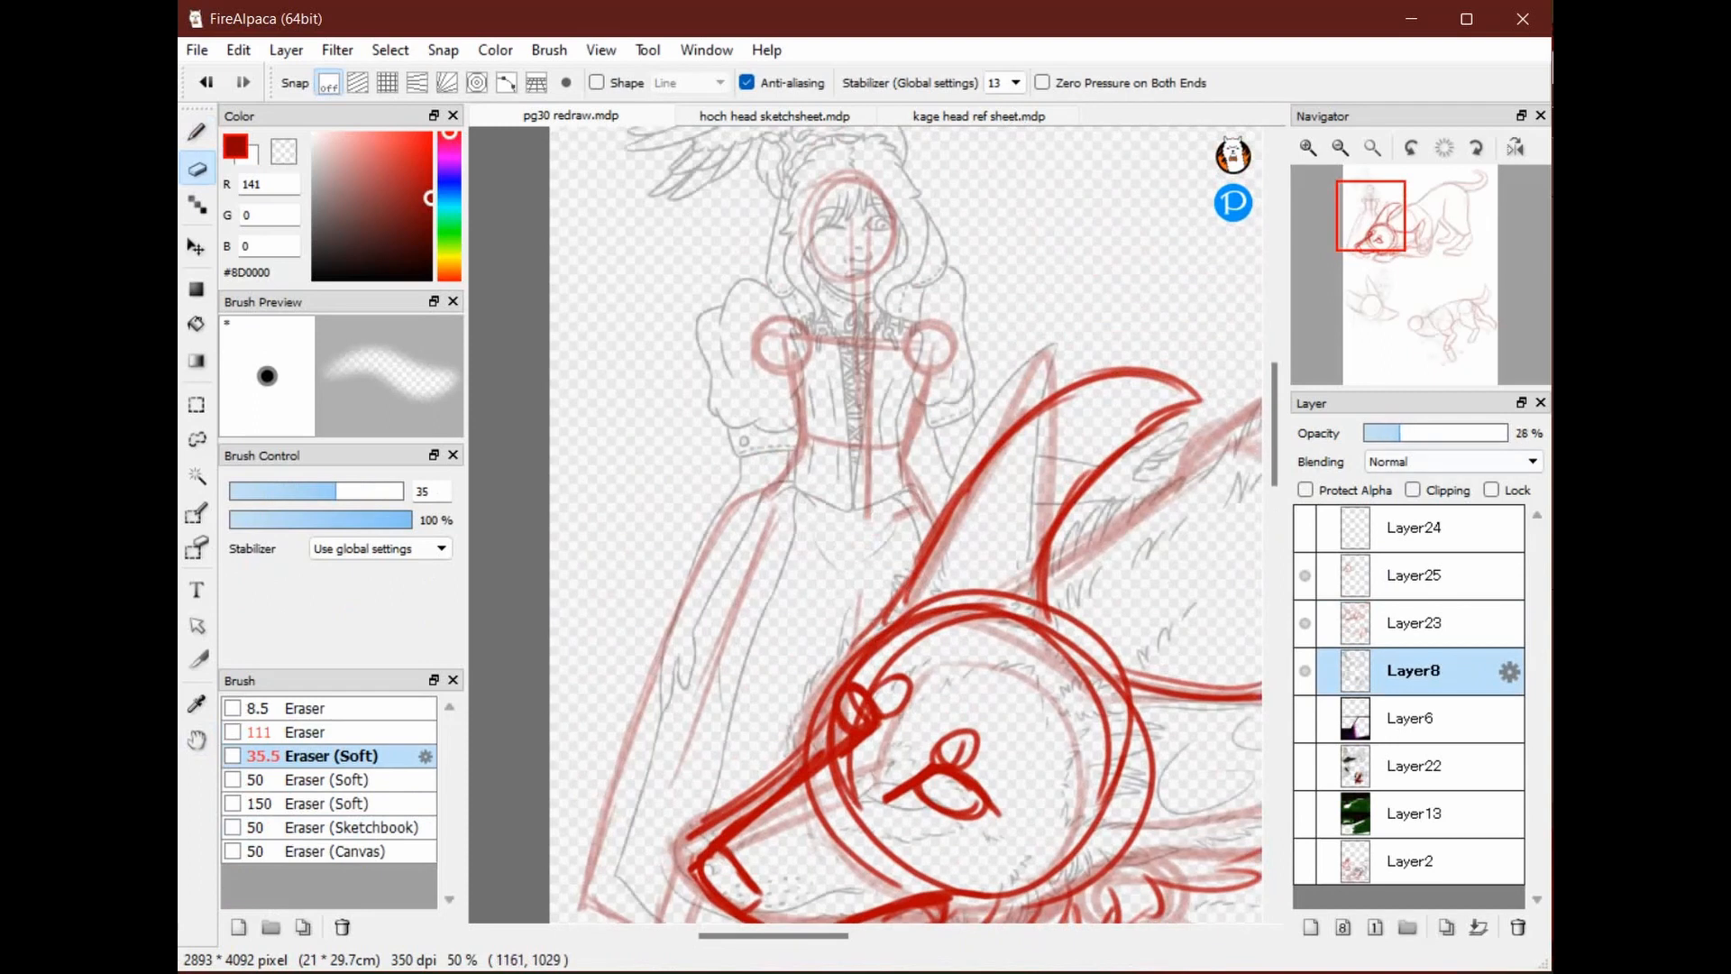
click(1386, 434)
Select Layer23 and toggle it off and on to compare the body construction with the line art
click(1434, 623)
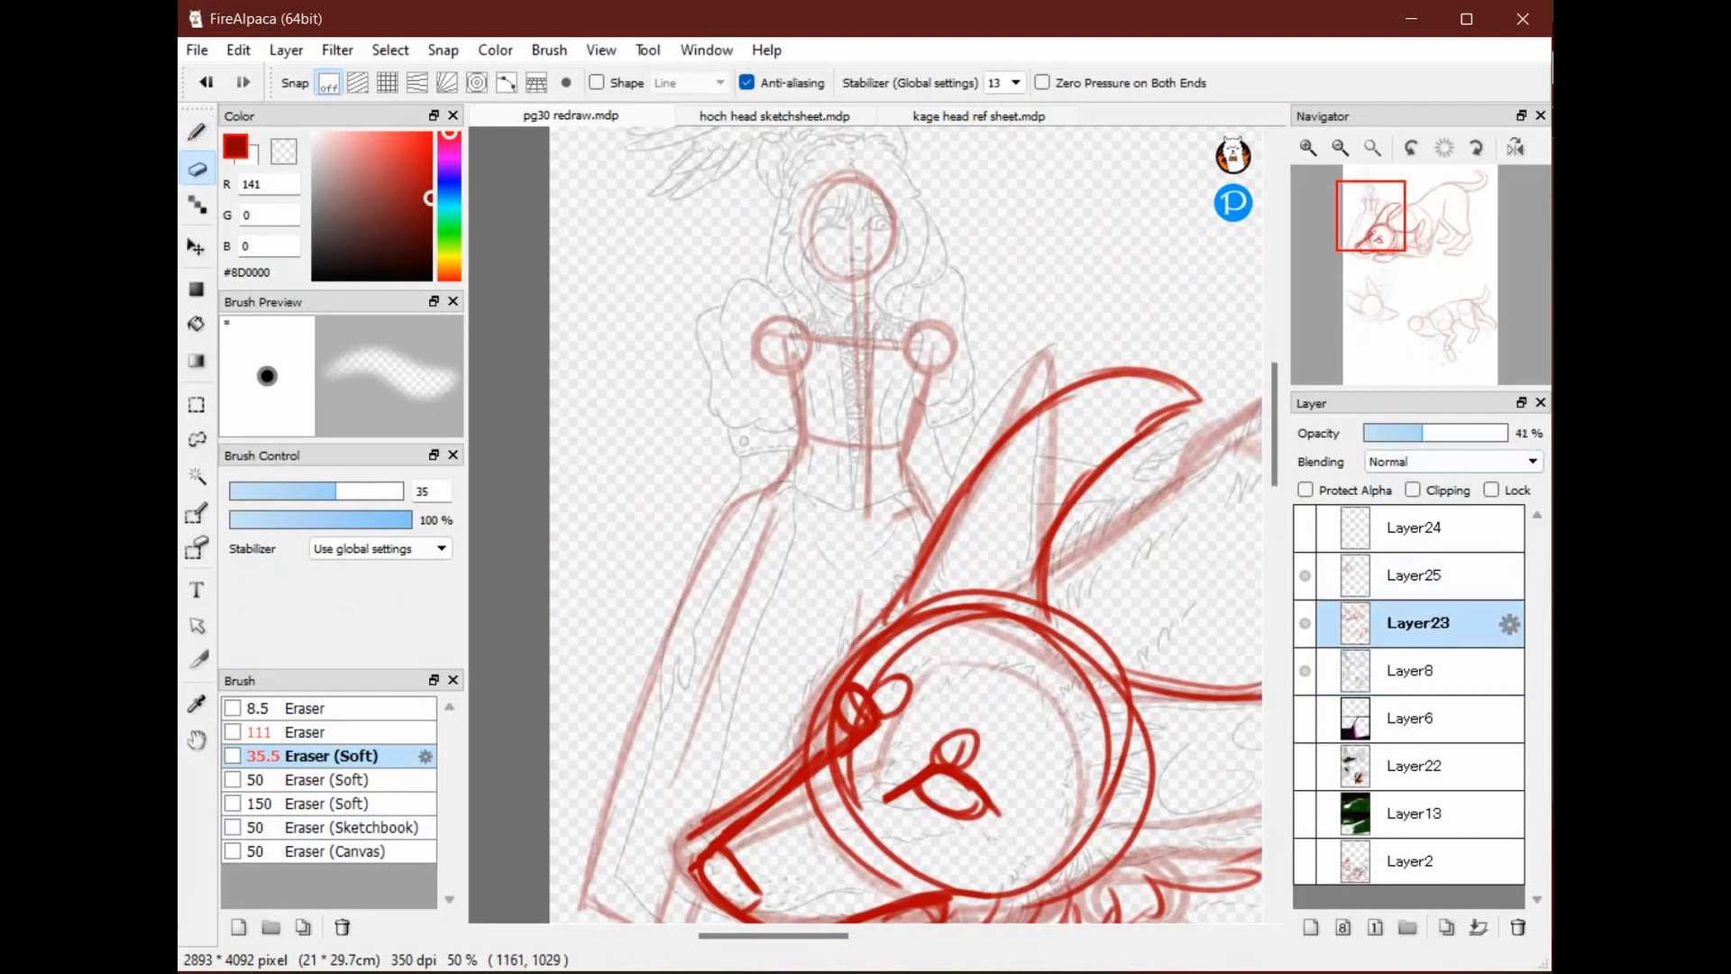
click(1305, 623)
click(1305, 624)
click(1305, 623)
click(1305, 623)
With the Watercolor brush, sketch a rounded hip curve across the top of the girl's skirt
key(space)
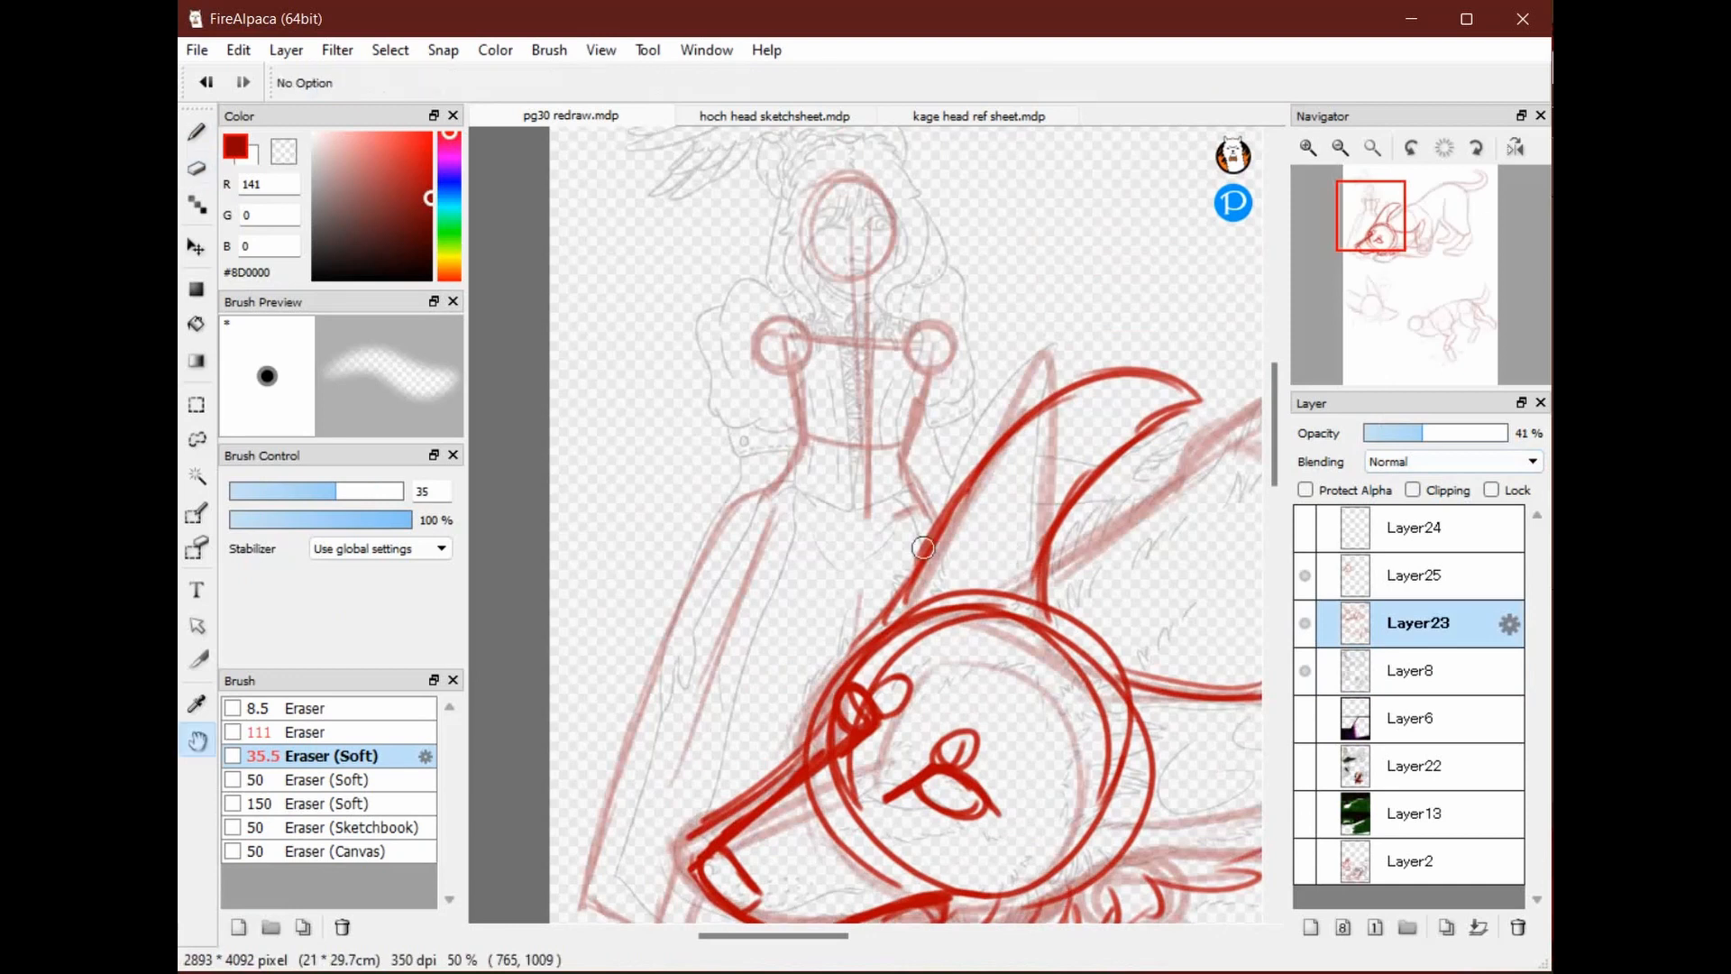
drag(923, 548, 905, 570)
key(b)
mouse_move(741, 515)
mouse_down()
mouse_move(822, 562)
mouse_move(892, 559)
mouse_up()
drag(824, 554, 923, 533)
mouse_move(902, 499)
mouse_down()
mouse_move(921, 532)
mouse_move(781, 501)
mouse_up()
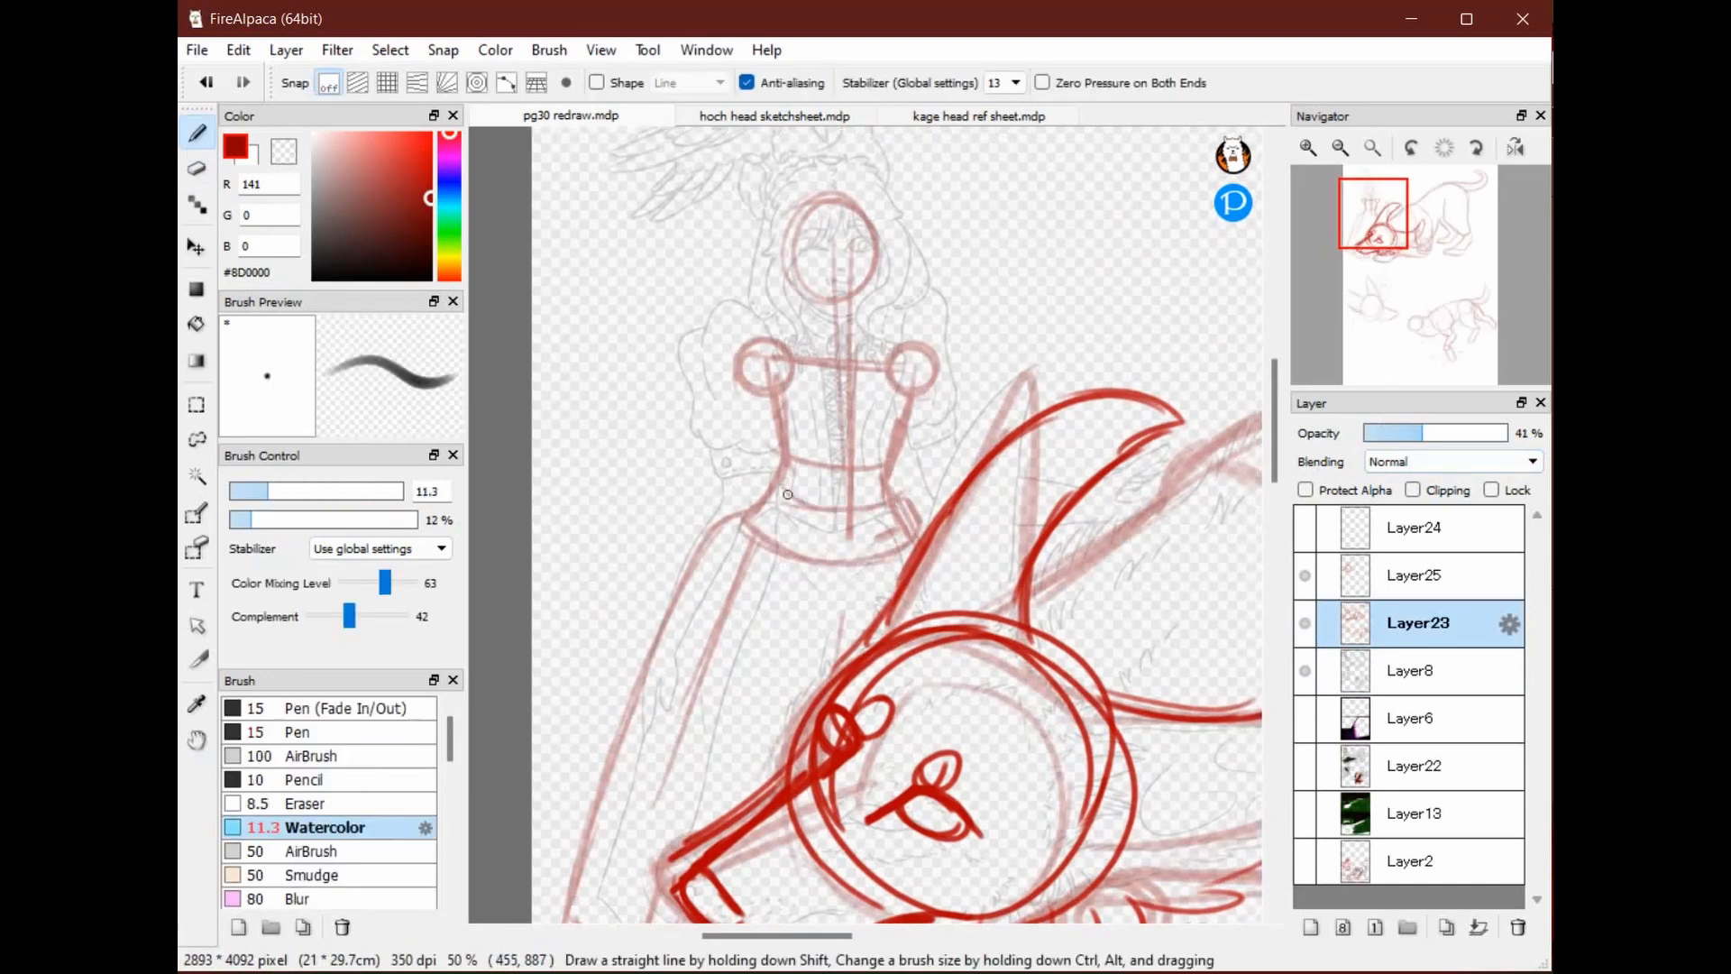
key(space)
drag(775, 371, 779, 501)
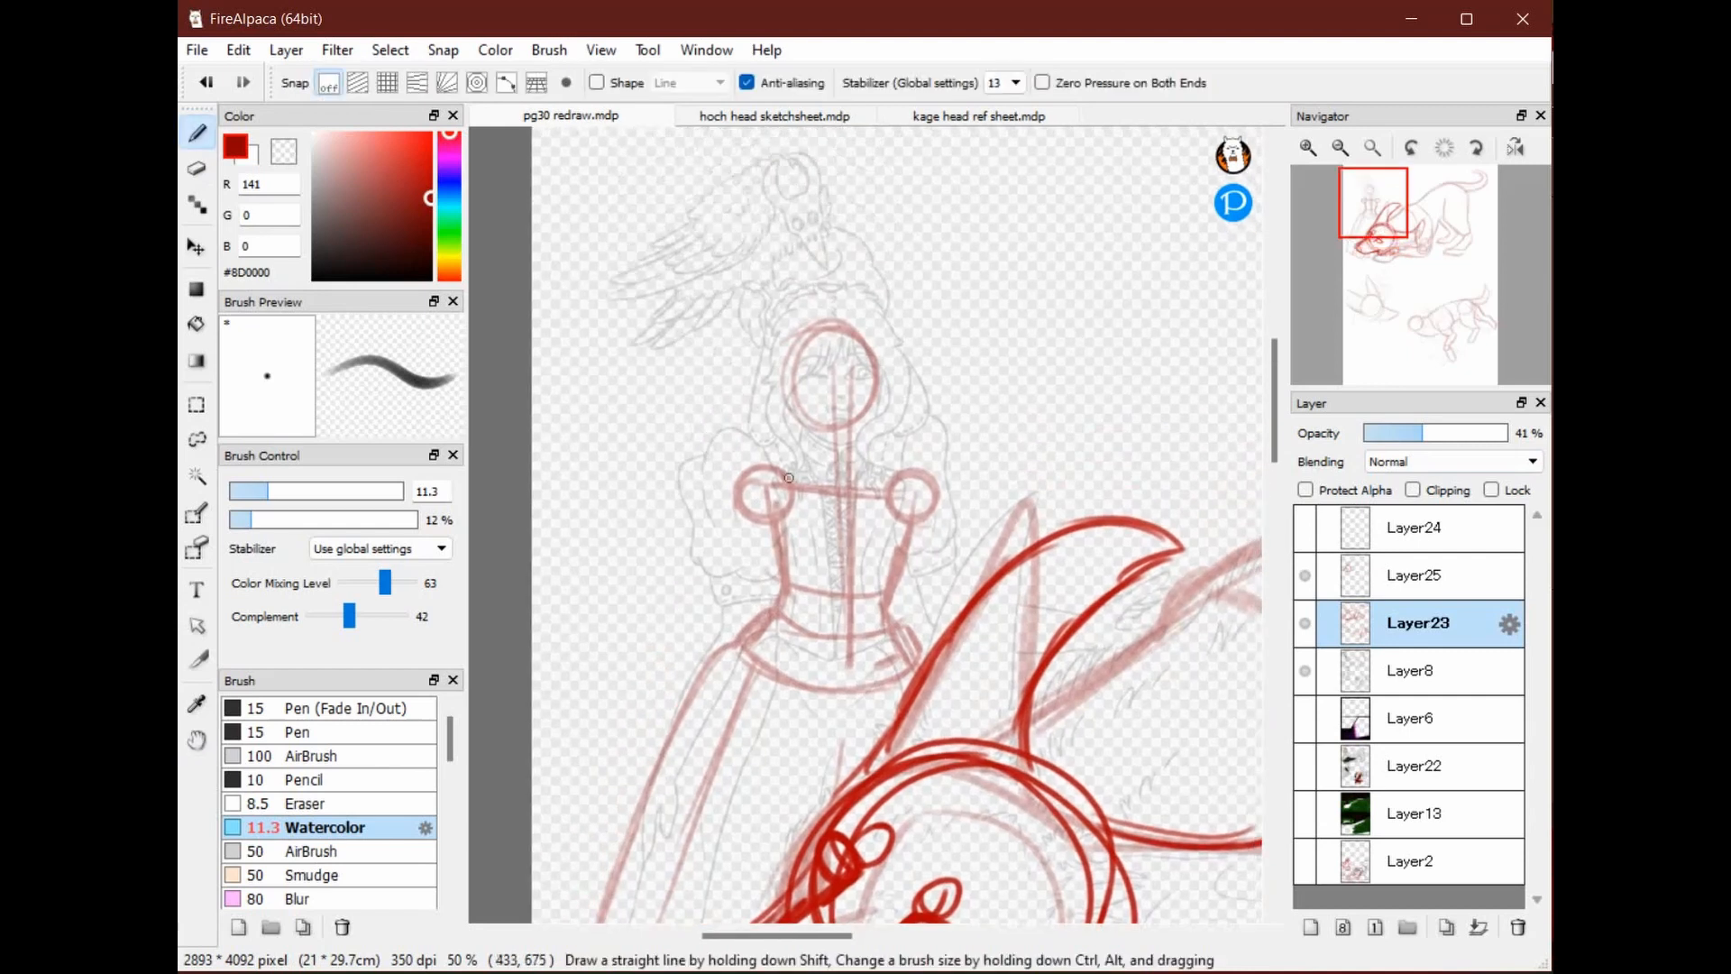
Sketch the outlines of the puffed sleeves on both of the girl's arms, ending in cuffs at the elbows
mouse_move(892, 480)
mouse_down()
mouse_move(929, 521)
mouse_move(947, 487)
mouse_move(979, 591)
mouse_move(930, 599)
mouse_up()
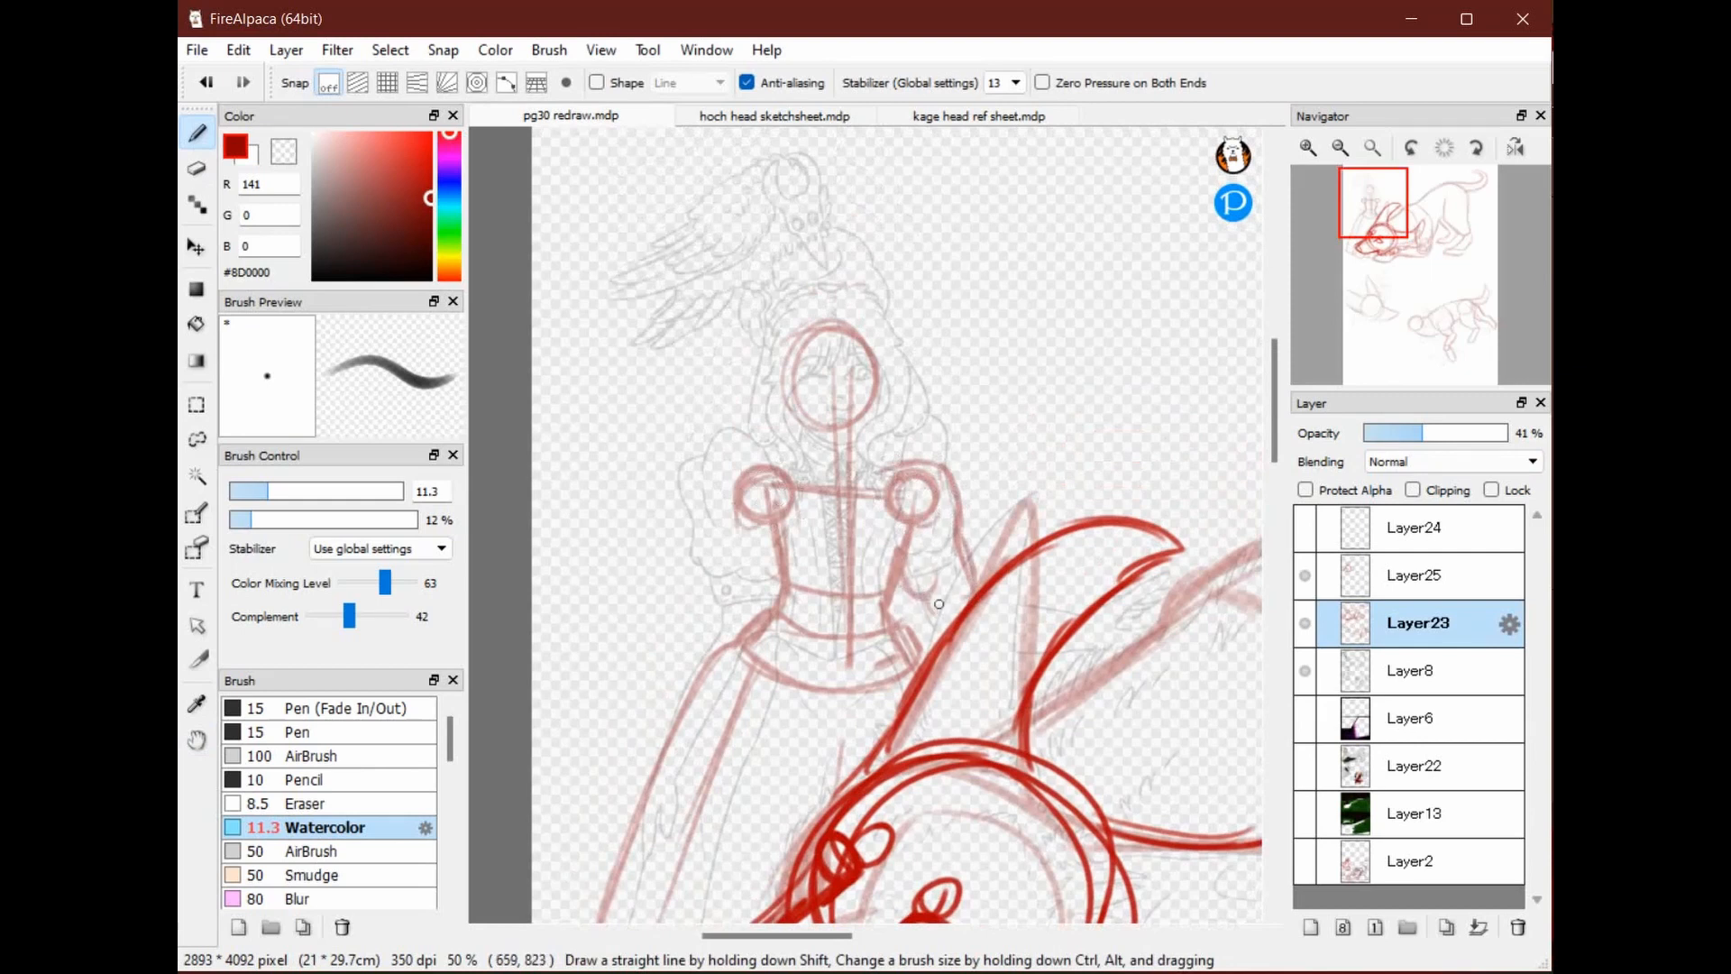
mouse_move(784, 469)
mouse_down()
mouse_move(856, 455)
mouse_move(792, 491)
mouse_move(774, 537)
mouse_up()
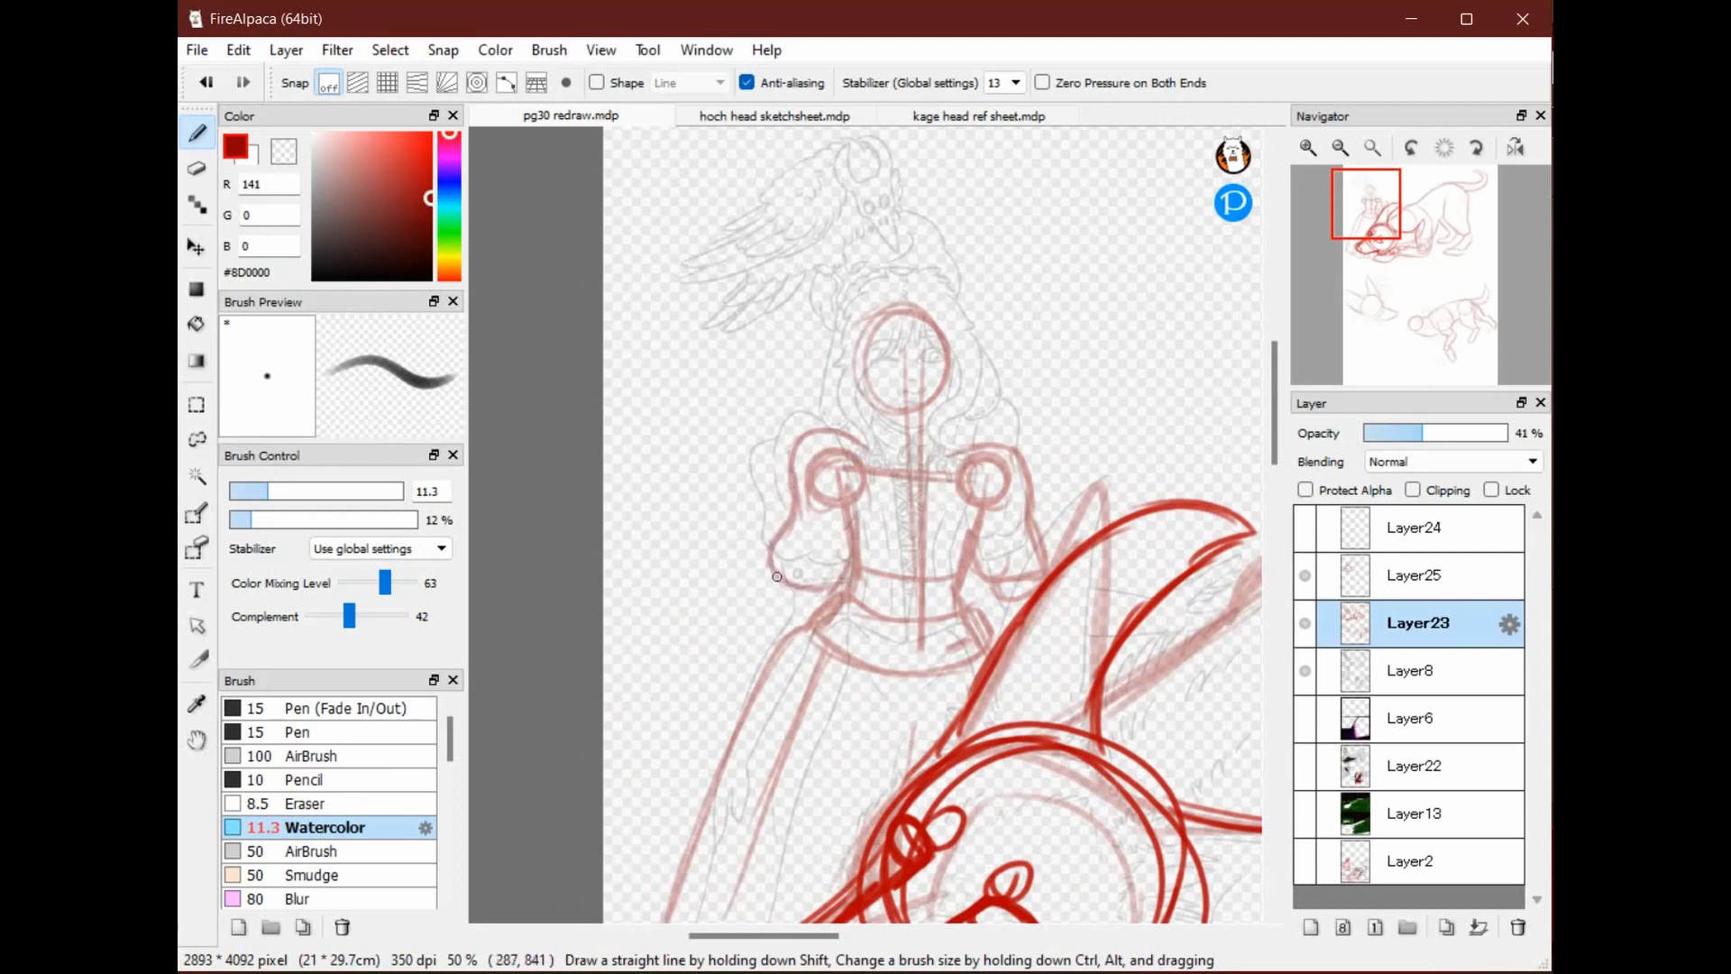
drag(769, 590, 829, 607)
Erase the shoulder circle on the arm away from the wolf and sketch the square neckline and chest band of the bodice
key(e)
mouse_move(834, 462)
mouse_down()
mouse_move(816, 505)
mouse_move(848, 478)
mouse_move(815, 488)
mouse_move(846, 539)
mouse_move(869, 448)
mouse_move(865, 511)
mouse_move(947, 520)
mouse_move(931, 514)
mouse_up()
key(b)
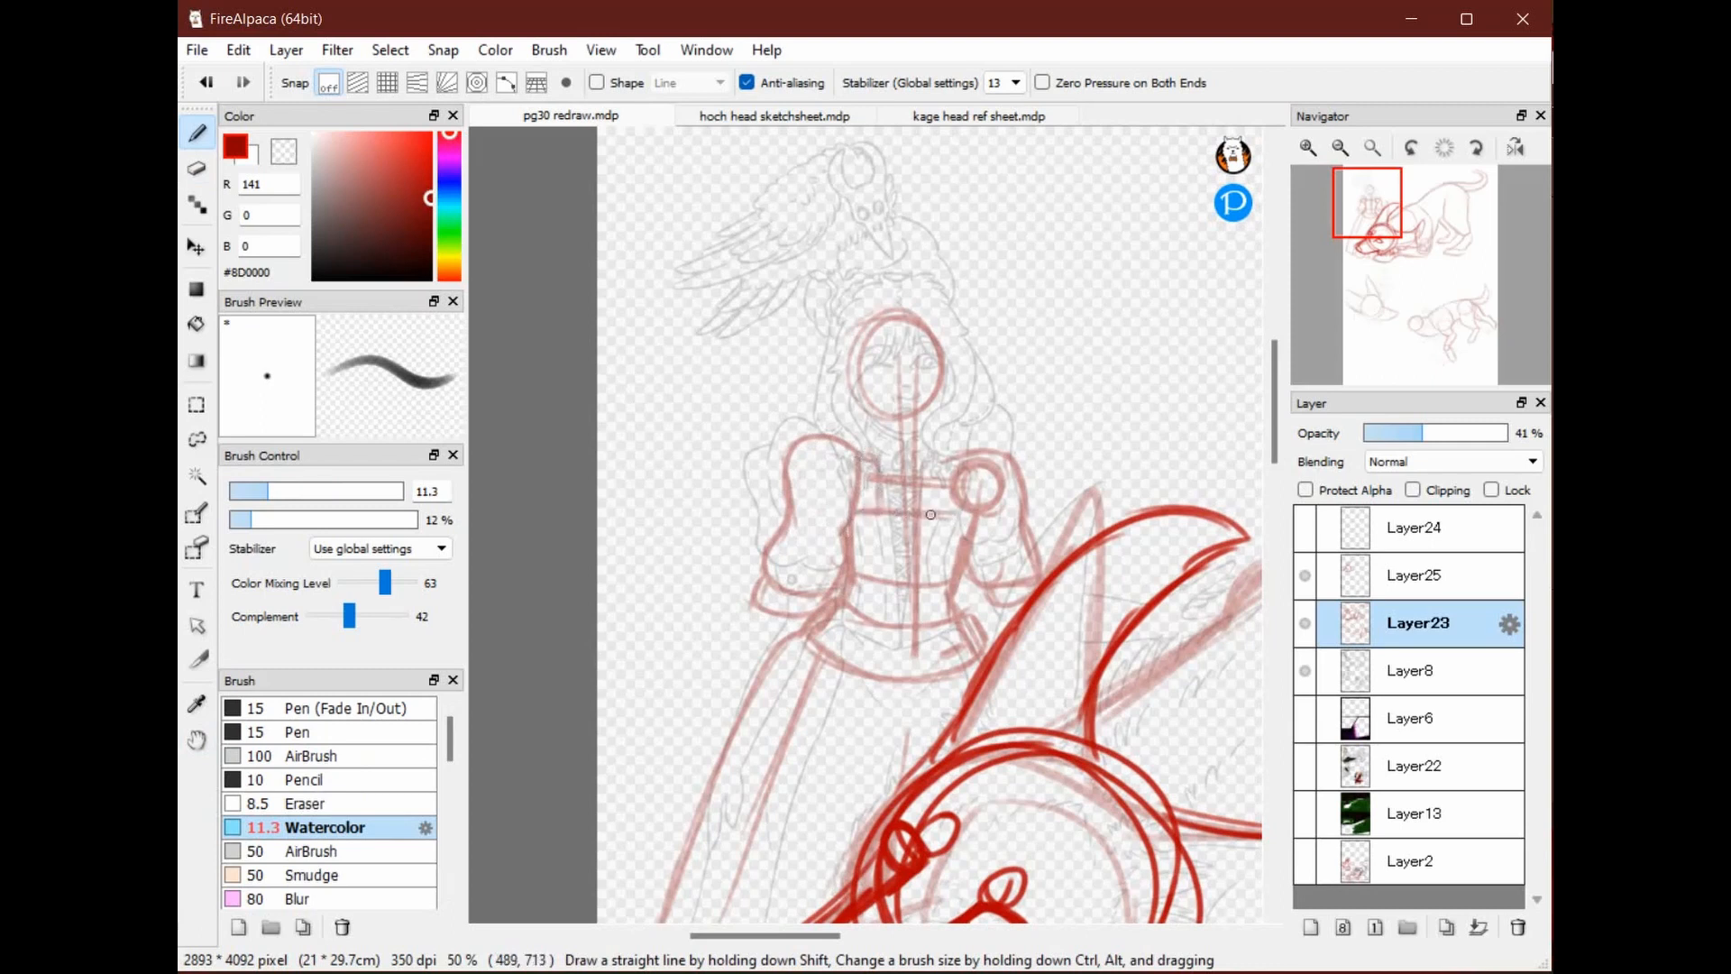
drag(974, 456, 962, 458)
key(space)
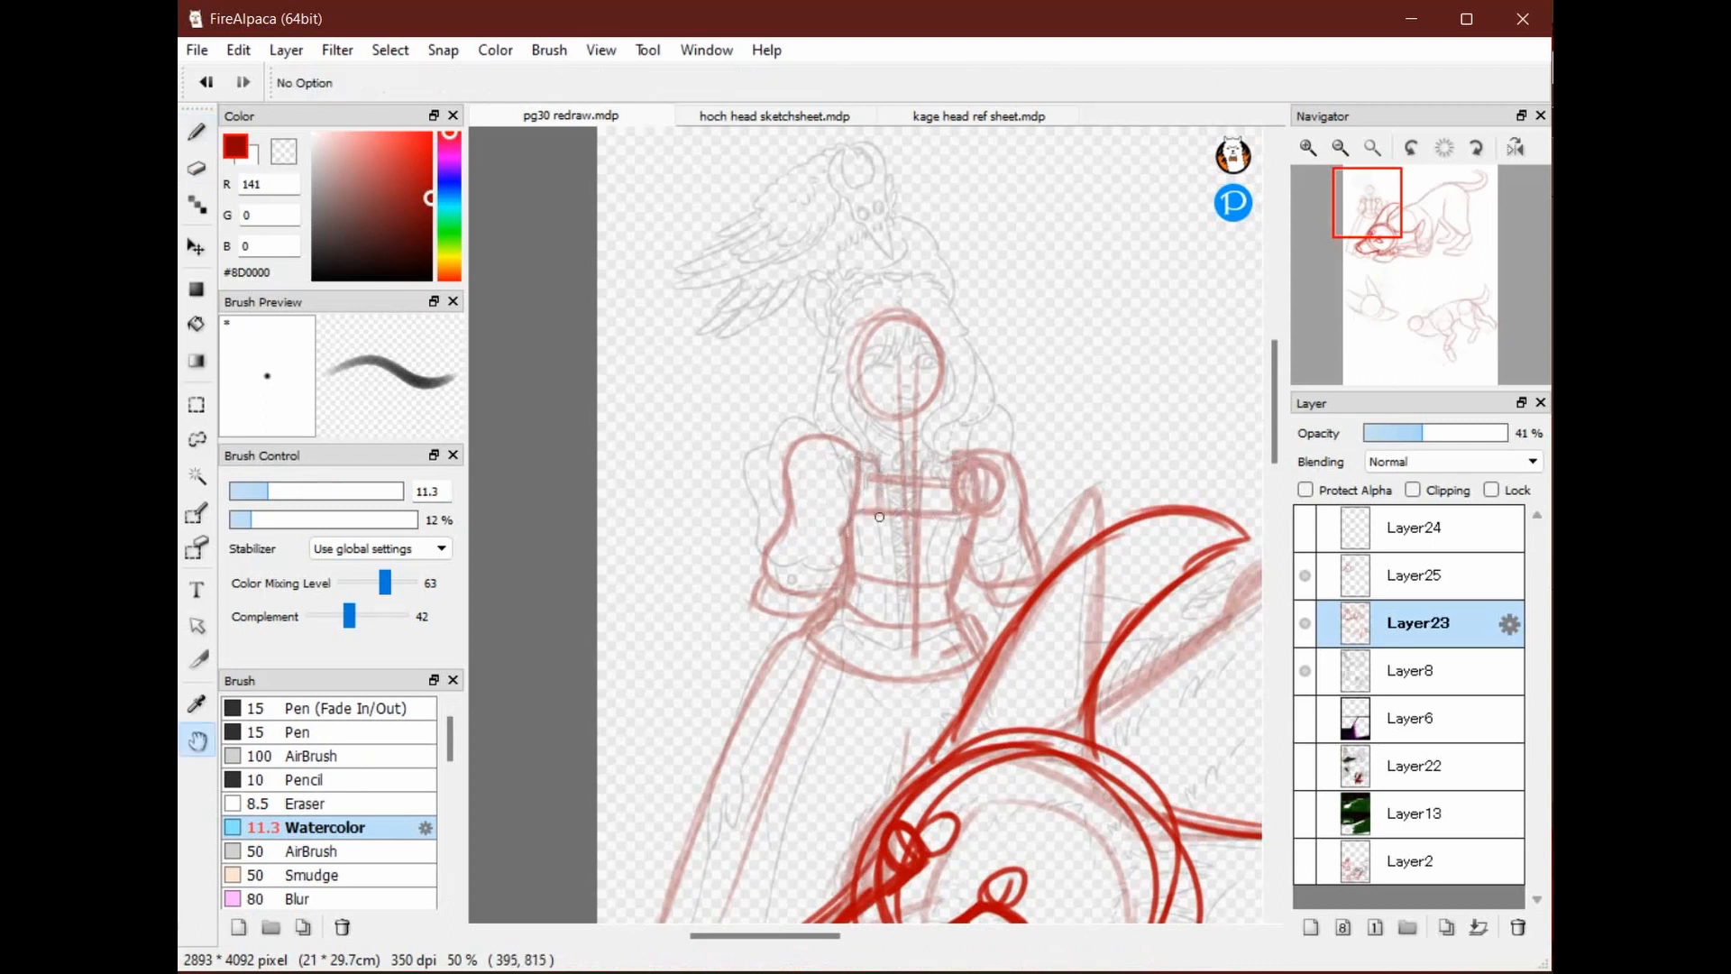
mouse_move(777, 738)
mouse_down()
mouse_move(764, 623)
mouse_move(769, 652)
mouse_up()
drag(753, 524, 692, 653)
drag(718, 591, 688, 673)
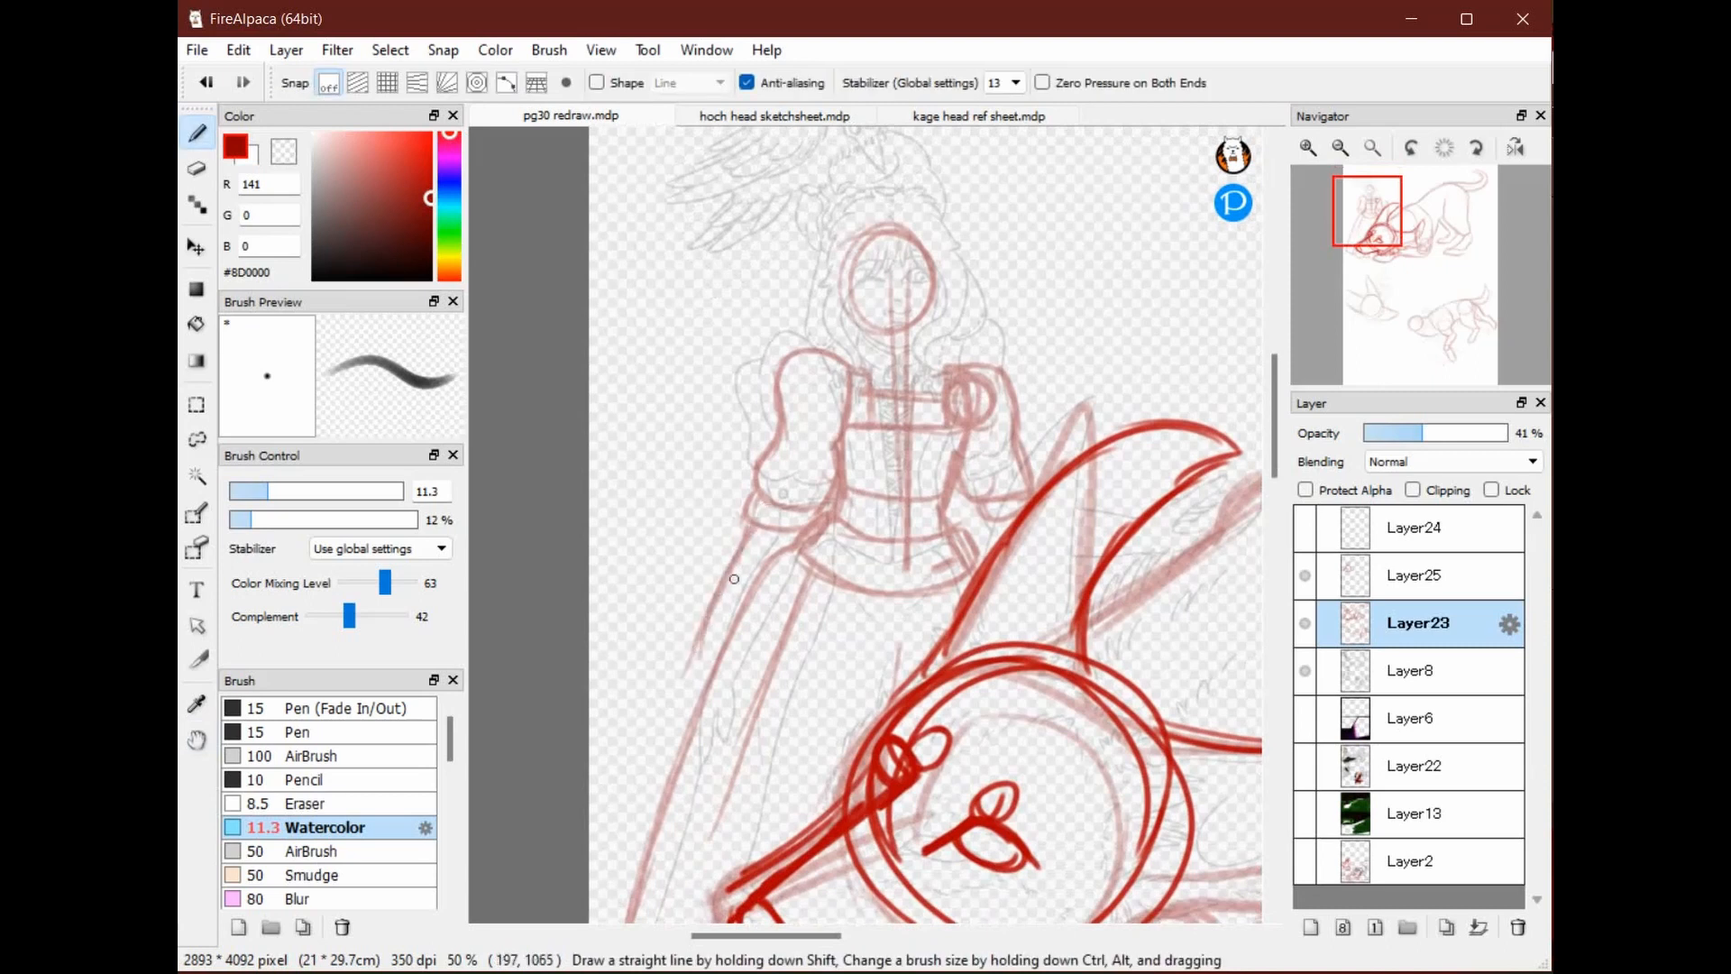
key(ctrl+z)
key(ctrl+z)
key(ctrl+z)
key(ctrl+z)
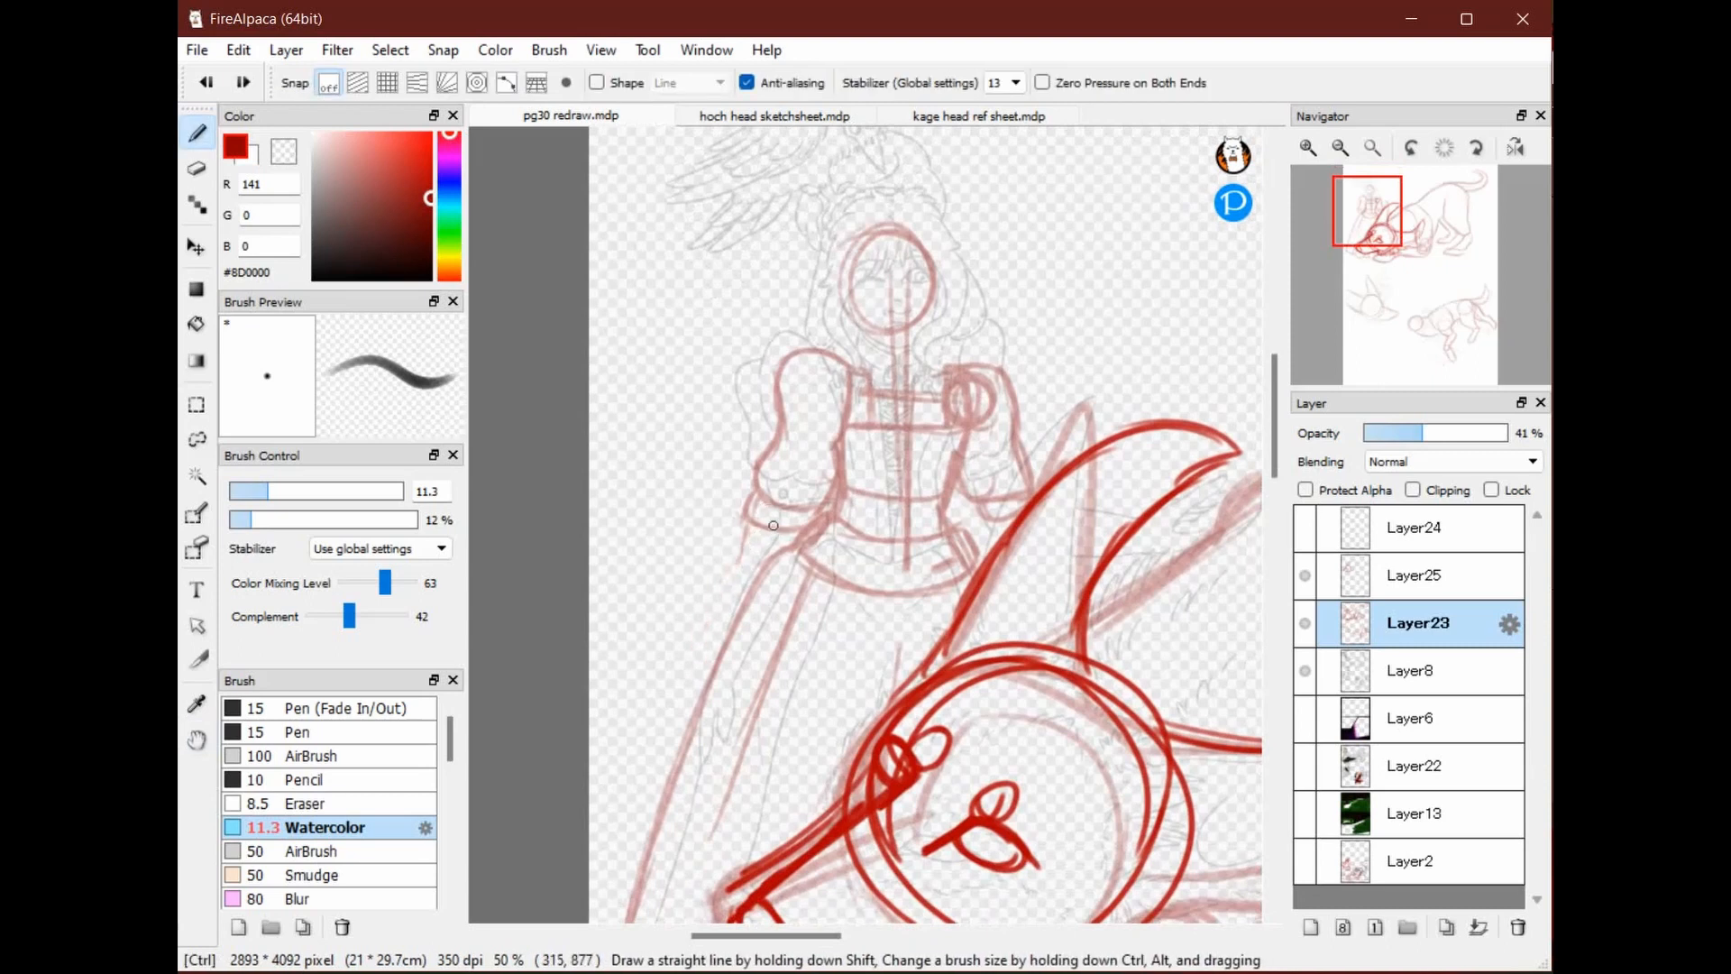
Sketch the elbow joint under the cuff, the forearm running down beside the skirt, and a circle for the palm
mouse_move(778, 530)
mouse_down()
mouse_move(772, 558)
mouse_move(781, 532)
mouse_up()
mouse_move(822, 420)
mouse_down()
mouse_move(781, 517)
mouse_move(704, 592)
mouse_move(673, 666)
mouse_move(697, 687)
mouse_move(669, 674)
mouse_move(678, 692)
mouse_move(632, 709)
mouse_up()
mouse_move(664, 678)
mouse_down()
mouse_move(640, 707)
mouse_move(695, 670)
mouse_up()
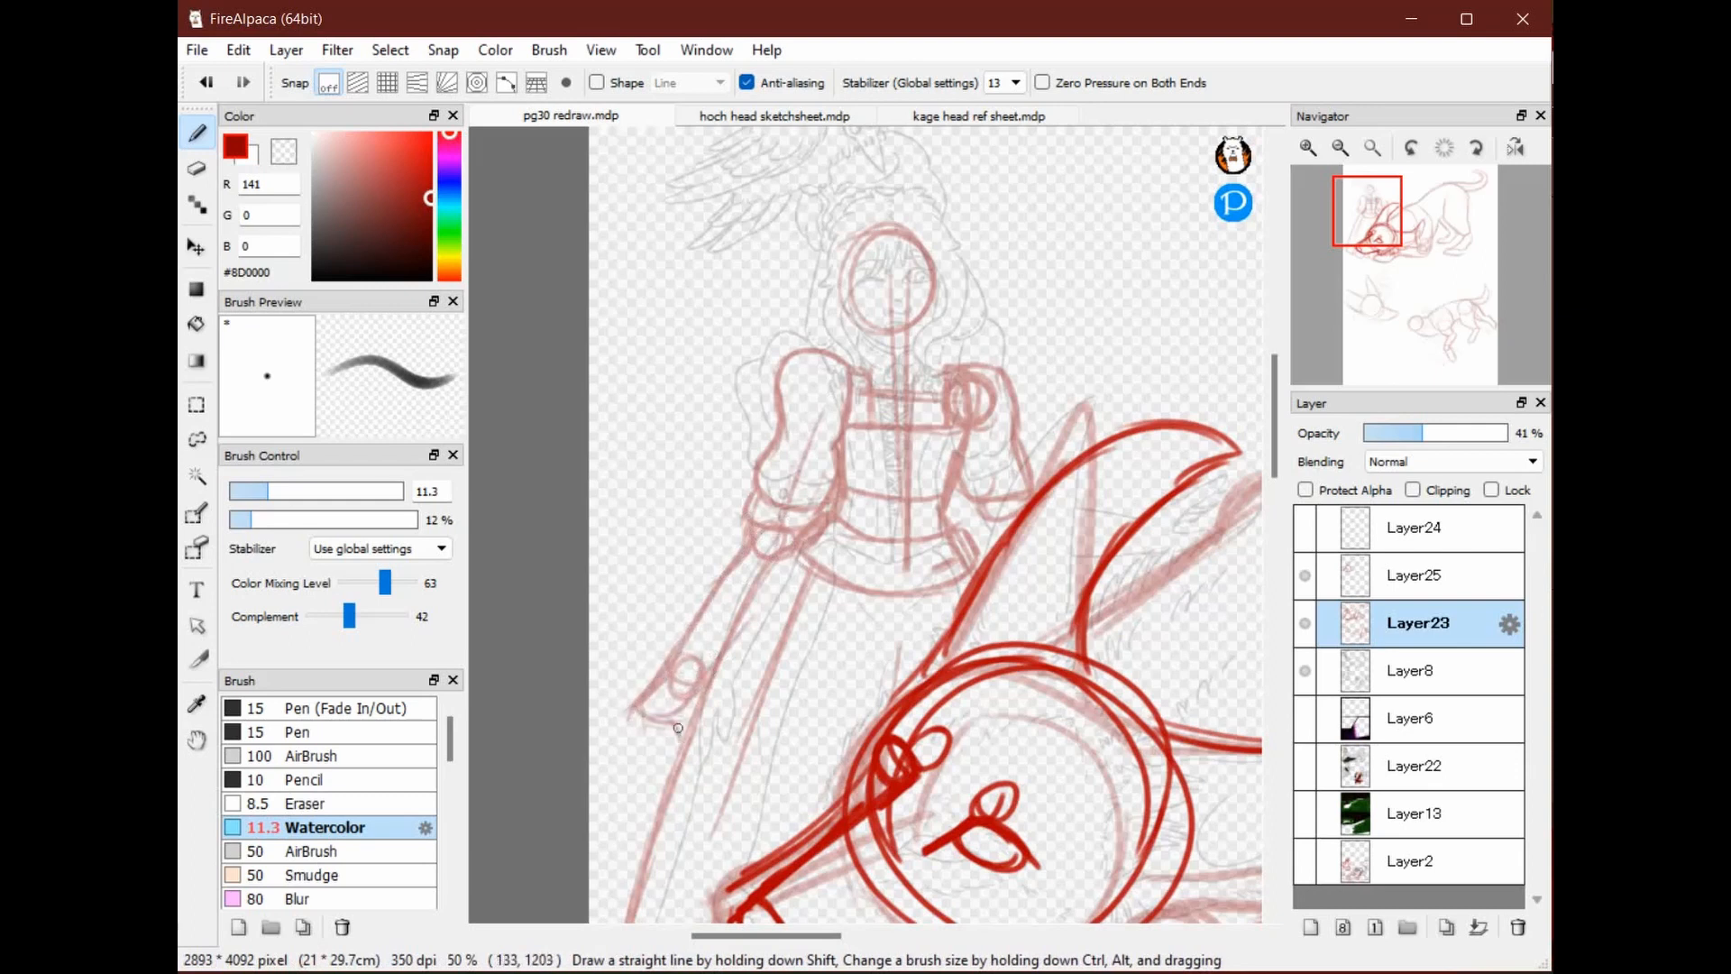
Sketch the fingers and the outer contour of the girl's hand below the forearm
mouse_move(695, 743)
mouse_down()
mouse_move(642, 714)
mouse_move(629, 783)
mouse_up()
drag(642, 720, 630, 785)
drag(624, 716, 642, 685)
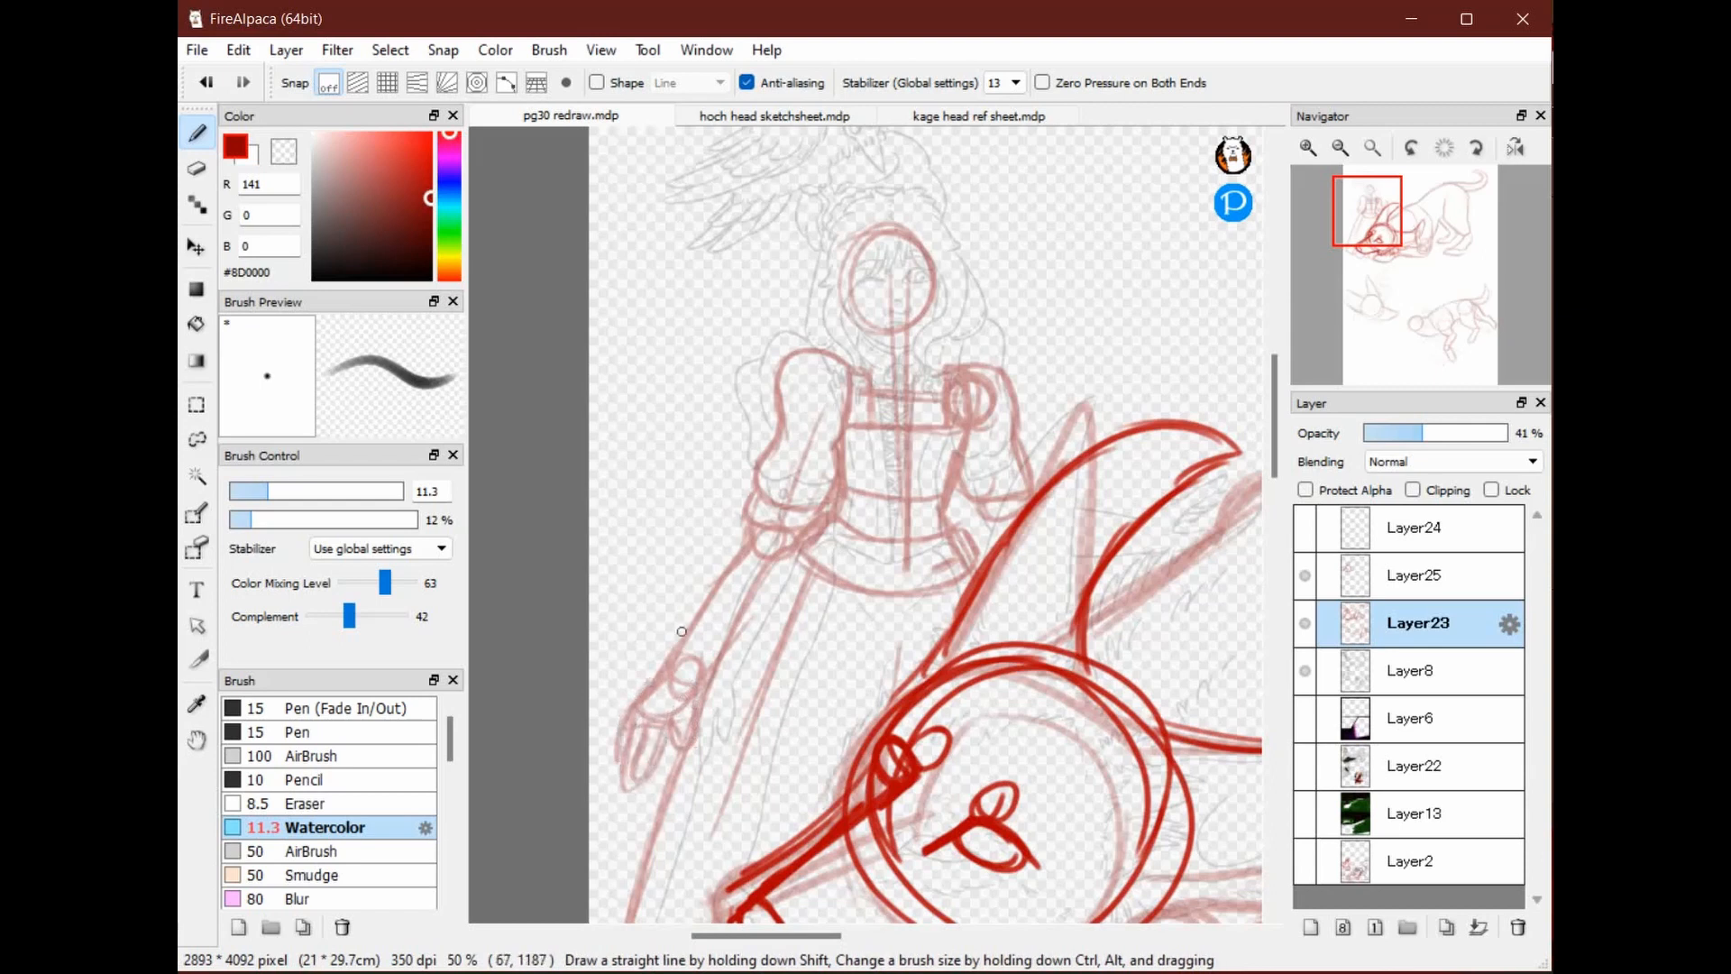
drag(681, 629, 636, 744)
Lasso the sketched hand, transform it to sit higher and closer to the body, and deselect it
key(space)
mouse_move(835, 528)
mouse_down()
mouse_move(718, 402)
mouse_move(830, 524)
mouse_move(859, 454)
mouse_up()
click(198, 439)
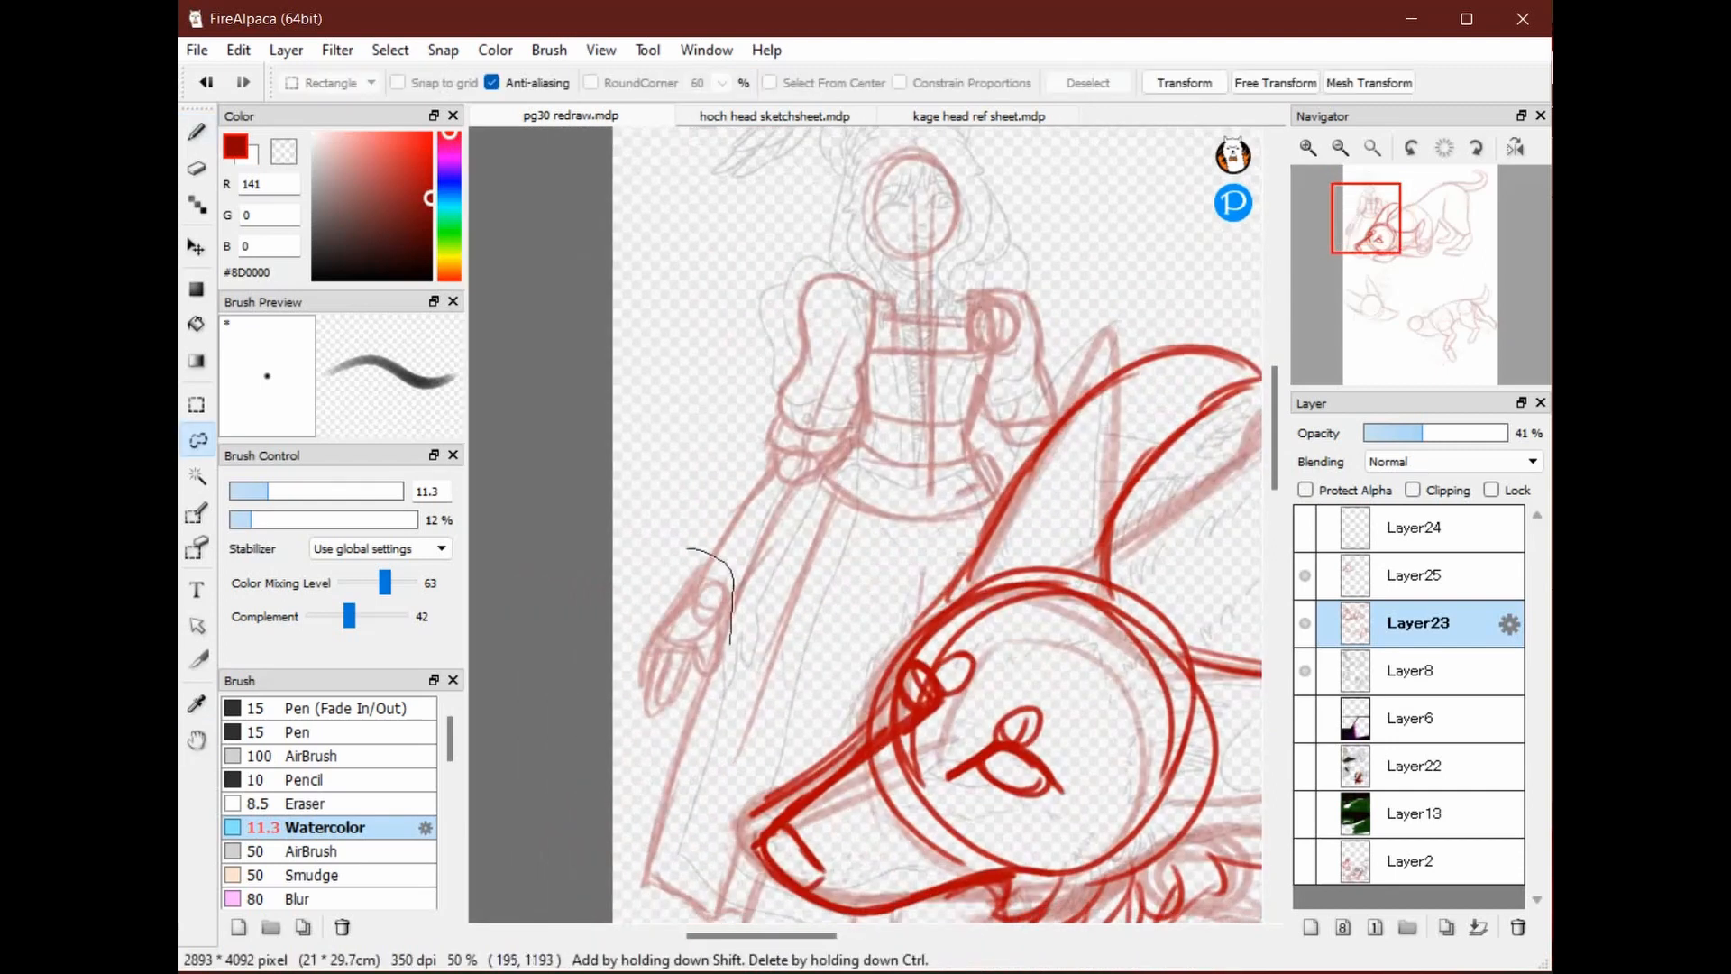
mouse_move(713, 692)
mouse_down()
mouse_move(642, 741)
mouse_move(685, 548)
mouse_move(707, 563)
mouse_move(694, 575)
mouse_move(708, 539)
mouse_up()
key(ctrl+t)
key(Return)
key(ctrl+d)
key(space)
key(b)
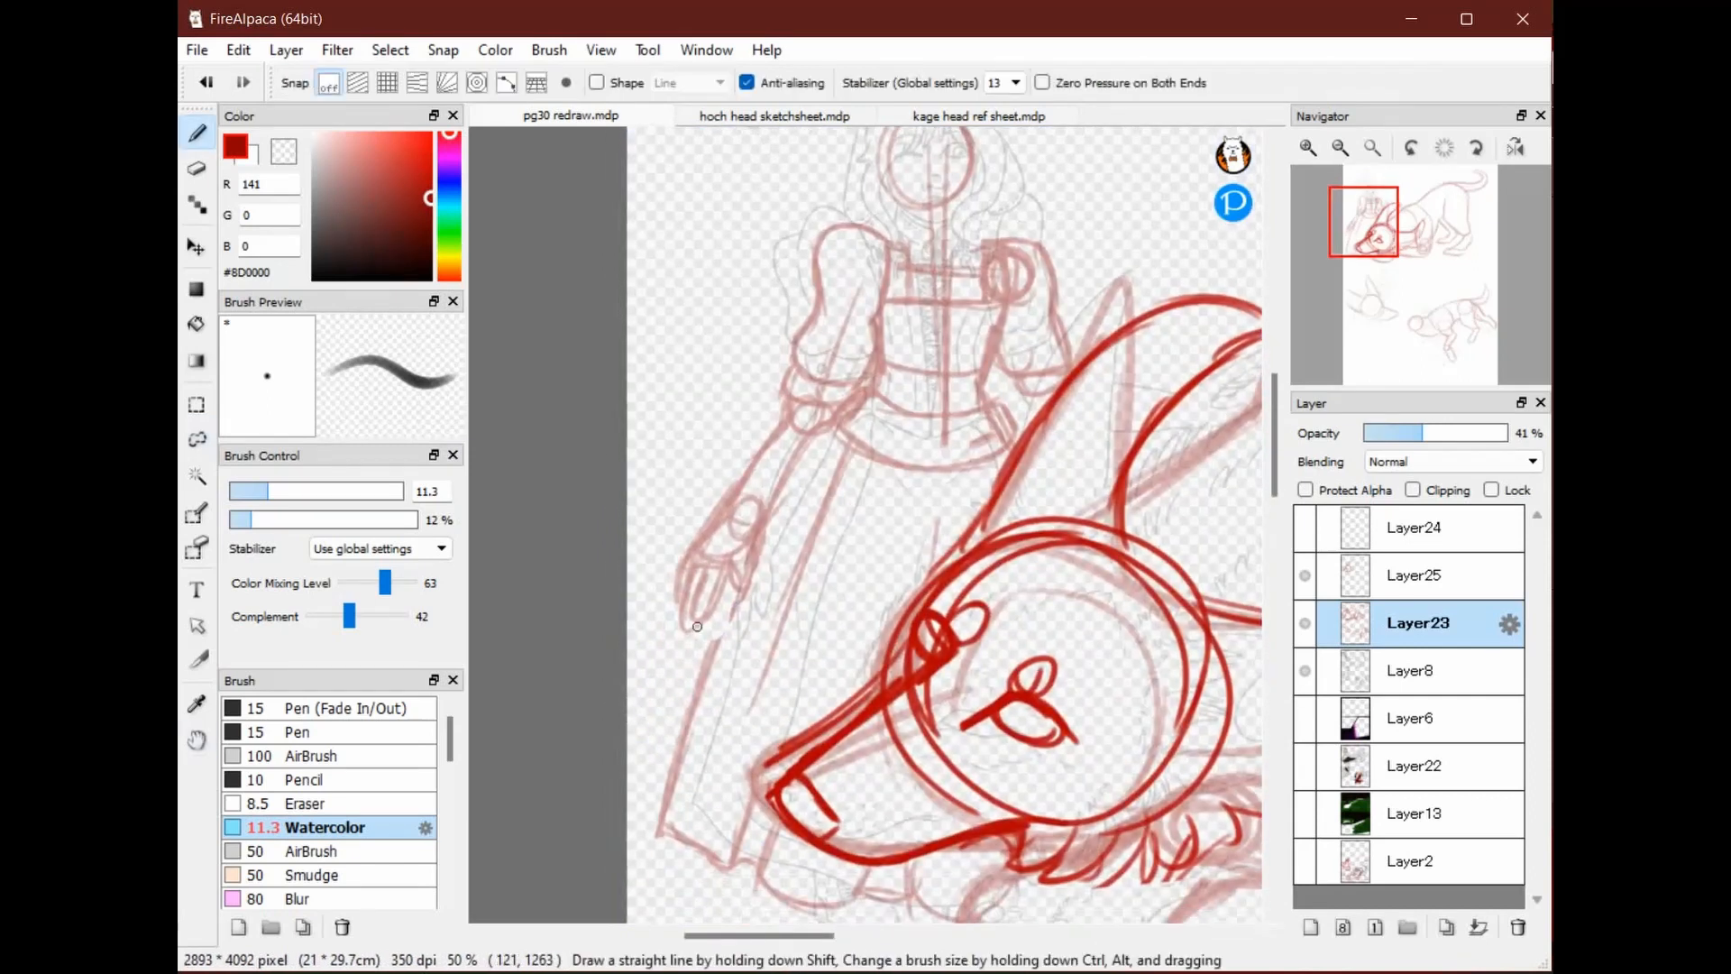
Examine the construction sketch of the girl and the wolf across the page
key(space)
drag(727, 610, 574, 796)
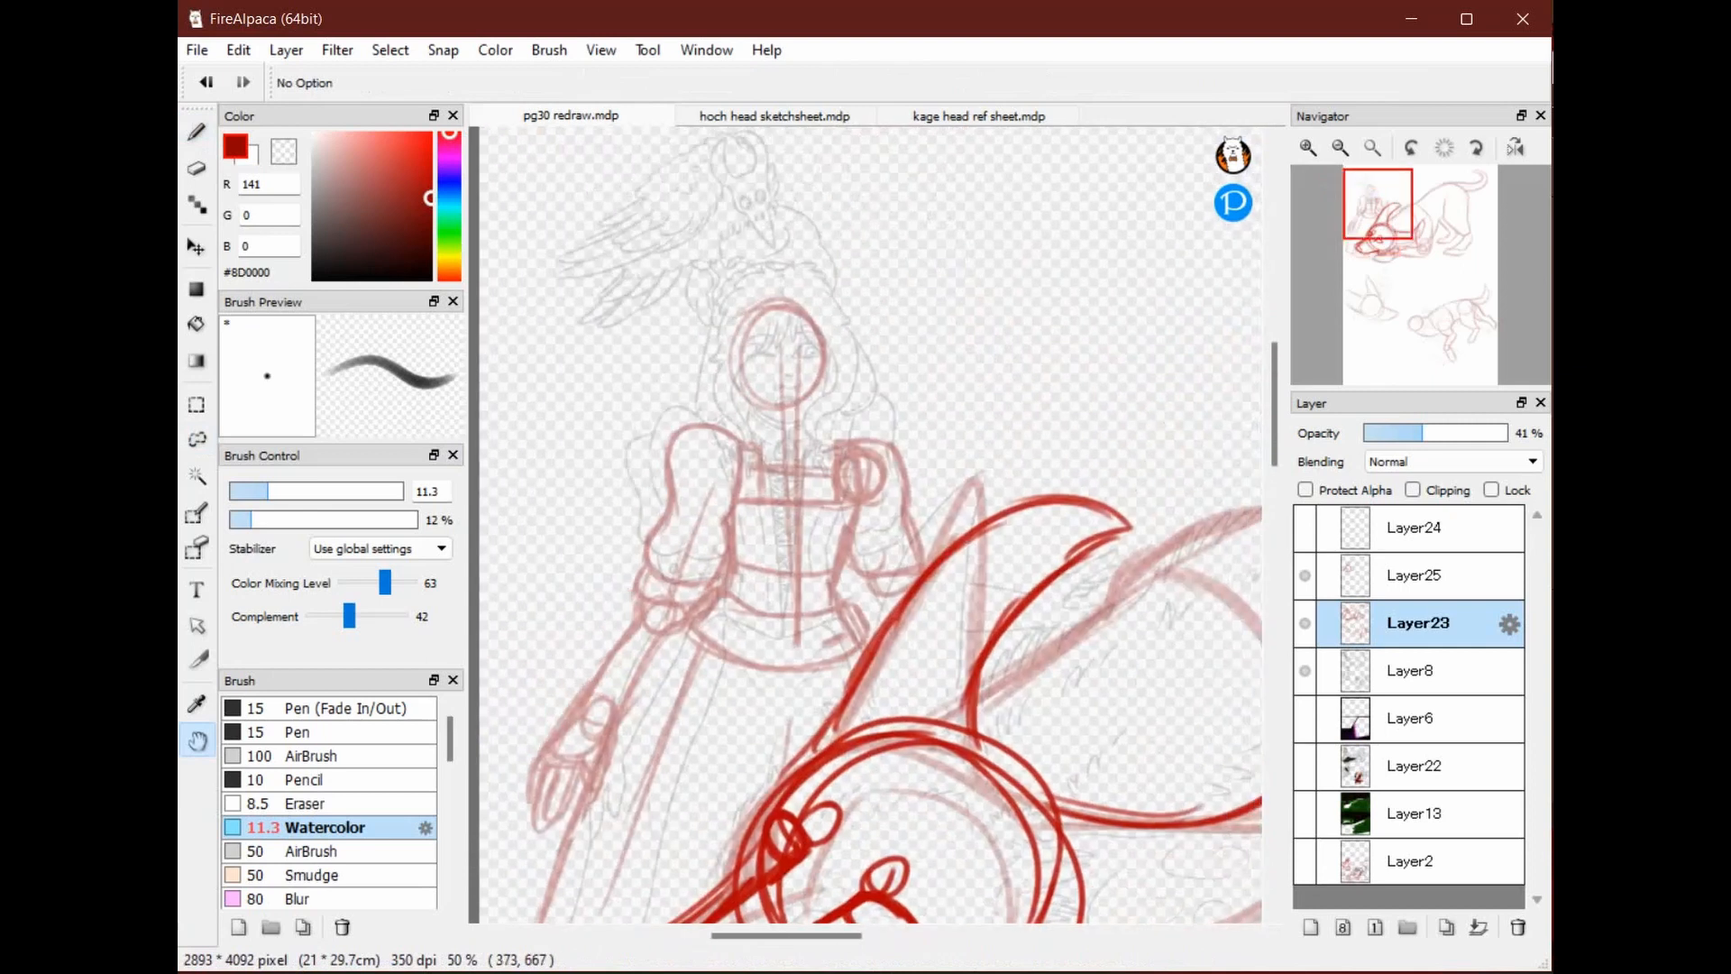
drag(948, 345, 1038, 494)
drag(1035, 687, 892, 232)
drag(887, 819, 589, 613)
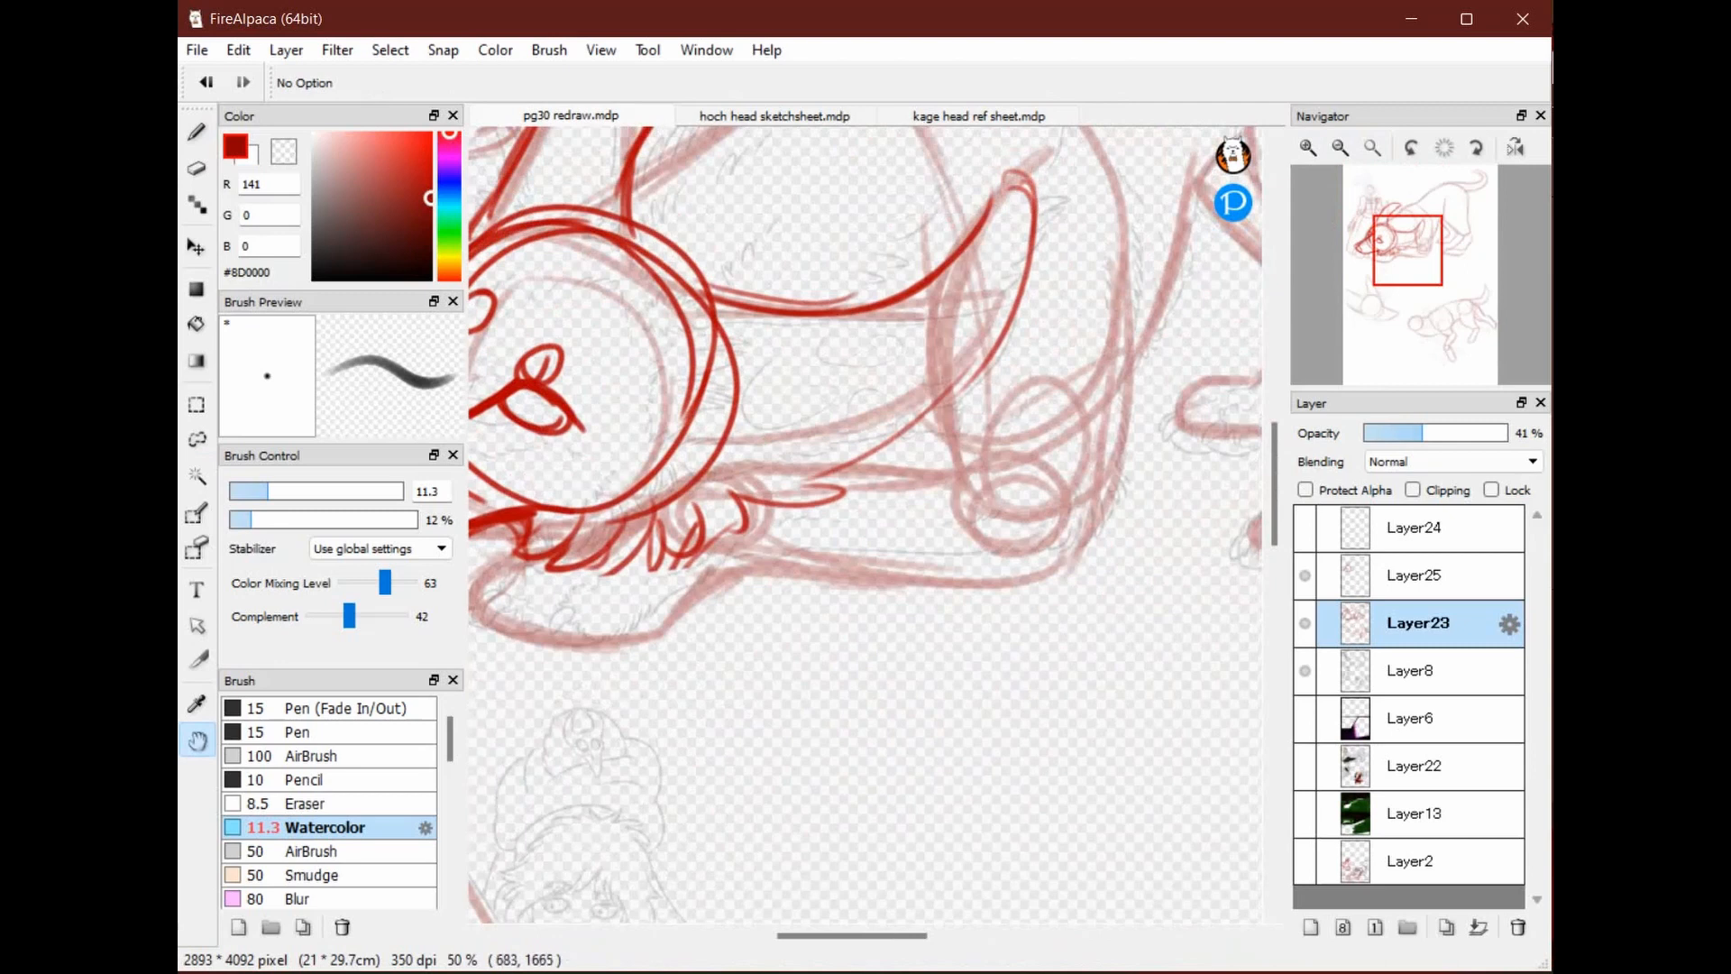
drag(1025, 444, 642, 717)
drag(533, 397, 1217, 644)
drag(1038, 603, 563, 205)
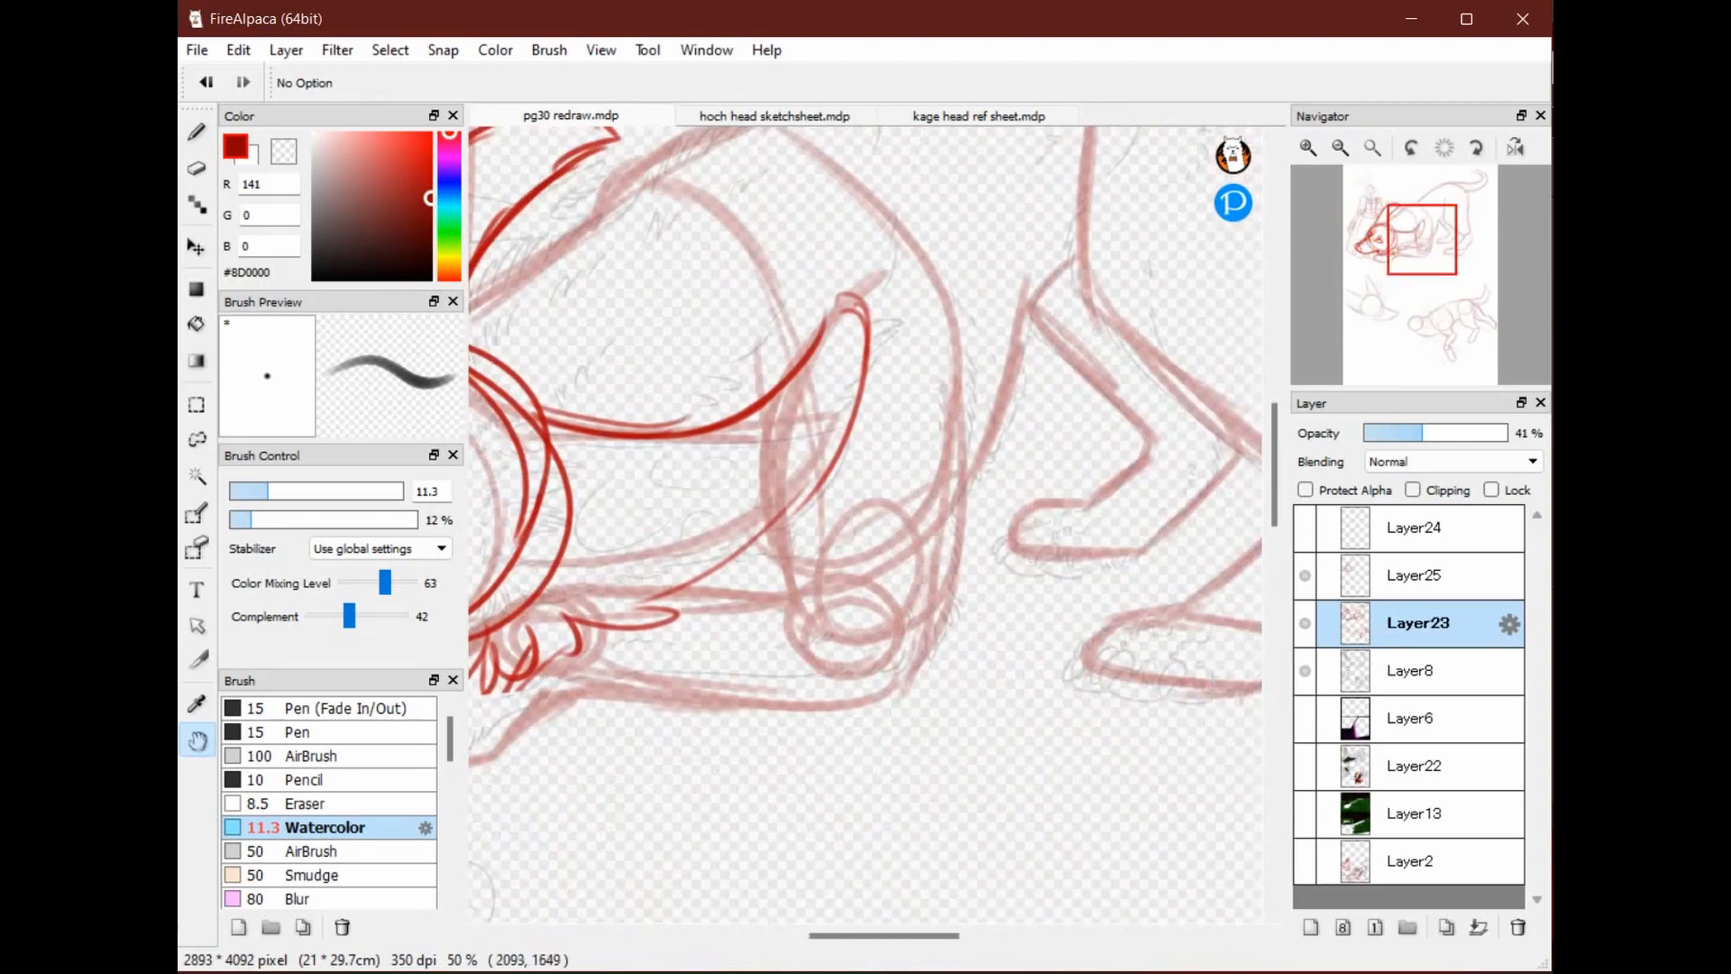
drag(579, 286, 1099, 698)
drag(680, 399, 832, 504)
drag(1108, 168, 945, 134)
Copy the girl's head drawing from hoch head sketchsheet.mdp and paste it into pg30 redraw.mdp
click(774, 116)
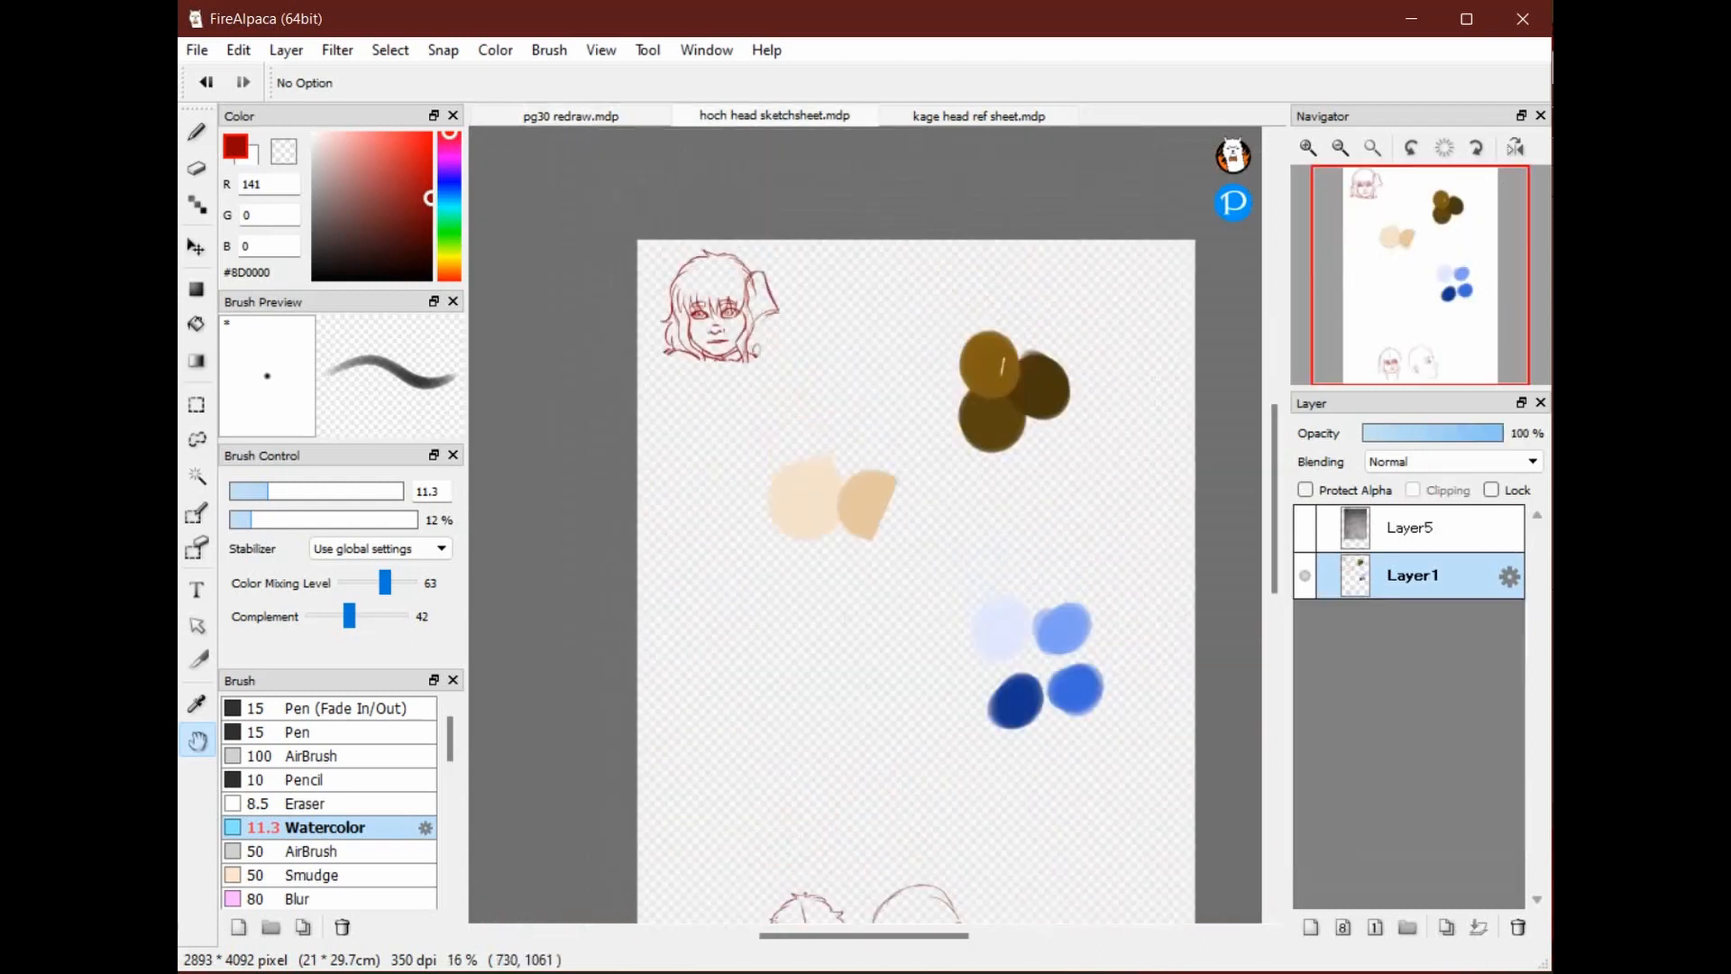
click(198, 439)
mouse_move(812, 288)
mouse_down()
mouse_move(852, 379)
mouse_move(813, 298)
mouse_up()
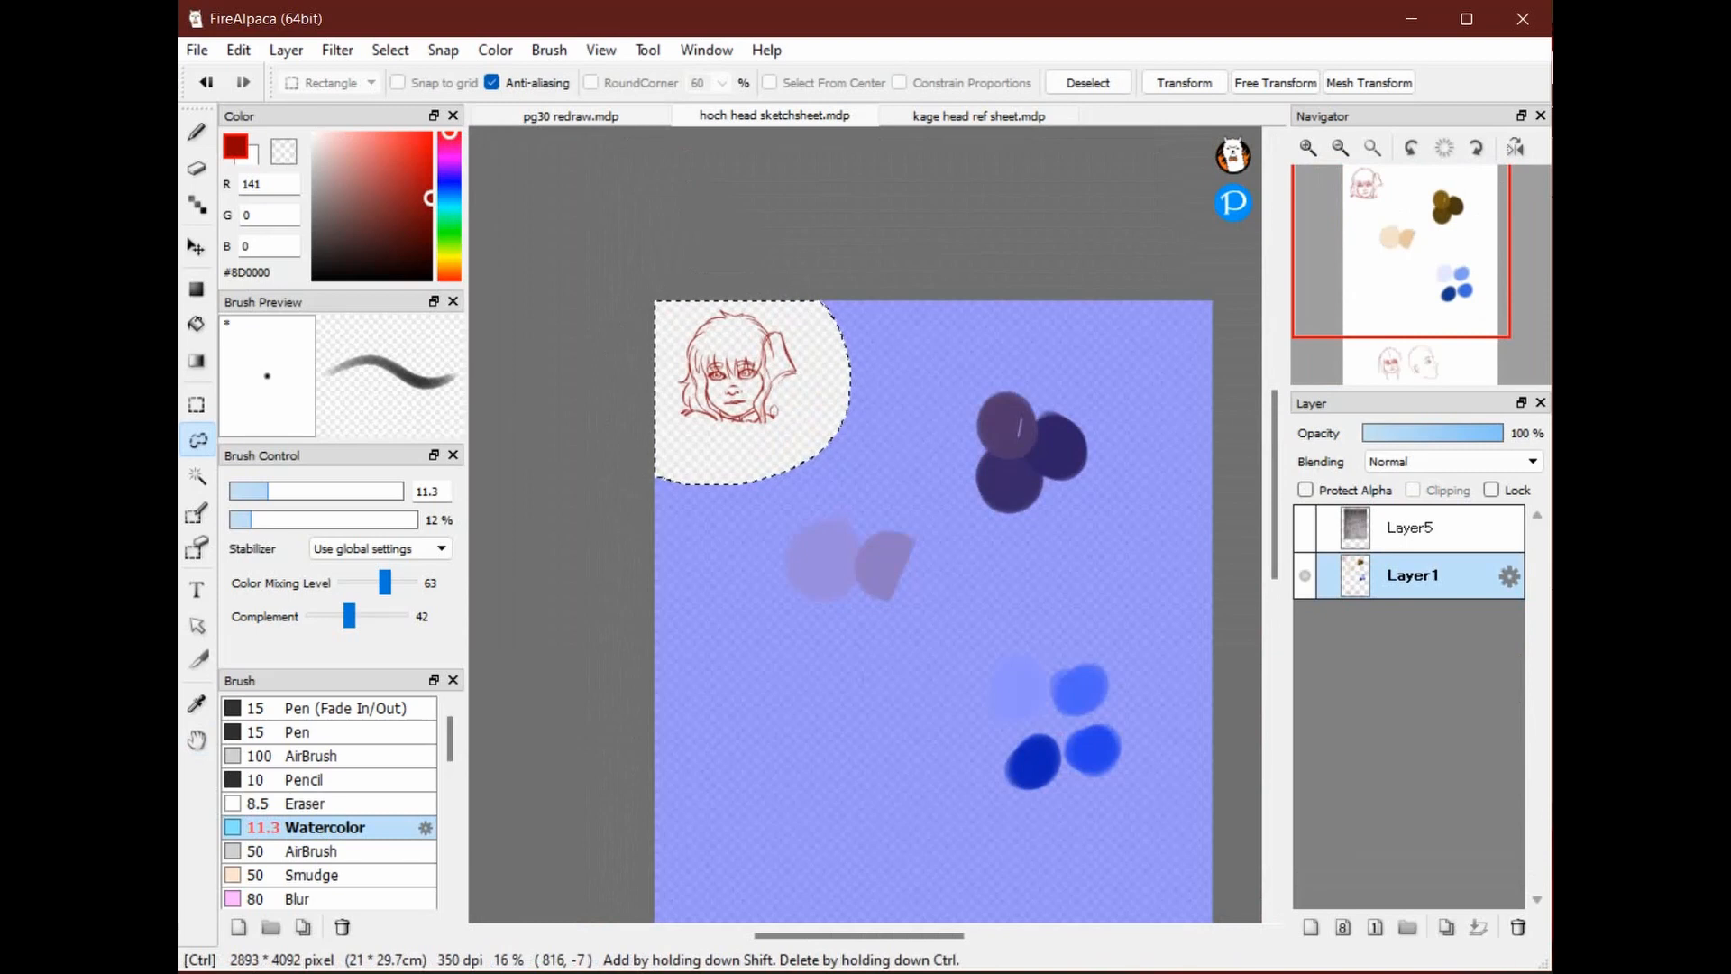
key(ctrl+d)
click(571, 116)
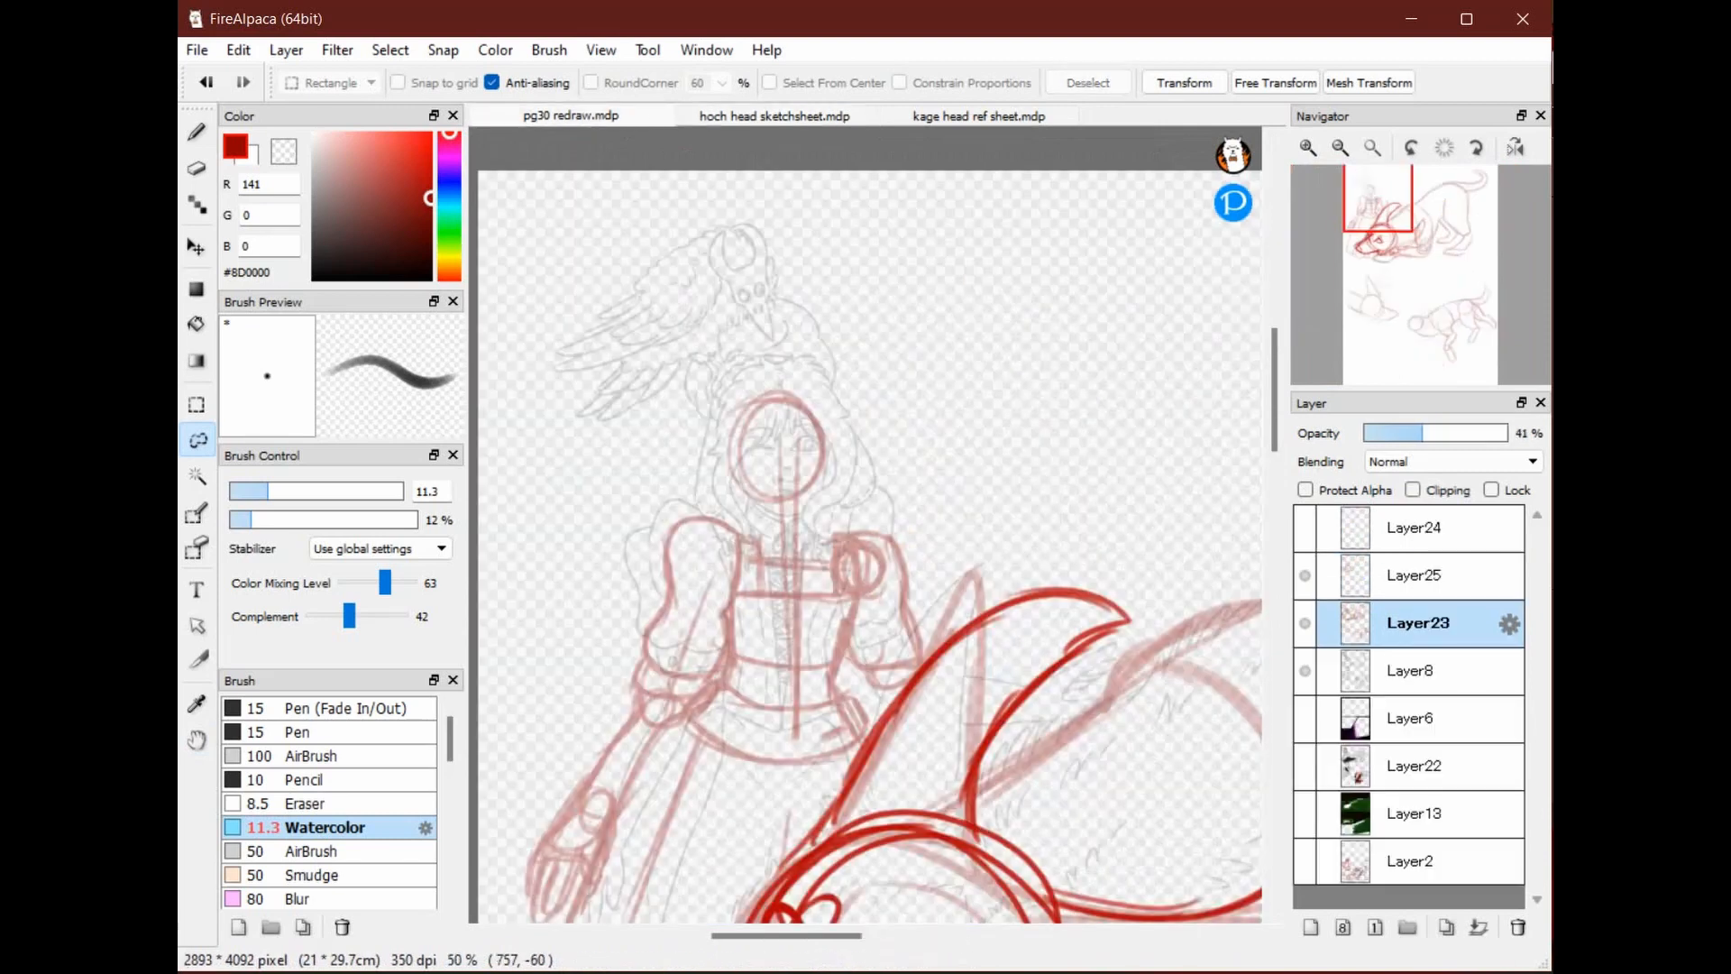
key(ctrl+v)
Scale the pasted head down and place it over the girl's head circle
key(ctrl+t)
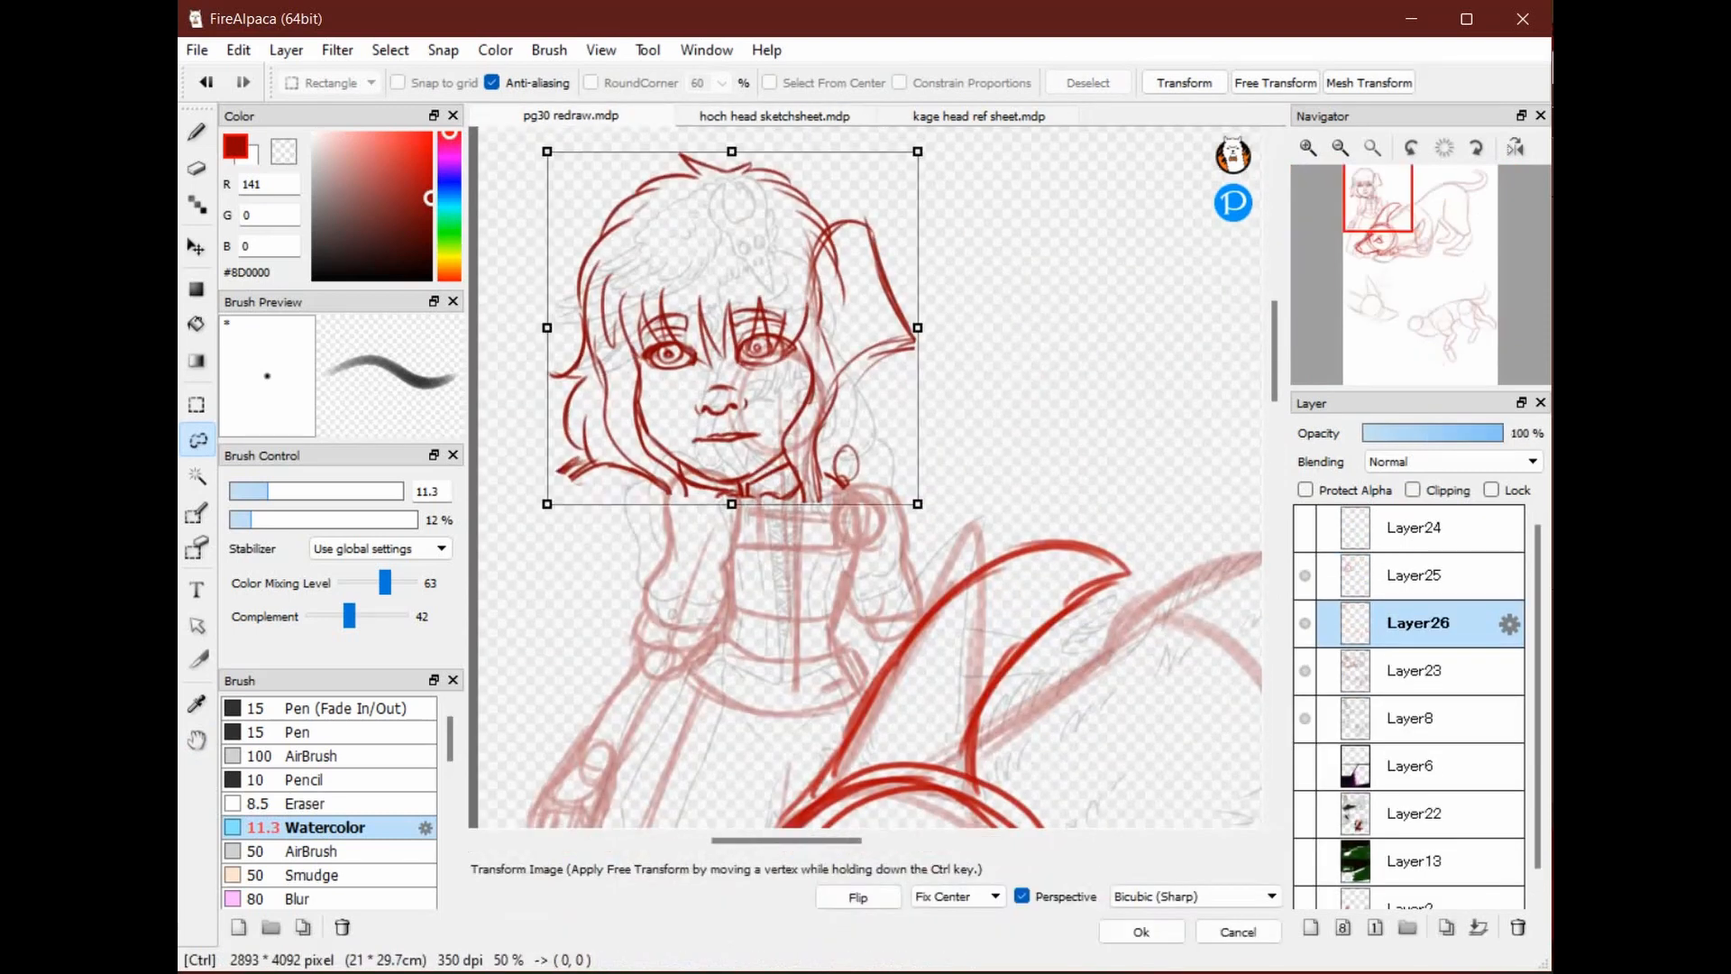
drag(732, 361, 828, 402)
mouse_move(1013, 545)
mouse_down()
mouse_move(932, 468)
mouse_move(945, 481)
mouse_up()
drag(828, 388, 795, 424)
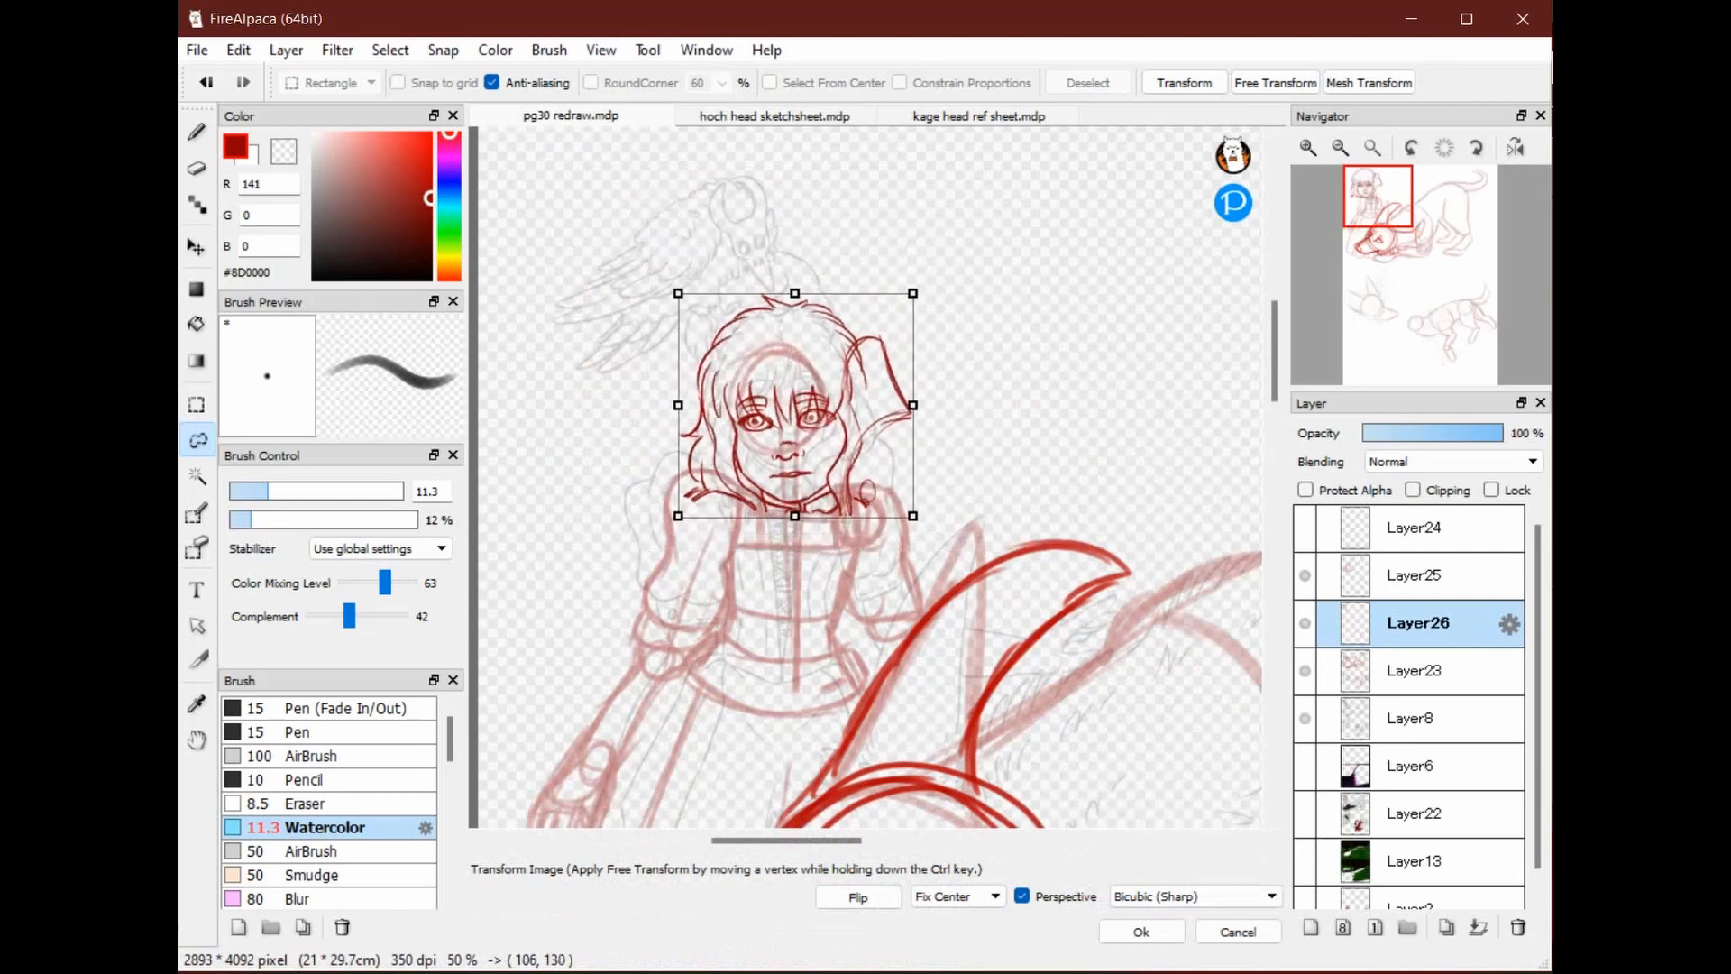
drag(913, 516, 879, 483)
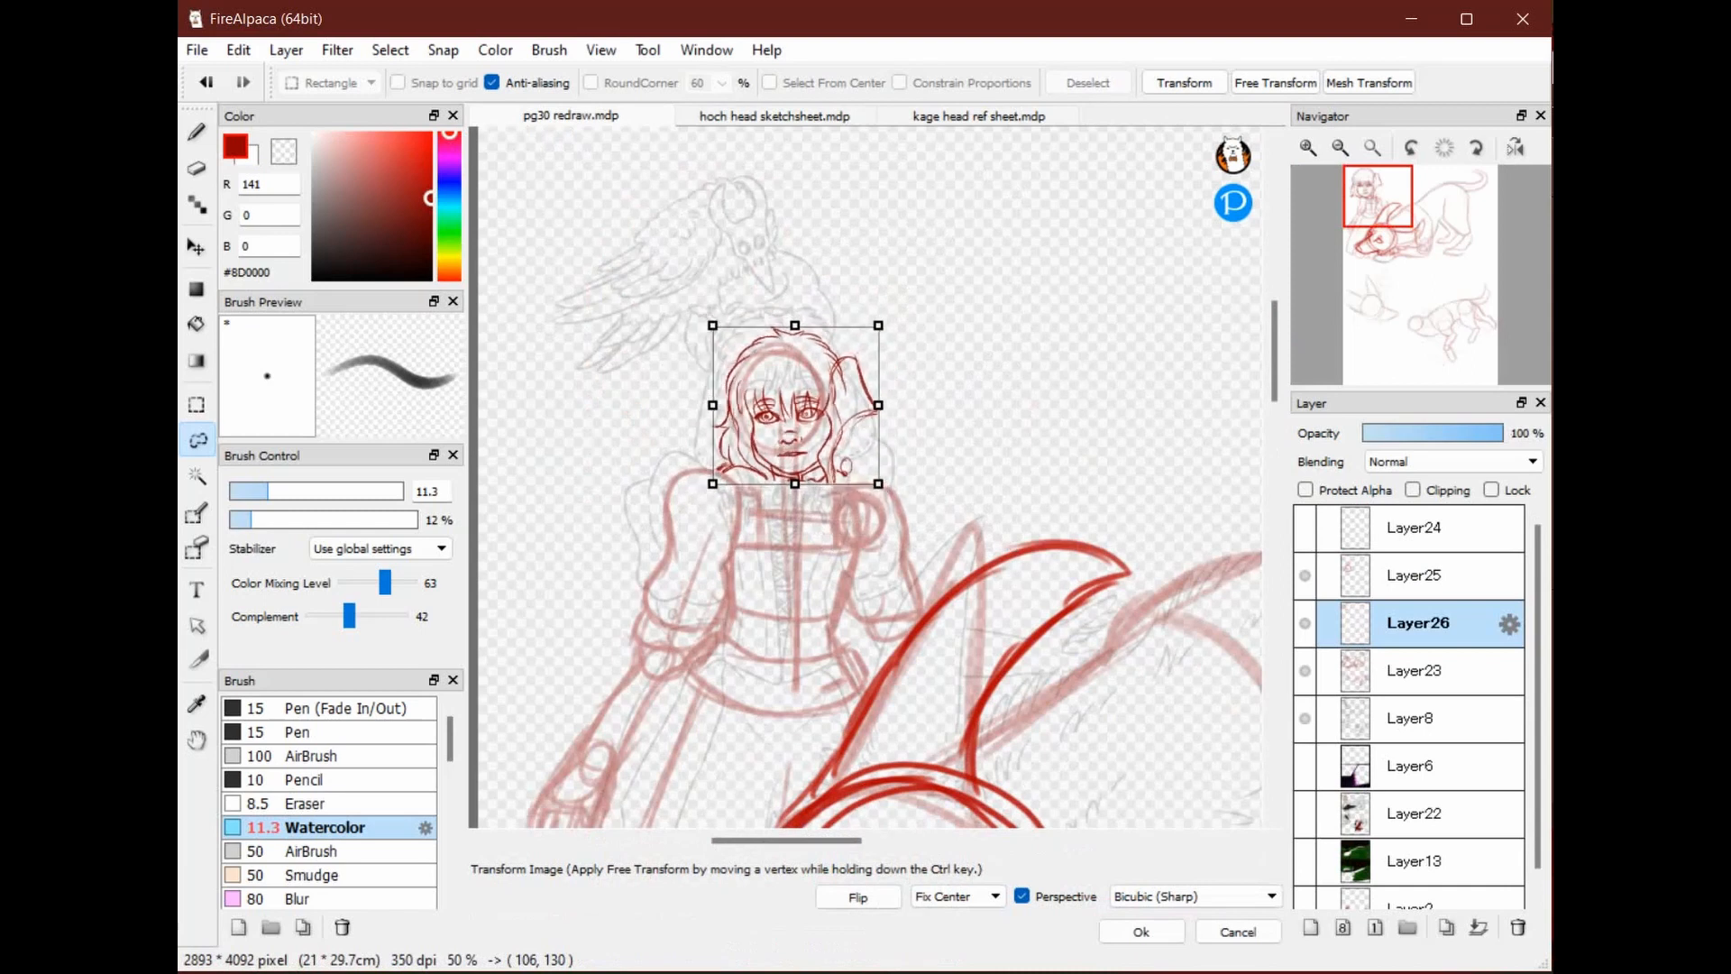
key(Return)
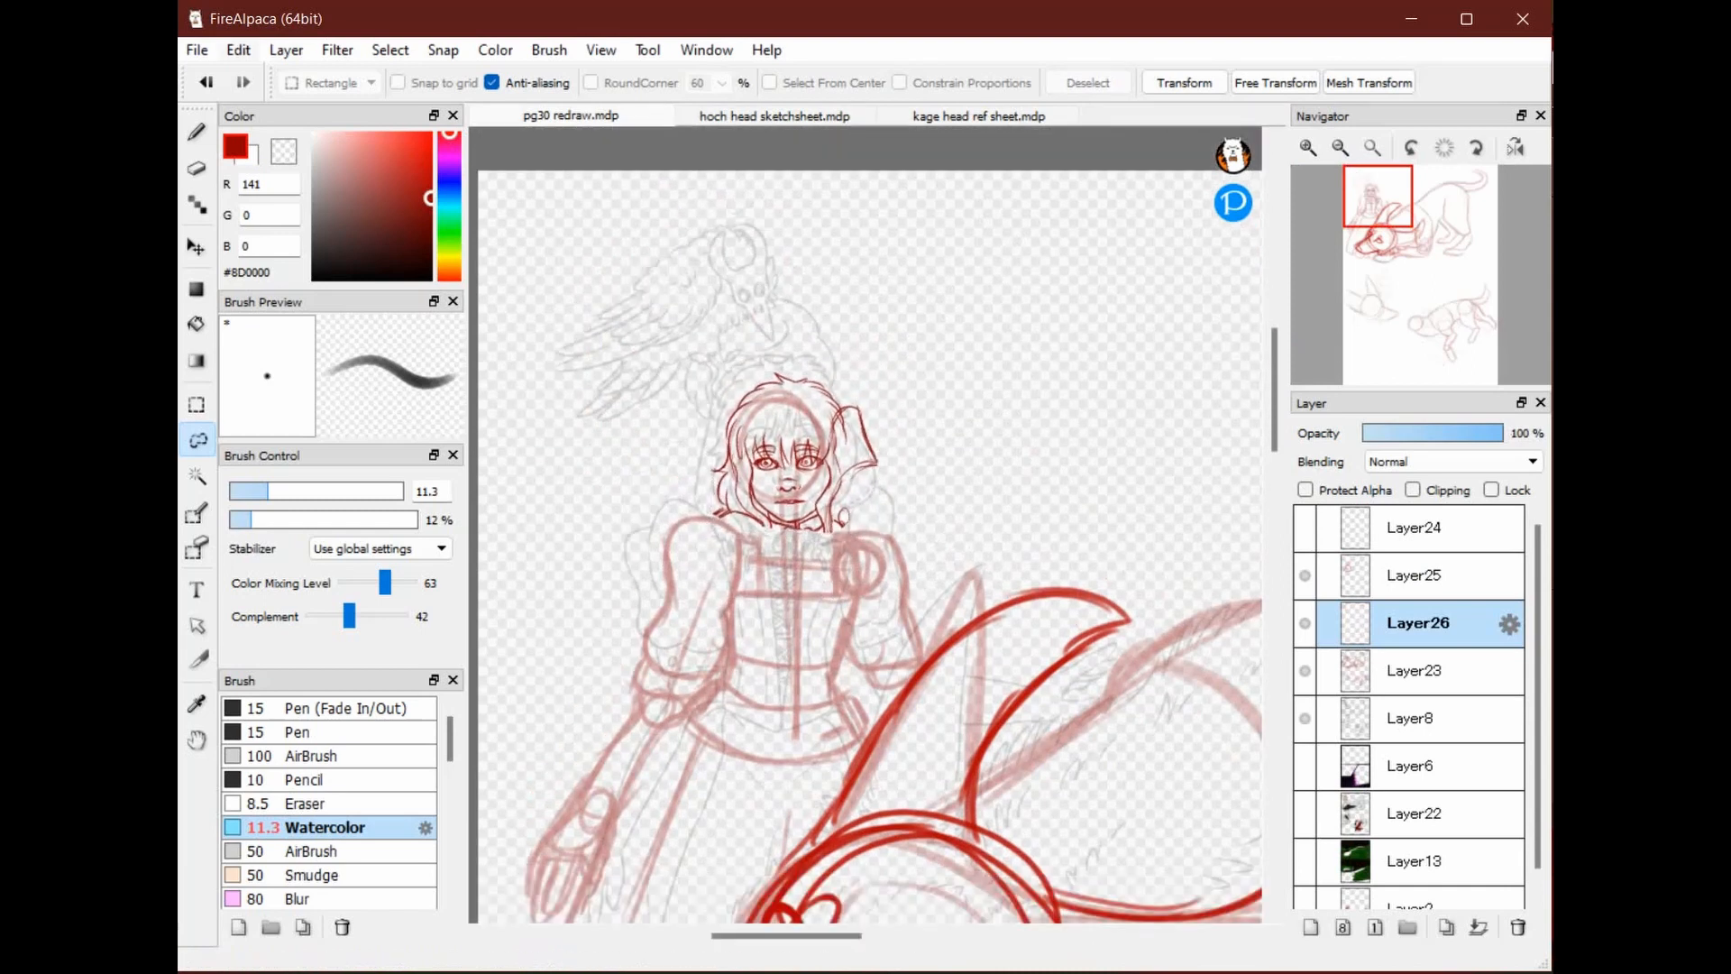
Flip the pasted head layer horizontally
click(286, 51)
mouse_move(388, 651)
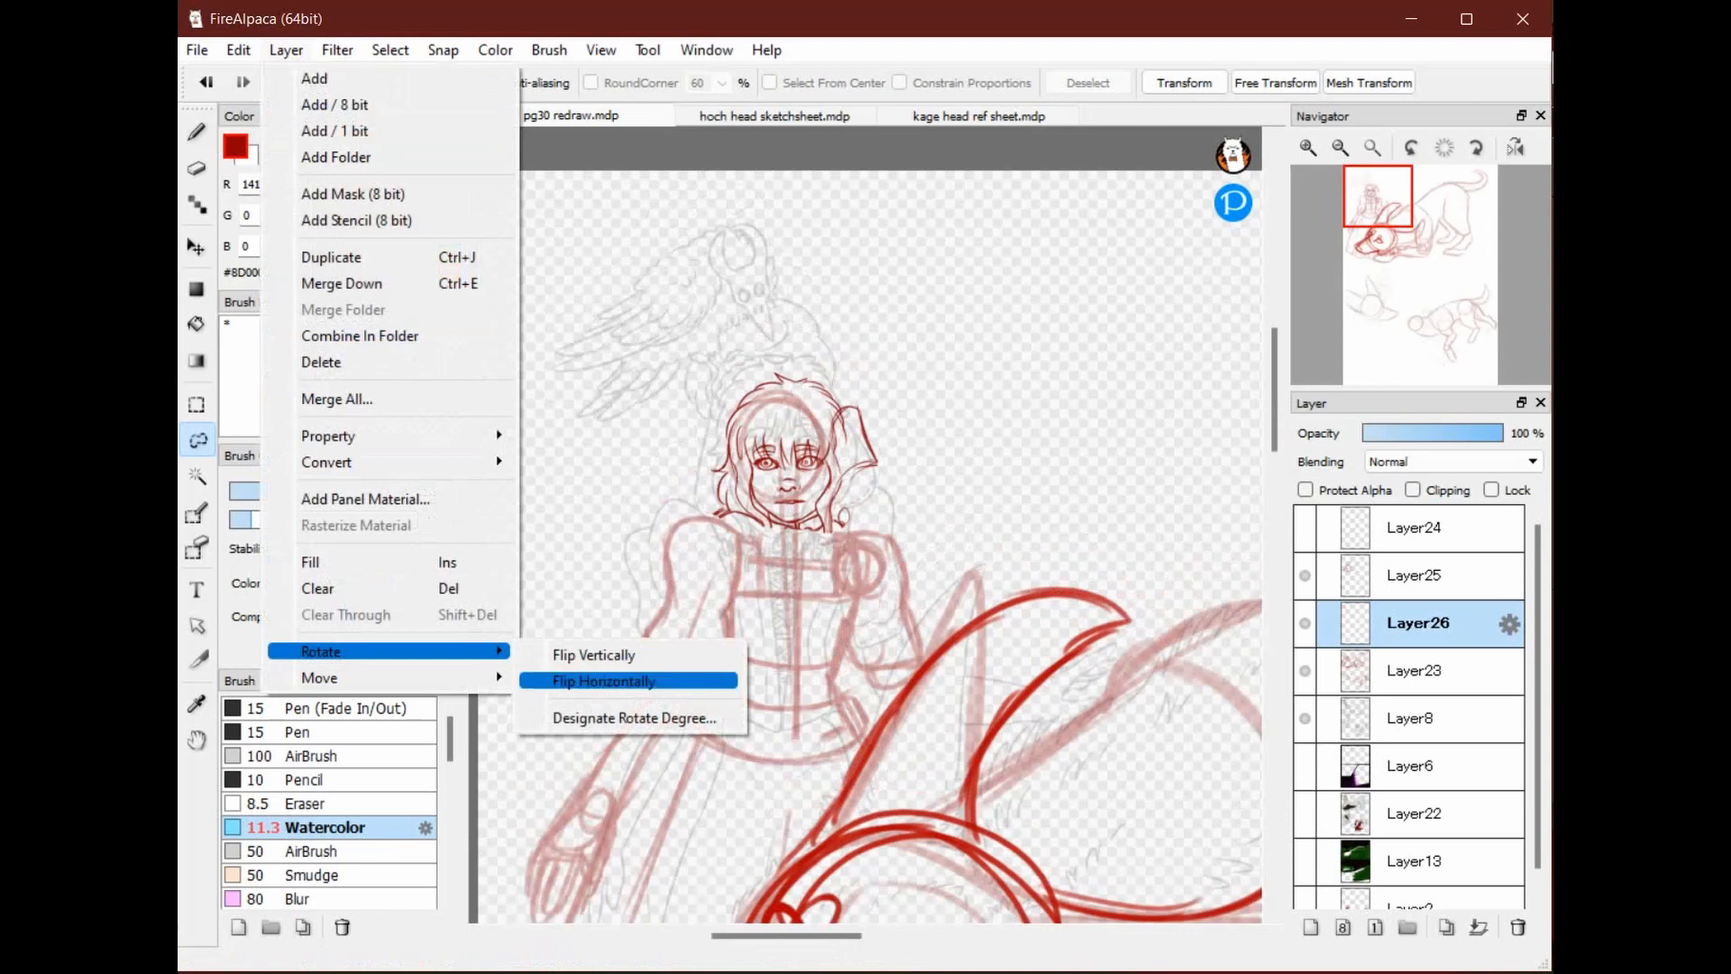
click(622, 681)
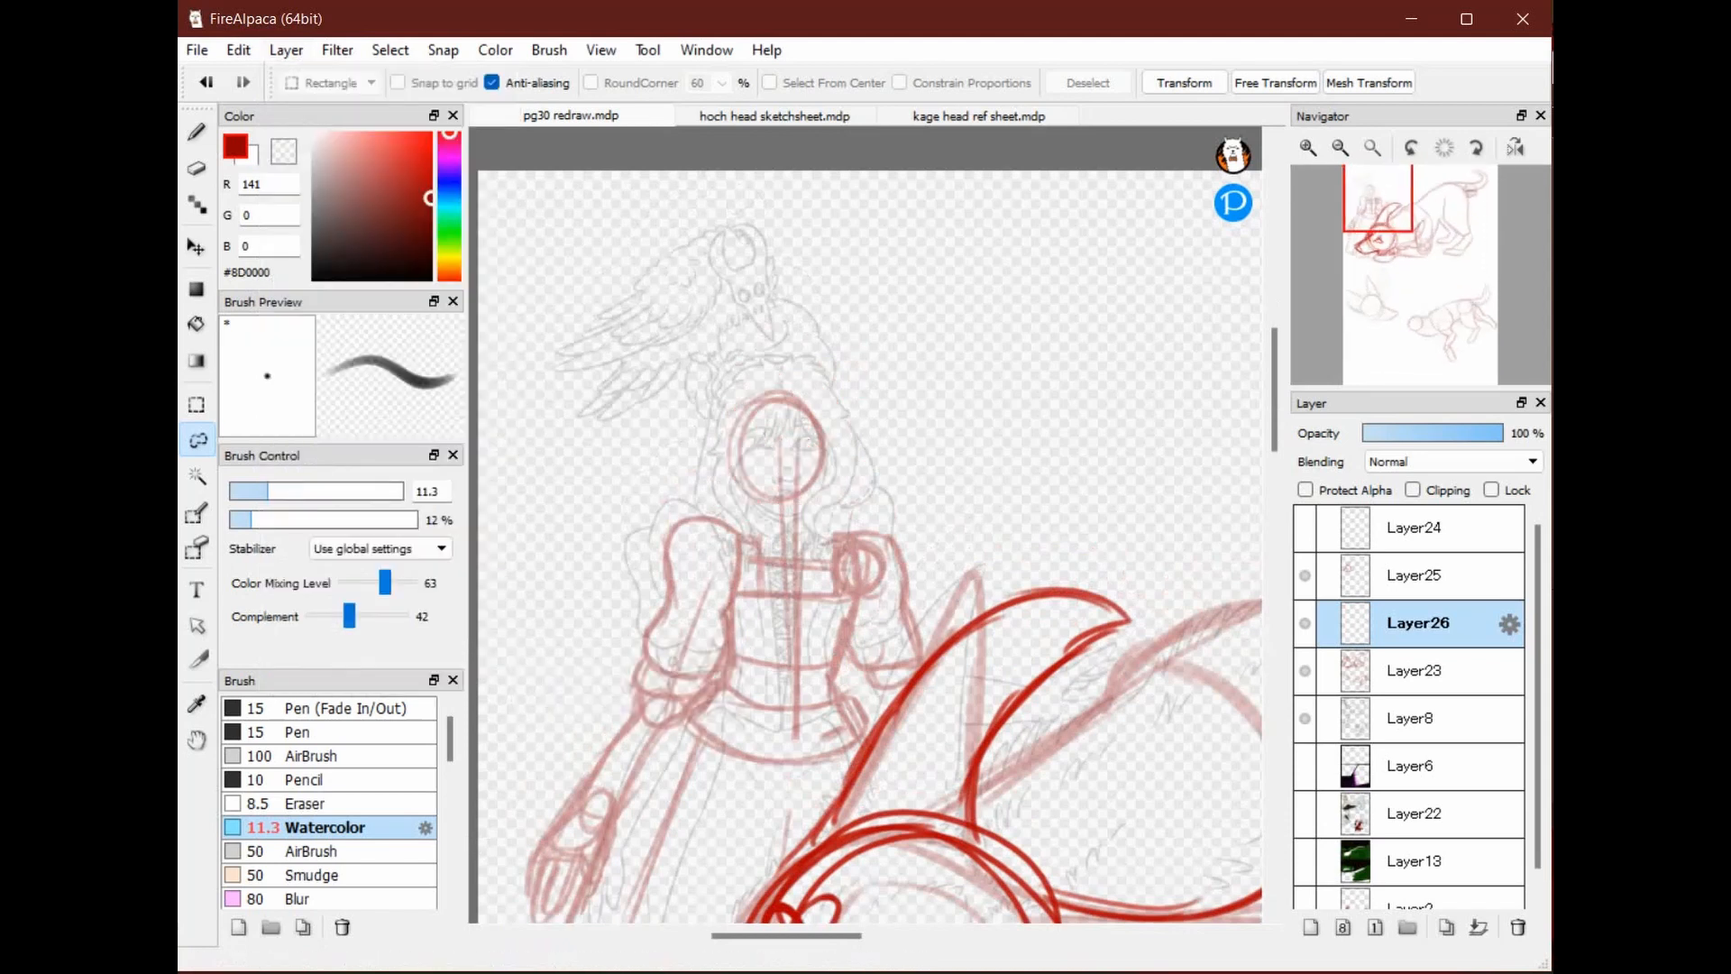
Move the flipped head back across the page onto the girl's head circle
click(1341, 148)
click(1341, 148)
drag(1056, 434, 909, 315)
key(ctrl+t)
mouse_move(1217, 325)
mouse_down()
mouse_move(637, 305)
mouse_move(943, 377)
mouse_up()
key(Return)
Erase the flap sticking out beside the pasted head's hair with the soft eraser at size 35
click(1412, 148)
click(1308, 148)
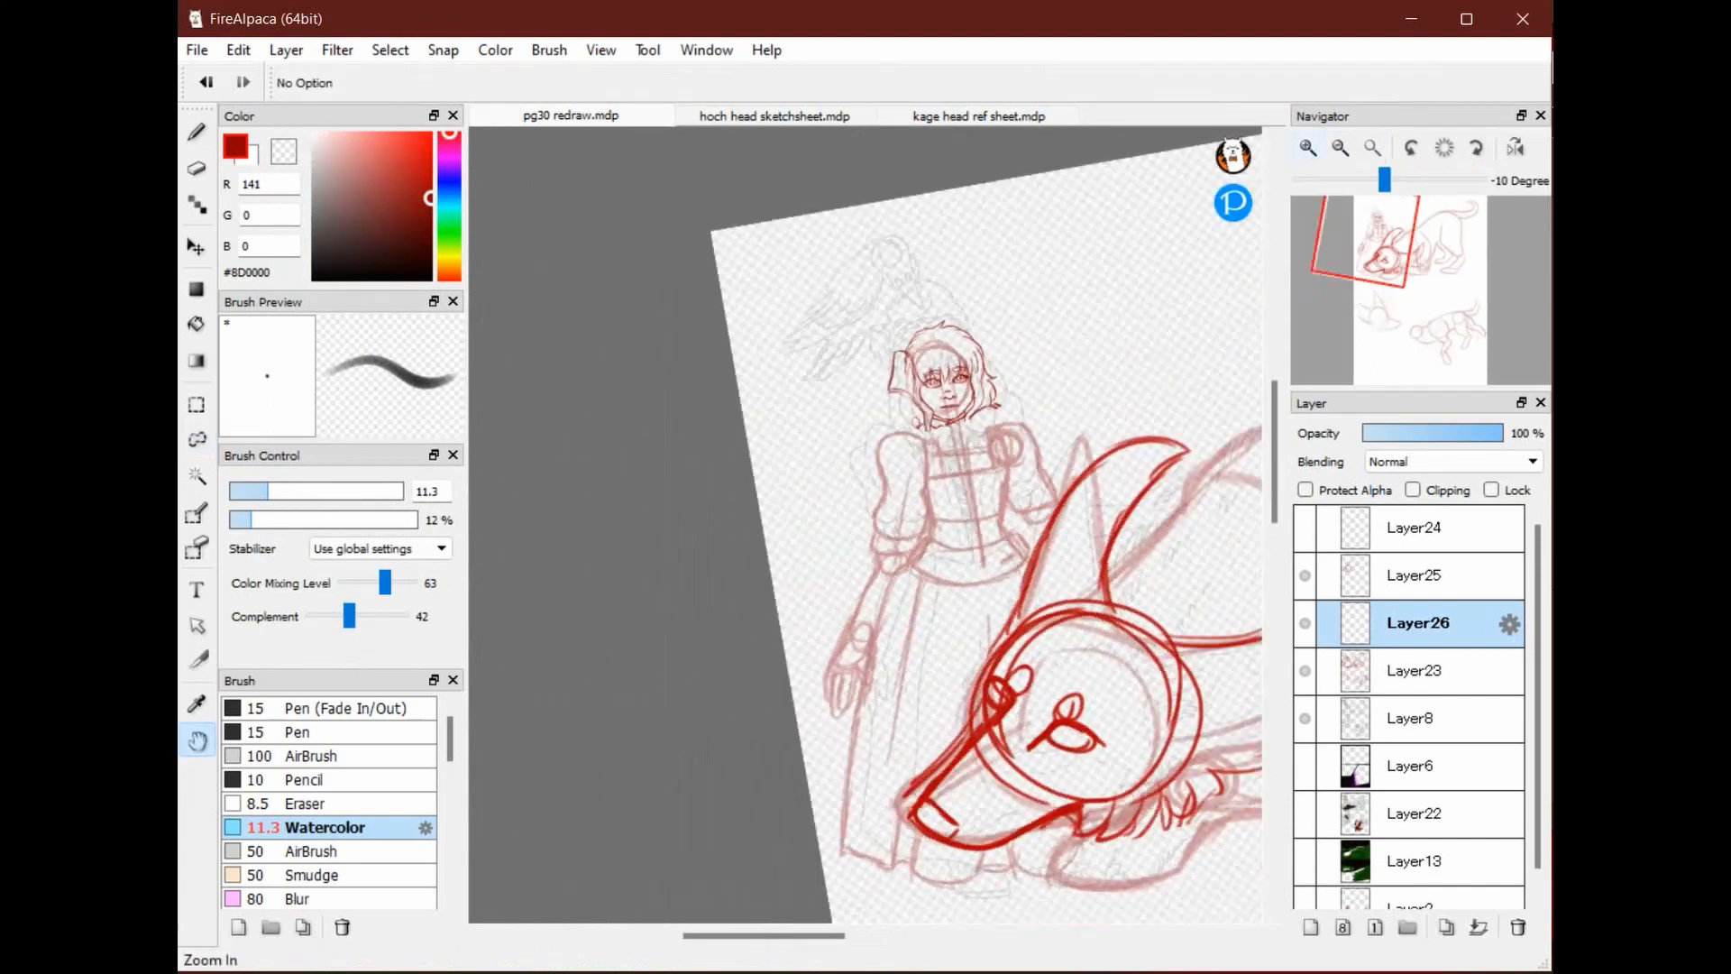
click(1445, 148)
click(1309, 148)
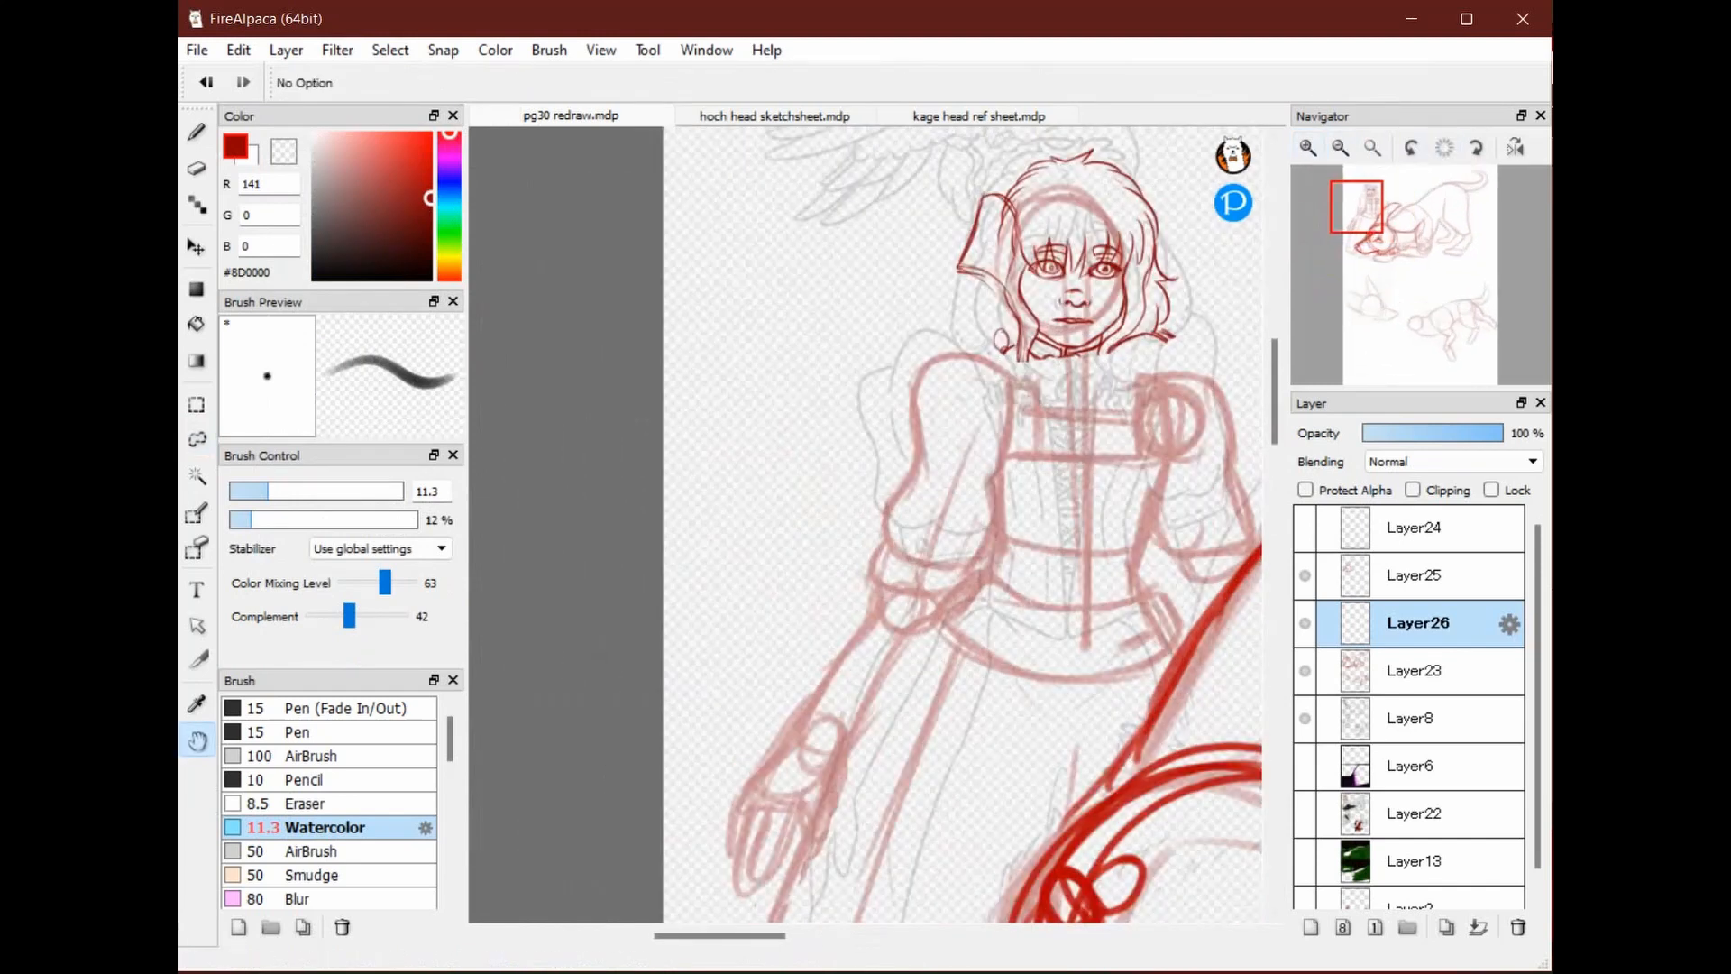
click(1308, 148)
key(e)
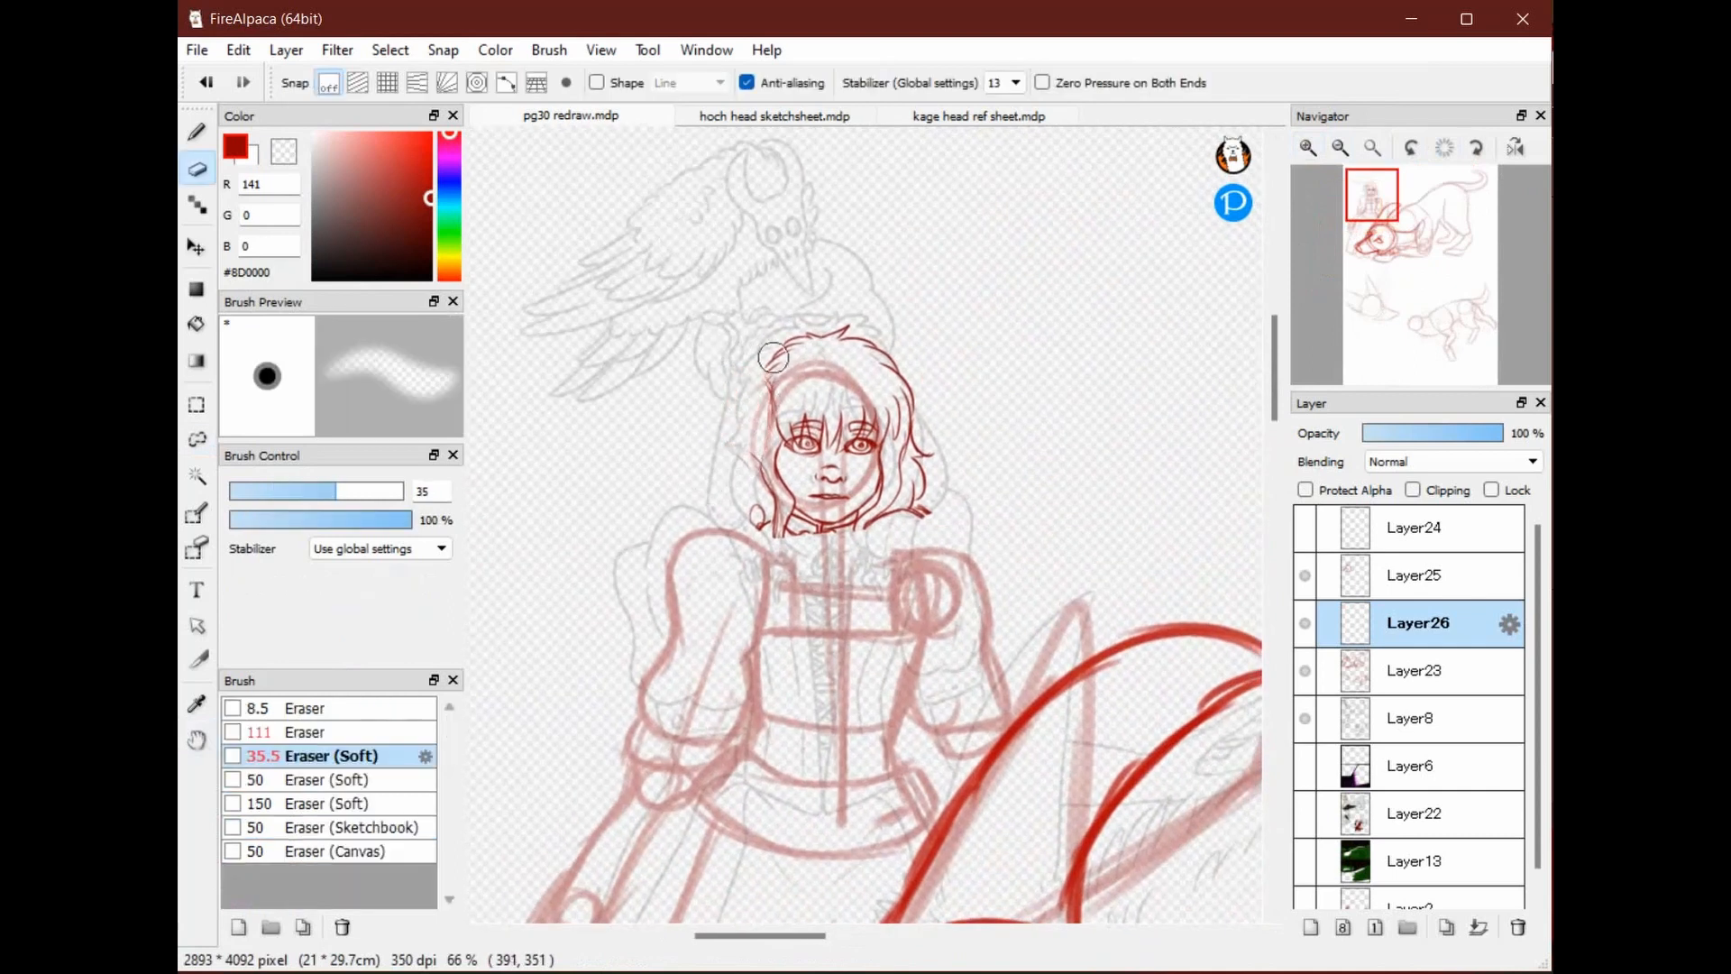
Transform the pasted head with a slight rotation and shift so it sits better above the collar
key(ctrl+t)
drag(811, 432, 813, 465)
drag(974, 361, 977, 370)
drag(829, 433, 834, 416)
drag(977, 370, 973, 358)
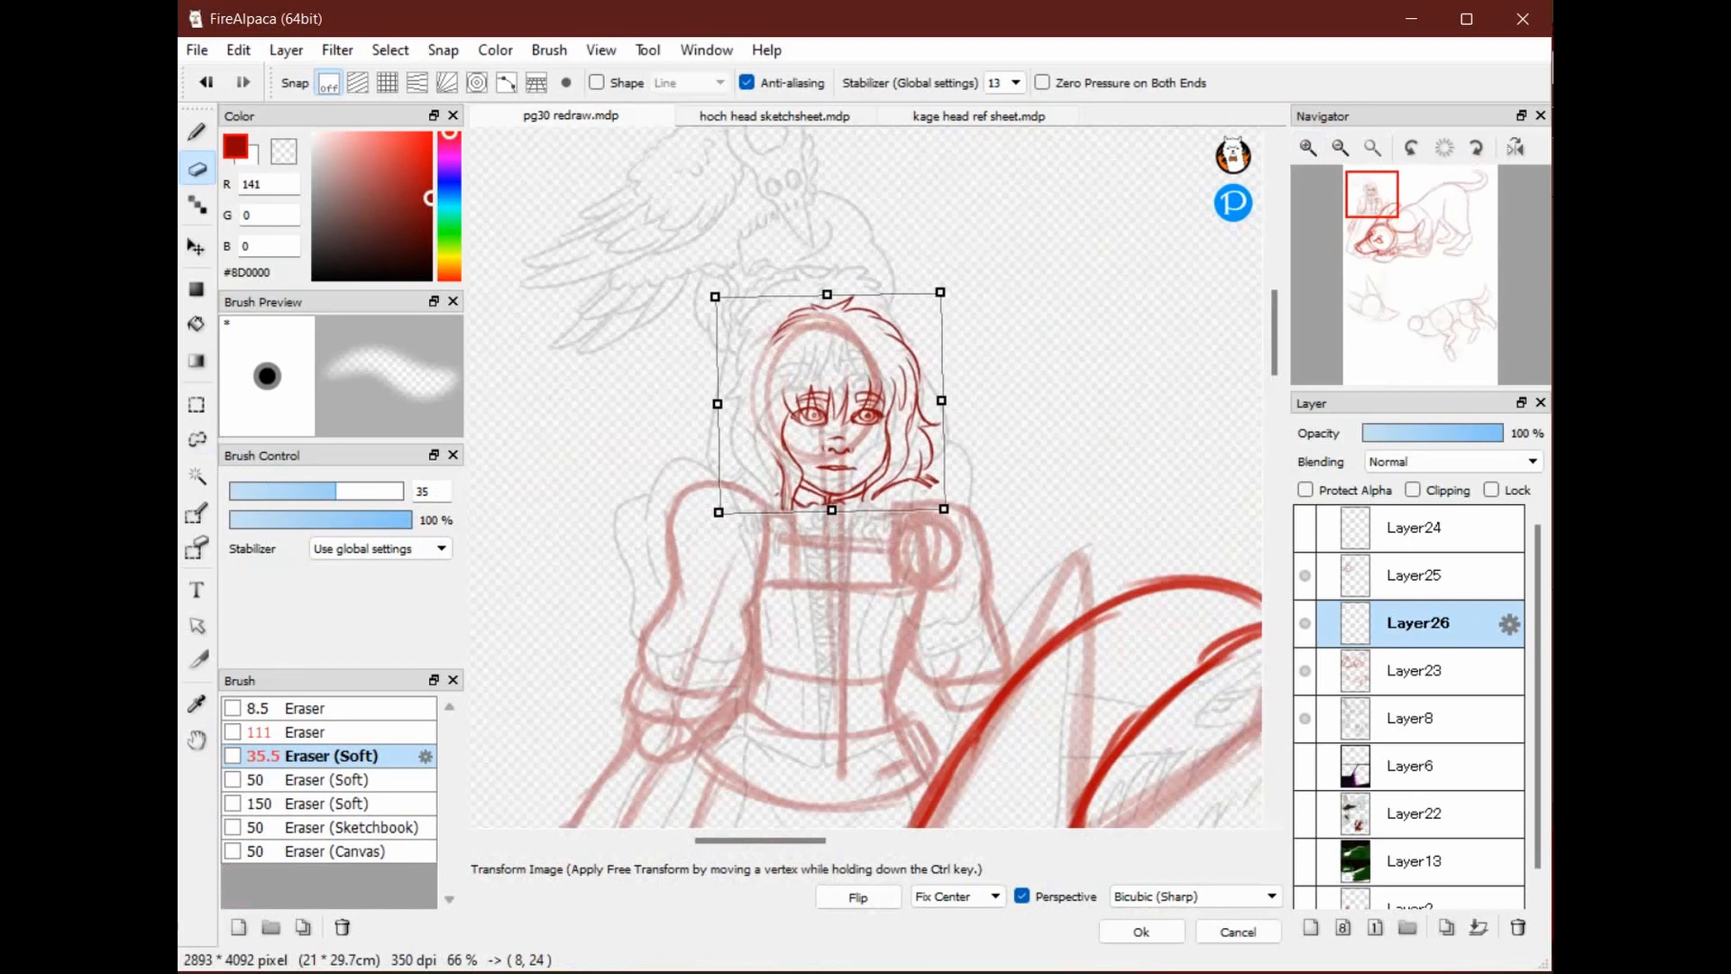
key(Return)
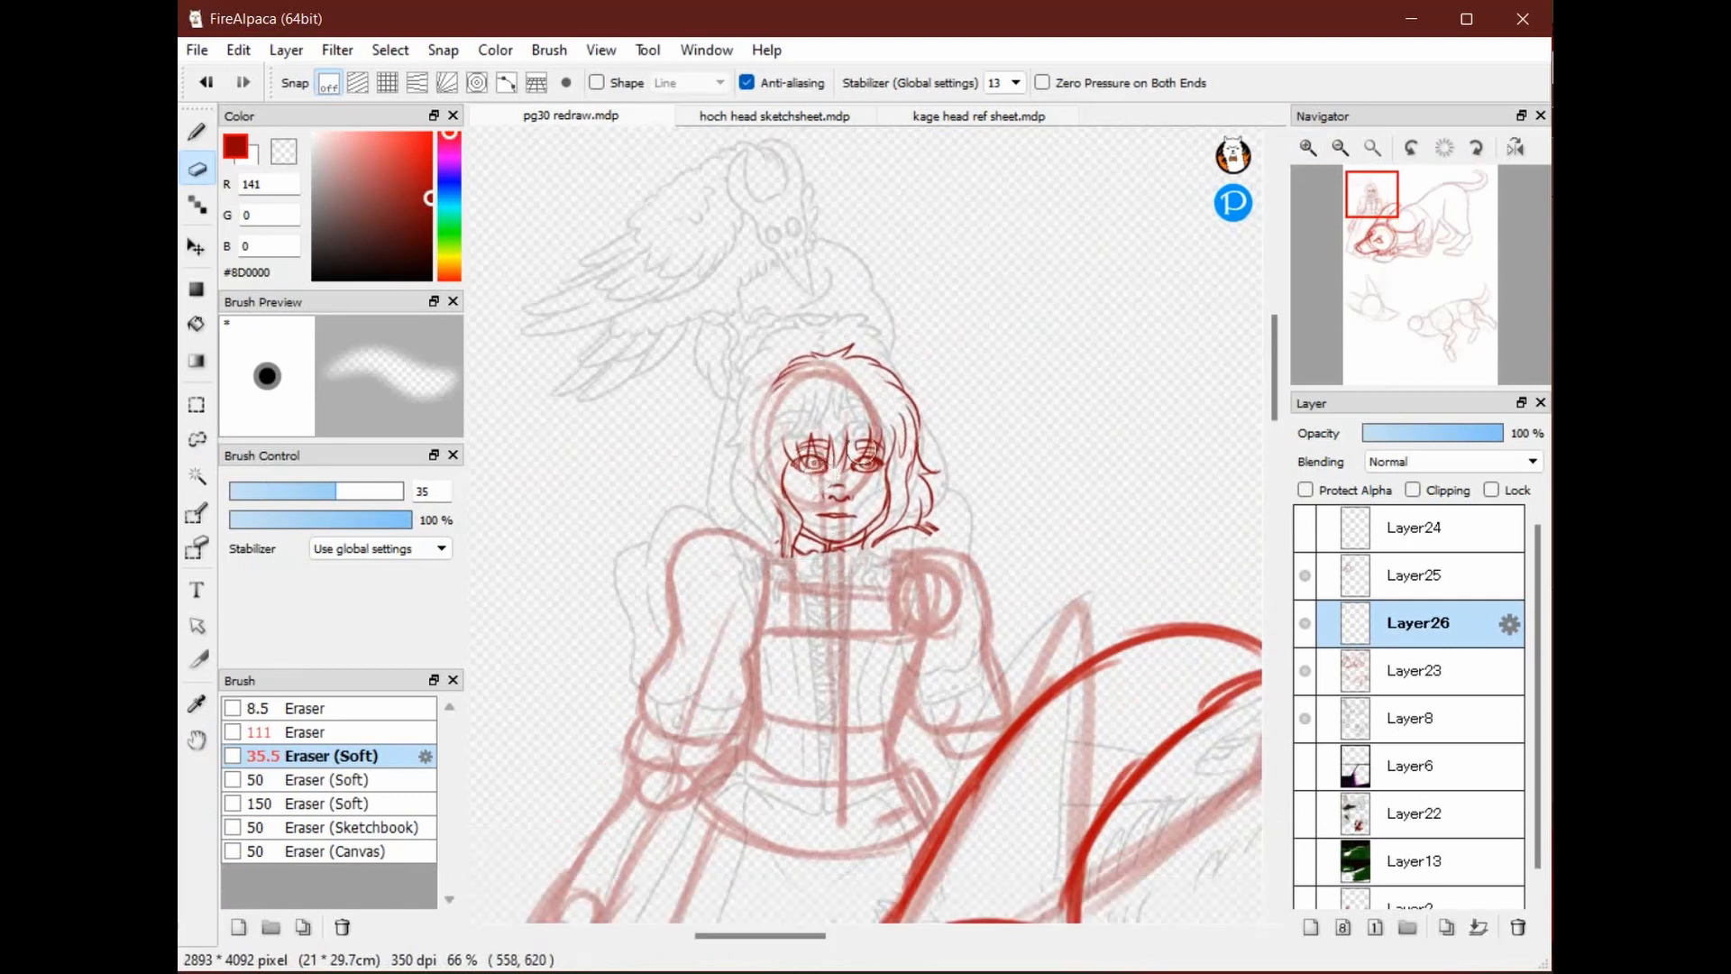
With the Watercolor brush at size 8.2, draw the long side locks and the hood outline around the girl's hair
key(b)
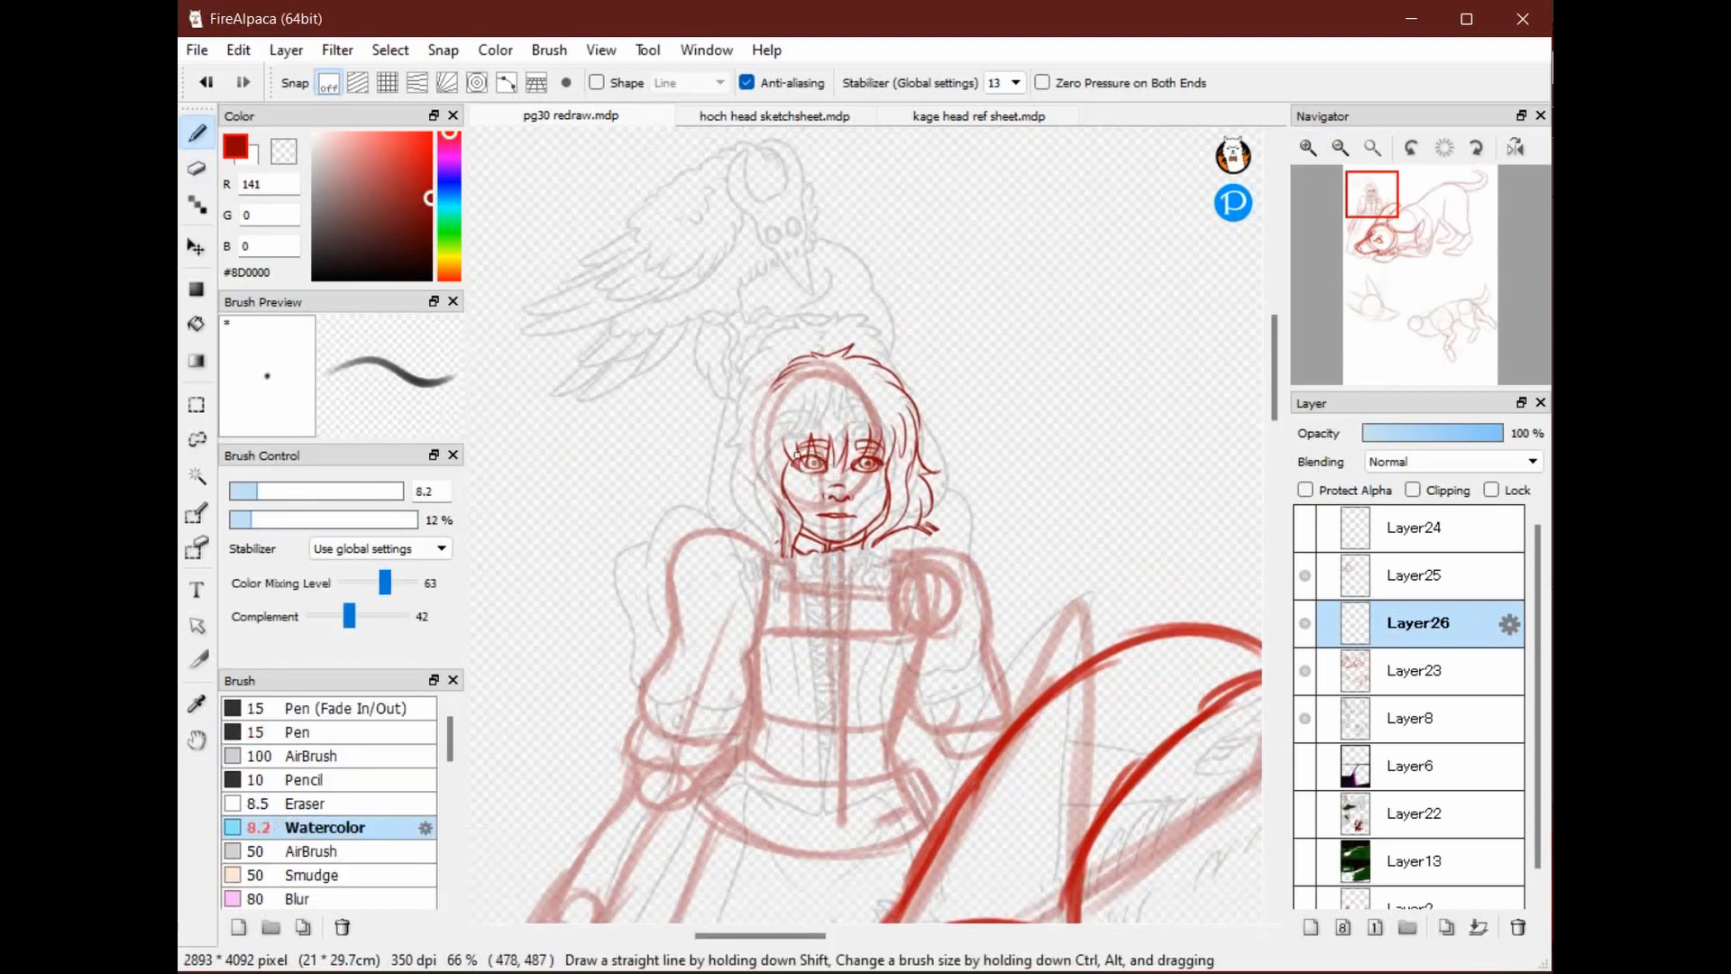
drag(768, 383, 767, 489)
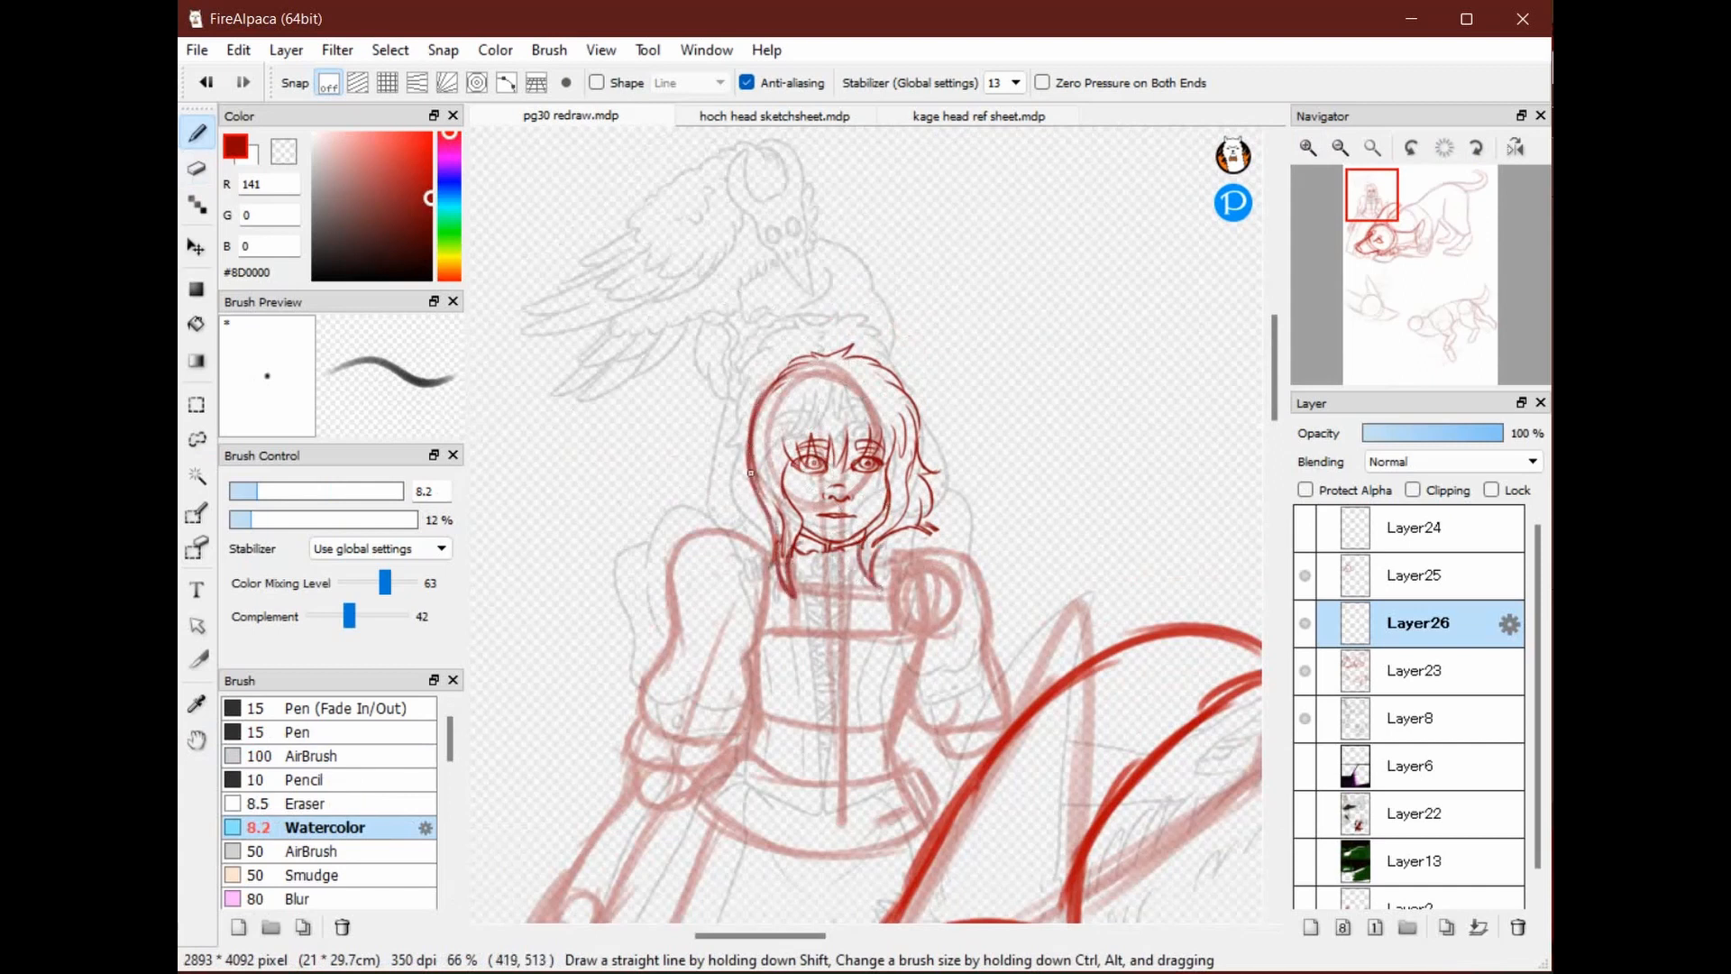
mouse_move(731, 420)
mouse_down()
mouse_move(741, 459)
mouse_move(752, 396)
mouse_move(808, 338)
mouse_move(900, 360)
mouse_move(858, 342)
mouse_move(906, 387)
mouse_up()
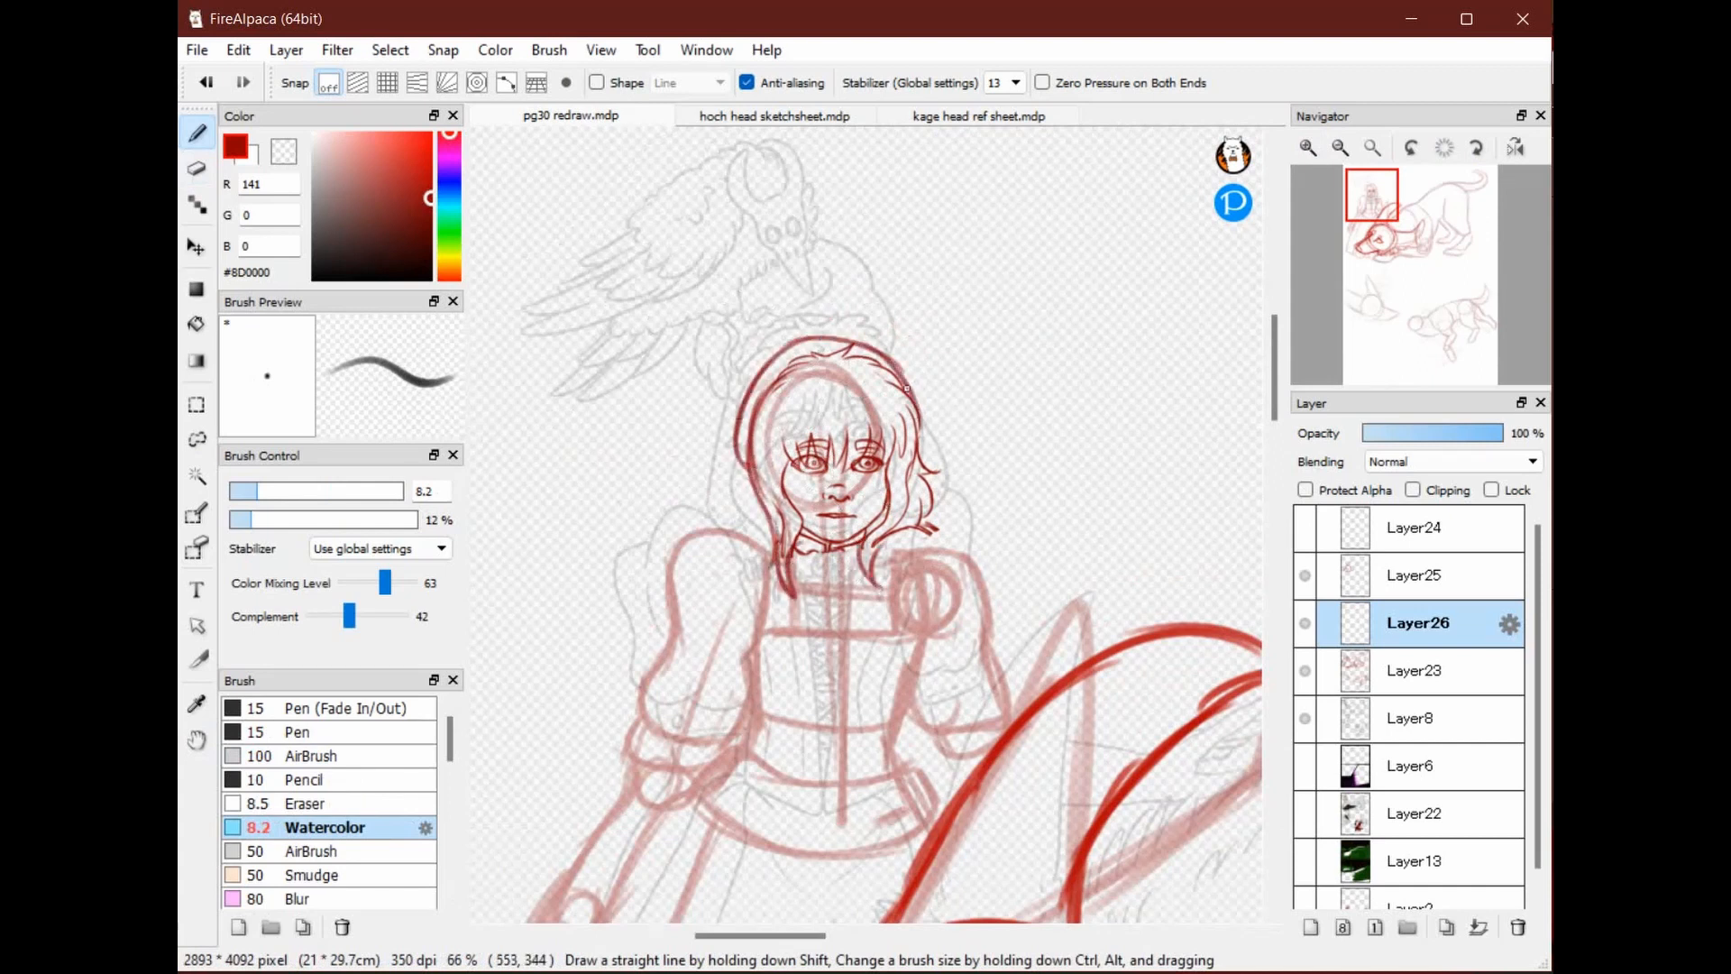
drag(745, 460, 719, 575)
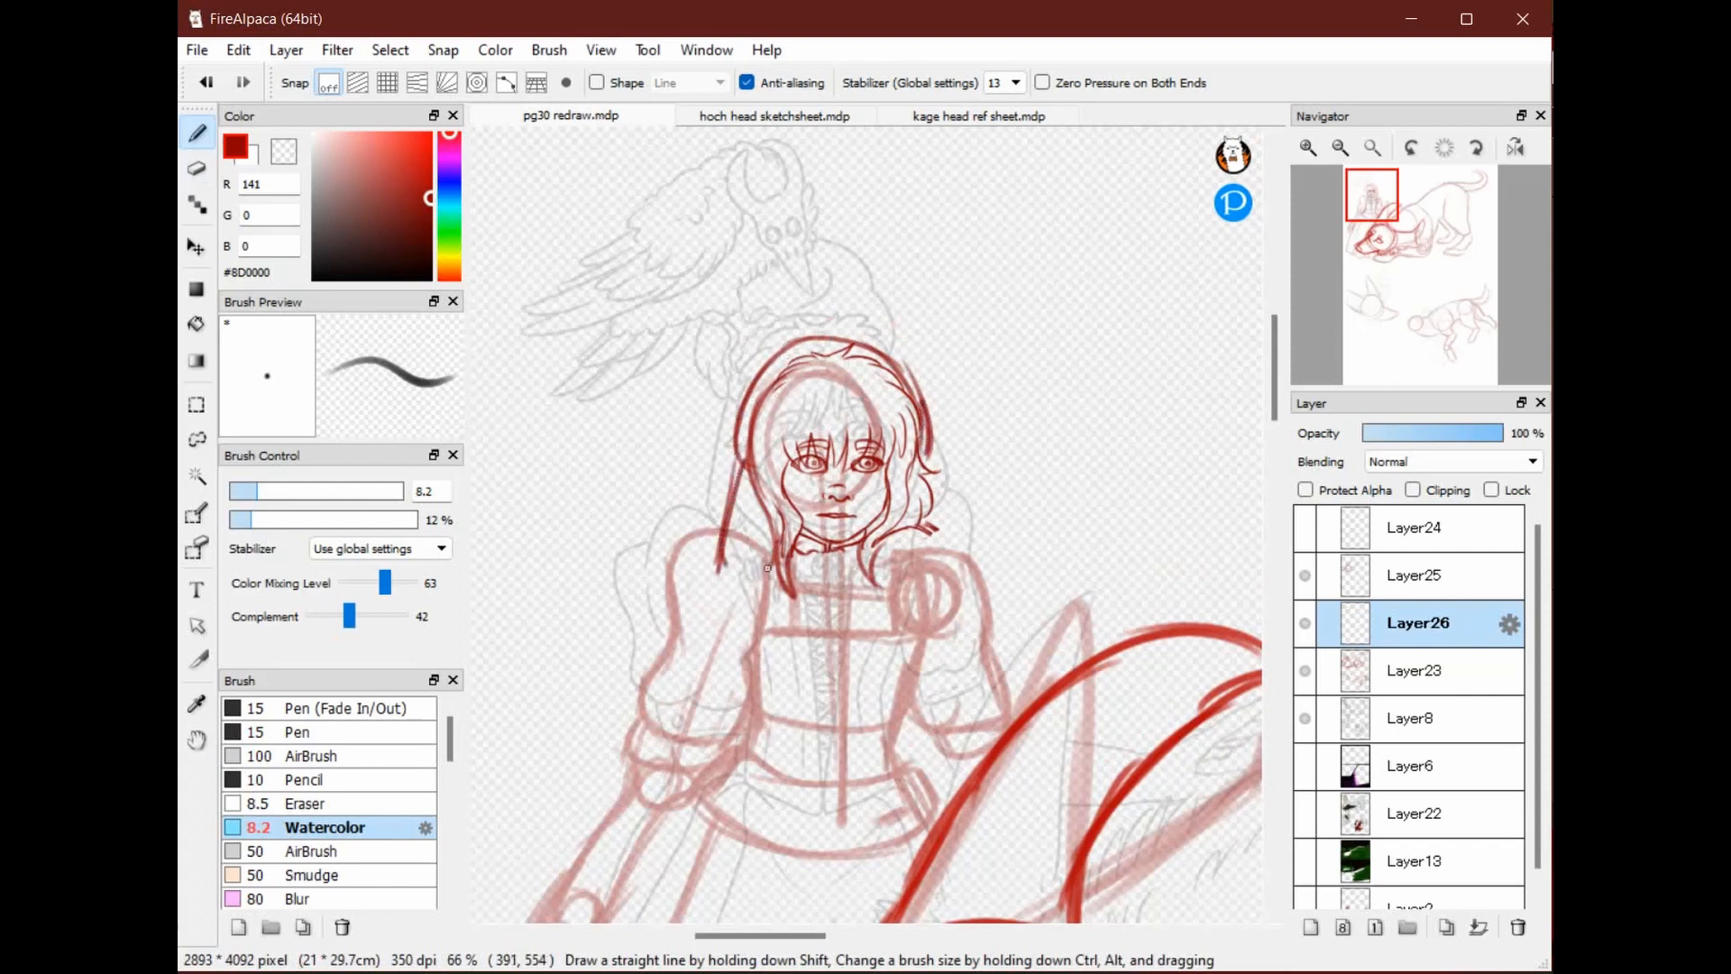
Redraw the side of the hood nearest the wolf, running from the temple down to the shoulder
mouse_move(930, 449)
mouse_down()
mouse_move(945, 551)
mouse_move(909, 552)
mouse_move(926, 482)
mouse_move(938, 557)
mouse_up()
key(e)
key(b)
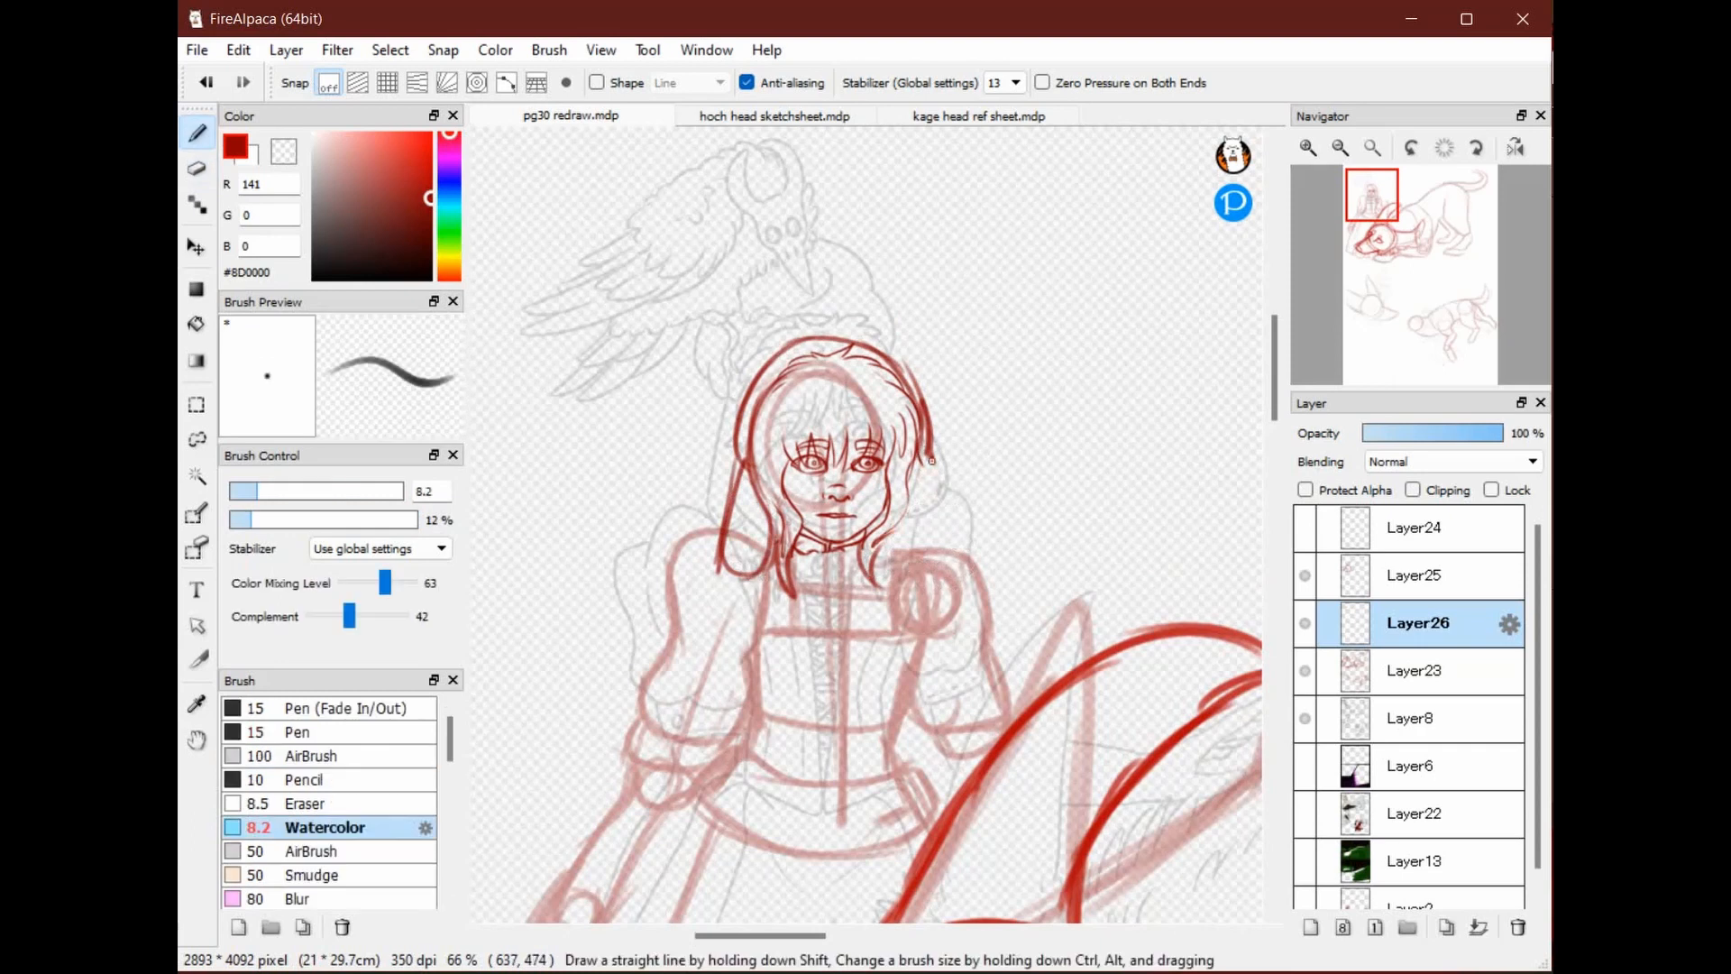
drag(927, 449, 938, 536)
mouse_move(927, 447)
mouse_down()
mouse_move(904, 549)
mouse_move(894, 525)
mouse_up()
Sketch the raised outer contours of the hood on both sides of the head, erasing the overshooting stroke below the crow
key(space)
mouse_move(759, 529)
mouse_down()
mouse_move(912, 614)
mouse_move(879, 667)
mouse_move(800, 688)
mouse_up()
key(e)
key(b)
key(space)
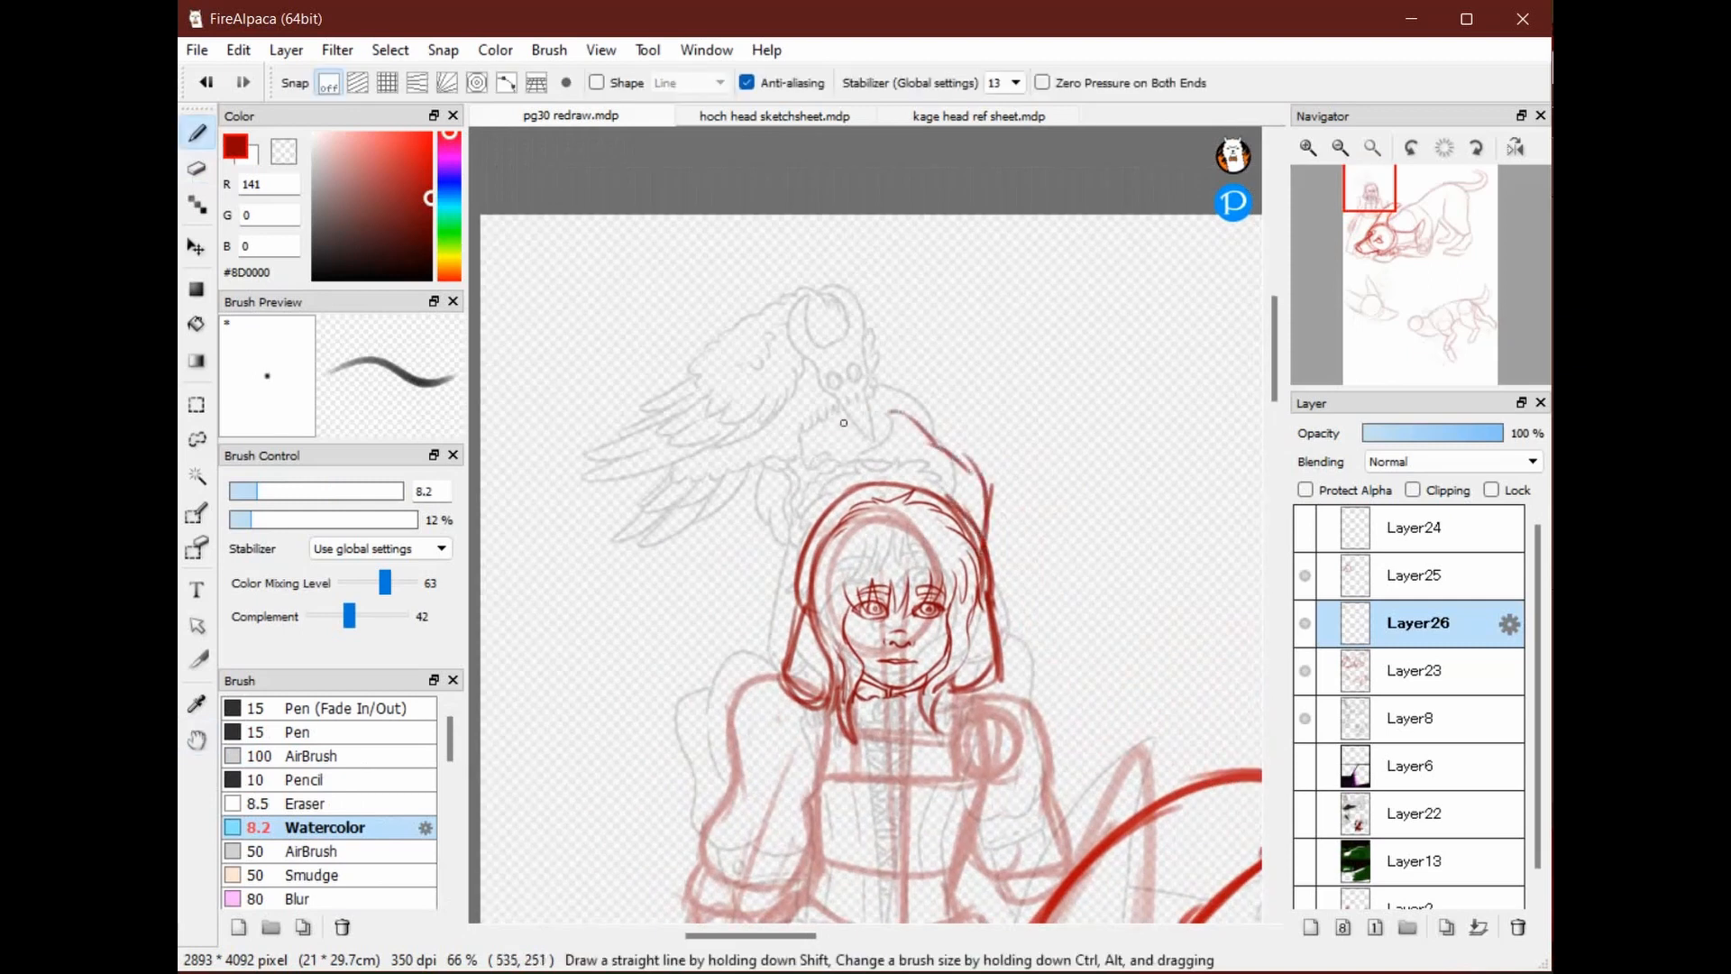
drag(844, 423, 792, 507)
key(e)
mouse_move(877, 410)
mouse_down()
mouse_move(911, 387)
mouse_move(869, 391)
mouse_move(825, 434)
mouse_move(914, 409)
mouse_move(890, 427)
mouse_move(944, 460)
mouse_up()
key(b)
mouse_move(818, 473)
mouse_down()
mouse_move(776, 552)
mouse_move(785, 583)
mouse_move(782, 519)
mouse_move(812, 593)
mouse_move(756, 505)
mouse_move(672, 578)
mouse_move(791, 573)
mouse_up()
Draw a dark centre-front line down the bodice from the collar to the waist
key(space)
drag(897, 451, 842, 351)
drag(851, 531, 836, 415)
drag(811, 569, 798, 432)
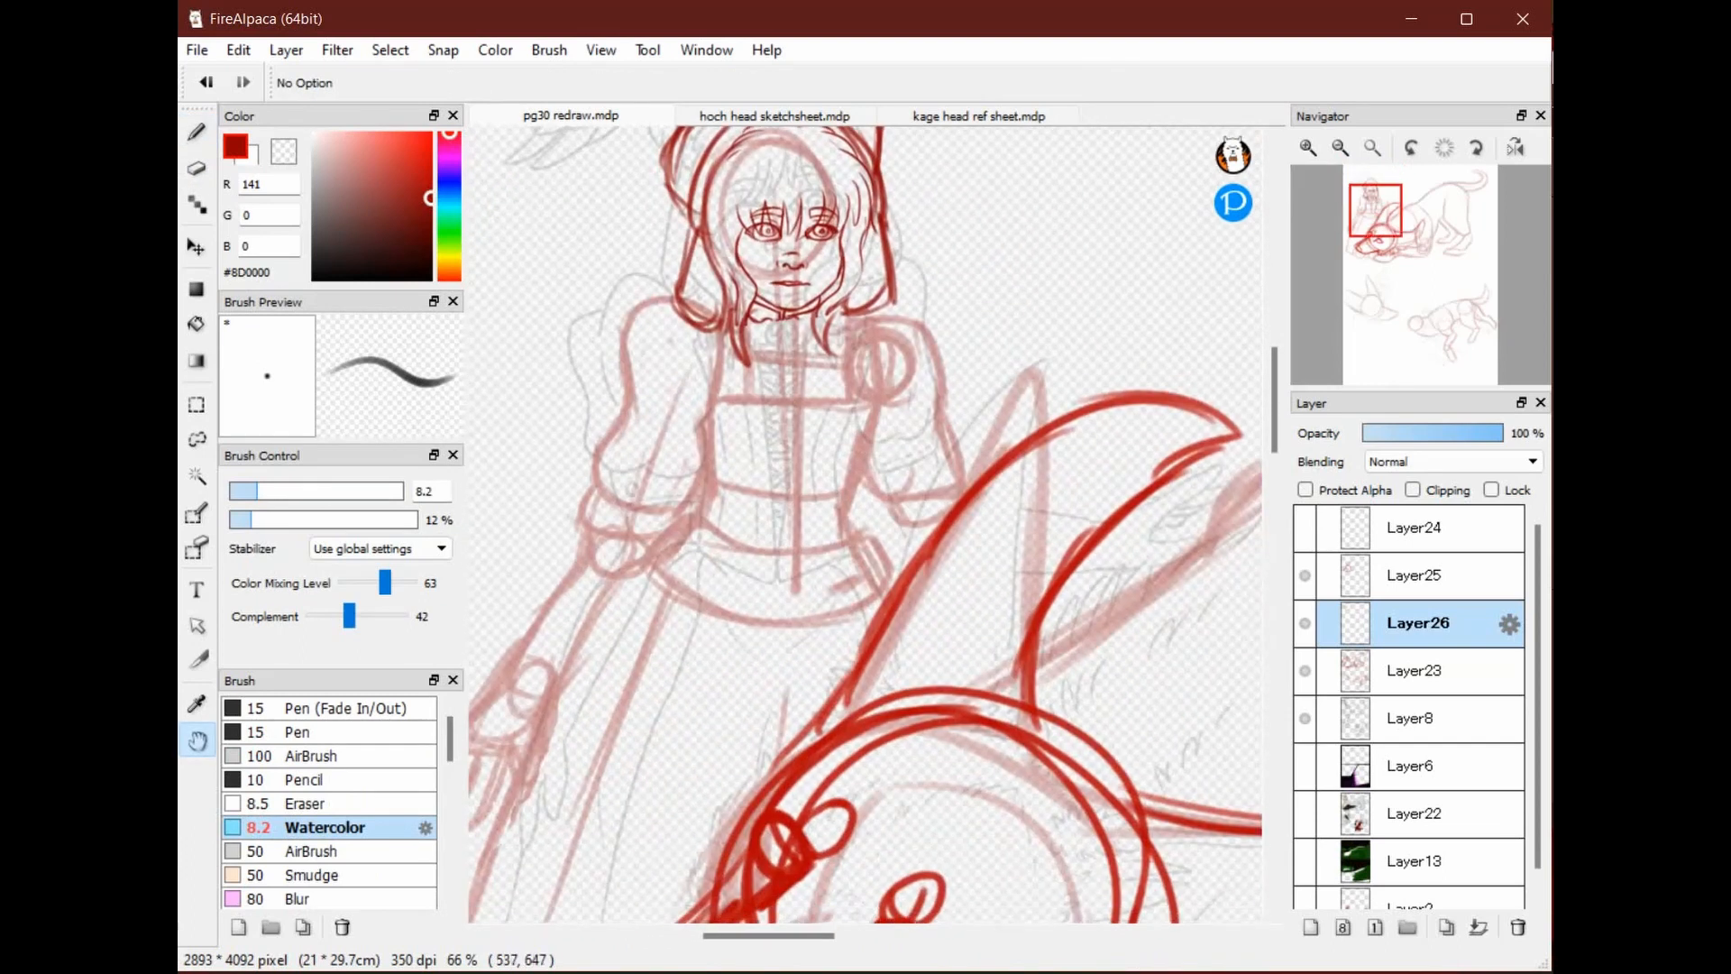
drag(785, 313, 787, 537)
drag(783, 335, 790, 577)
drag(784, 398, 791, 590)
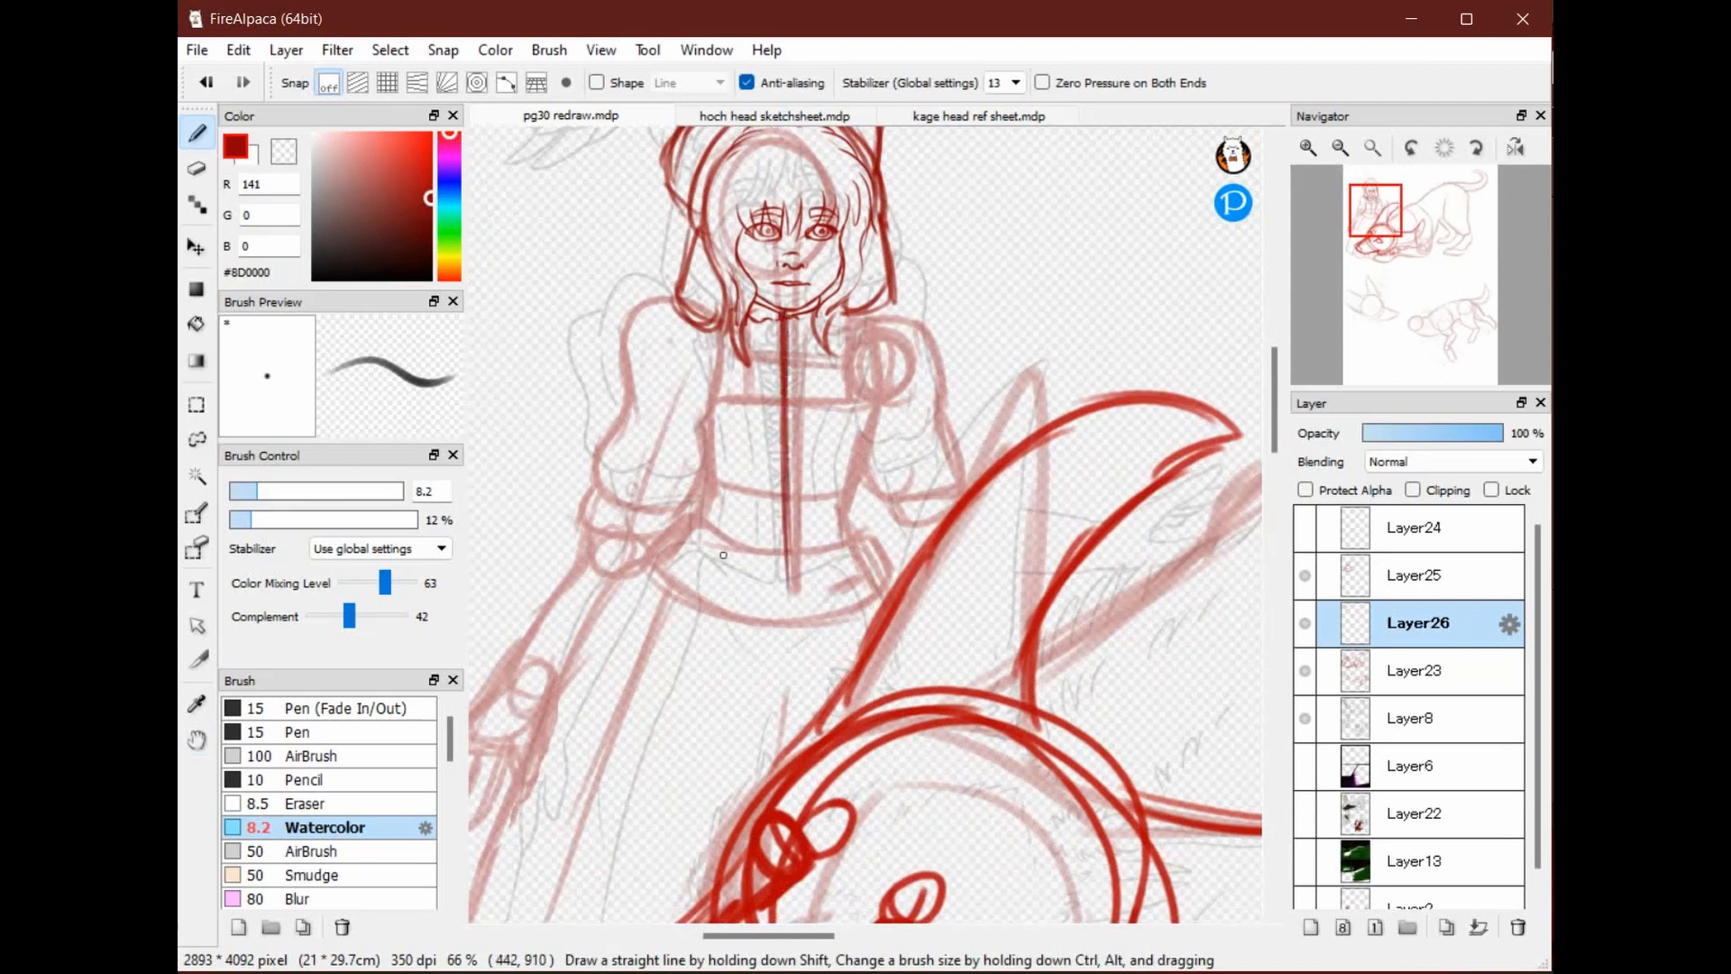
Draw the curved waistline across the girl's bodice and down the side edge nearest the wolf's ear
mouse_move(702, 523)
mouse_down()
mouse_move(783, 549)
mouse_move(869, 528)
mouse_up()
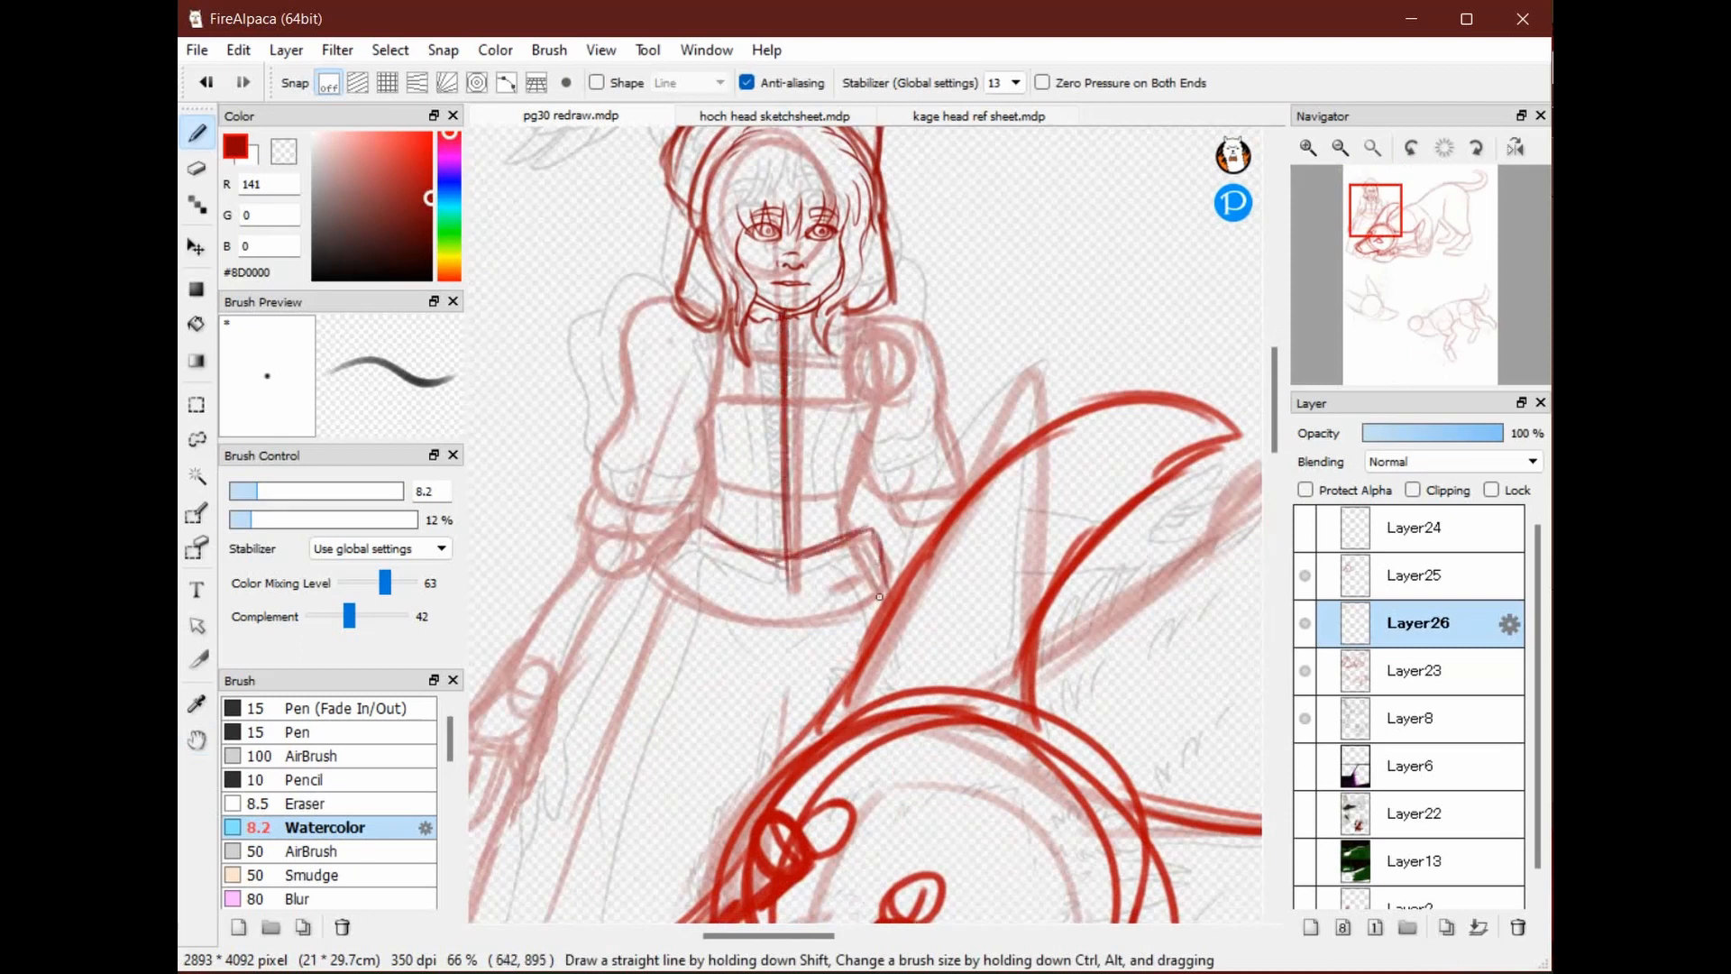
Examine the wolf and girl sketches in the lower half of the page with Layer25 hidden
key(space)
mouse_move(767, 658)
mouse_down()
mouse_move(835, 492)
mouse_move(812, 615)
mouse_move(713, 98)
mouse_up()
click(1341, 148)
click(1341, 148)
click(1341, 148)
mouse_move(861, 500)
mouse_down()
mouse_move(708, 474)
mouse_move(926, 545)
mouse_up()
click(1309, 148)
click(1309, 148)
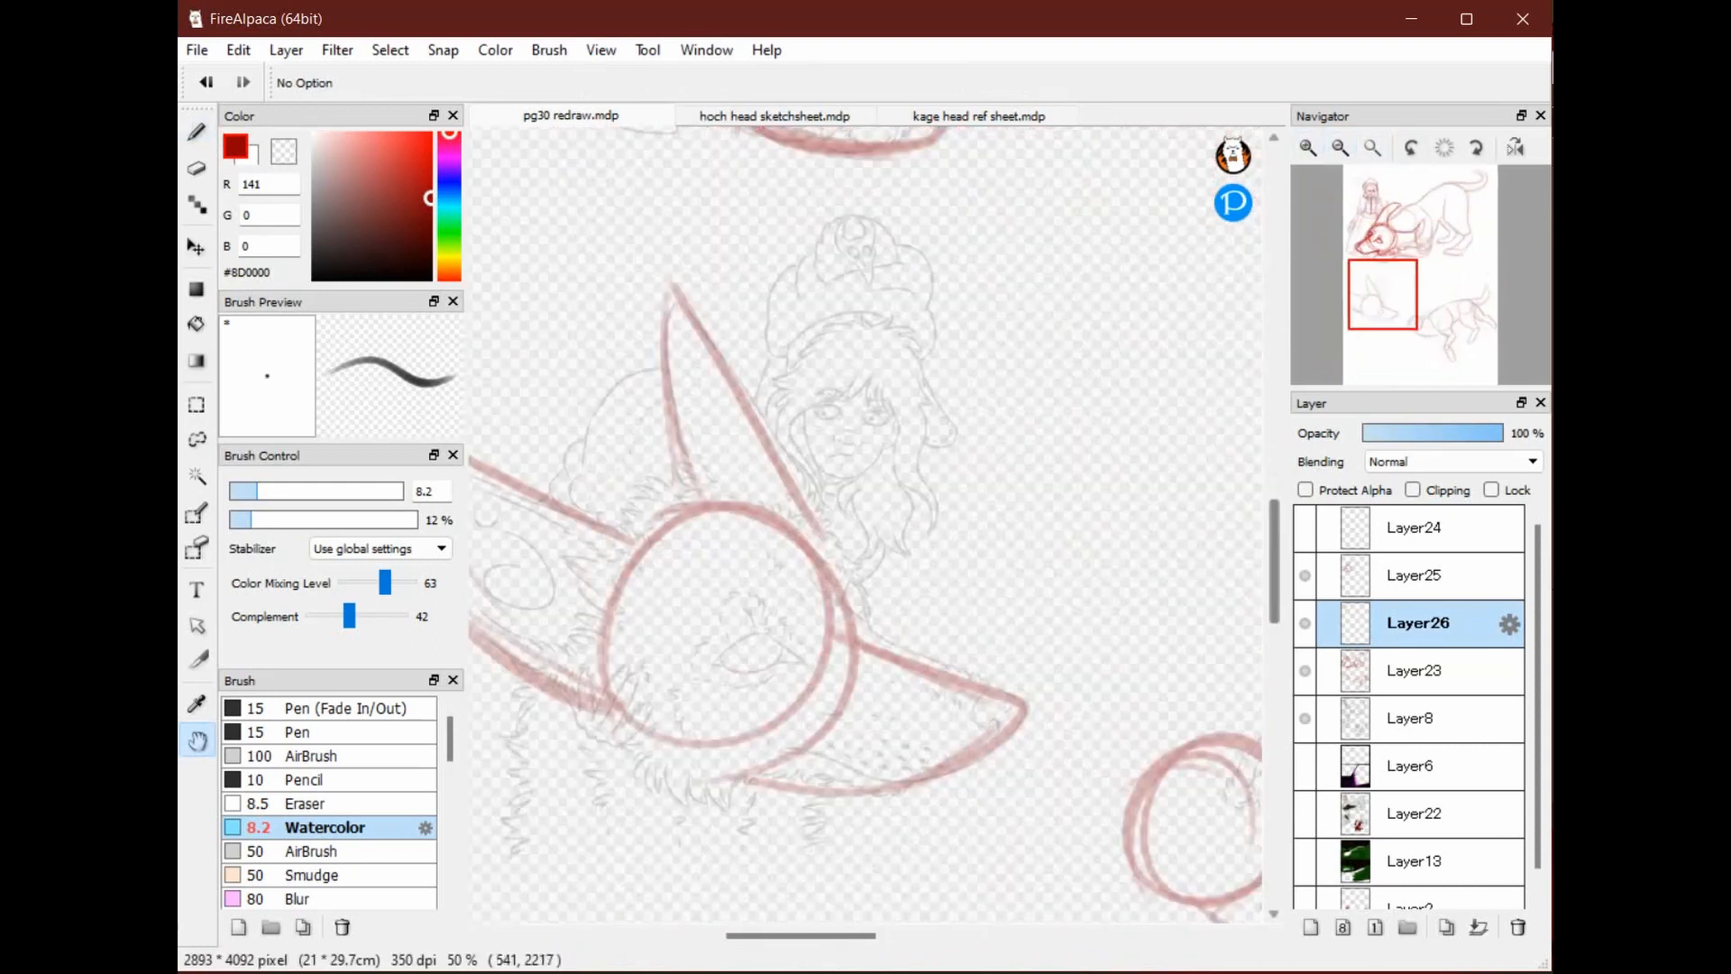
drag(1213, 403, 614, 246)
mouse_move(801, 589)
mouse_down()
mouse_move(568, 378)
mouse_move(870, 485)
mouse_up()
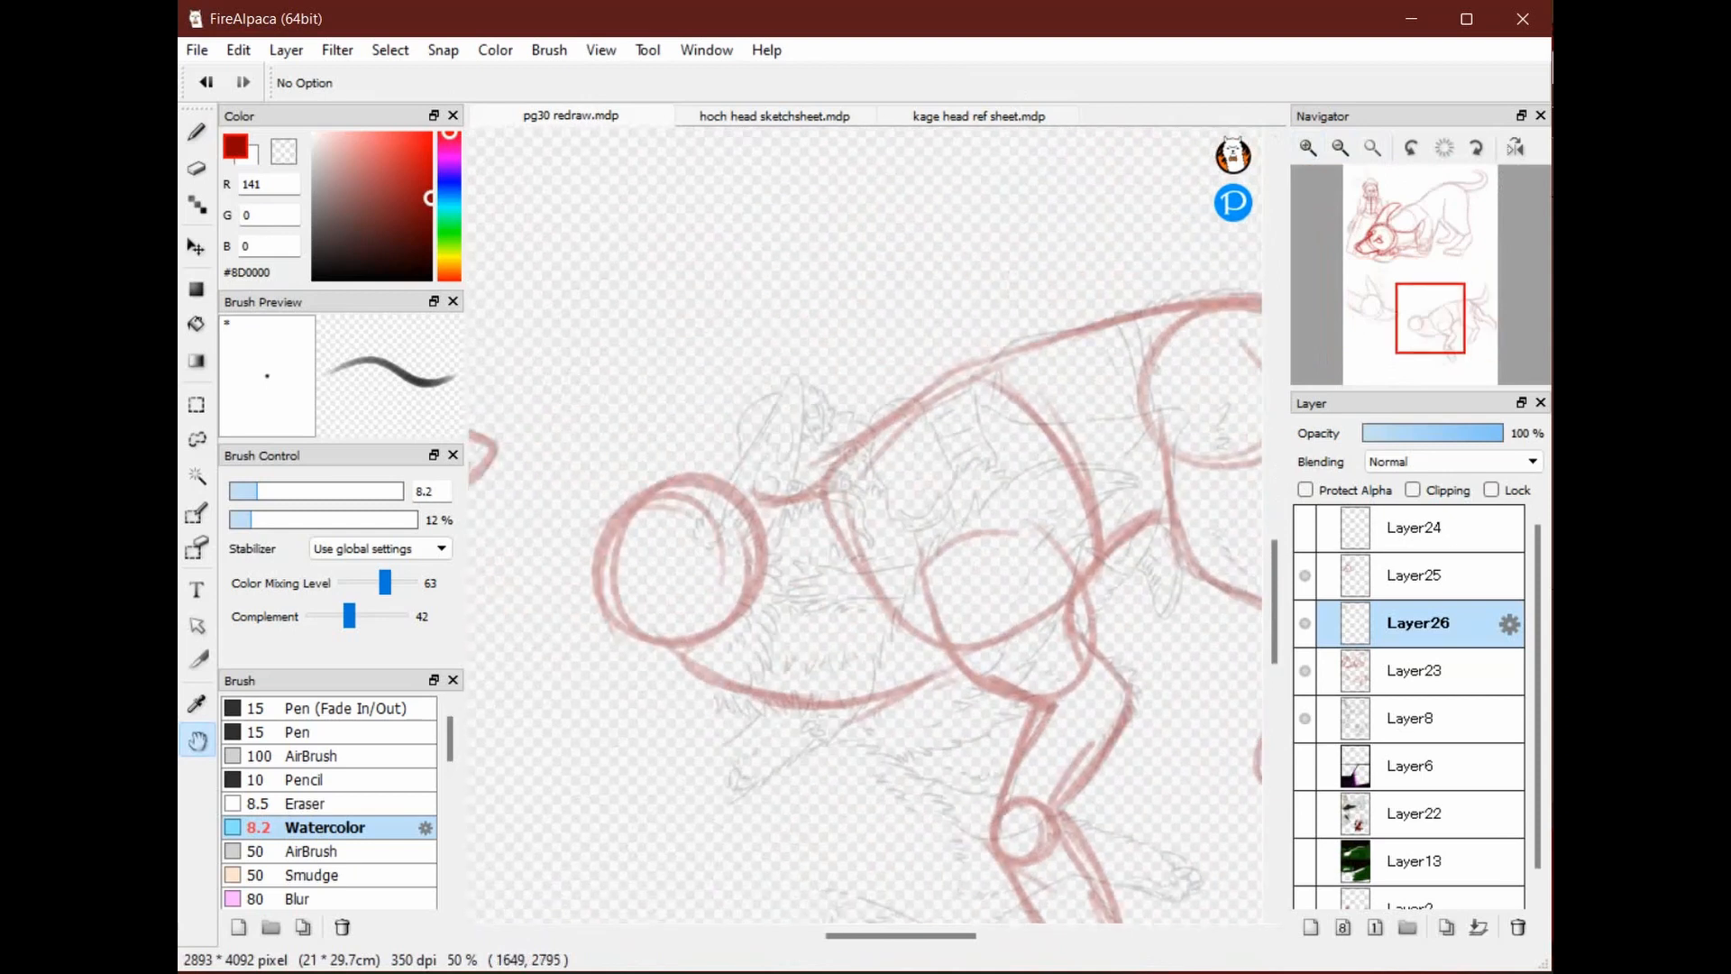
mouse_move(1080, 523)
mouse_down()
mouse_move(1043, 545)
mouse_move(988, 538)
mouse_up()
click(1305, 575)
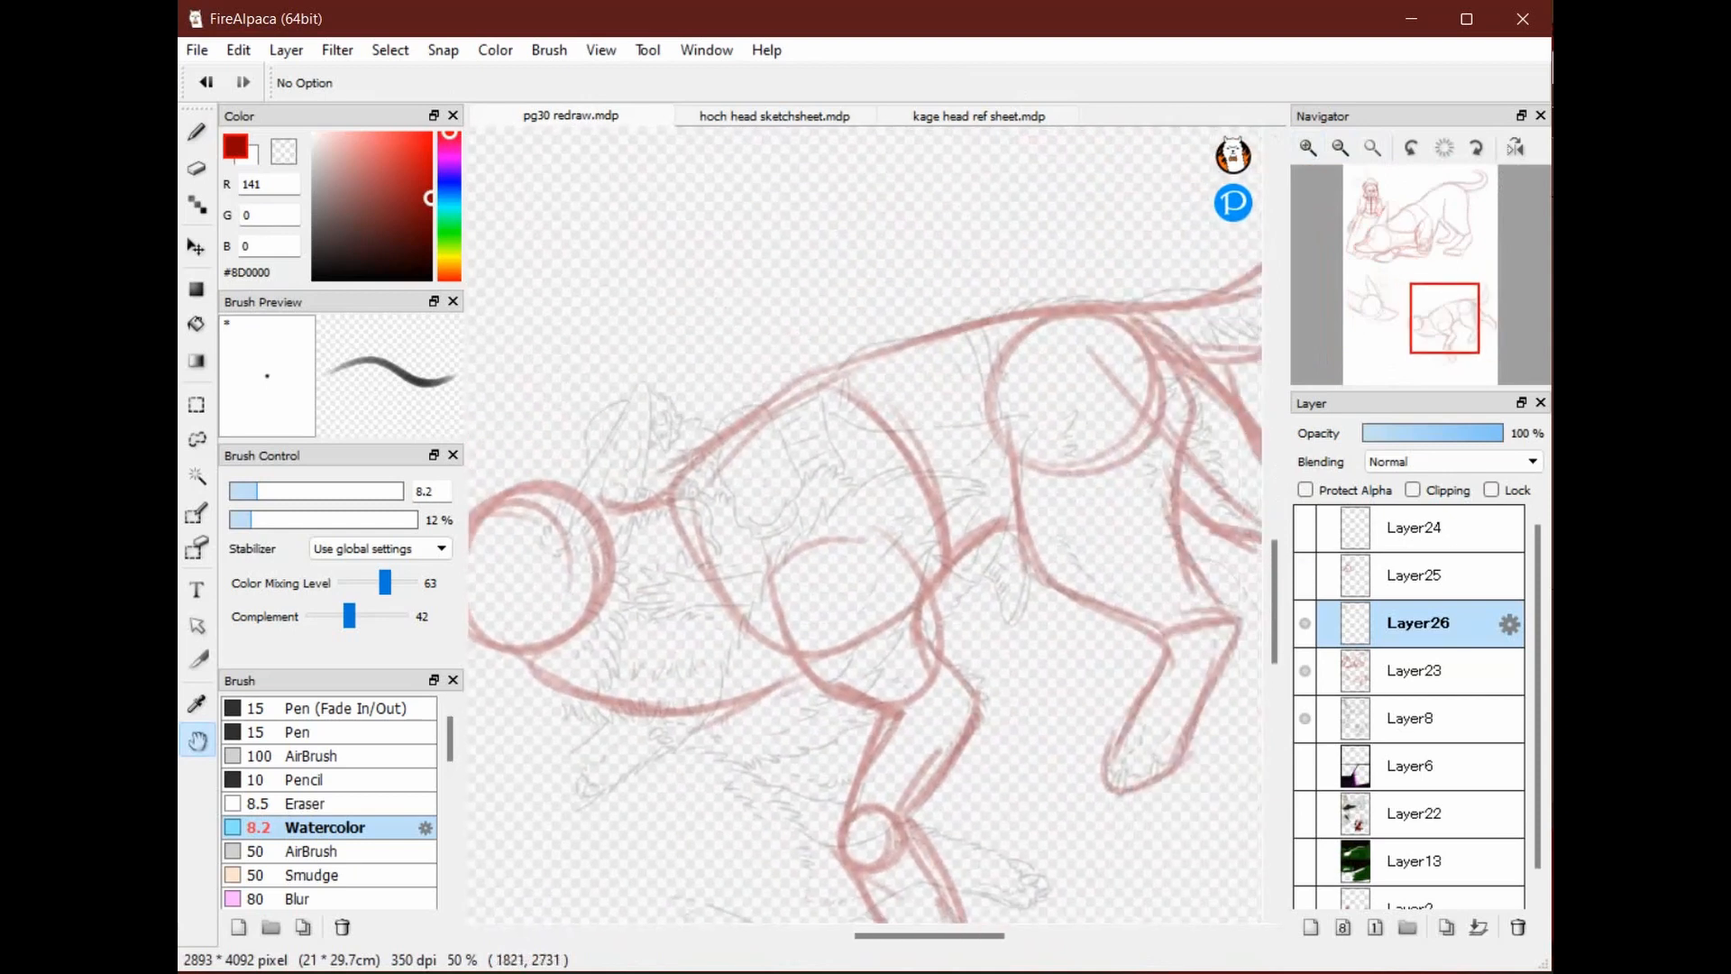
mouse_move(673, 541)
mouse_down()
mouse_move(1063, 685)
mouse_move(1133, 729)
mouse_up()
drag(516, 326, 903, 532)
drag(998, 437, 748, 368)
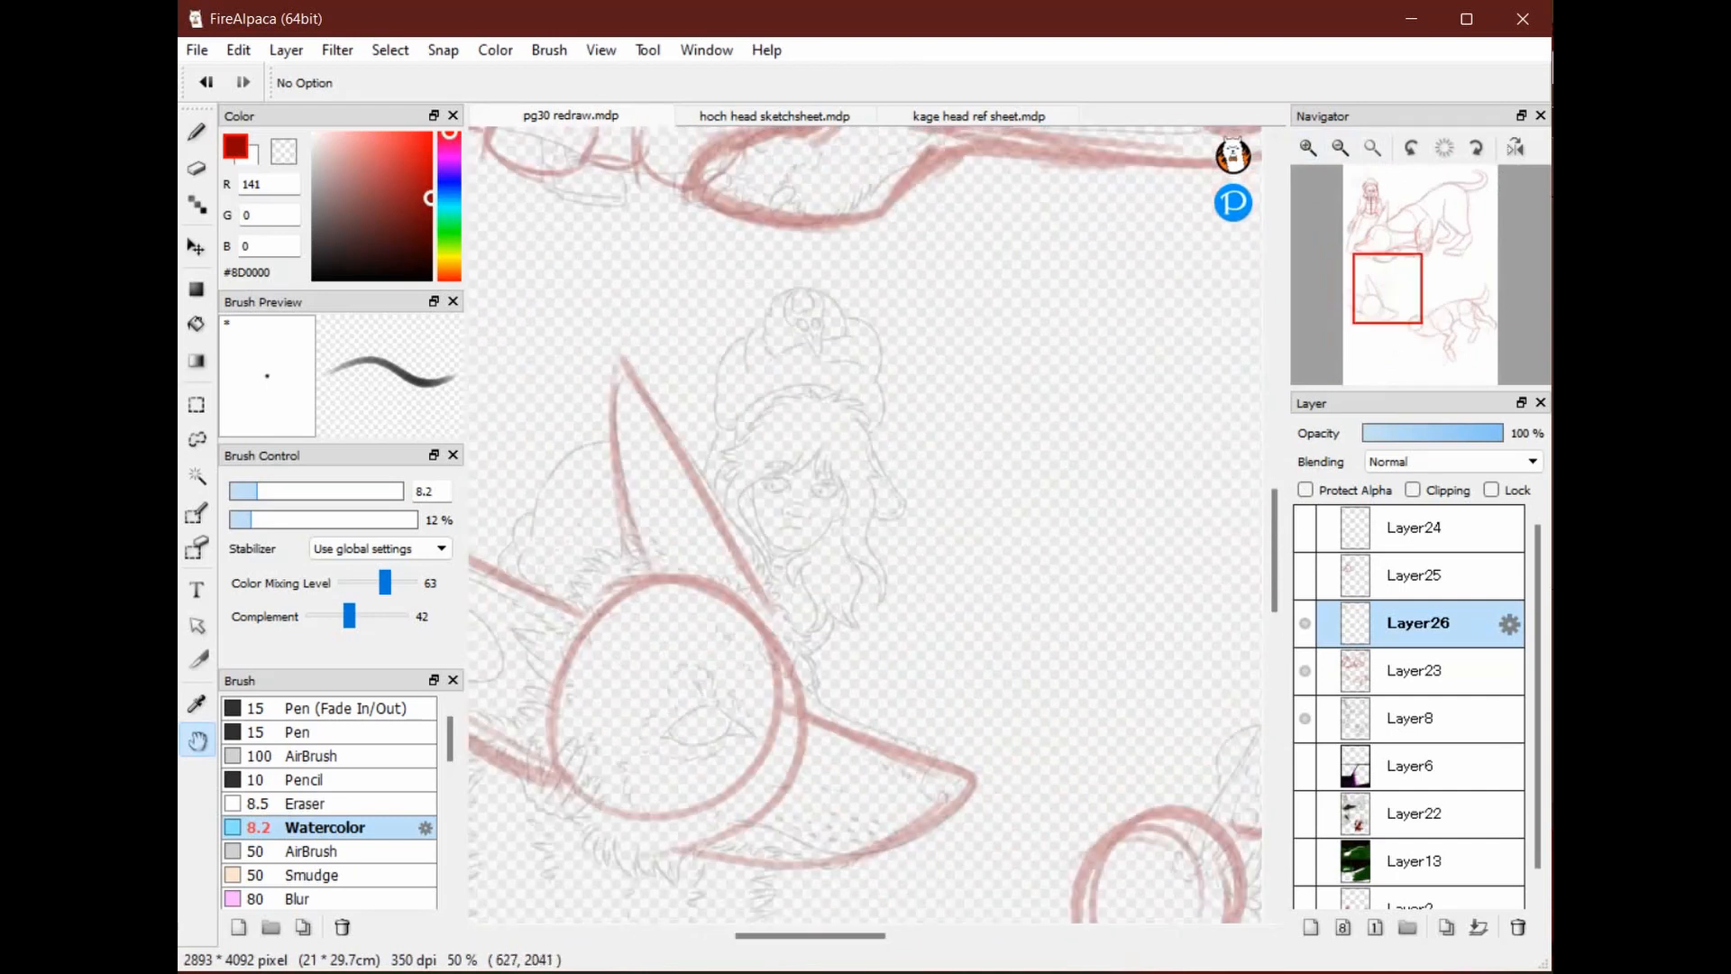
Copy the front-facing long-haired head from hoch head sketchsheet.mdp and return to pg30 redraw.mdp
click(775, 116)
drag(744, 665, 724, 338)
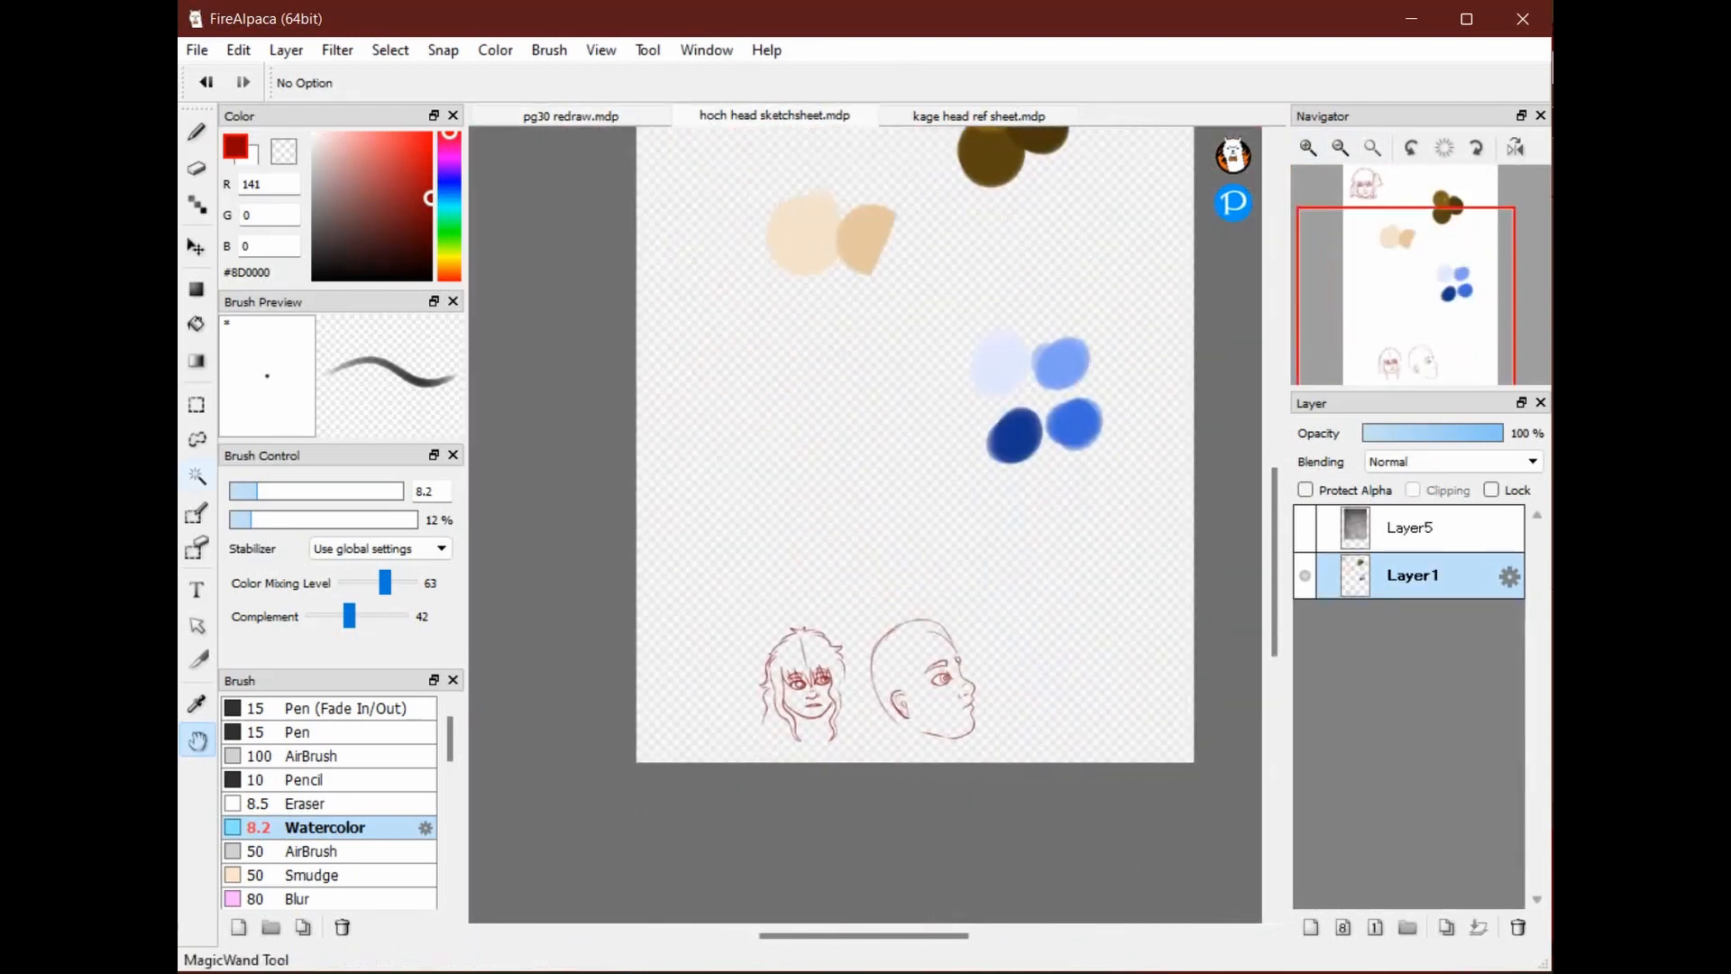
click(198, 440)
drag(802, 587, 832, 582)
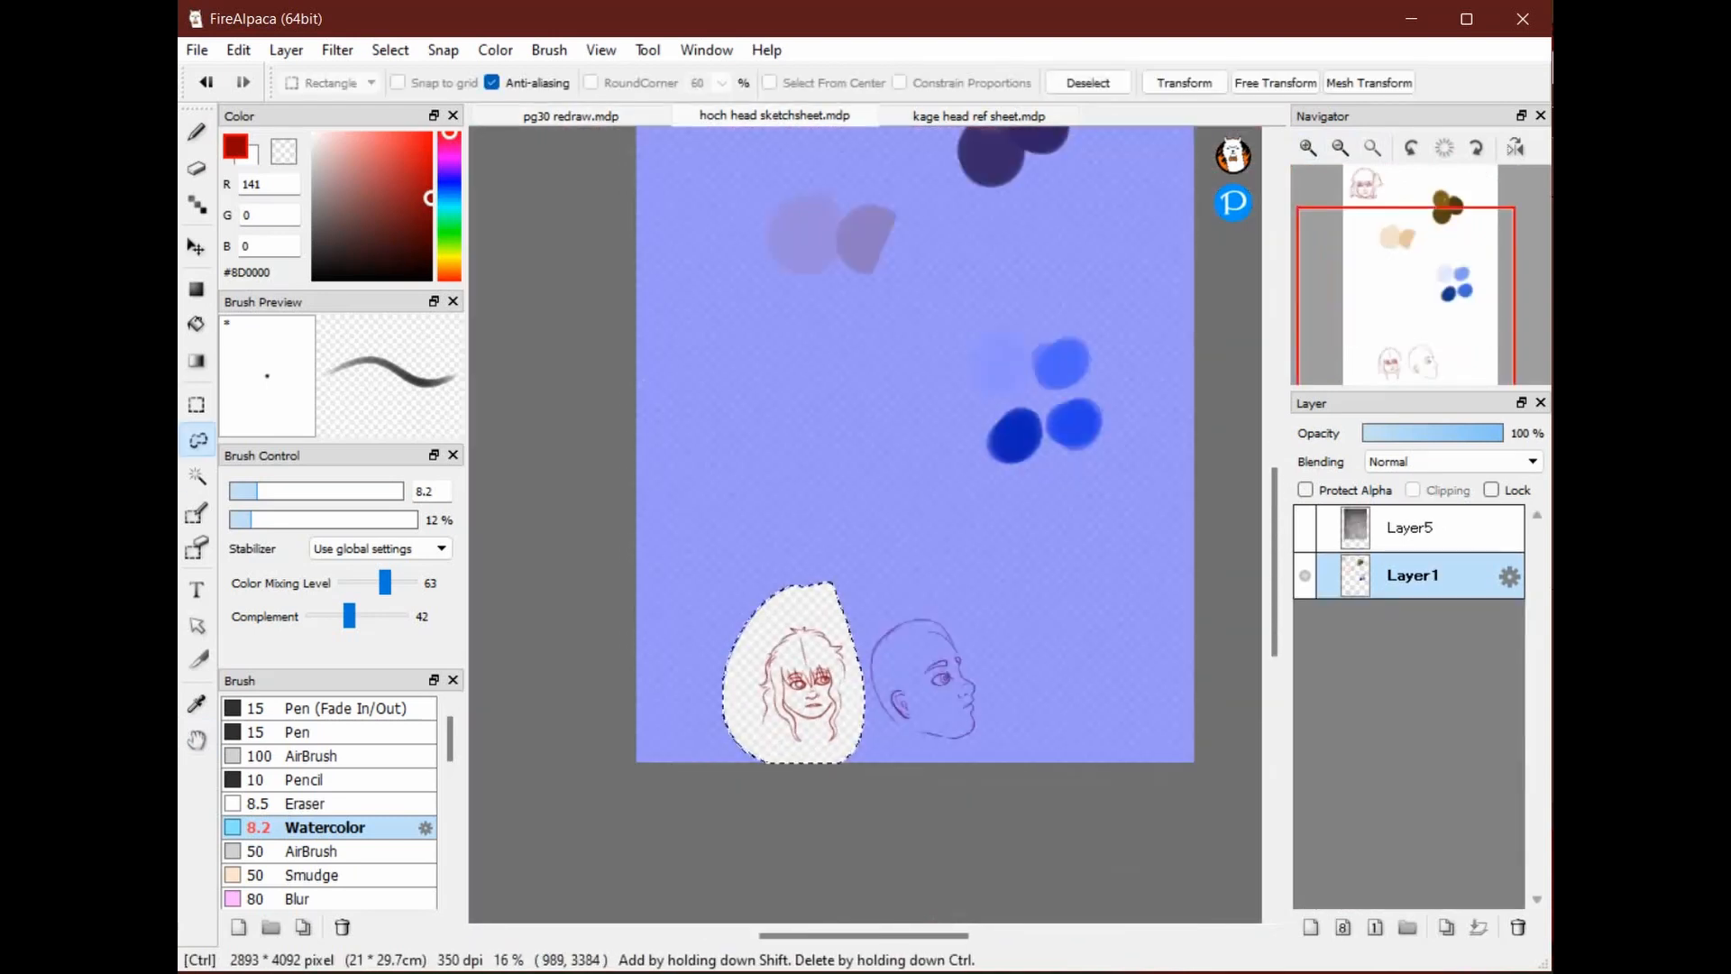
key(ctrl+c)
click(584, 116)
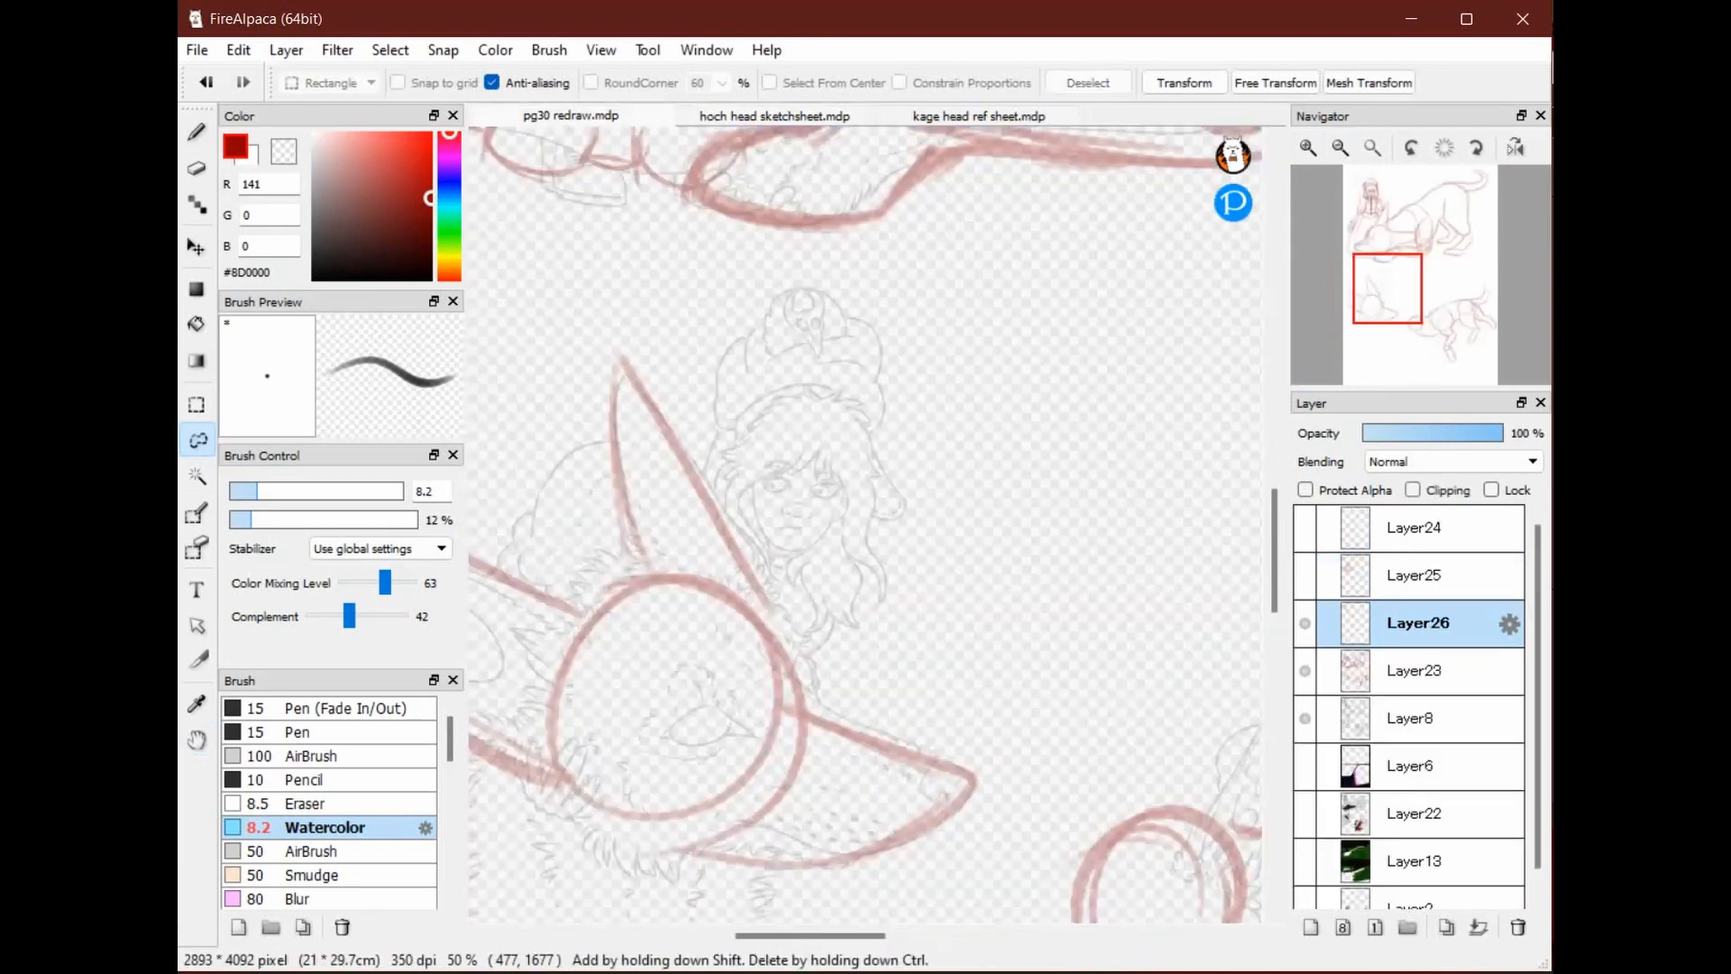
Paste the copied head into the page and move it over the girl's head in the lower sketch
click(1341, 148)
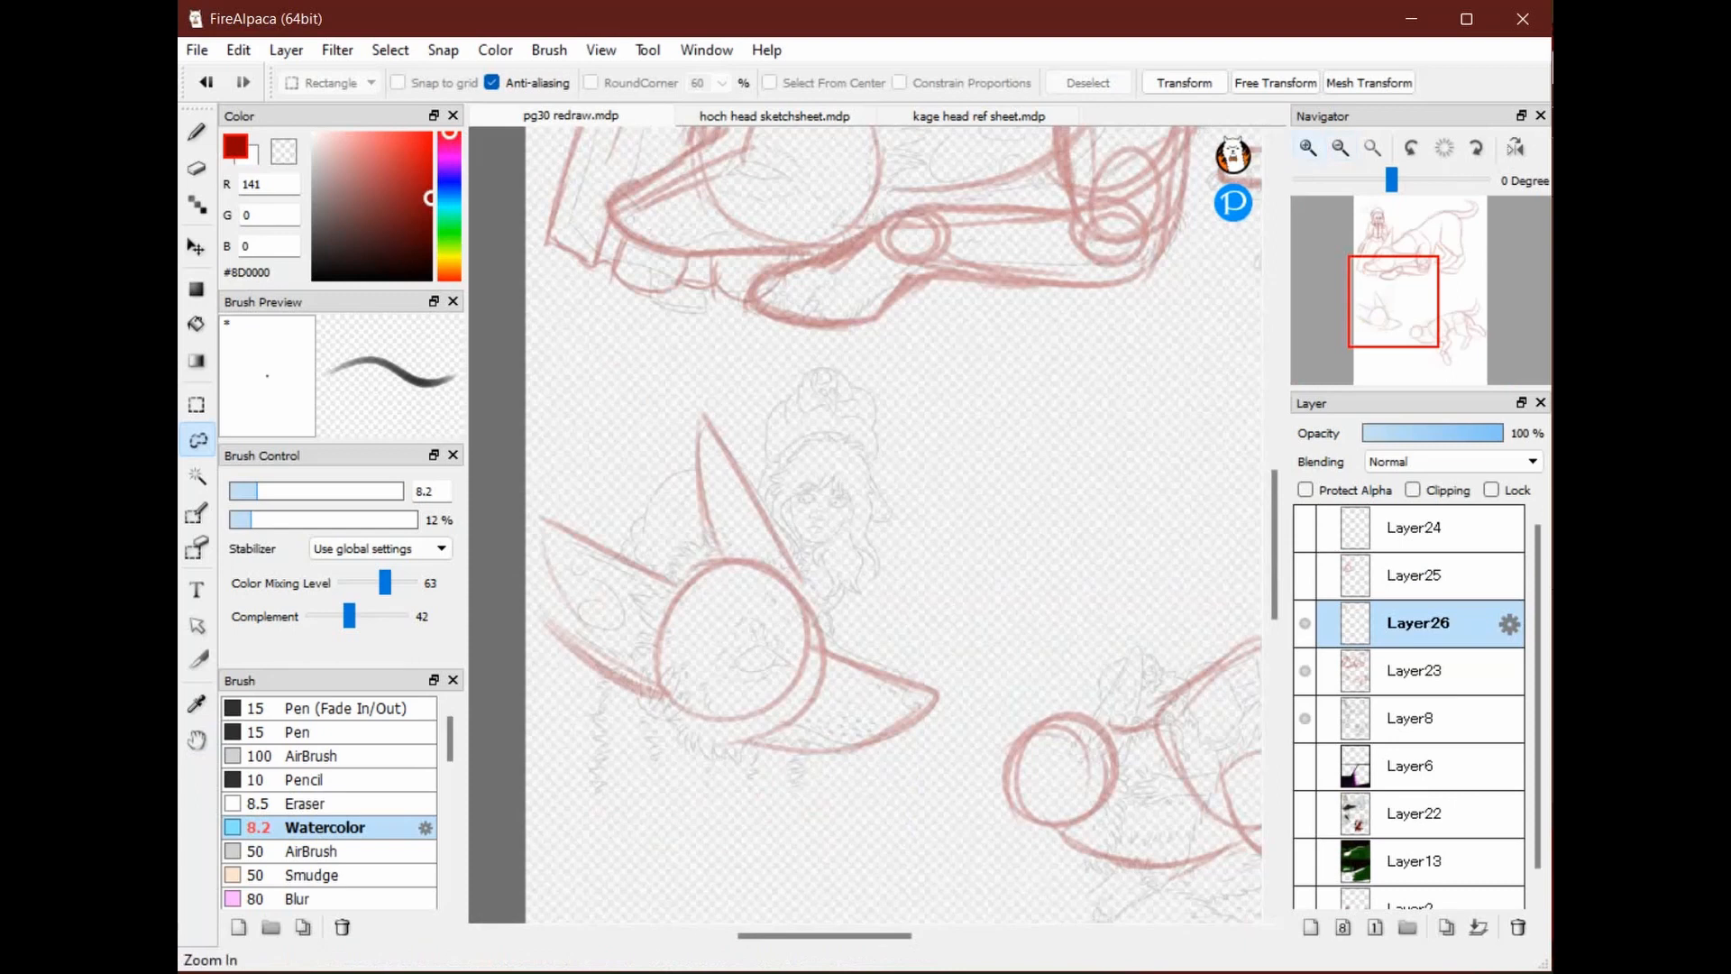
key(space)
mouse_move(885, 325)
mouse_down()
mouse_move(786, 609)
mouse_move(801, 714)
mouse_up()
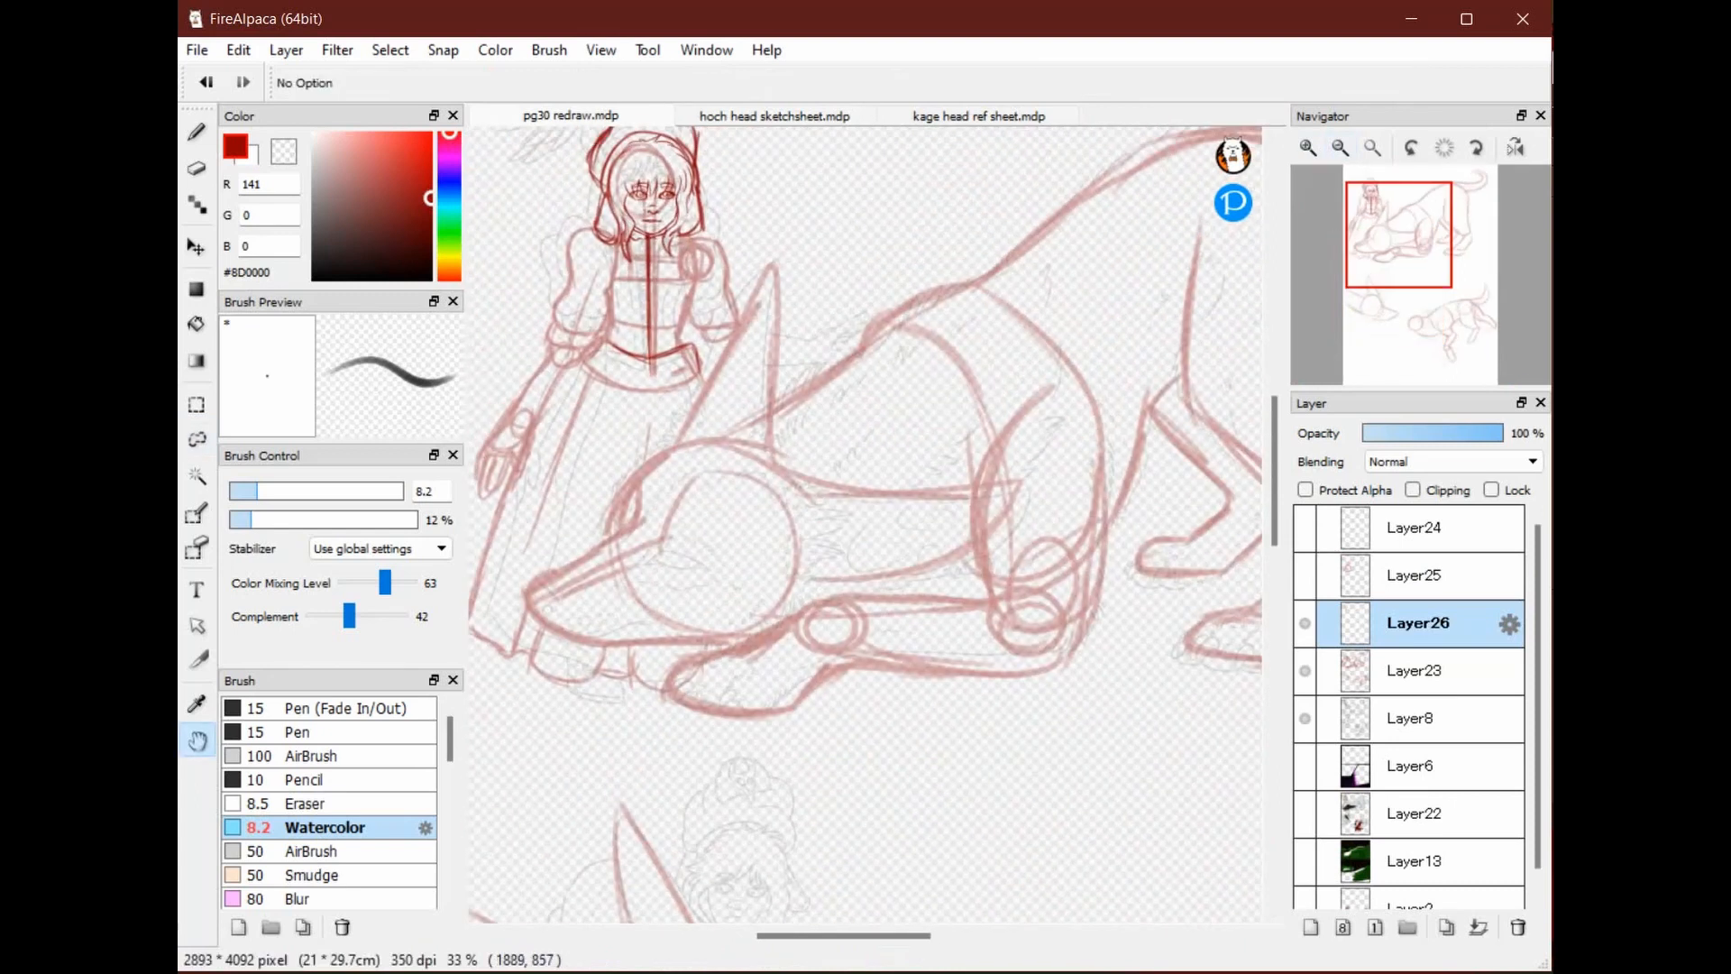
click(1341, 147)
drag(926, 556, 853, 680)
click(1341, 148)
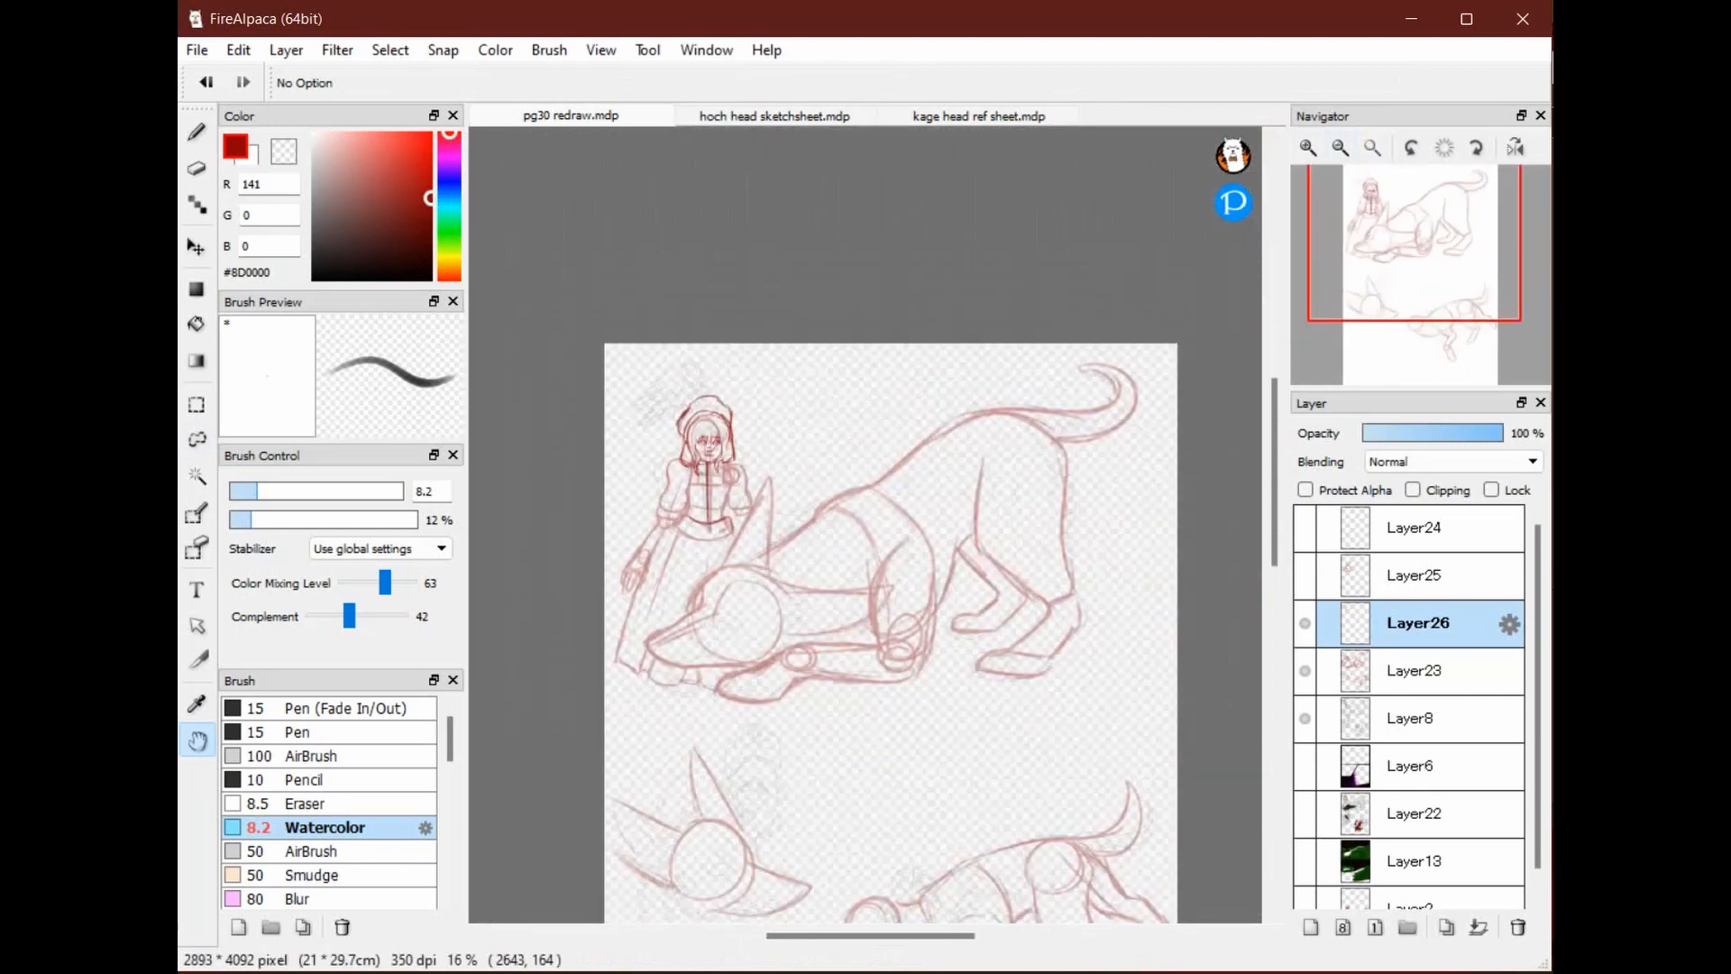
drag(816, 605, 866, 490)
key(ctrl+v)
key(ctrl+t)
mouse_move(732, 285)
mouse_down()
mouse_move(805, 755)
mouse_move(805, 632)
mouse_up()
key(Return)
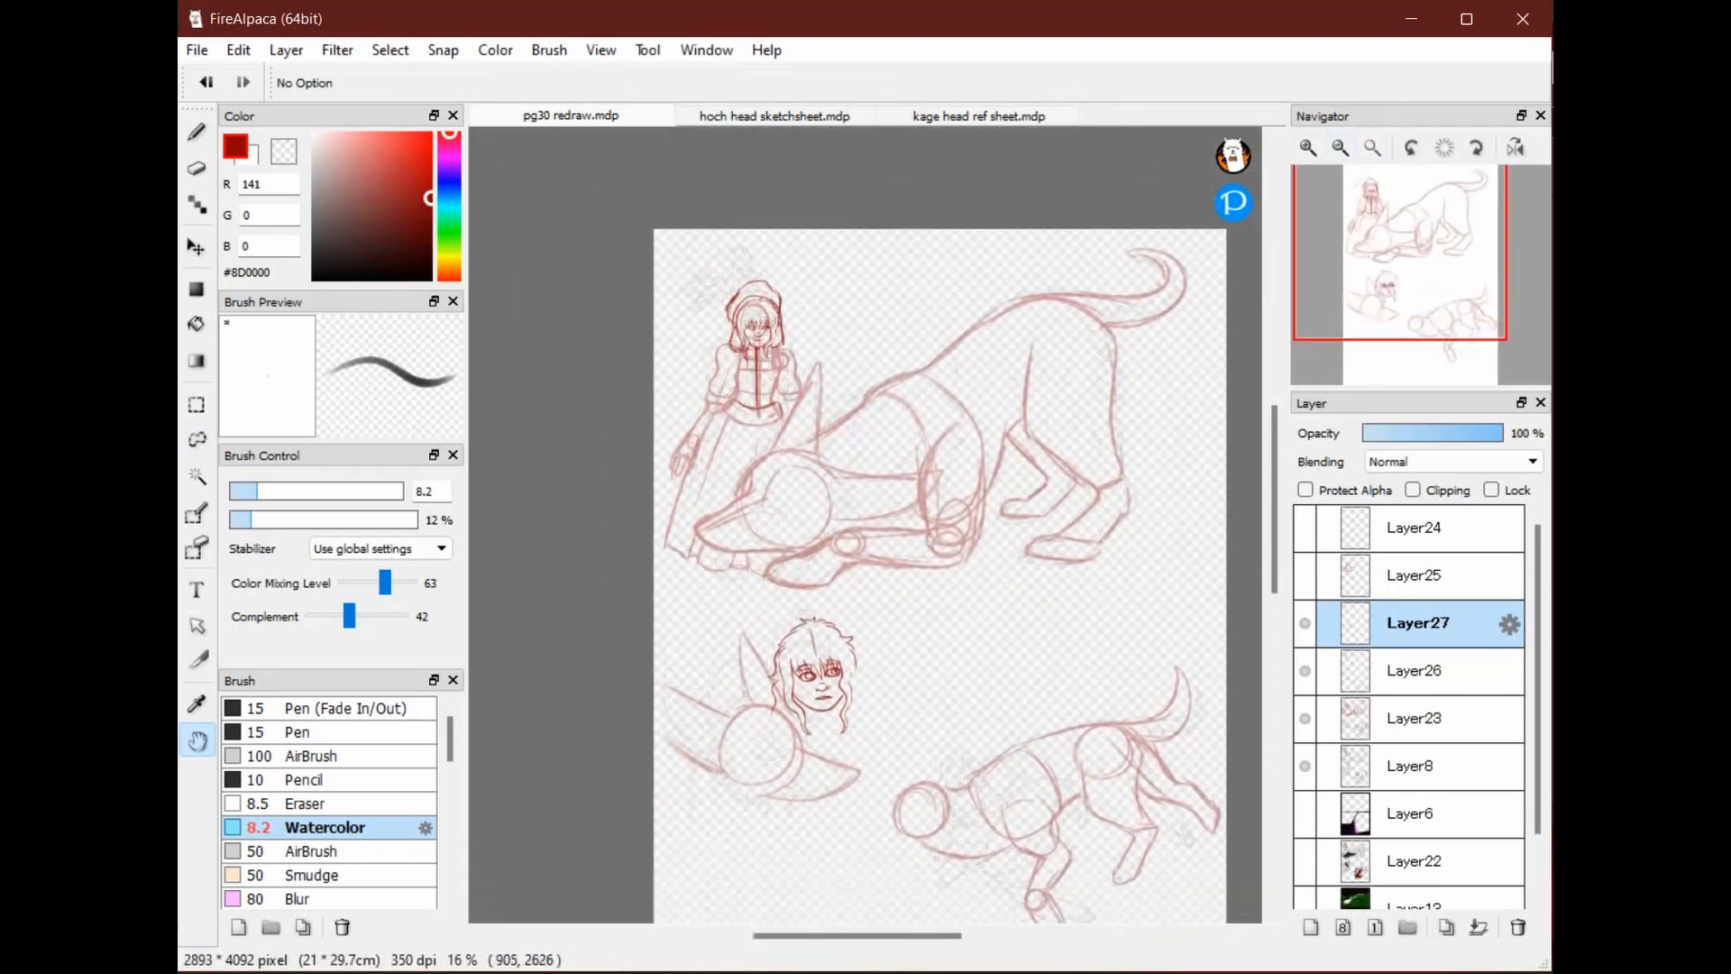
Scale the pasted head down and align it with the girl's face in the lower sketch
drag(833, 749, 917, 632)
click(1308, 148)
click(1309, 148)
click(1309, 148)
drag(1201, 520, 1005, 457)
key(ctrl+t)
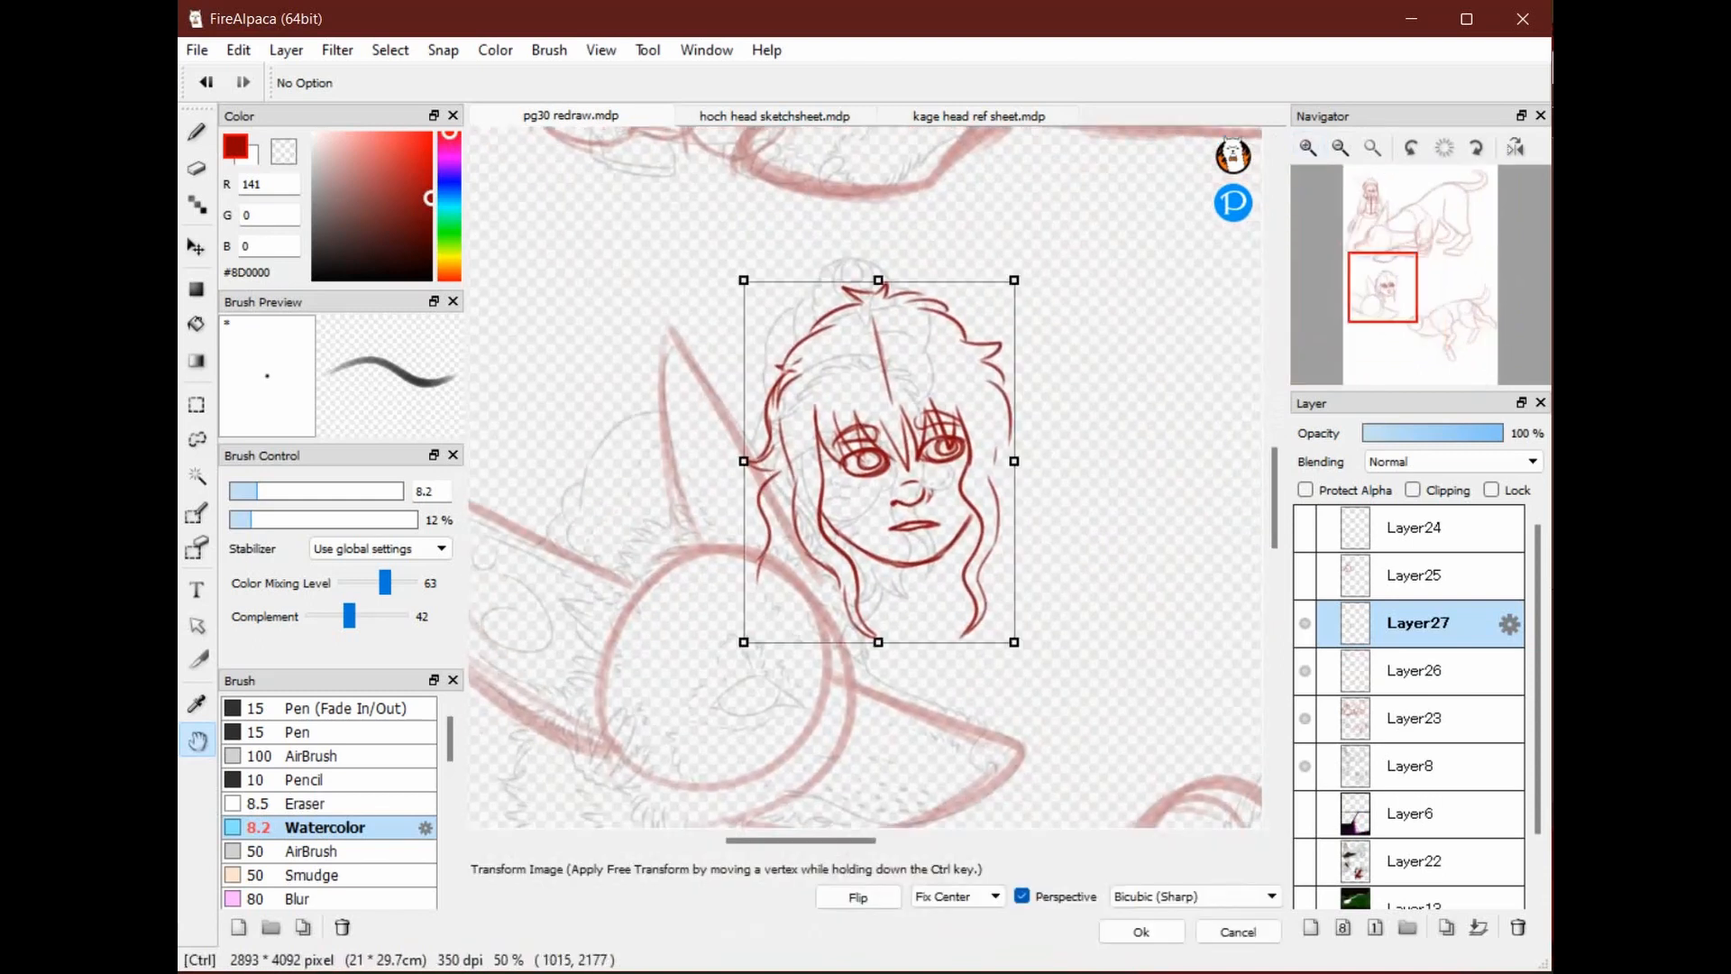
drag(889, 469, 851, 445)
drag(1019, 270, 952, 356)
mouse_move(852, 437)
mouse_down()
mouse_move(852, 467)
mouse_move(865, 444)
mouse_move(848, 455)
mouse_up()
key(Return)
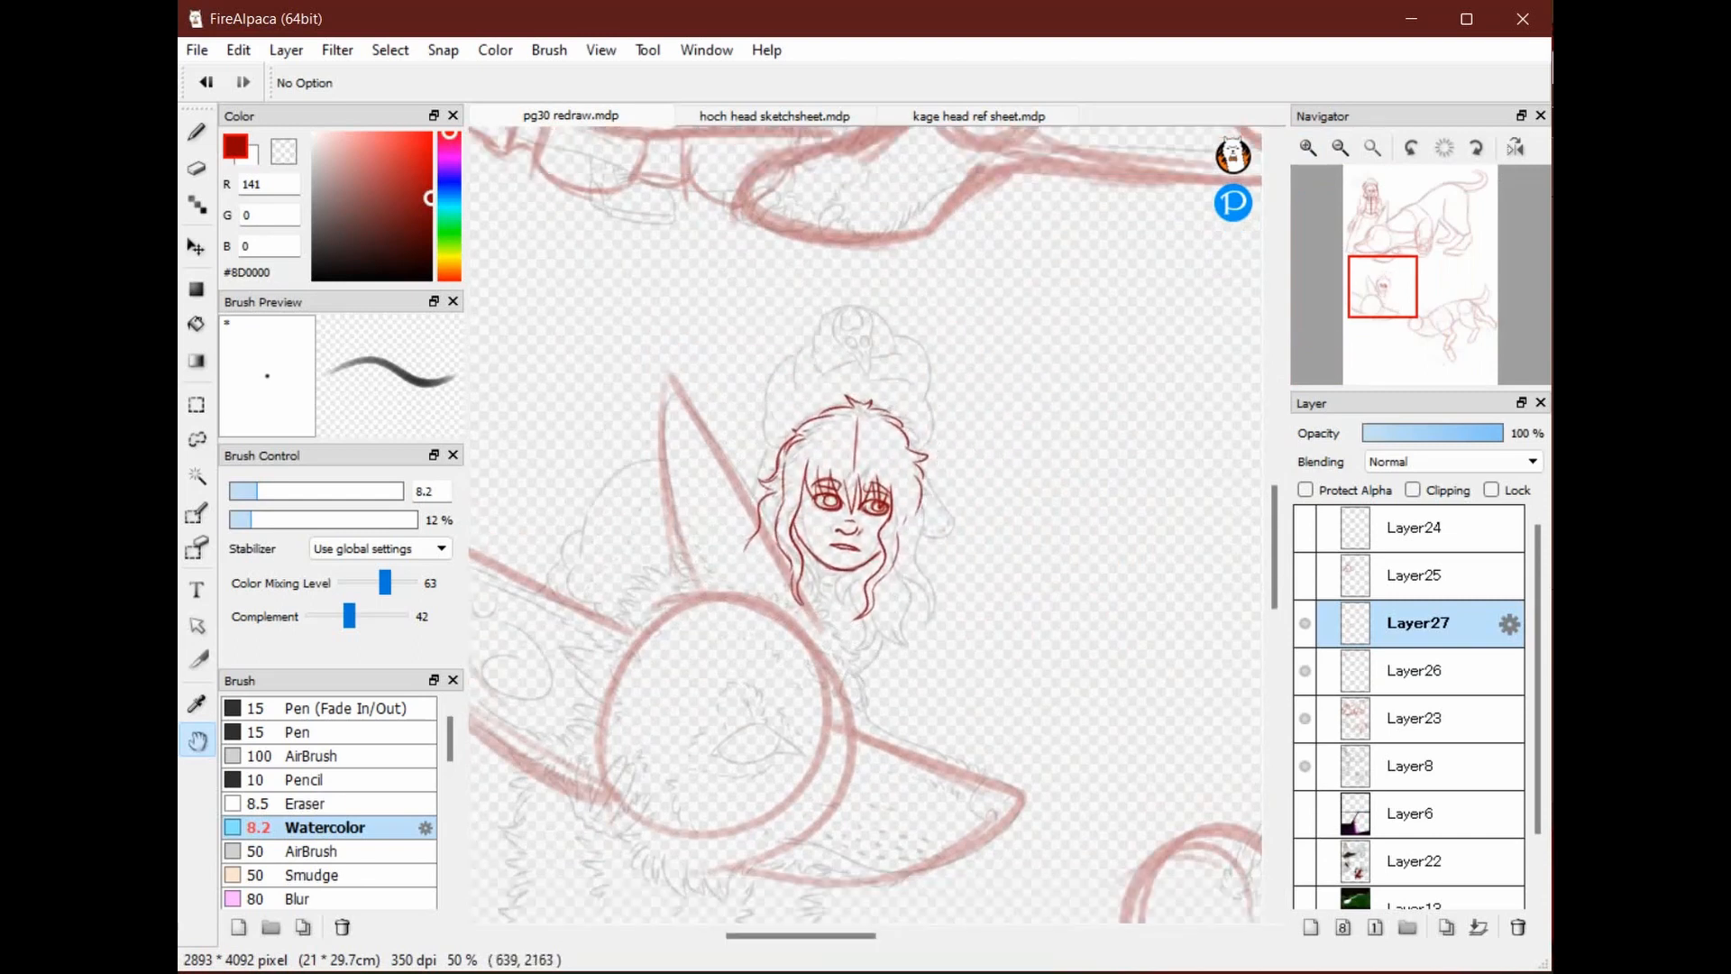
Erase the pasted head's outer hair ends, then redraw the hair sides and the hood outline around the head
key(e)
key(b)
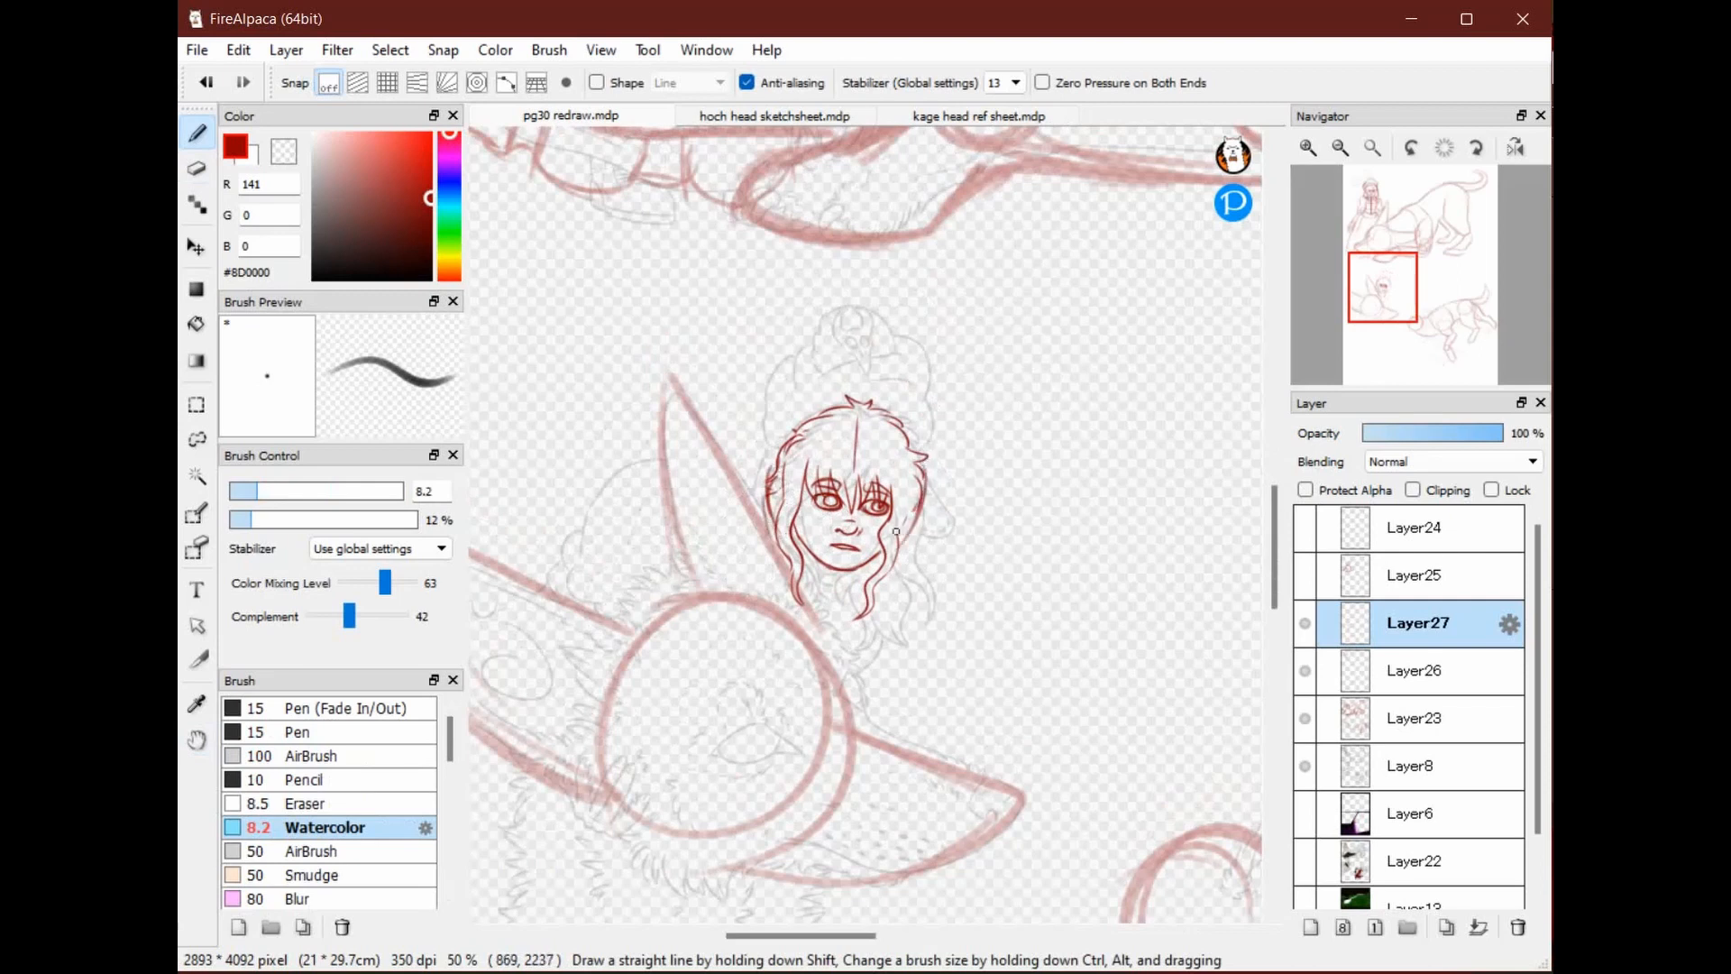
drag(905, 534, 920, 431)
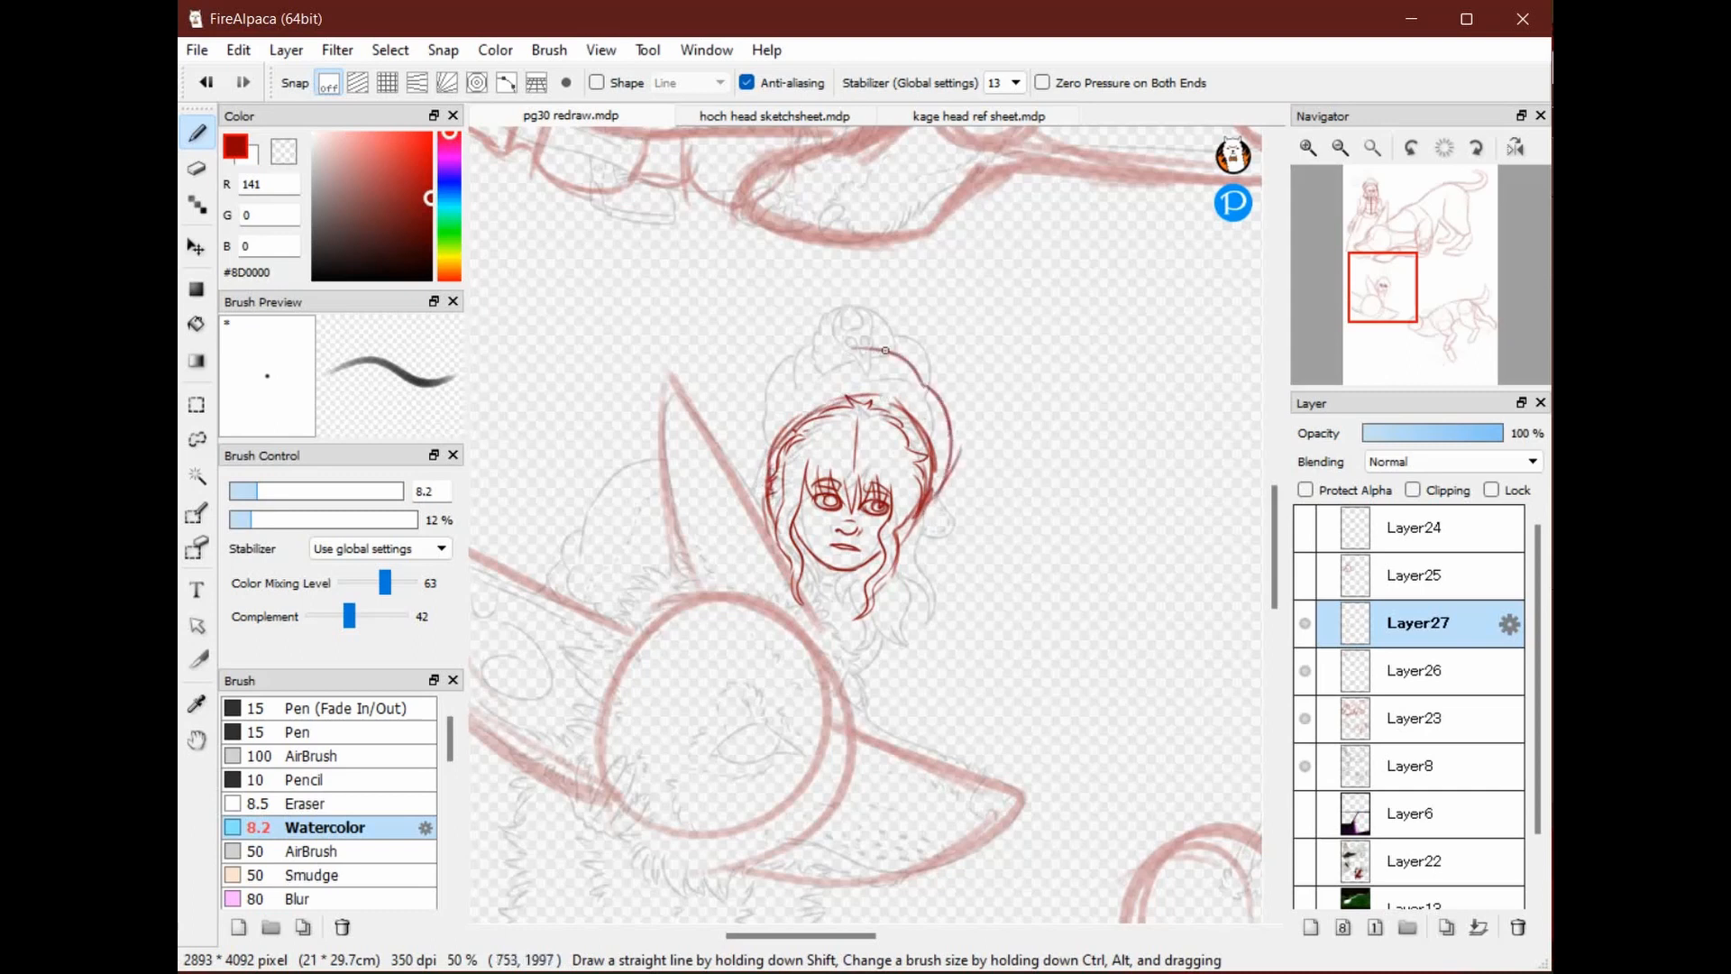
mouse_move(755, 487)
mouse_down()
mouse_move(771, 407)
mouse_move(917, 373)
mouse_move(945, 459)
mouse_move(785, 695)
mouse_move(759, 846)
mouse_up()
Show the wolf head linework on Layer25 and hide the grey sketch on Layer8
key(space)
drag(888, 149, 843, 502)
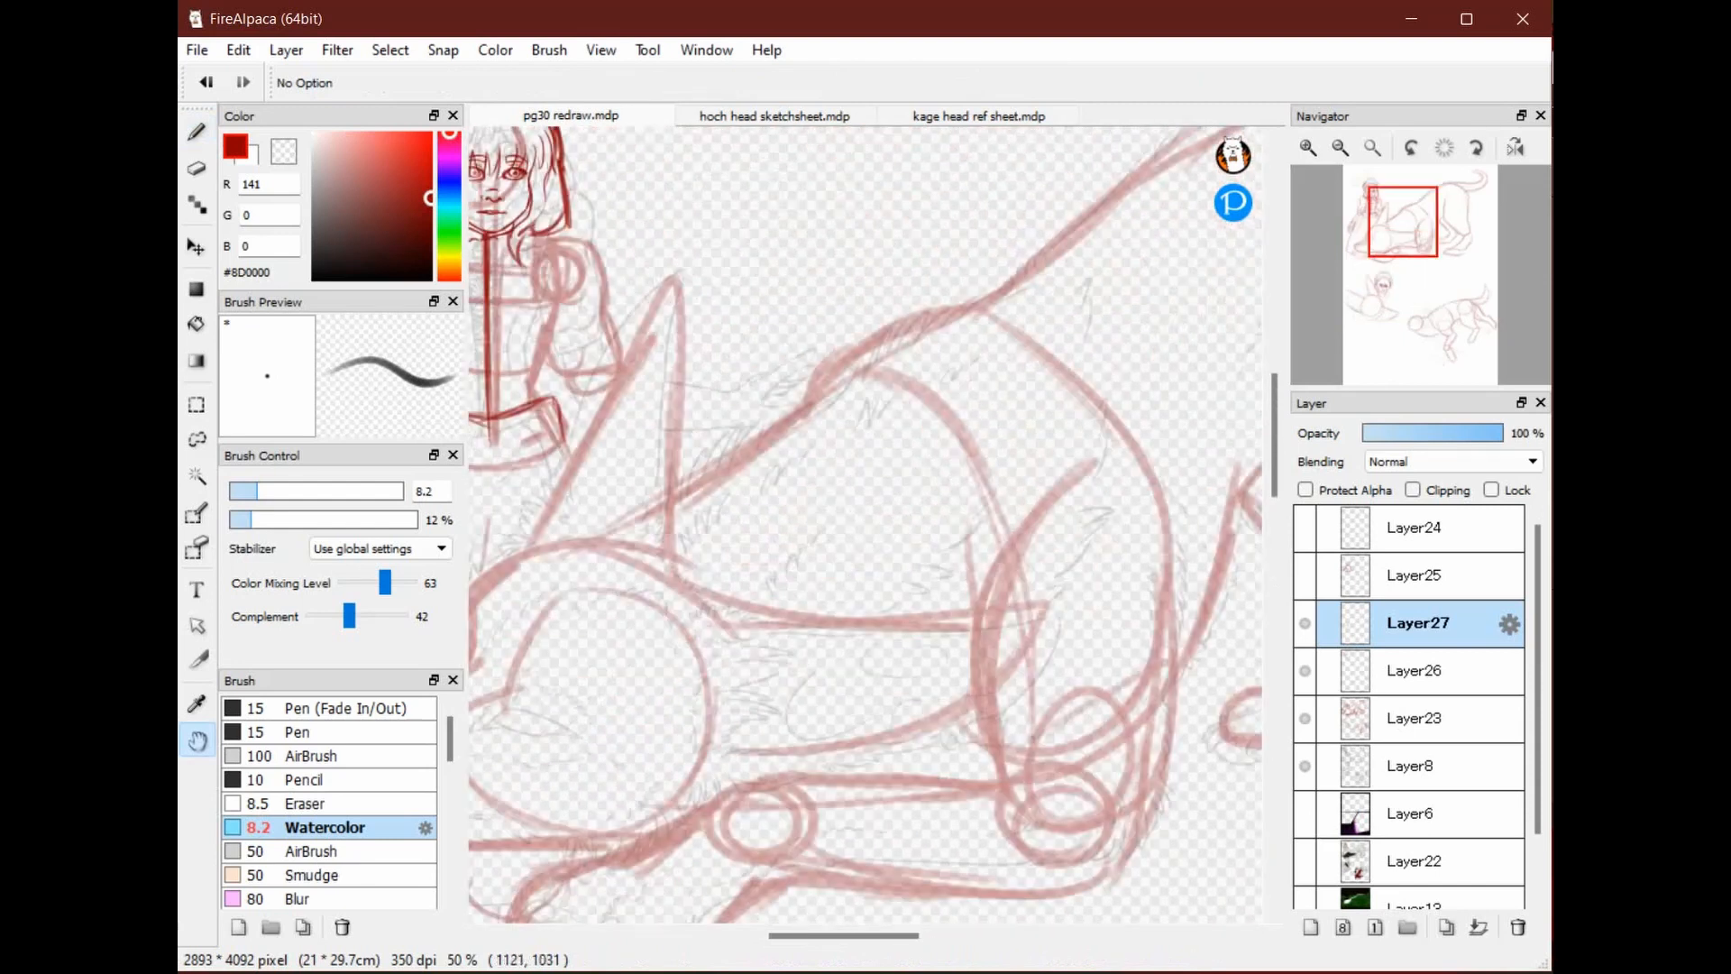
mouse_move(539, 476)
mouse_down()
mouse_move(929, 248)
mouse_move(848, 356)
mouse_up()
click(1305, 575)
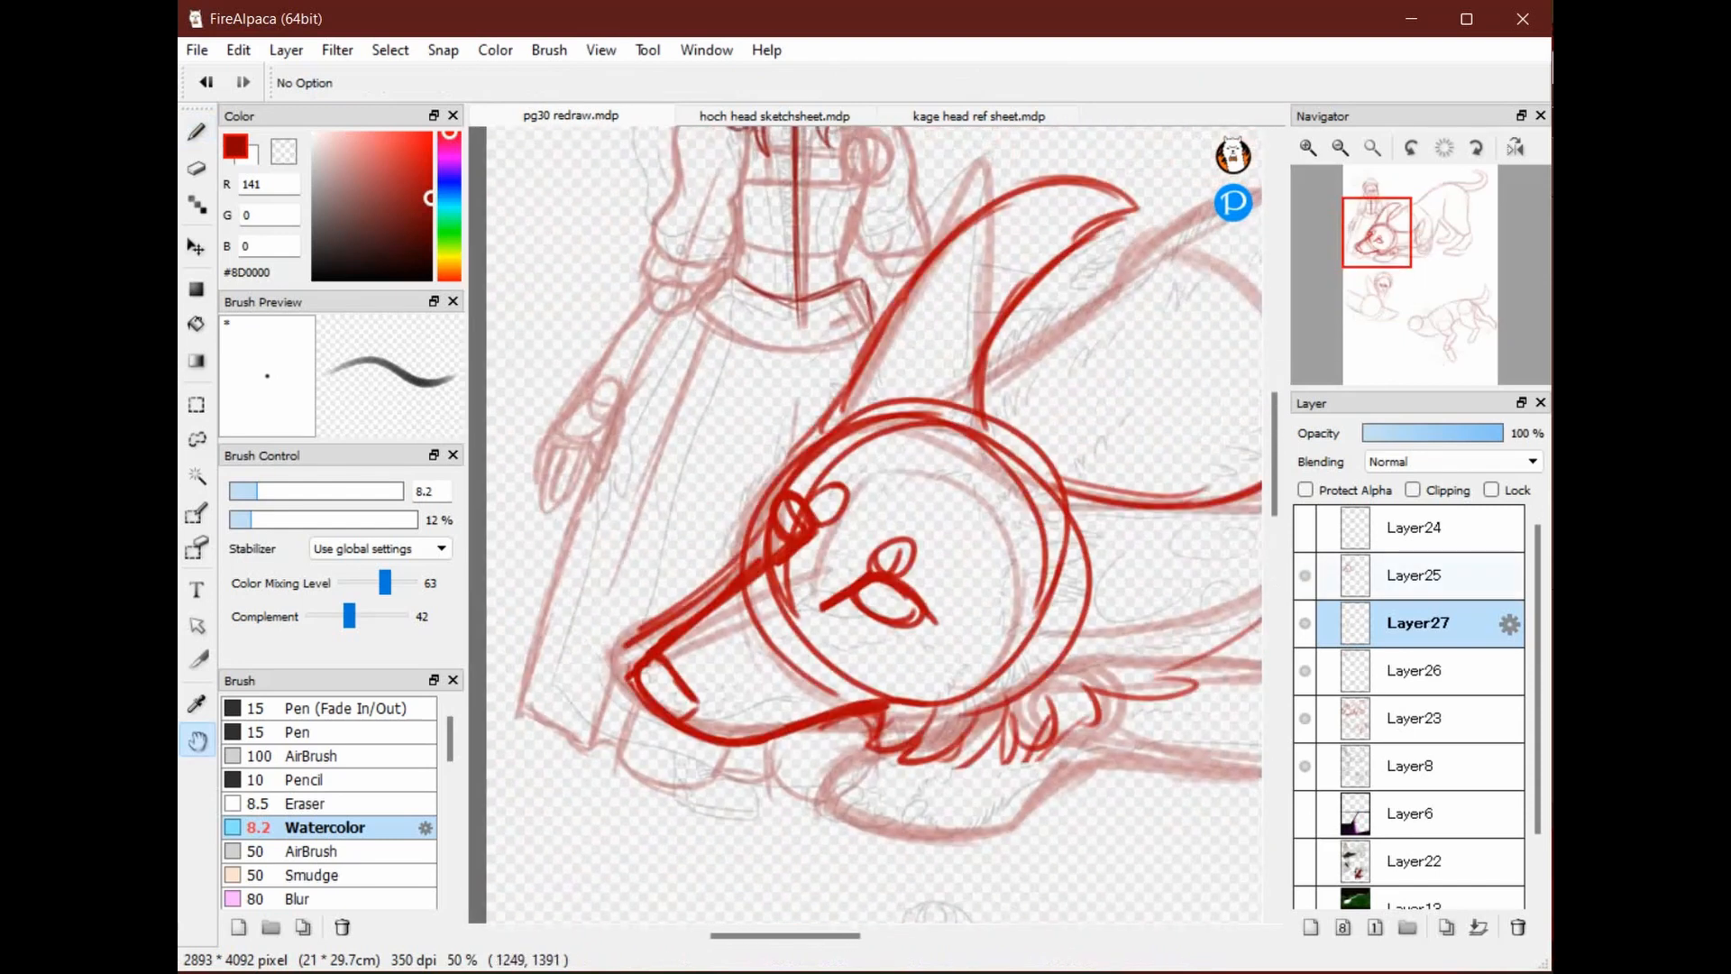
click(1418, 575)
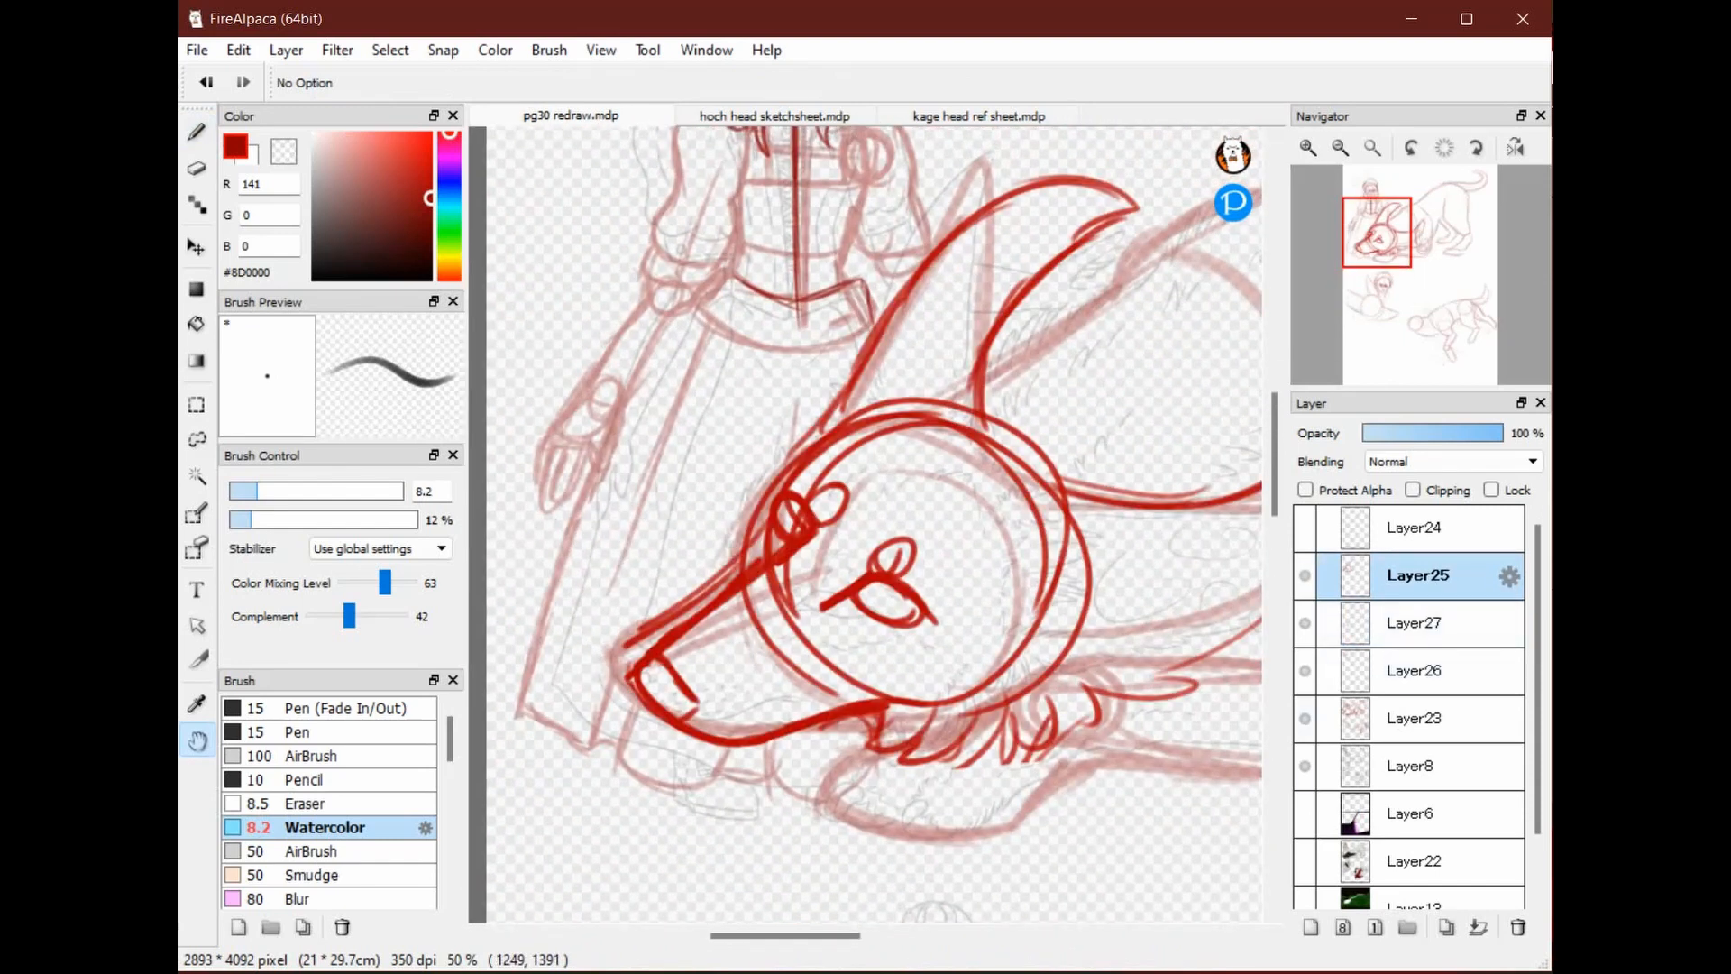
click(1305, 767)
drag(1010, 434, 897, 524)
click(1305, 575)
click(1305, 575)
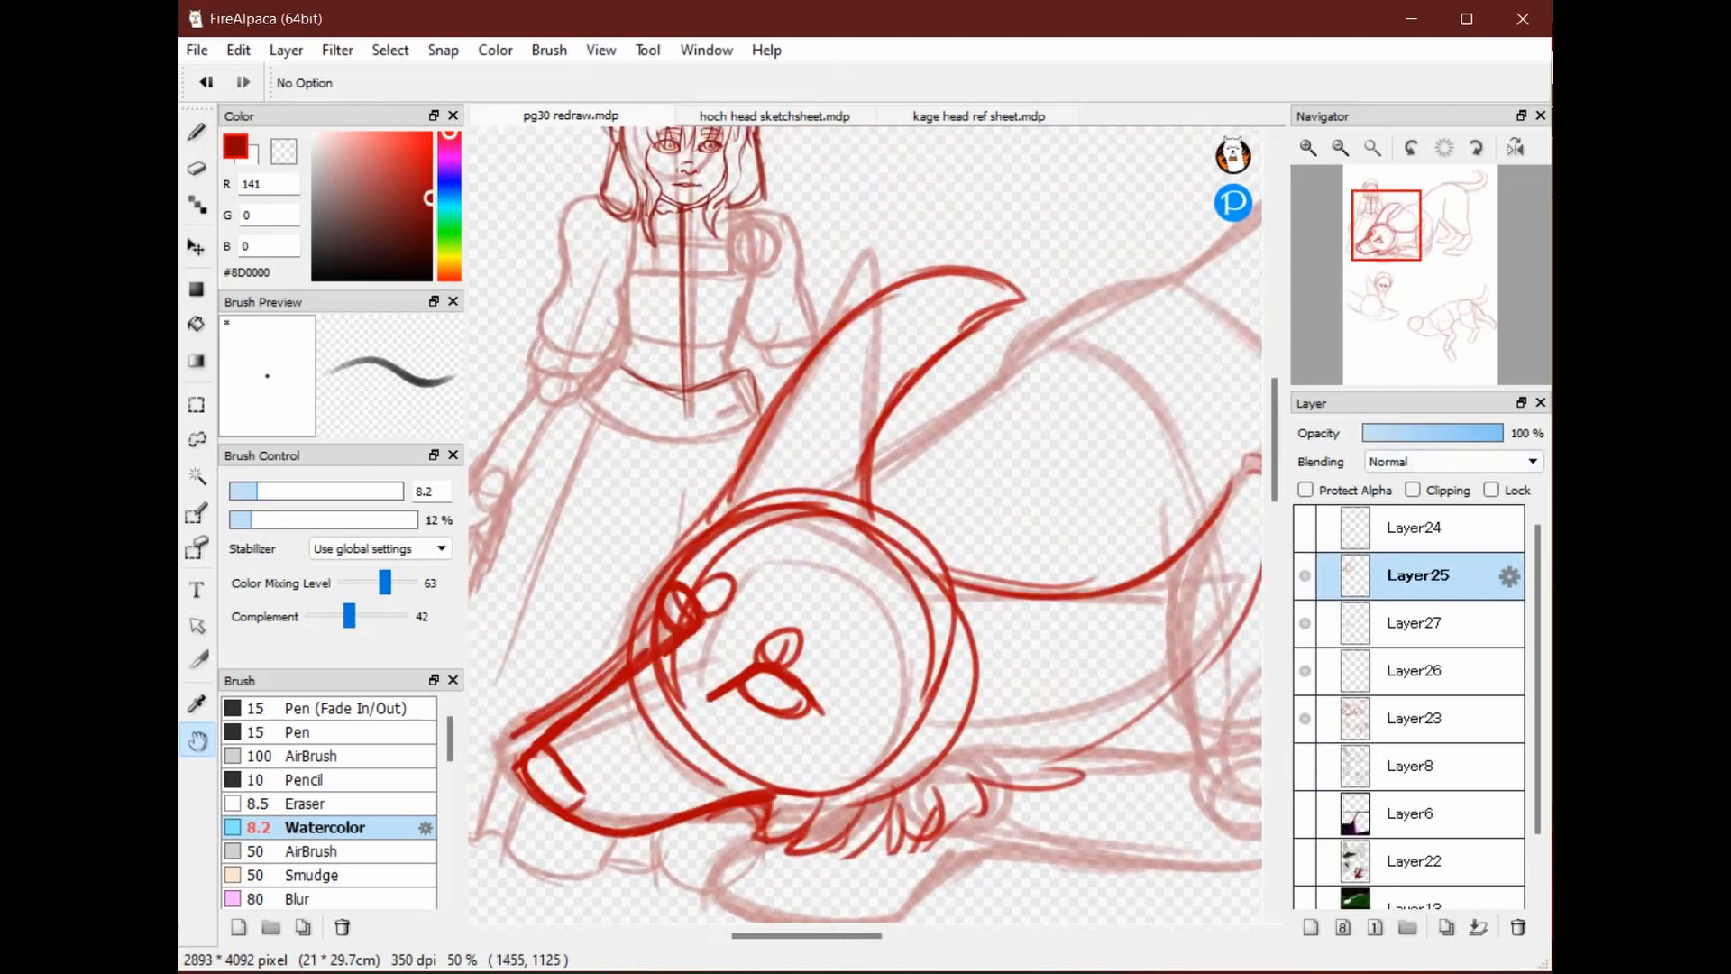
Lower Layer25's opacity and merge Layer27 and Layer25 down into Layer26
click(1417, 433)
click(1418, 623)
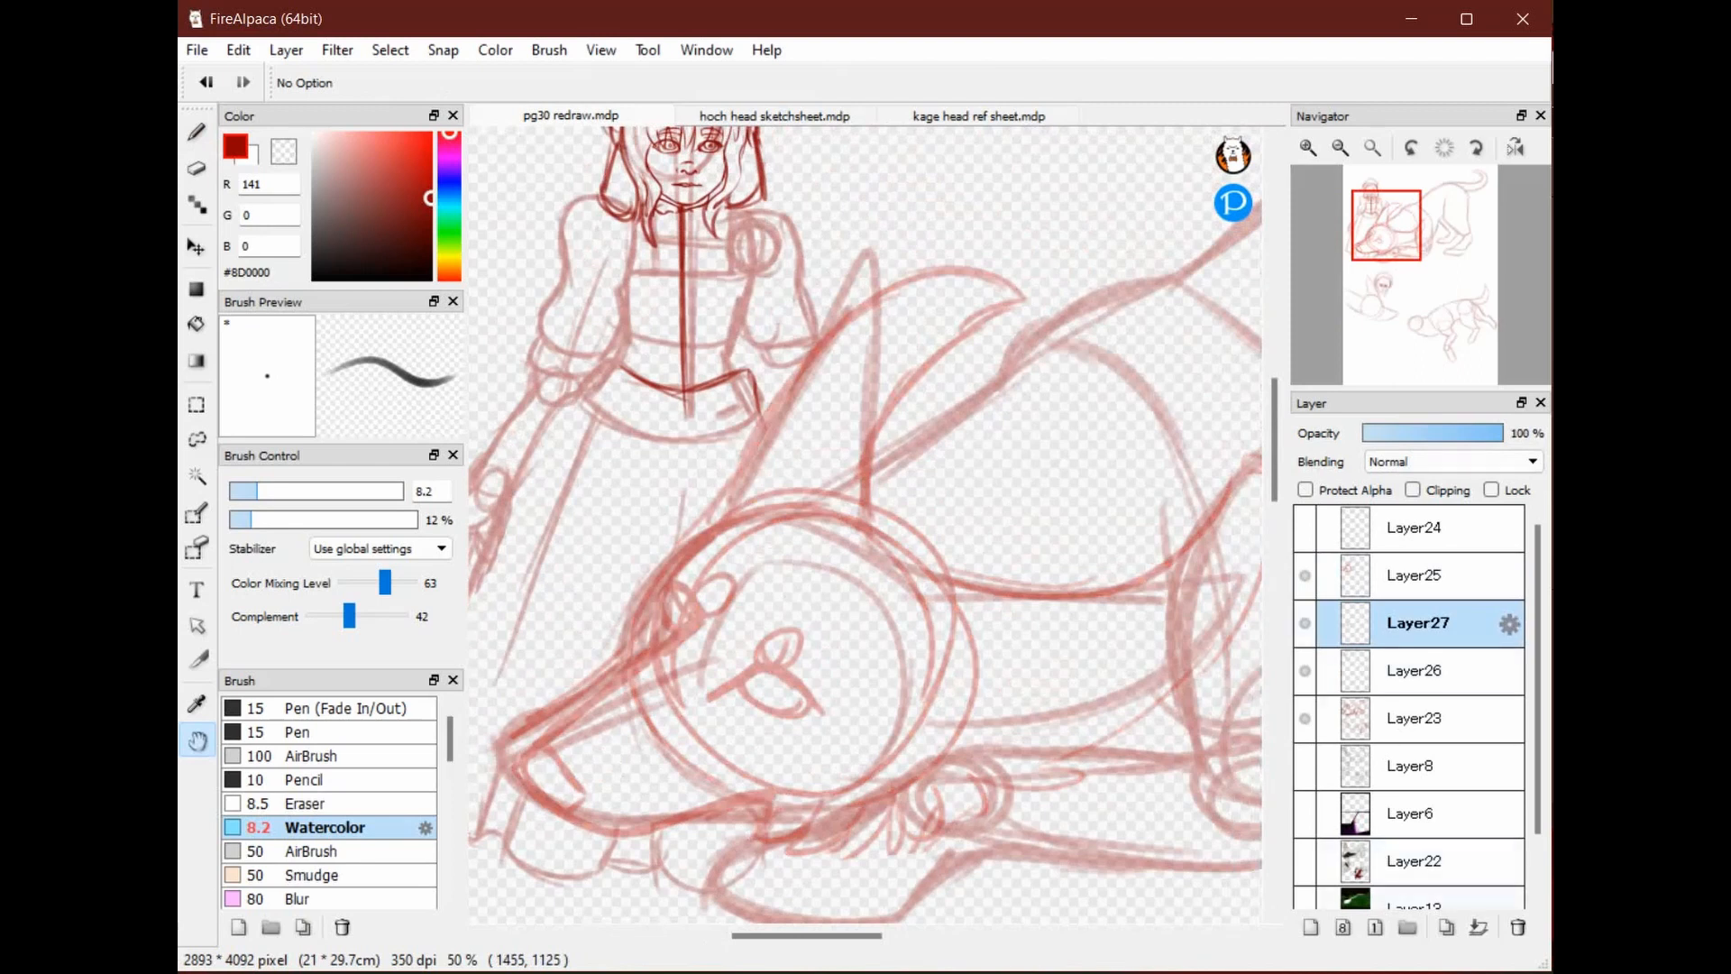
click(1479, 927)
click(1304, 623)
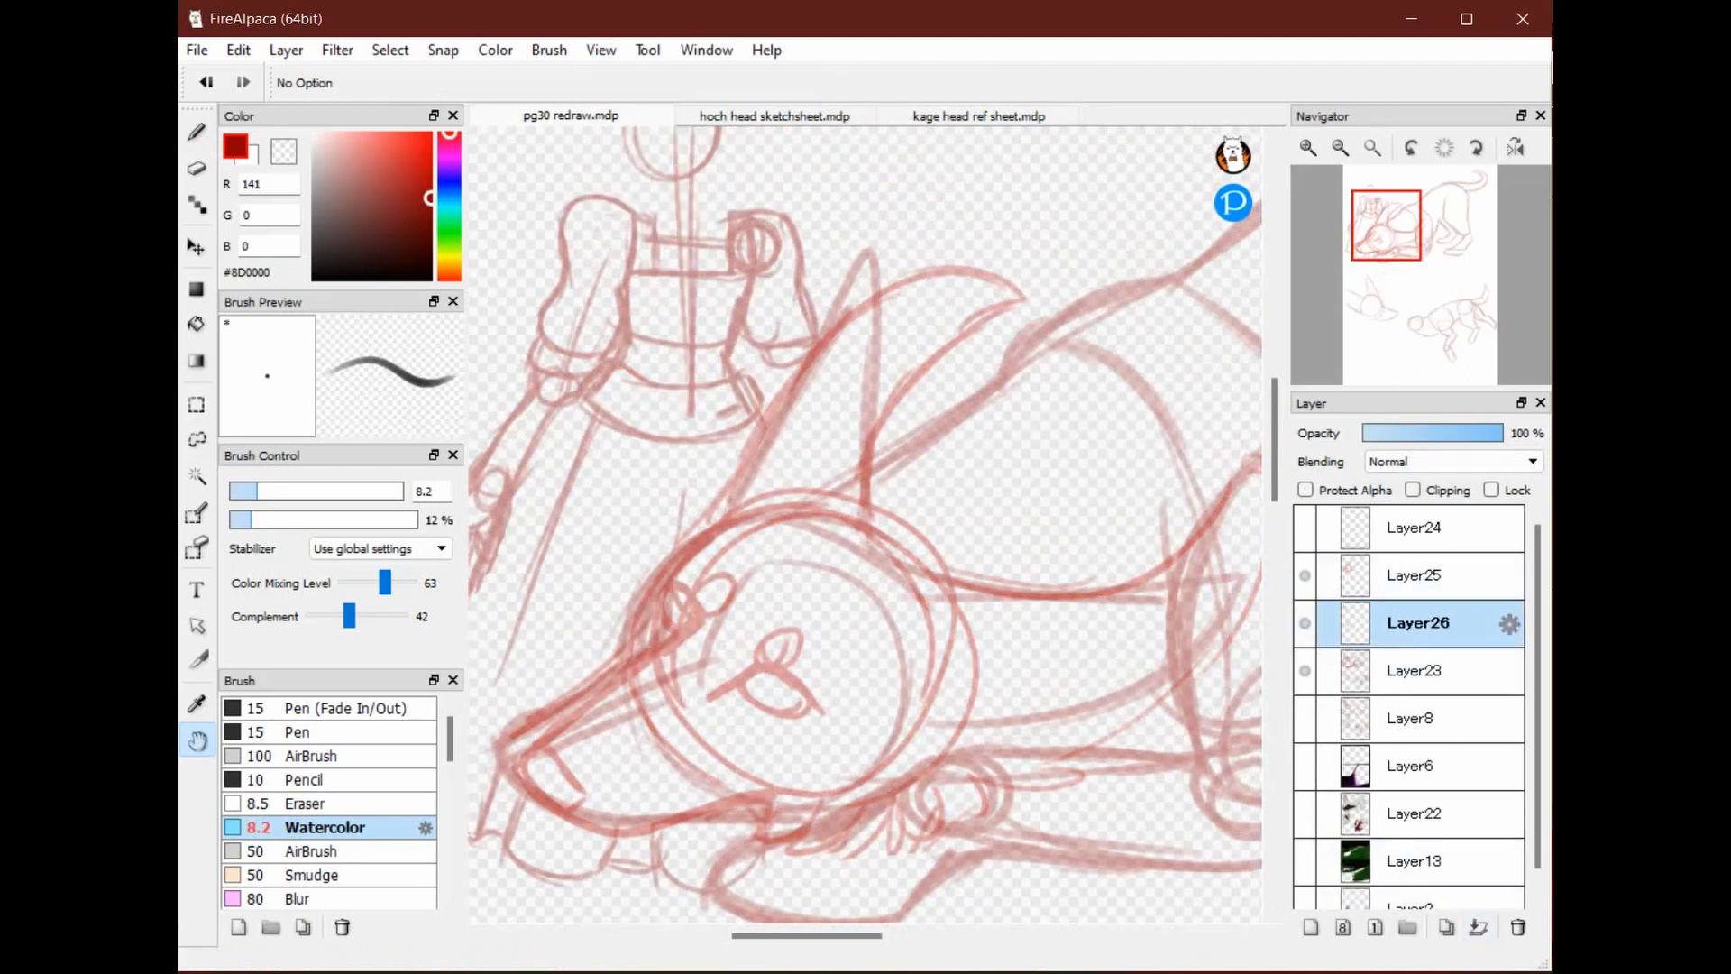
click(1305, 623)
click(1418, 576)
click(1479, 927)
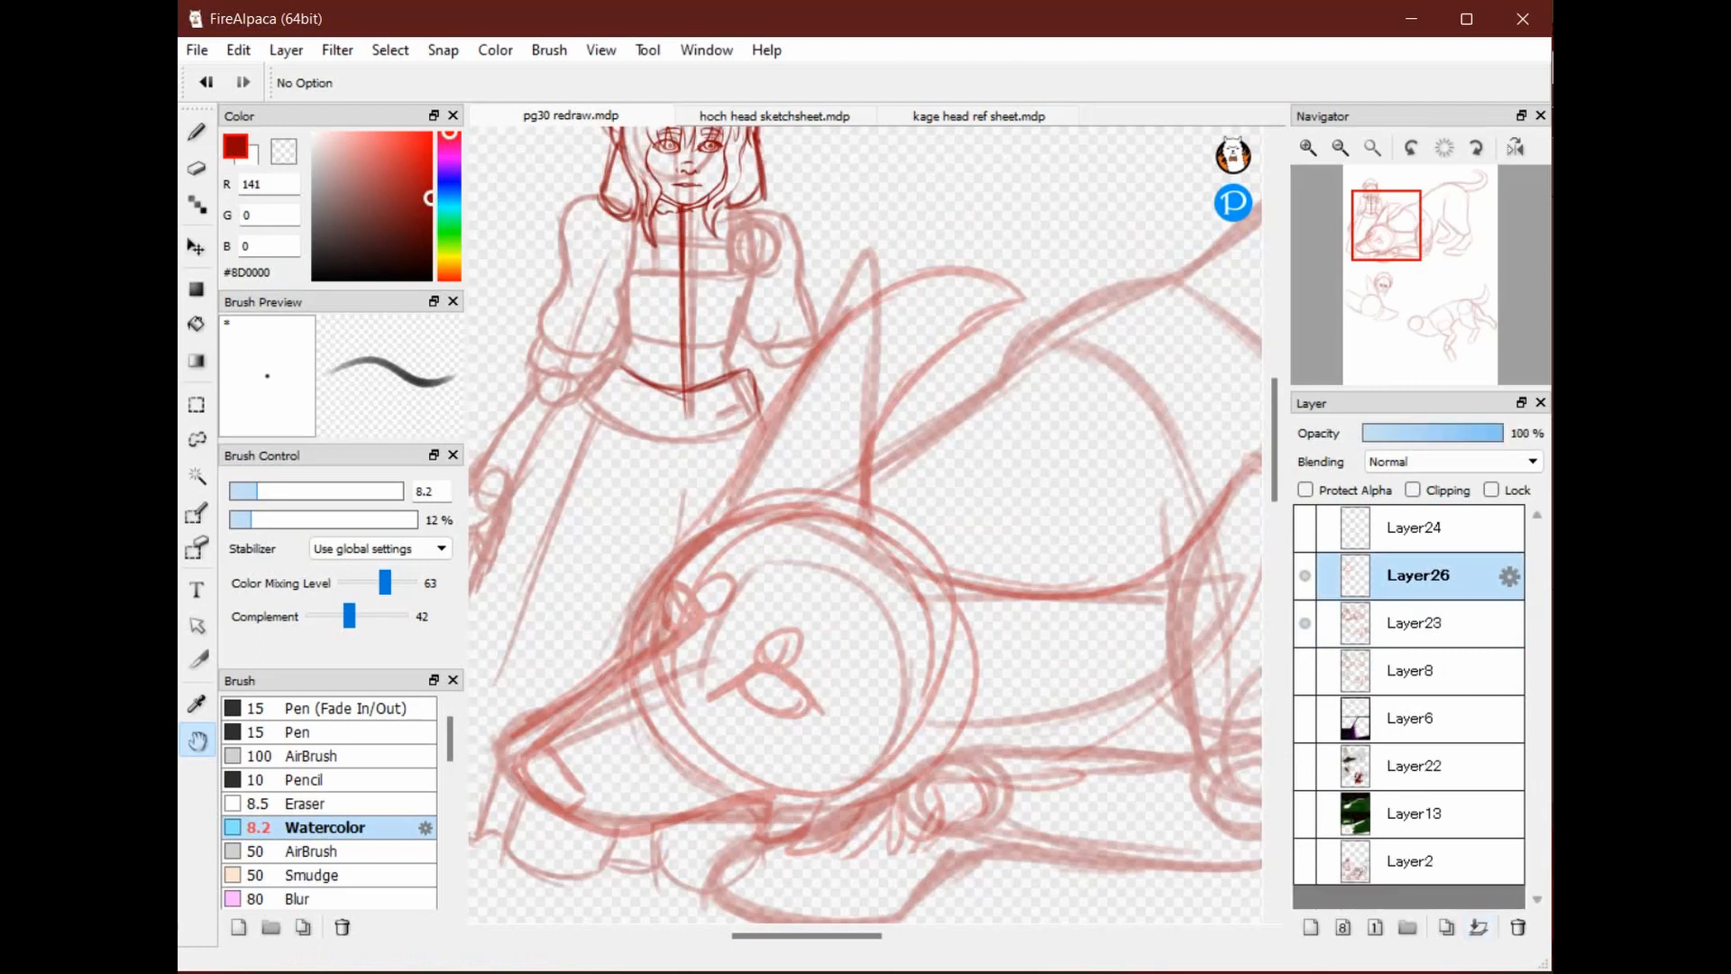
Set the opacity of Layer23 to 18% and of Layer26 to 50%
click(1418, 623)
click(1305, 623)
click(1305, 623)
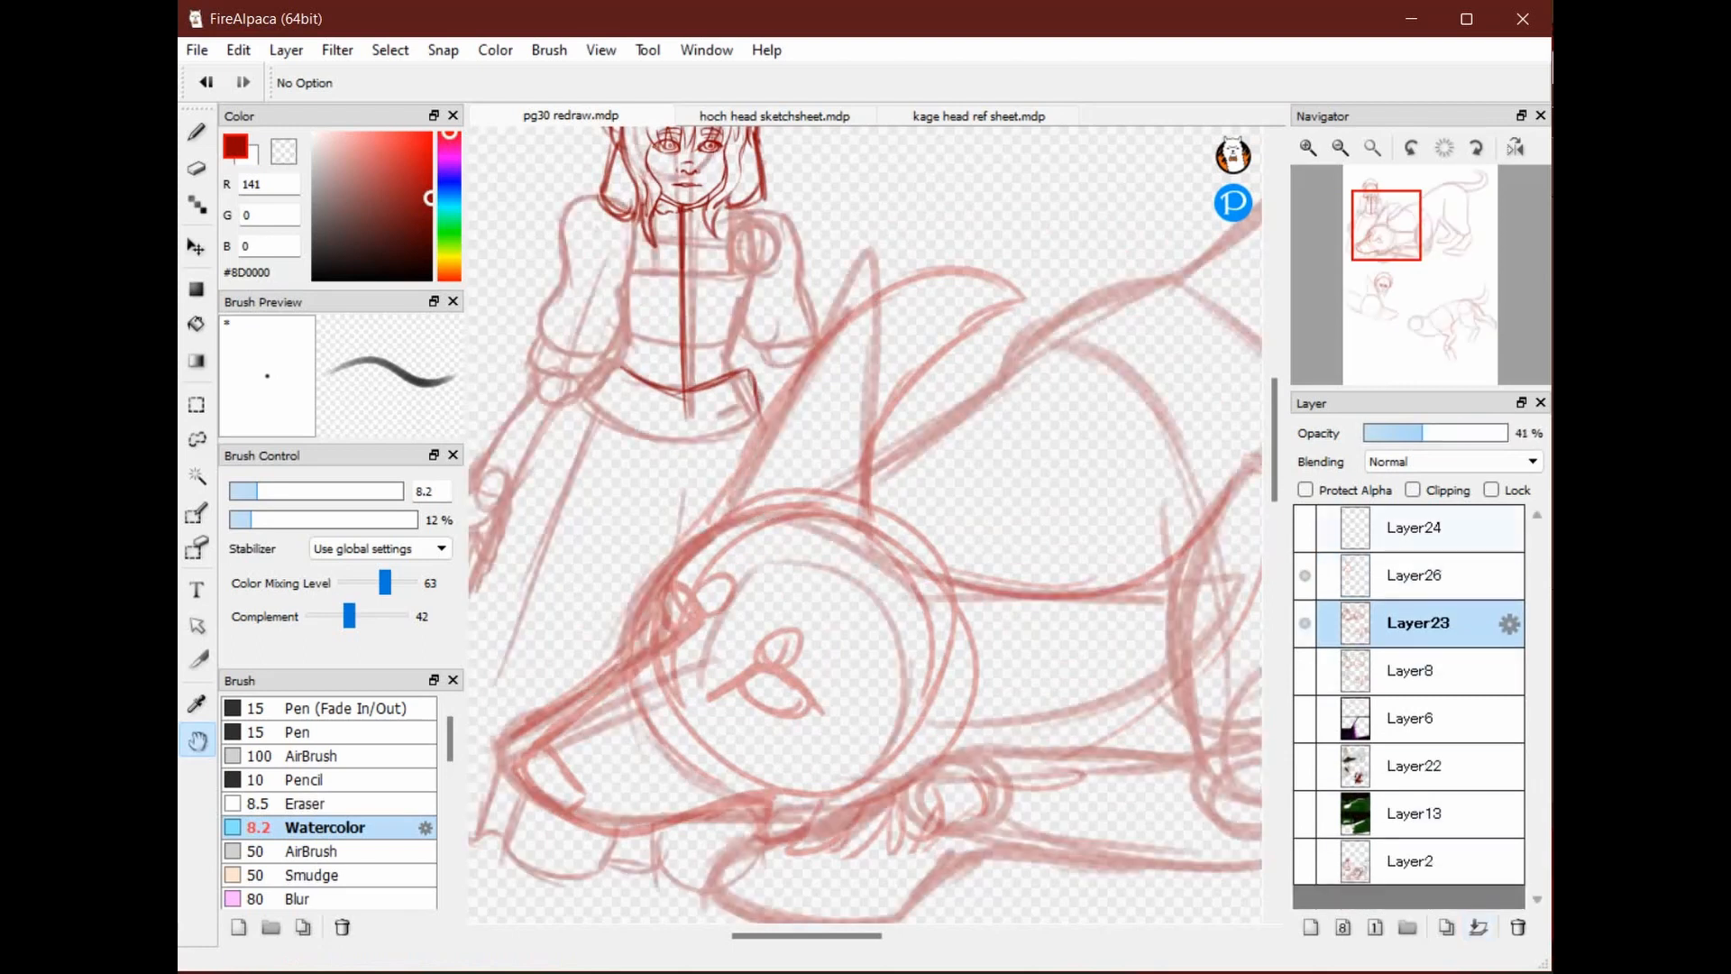
click(1405, 433)
drag(1405, 432, 1374, 433)
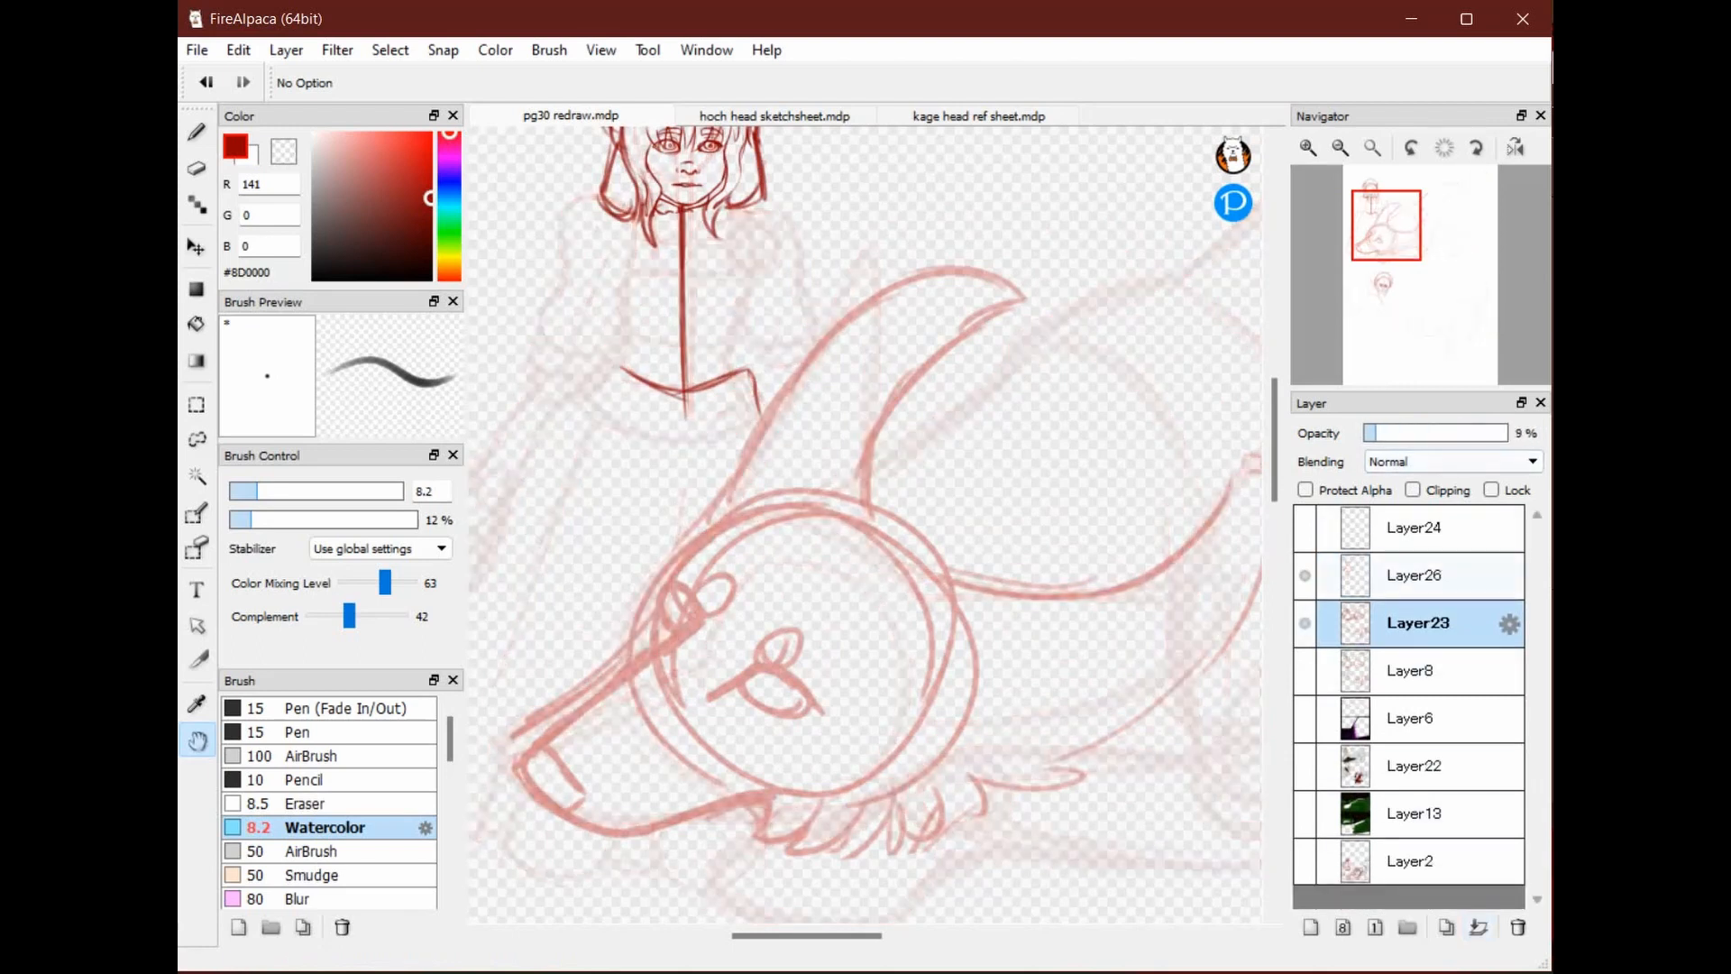
click(1417, 575)
click(1417, 623)
click(1389, 433)
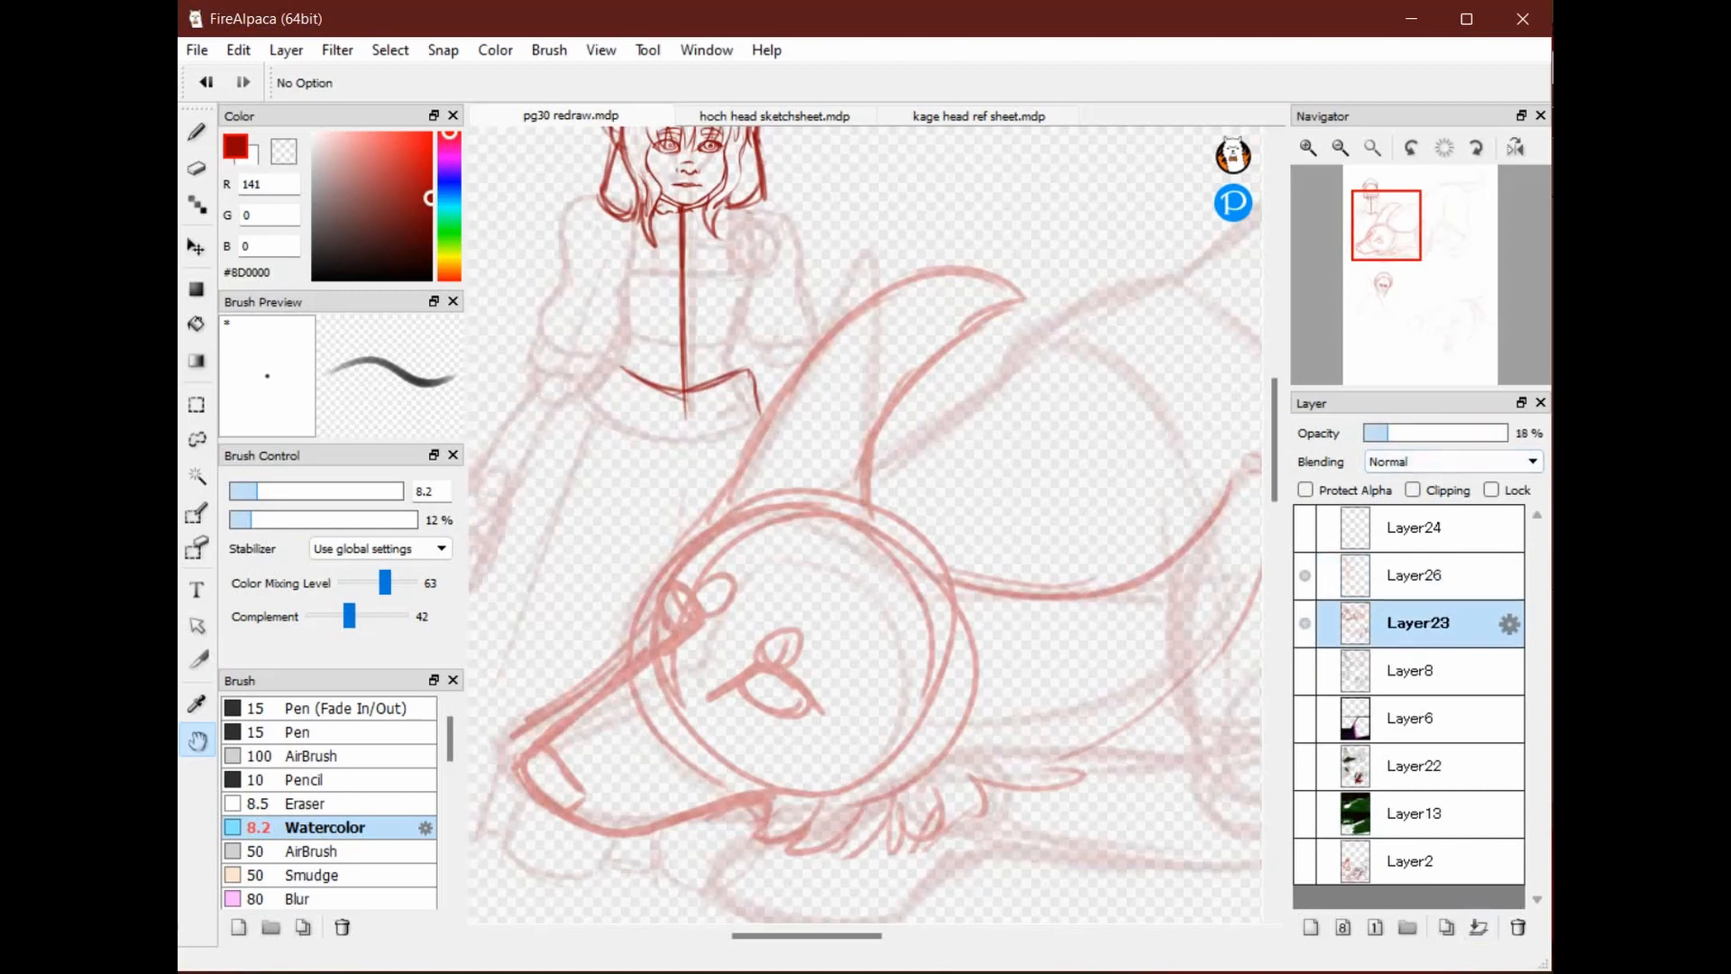
click(1417, 575)
click(1437, 433)
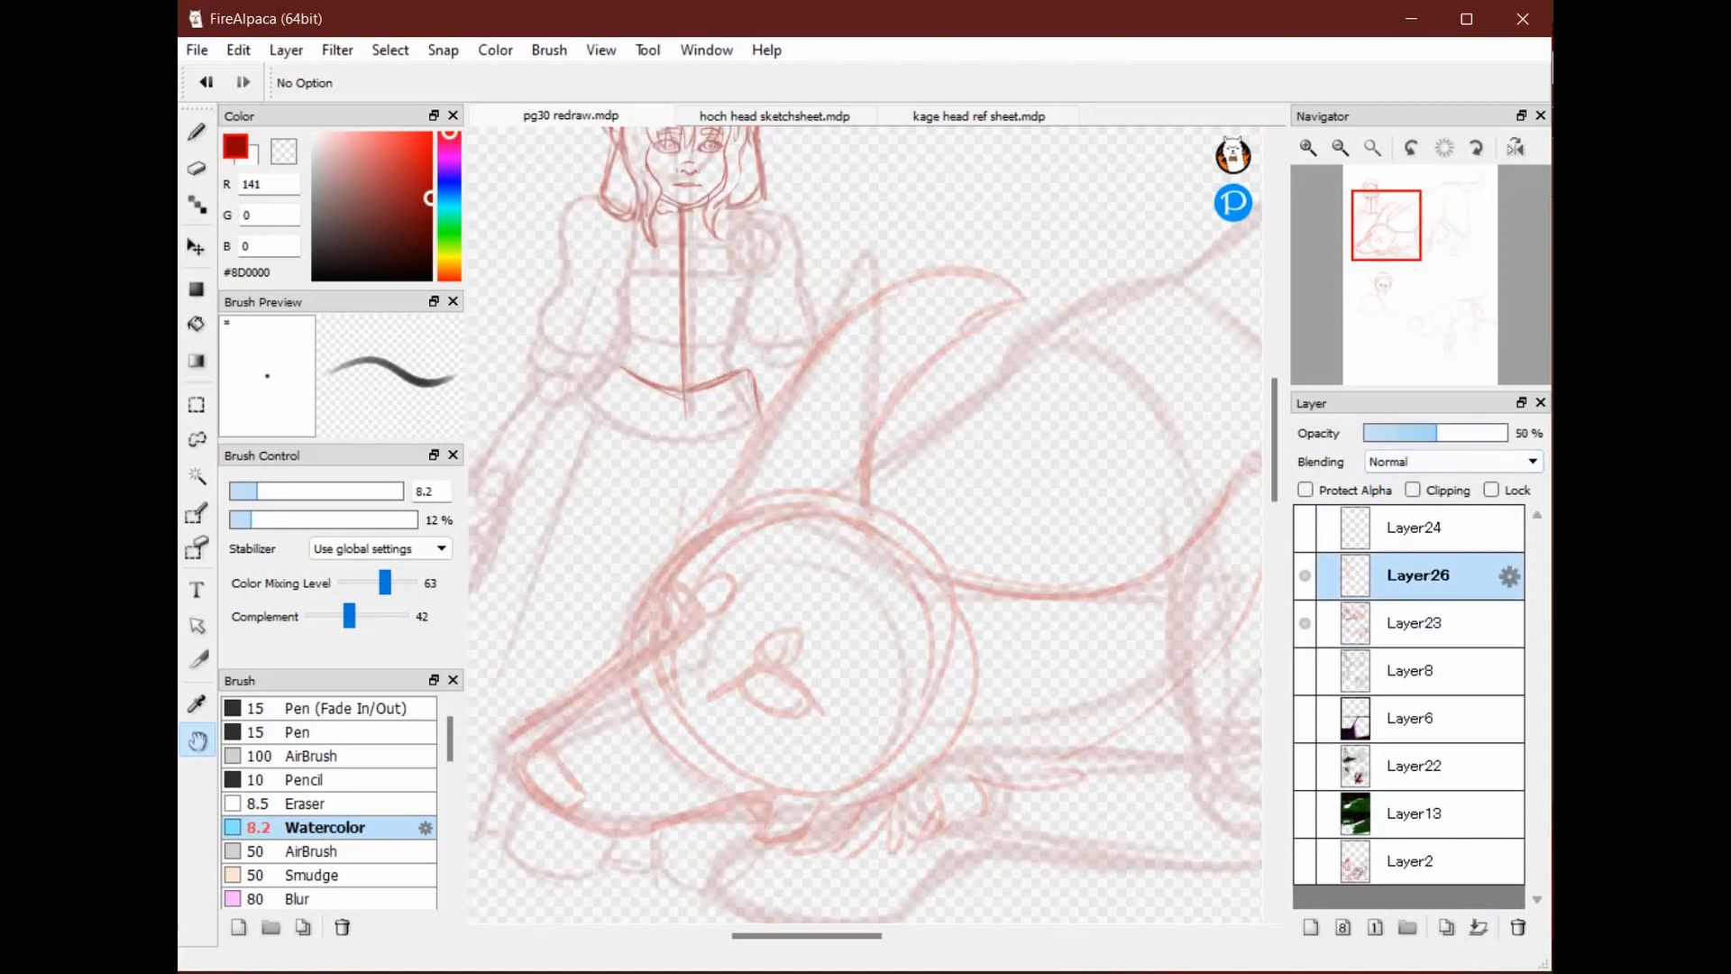
Add a new layer above Layer26 and set the drawing colour to black for lining the wolf's head
click(1312, 927)
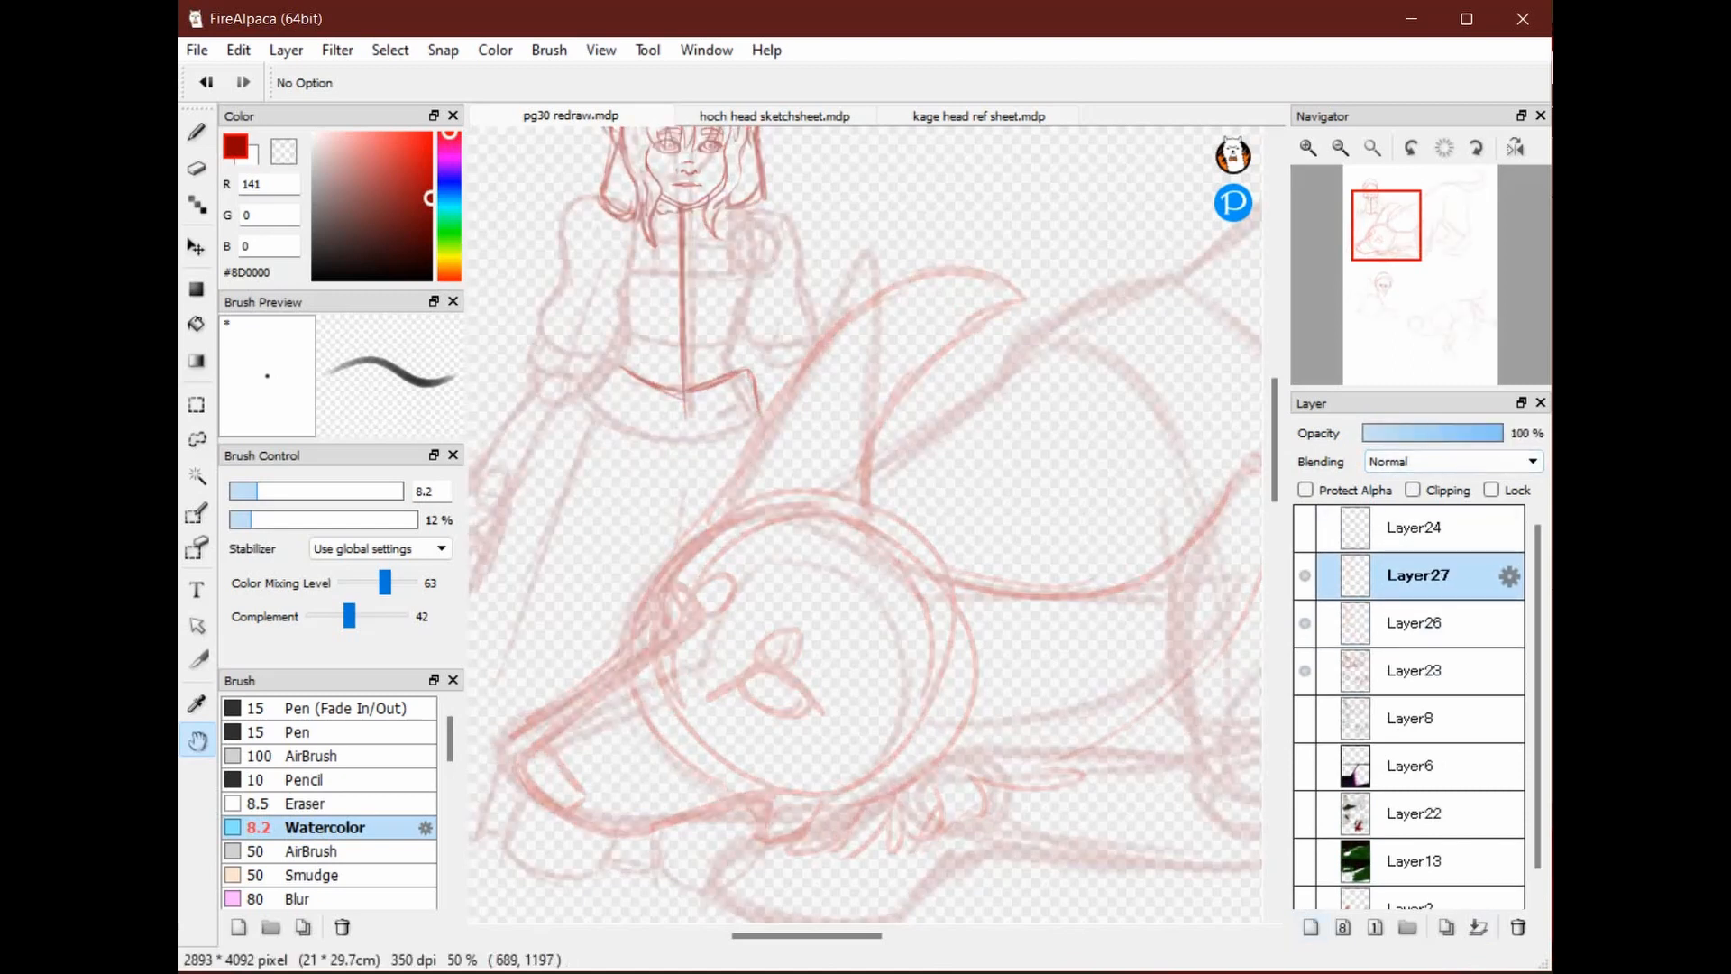
drag(965, 440, 1208, 214)
click(1309, 147)
drag(1028, 194, 870, 473)
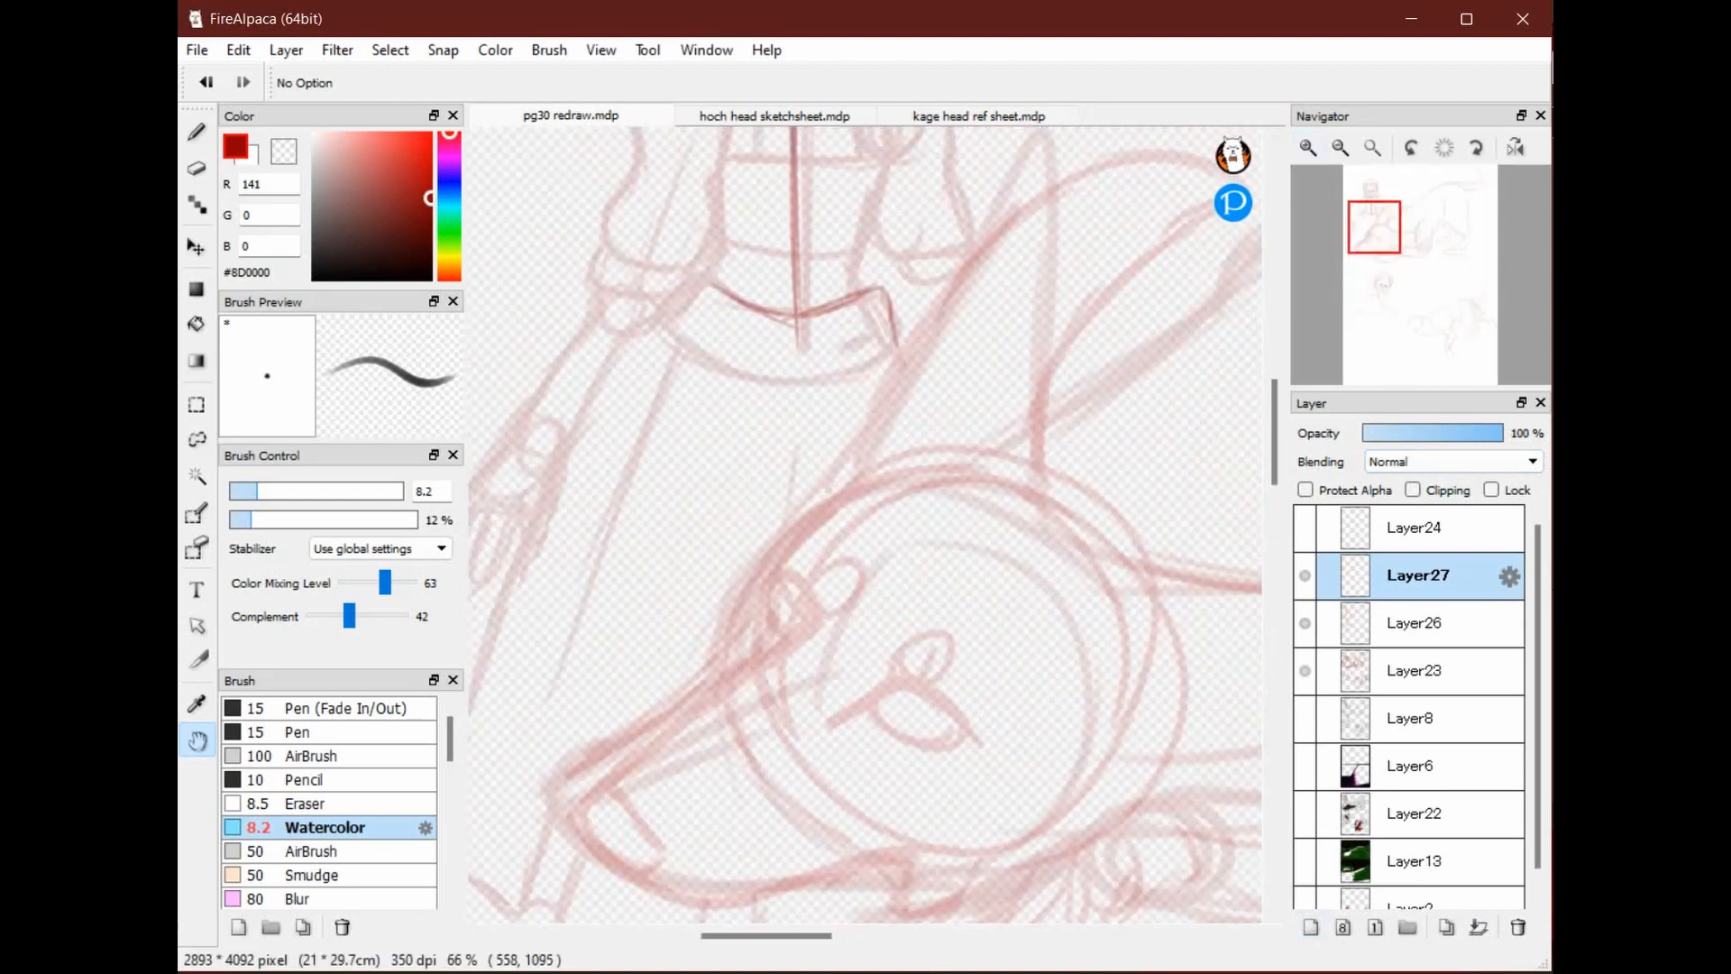
drag(871, 597, 873, 448)
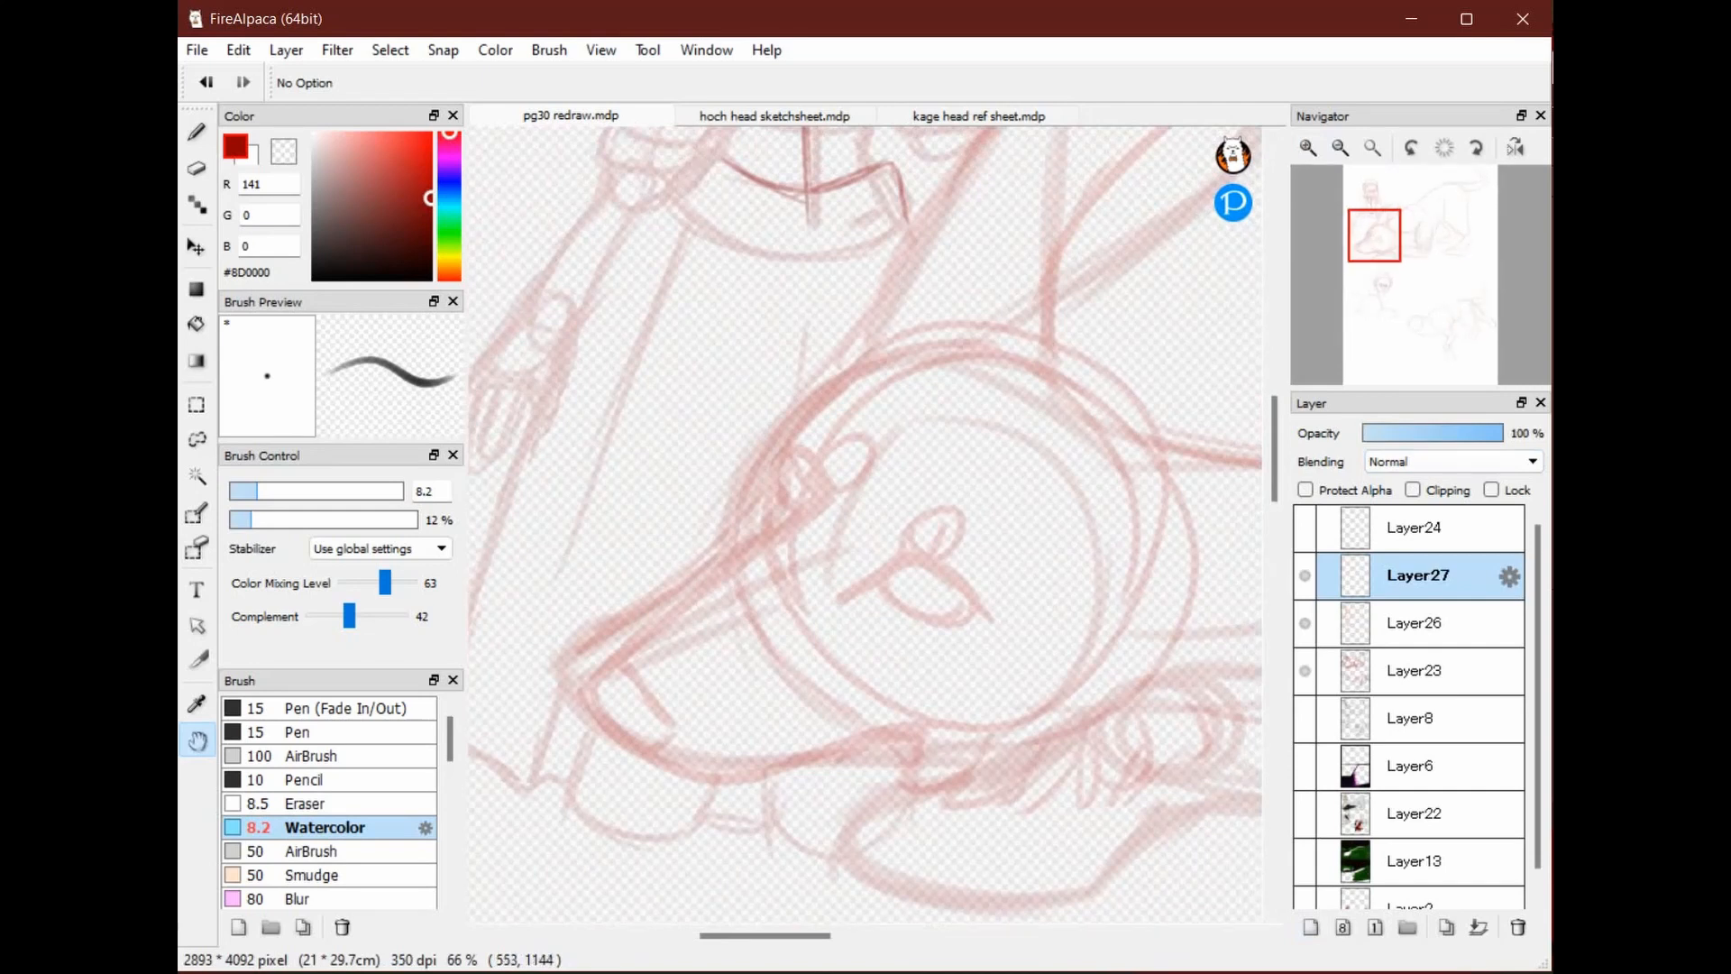
drag(767, 372, 772, 275)
drag(347, 259, 215, 316)
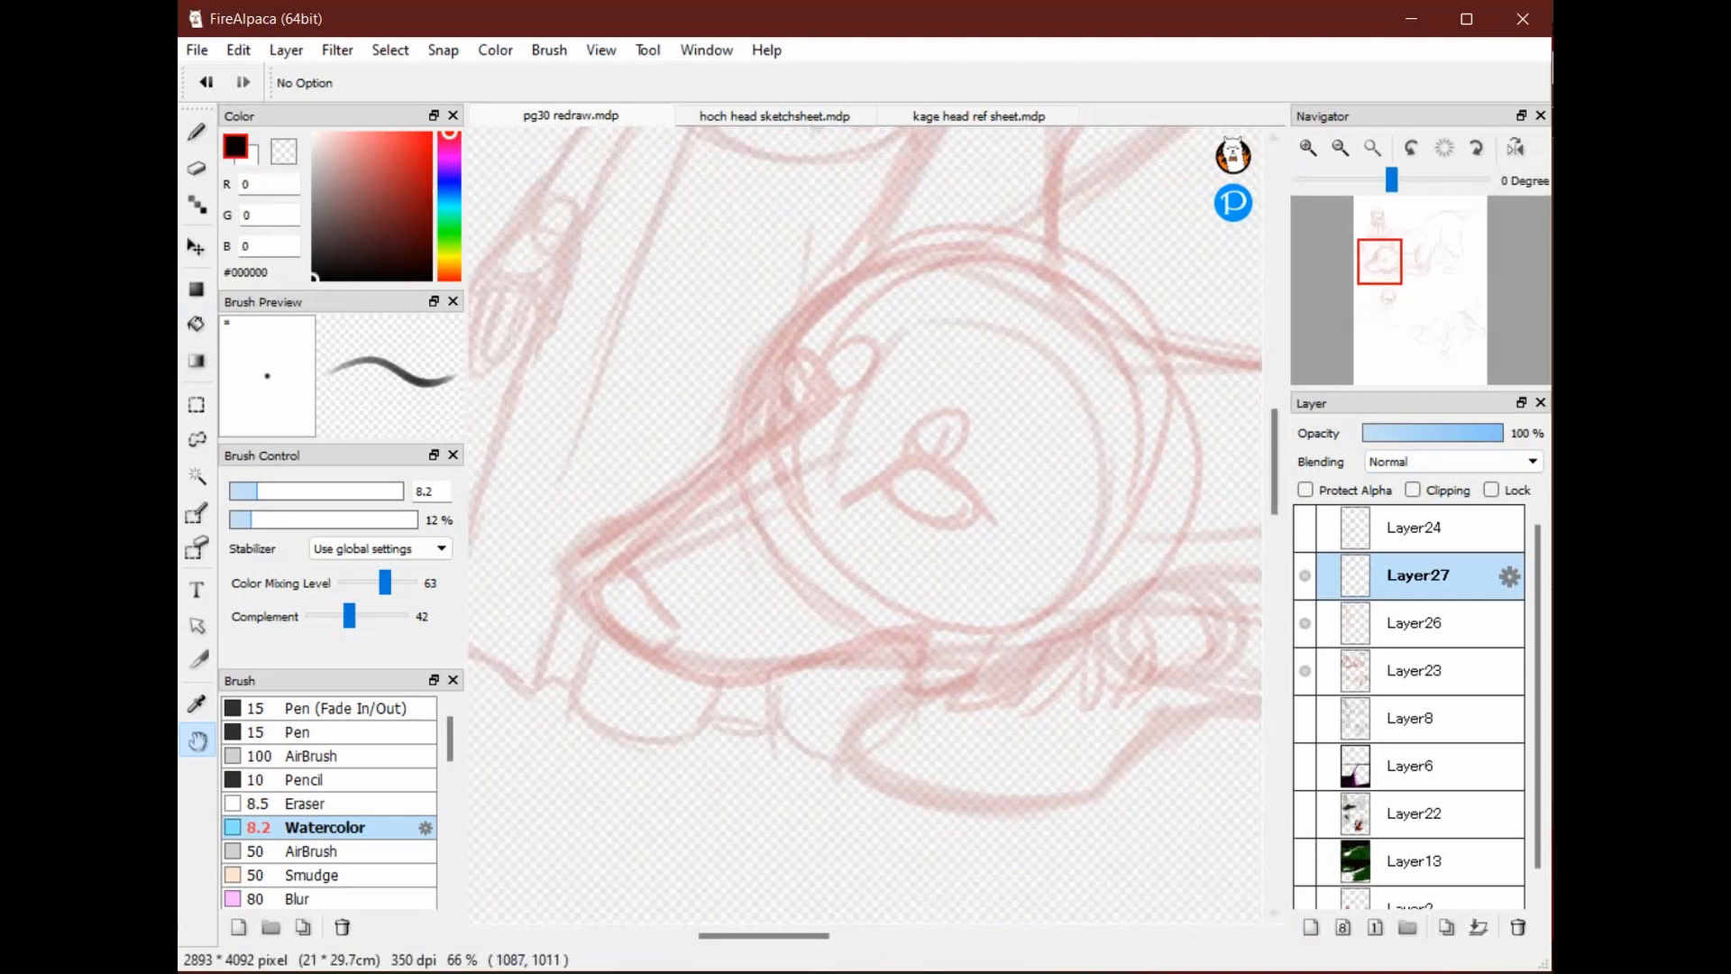
Set the Watercolor brush to size 6.5 and 21% opacity for the wolf's head line art
key(g)
click(1309, 148)
click(672, 399)
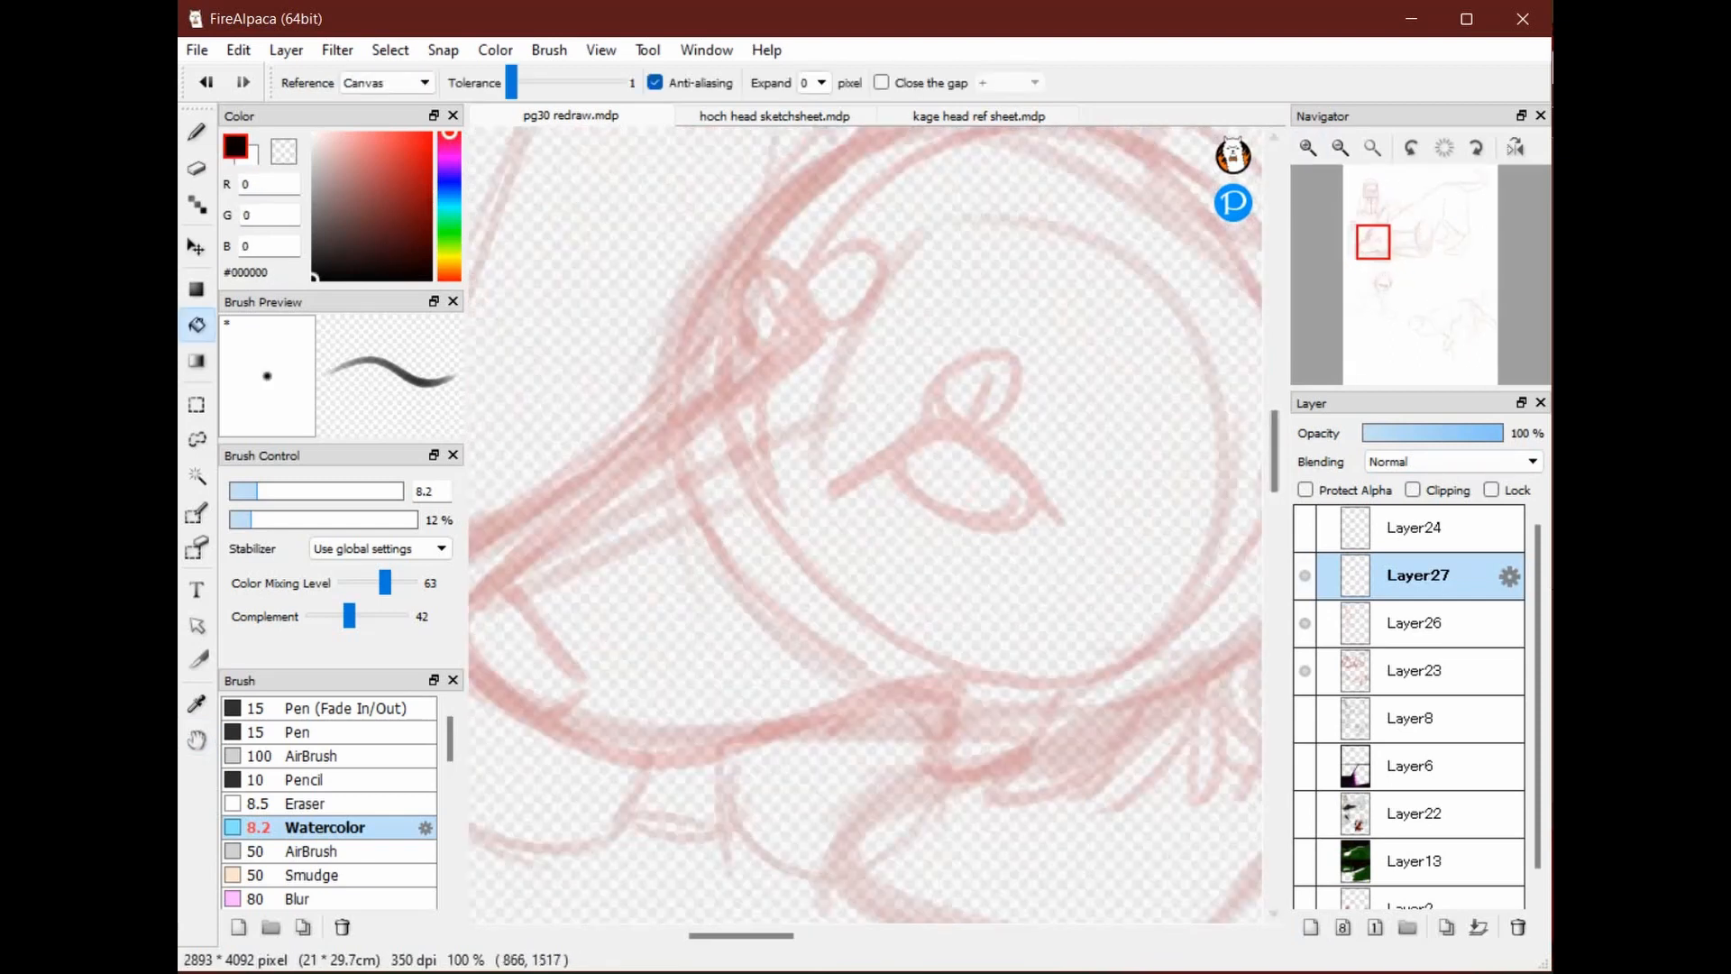
key(h)
drag(727, 545, 762, 571)
key(b)
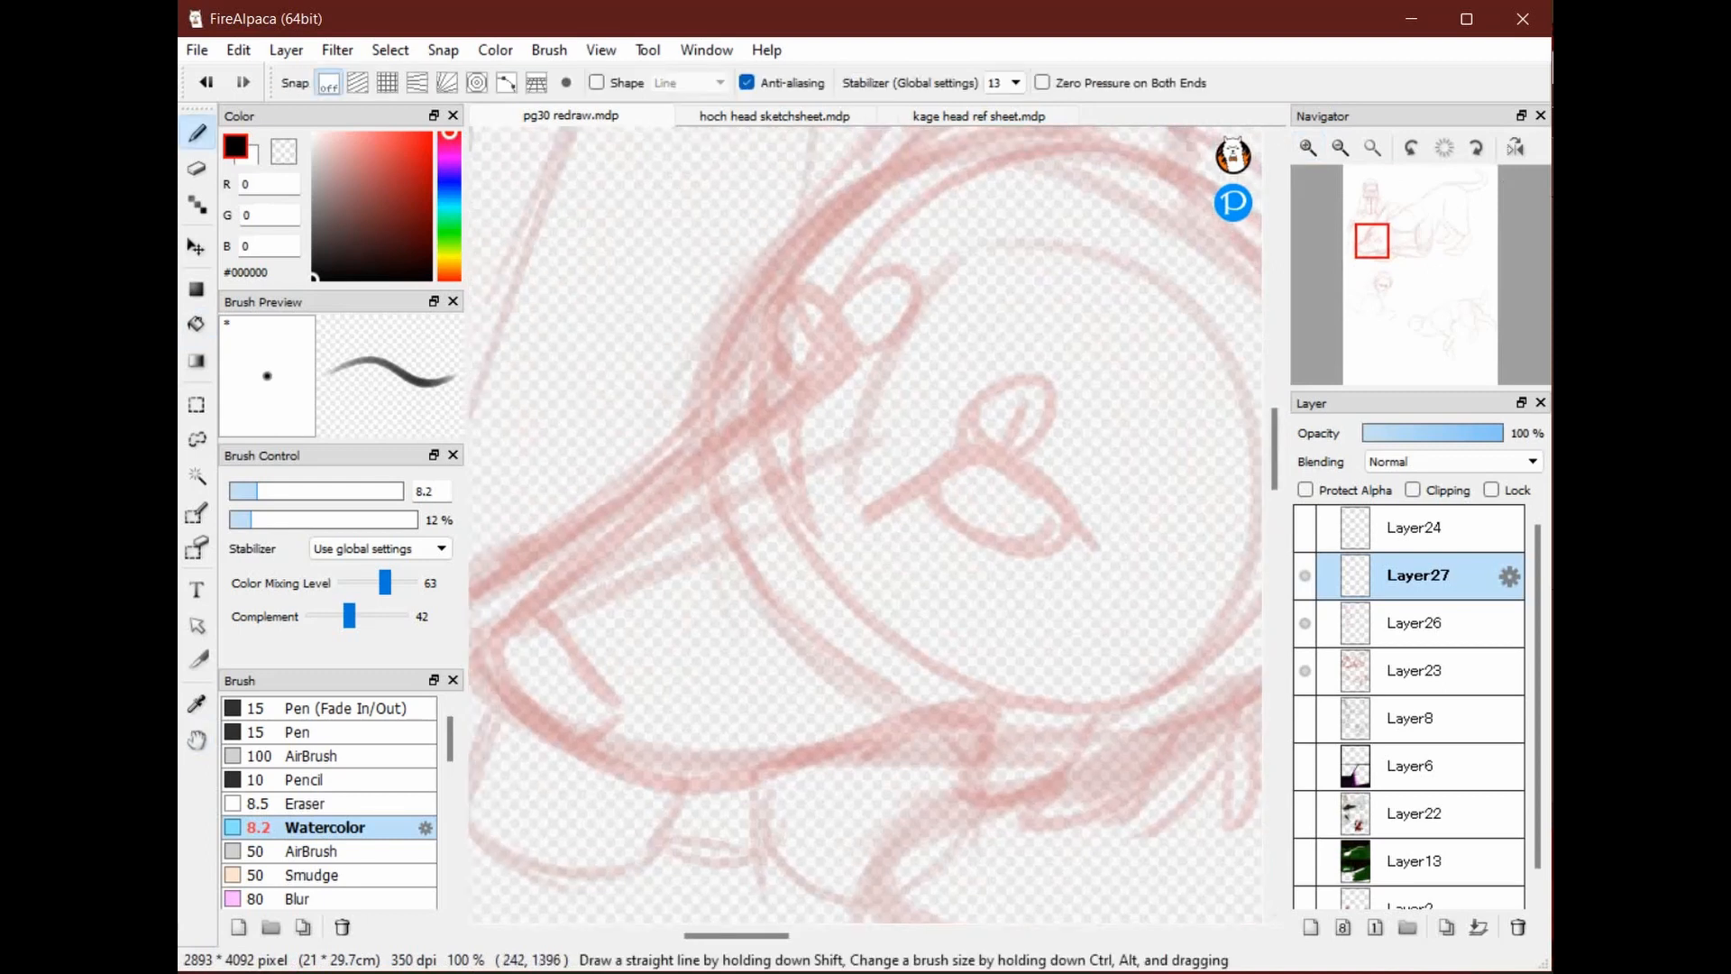
click(267, 521)
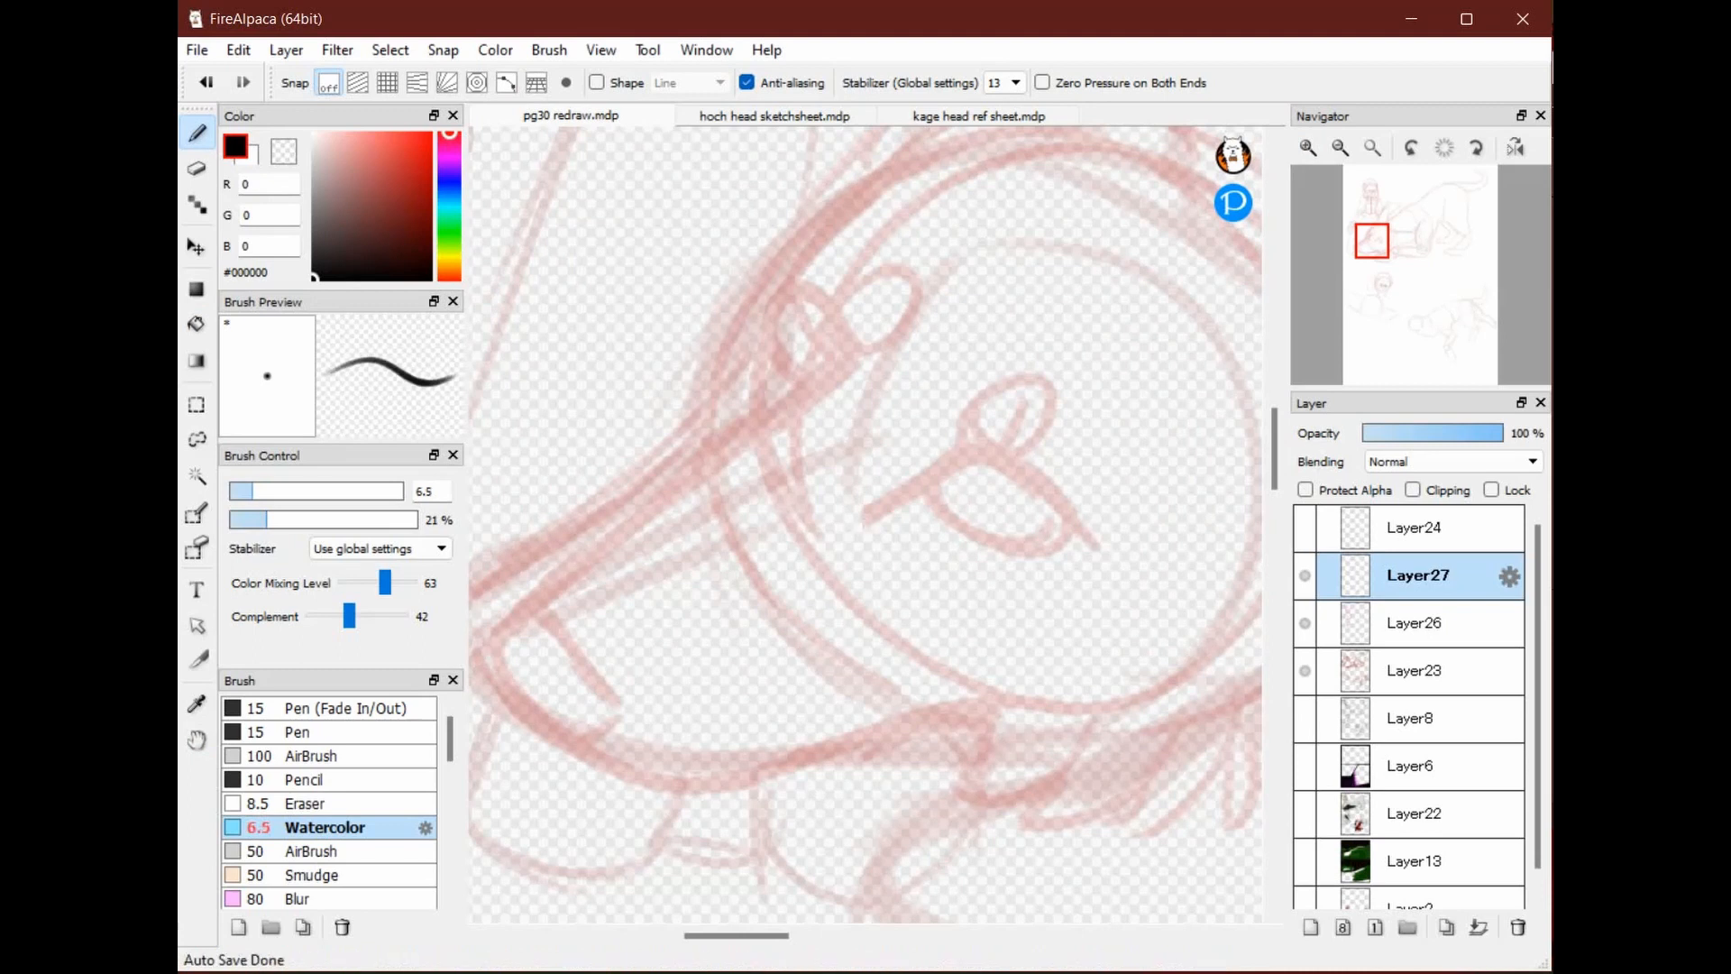
key(h)
drag(1035, 390, 1062, 414)
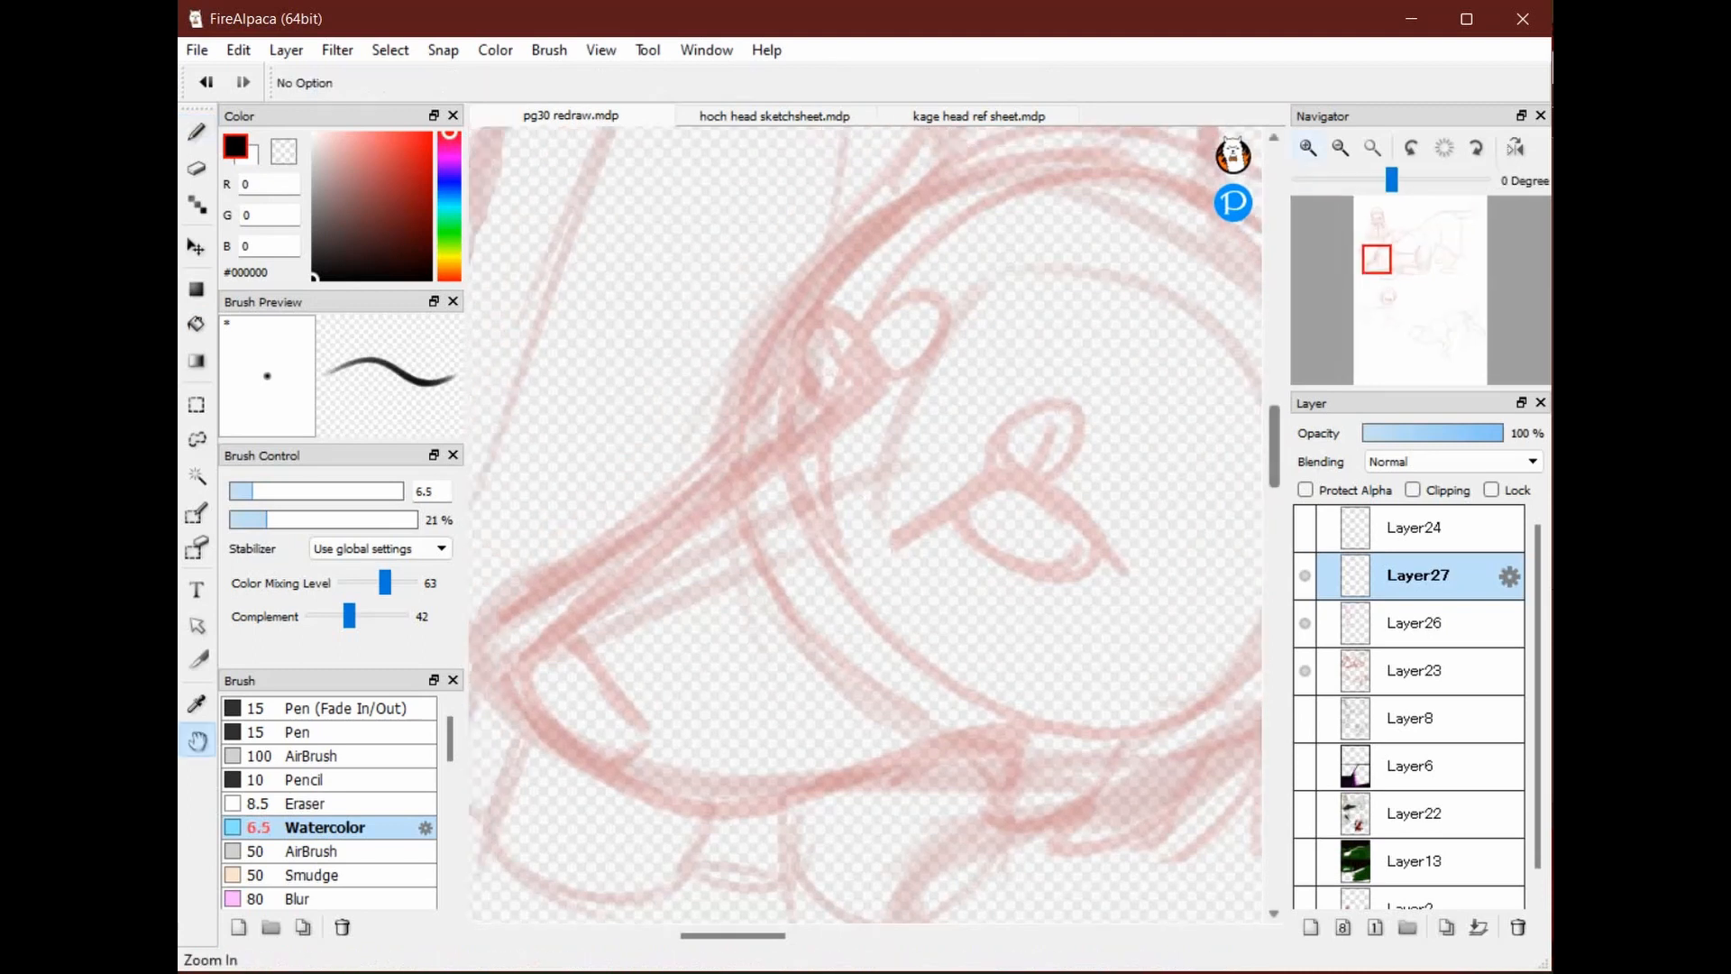
key(b)
drag(762, 547, 1107, 466)
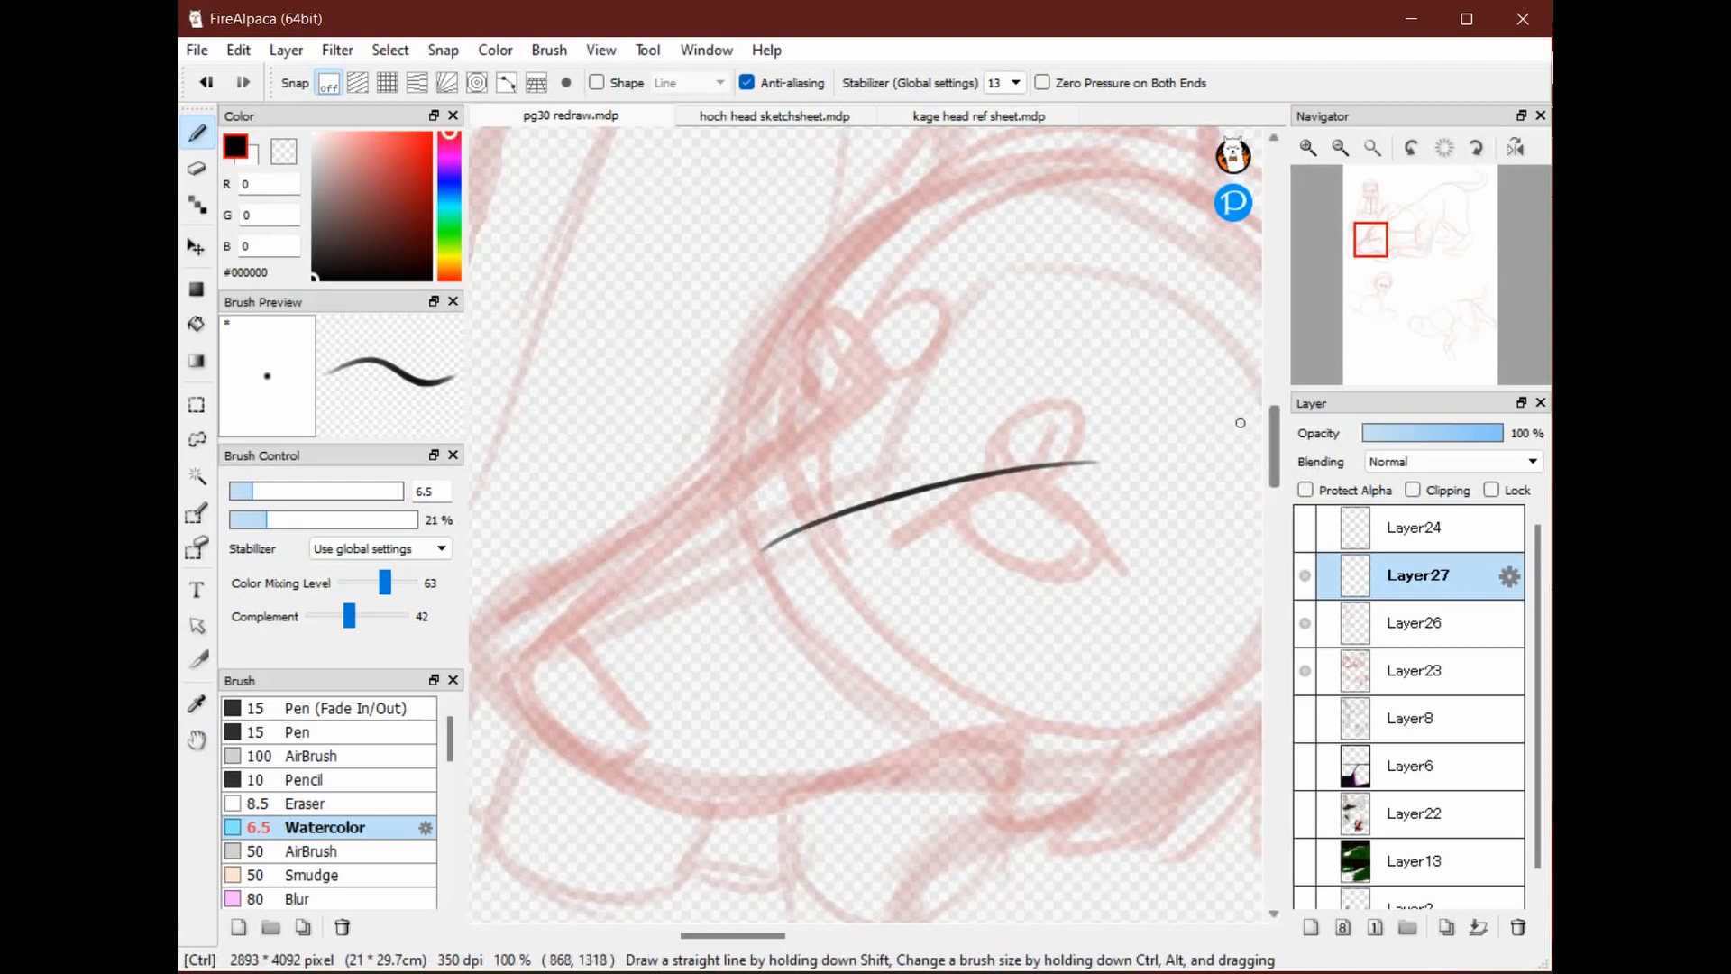
key(ctrl+z)
Ink the wolf's eye outline with a curved upper lid, a lower lid and pointed inner and outer corners
key(h)
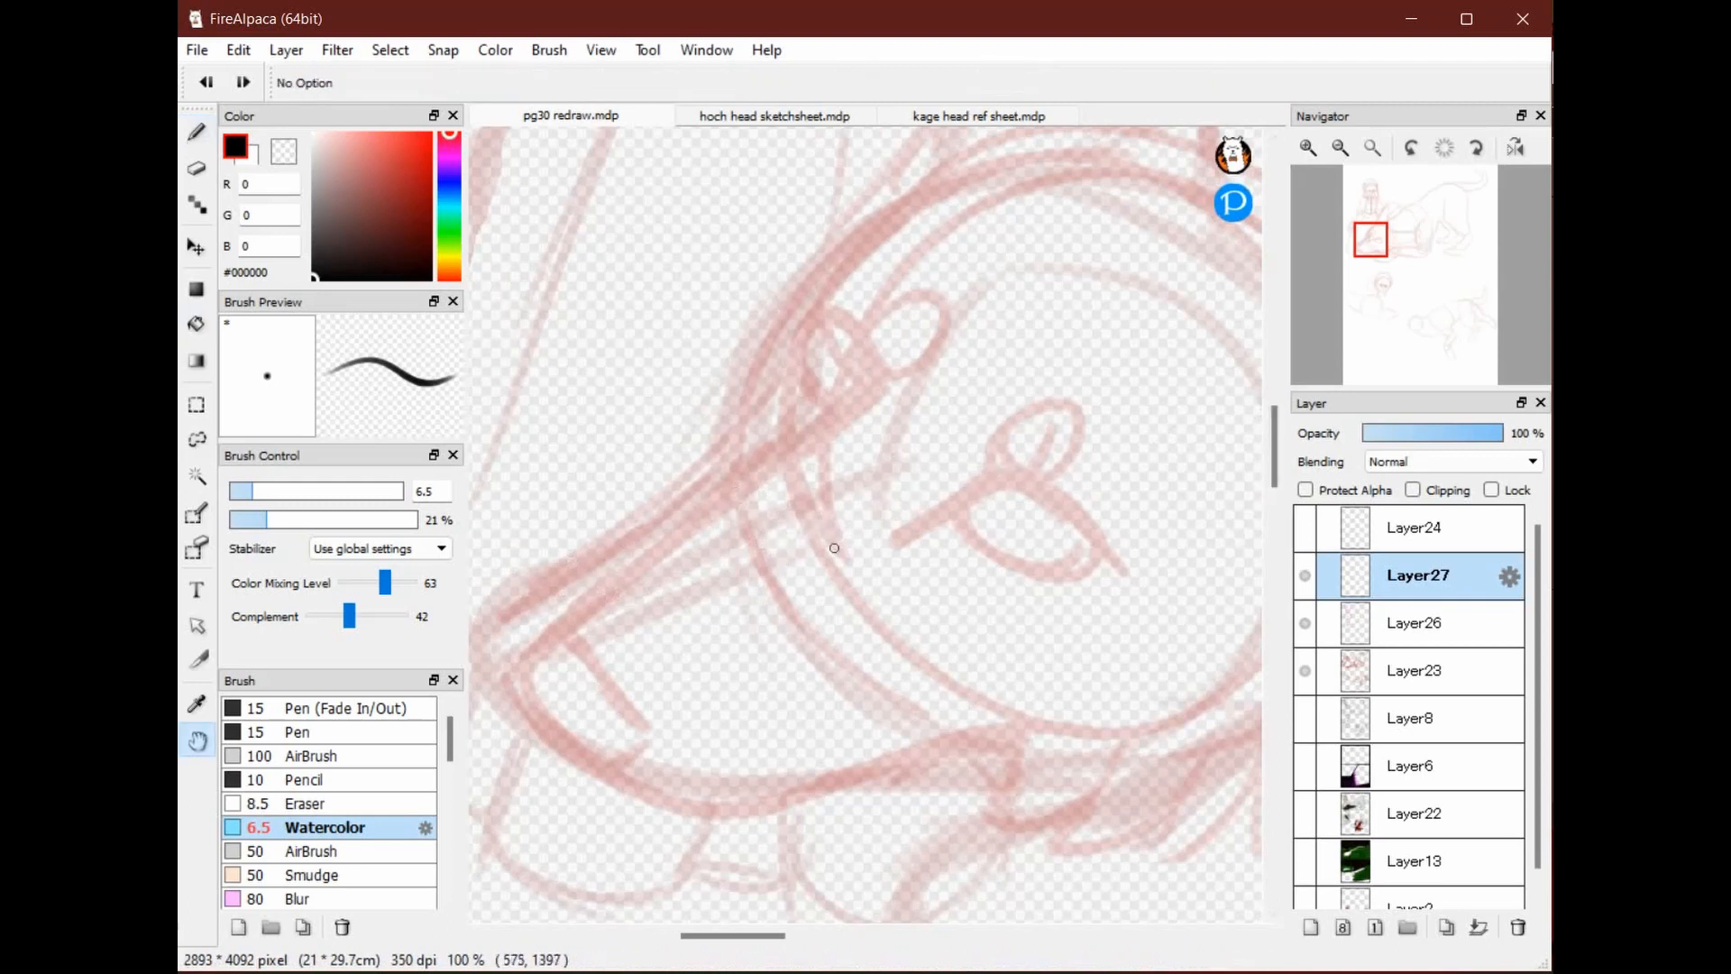
drag(1023, 467, 981, 410)
key(ctrl+plus)
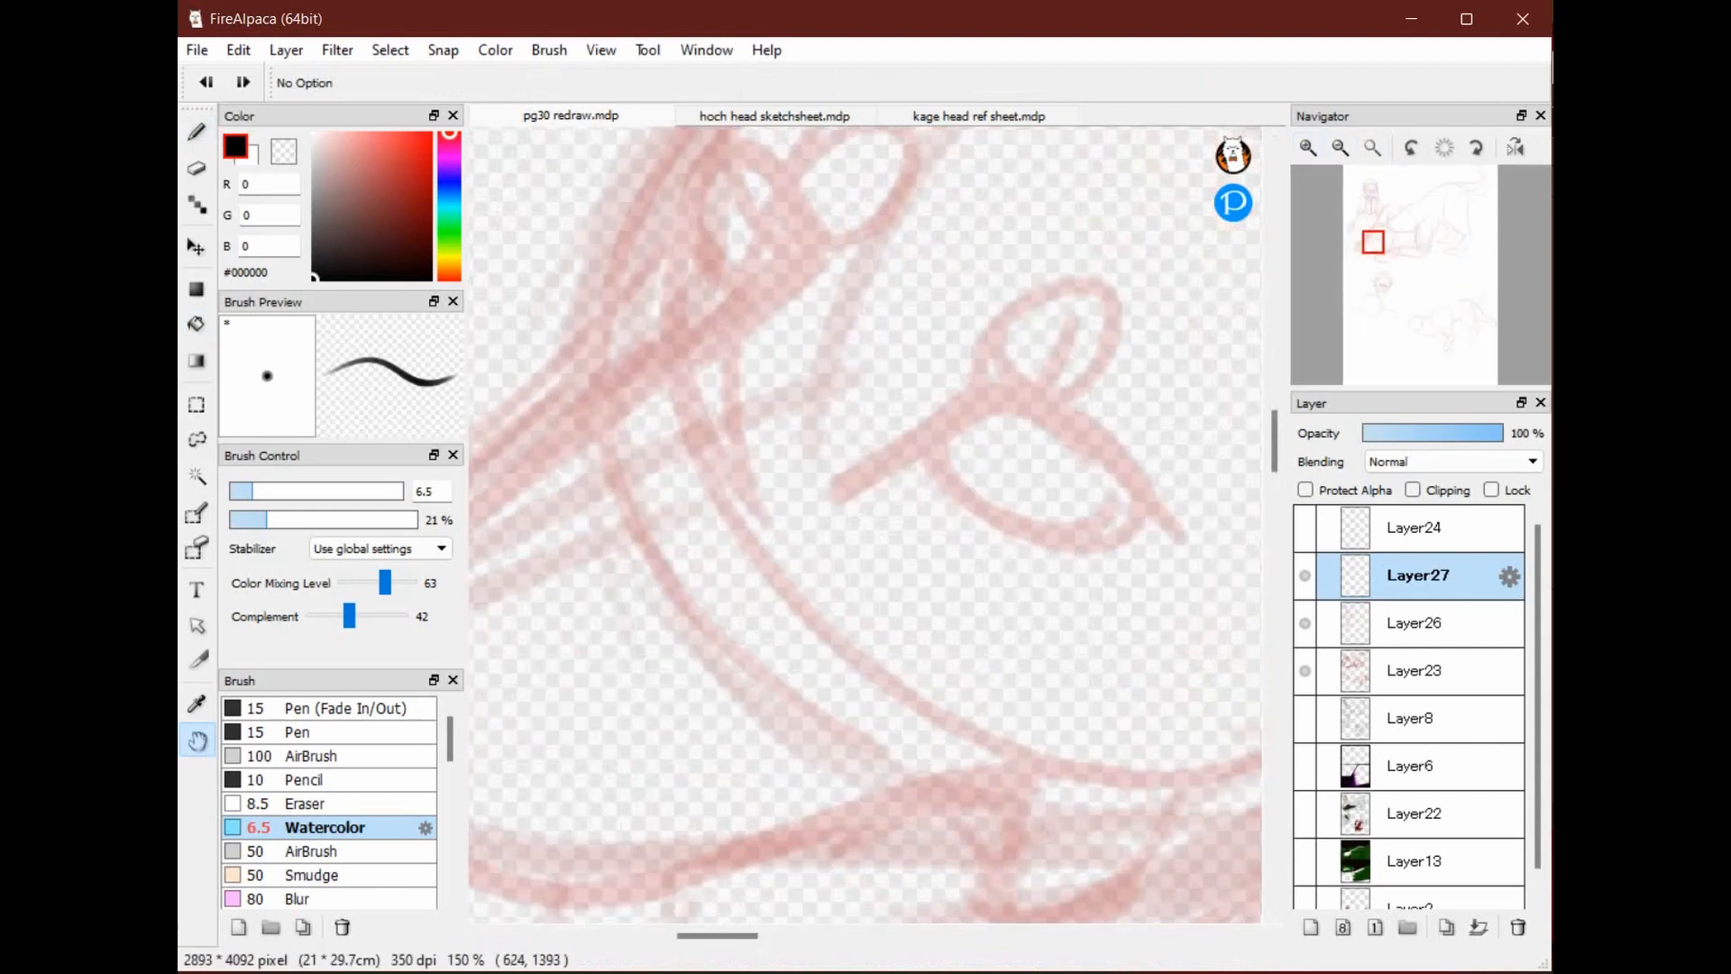
key(b)
mouse_move(857, 481)
mouse_down()
mouse_move(1040, 433)
mouse_move(1163, 551)
mouse_up()
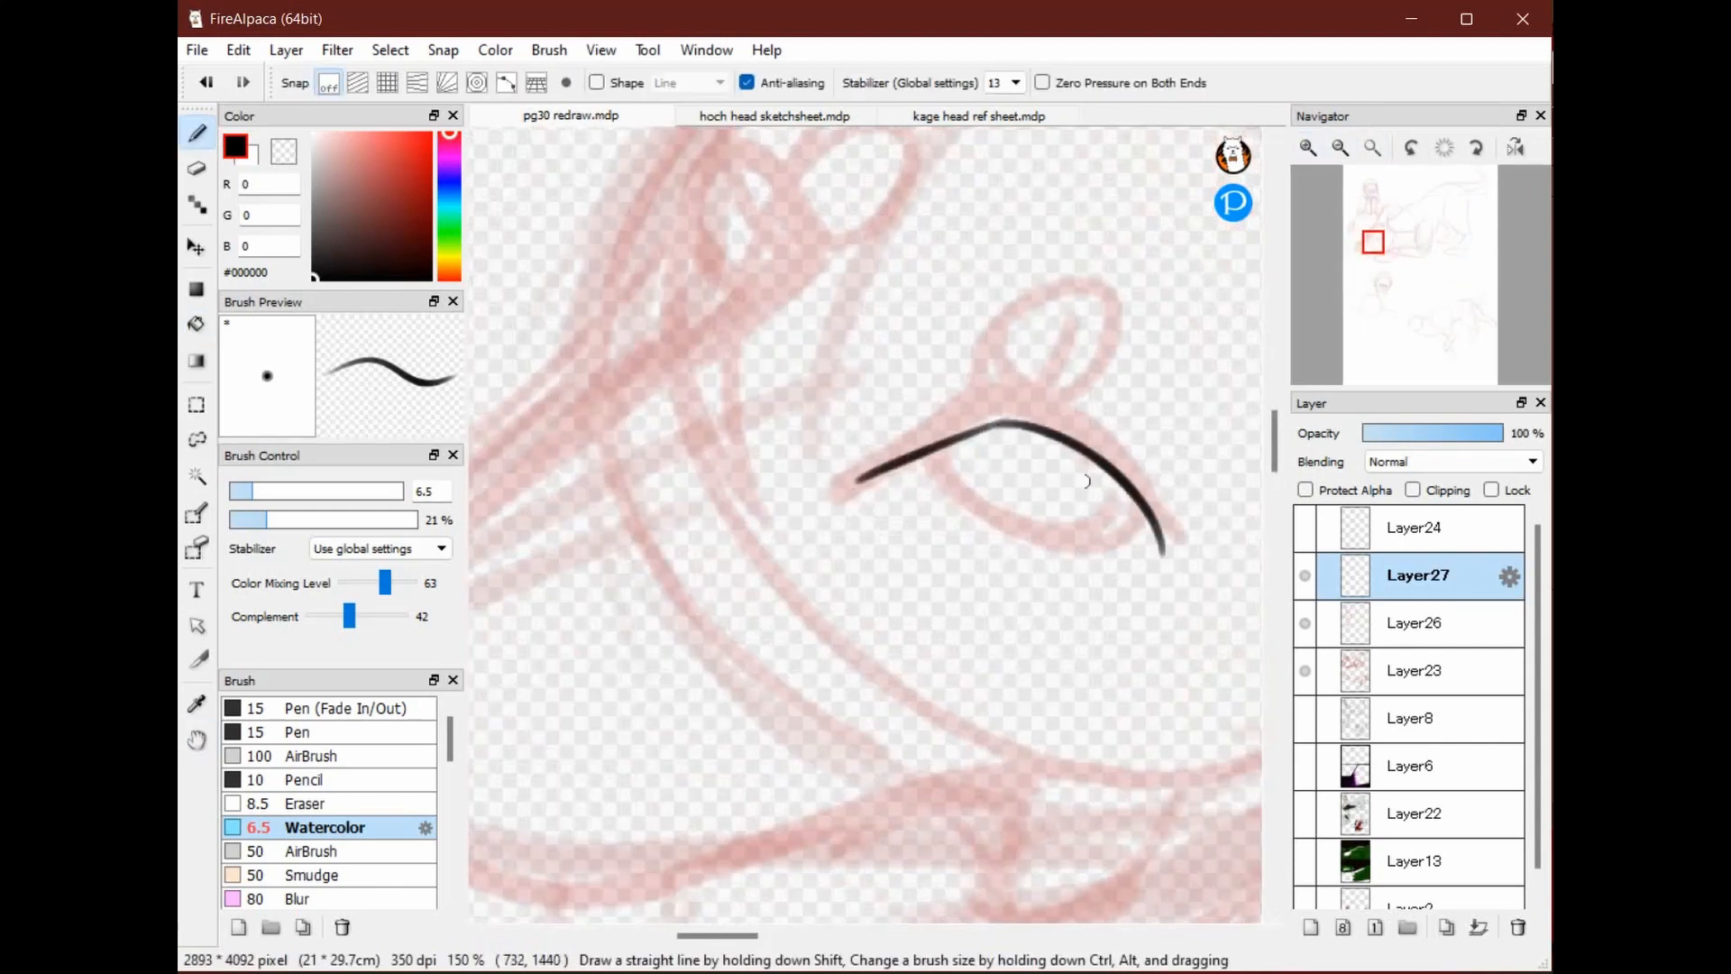
mouse_move(916, 459)
mouse_down()
mouse_move(1156, 524)
mouse_move(1163, 552)
mouse_up()
key(ctrl+z)
key(ctrl+y)
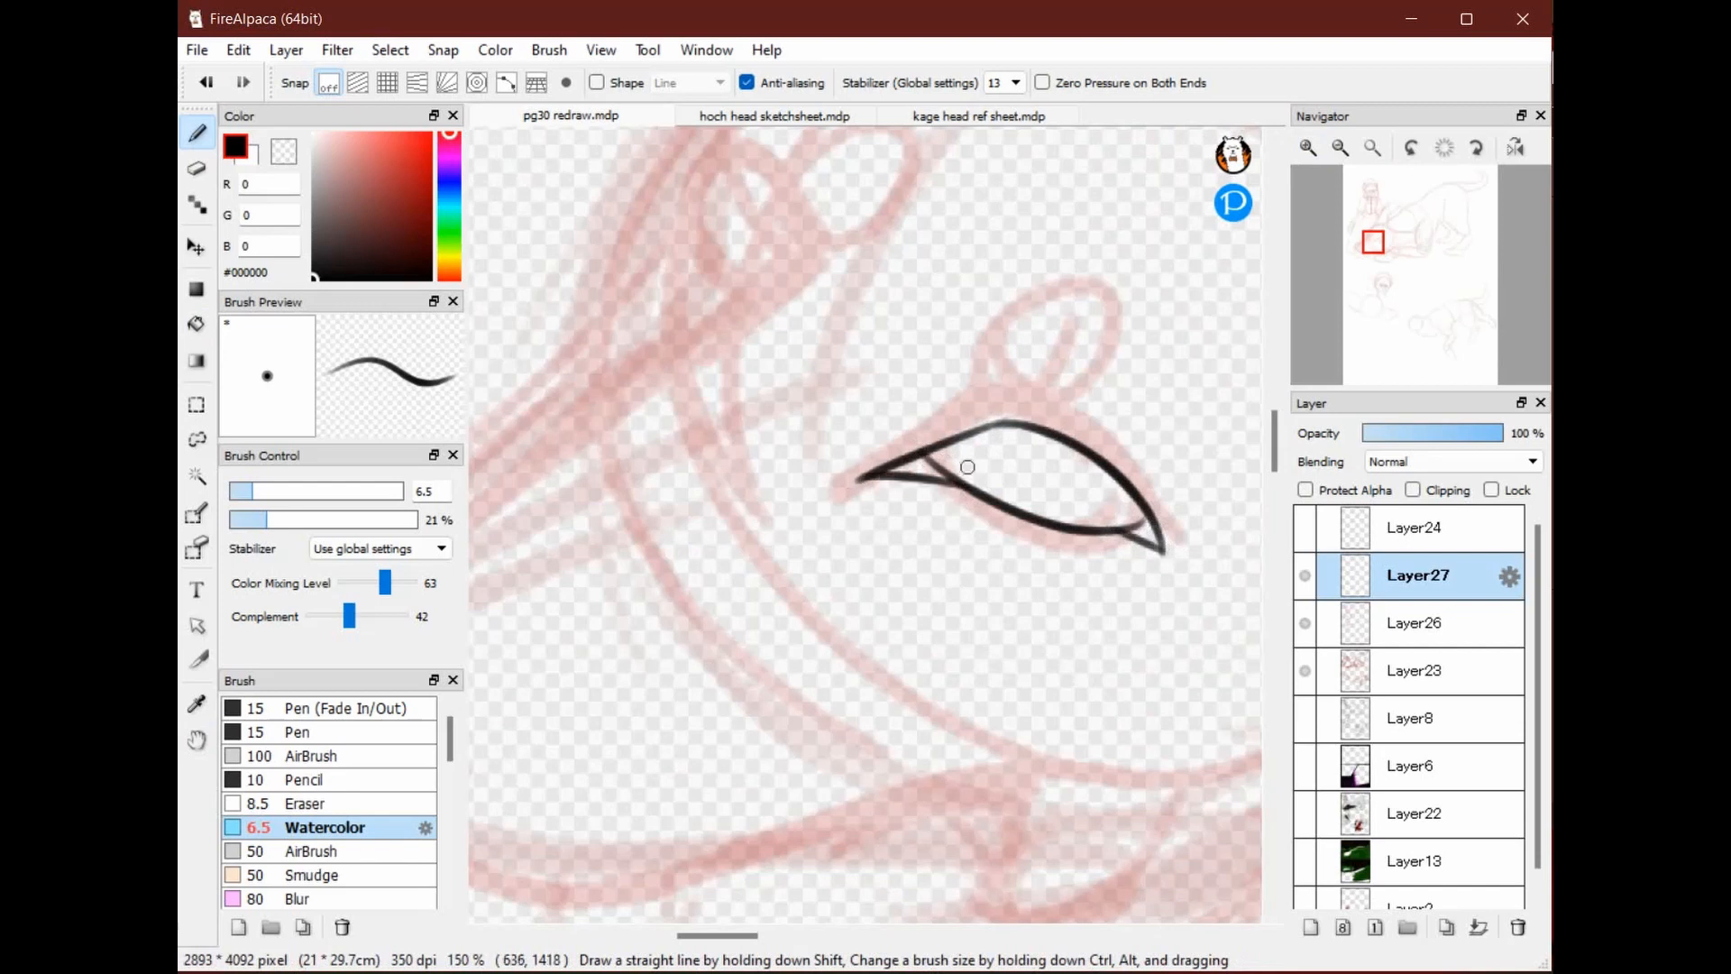
Ink the iris and pupil inside the wolf's eye and the tufted brow marking above it
key(space)
drag(963, 424, 1053, 697)
click(1340, 147)
click(1340, 147)
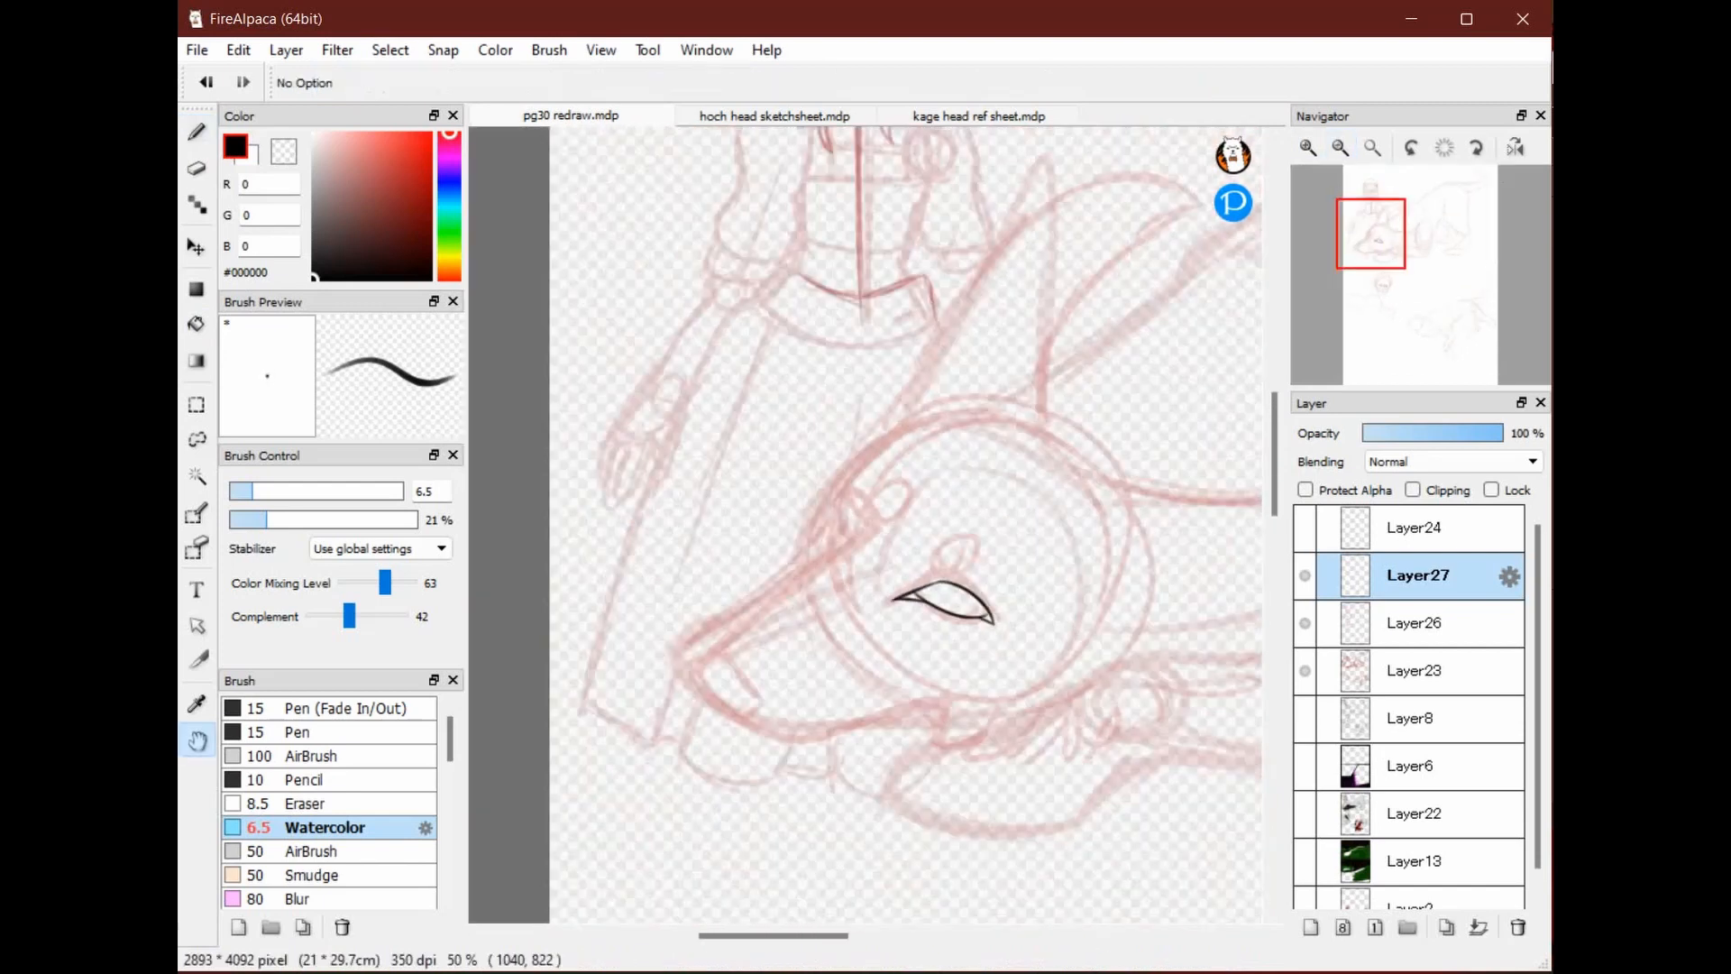
drag(987, 136, 929, 340)
drag(909, 733, 932, 479)
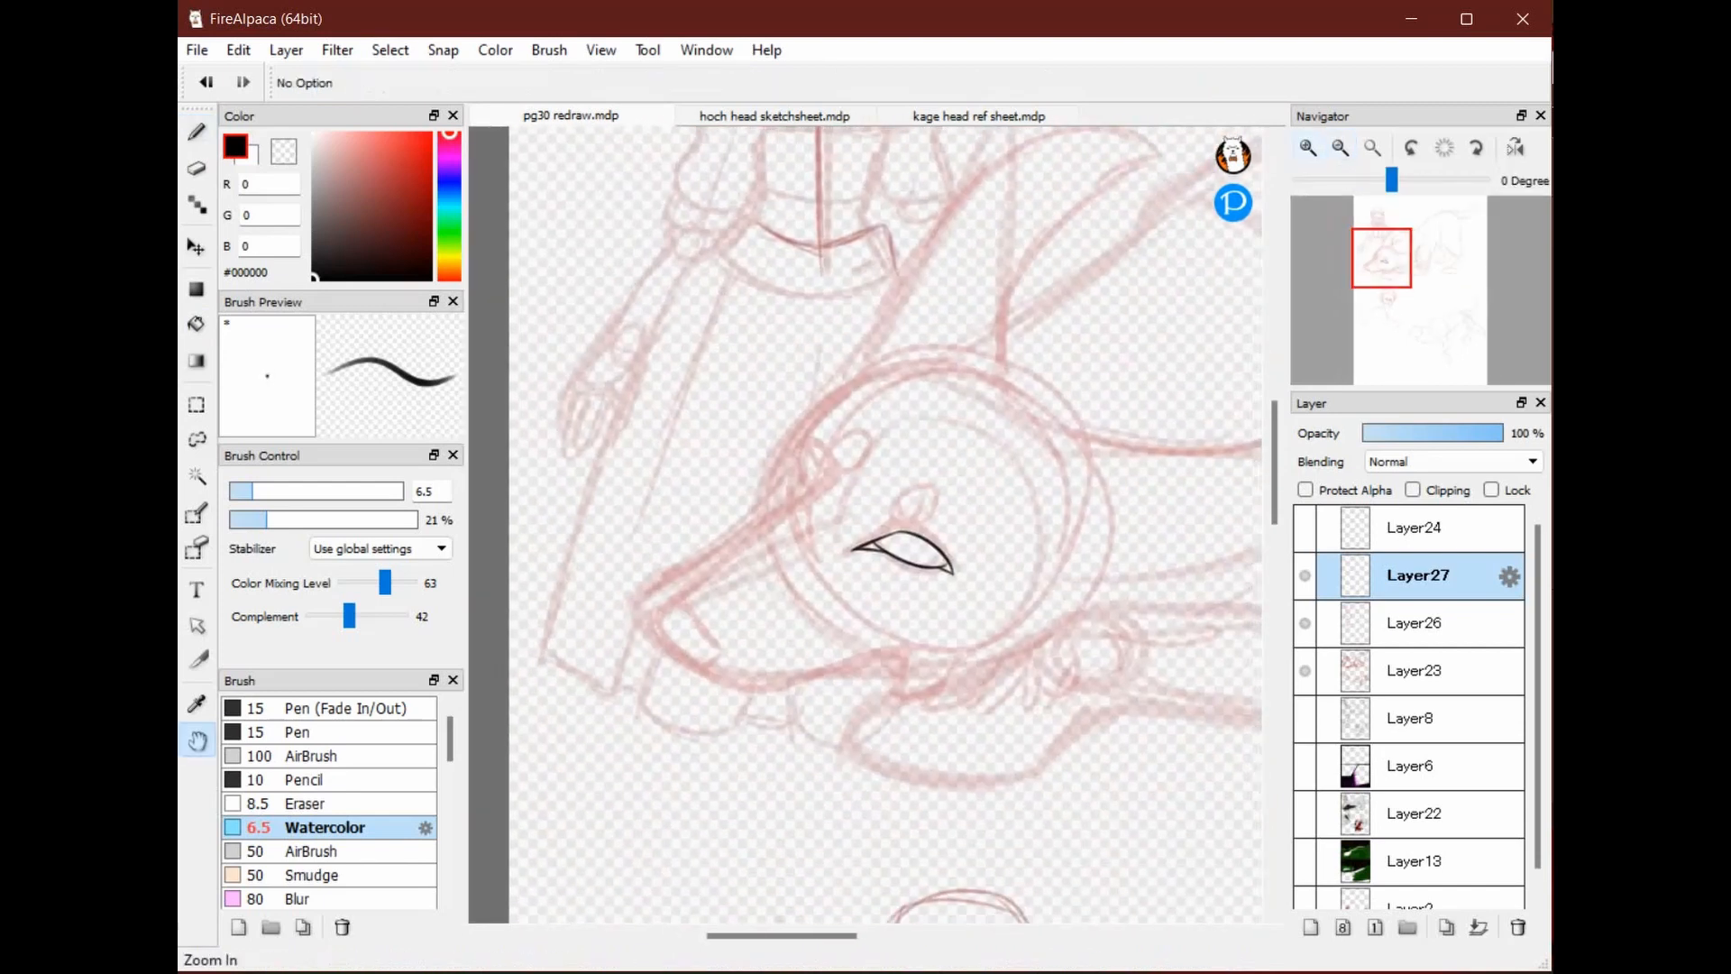
click(1308, 148)
click(1308, 147)
click(1309, 148)
key(b)
mouse_move(917, 563)
mouse_down()
mouse_move(1028, 566)
mouse_move(989, 568)
mouse_move(1028, 594)
mouse_up()
key(space)
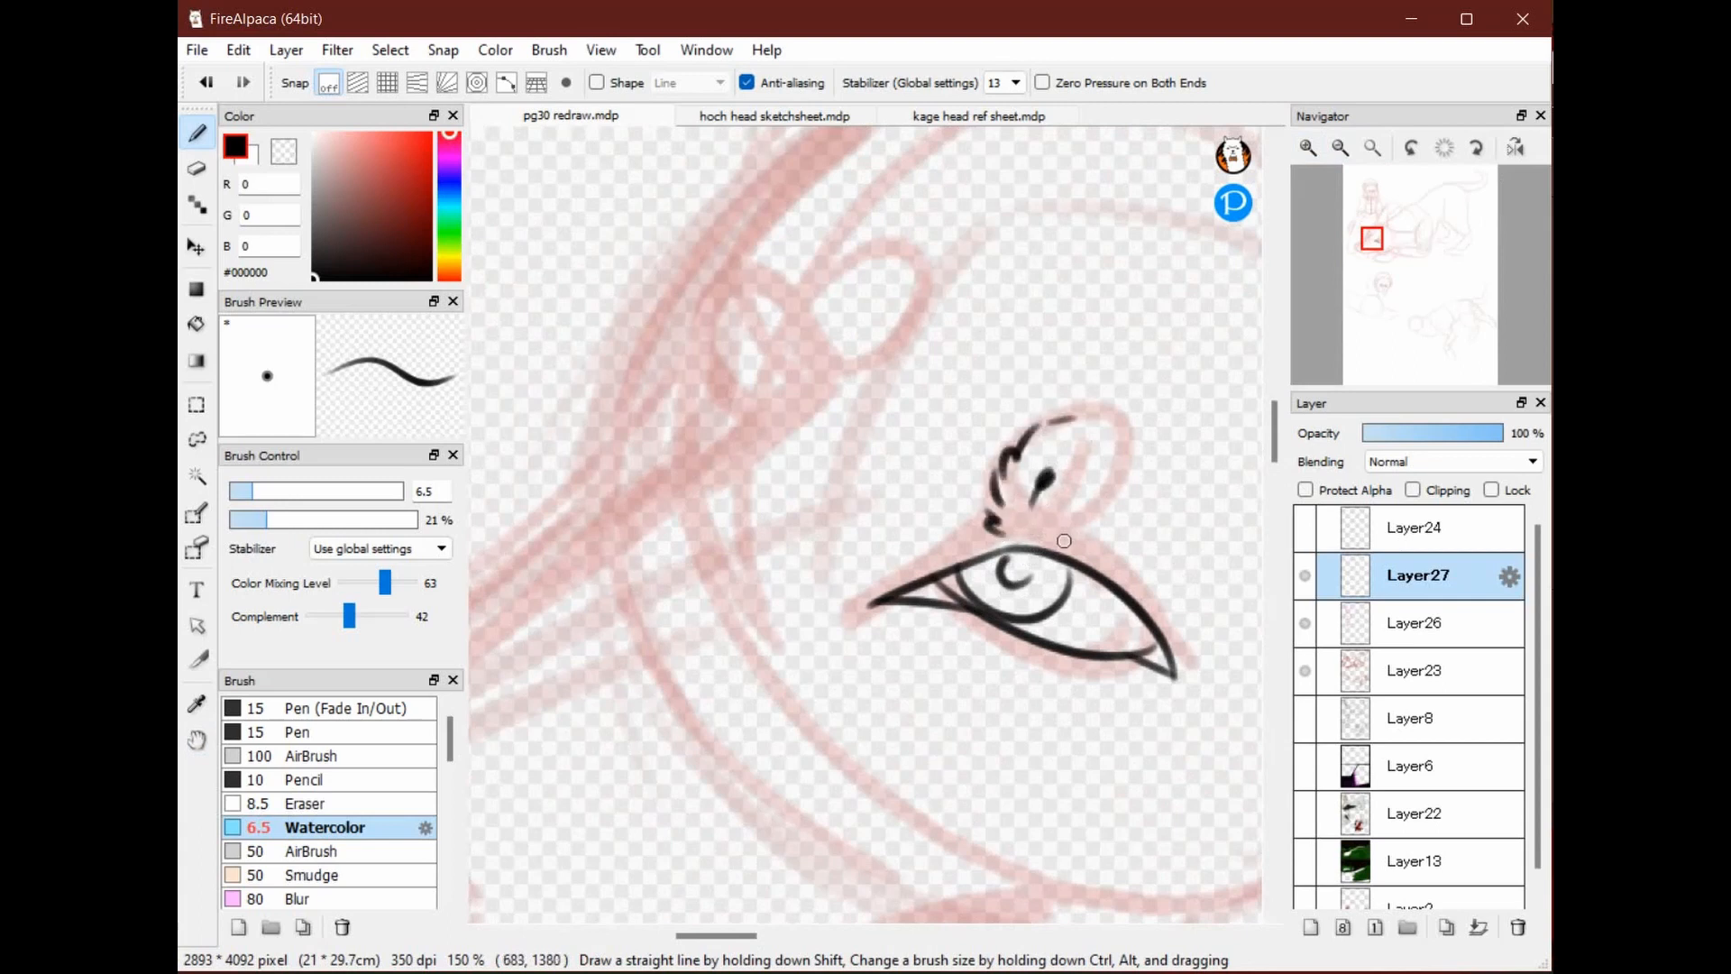
drag(1086, 538, 1114, 464)
Ink the wolf's nose with a rounded front, a curled nostril and a broken back edge
key(space)
mouse_move(476, 825)
mouse_down()
mouse_move(836, 622)
mouse_move(808, 518)
mouse_up()
drag(782, 585, 756, 589)
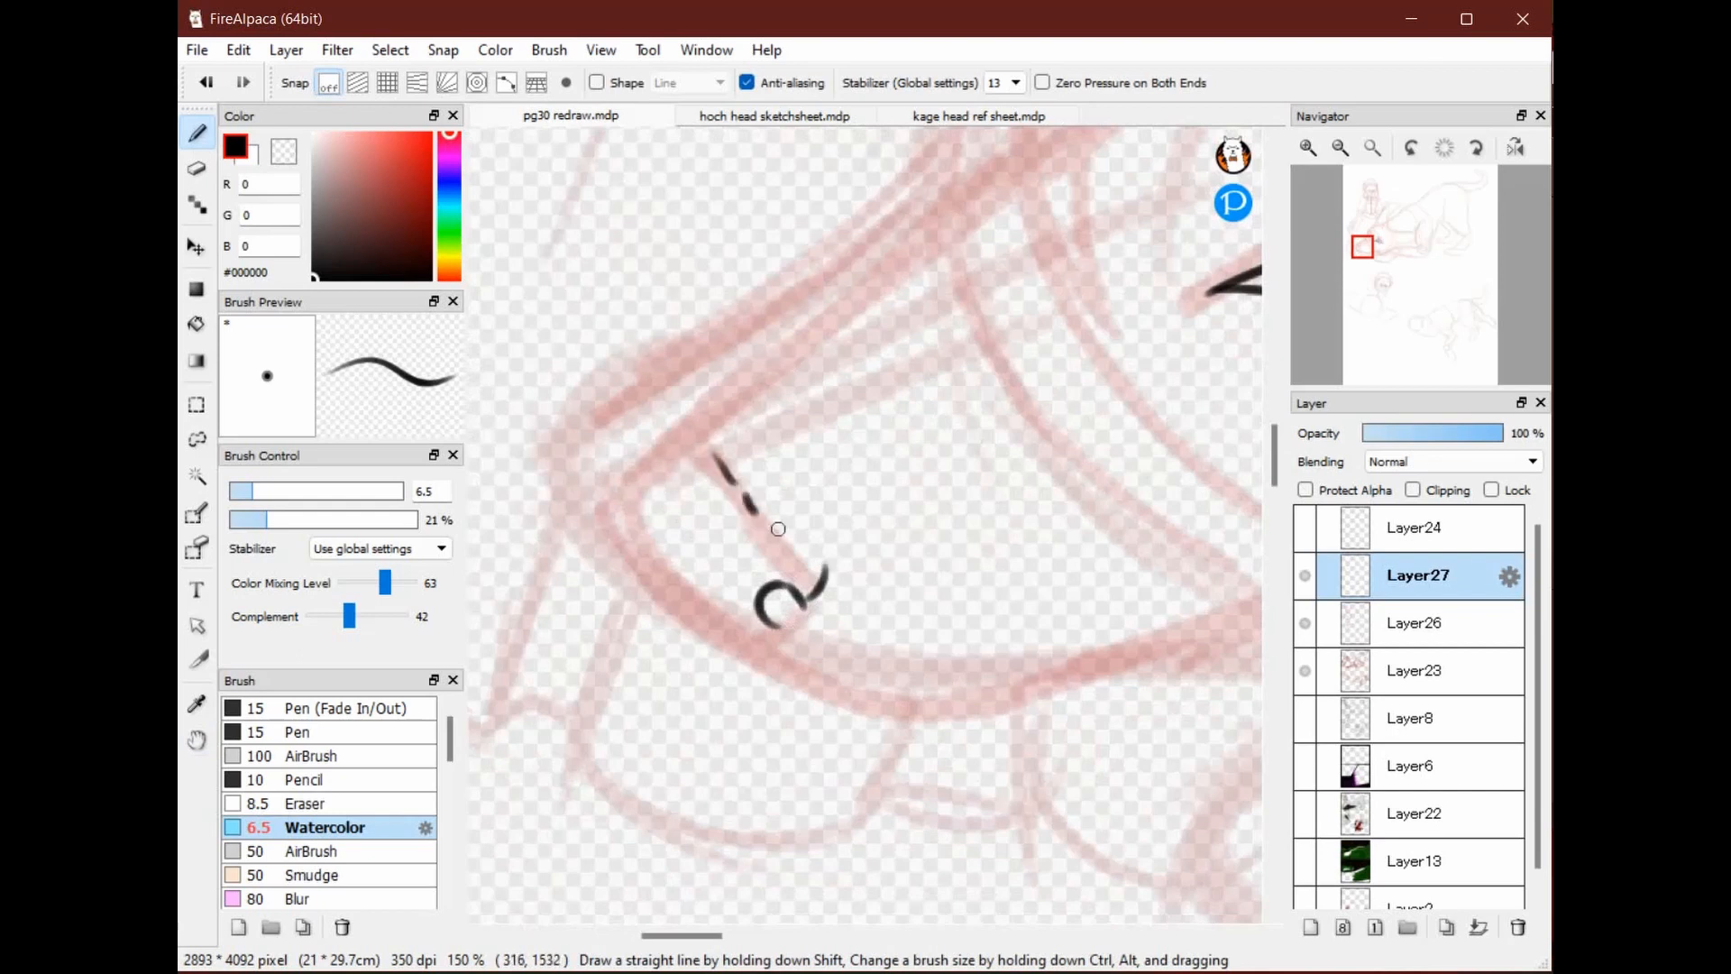
mouse_move(661, 466)
mouse_down()
mouse_move(684, 583)
mouse_move(653, 540)
mouse_move(738, 625)
mouse_move(674, 592)
mouse_move(769, 652)
mouse_move(1012, 507)
mouse_up()
key(space)
key(ctrl+z)
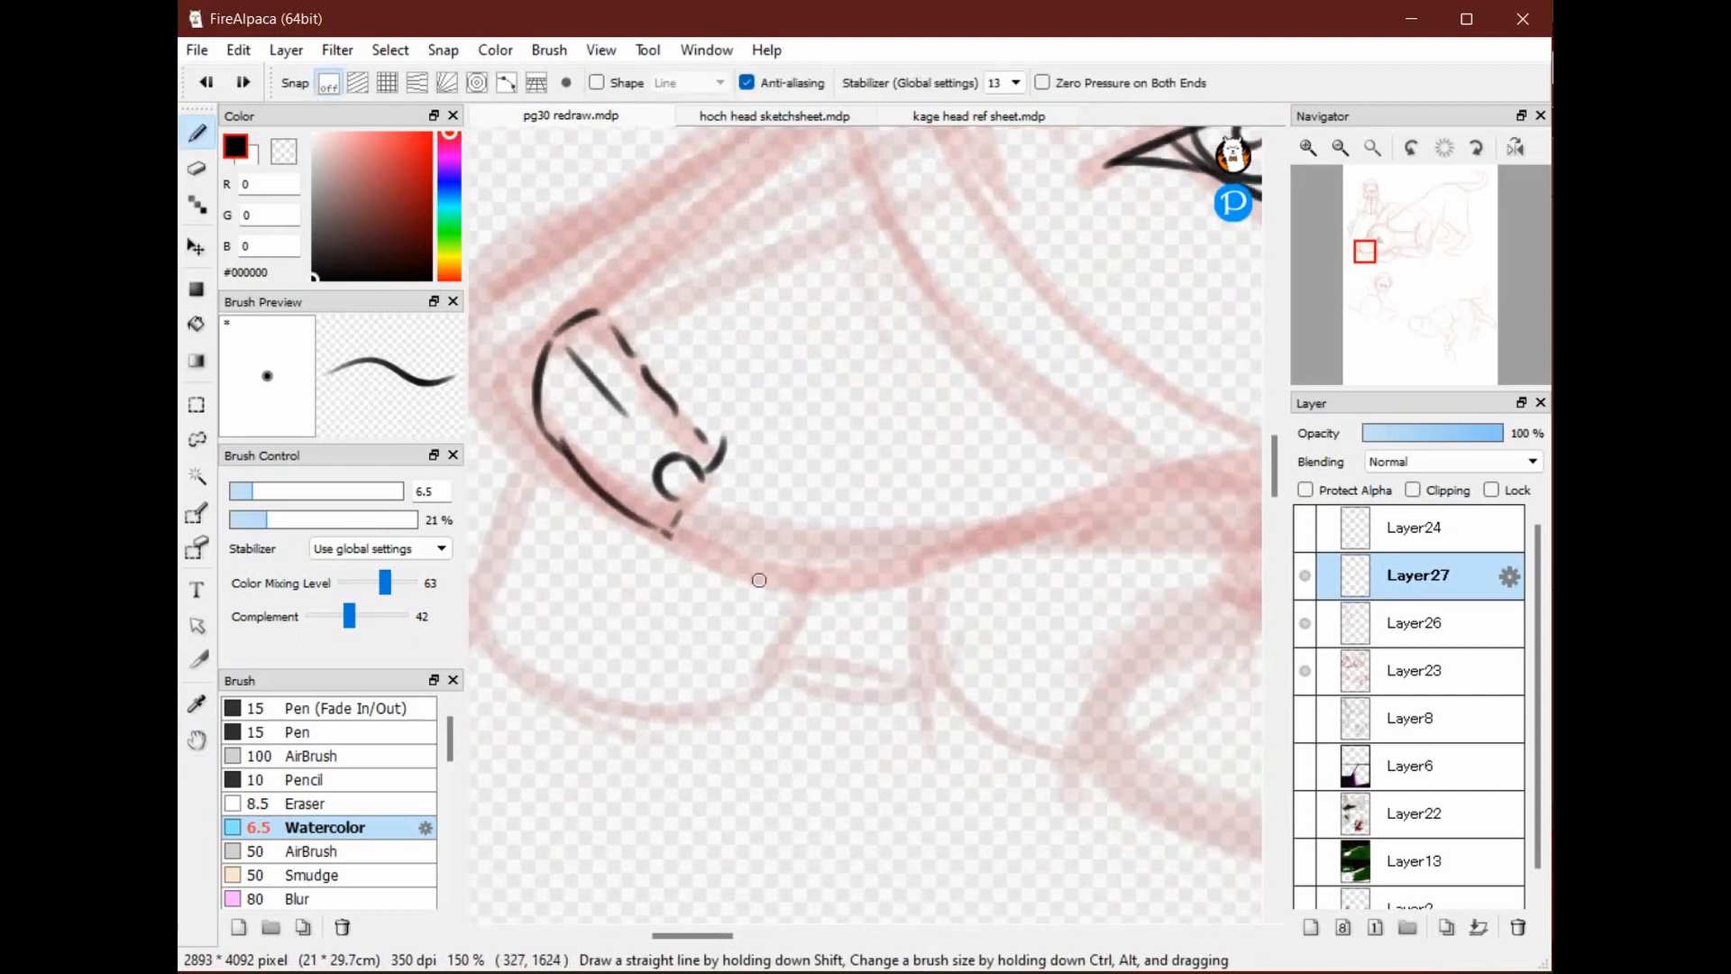
Ink one smooth curved mouth line from the base of the nose back along the muzzle
drag(668, 531, 1172, 492)
key(ctrl+z)
key(ctrl+z)
drag(663, 532, 1227, 446)
key(ctrl+z)
mouse_move(663, 532)
mouse_down()
mouse_move(936, 569)
mouse_move(1179, 493)
mouse_up()
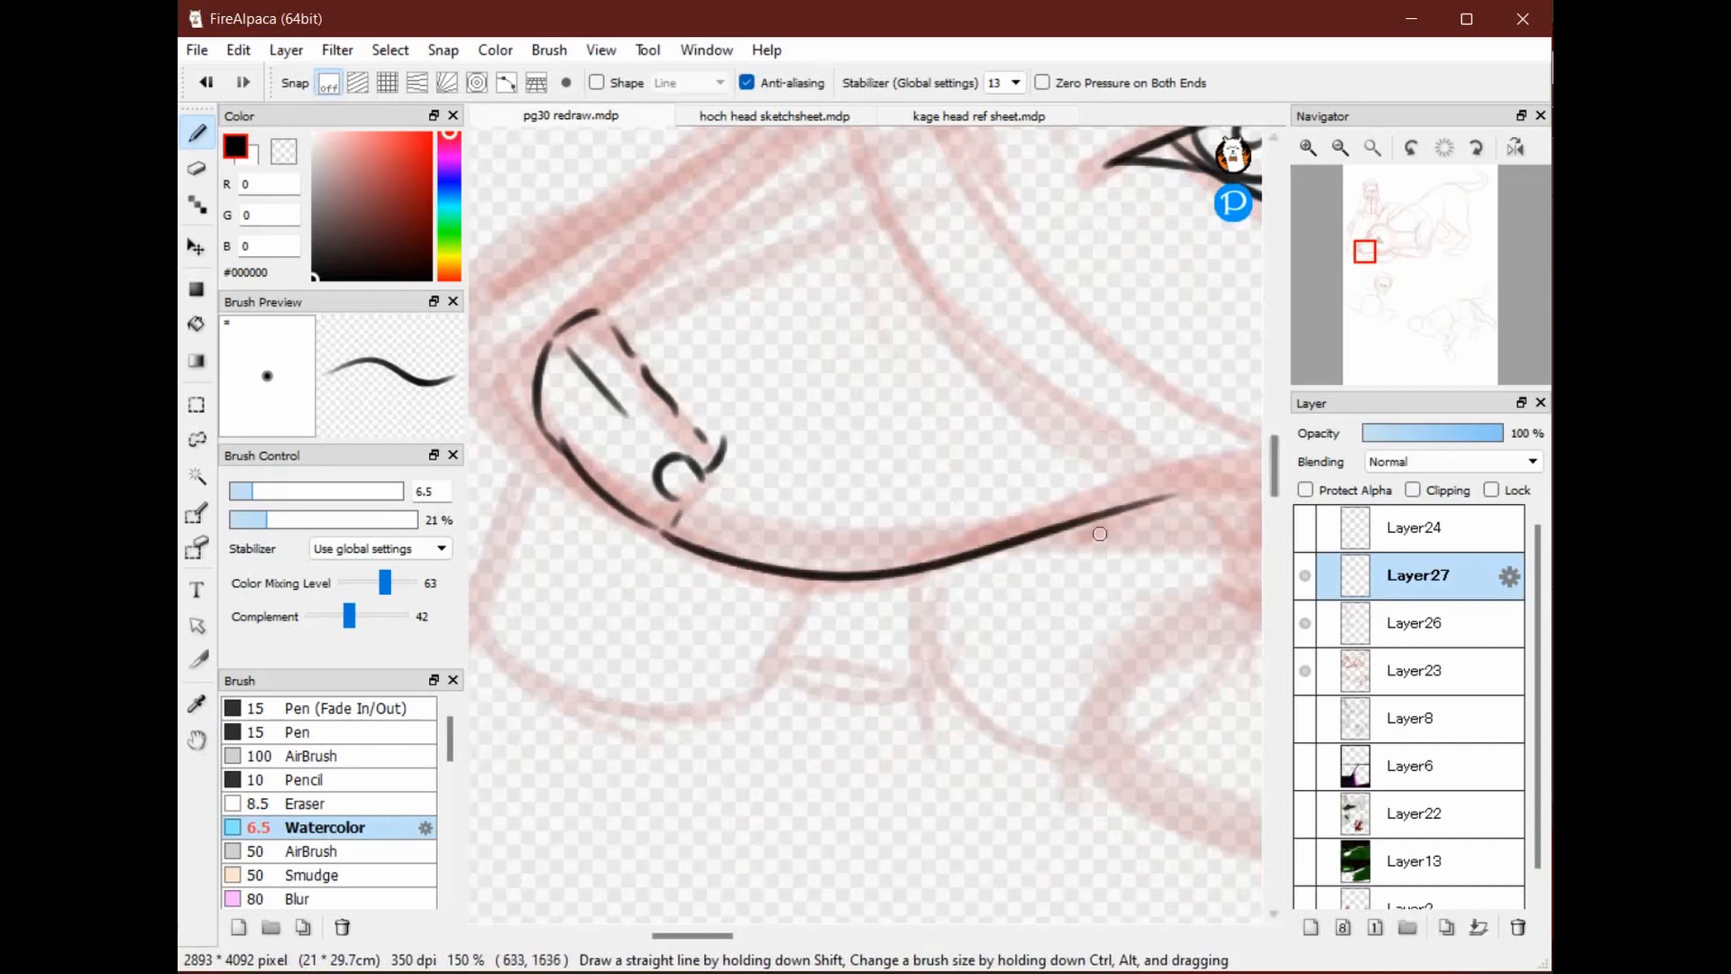
Extend the mouth line under the cheek and curl its end down into the mouth corner
key(space)
drag(1000, 449, 713, 507)
key(e)
mouse_move(896, 541)
mouse_down()
mouse_move(819, 584)
mouse_move(942, 501)
mouse_up()
key(space)
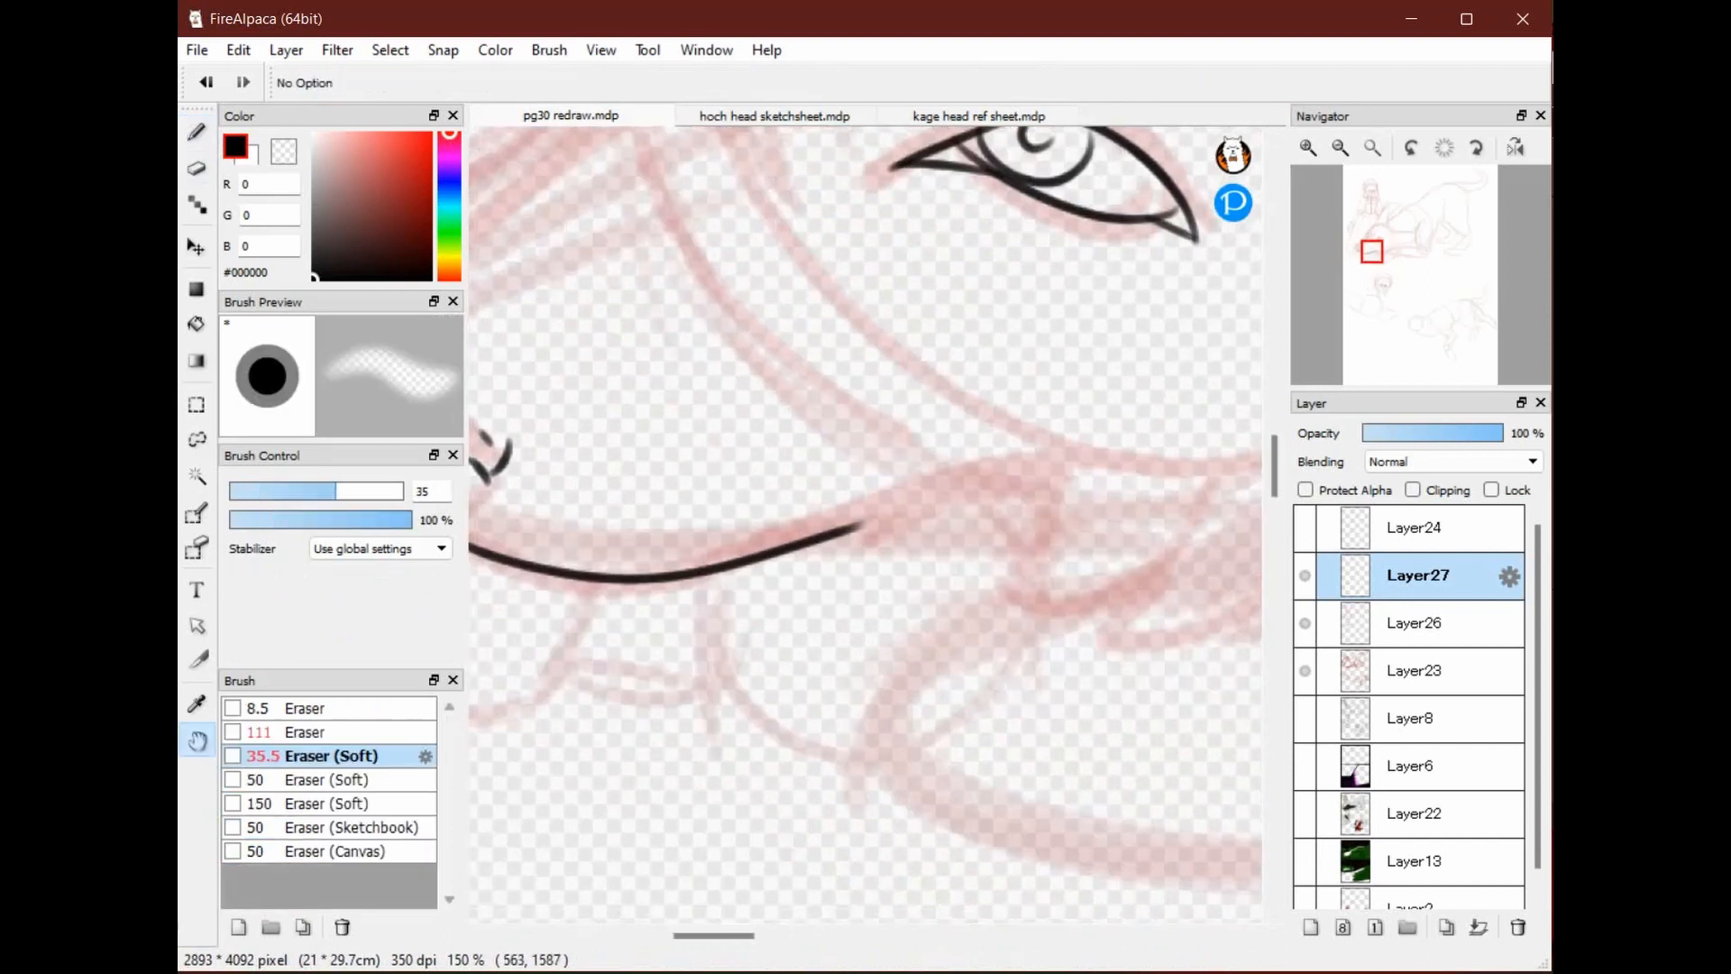
key(b)
drag(829, 534, 1069, 499)
key(ctrl+z)
drag(840, 532, 1042, 536)
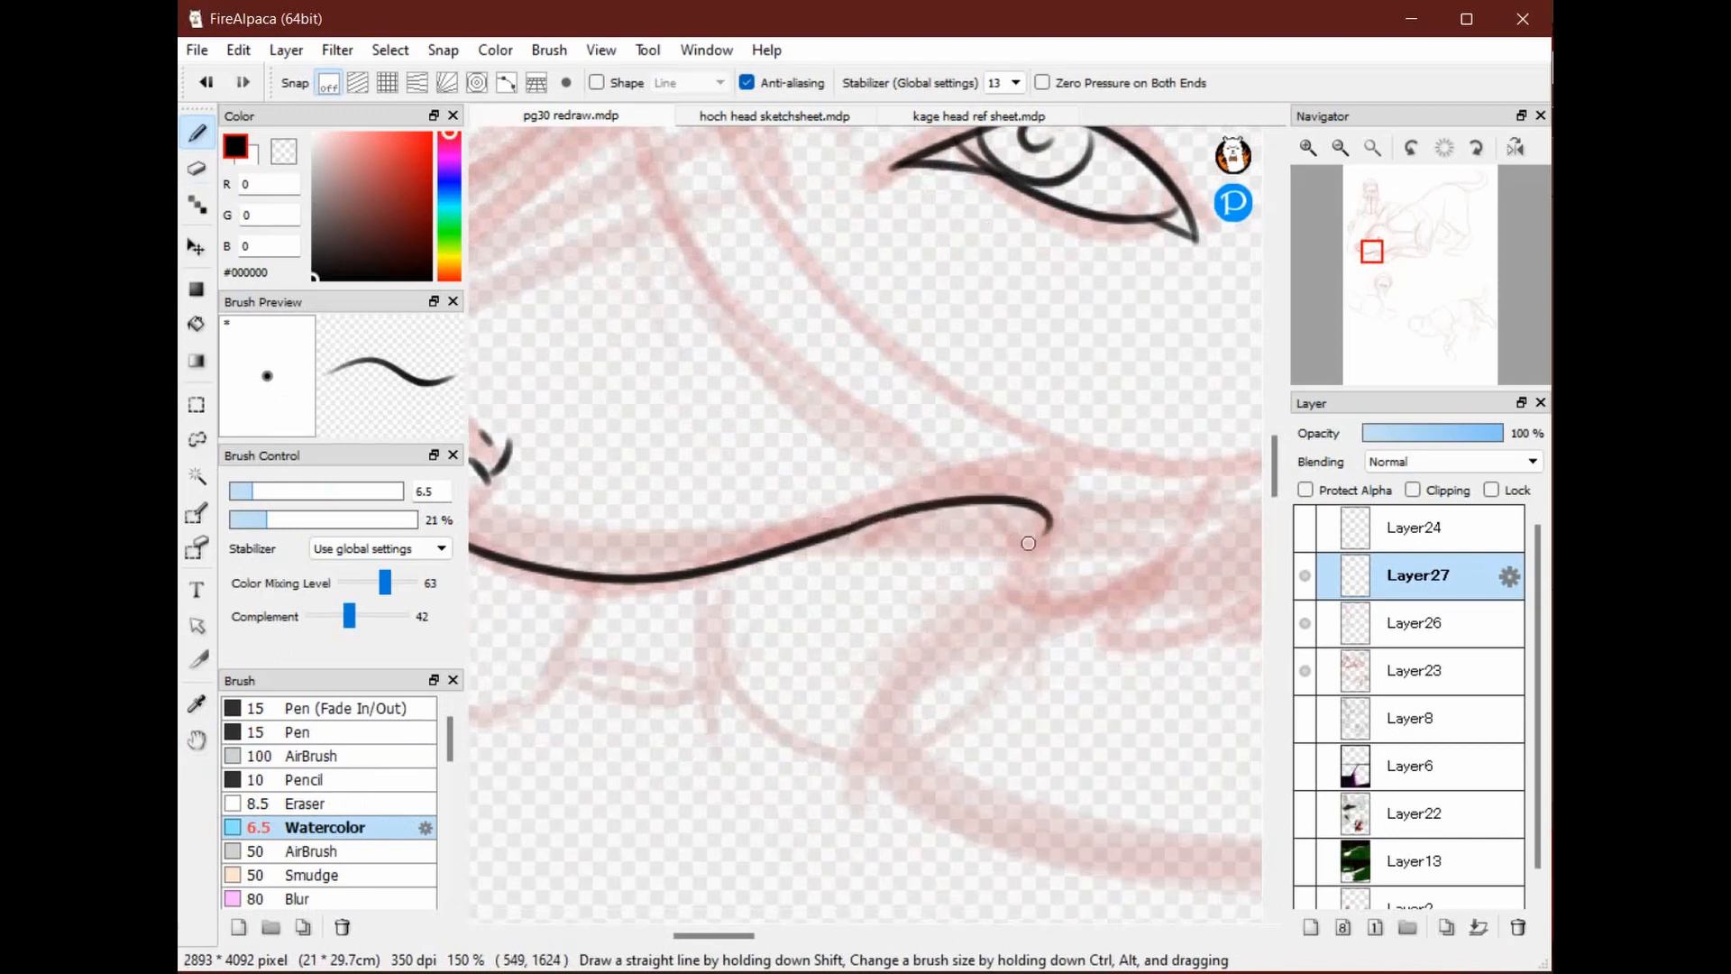
Ink short fur ticks between the nose and the eye and rows of whisker dots along the muzzle
key(space)
drag(816, 505, 1090, 620)
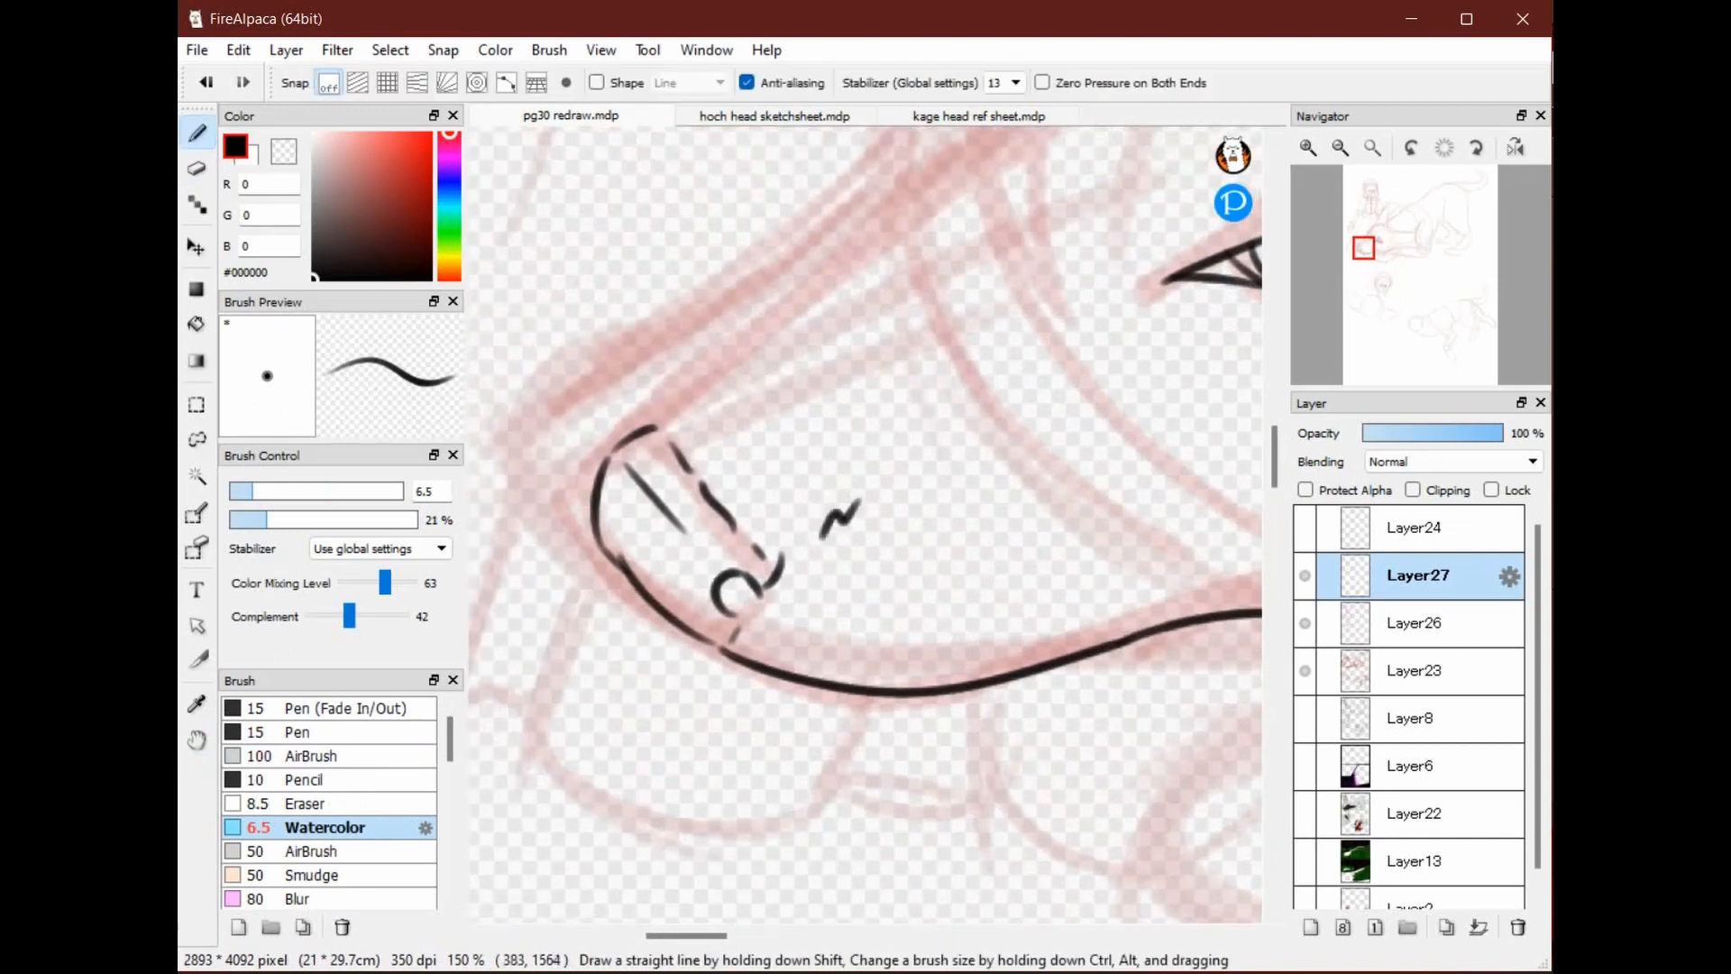
drag(1073, 386, 1023, 420)
key(space)
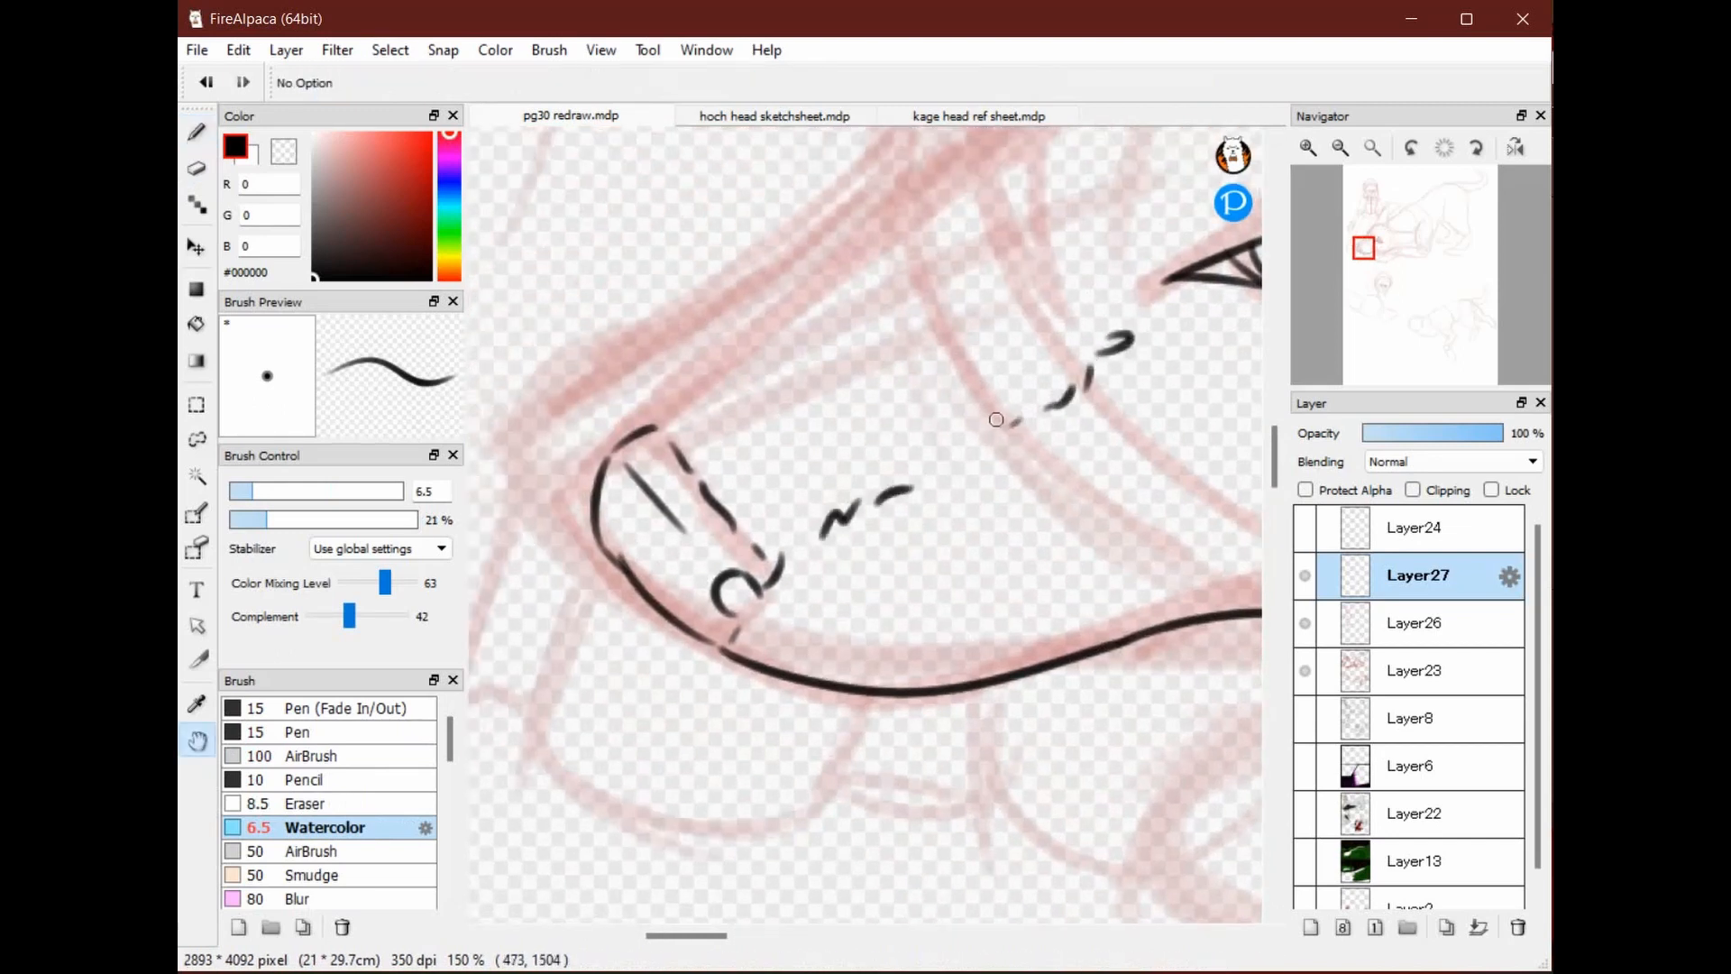
drag(863, 659, 755, 577)
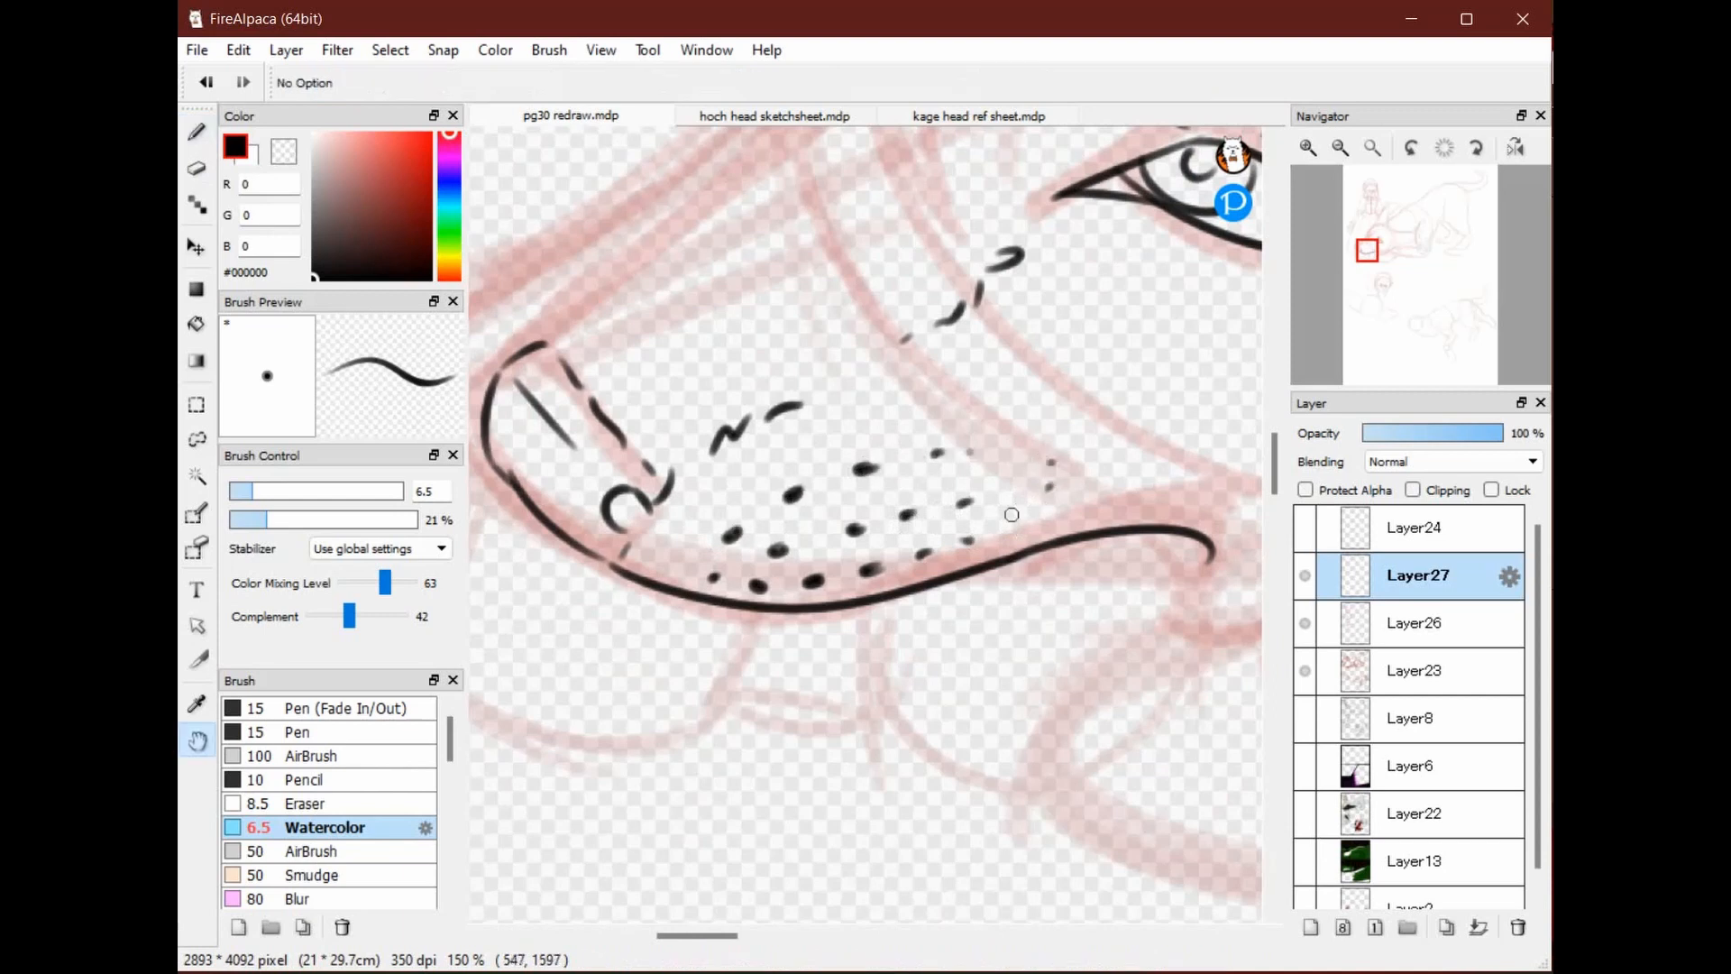
Ink the top edge of the snout from the nose toward the forehead, starting with jagged fur strokes
key(space)
drag(1056, 482, 1191, 753)
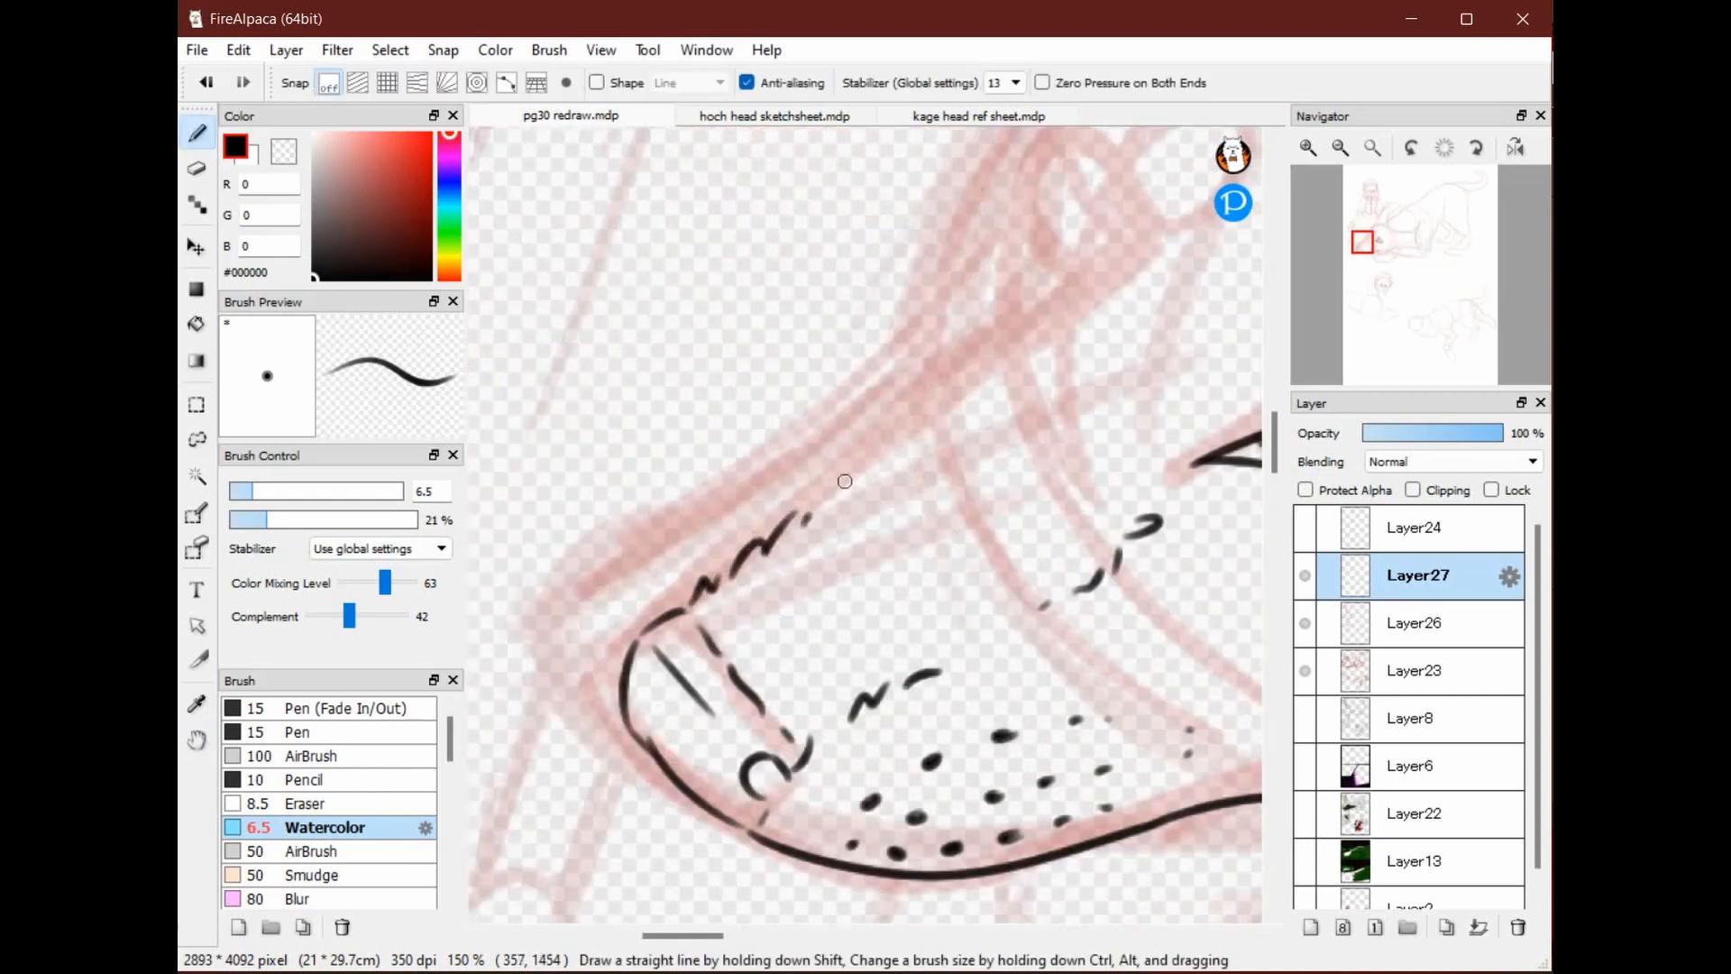
key(space)
drag(1115, 302, 998, 280)
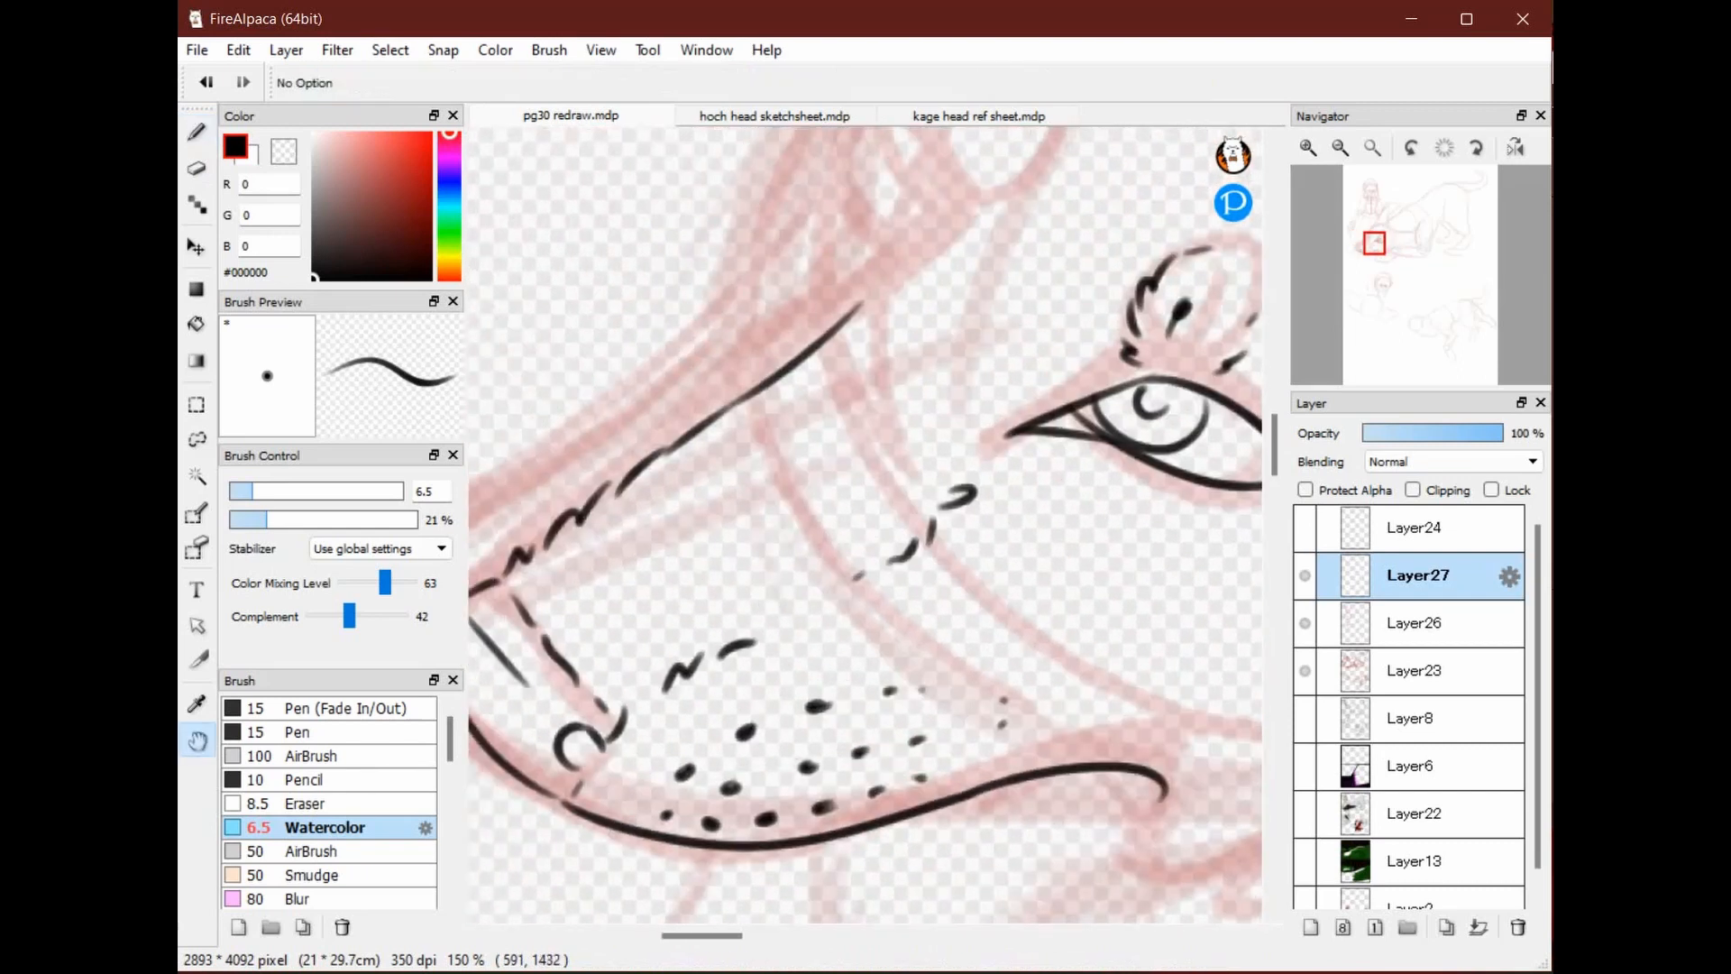
Ink broken fur marks along the side of the snout and rework the marks beside the inner brow
drag(903, 390, 888, 411)
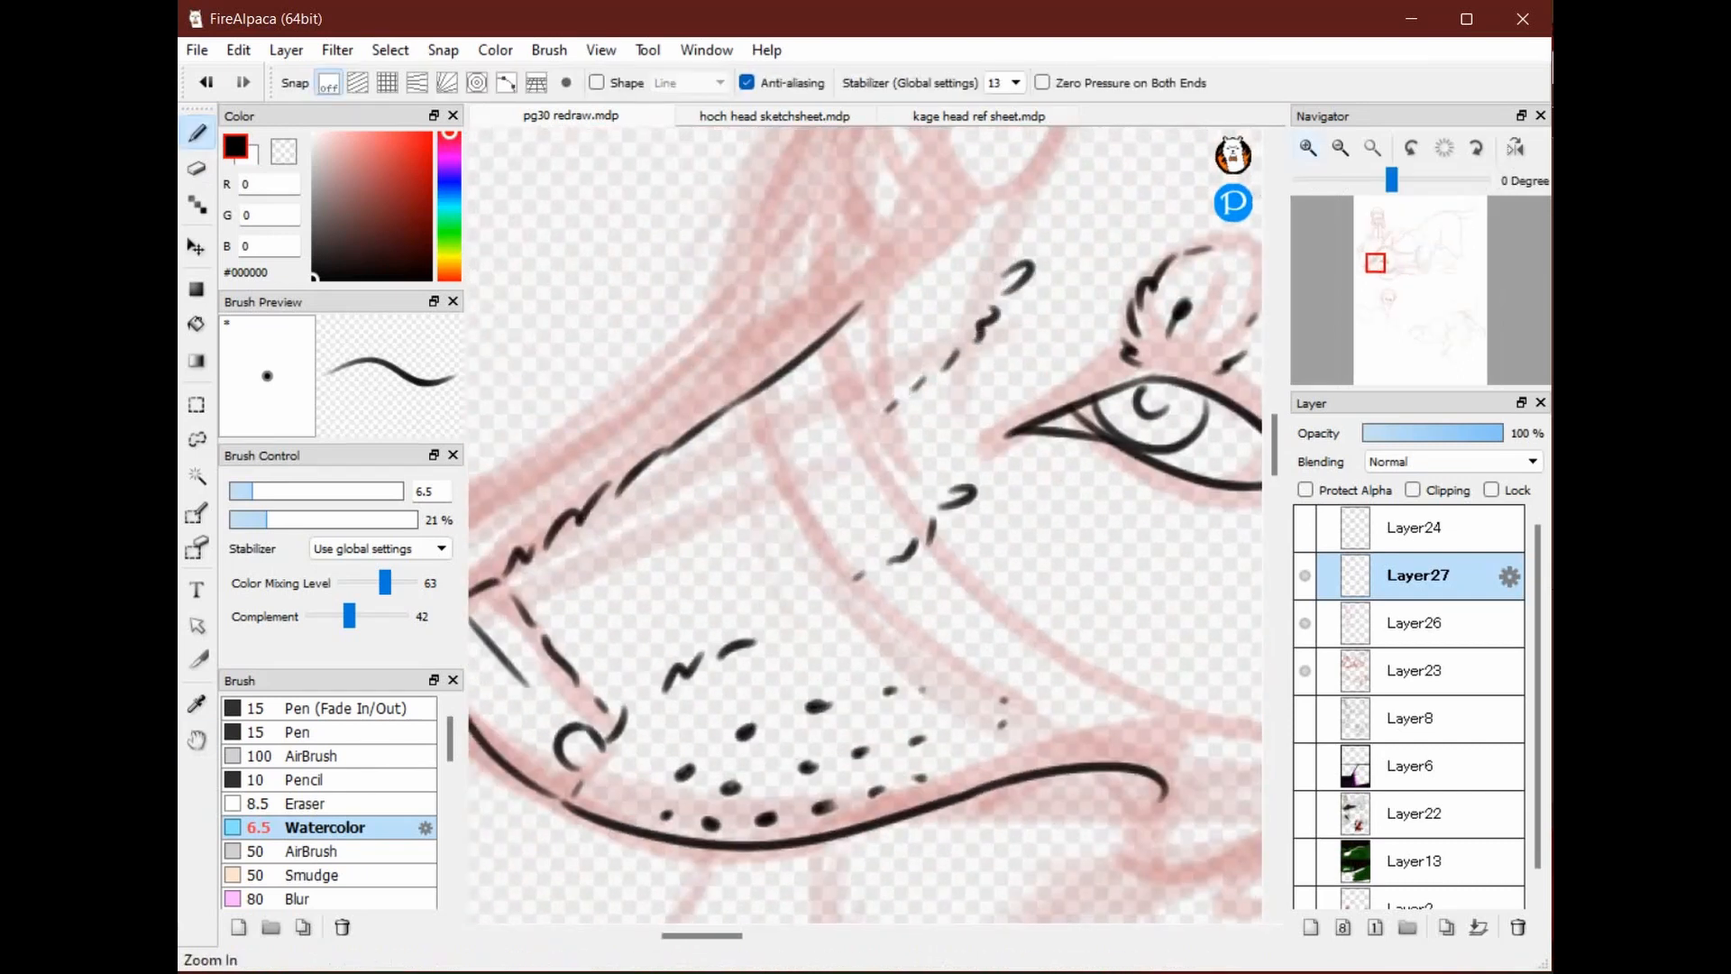
drag(578, 597, 571, 624)
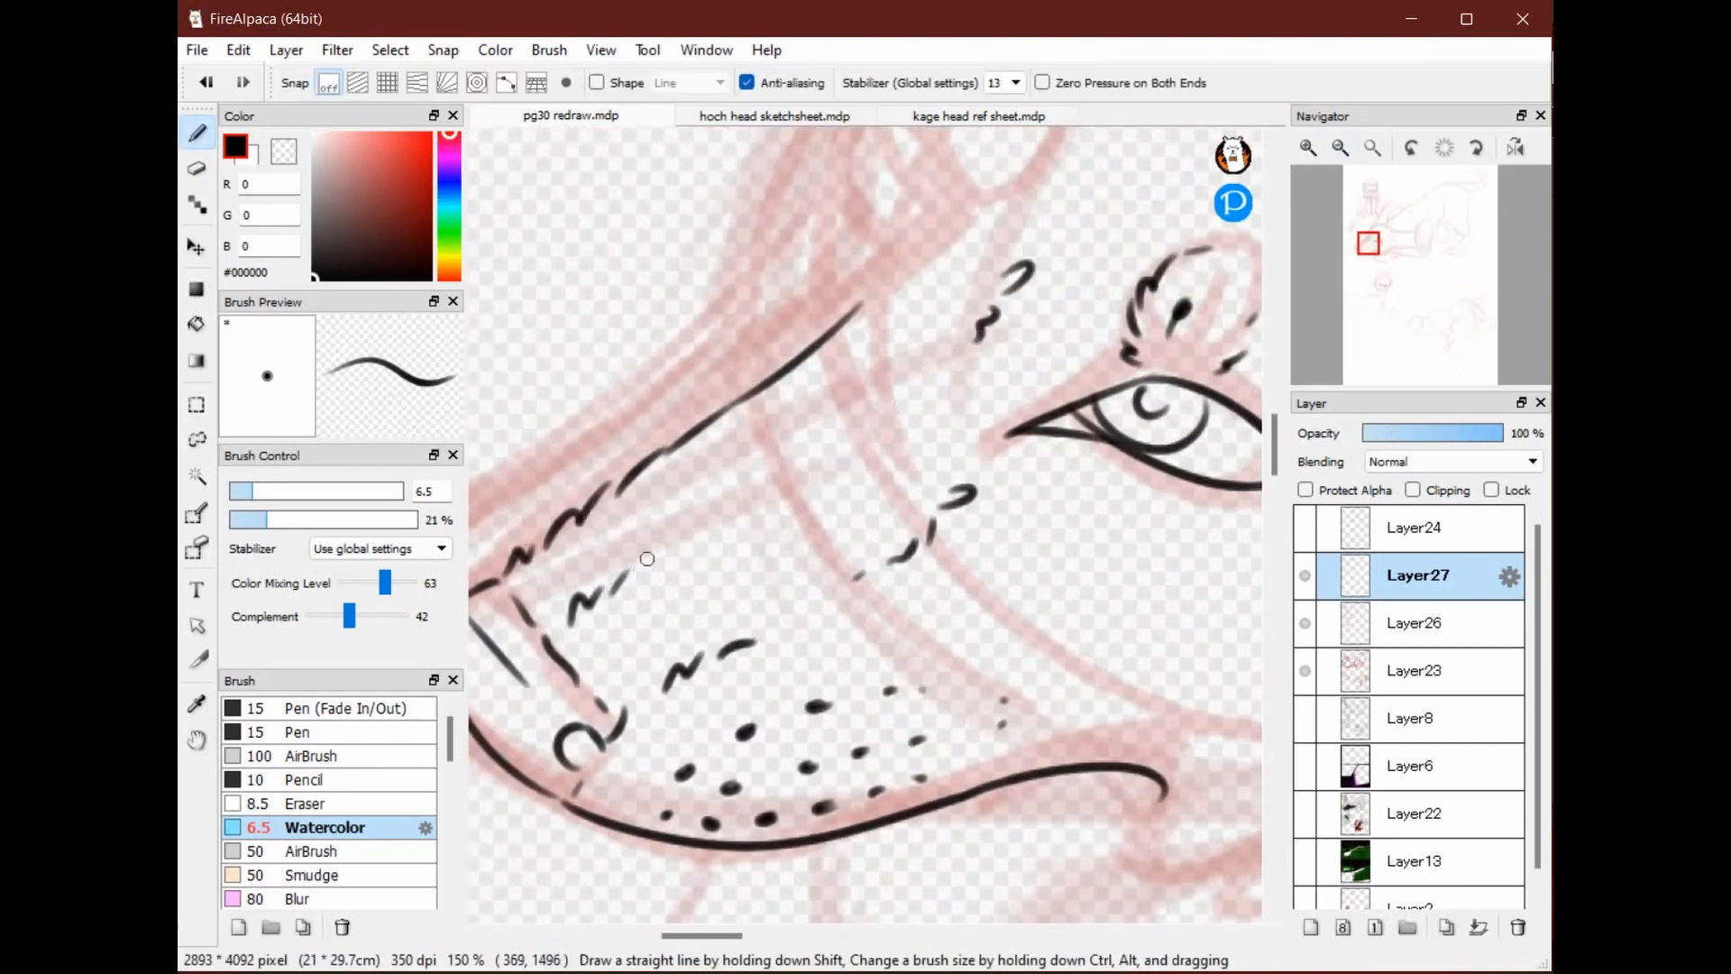
drag(626, 572, 622, 581)
drag(724, 498, 758, 476)
key(e)
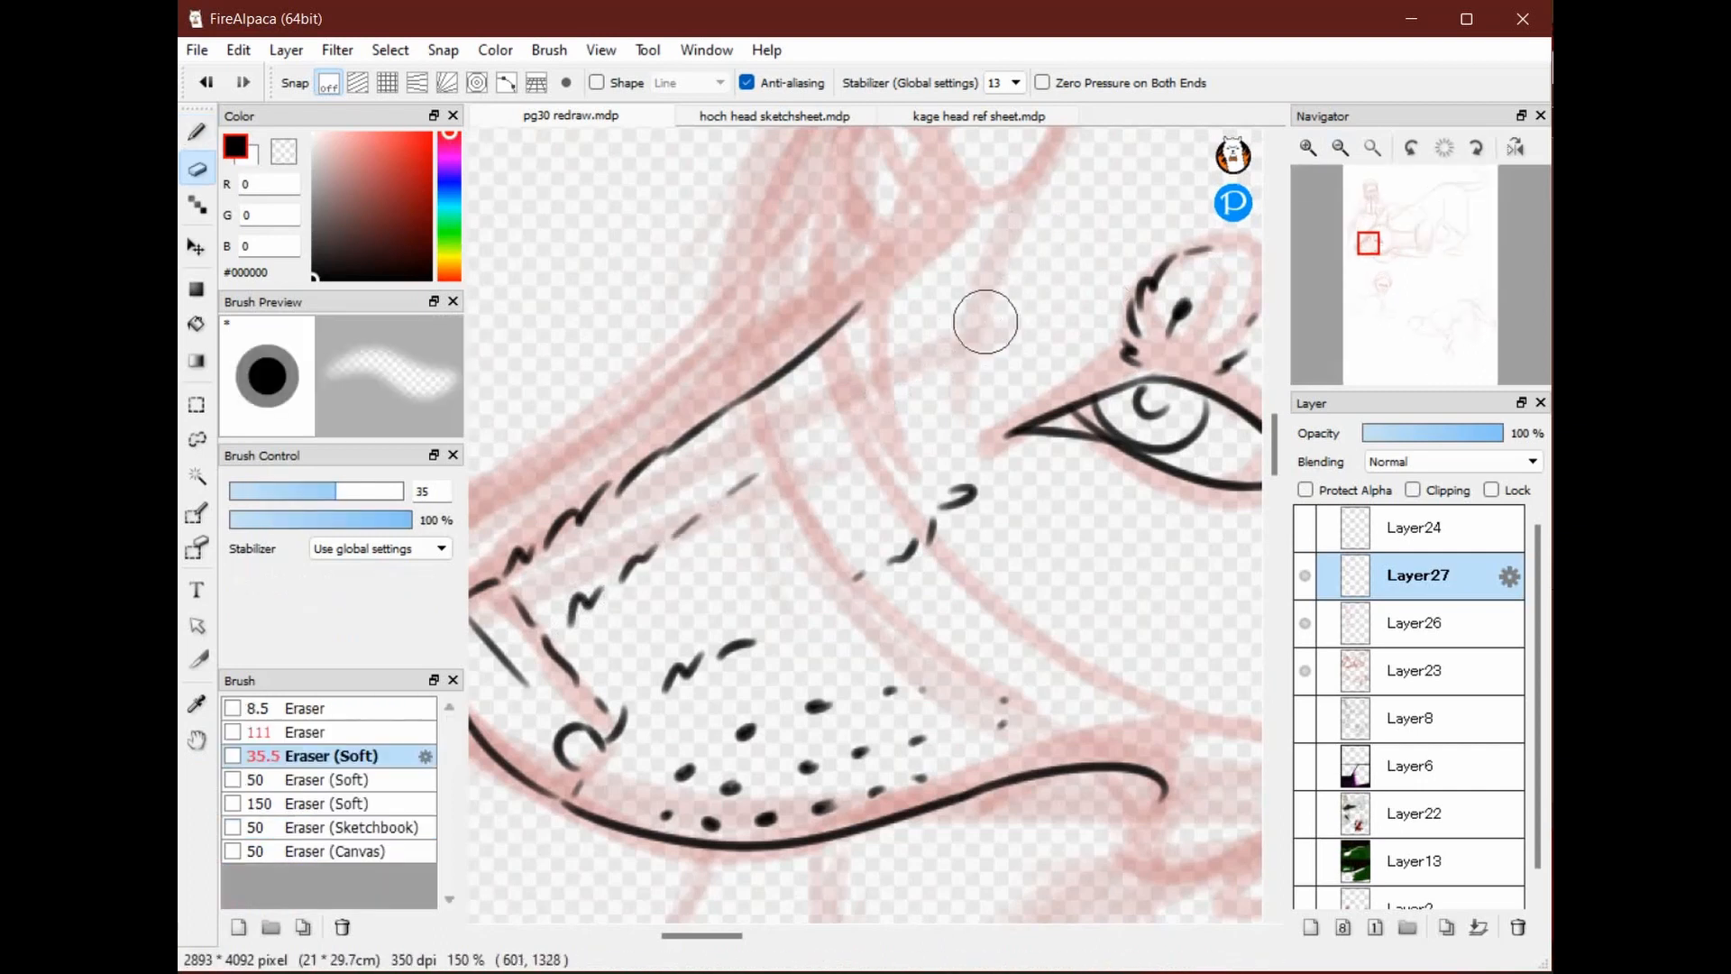
key(b)
mouse_move(947, 310)
mouse_down()
mouse_move(857, 444)
mouse_move(819, 462)
mouse_up()
Finish the mouth corner and ink short curved fur strokes behind it
key(space)
drag(1017, 686, 798, 329)
drag(676, 490, 972, 443)
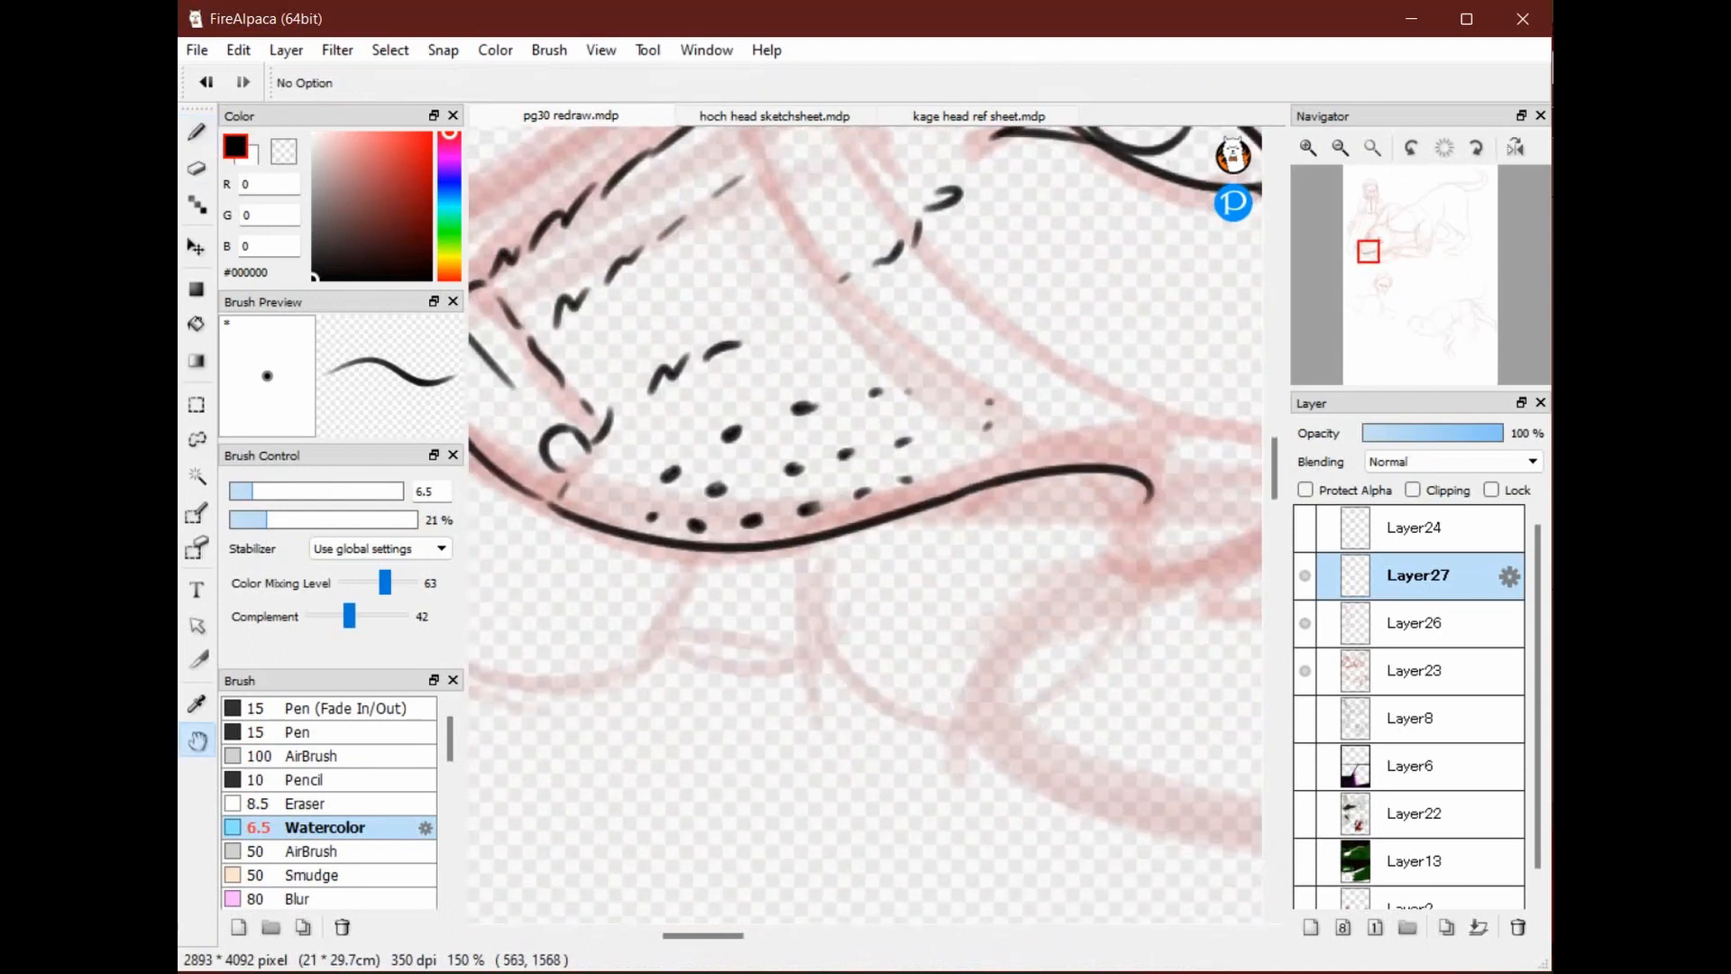
drag(597, 584, 801, 623)
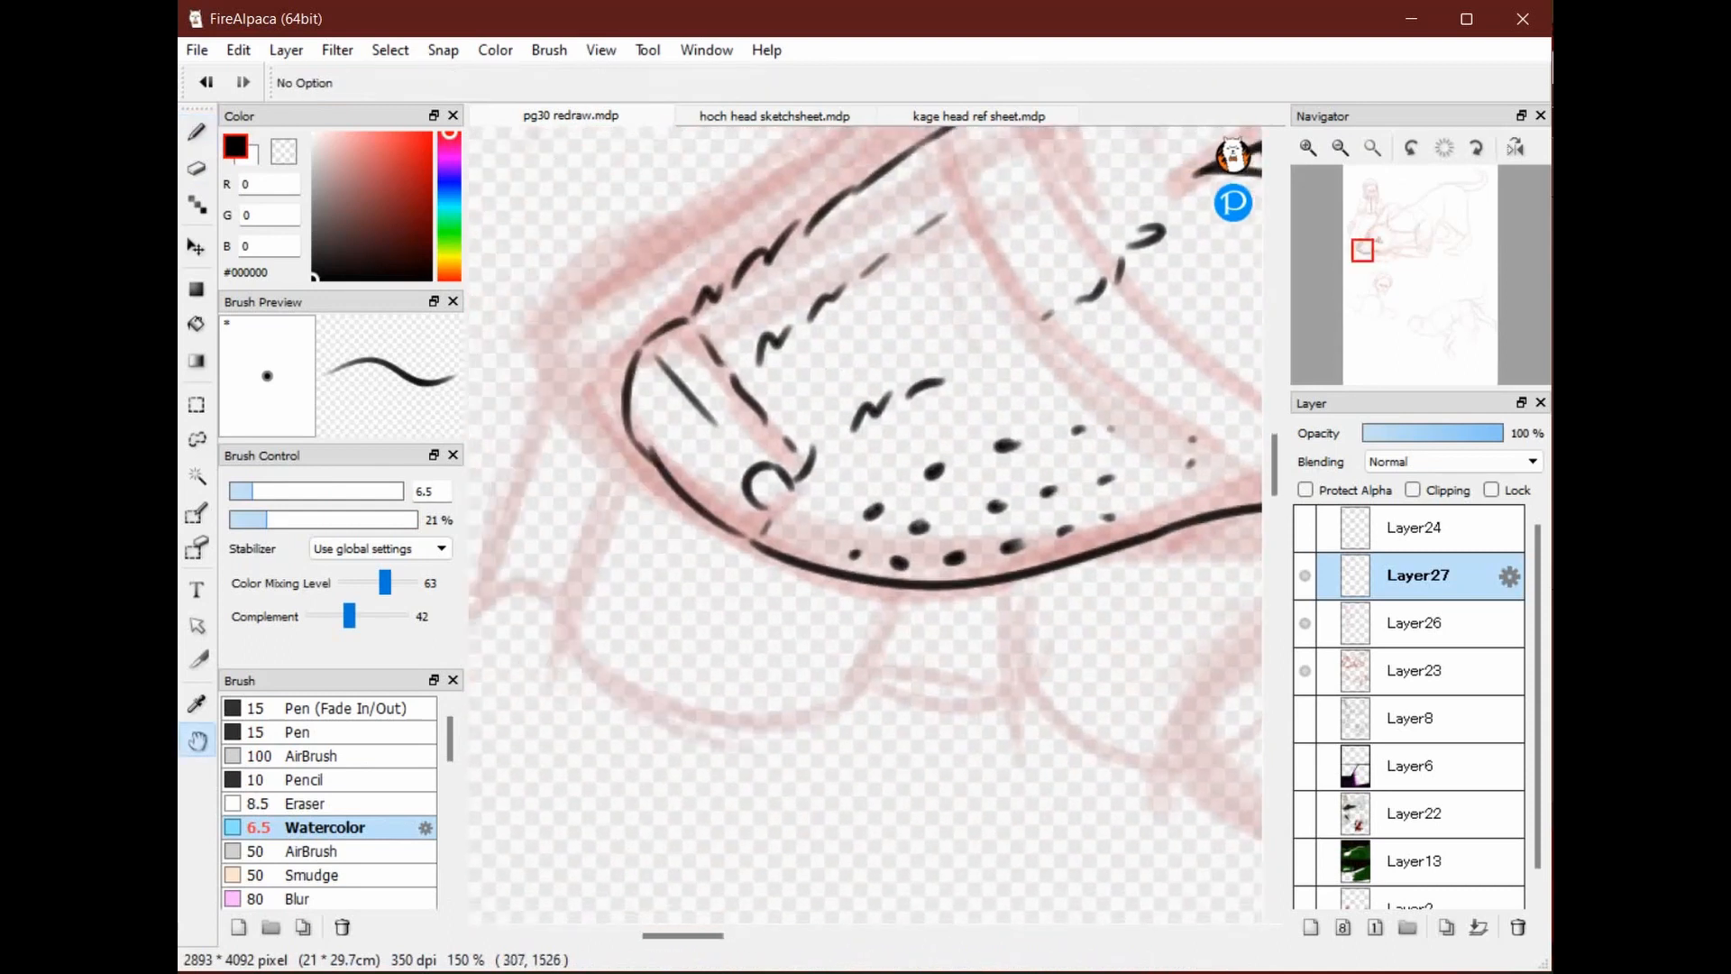
drag(1164, 503, 632, 433)
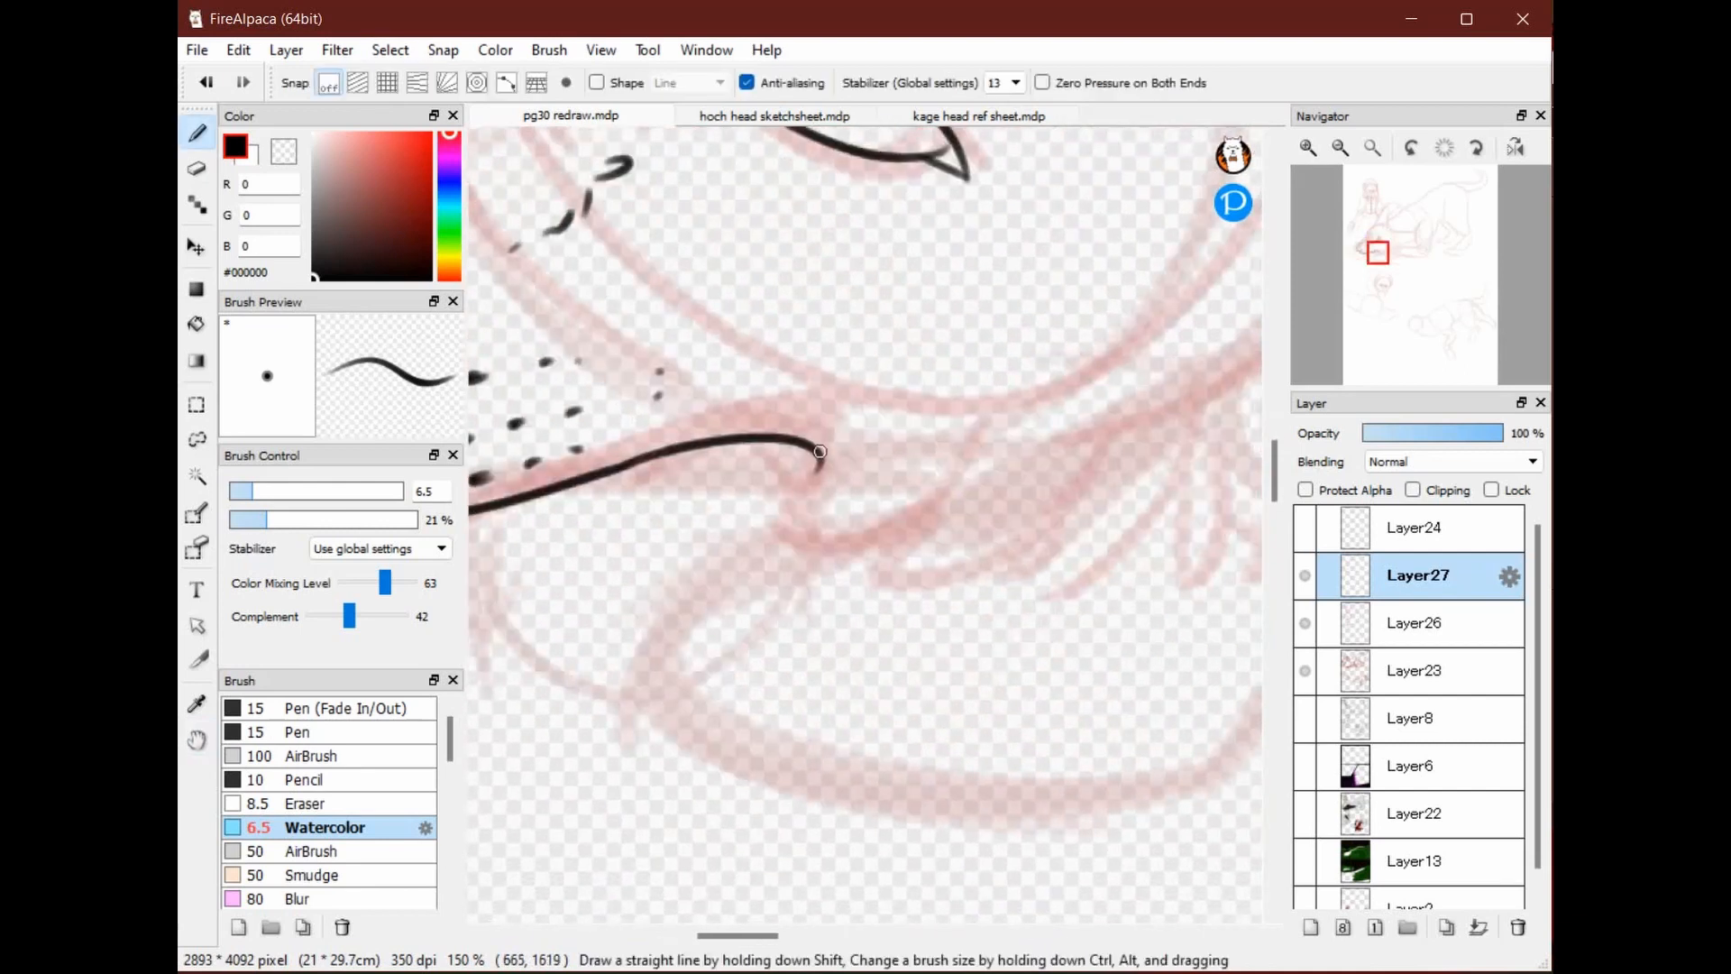
drag(819, 450, 860, 453)
mouse_move(780, 535)
mouse_down()
mouse_move(906, 461)
mouse_move(938, 473)
mouse_up()
Ink a zigzag fur tuft where the swept-back ear meets the top of the wolf's head
key(space)
mouse_move(894, 461)
mouse_down()
mouse_move(732, 476)
mouse_move(632, 518)
mouse_up()
drag(1174, 412, 1077, 486)
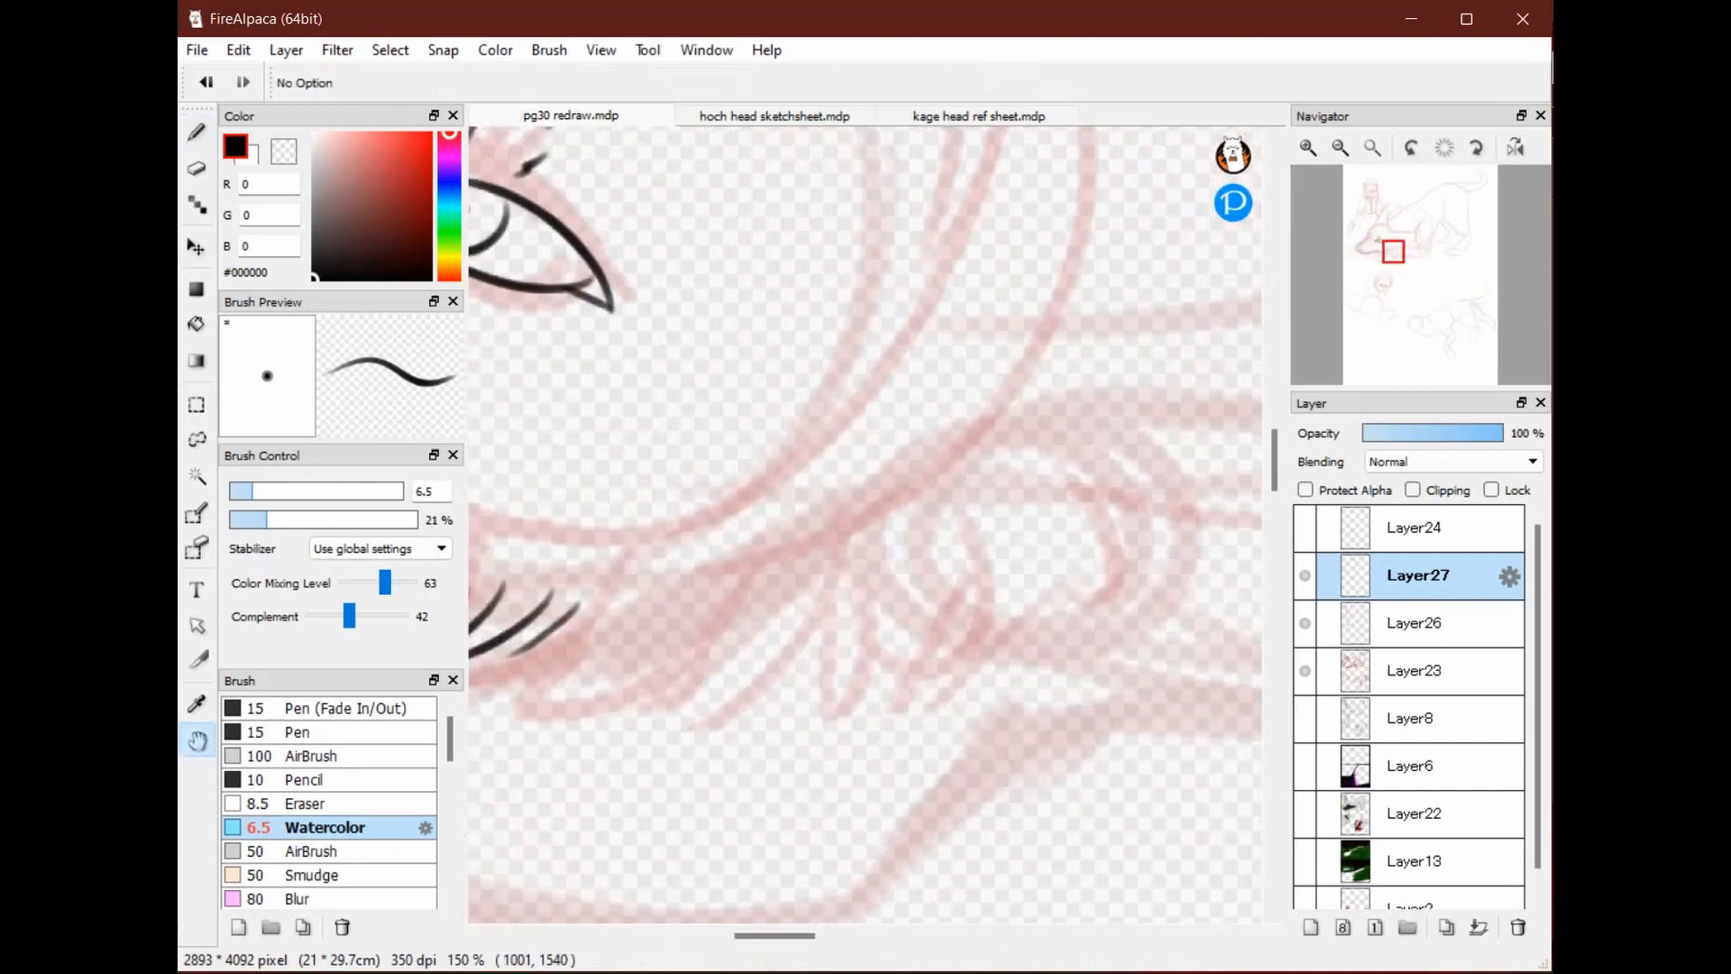
drag(967, 433, 757, 866)
drag(1010, 283, 1011, 531)
double_click(1341, 148)
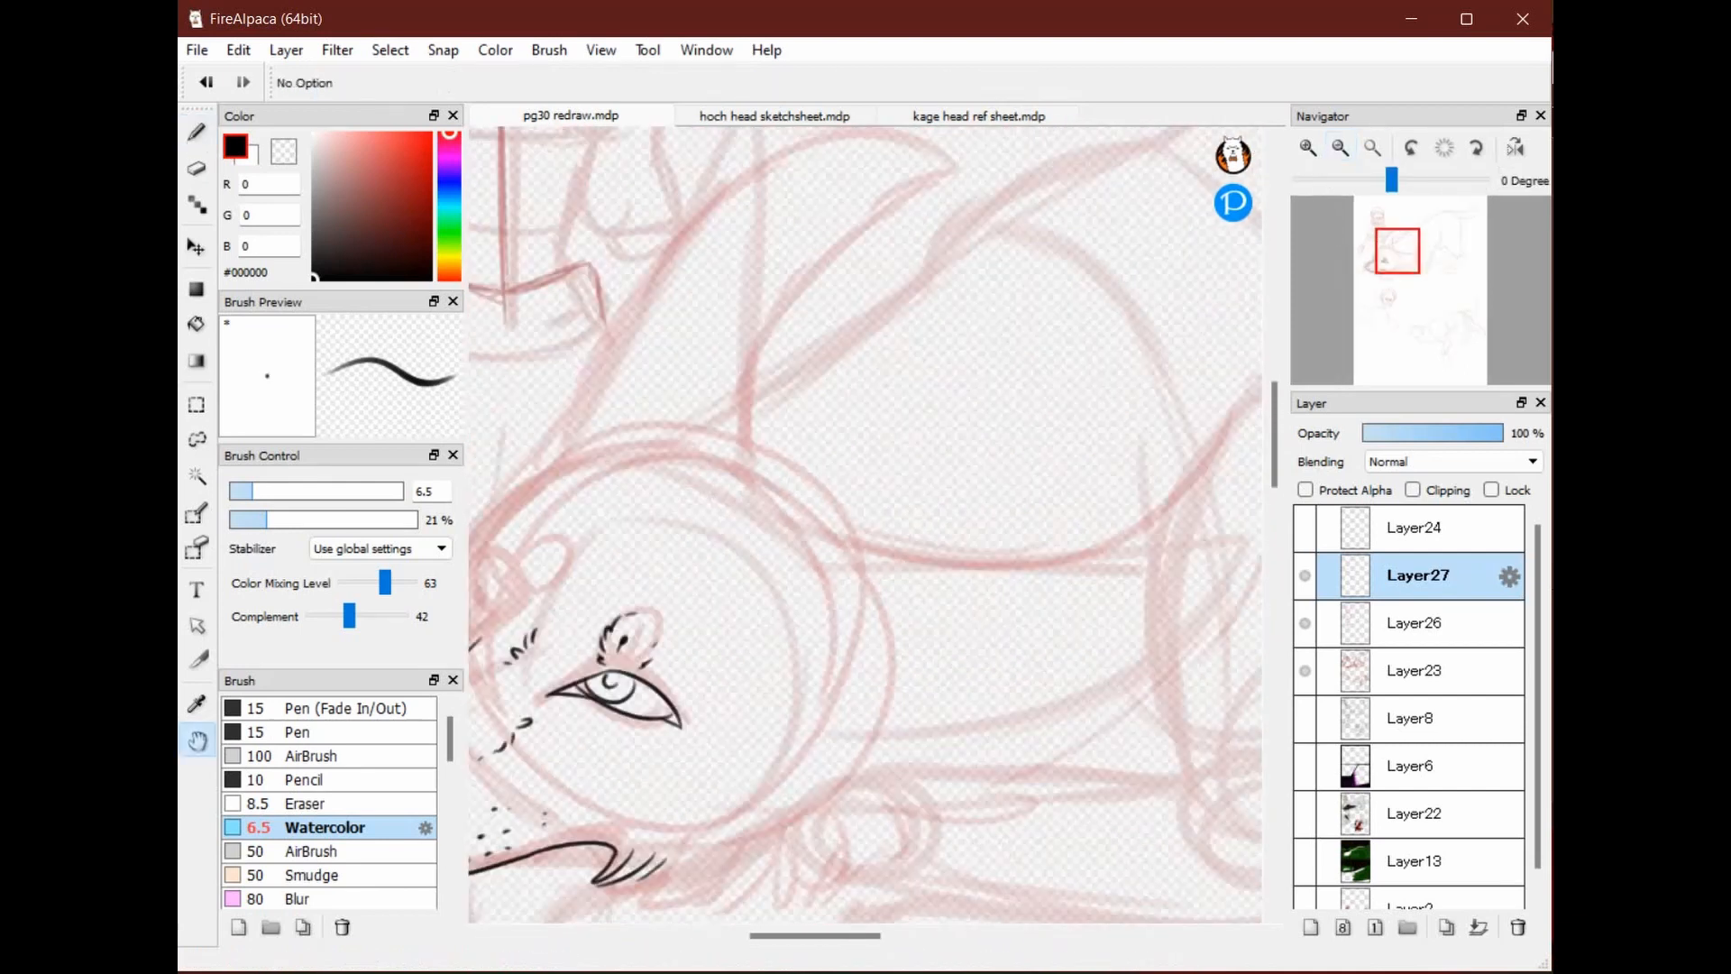
drag(1238, 331, 1171, 246)
click(1309, 148)
click(1308, 148)
mouse_move(629, 383)
mouse_down()
mouse_move(624, 323)
mouse_move(720, 383)
mouse_up()
drag(824, 370, 814, 411)
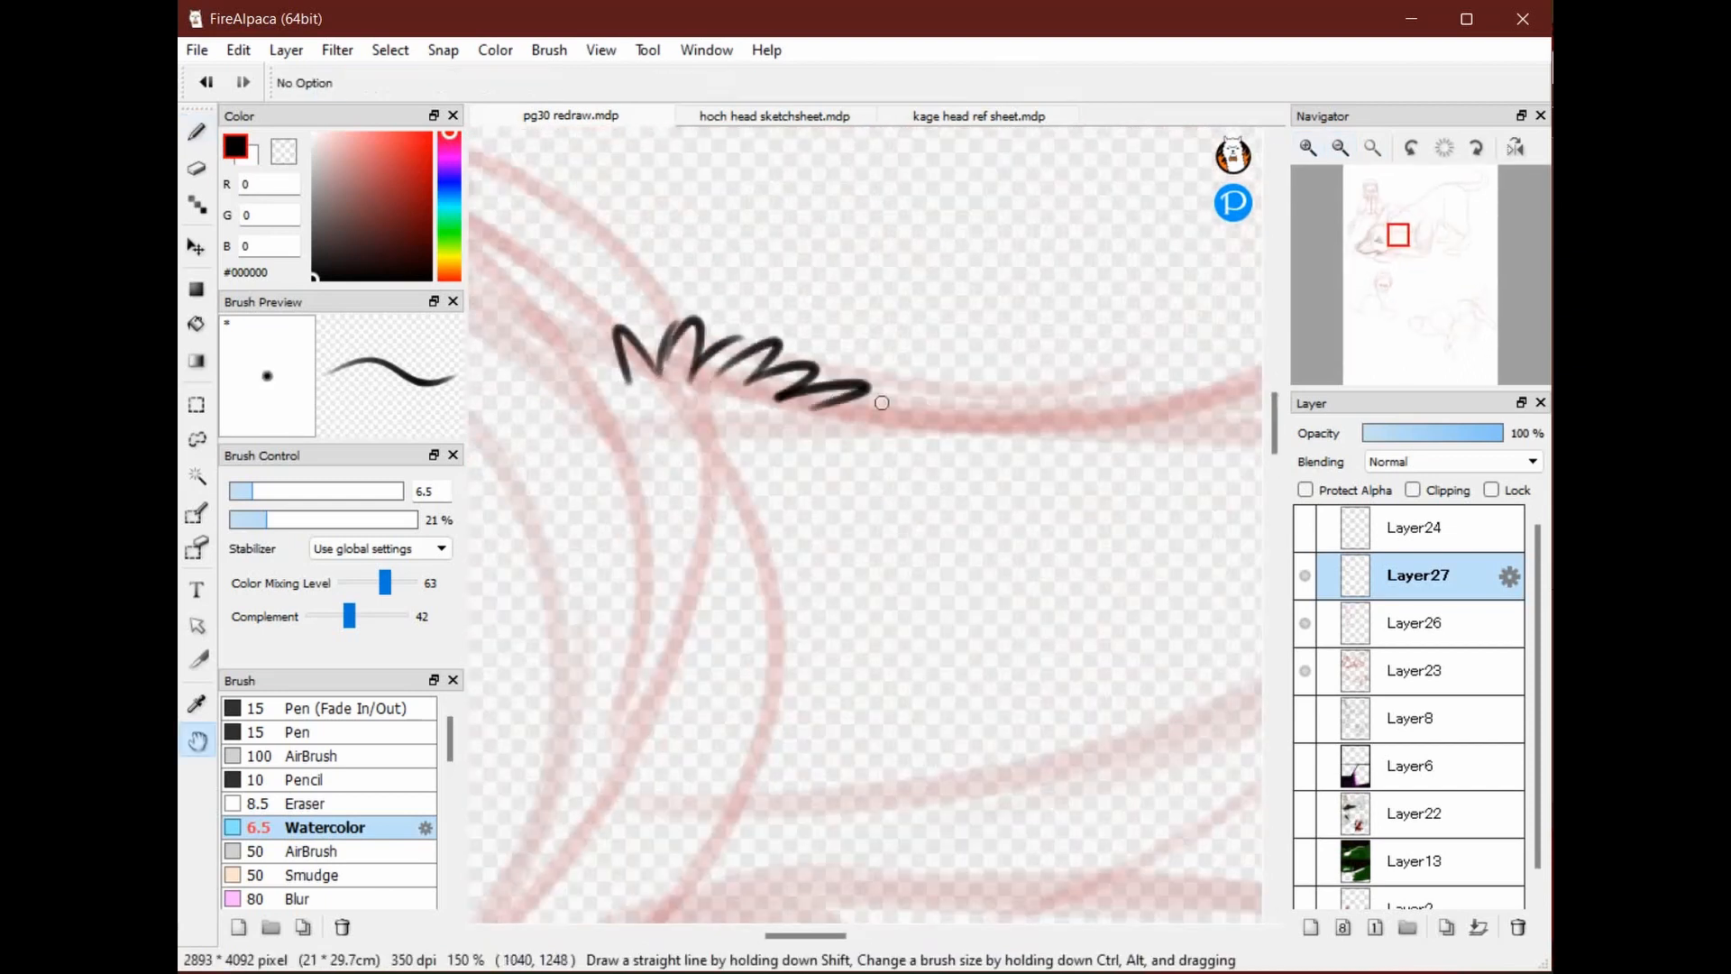
Ink the swept-back ear's long upper edge, rounded tip and lower edge
drag(966, 390, 695, 414)
mouse_move(802, 422)
mouse_down()
mouse_move(1152, 337)
mouse_move(952, 479)
mouse_move(1064, 365)
mouse_up()
key(ctrl+z)
mouse_move(873, 528)
mouse_down()
mouse_move(1046, 368)
mouse_move(1021, 713)
mouse_up()
key(ctrl+z)
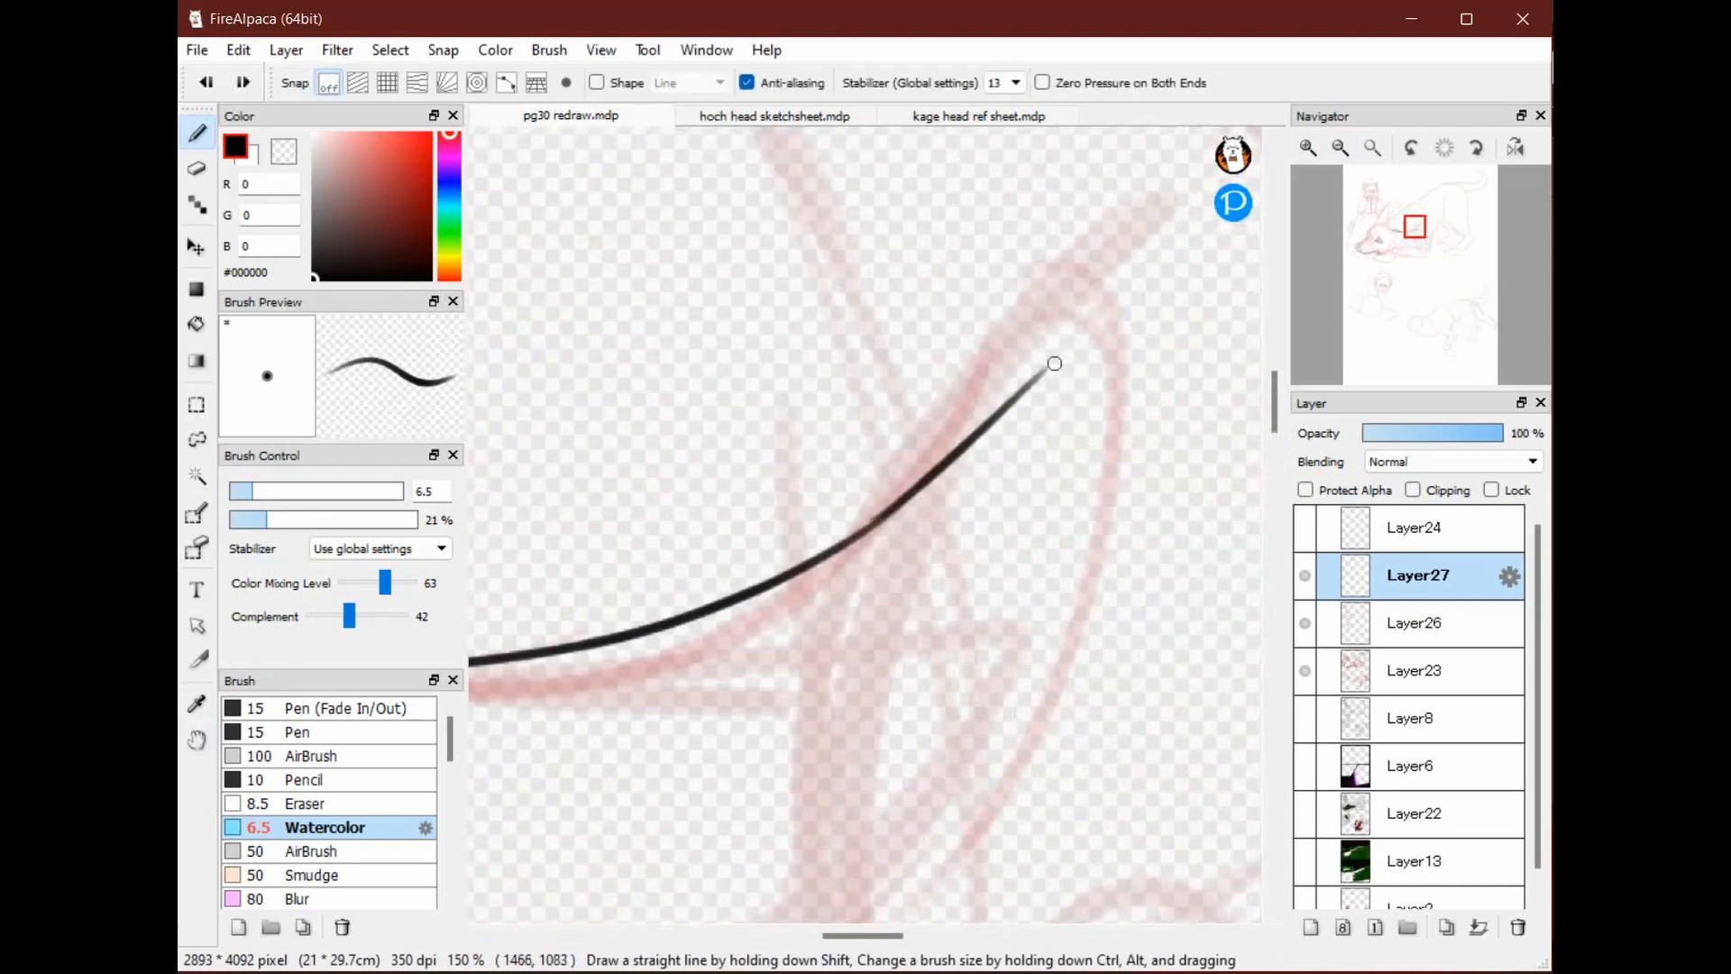
mouse_move(1046, 370)
mouse_down()
mouse_move(1042, 771)
mouse_move(1109, 421)
mouse_move(739, 684)
mouse_move(947, 502)
mouse_move(820, 619)
mouse_move(733, 658)
mouse_move(940, 518)
mouse_move(767, 557)
mouse_move(730, 602)
mouse_move(712, 736)
mouse_up()
Ink pointed fur tufts from beneath the ear along the jaw to the mouth corner
mouse_move(710, 738)
mouse_down()
mouse_move(968, 595)
mouse_move(859, 613)
mouse_up()
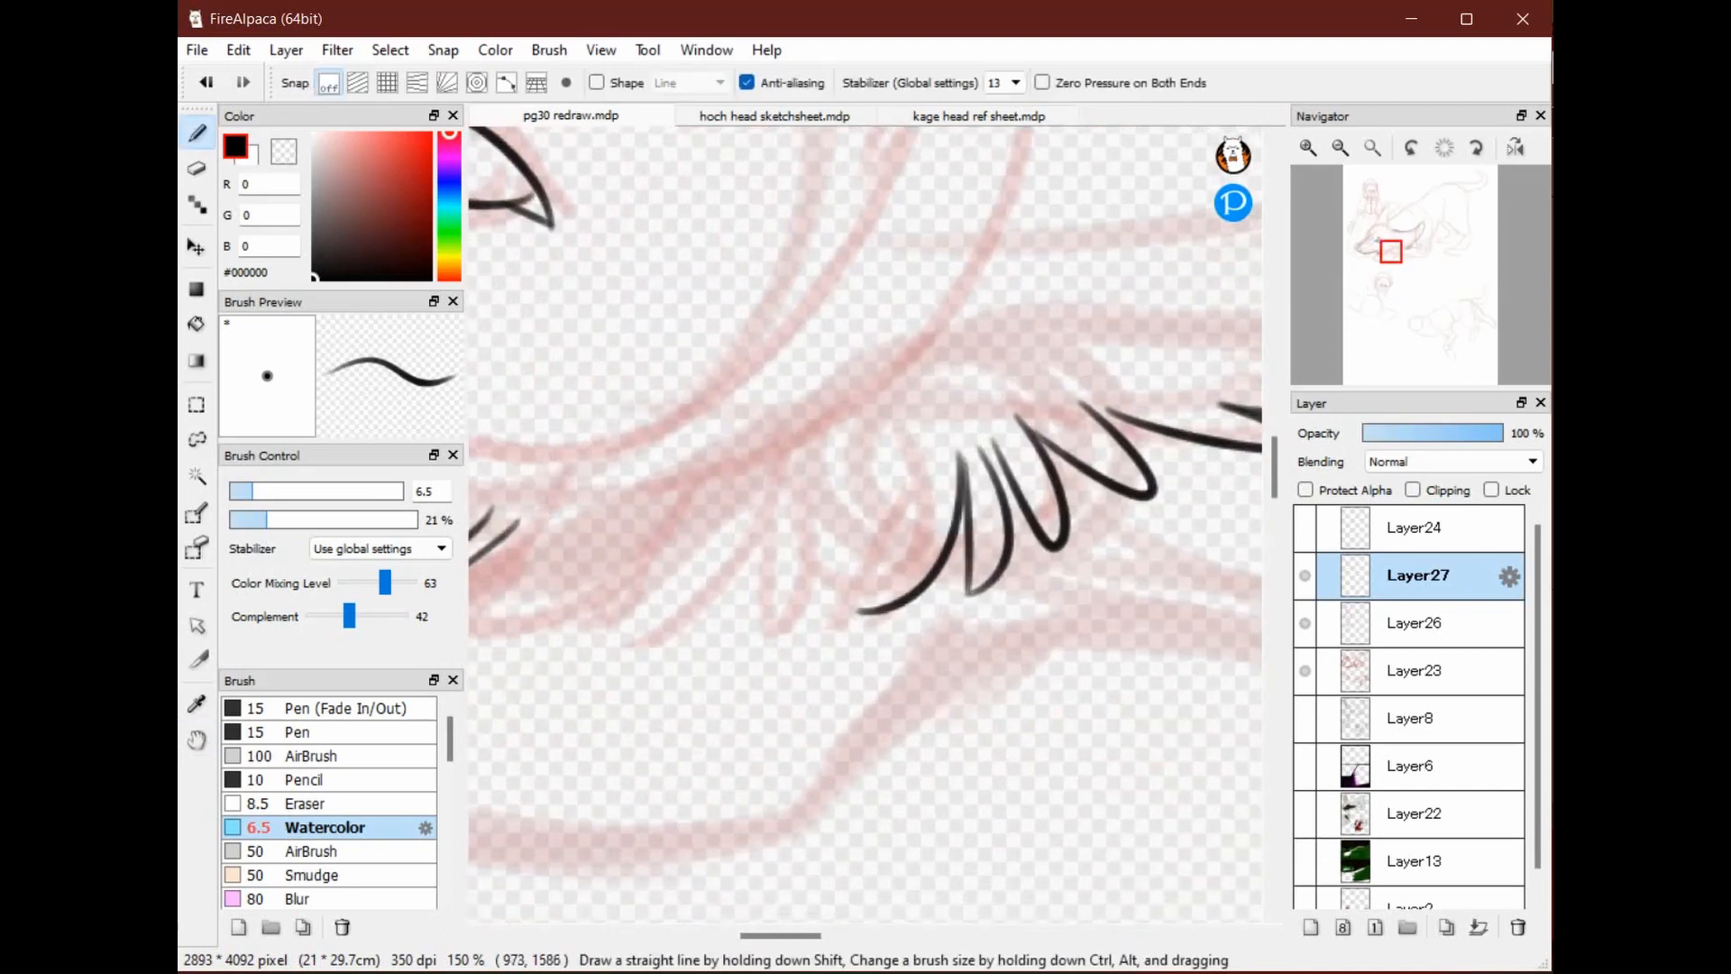
mouse_move(900, 469)
mouse_down()
mouse_move(849, 541)
mouse_move(716, 631)
mouse_move(999, 540)
mouse_move(1012, 496)
mouse_up()
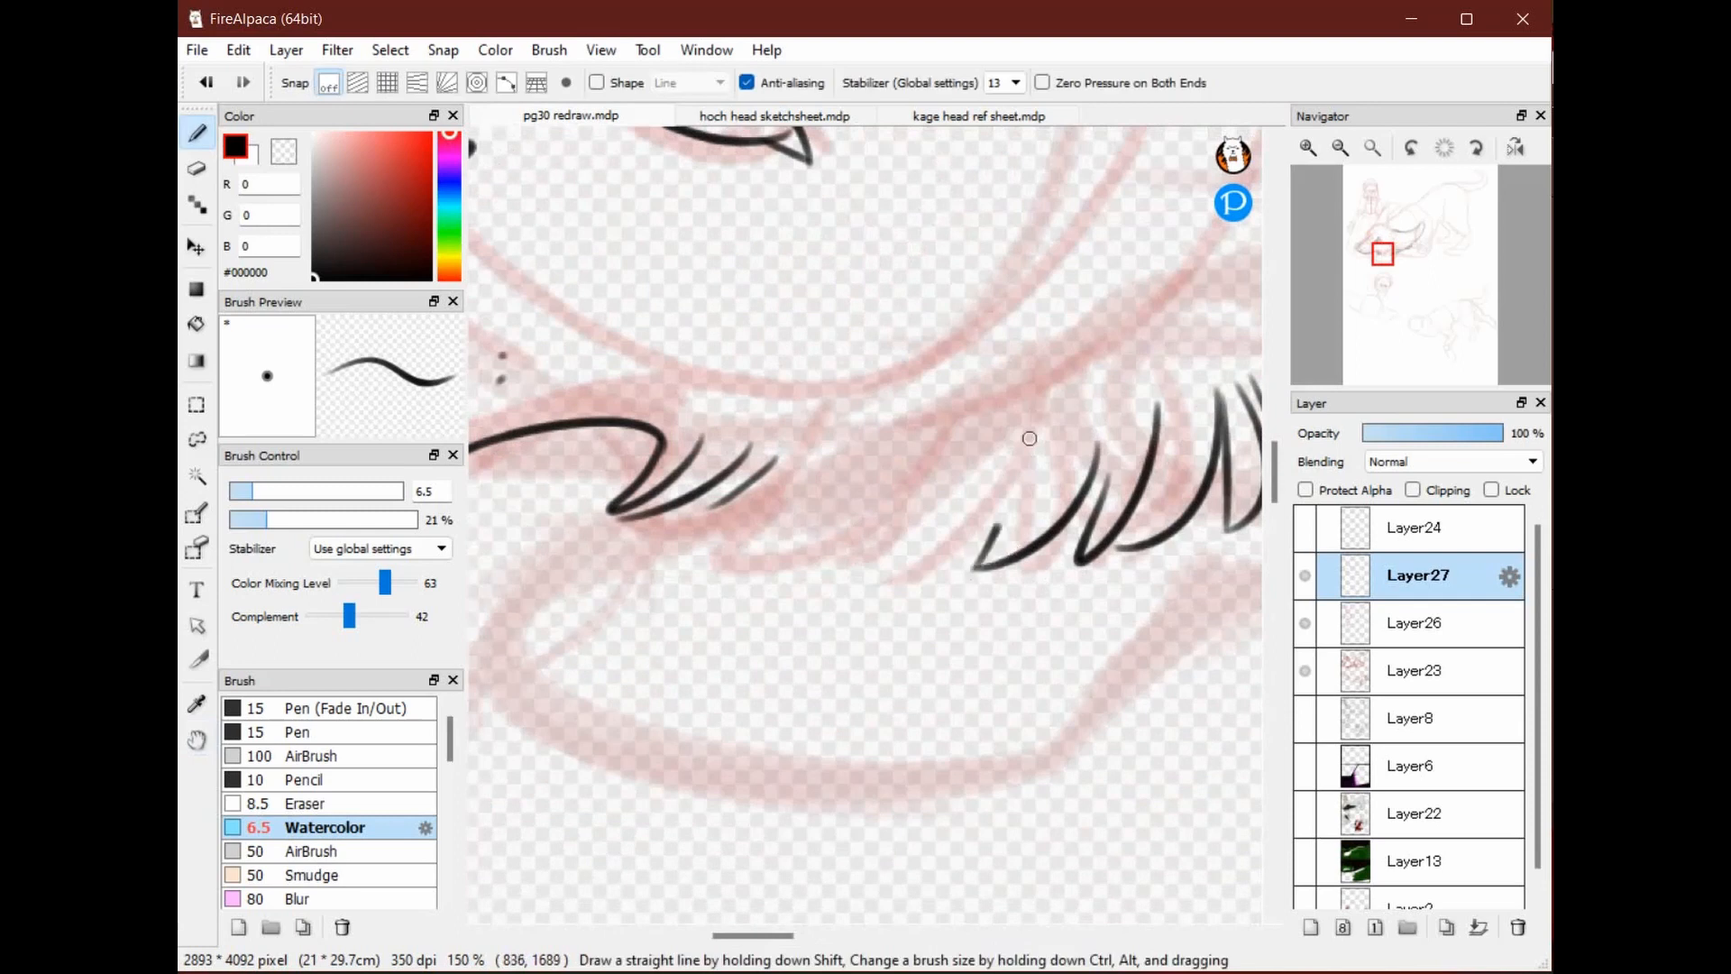
drag(1029, 438, 851, 556)
drag(941, 449, 805, 544)
drag(856, 458, 690, 539)
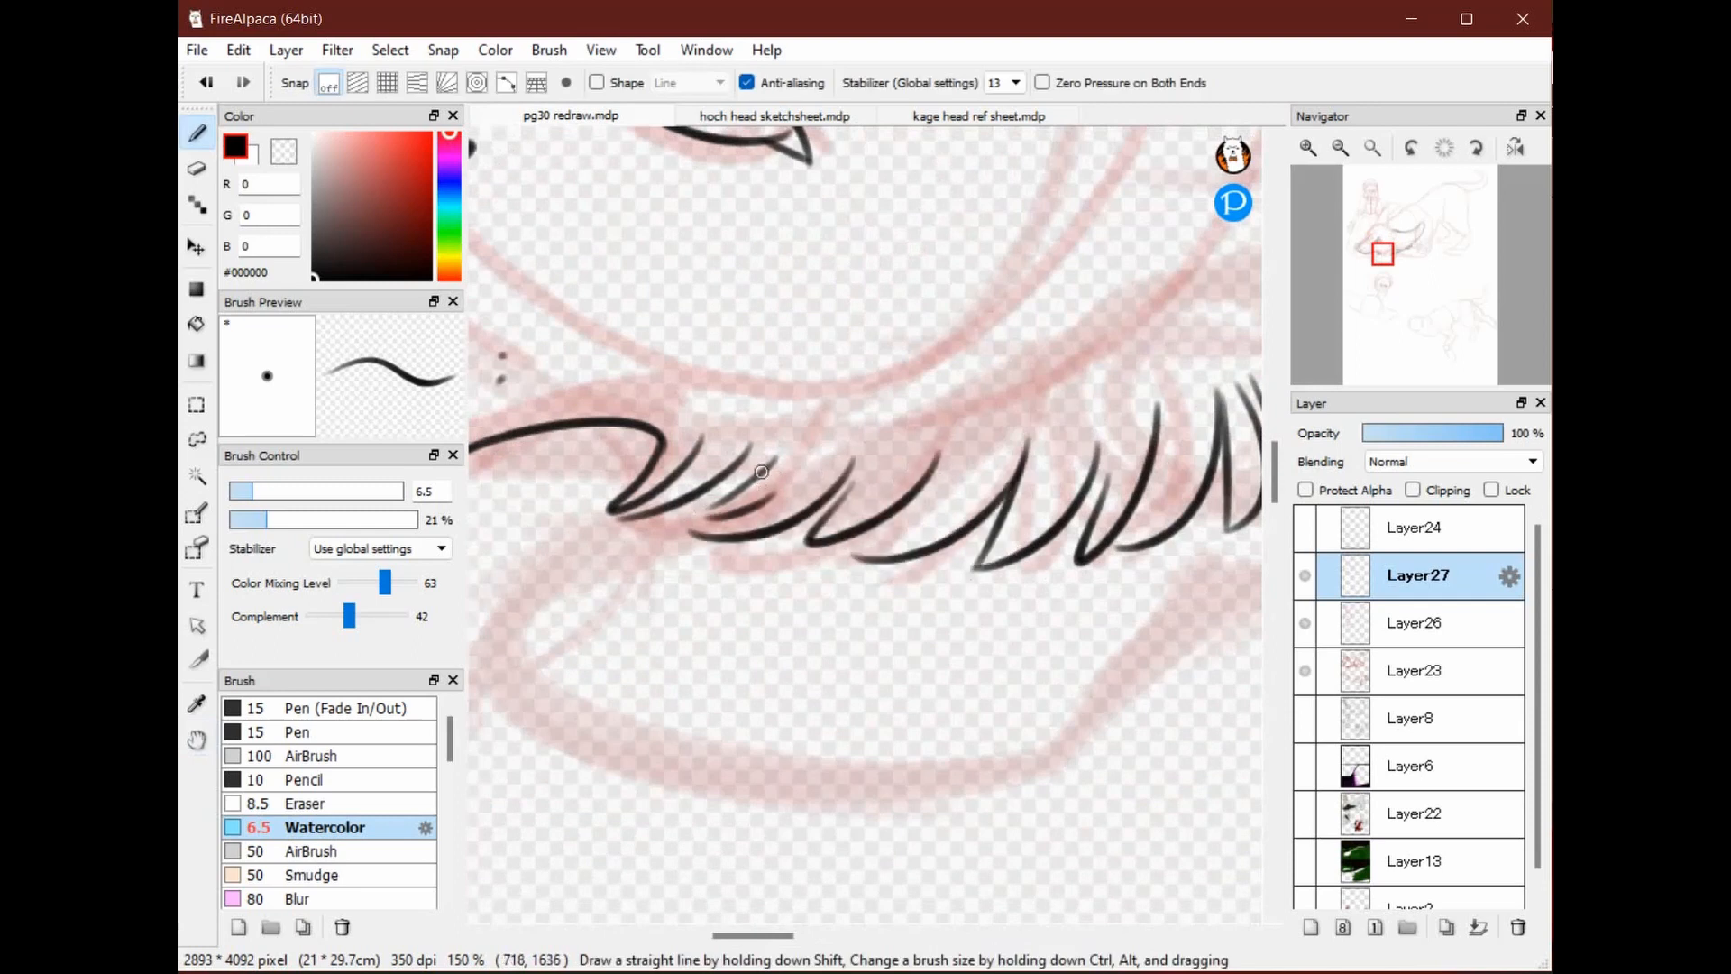
Ink loose fur tufts on the cheek below the eye and on the side of the head behind it
drag(775, 388, 546, 693)
mouse_move(659, 520)
mouse_down()
mouse_move(836, 458)
mouse_move(838, 495)
mouse_move(797, 512)
mouse_up()
mouse_move(798, 511)
mouse_down()
mouse_move(818, 591)
mouse_move(748, 553)
mouse_move(684, 607)
mouse_up()
key(space)
mouse_move(673, 580)
mouse_down()
mouse_move(636, 592)
mouse_move(1157, 560)
mouse_move(722, 682)
mouse_up()
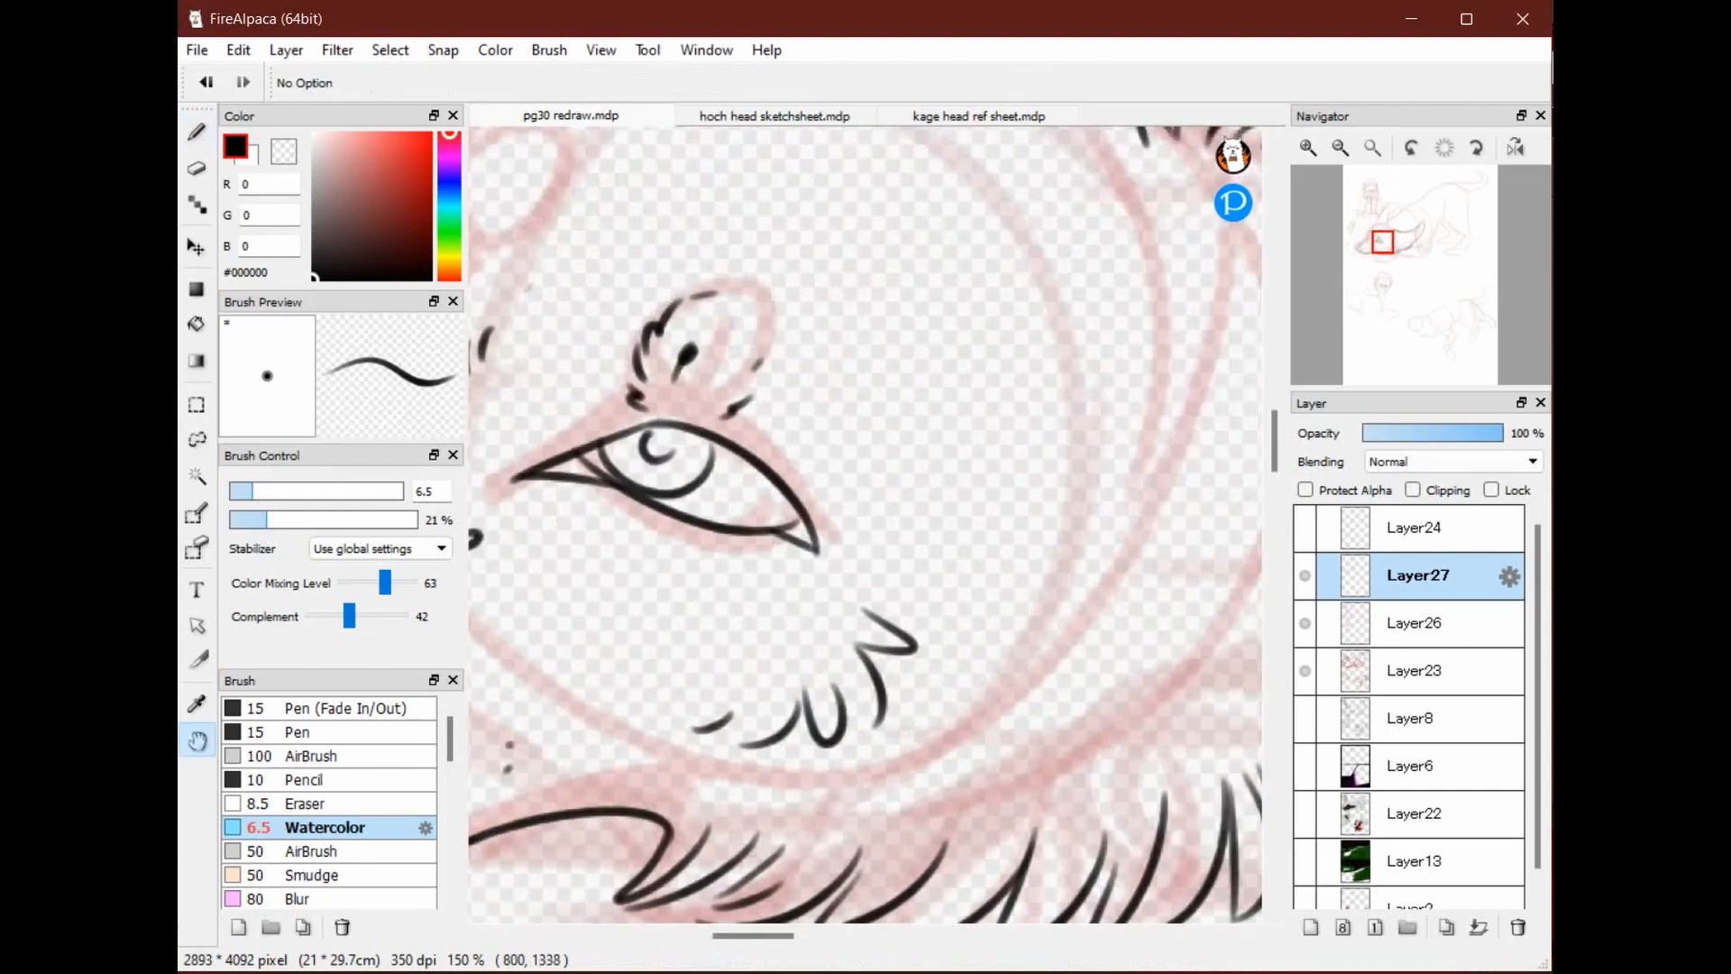
mouse_move(915, 330)
mouse_down()
mouse_move(829, 371)
mouse_move(942, 350)
mouse_move(1058, 383)
mouse_up()
mouse_move(963, 392)
mouse_down()
mouse_move(1087, 433)
mouse_move(1026, 442)
mouse_up()
drag(1001, 438, 1082, 503)
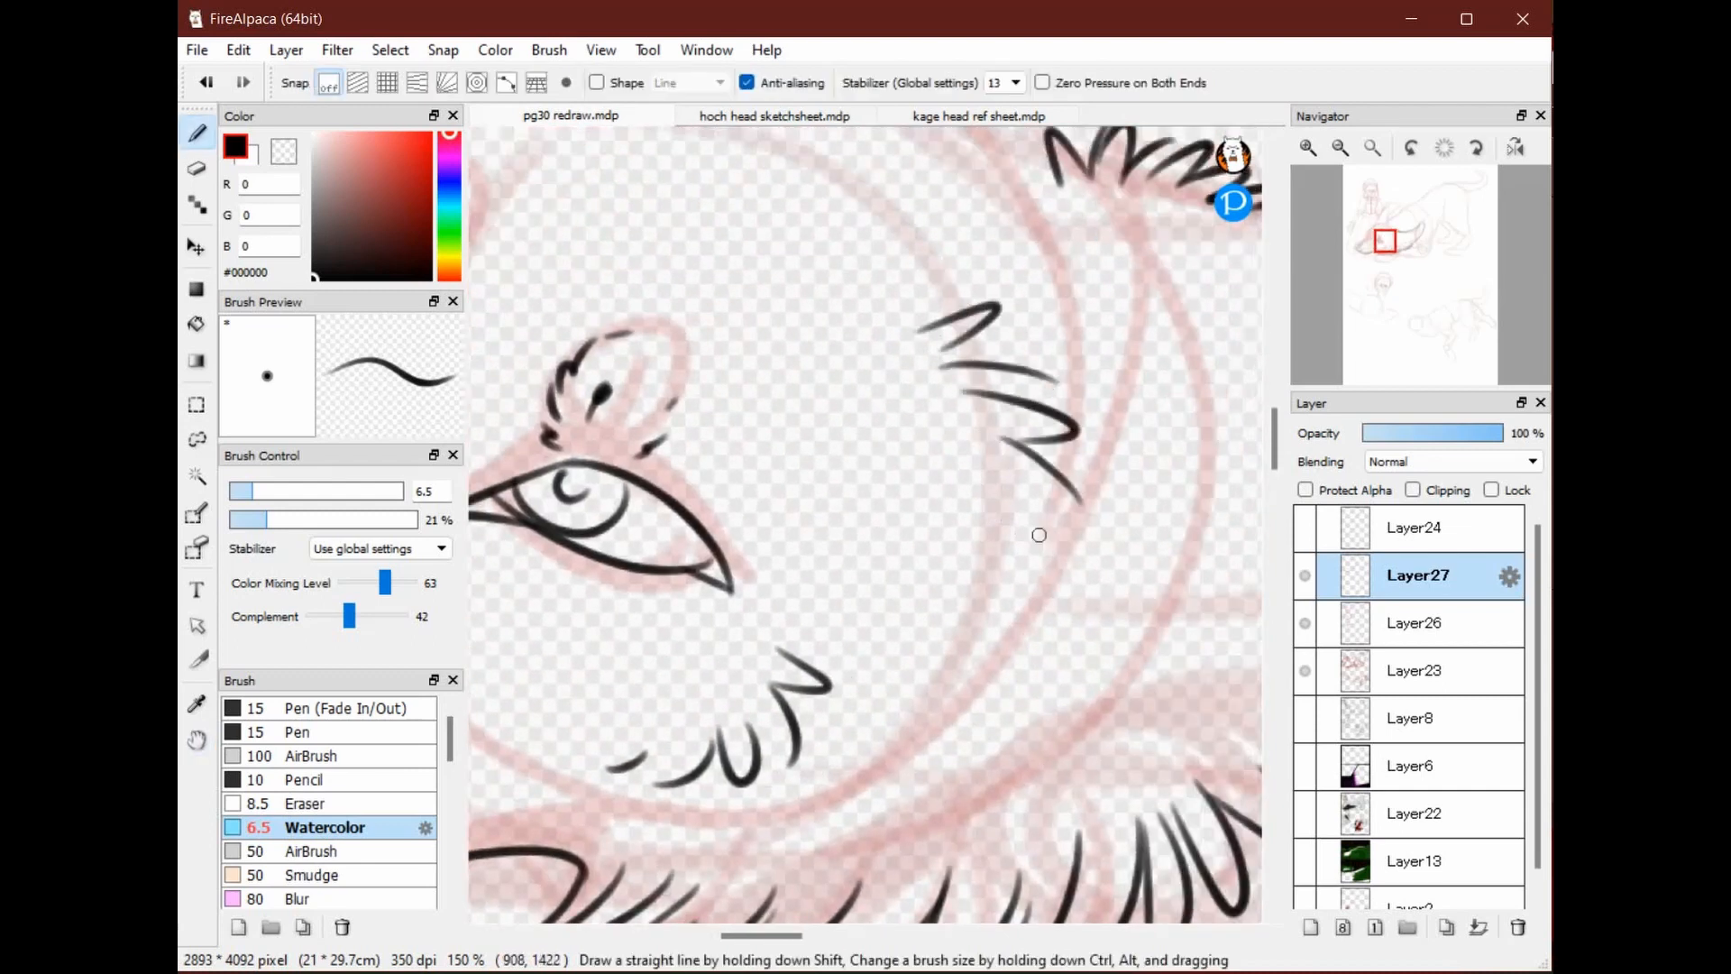
Ink fur strokes at the ear's opening and a long inner line running parallel to its upper edge
key(space)
mouse_move(1082, 308)
mouse_down()
mouse_move(830, 355)
mouse_move(552, 497)
mouse_up()
mouse_move(589, 441)
mouse_down()
mouse_move(613, 497)
mouse_move(617, 478)
mouse_up()
mouse_move(630, 461)
mouse_down()
mouse_move(766, 483)
mouse_move(1001, 446)
mouse_move(792, 597)
mouse_move(1127, 385)
mouse_up()
key(space)
key(ctrl+z)
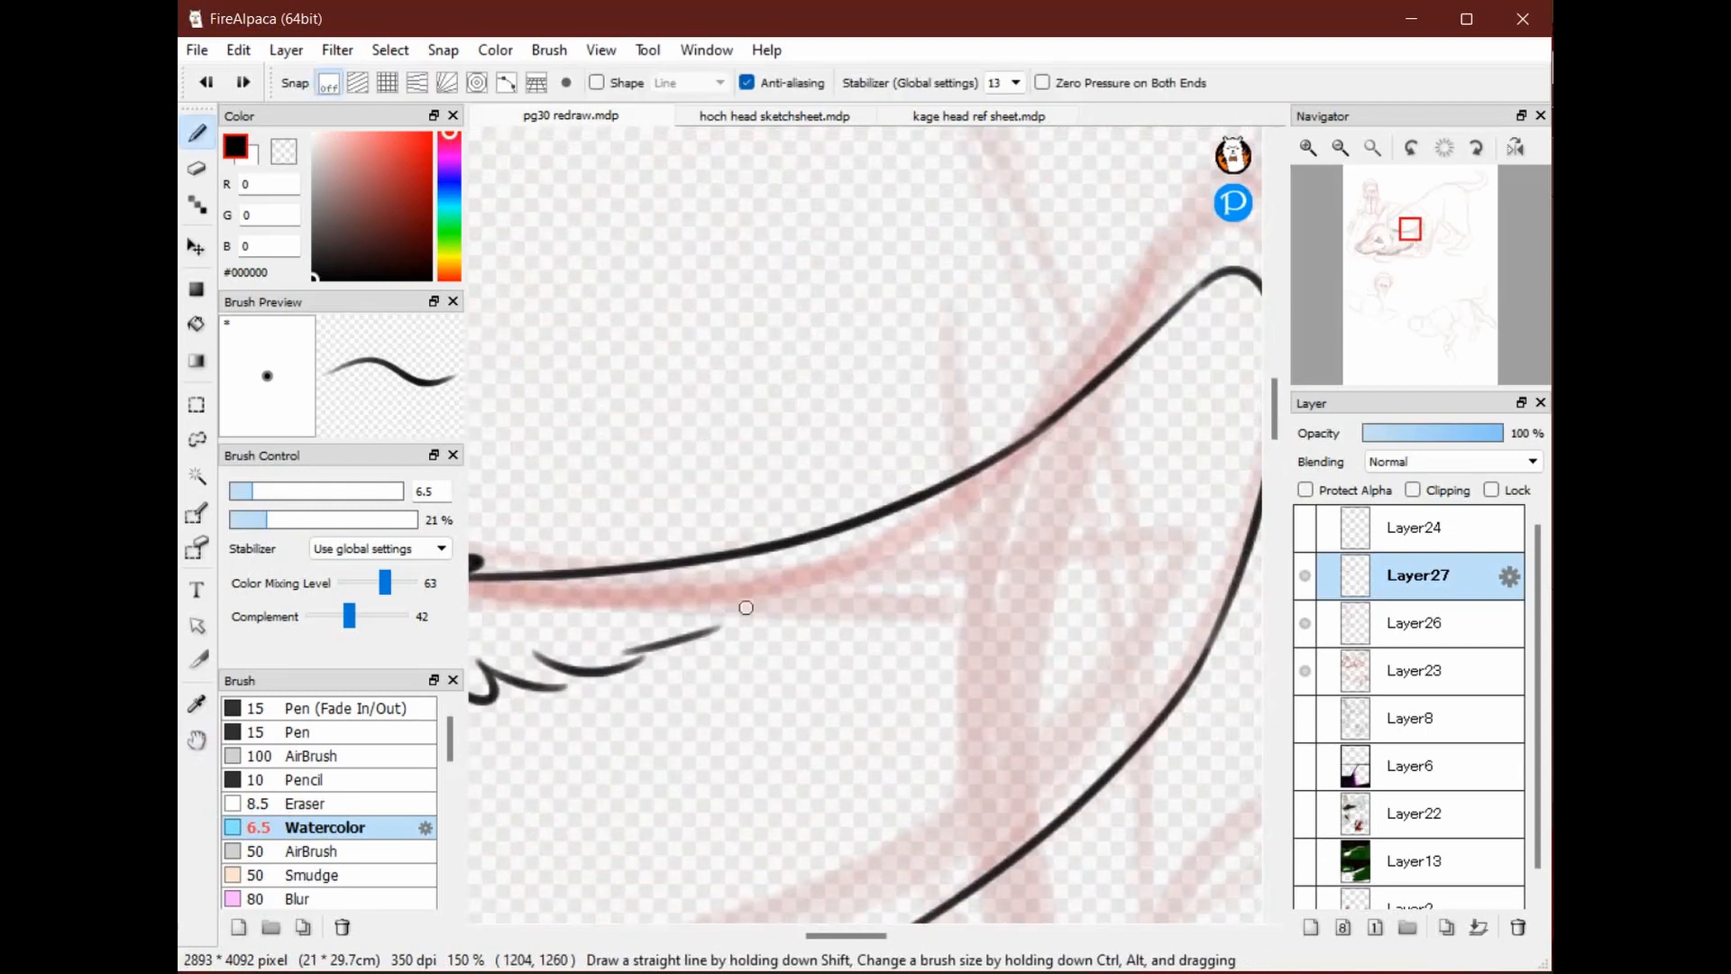
drag(744, 608, 1136, 428)
key(ctrl+z)
drag(742, 604, 1133, 390)
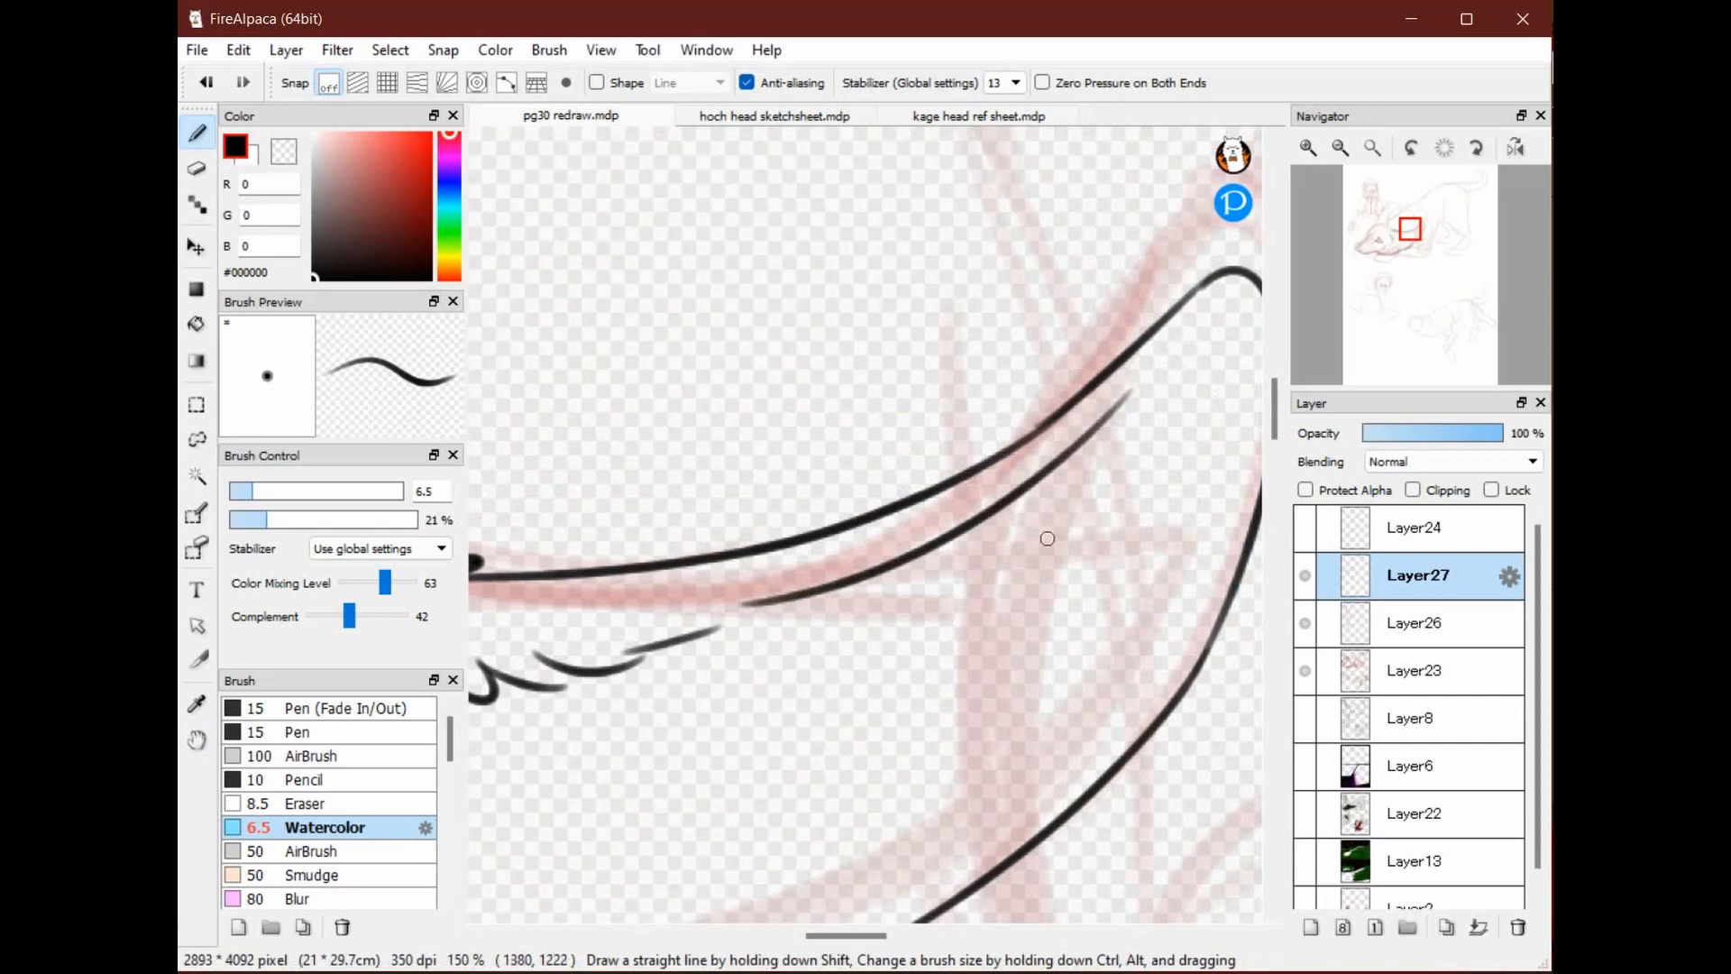
Ink fur strokes along the lower side of the swept-back ear's opening and an inner line parallel to its lower edge
key(space)
drag(1047, 519, 962, 520)
key(space)
drag(550, 712, 943, 319)
mouse_move(638, 577)
mouse_down()
mouse_move(676, 596)
mouse_move(720, 498)
mouse_up()
mouse_move(710, 581)
mouse_down()
mouse_move(753, 584)
mouse_move(863, 504)
mouse_up()
mouse_move(803, 578)
mouse_down()
mouse_move(928, 502)
mouse_move(891, 534)
mouse_up()
key(space)
mouse_move(866, 565)
mouse_down()
mouse_move(1036, 487)
mouse_move(747, 606)
mouse_move(1127, 385)
mouse_up()
key(space)
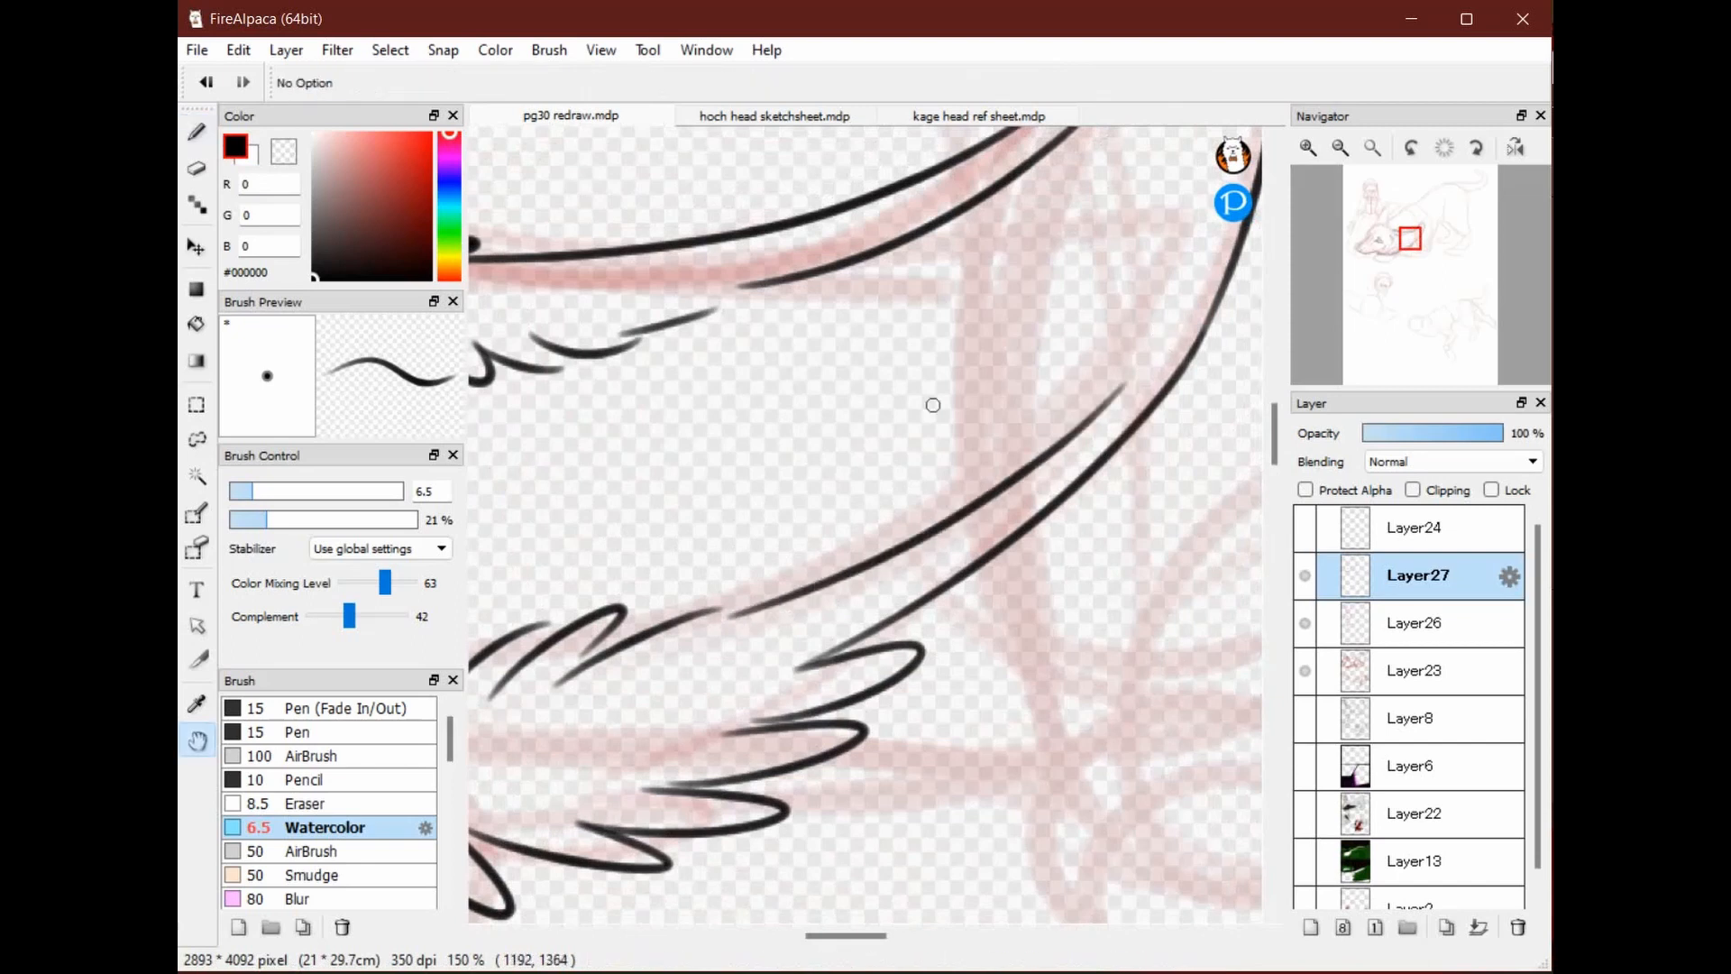
Ink long pointed hair tufts extending from the middle of the swept-back ear's opening toward its tip
drag(740, 463, 1170, 442)
drag(889, 394, 838, 458)
mouse_move(1029, 412)
mouse_down()
mouse_move(780, 500)
mouse_move(848, 546)
mouse_up()
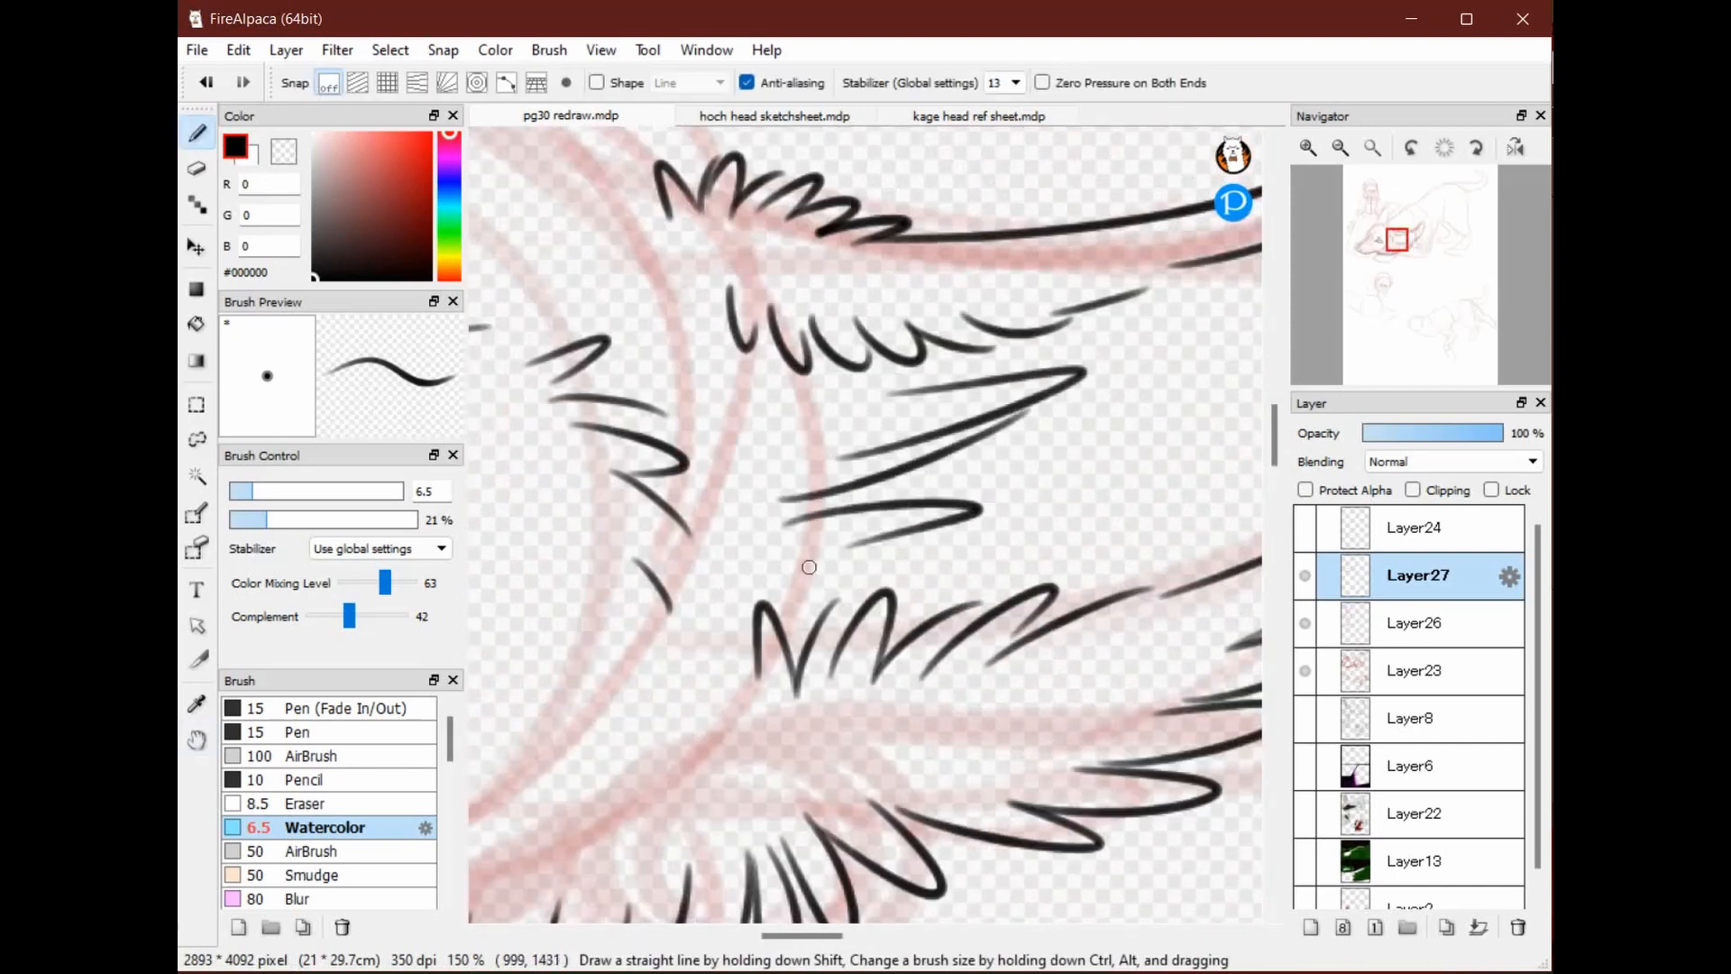
Ink two spiral markings inside the swept-back ear and short accent lines near its tip
key(space)
mouse_move(1024, 568)
mouse_down()
mouse_move(842, 436)
mouse_move(970, 479)
mouse_move(848, 568)
mouse_up()
key(space)
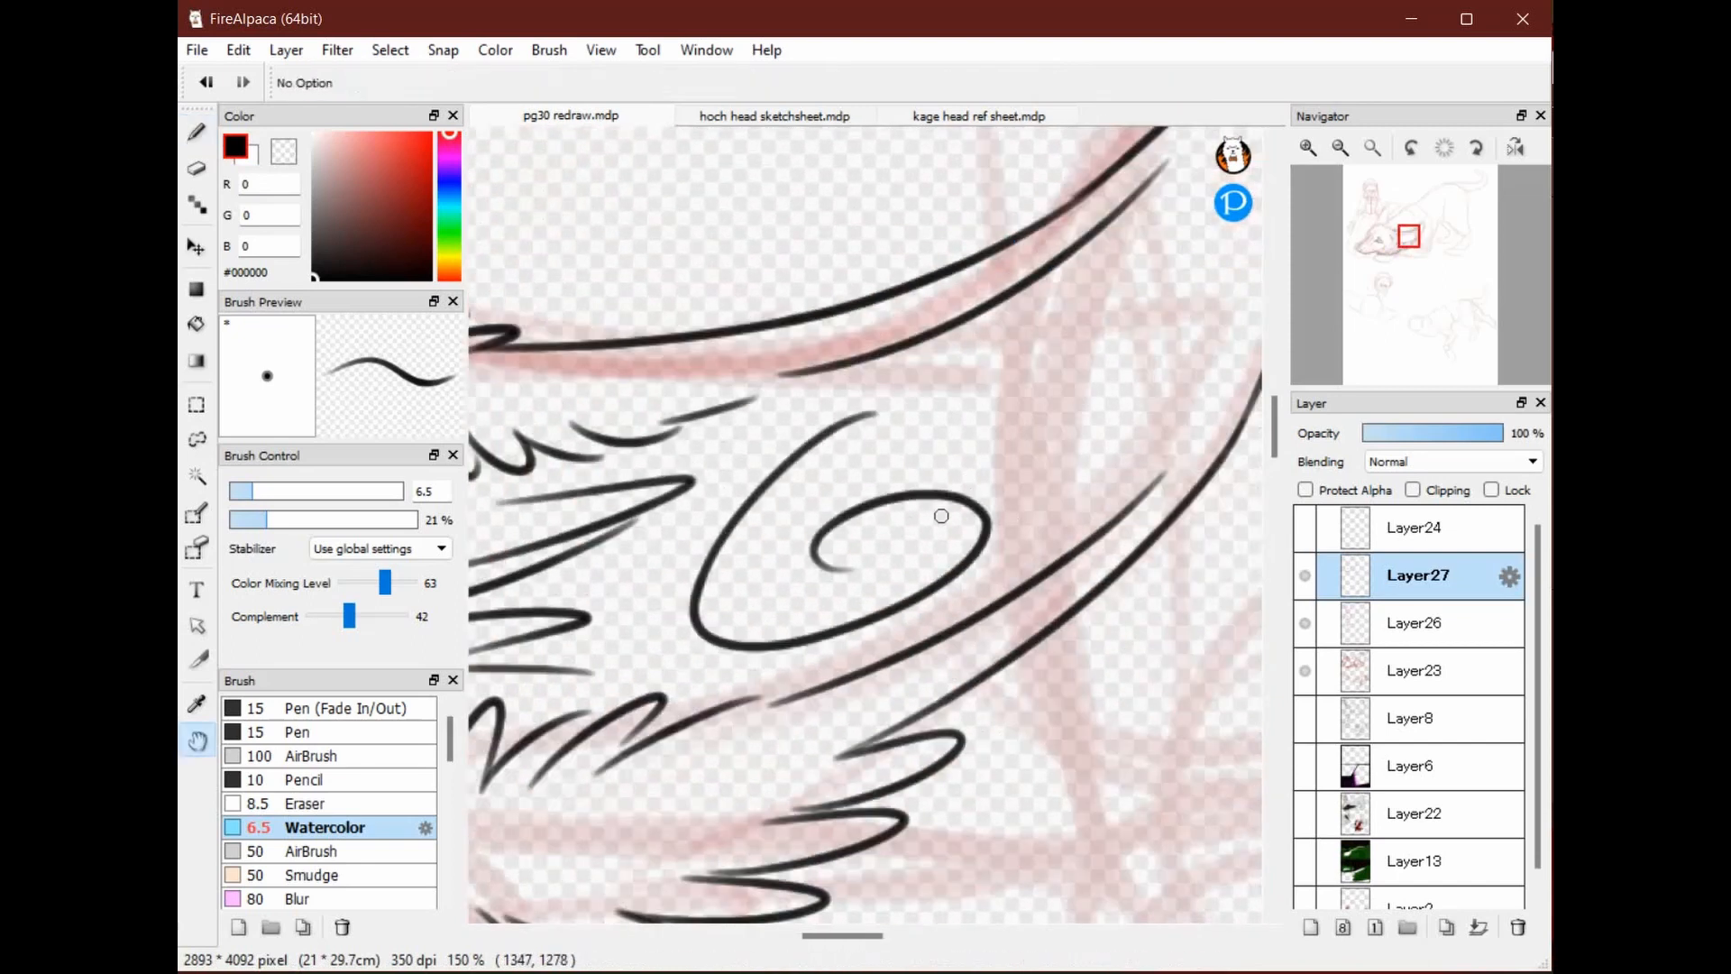
drag(941, 516, 686, 765)
mouse_move(694, 645)
mouse_down()
mouse_move(955, 514)
mouse_move(888, 593)
mouse_up()
drag(974, 416, 998, 518)
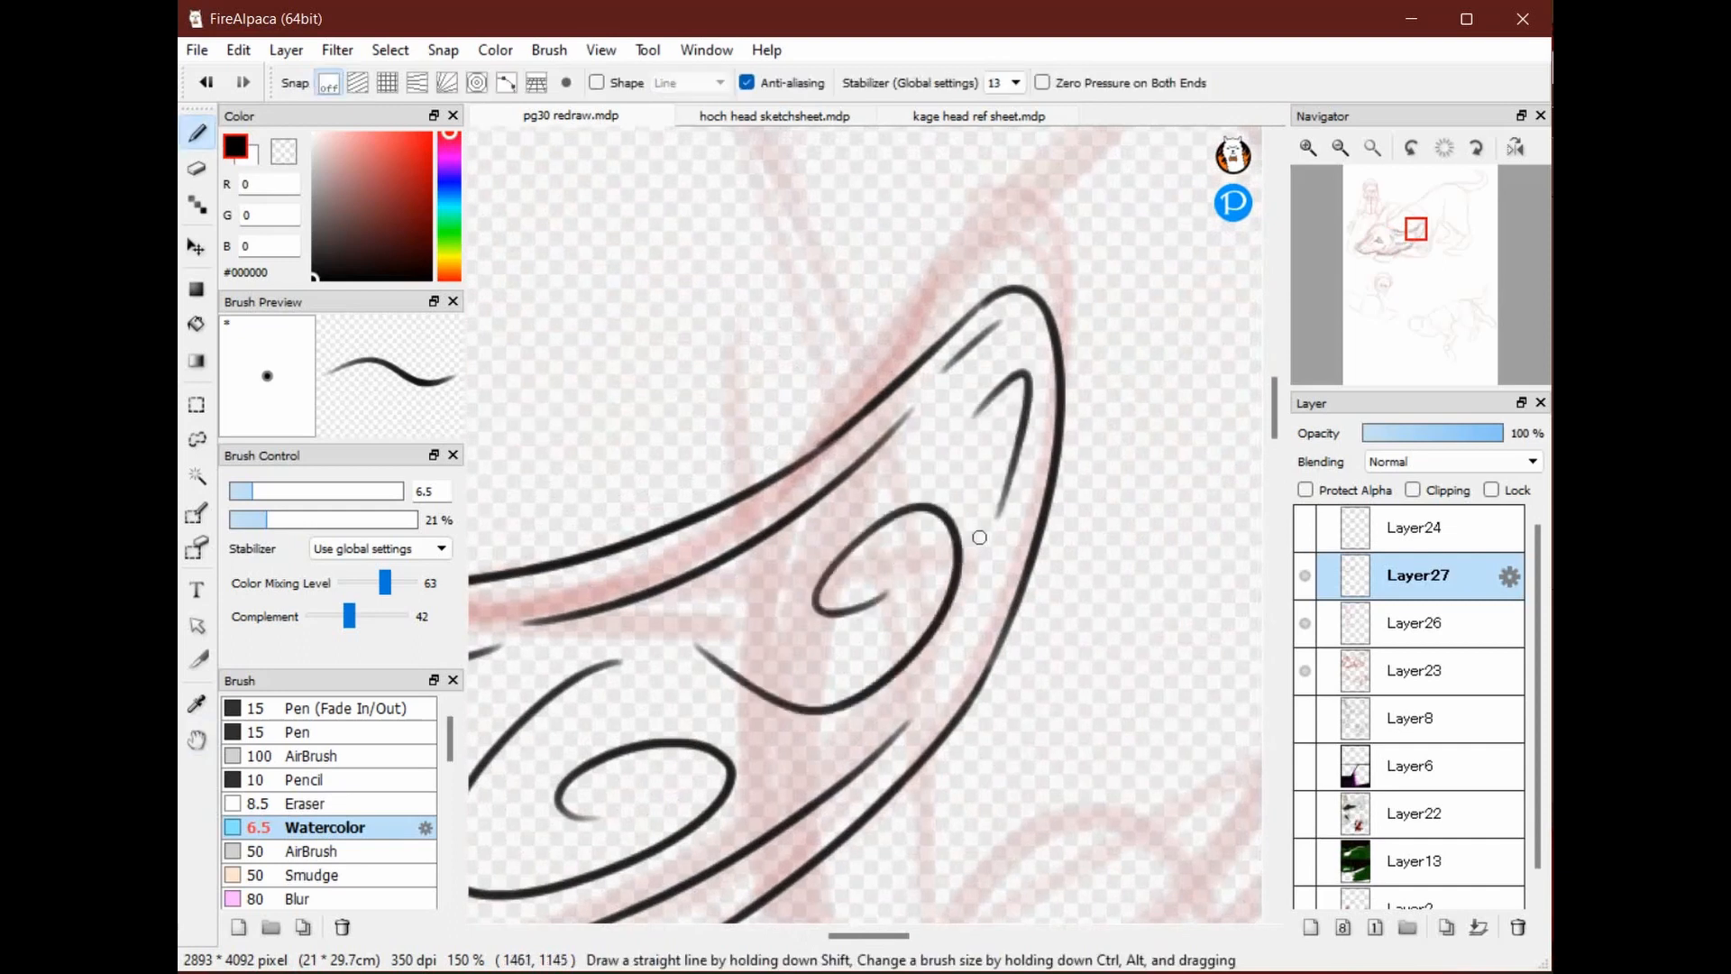
Ink fur tufts at the front base of the upright ear and its long front edge up to the rounded tip
key(space)
drag(730, 584, 1213, 602)
mouse_move(510, 496)
mouse_down()
mouse_move(946, 536)
mouse_move(1112, 582)
mouse_up()
mouse_move(773, 589)
mouse_down()
mouse_move(1110, 735)
mouse_move(621, 603)
mouse_up()
drag(713, 635, 716, 617)
drag(722, 483, 773, 420)
drag(773, 476, 817, 355)
key(space)
drag(880, 242, 674, 593)
drag(602, 724, 969, 248)
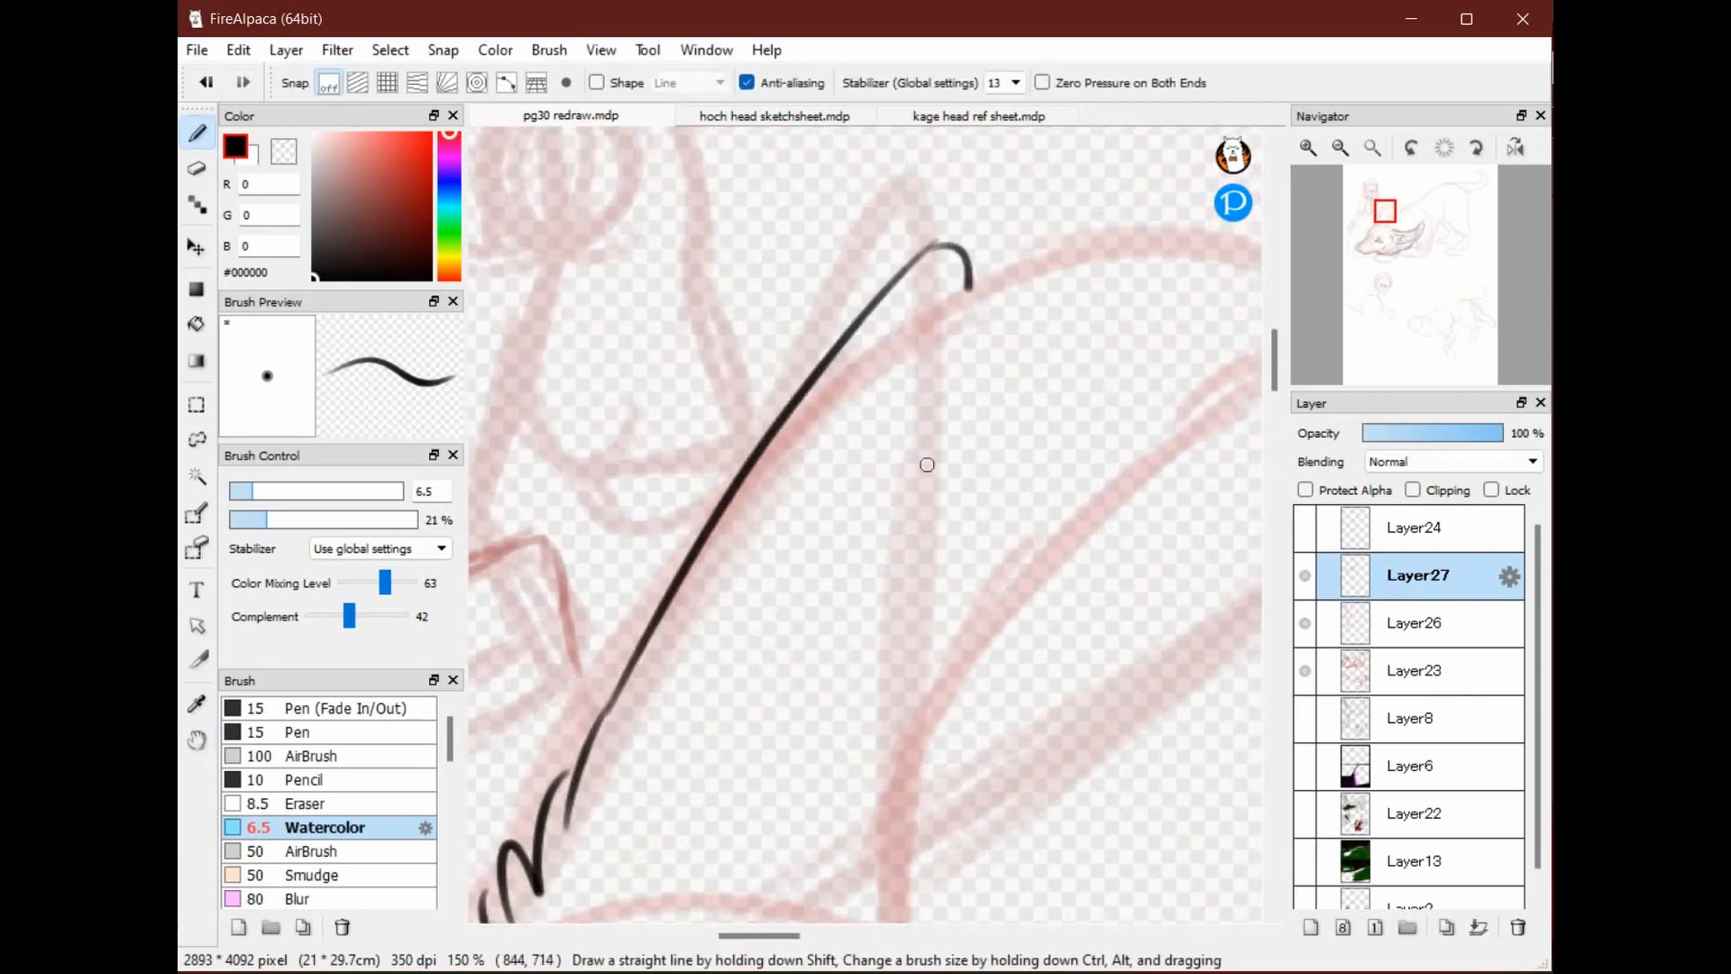
Ink the upright ear's rear edge down from the tip, ending in jagged fur tufts at its base
drag(927, 465, 906, 831)
key(space)
mouse_move(888, 857)
mouse_down()
mouse_move(847, 559)
mouse_move(855, 607)
mouse_up()
mouse_move(841, 639)
mouse_down()
mouse_move(886, 609)
mouse_move(919, 725)
mouse_up()
key(space)
drag(911, 672, 1209, 733)
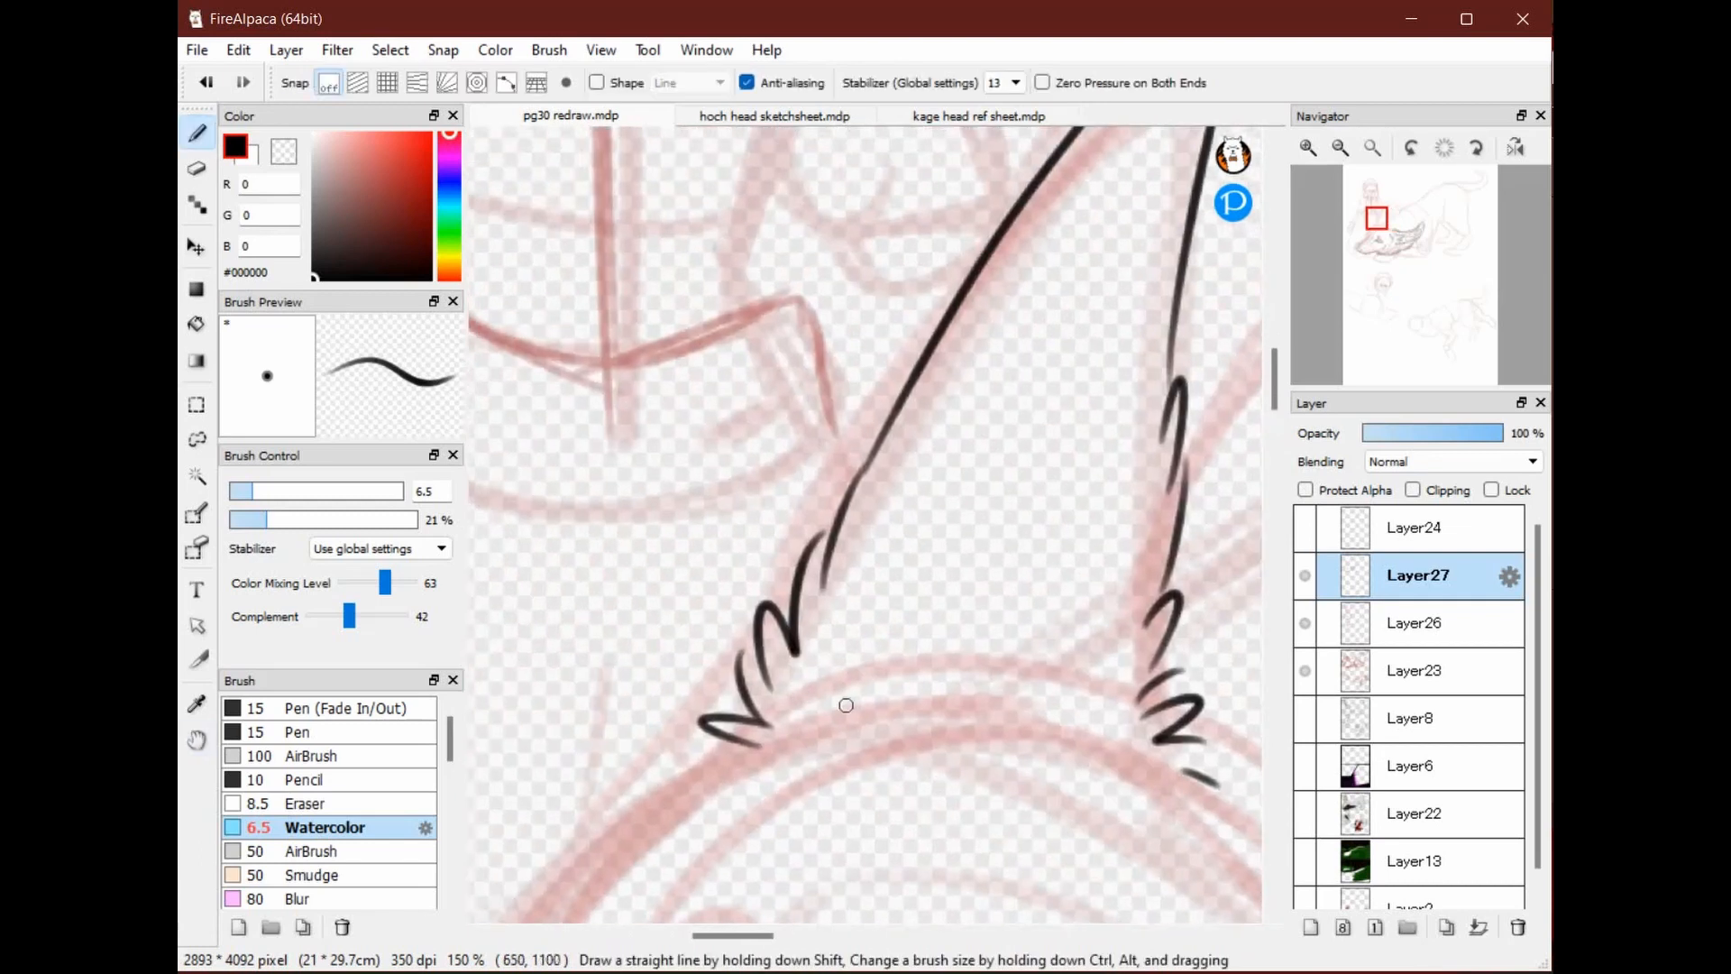
Ink short zigzag fur strokes inside the upright ear, running up from its front base
drag(860, 630, 872, 687)
drag(886, 652, 897, 619)
drag(906, 550, 898, 617)
drag(923, 548, 945, 483)
key(space)
drag(951, 416, 815, 586)
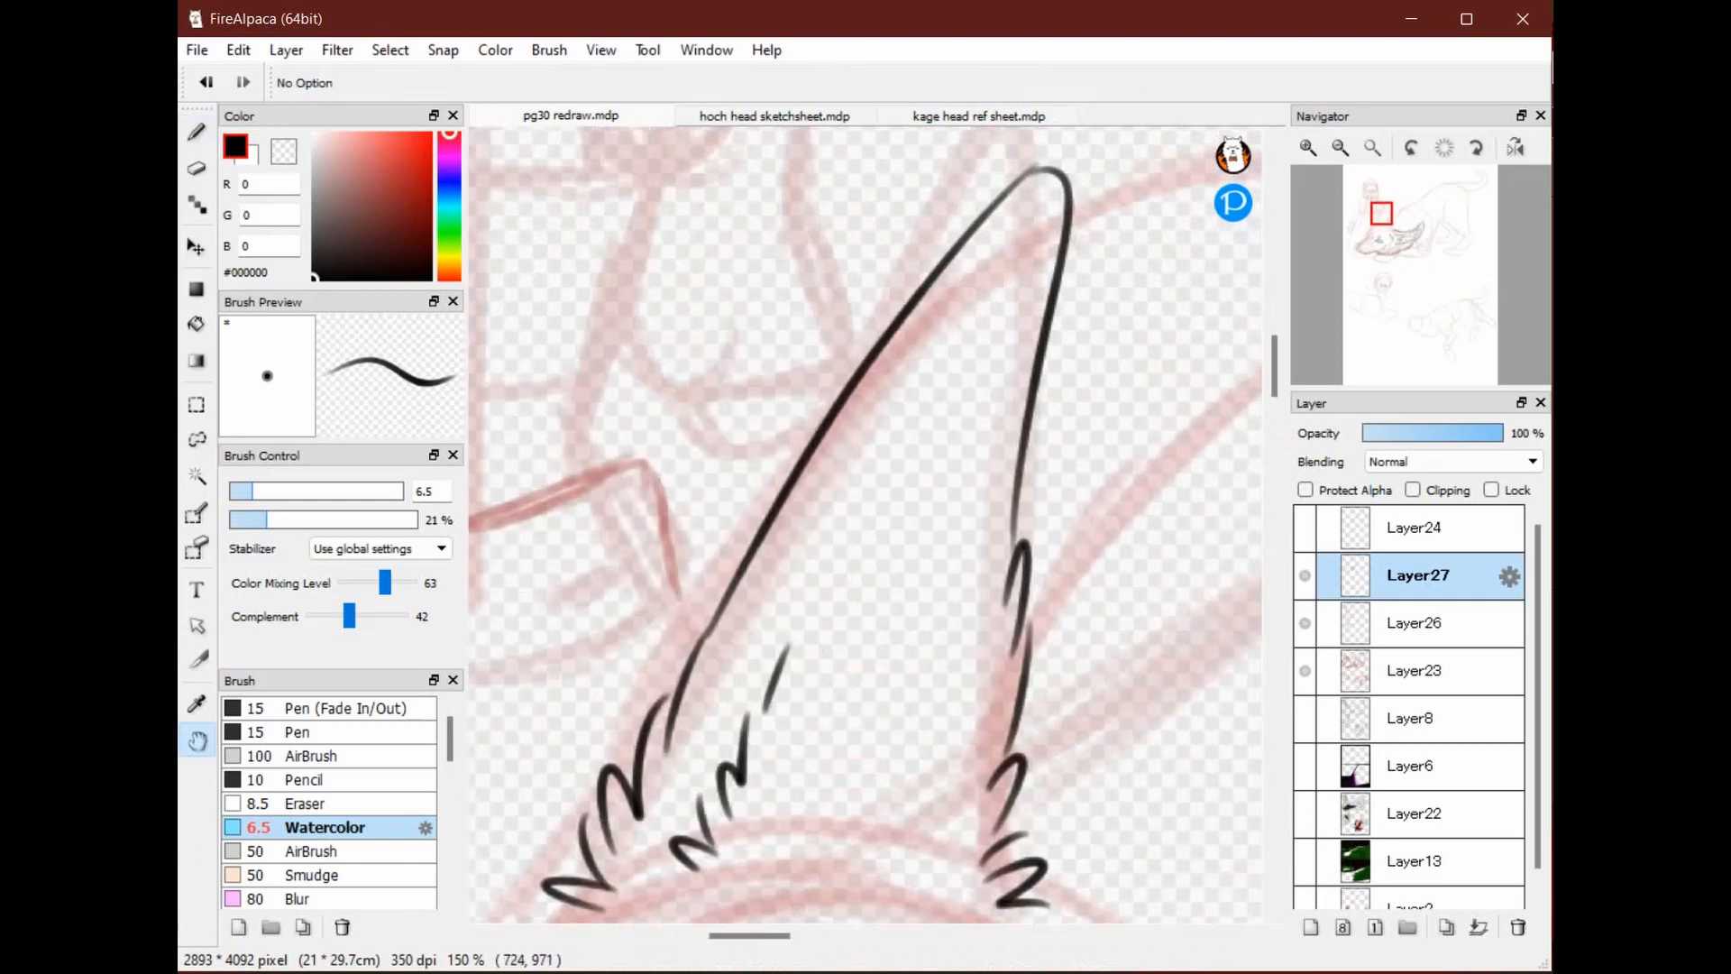
Ink fur tufts along the forehead contour from the upright ear's base down toward the far eye
drag(516, 891, 779, 428)
mouse_move(881, 453)
mouse_down()
mouse_move(994, 353)
mouse_move(794, 518)
mouse_move(763, 592)
mouse_move(736, 422)
mouse_up()
key(space)
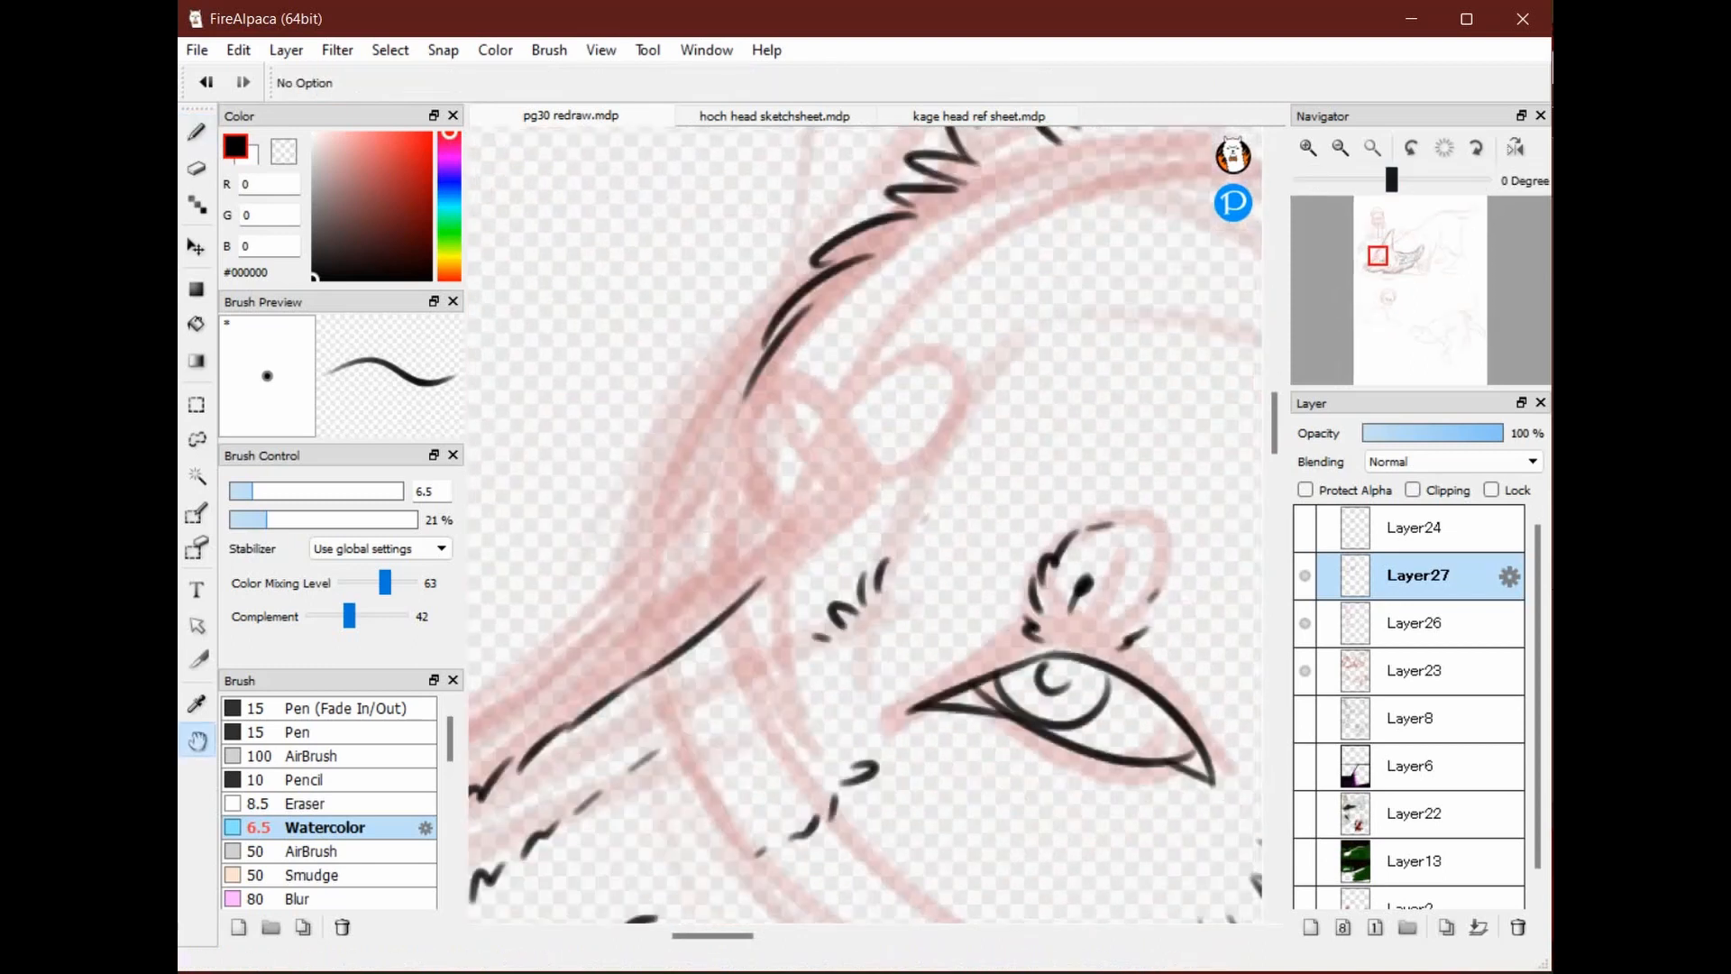
Ink the almond-shaped outline of the wolf's far eye, redoing the stroke that closes it
drag(1392, 180, 1381, 180)
click(1516, 148)
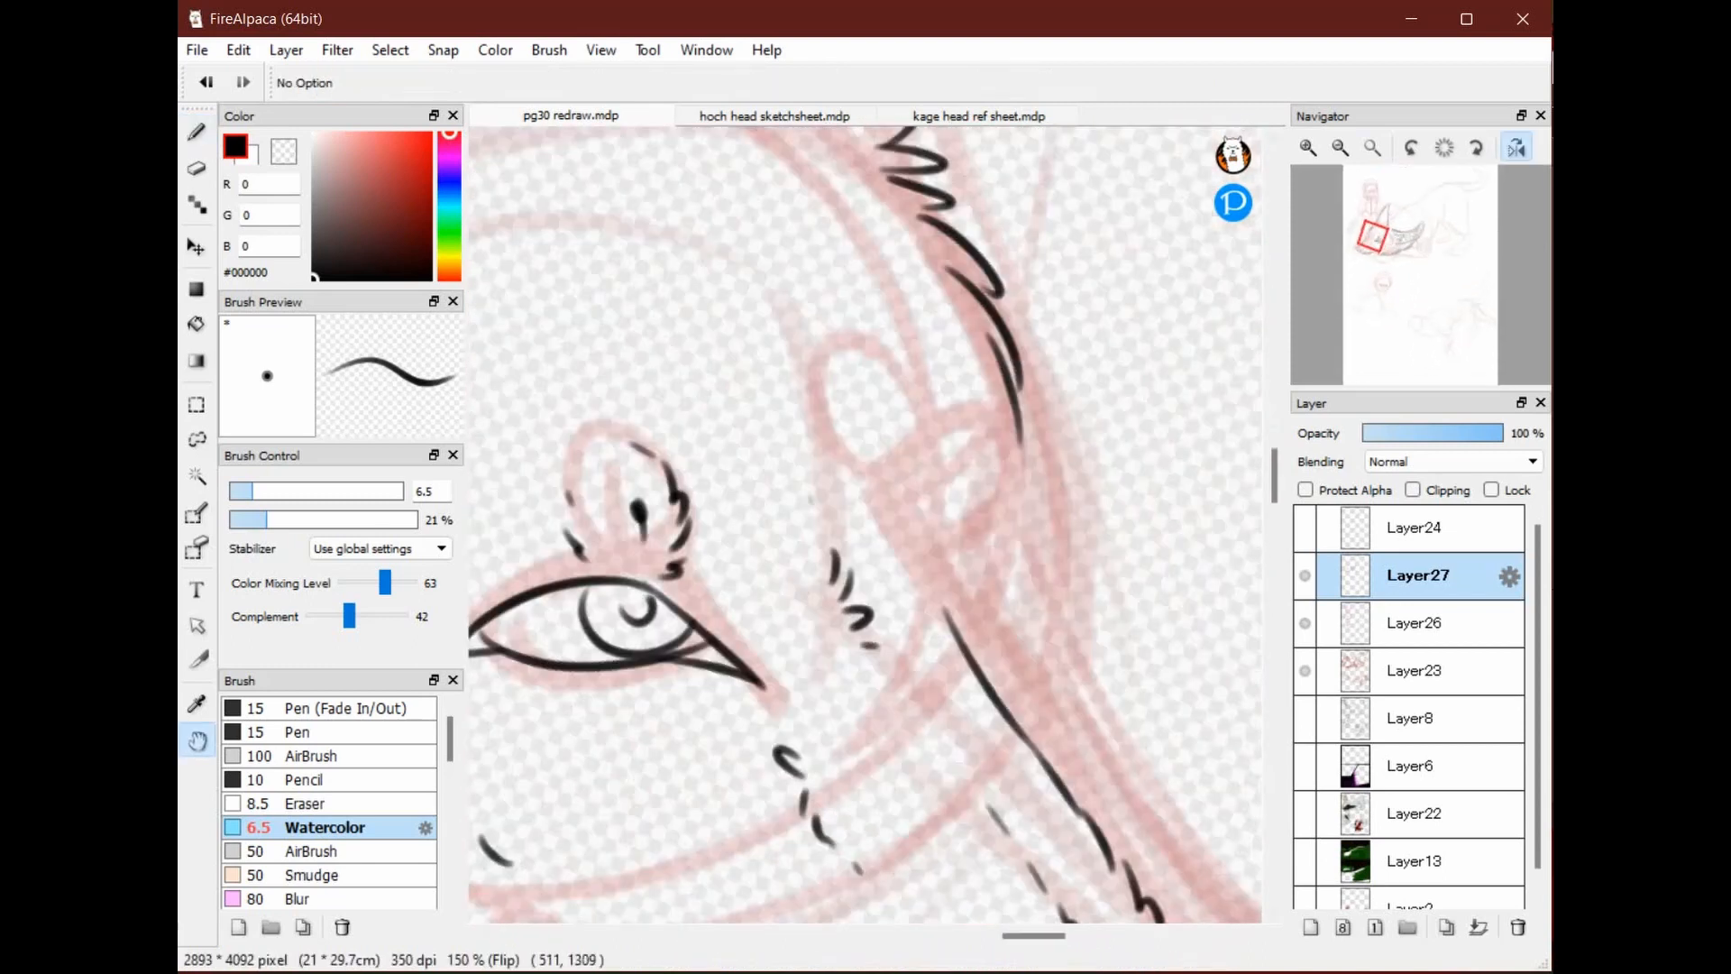
mouse_move(892, 505)
mouse_down()
mouse_move(901, 520)
mouse_move(983, 424)
mouse_up()
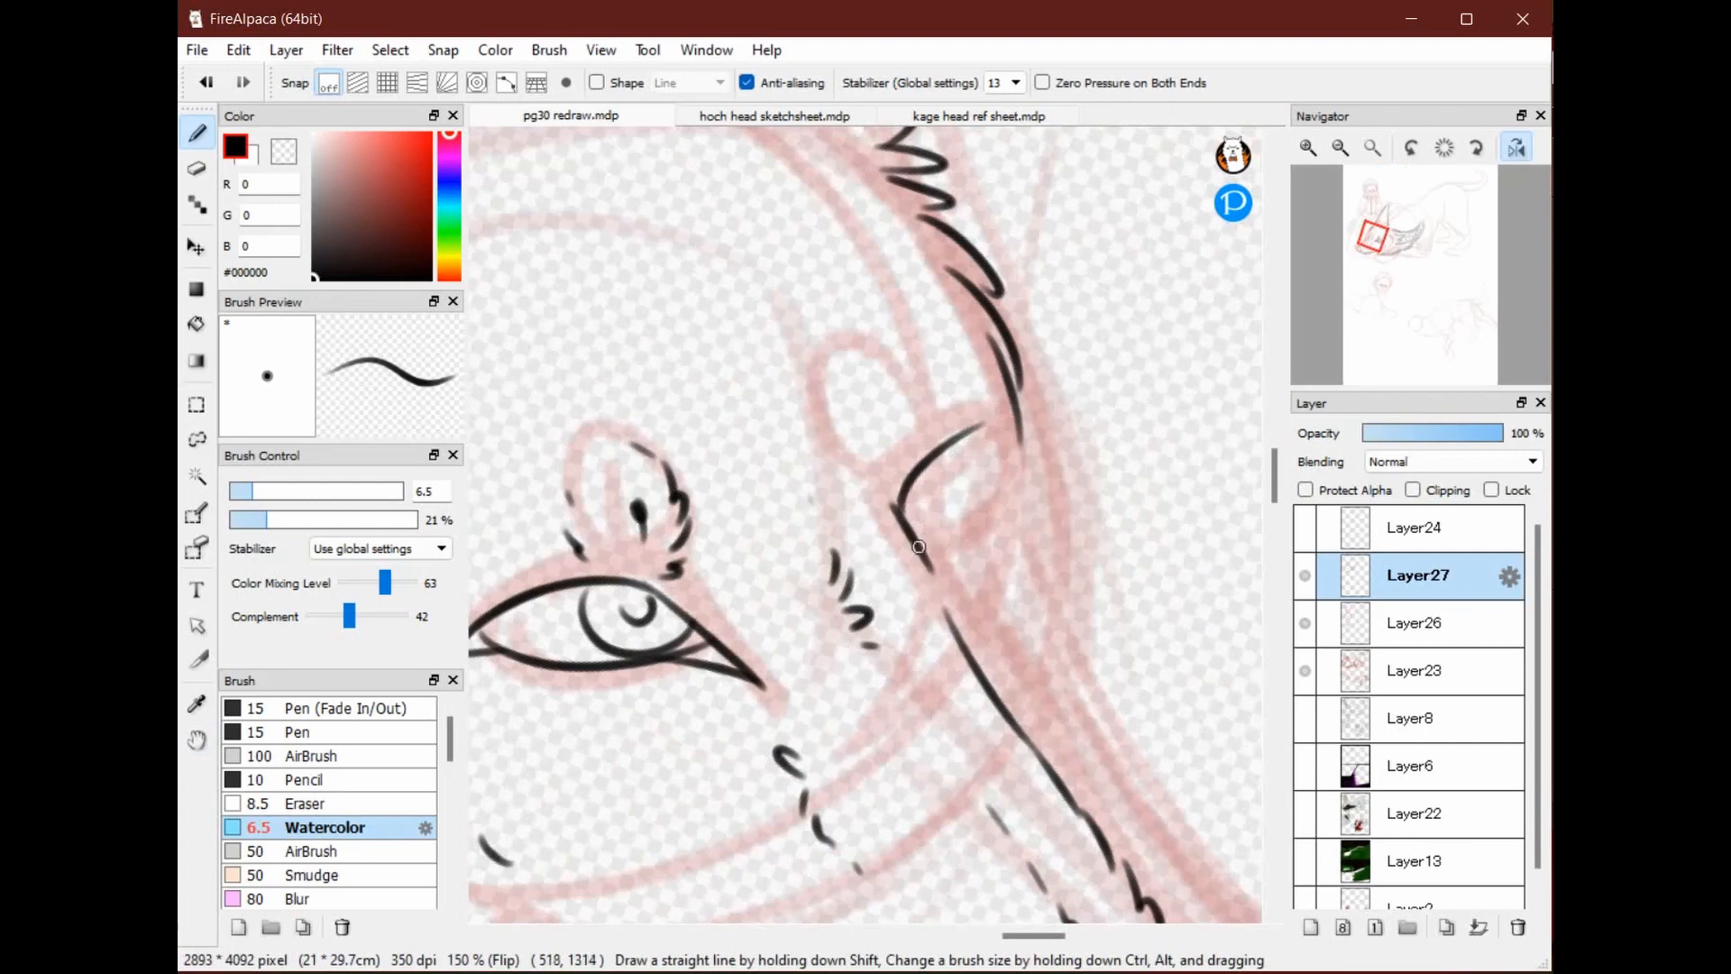
drag(919, 547, 989, 426)
key(ctrl+z)
drag(926, 548, 983, 428)
mouse_move(1444, 148)
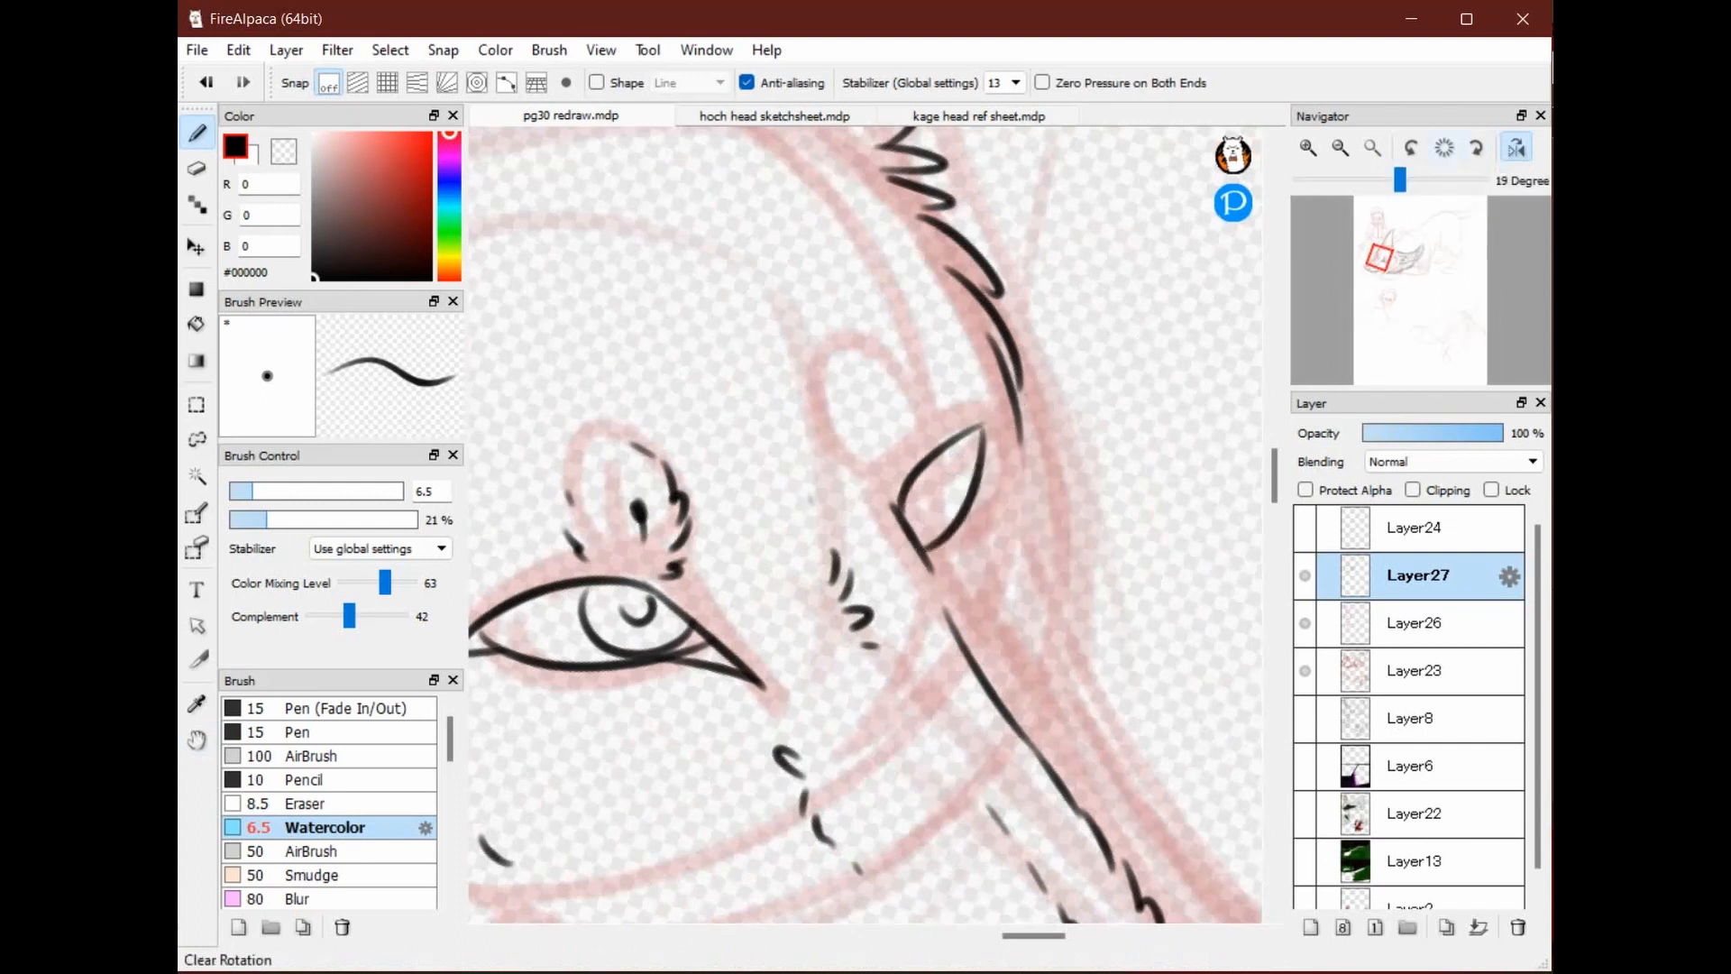
click(1516, 148)
Ink the marking strokes above the far eye and fill in the eye's iris, pupil and pointed inner corner
key(space)
drag(858, 425, 876, 374)
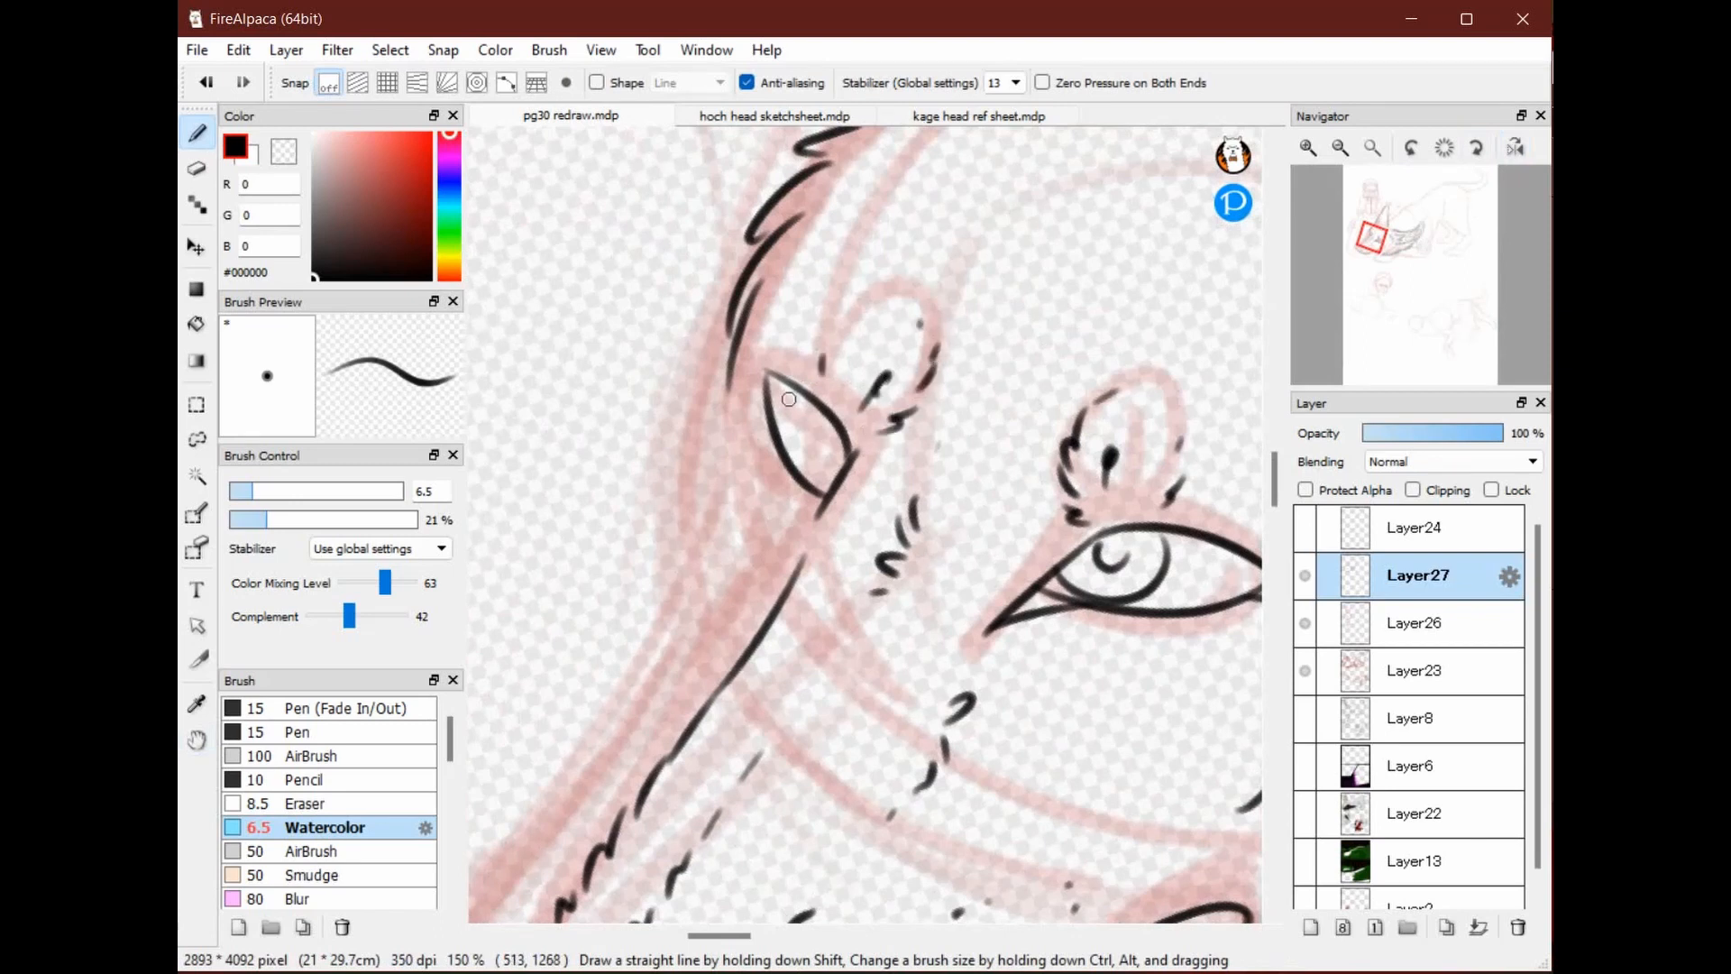
drag(783, 386, 820, 422)
key(space)
drag(800, 487, 823, 425)
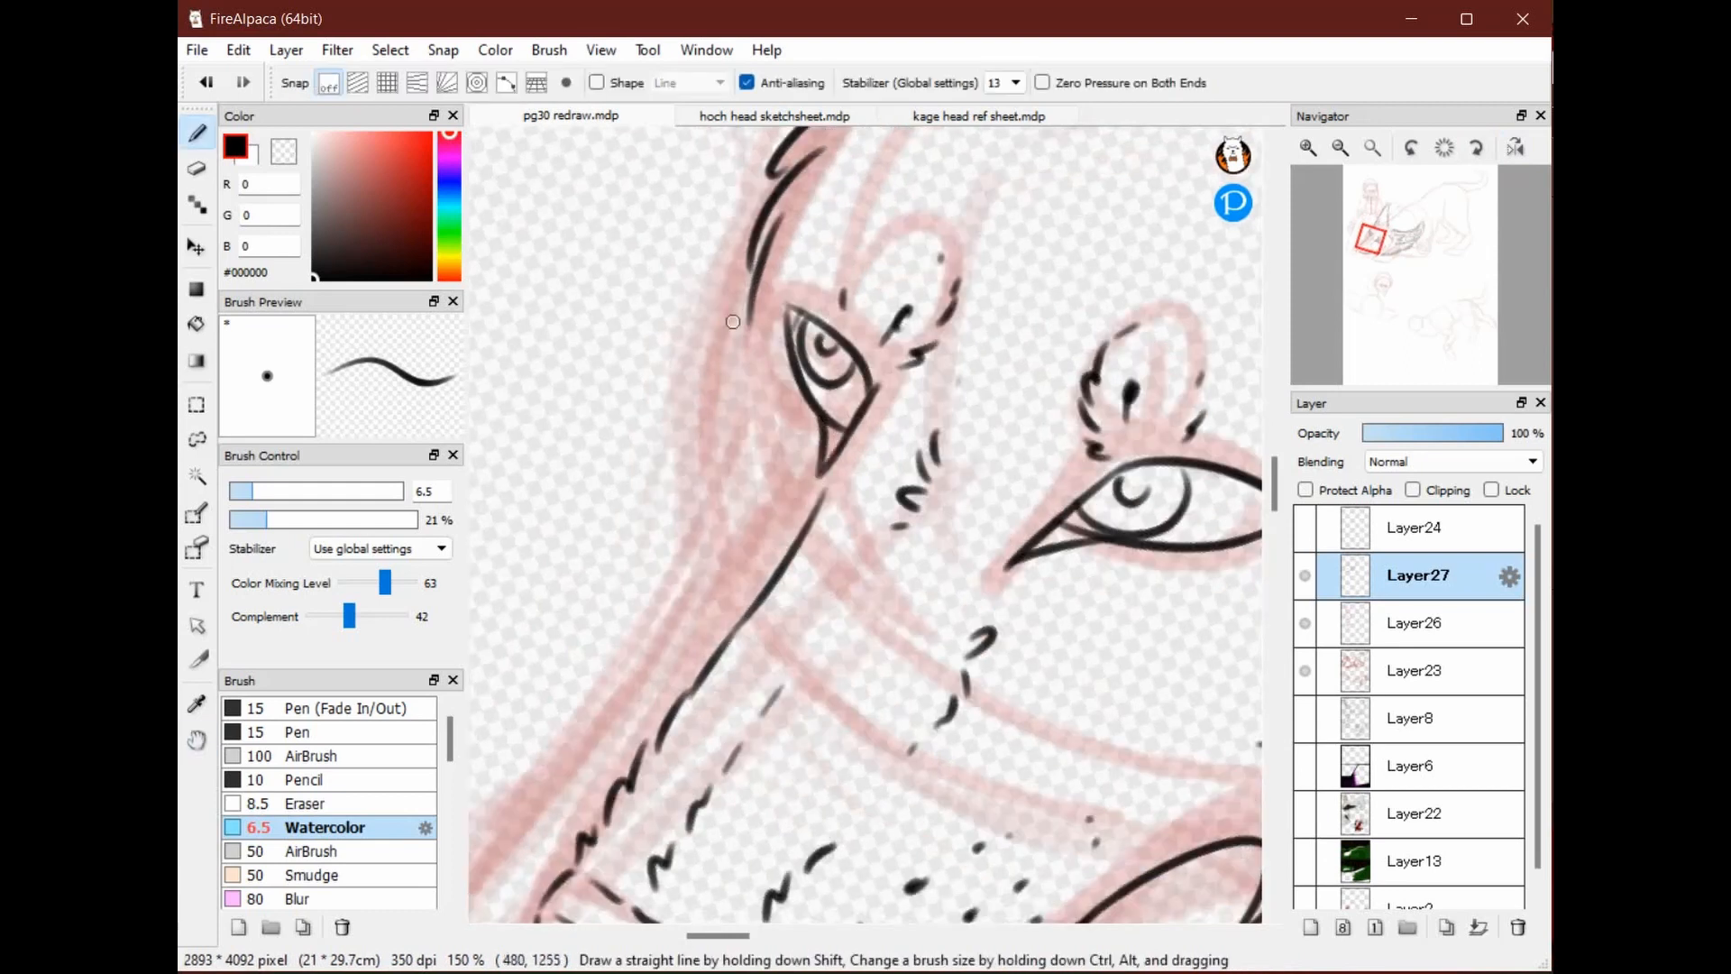
Ink pointed fur tufts down the far side of the face, from beside the far eye to the top of the muzzle
drag(731, 390, 707, 415)
drag(755, 398, 735, 487)
mouse_move(767, 440)
mouse_down()
mouse_move(741, 475)
mouse_move(760, 527)
mouse_up()
drag(774, 476, 764, 518)
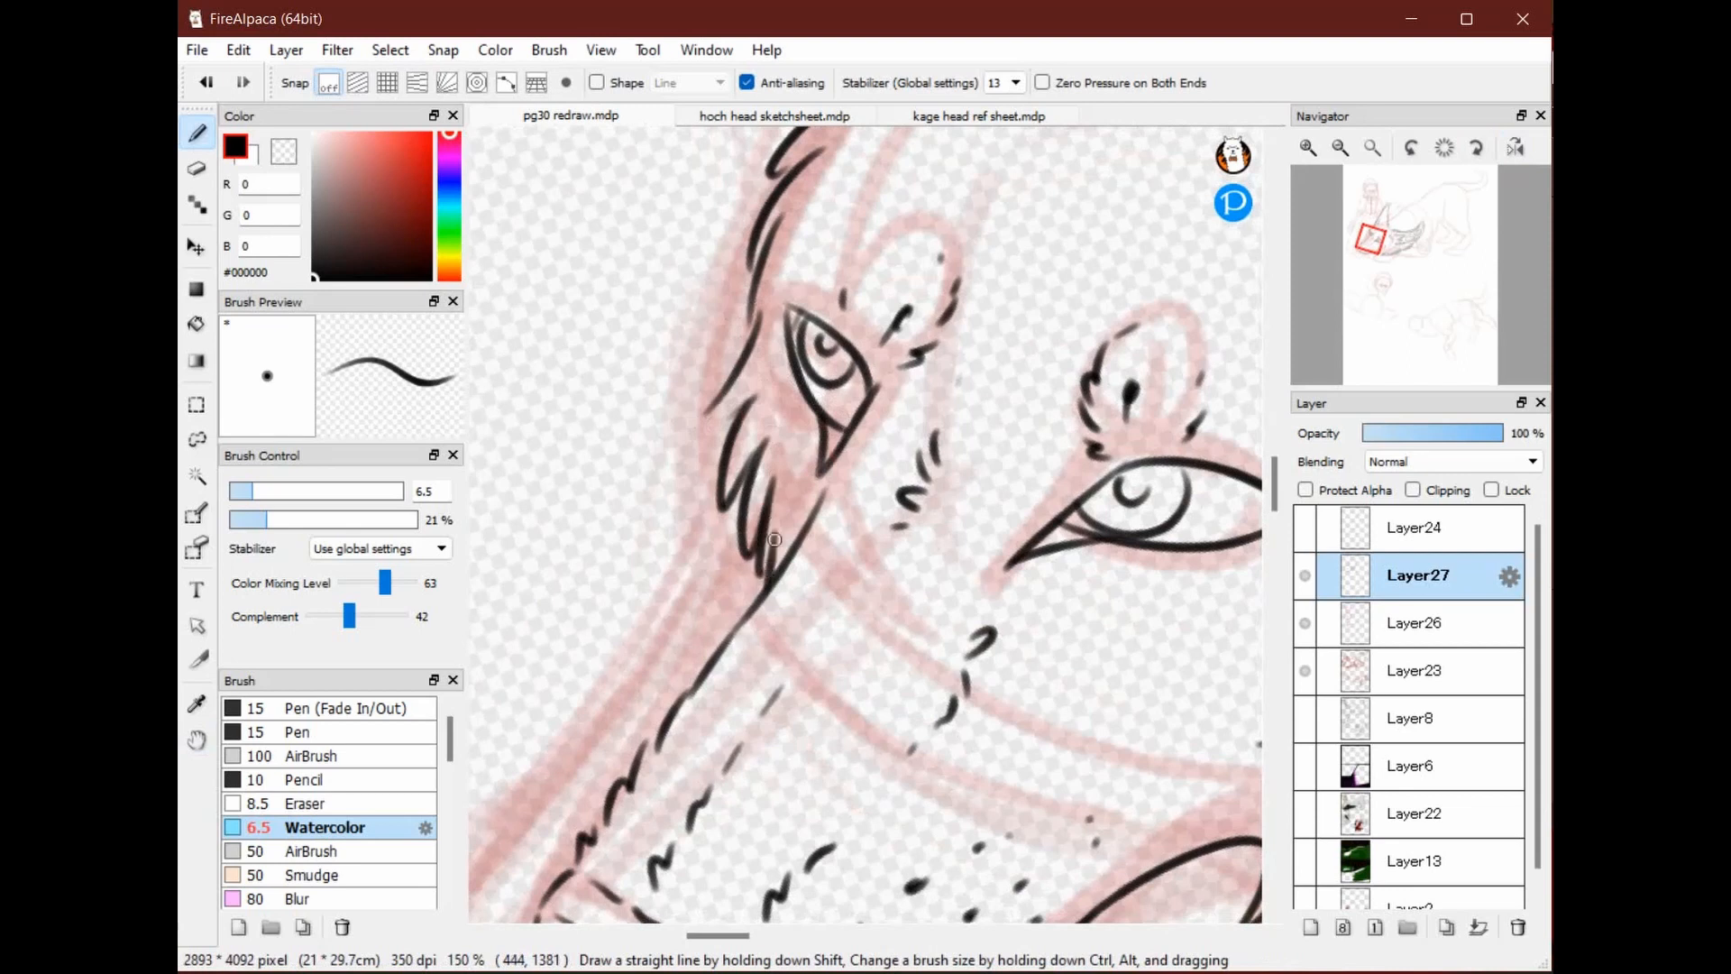
Examine the whole inked wolf head in upright orientation, comparing the placement of the eyes and the muzzle
click(1341, 148)
click(1341, 148)
click(1341, 148)
click(1341, 148)
key(space)
drag(1113, 374, 764, 307)
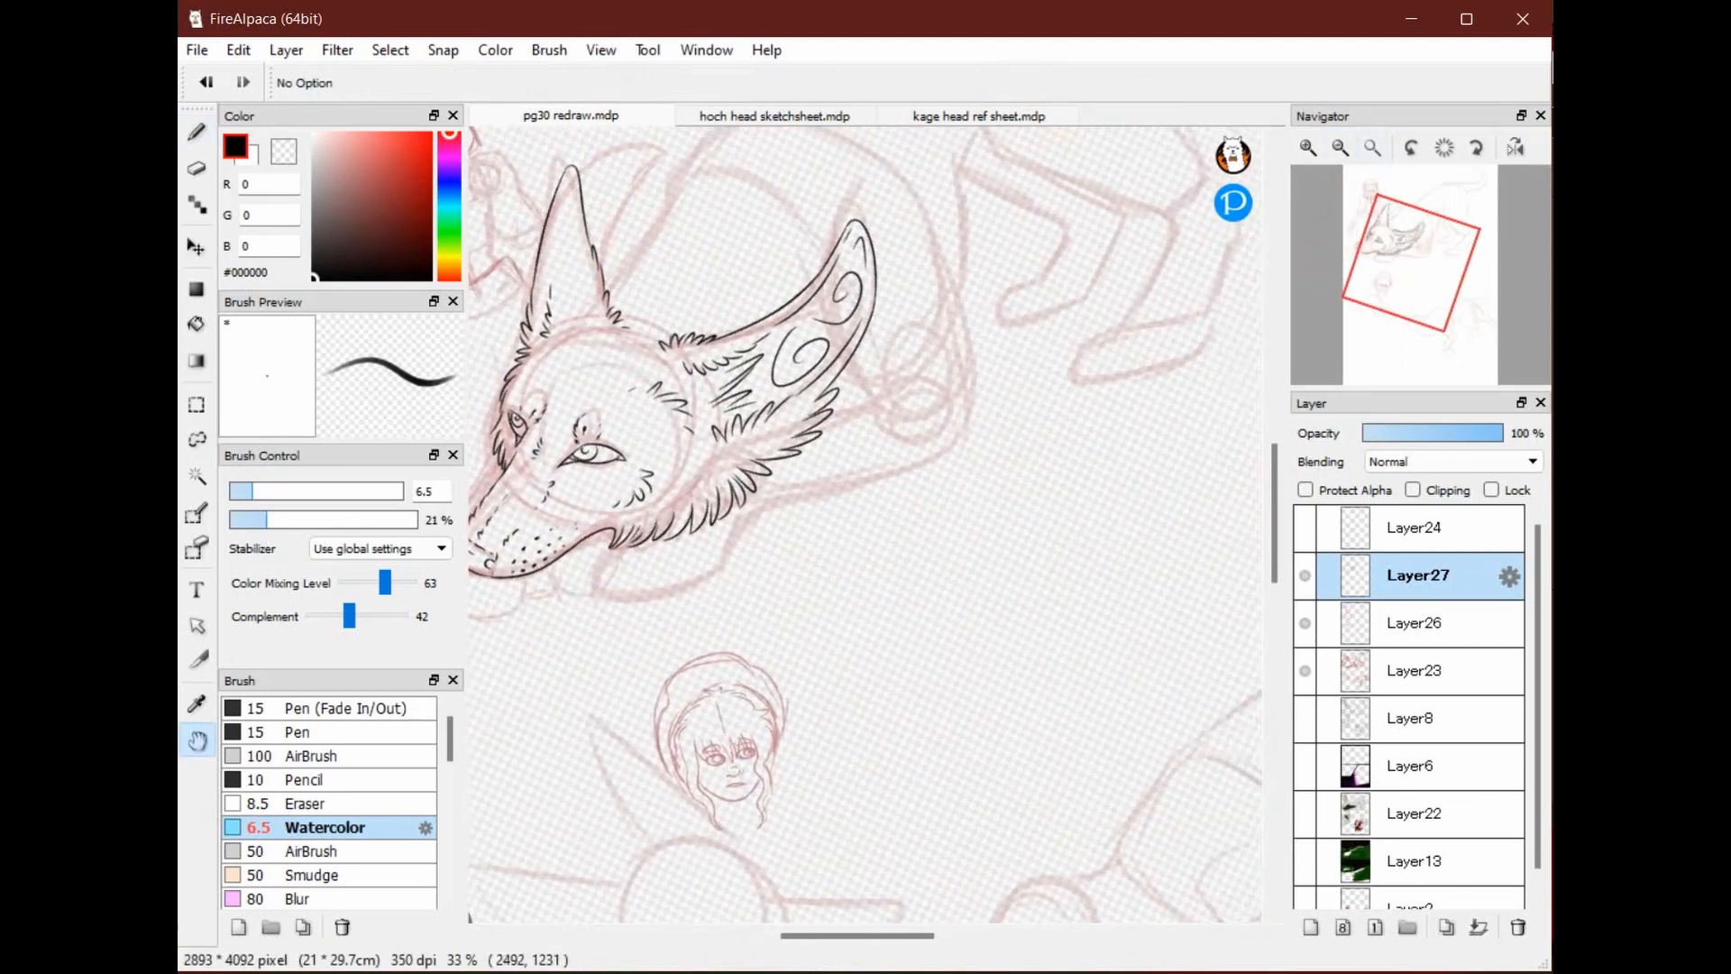
click(1444, 148)
drag(754, 498, 973, 591)
drag(879, 629, 877, 551)
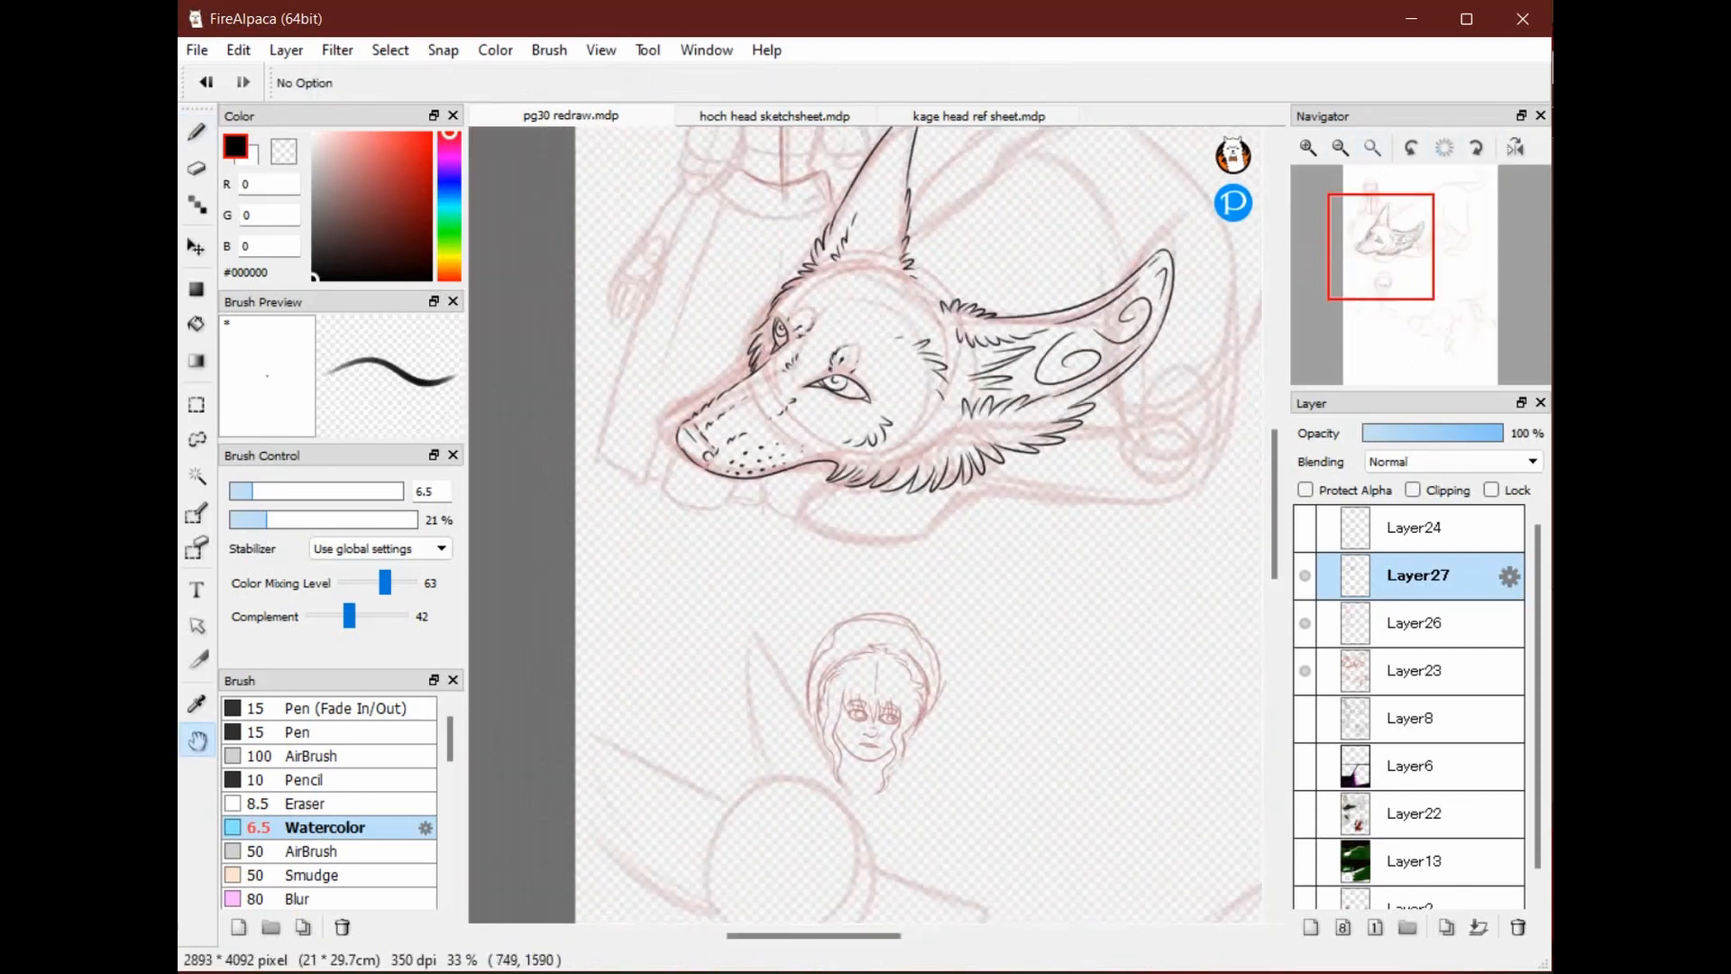
drag(875, 478, 873, 467)
drag(1108, 189, 1182, 242)
click(1308, 147)
click(1308, 148)
mouse_move(817, 361)
mouse_down()
mouse_move(724, 428)
mouse_move(721, 396)
mouse_up()
Lasso the near eye with its brow marking, rotate it slightly, shift it toward the muzzle, apply the transform and deselect
key(l)
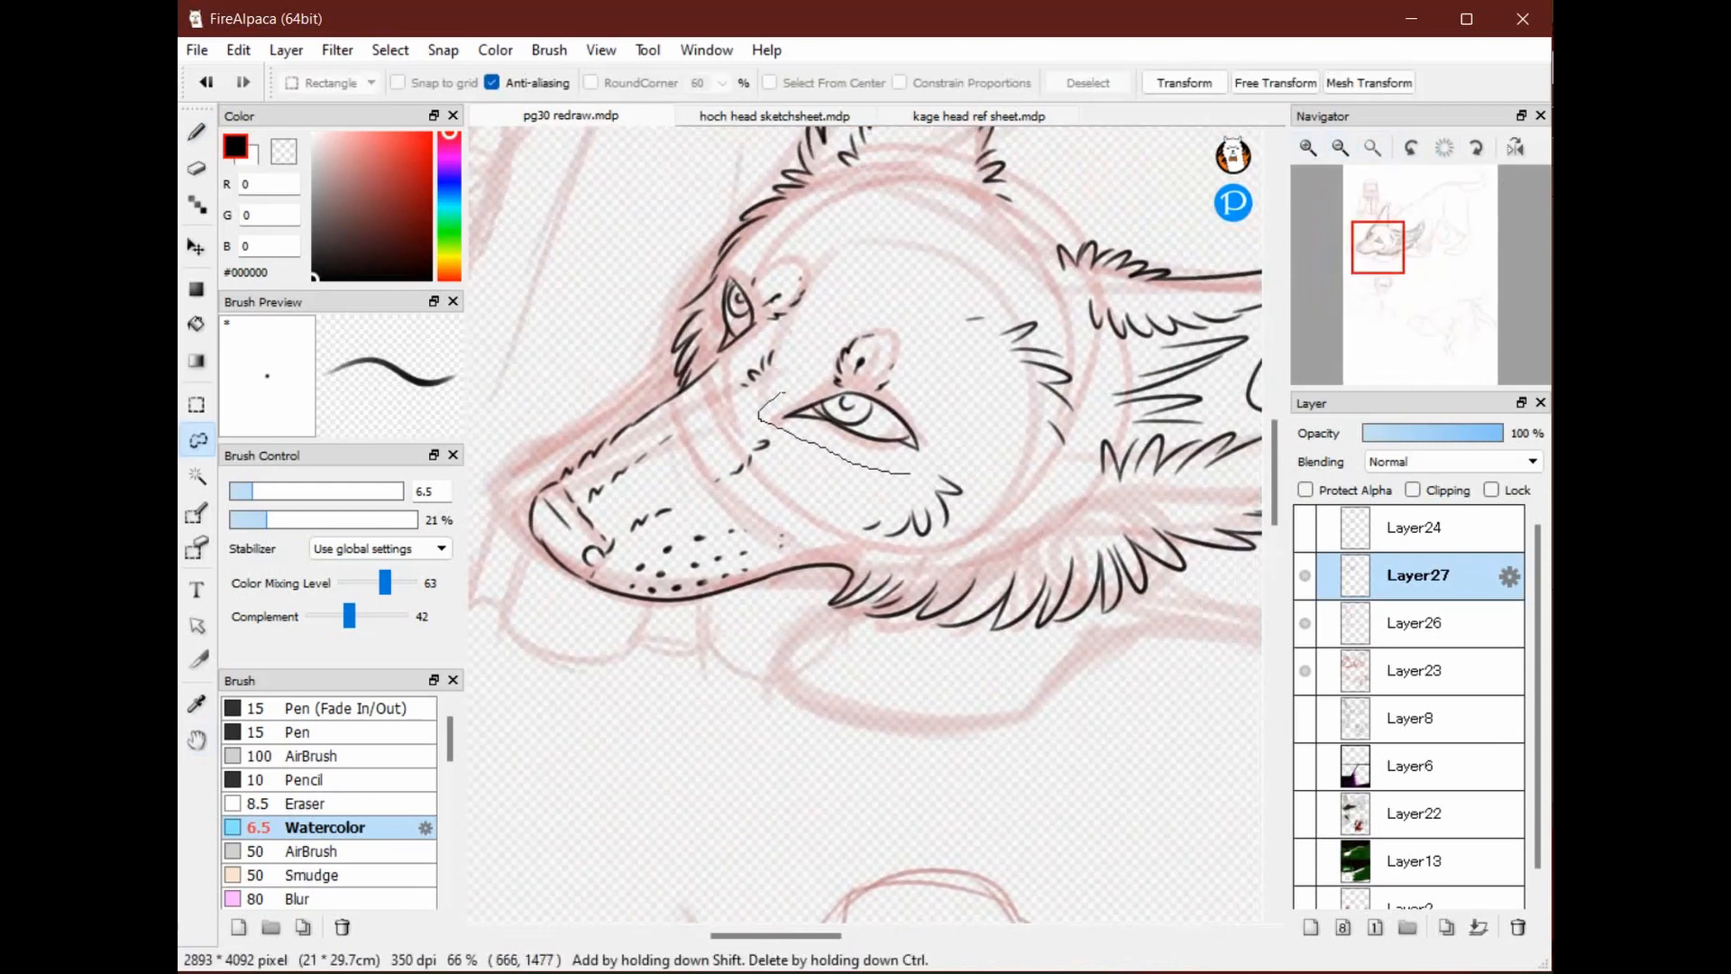
drag(934, 309, 811, 262)
key(ctrl+t)
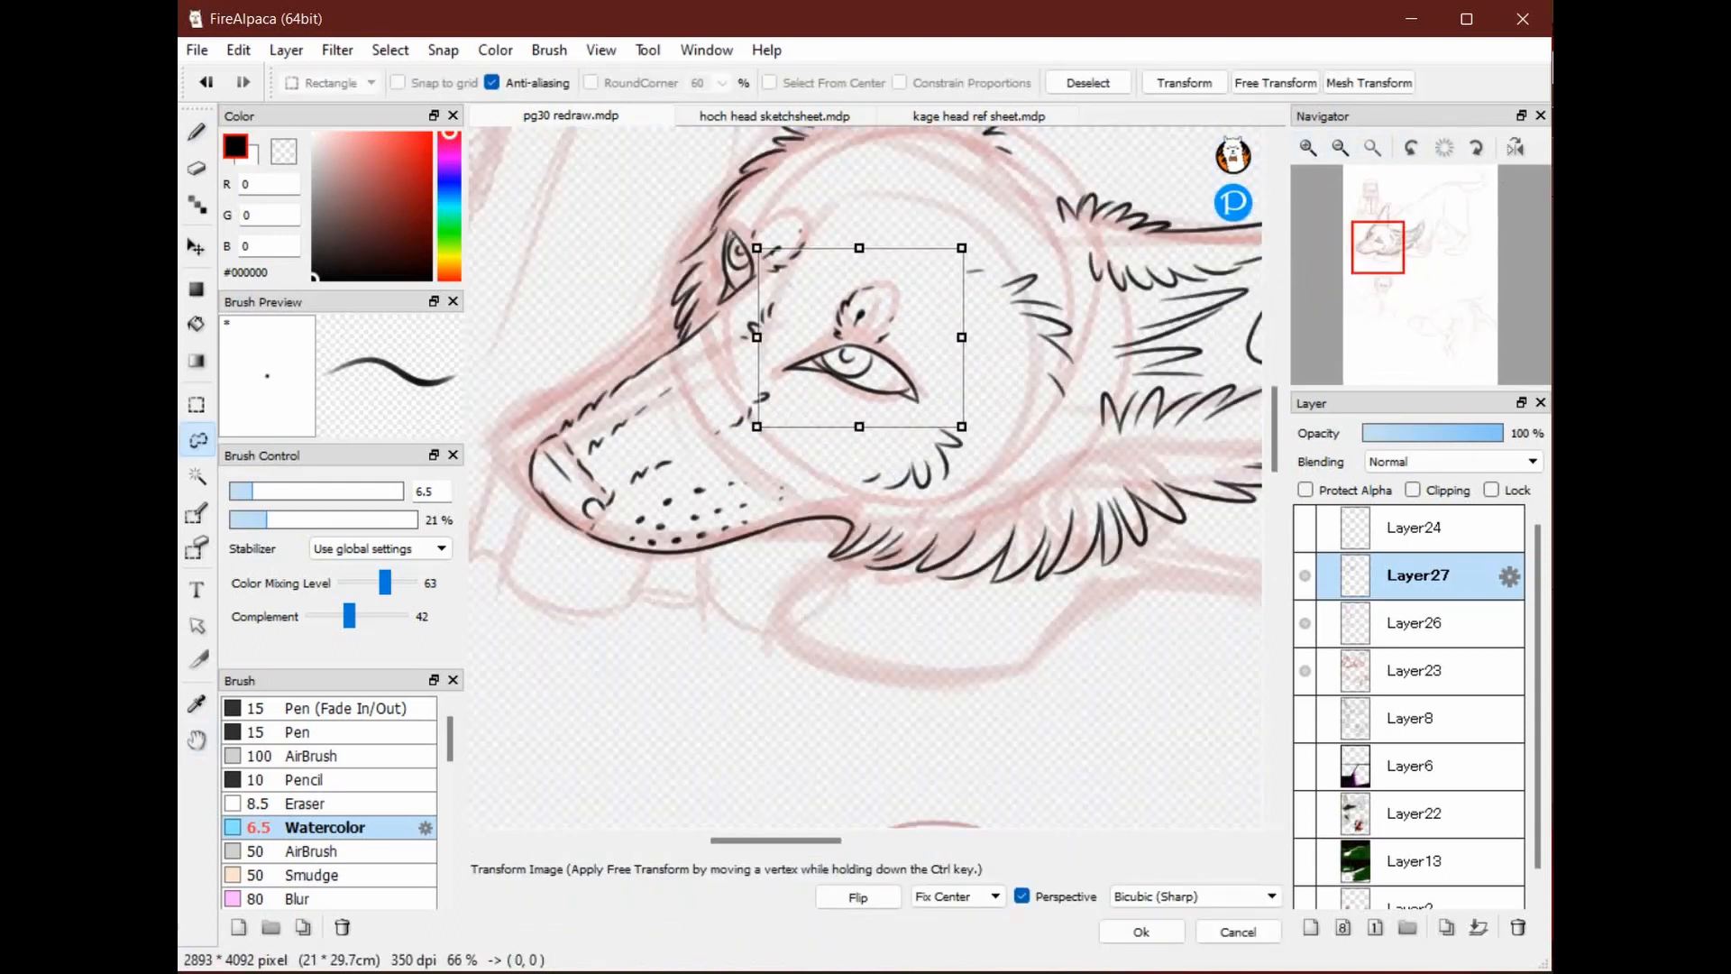
drag(857, 360, 854, 370)
drag(1010, 352, 1011, 345)
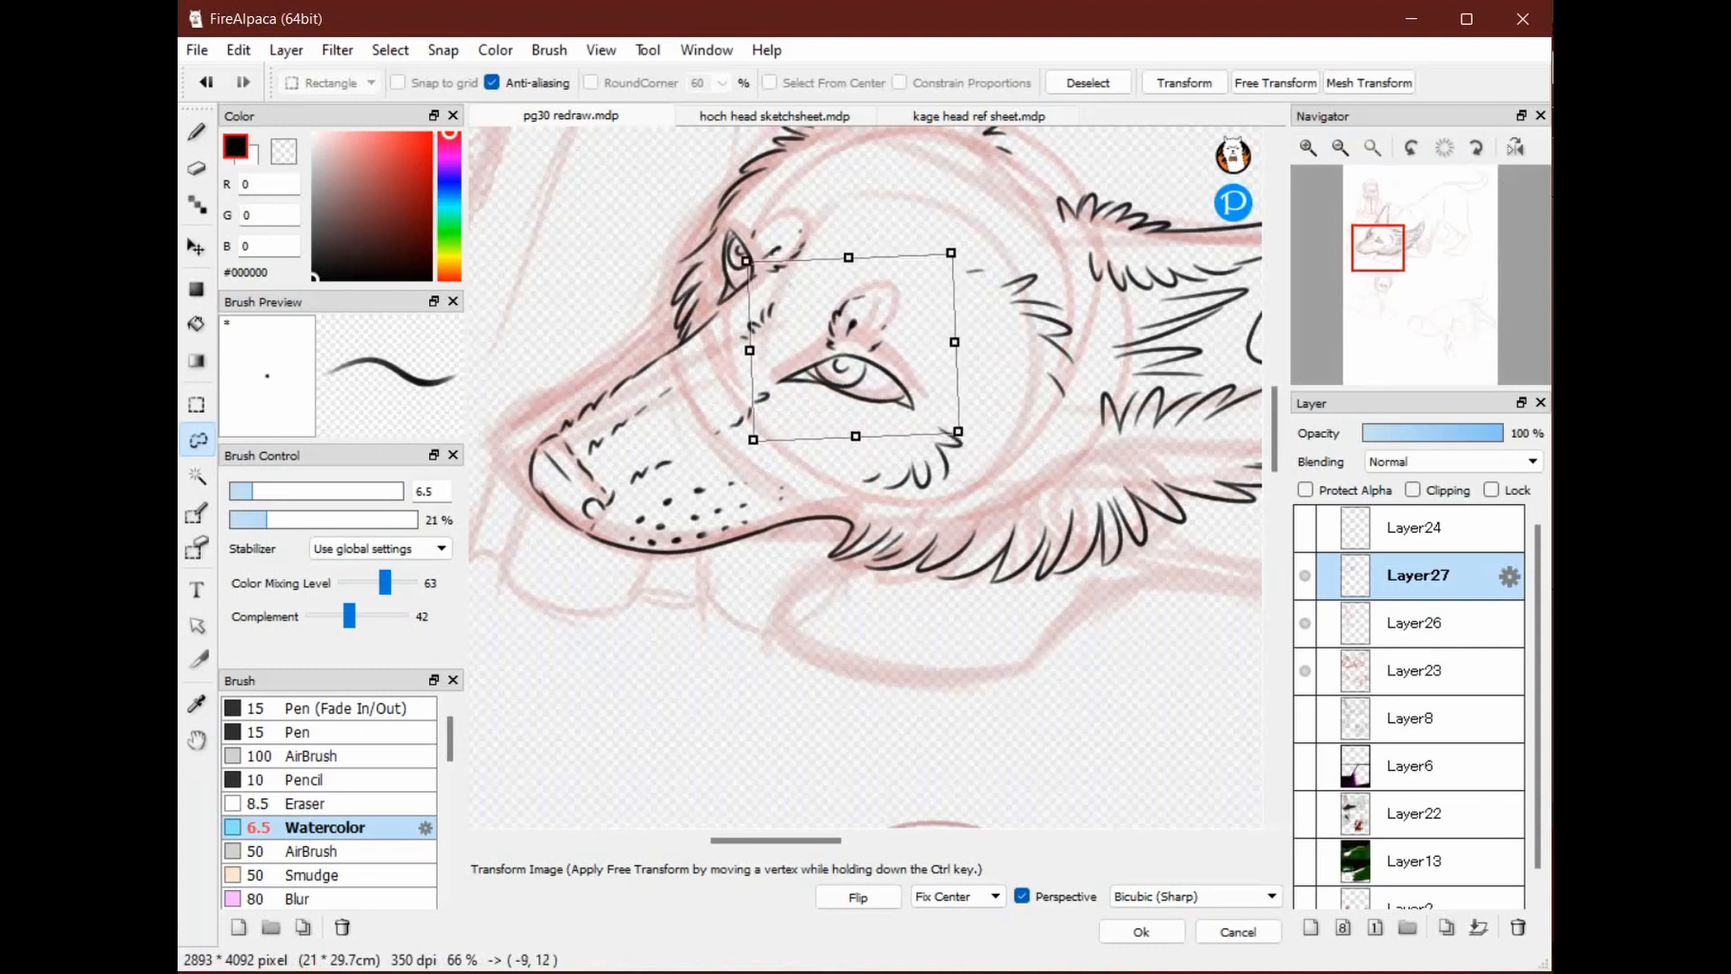
drag(857, 365, 854, 363)
drag(1010, 347, 1010, 340)
drag(853, 364, 848, 360)
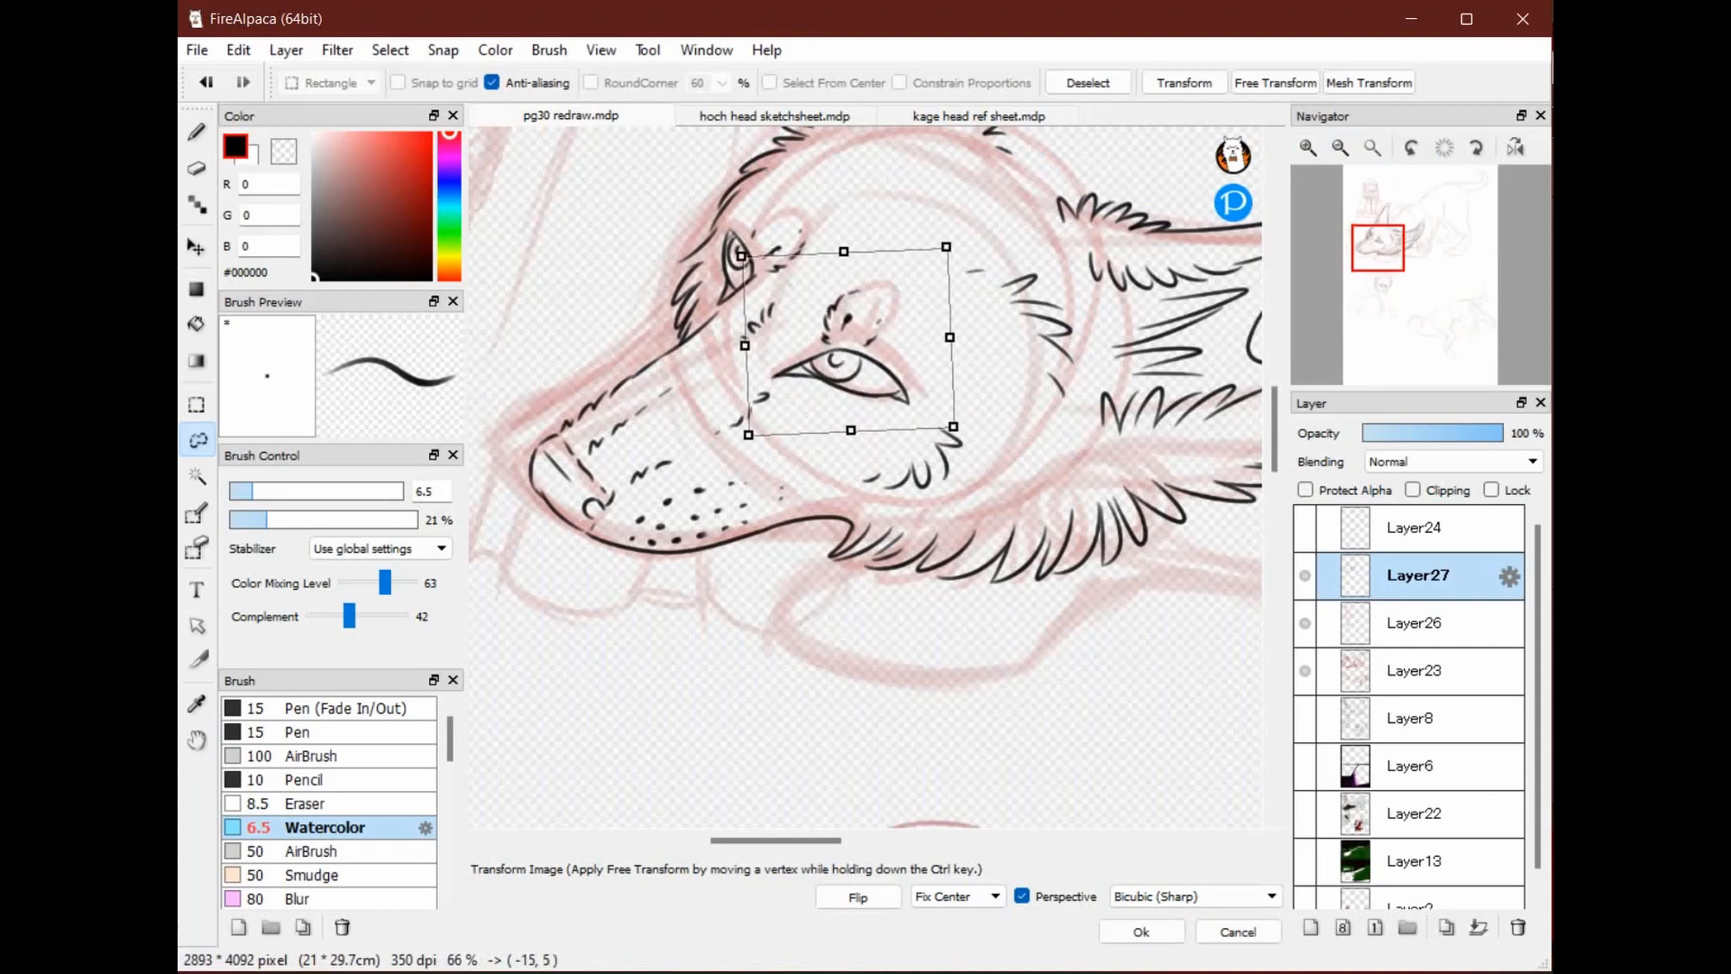
drag(1010, 343, 1009, 336)
drag(849, 360, 843, 355)
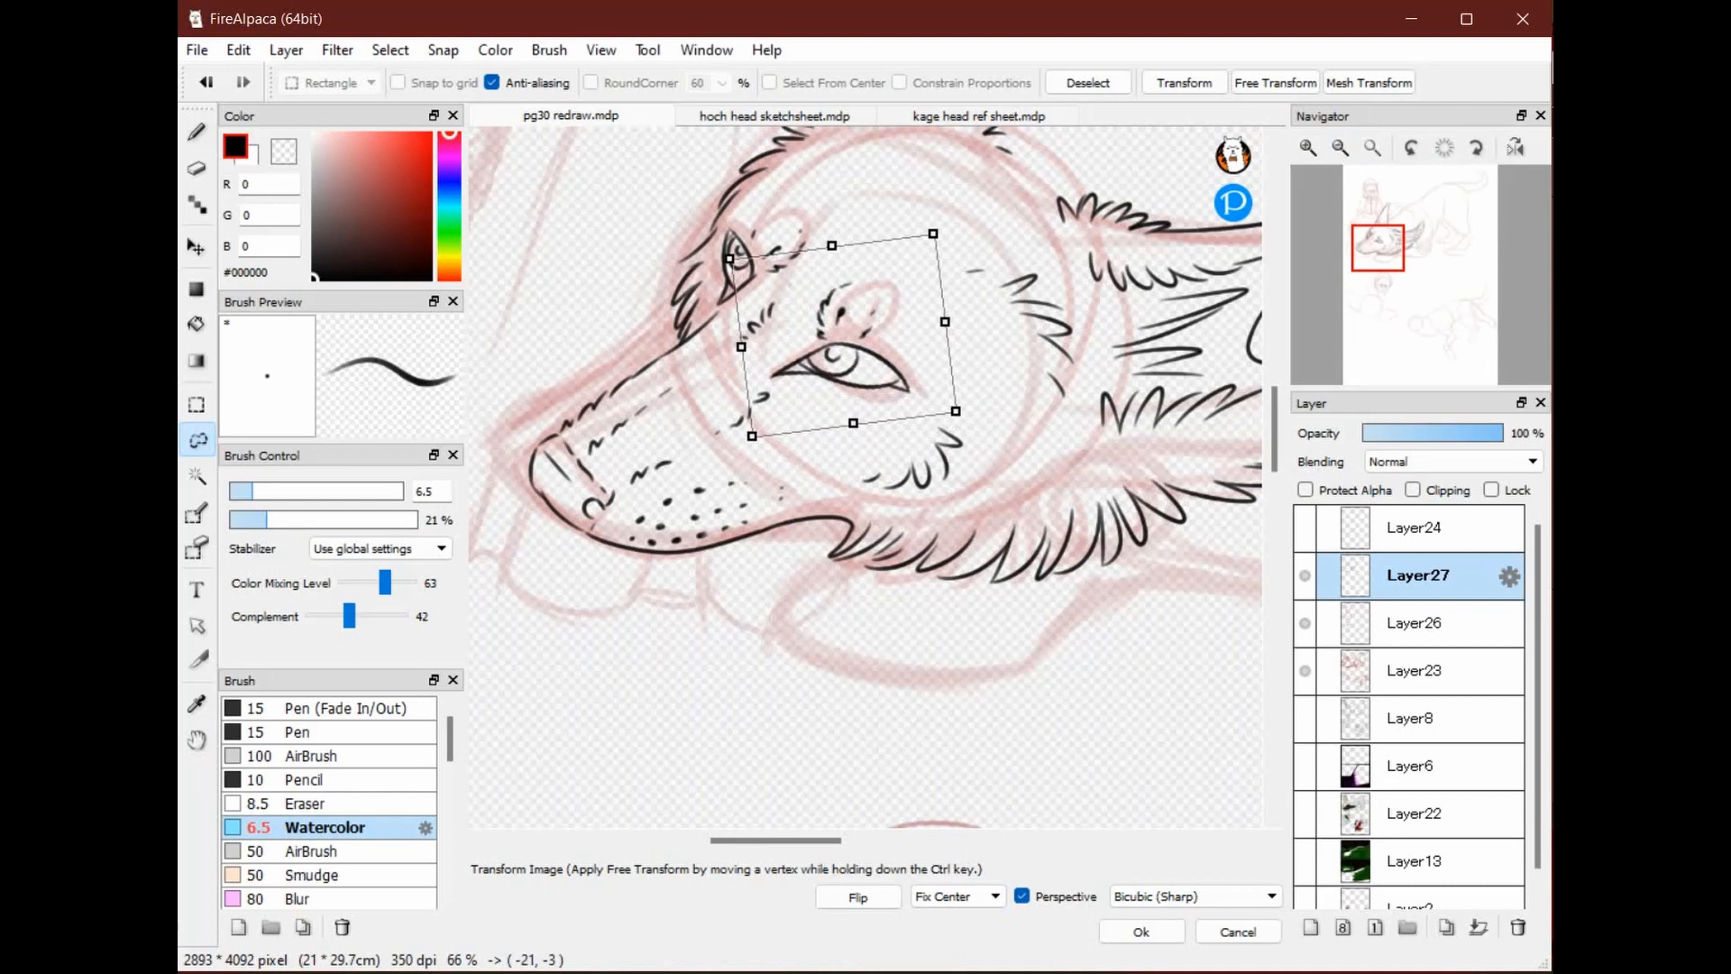
drag(1009, 335, 1008, 356)
key(Return)
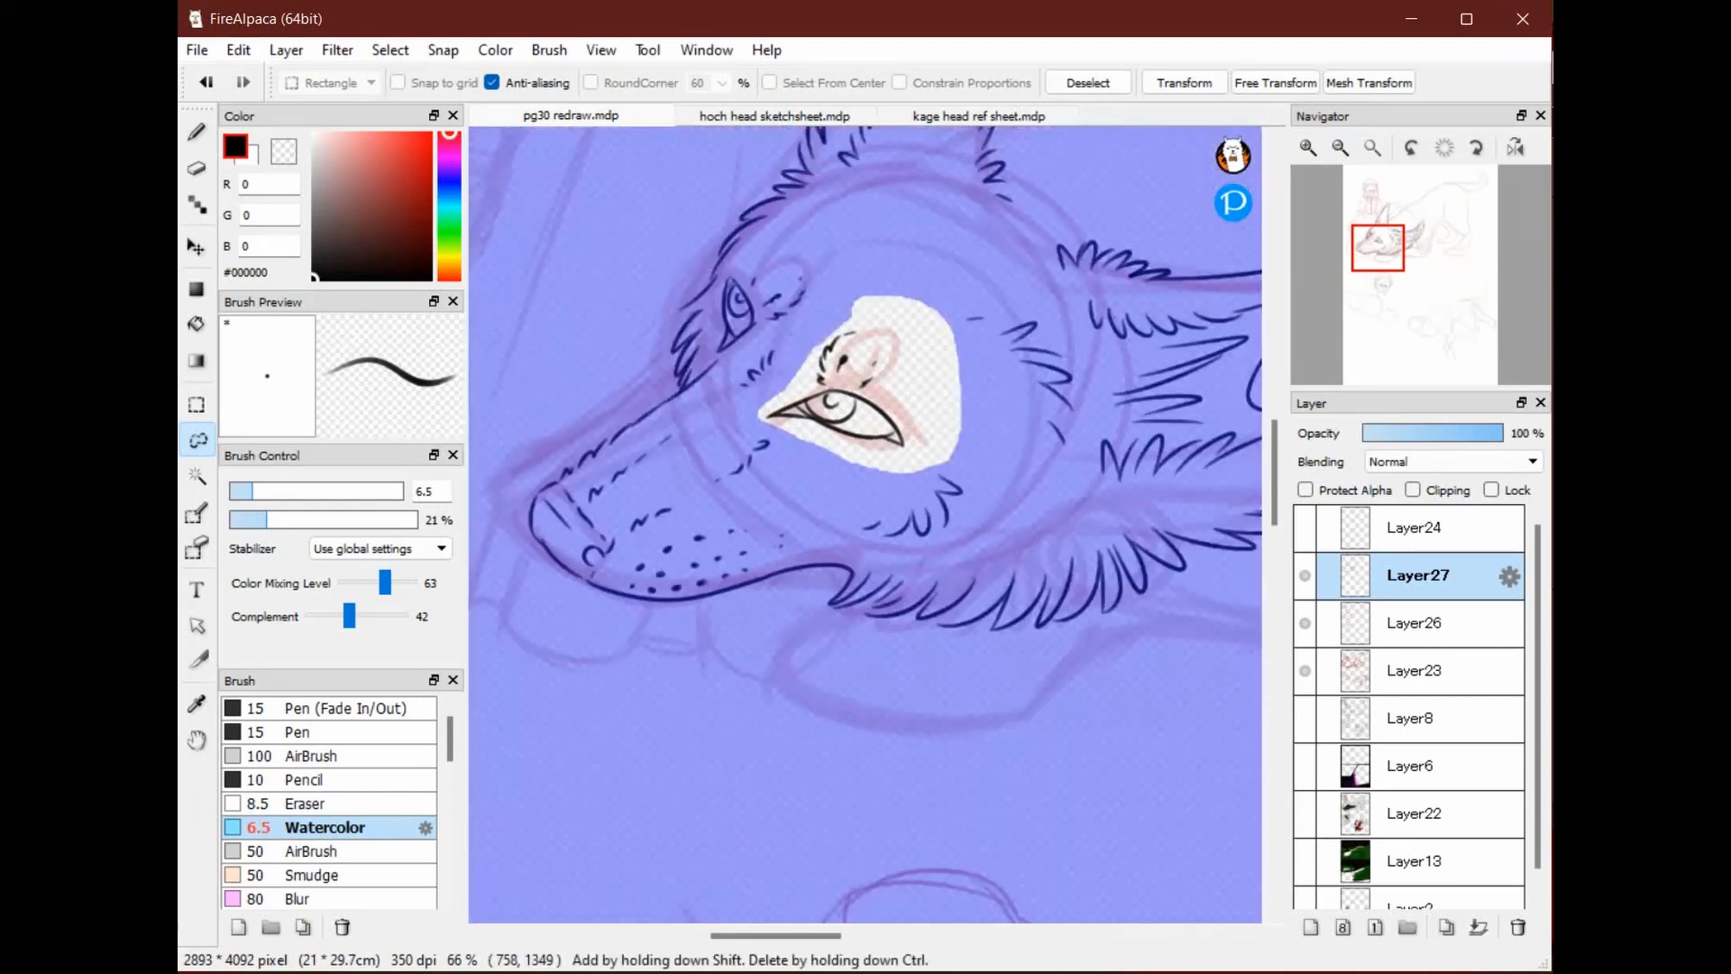
key(ctrl+d)
Erase the near eye's inner corner with the size 35 soft eraser and re-ink it to a clean point with the Watercolor brush
click(197, 740)
drag(742, 362, 879, 357)
click(1308, 148)
click(1307, 148)
click(196, 168)
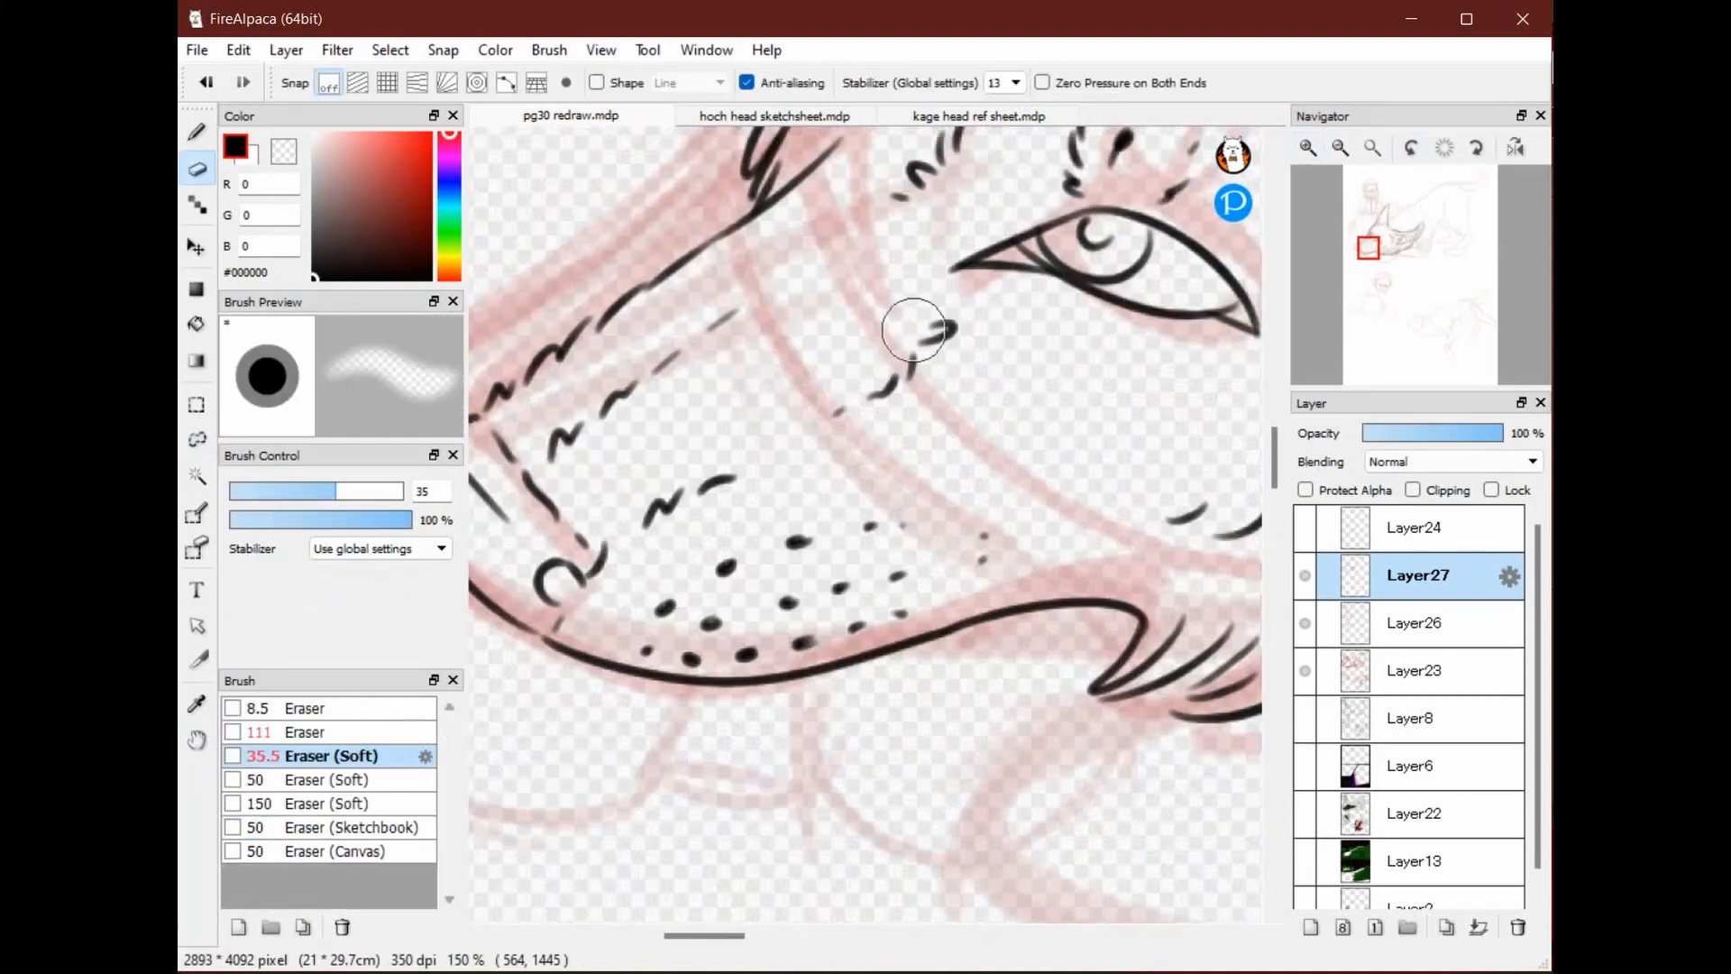
drag(985, 219, 953, 254)
key(space)
drag(911, 333, 685, 515)
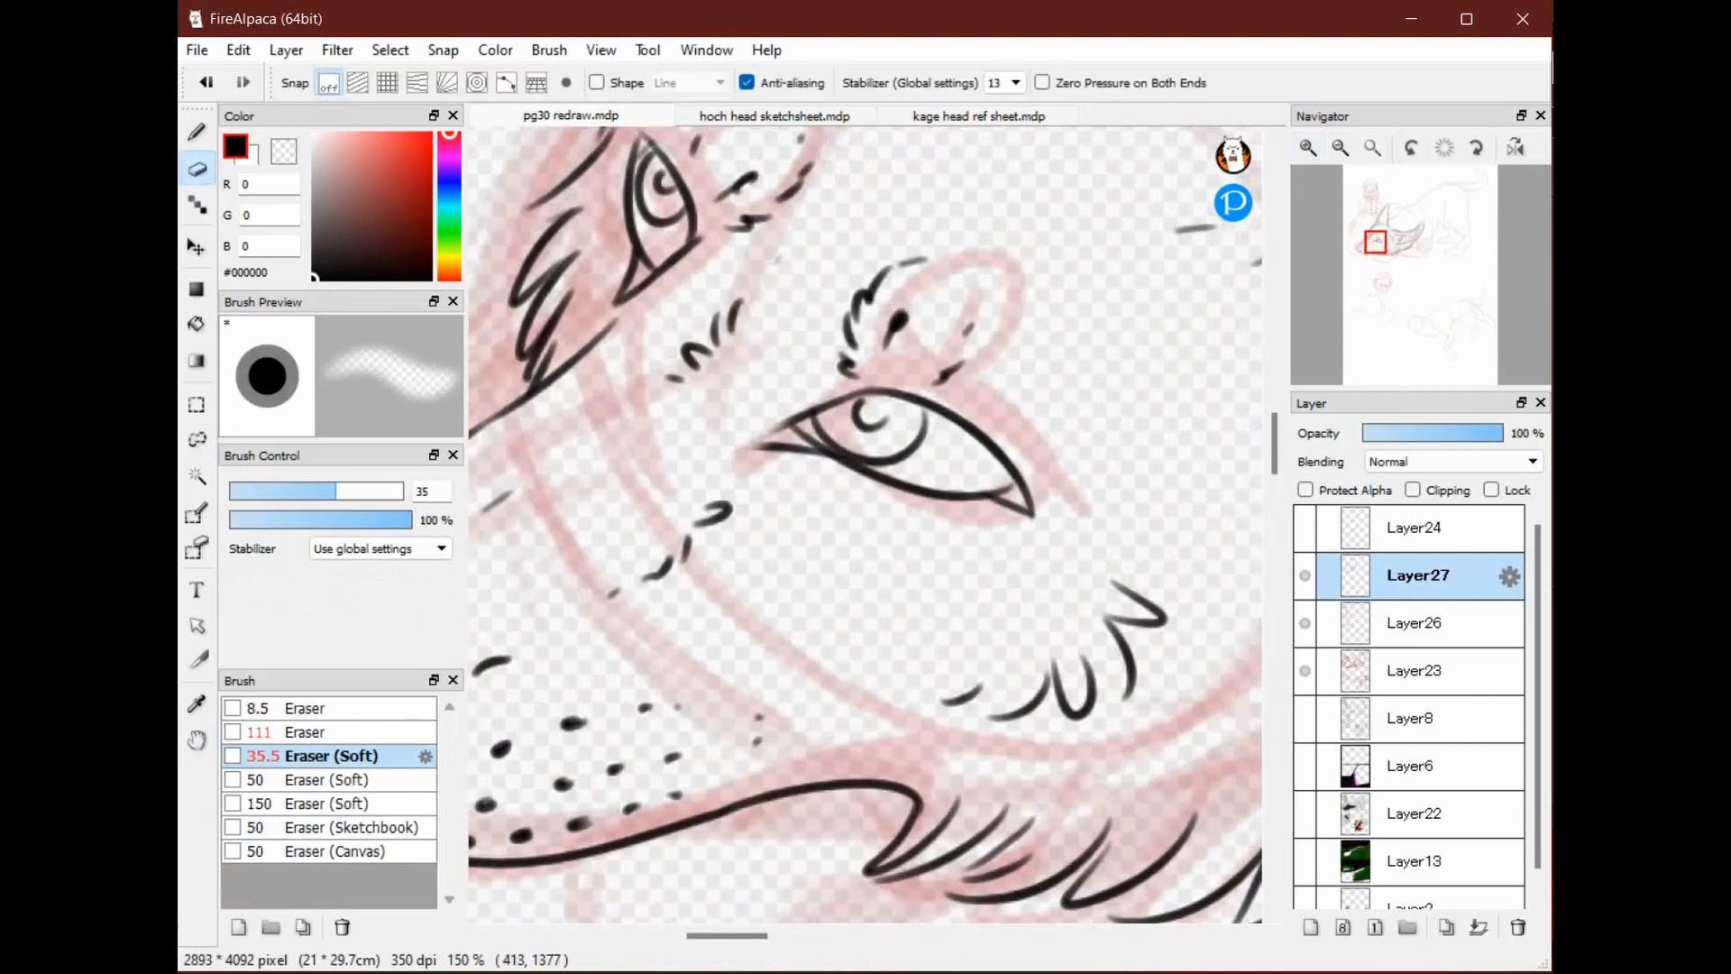
key(b)
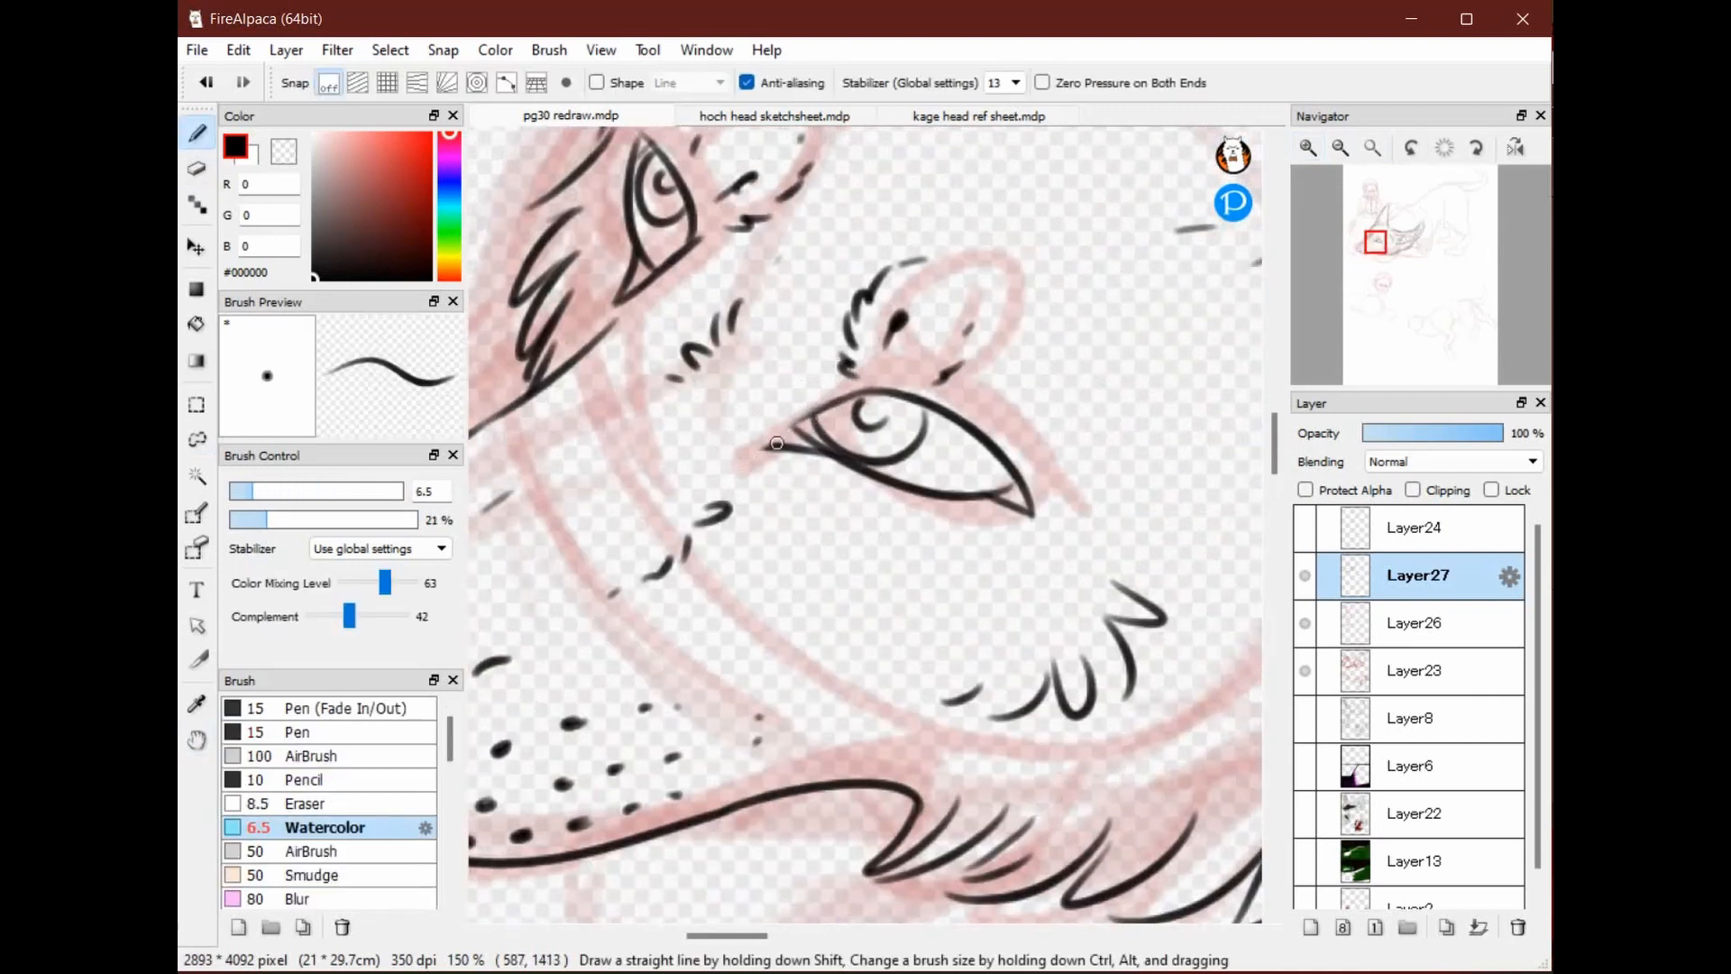
click(895, 322)
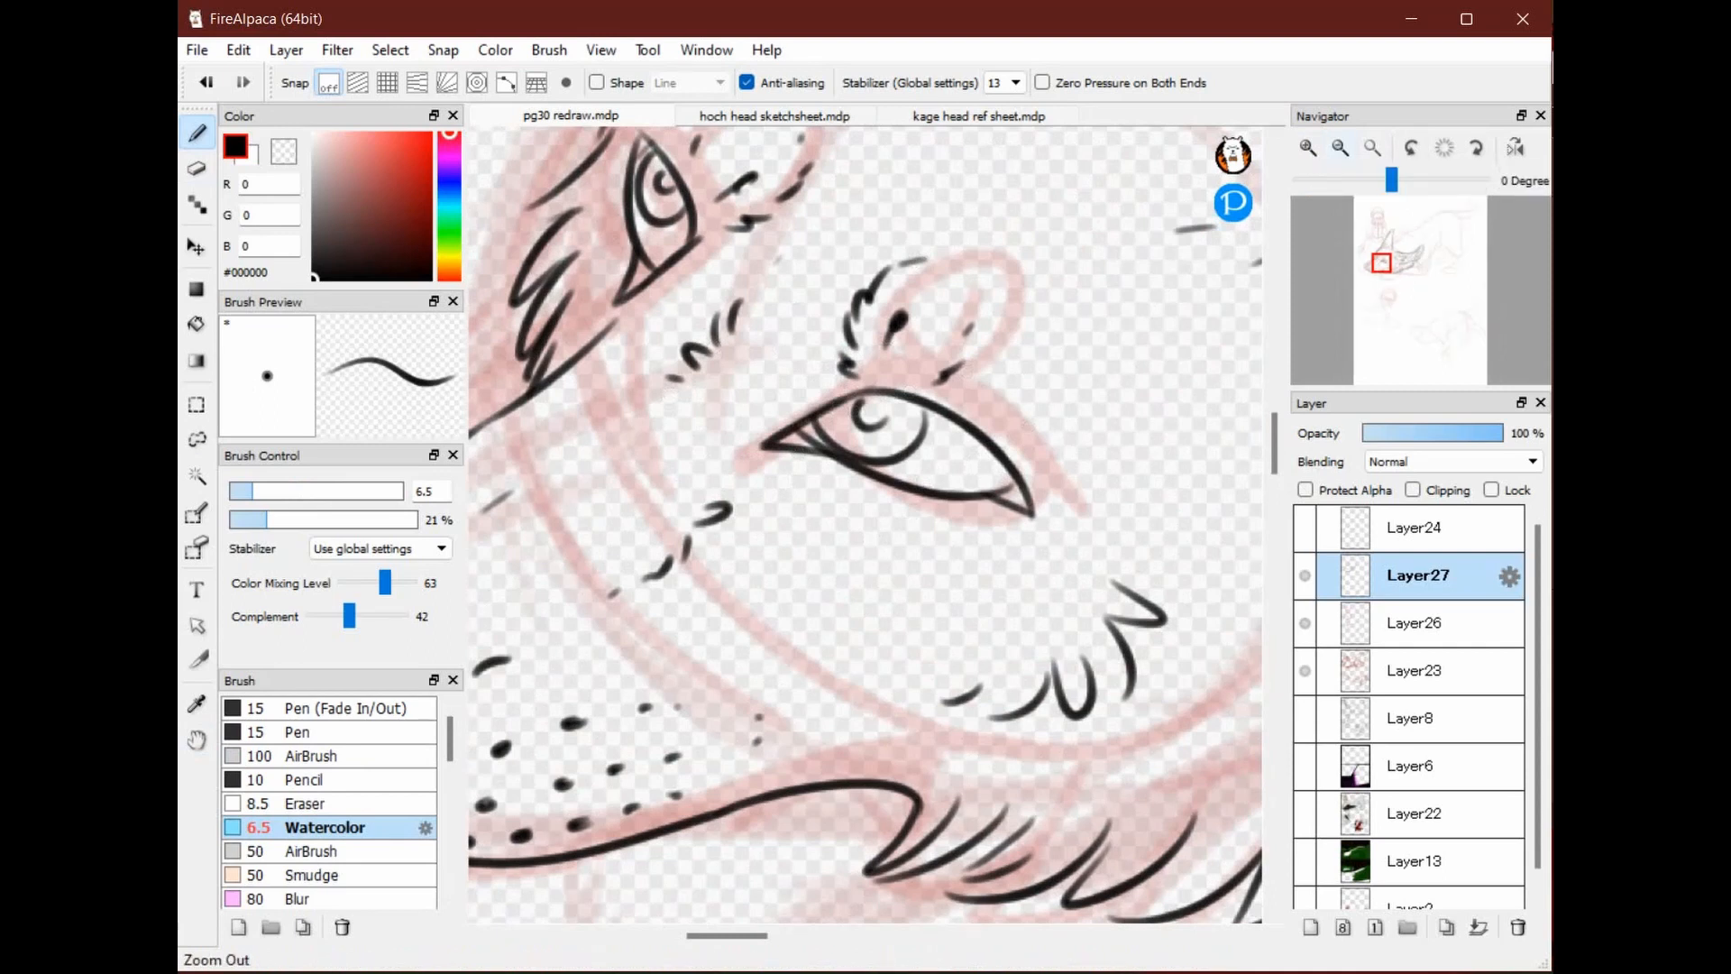
Check the inked wolf head's proportions at full view, with the canvas rotated and mirrored
click(1341, 147)
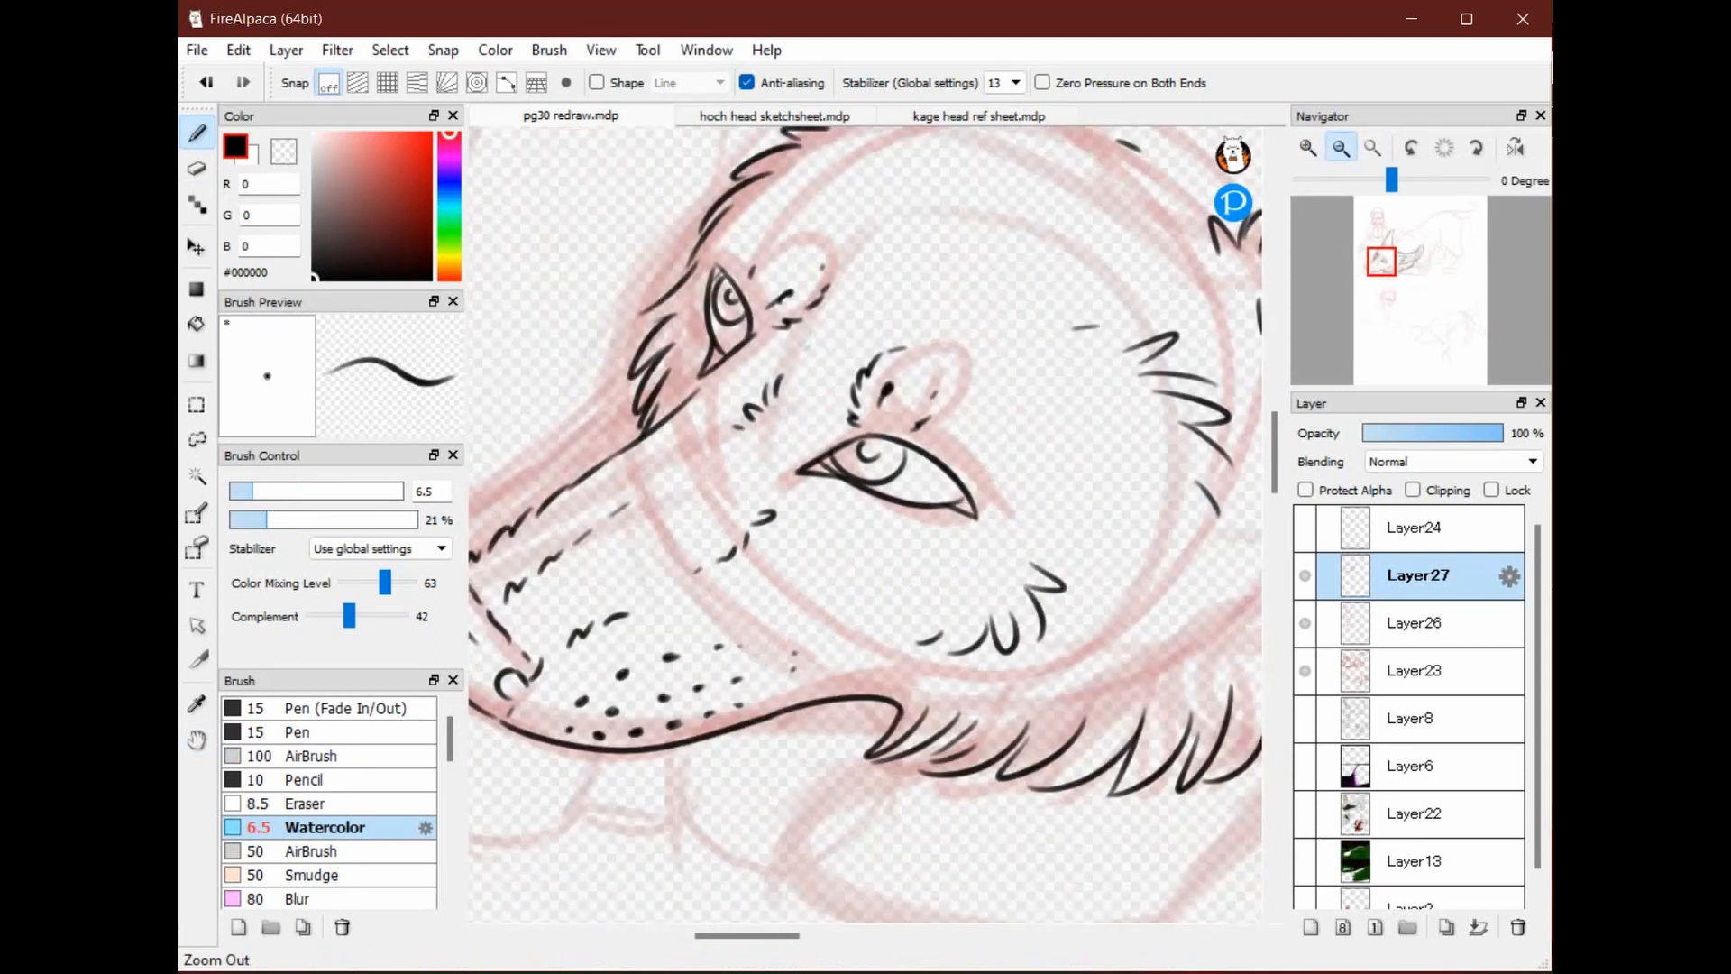
click(1341, 147)
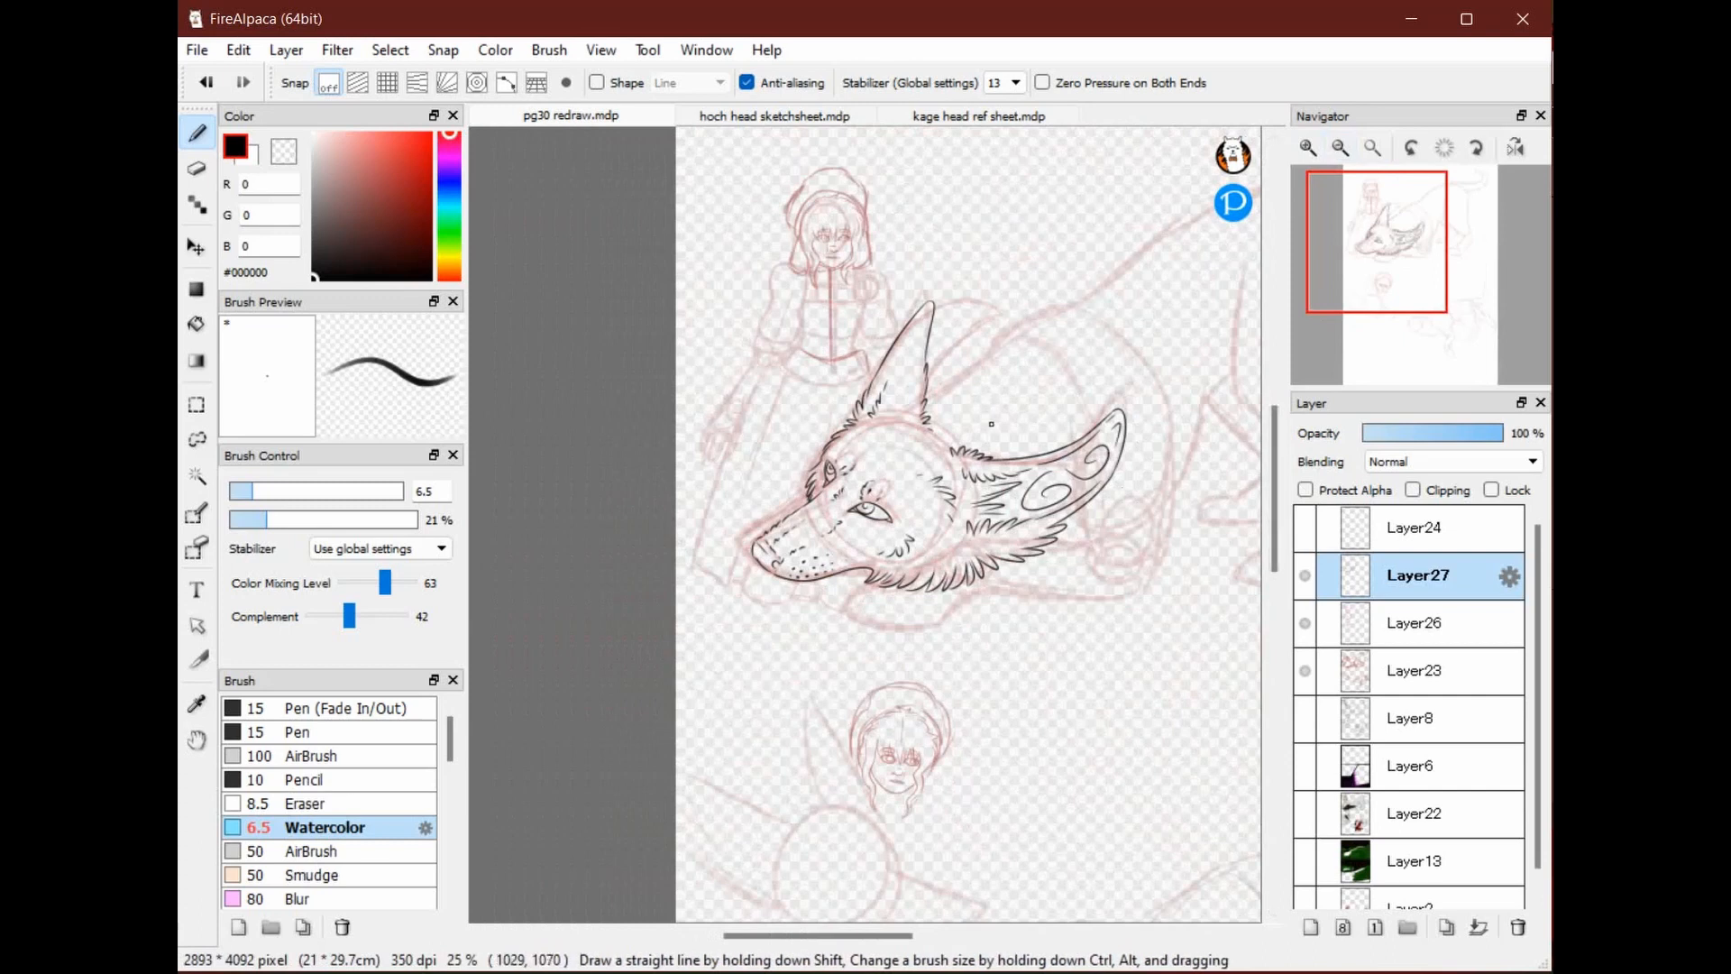
key(space)
drag(961, 563, 947, 561)
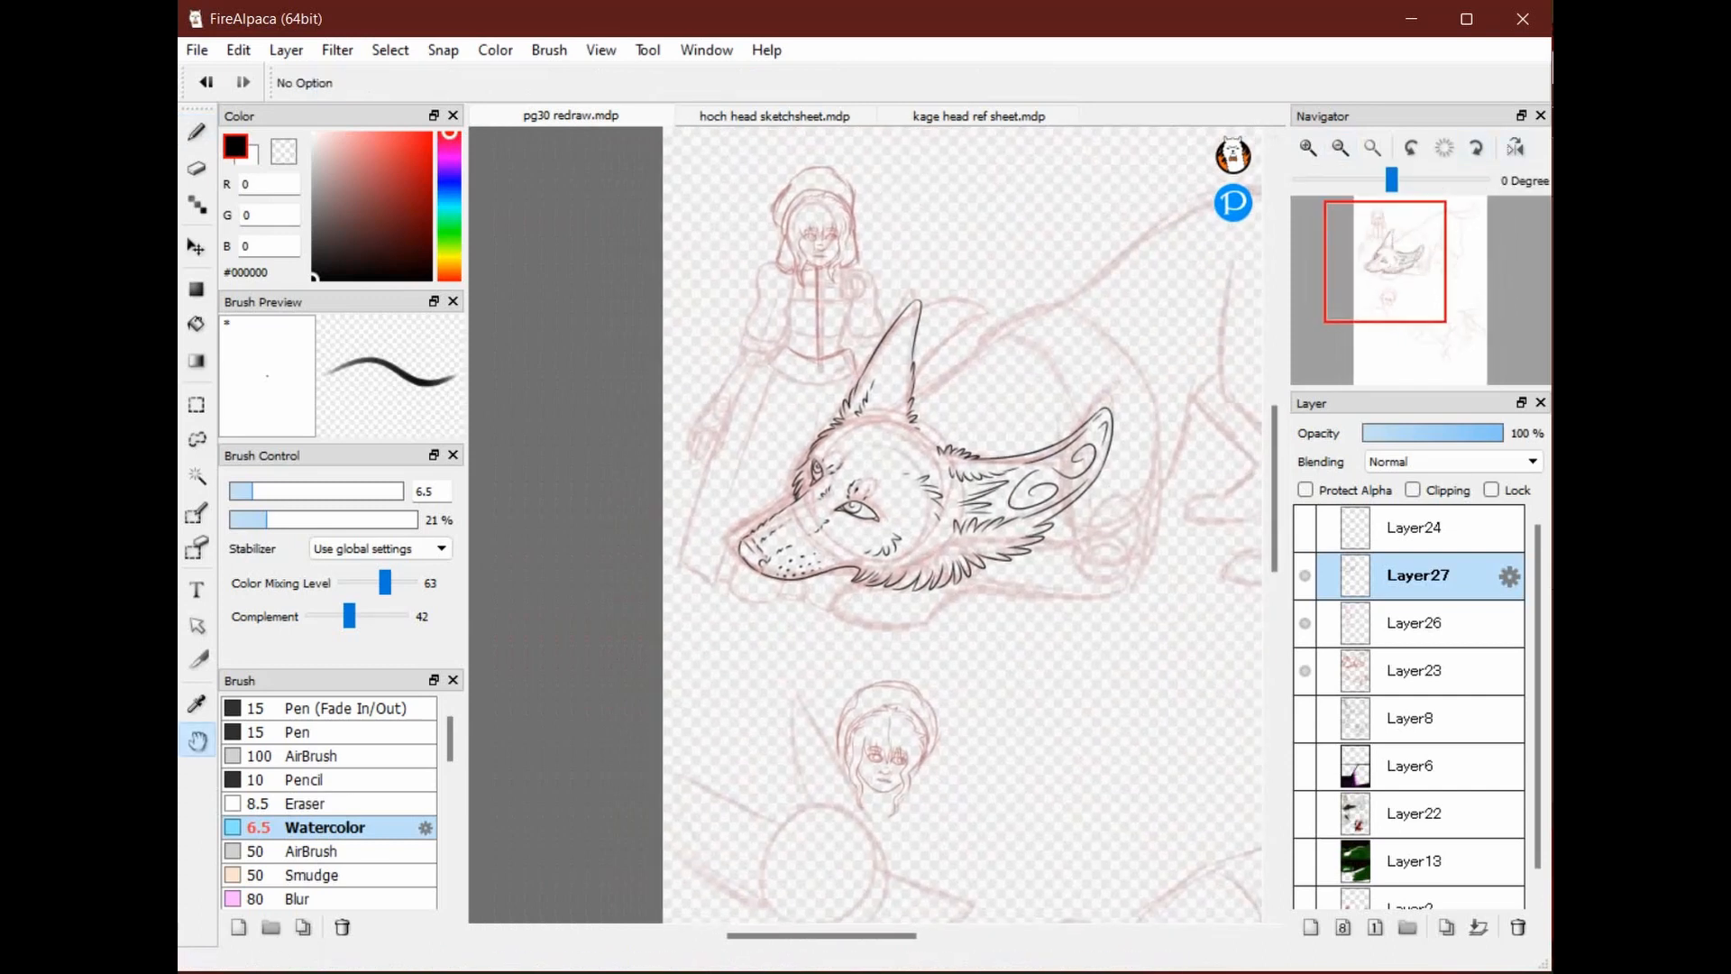
drag(1391, 180, 1362, 180)
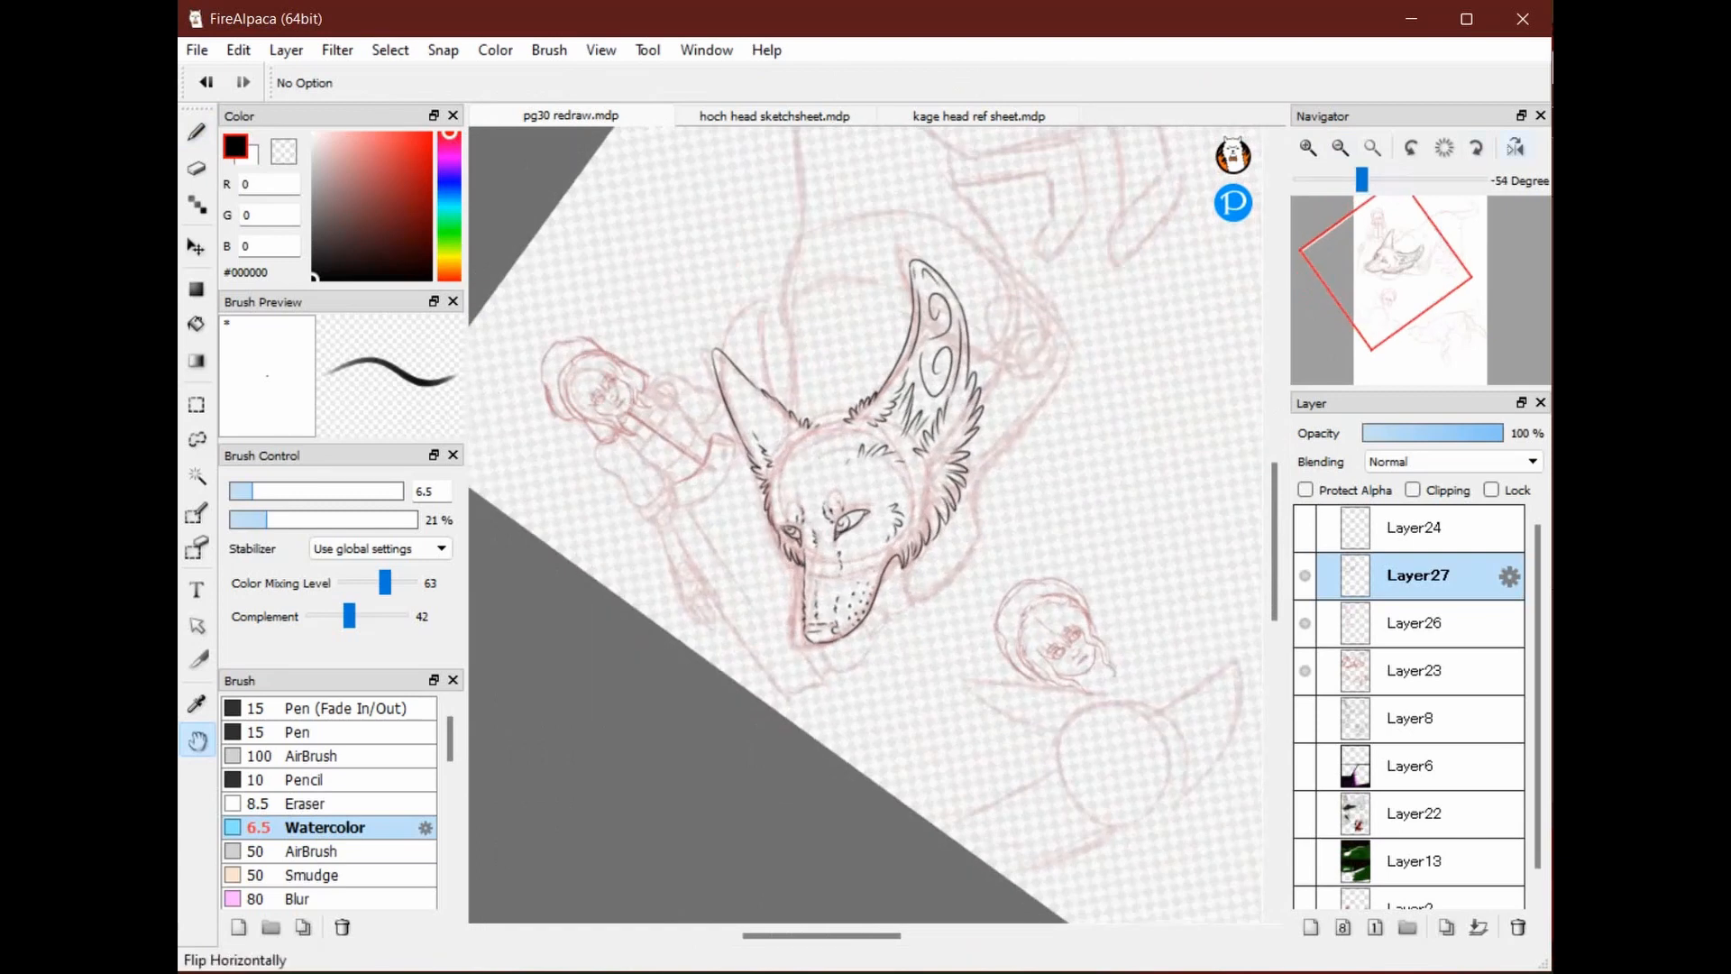
click(1516, 146)
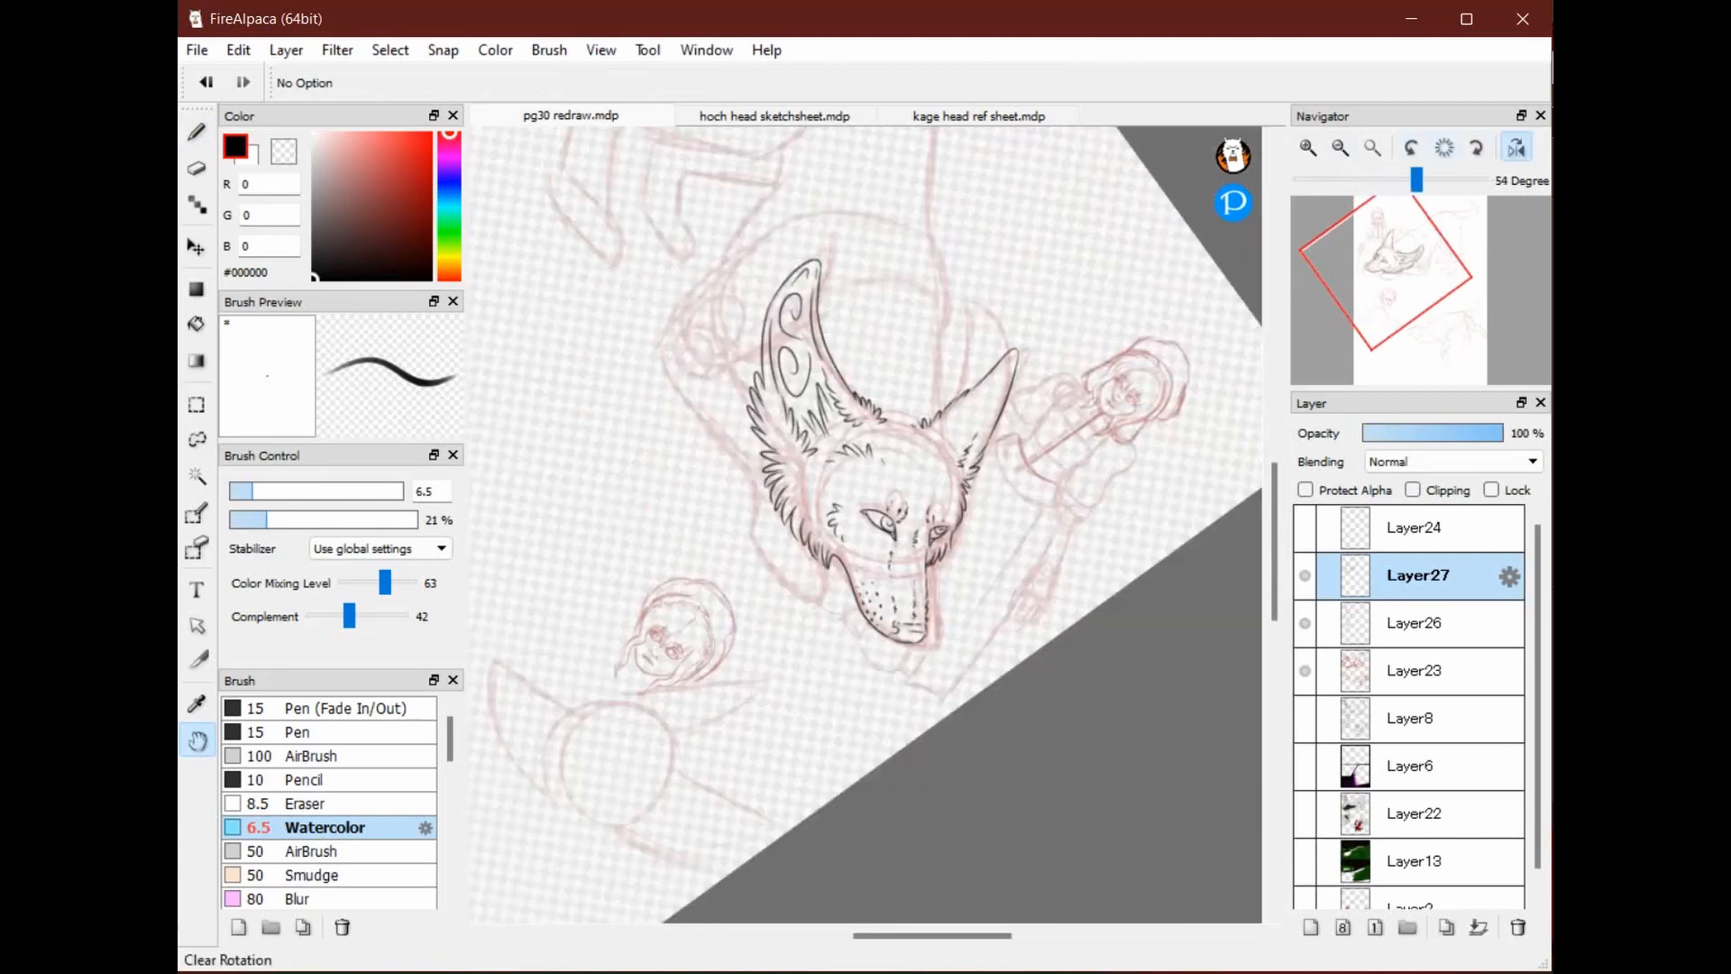
click(1516, 147)
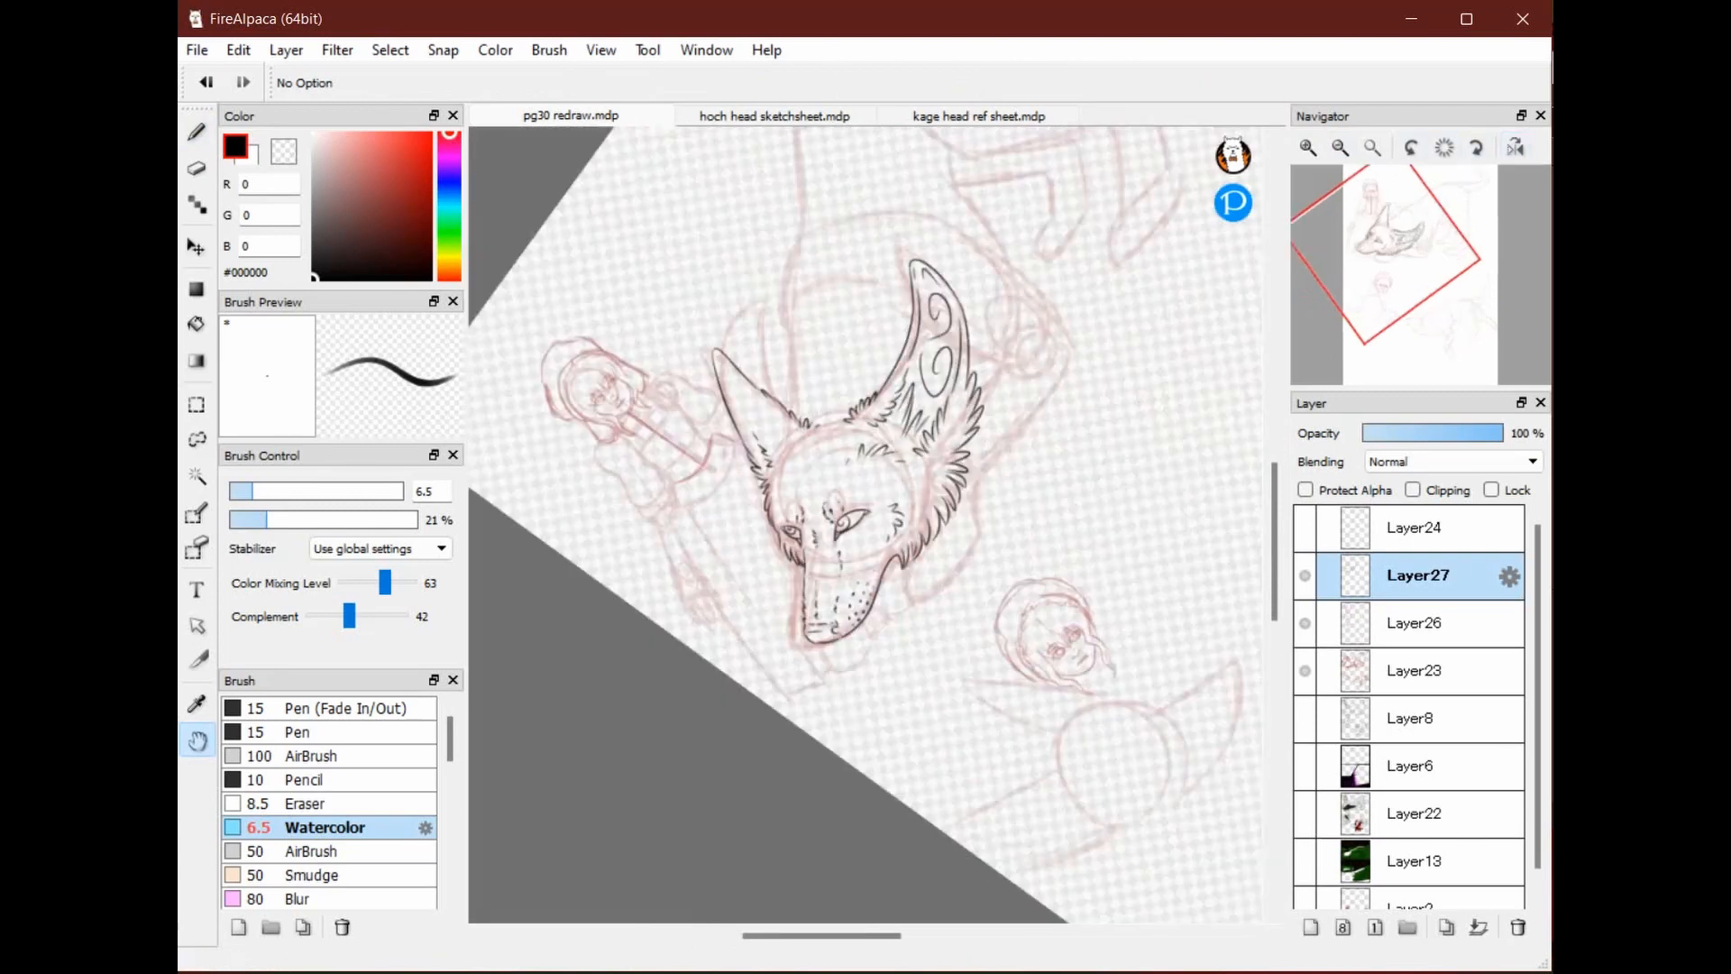
click(1445, 147)
Inspect the jaw fur and the red sketch lines beneath it up close
drag(1383, 243, 1396, 239)
click(1309, 147)
click(1309, 147)
click(1308, 147)
click(1309, 147)
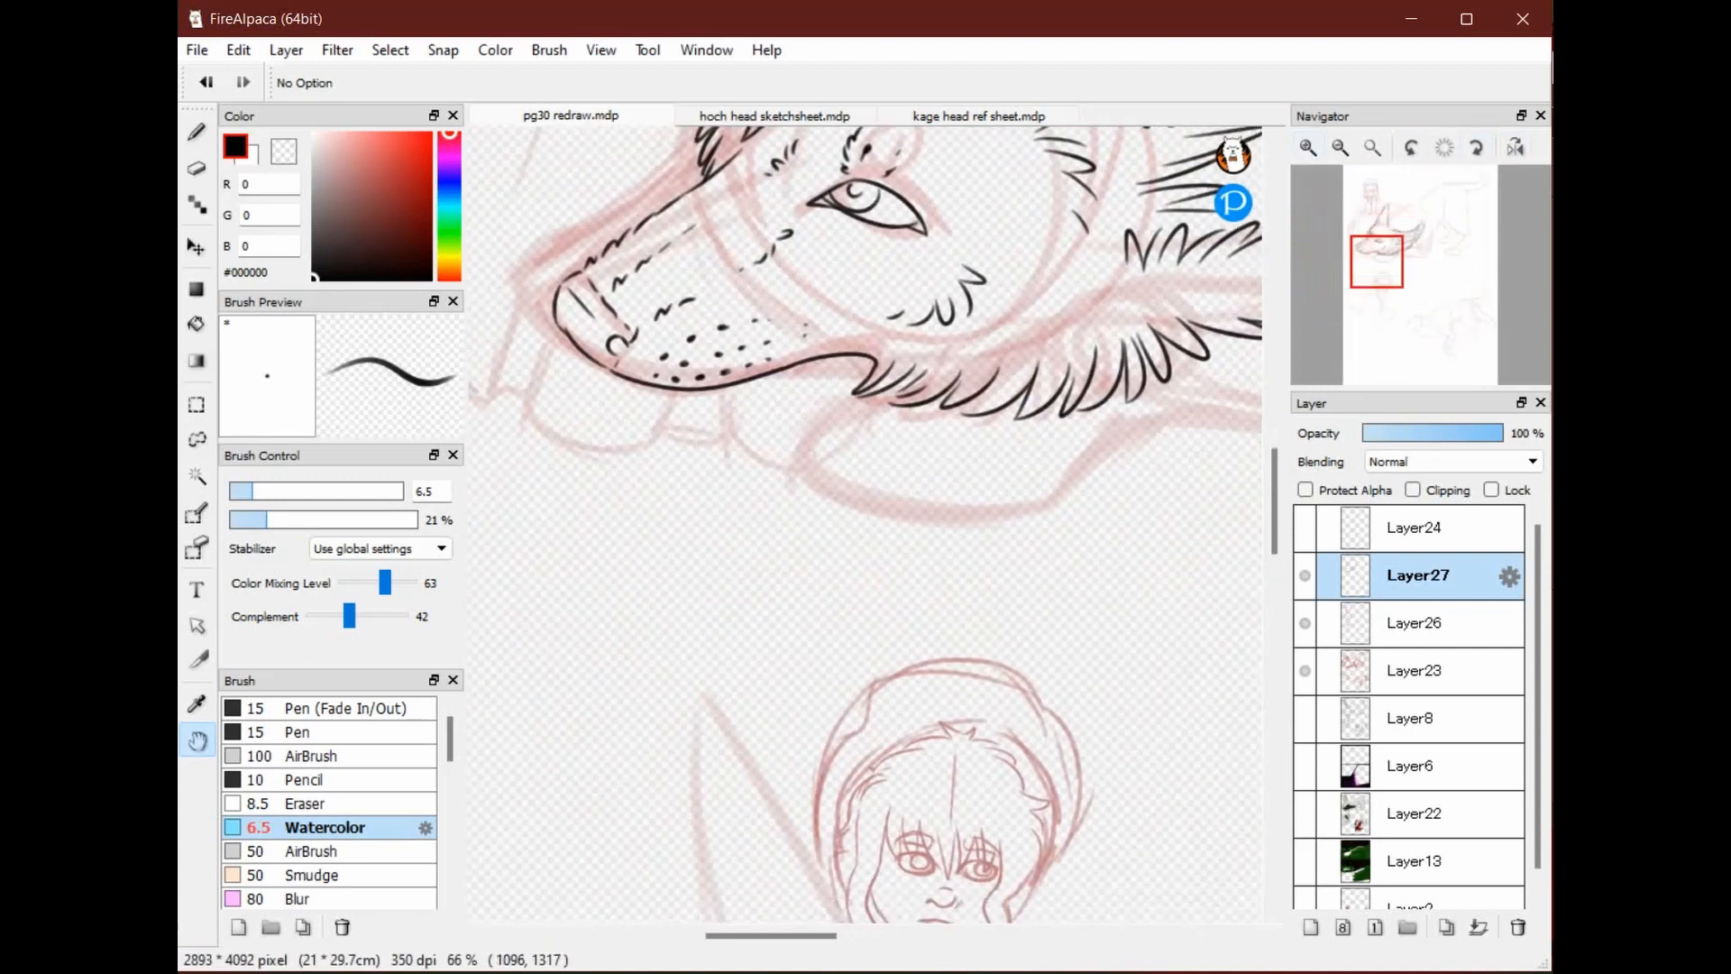
click(1308, 147)
click(1308, 147)
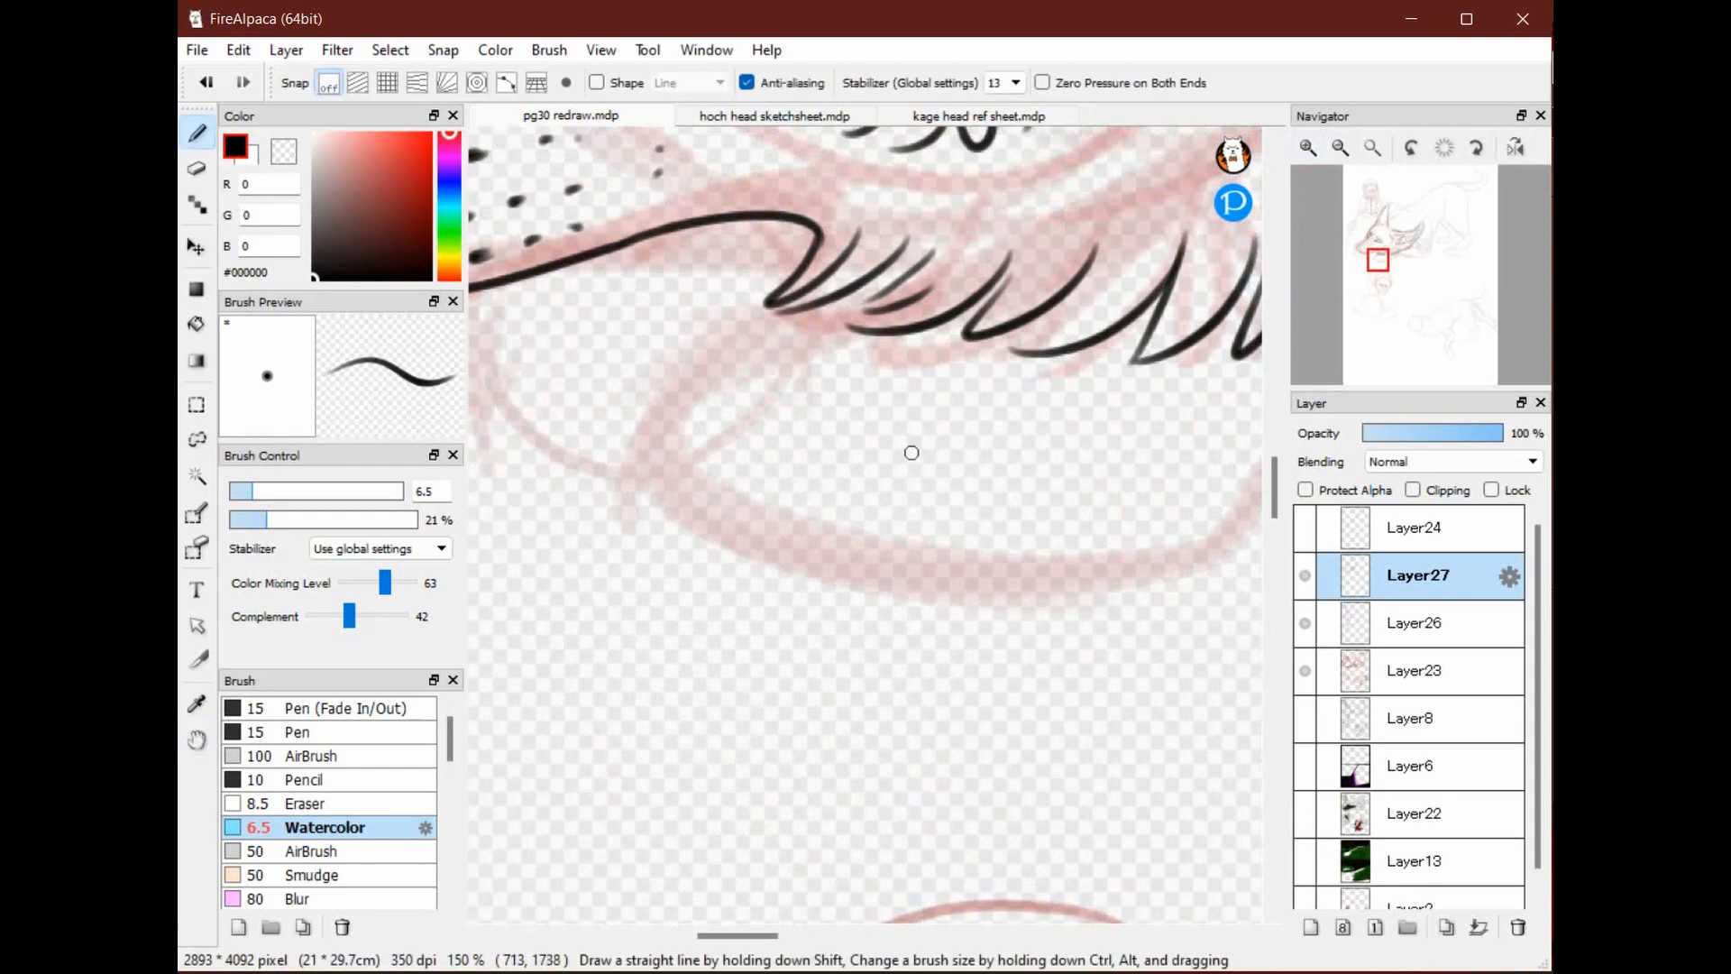
key(space)
drag(1003, 420, 850, 660)
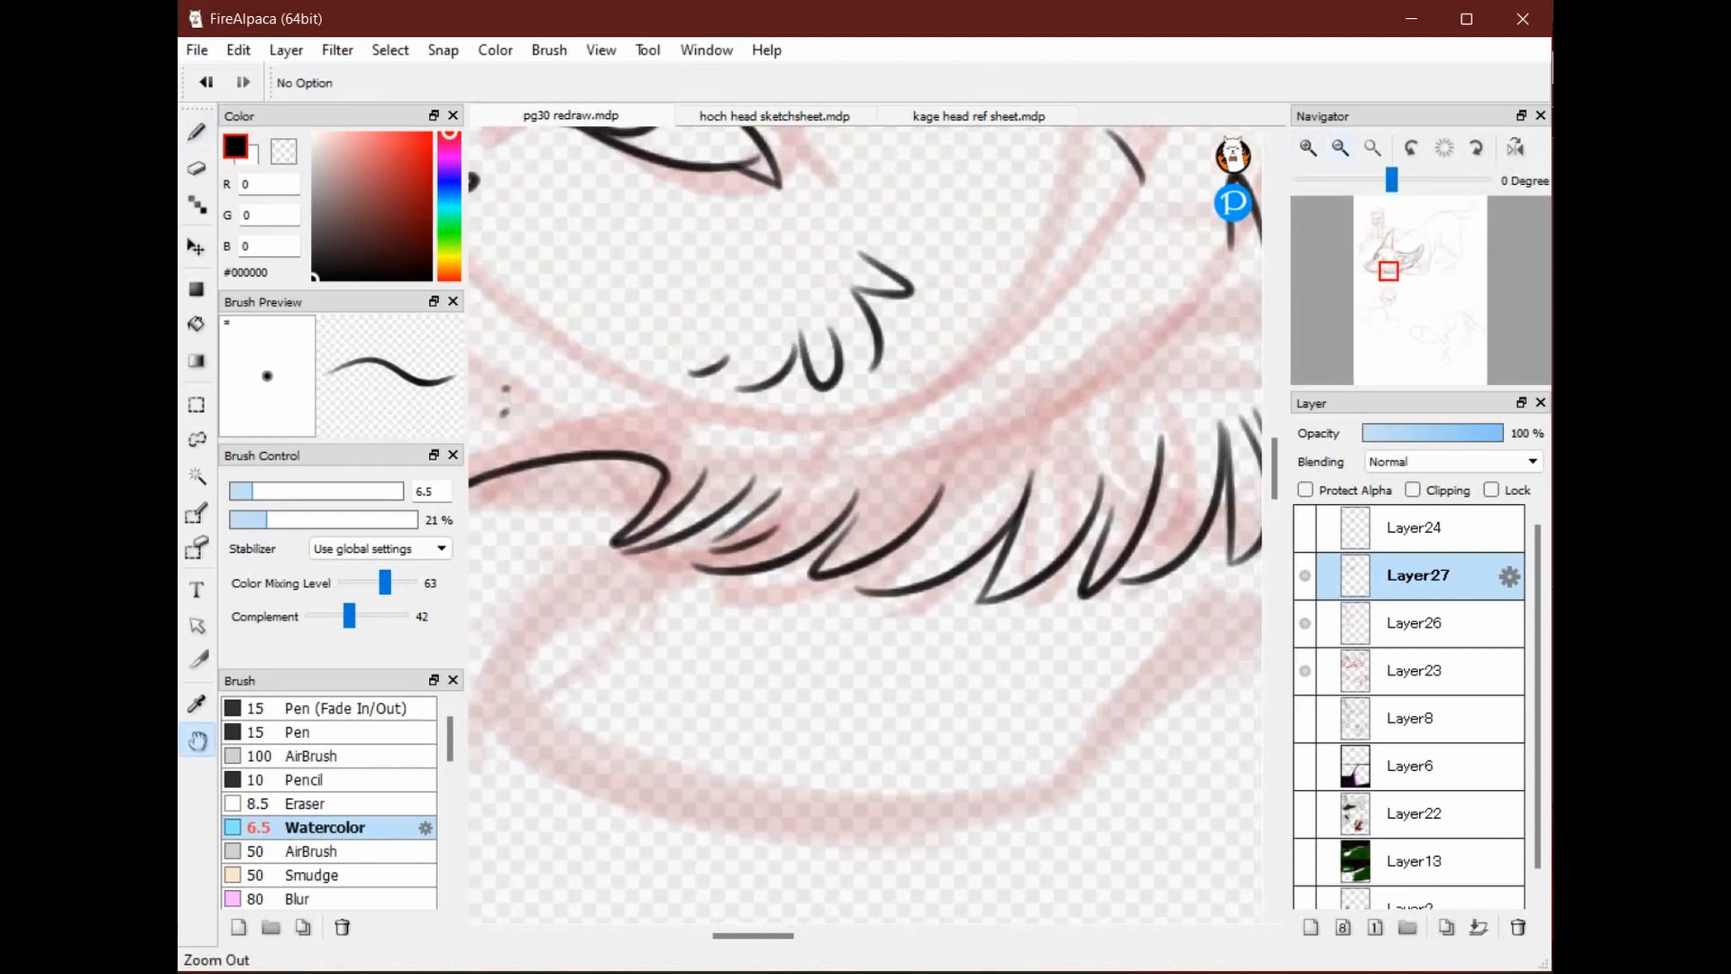
Ink the first rounded toes and the sole line of the wolf's front paw beneath the jaw fur with the size 6.5 Watercolor brush
click(1340, 147)
mouse_move(823, 570)
mouse_down()
mouse_move(916, 446)
mouse_move(945, 317)
mouse_move(945, 403)
mouse_move(982, 385)
mouse_up()
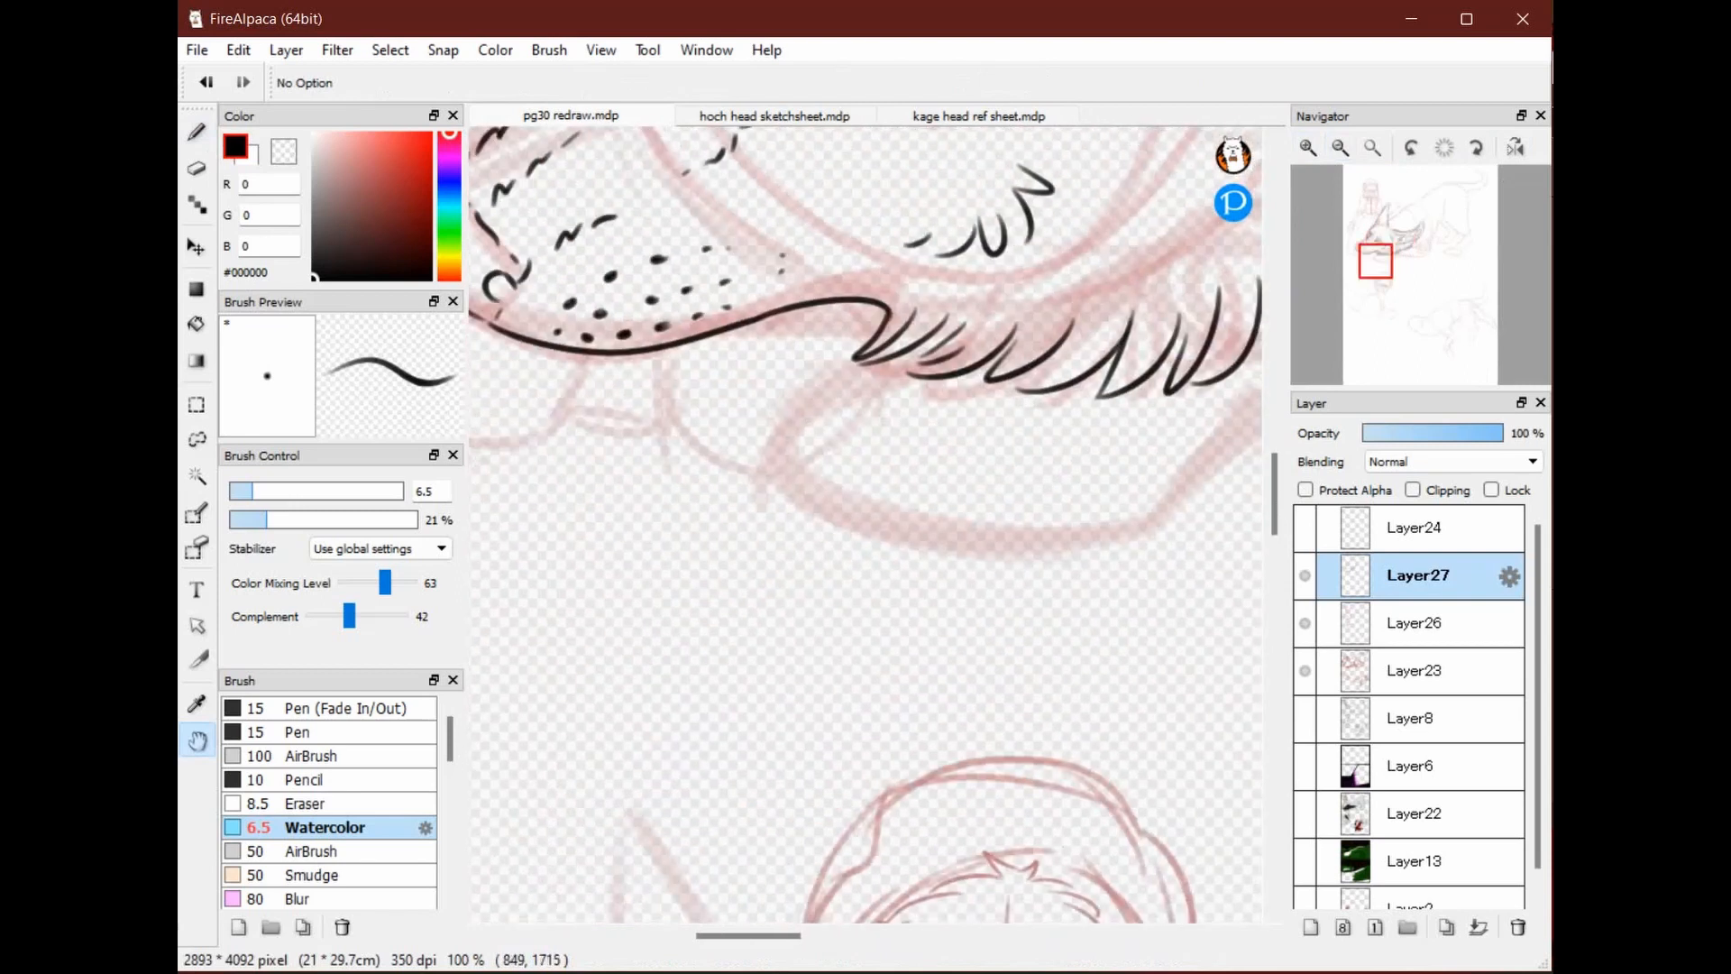
drag(1151, 410, 1075, 412)
click(1308, 148)
key(b)
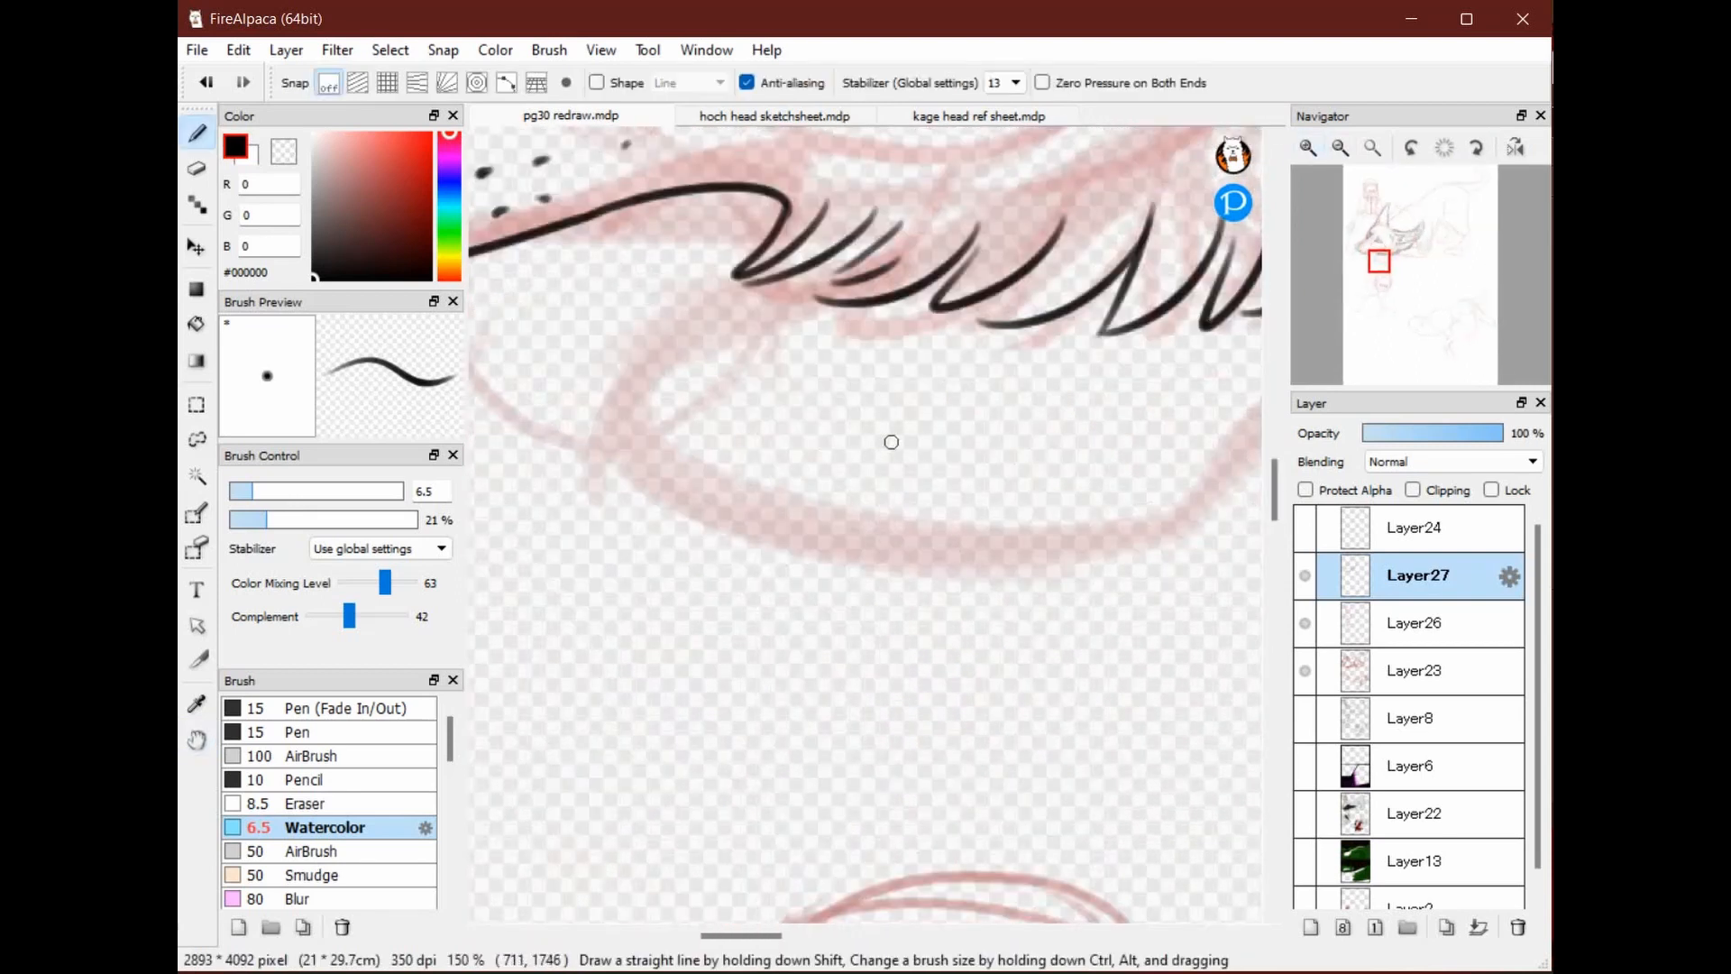
drag(871, 439, 867, 494)
mouse_move(878, 440)
mouse_down()
mouse_move(802, 493)
mouse_move(827, 419)
mouse_move(798, 516)
mouse_up()
mouse_move(899, 460)
mouse_down()
mouse_move(939, 456)
mouse_move(1005, 537)
mouse_up()
drag(798, 523, 1022, 528)
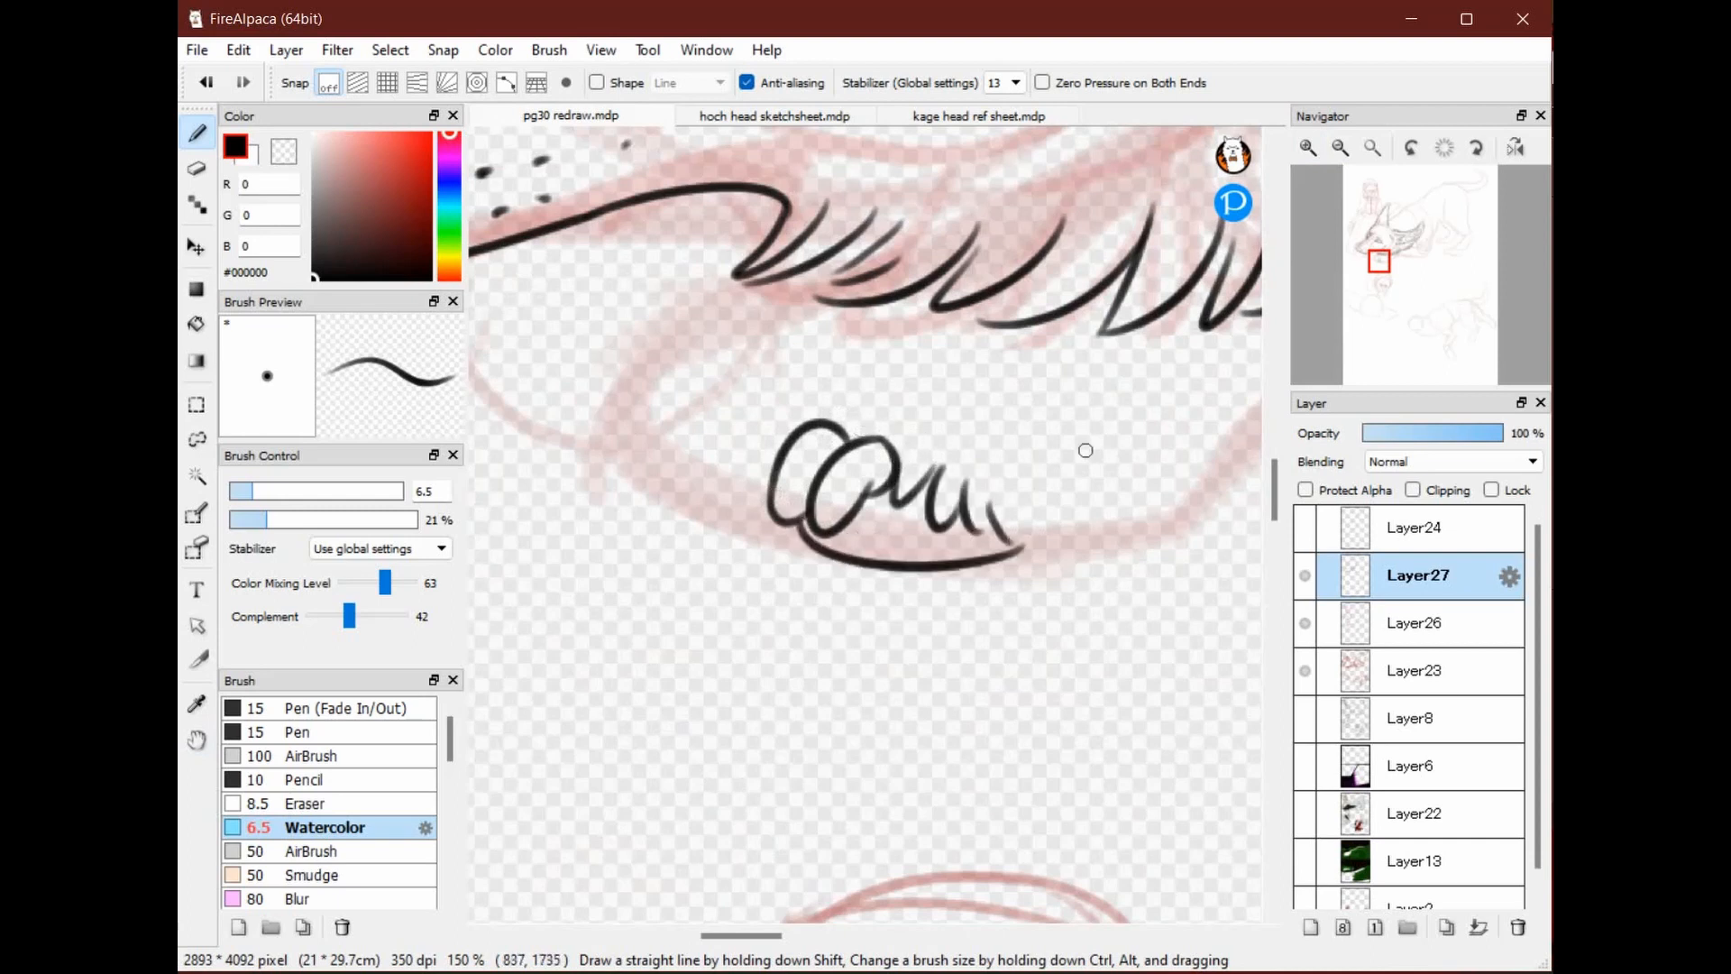
Ink the paw's remaining toe with its fur ticks and sole line, plus broken fur strokes rising from it toward the jaw
mouse_move(1050, 470)
mouse_down()
mouse_move(1037, 563)
mouse_move(1046, 469)
mouse_move(1138, 524)
mouse_up()
key(ctrl+z)
drag(1056, 469, 1162, 525)
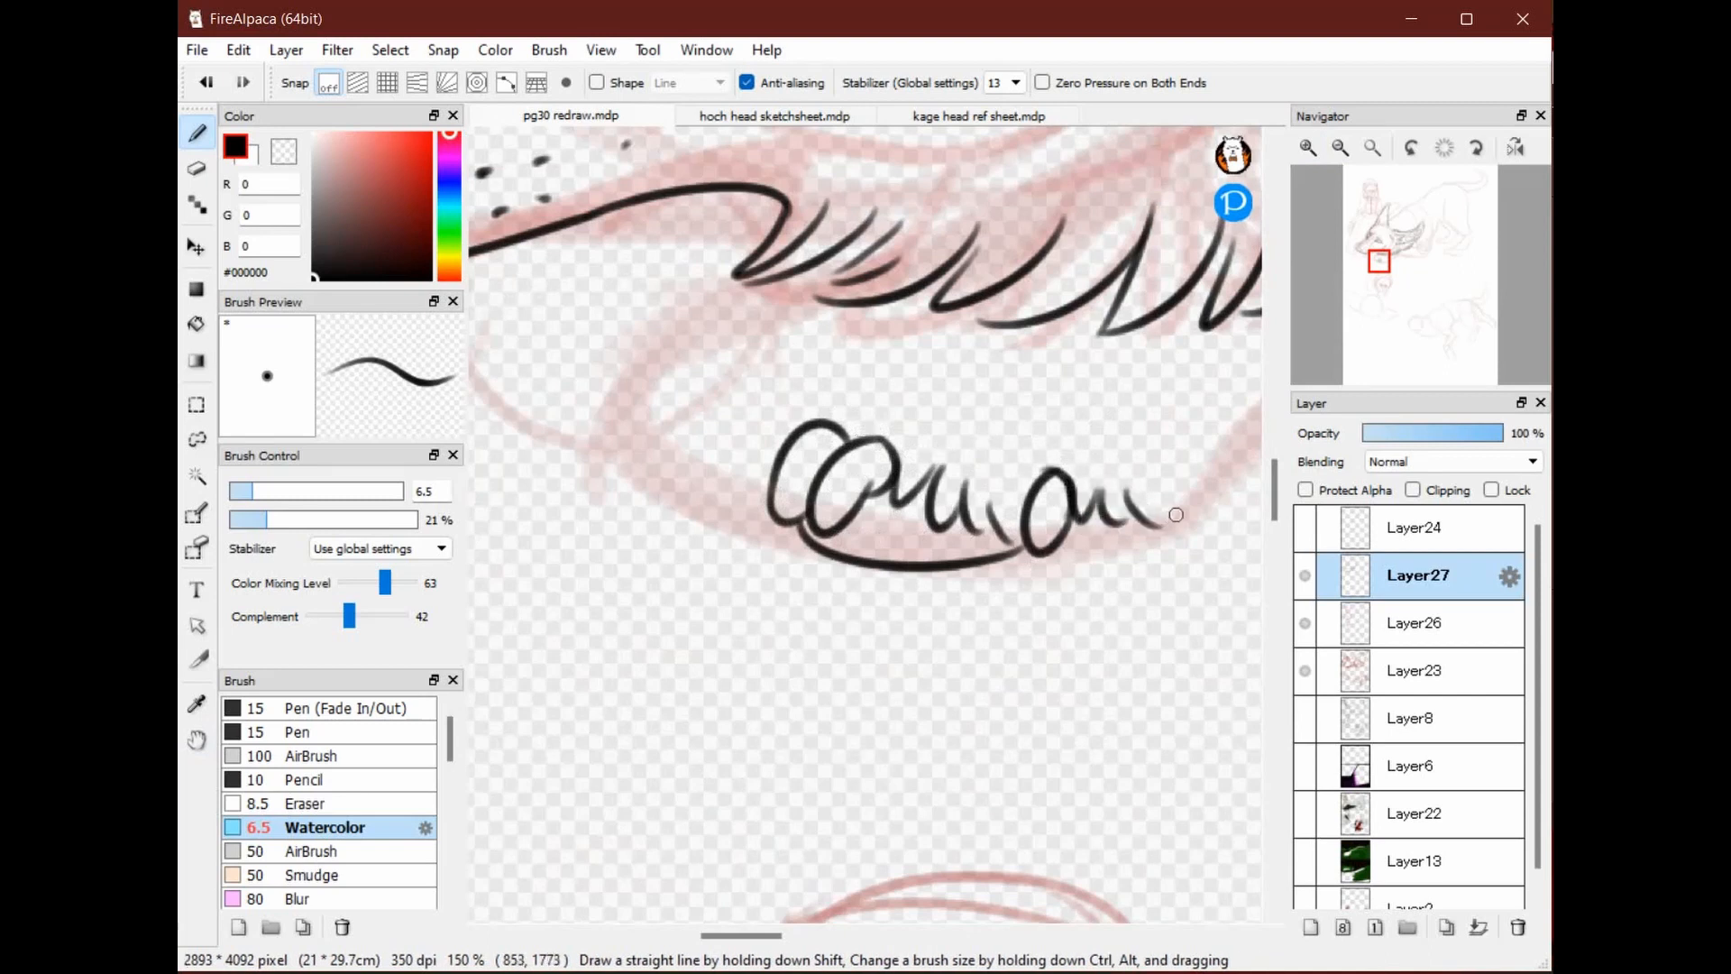
mouse_move(1035, 560)
mouse_down()
mouse_move(1162, 555)
mouse_move(1183, 518)
mouse_up()
drag(1022, 499, 1025, 458)
mouse_move(1031, 435)
mouse_down()
mouse_move(1062, 376)
mouse_move(1119, 366)
mouse_up()
drag(1134, 356, 1163, 347)
Ink the paw's tufted fur outline and inner fur strokes up to the jaw, and close the rear edge of the leg
key(space)
mouse_move(858, 398)
mouse_down()
mouse_move(812, 491)
mouse_move(834, 430)
mouse_move(951, 382)
mouse_up()
key(space)
mouse_move(791, 507)
mouse_down()
mouse_move(761, 538)
mouse_move(839, 603)
mouse_up()
mouse_move(771, 535)
mouse_down()
mouse_move(747, 505)
mouse_move(865, 372)
mouse_move(797, 477)
mouse_move(822, 489)
mouse_move(938, 446)
mouse_up()
key(space)
mouse_move(705, 603)
mouse_down()
mouse_move(755, 516)
mouse_move(828, 473)
mouse_up()
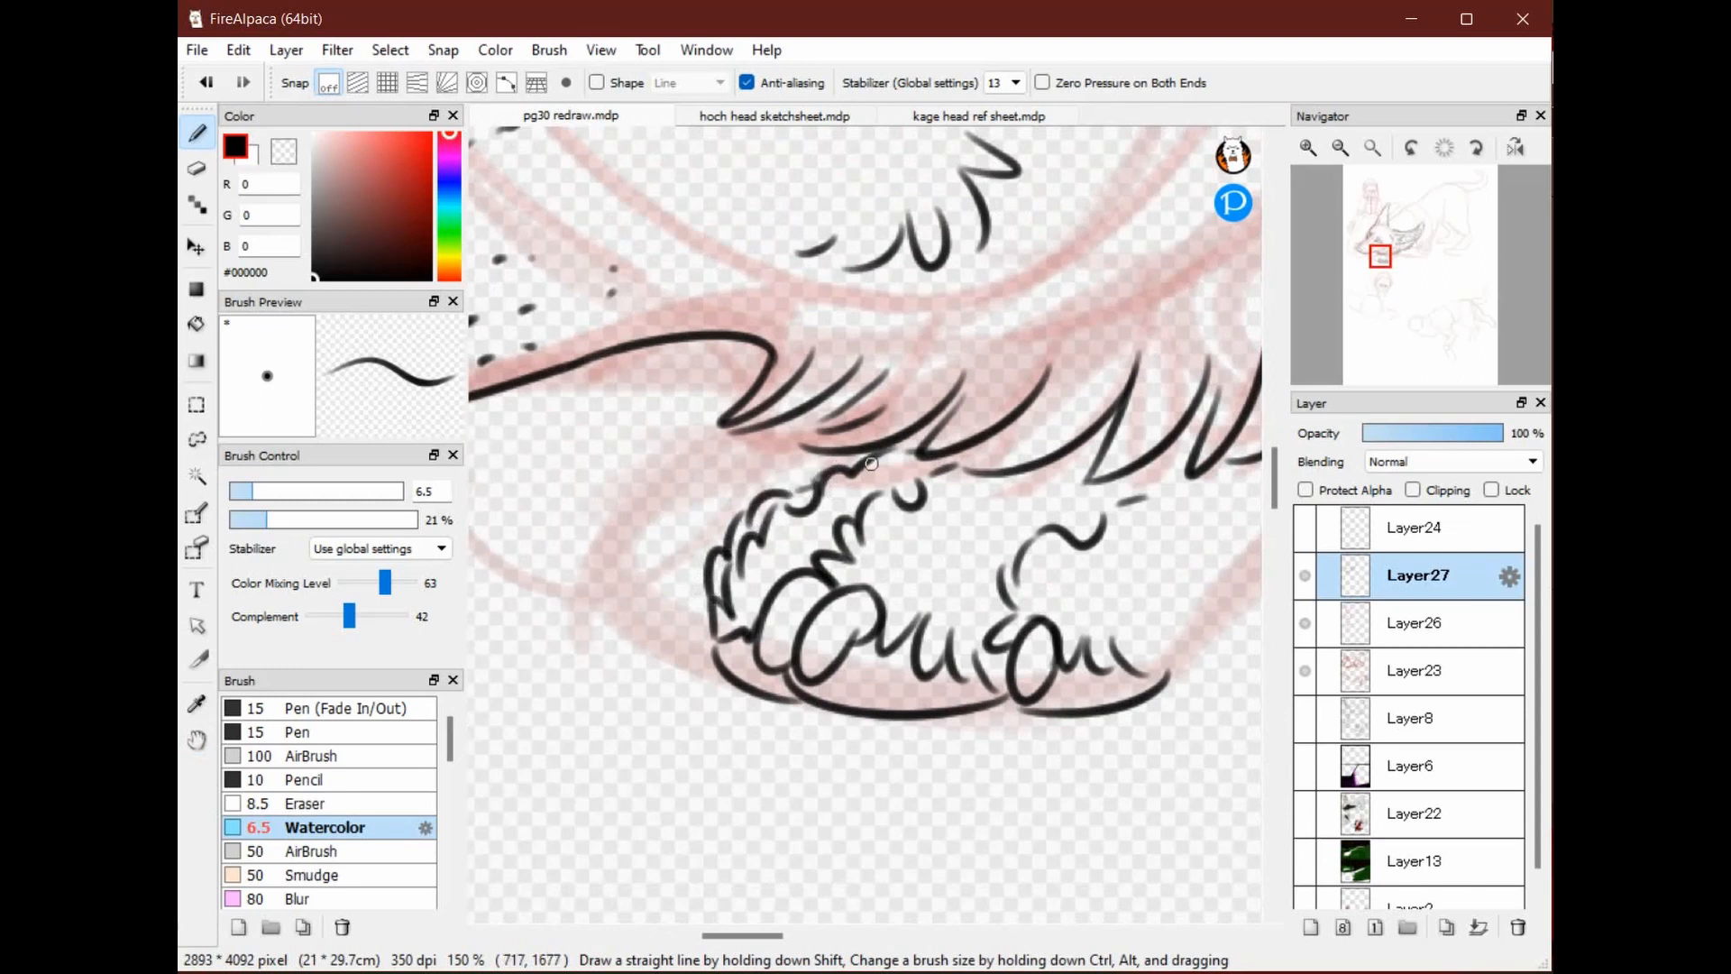
key(space)
drag(1064, 504, 778, 422)
mouse_move(879, 596)
mouse_down()
mouse_move(1088, 412)
mouse_move(936, 508)
mouse_move(899, 565)
mouse_up()
Check the inked paw against the wolf's head and ears at several zoom levels
click(1341, 148)
click(1341, 148)
click(1341, 148)
click(1341, 147)
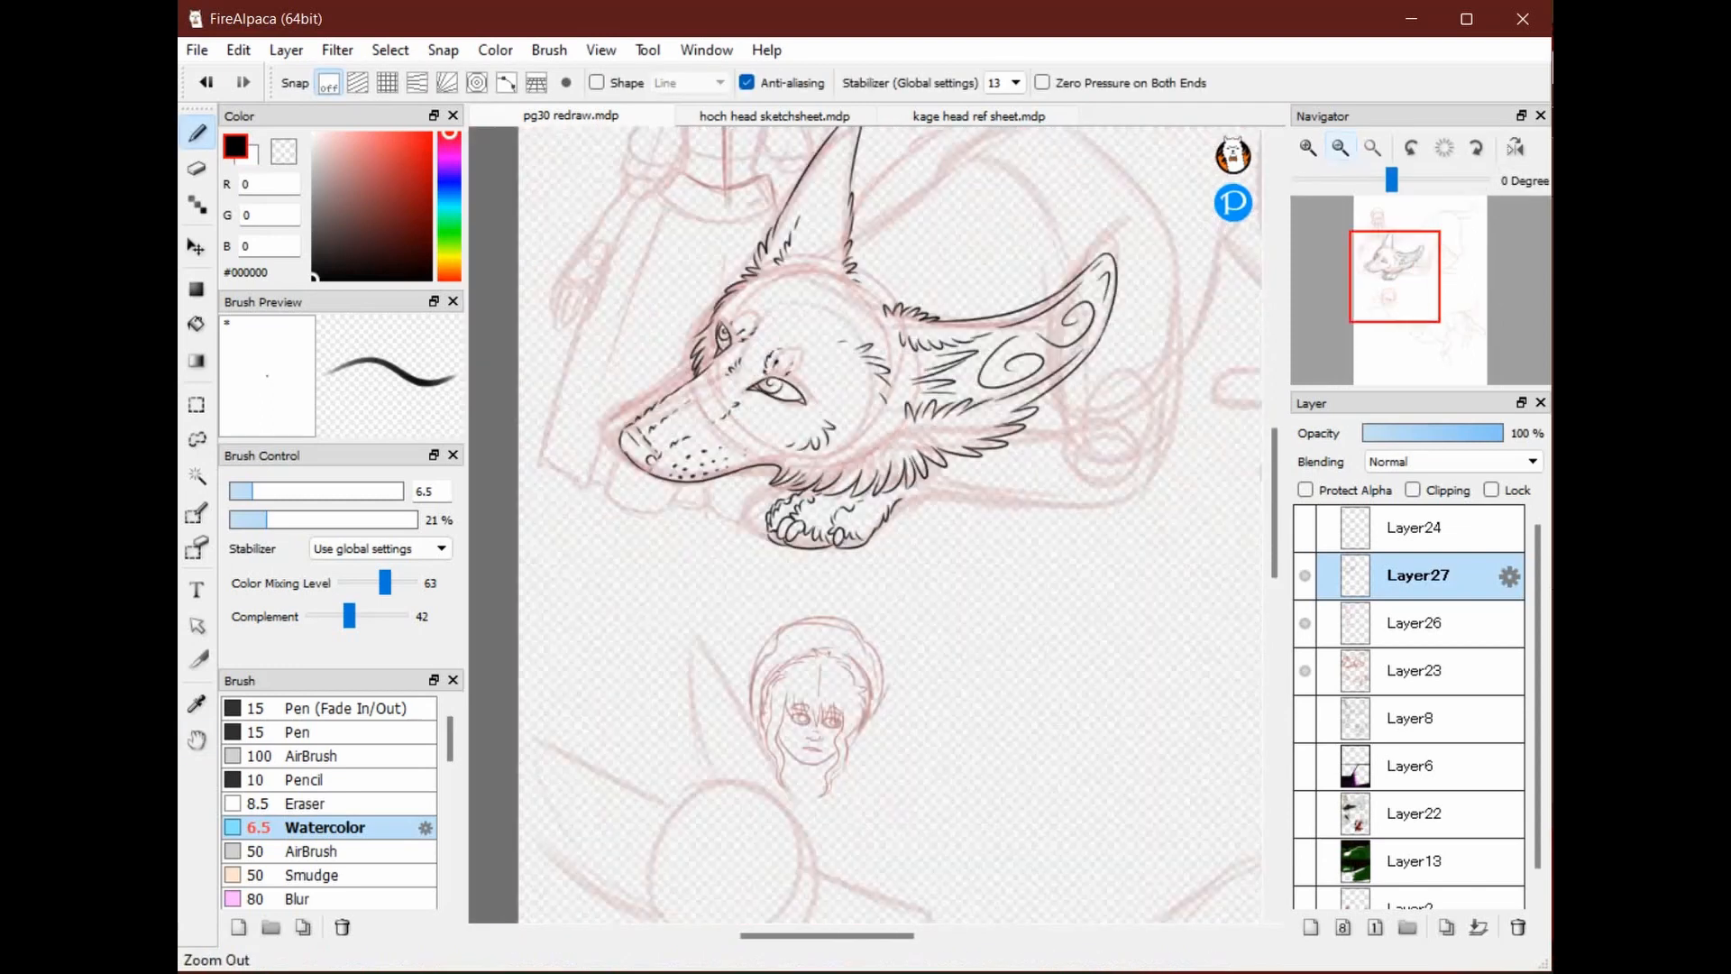
key(space)
drag(1077, 422, 1112, 418)
drag(1107, 562, 969, 644)
drag(856, 539, 996, 448)
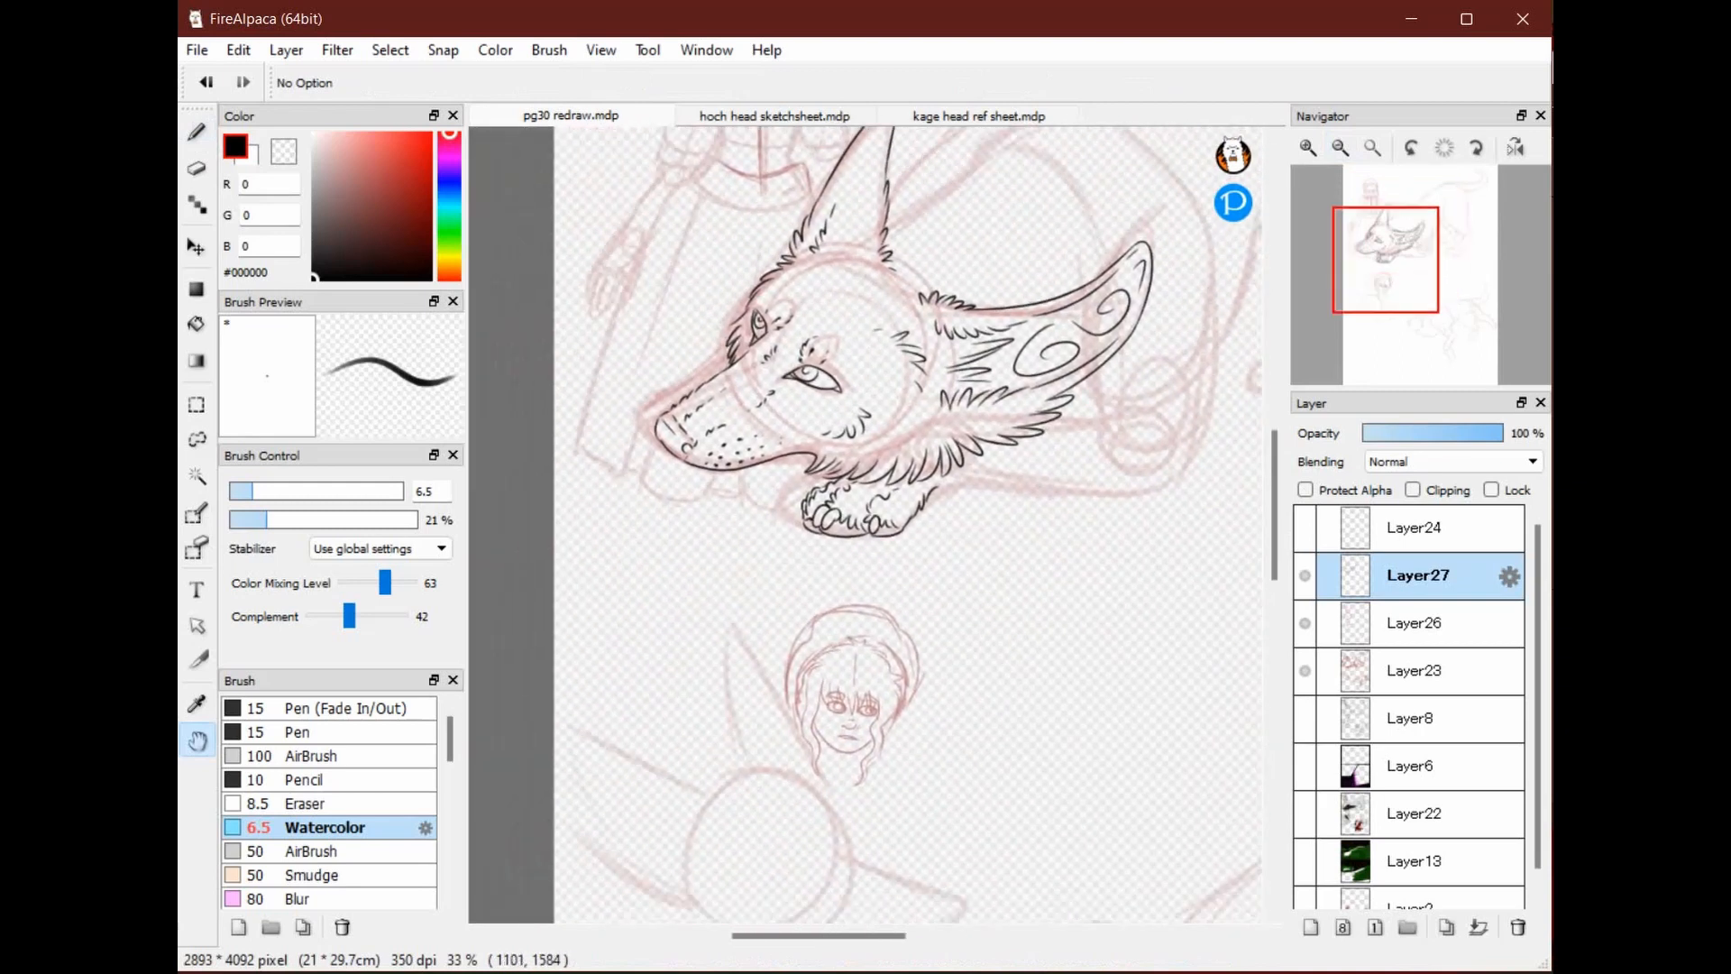
click(1308, 148)
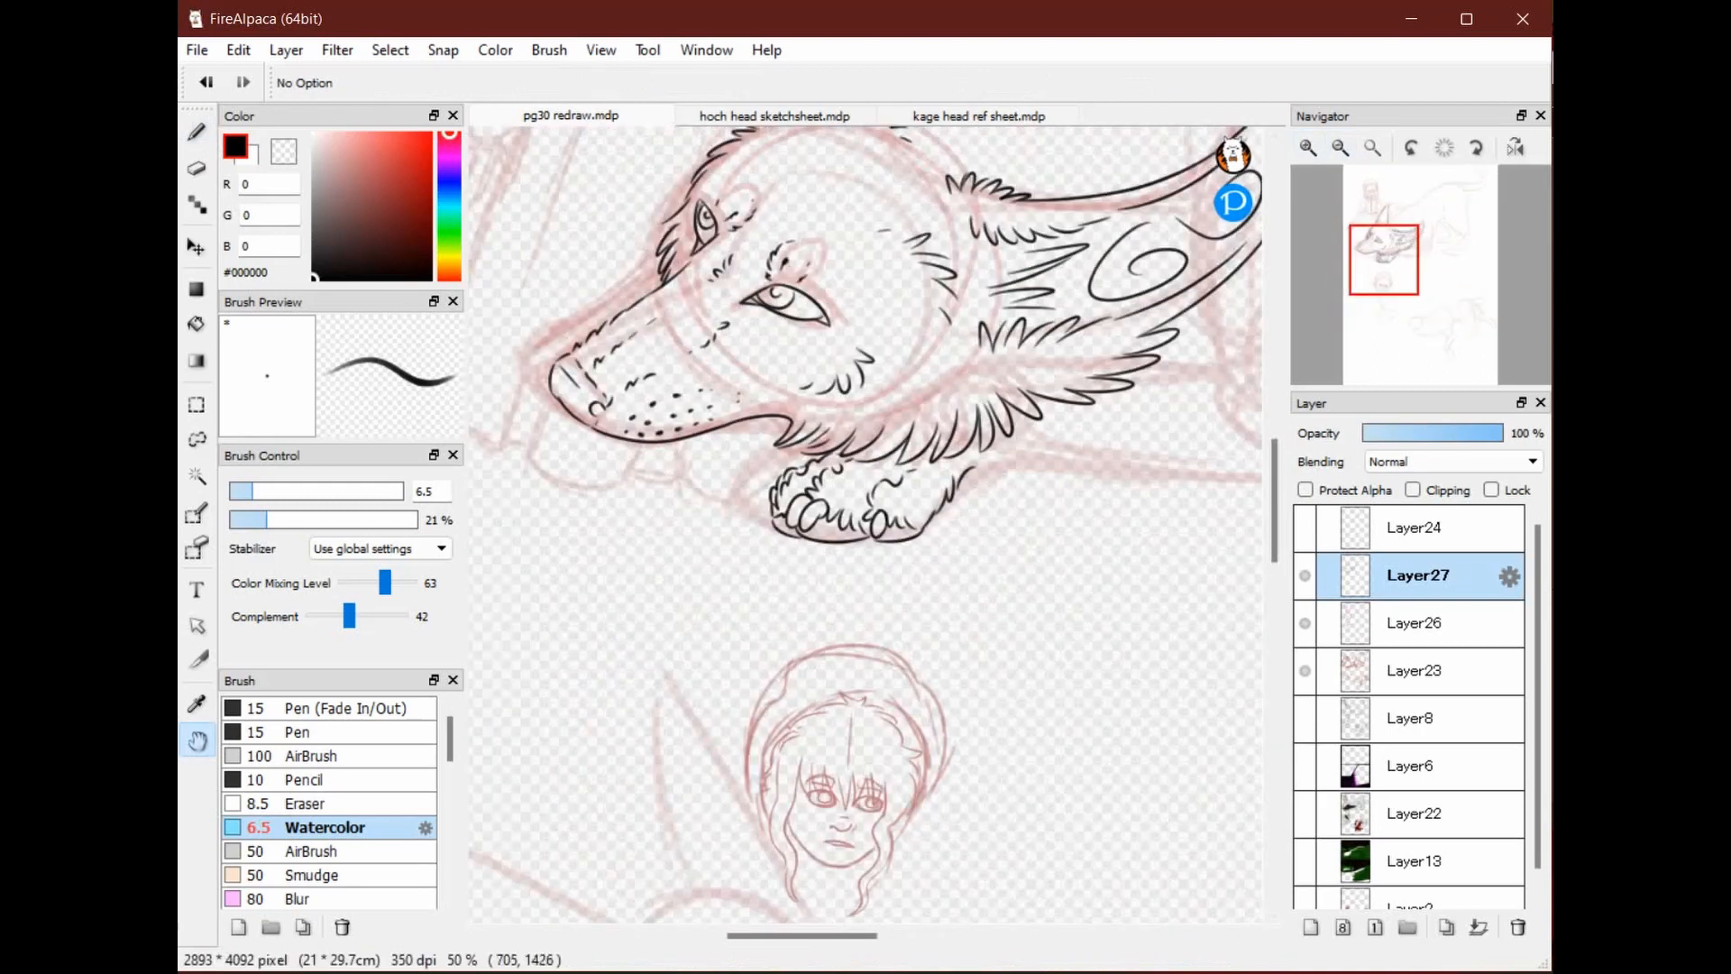
drag(872, 428, 807, 658)
drag(1033, 480, 1048, 541)
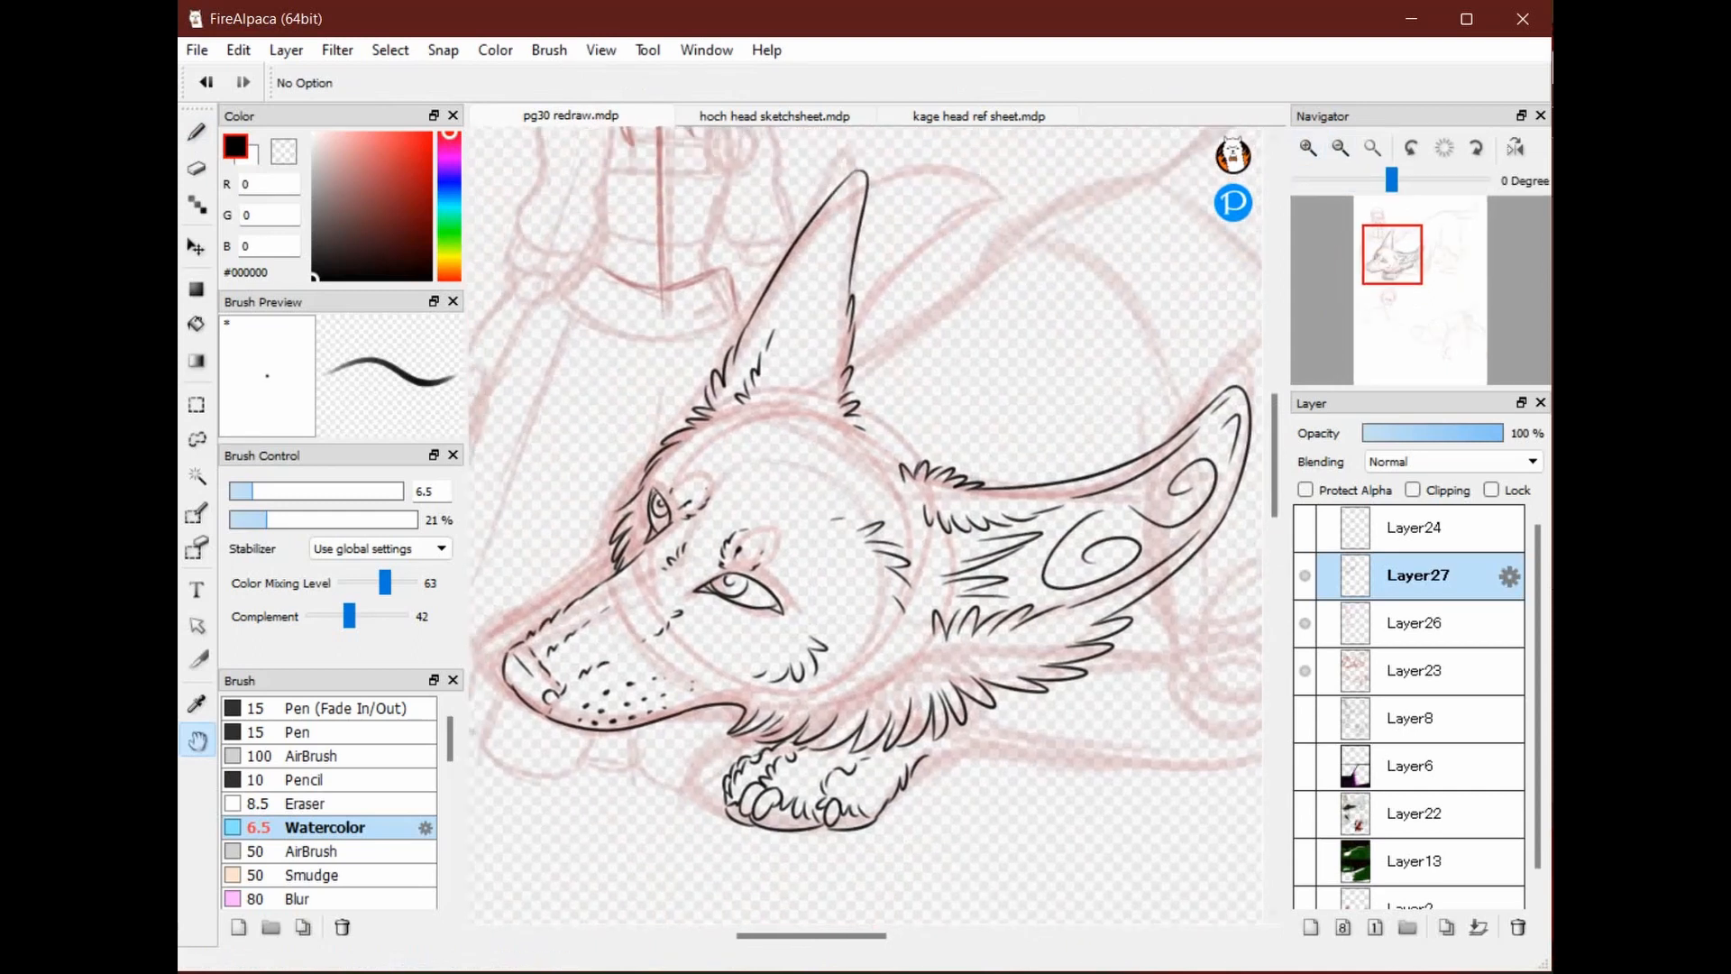
click(1308, 148)
drag(906, 498, 781, 573)
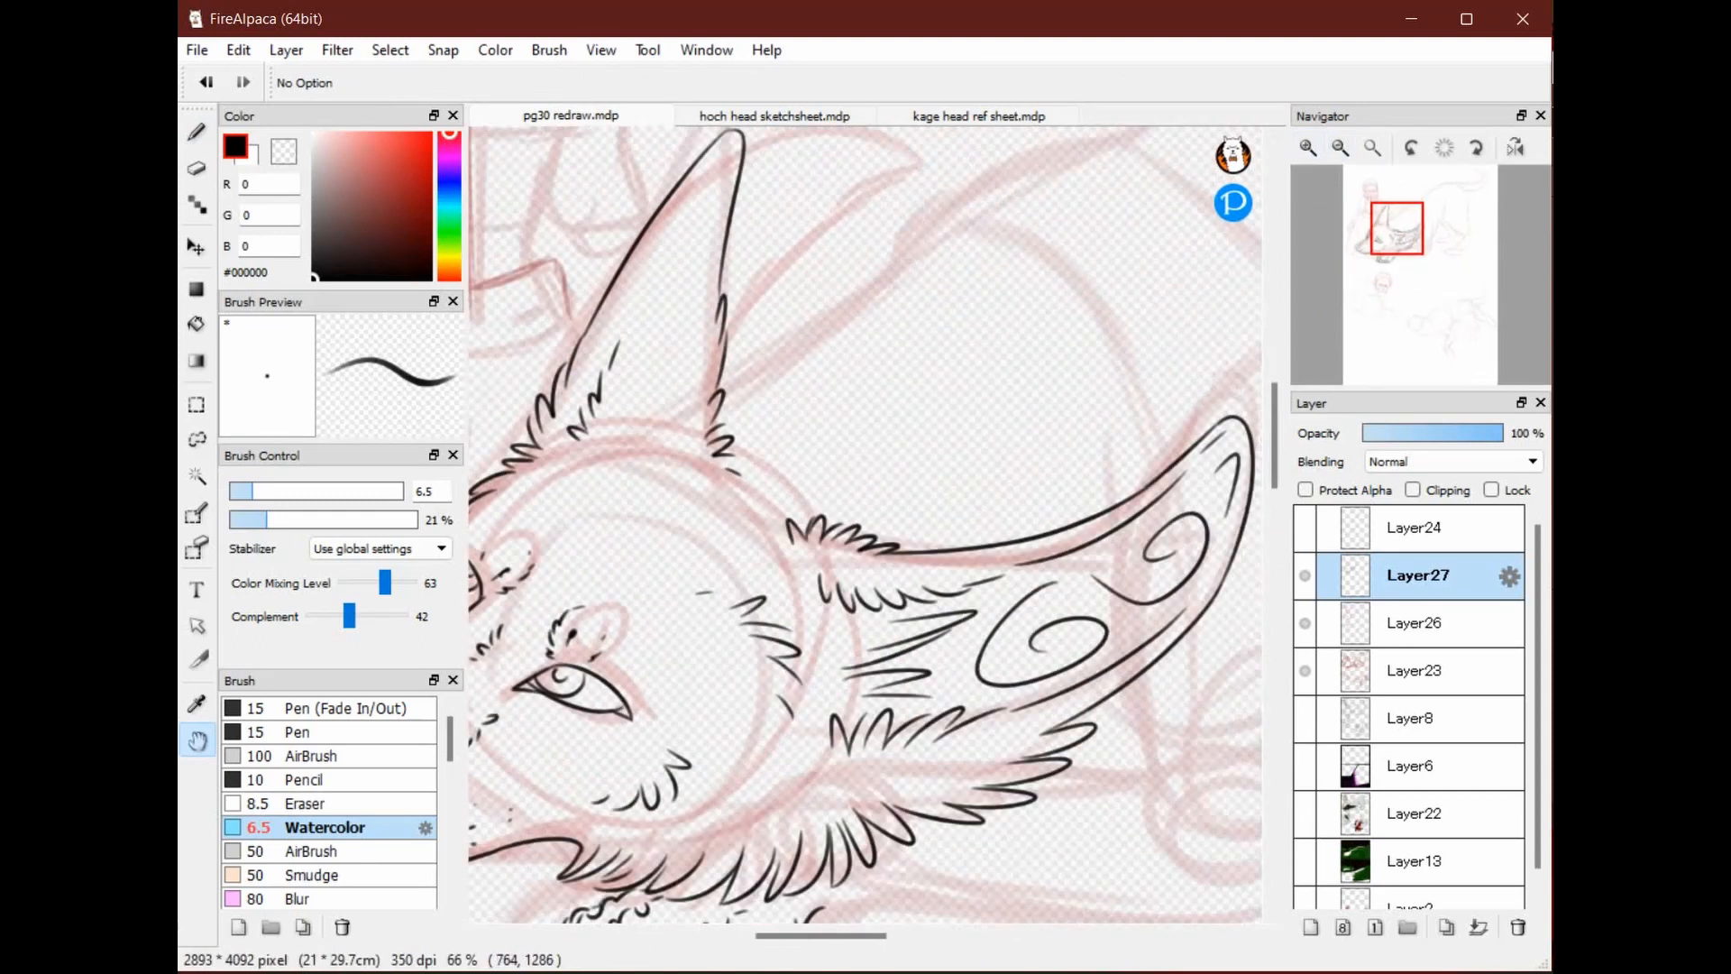
mouse_move(702, 633)
mouse_down()
mouse_move(1021, 422)
mouse_move(859, 401)
mouse_up()
key(b)
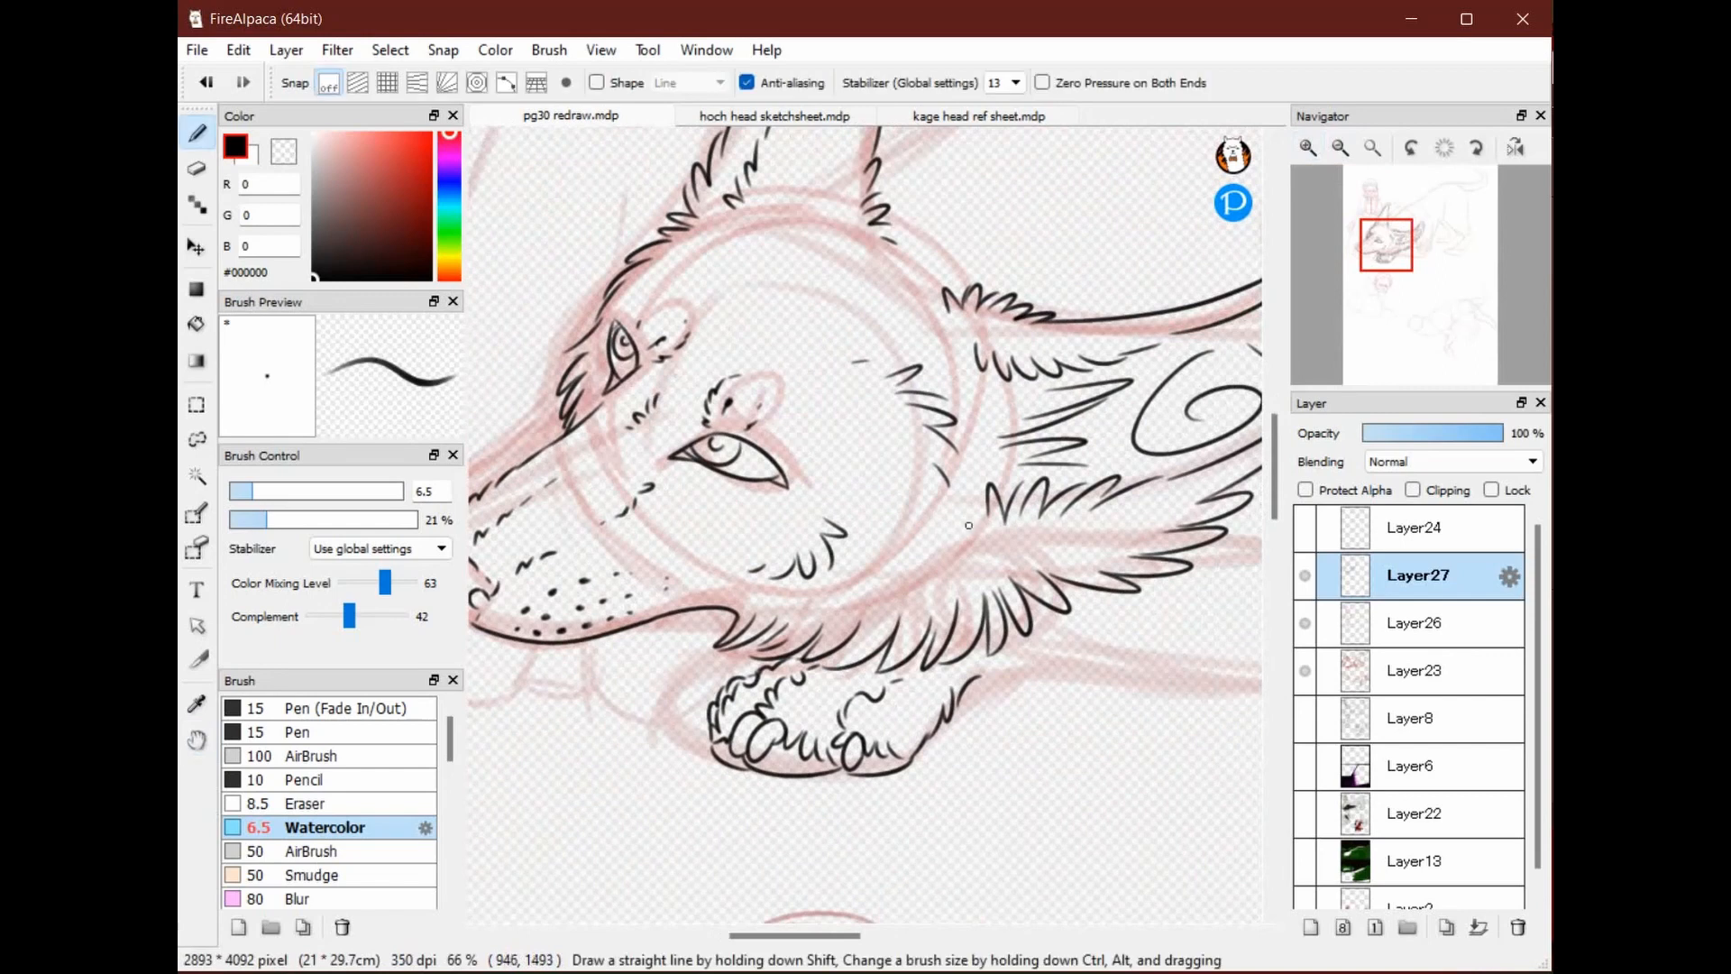
Compare the inked head and paw with the surrounding red sketch of the girl and the wolf's body
click(1341, 148)
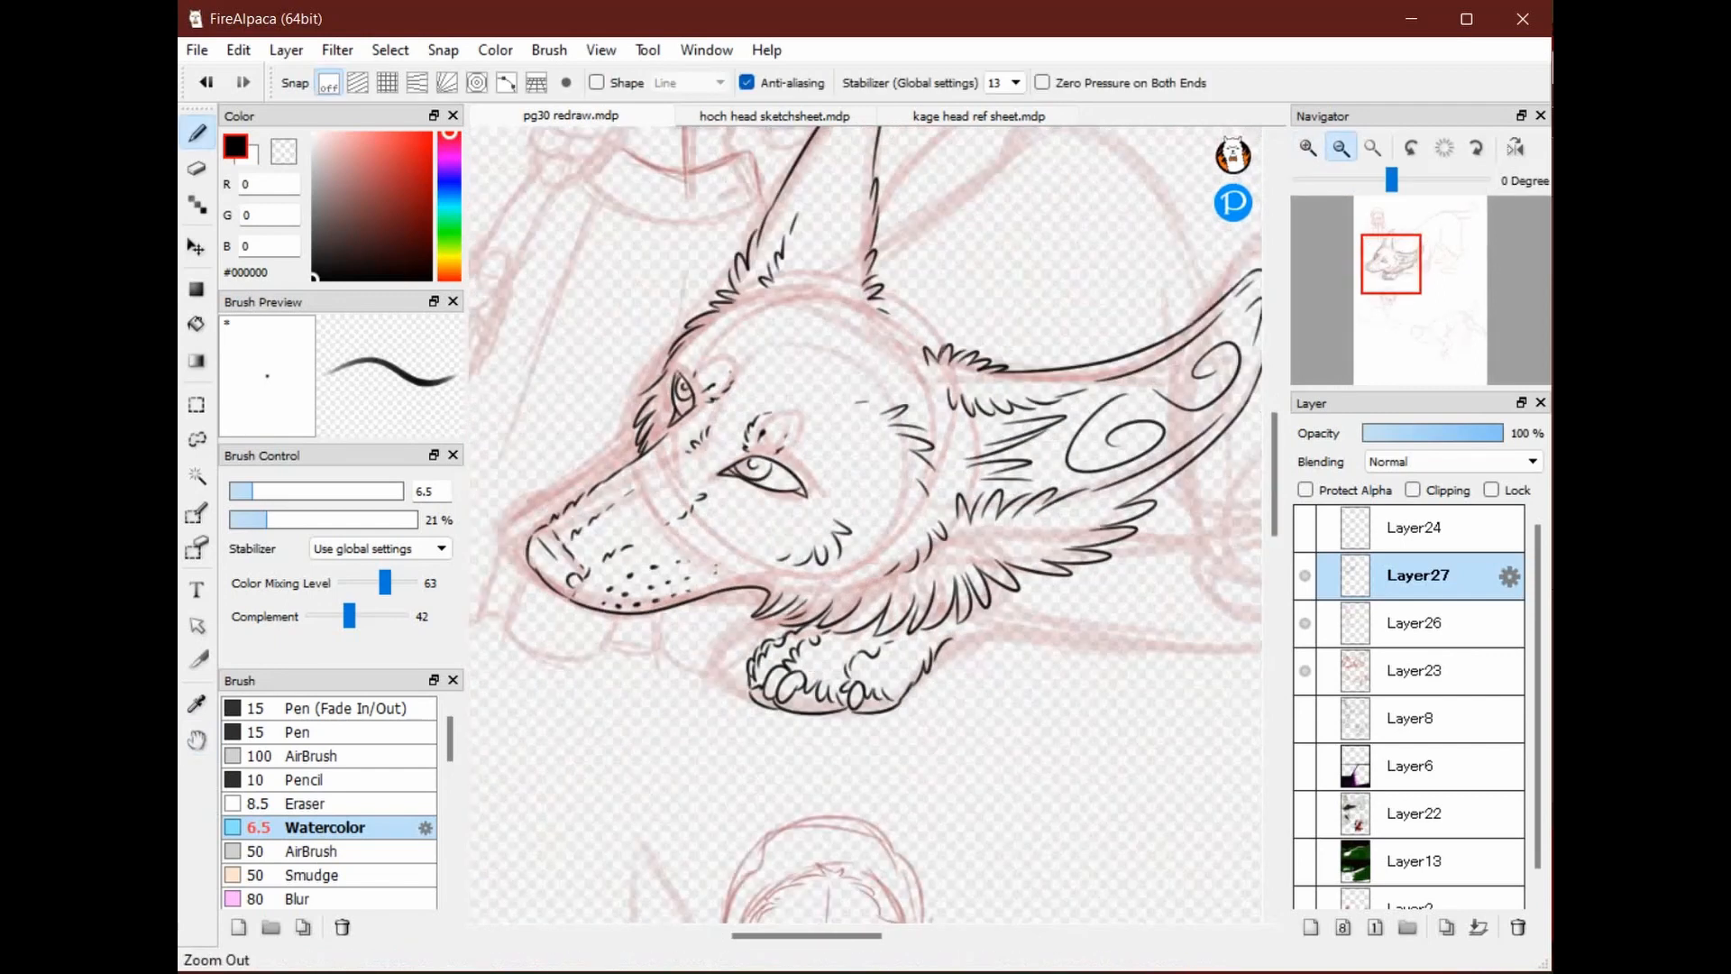
click(1341, 148)
click(1341, 148)
key(space)
drag(803, 485, 731, 524)
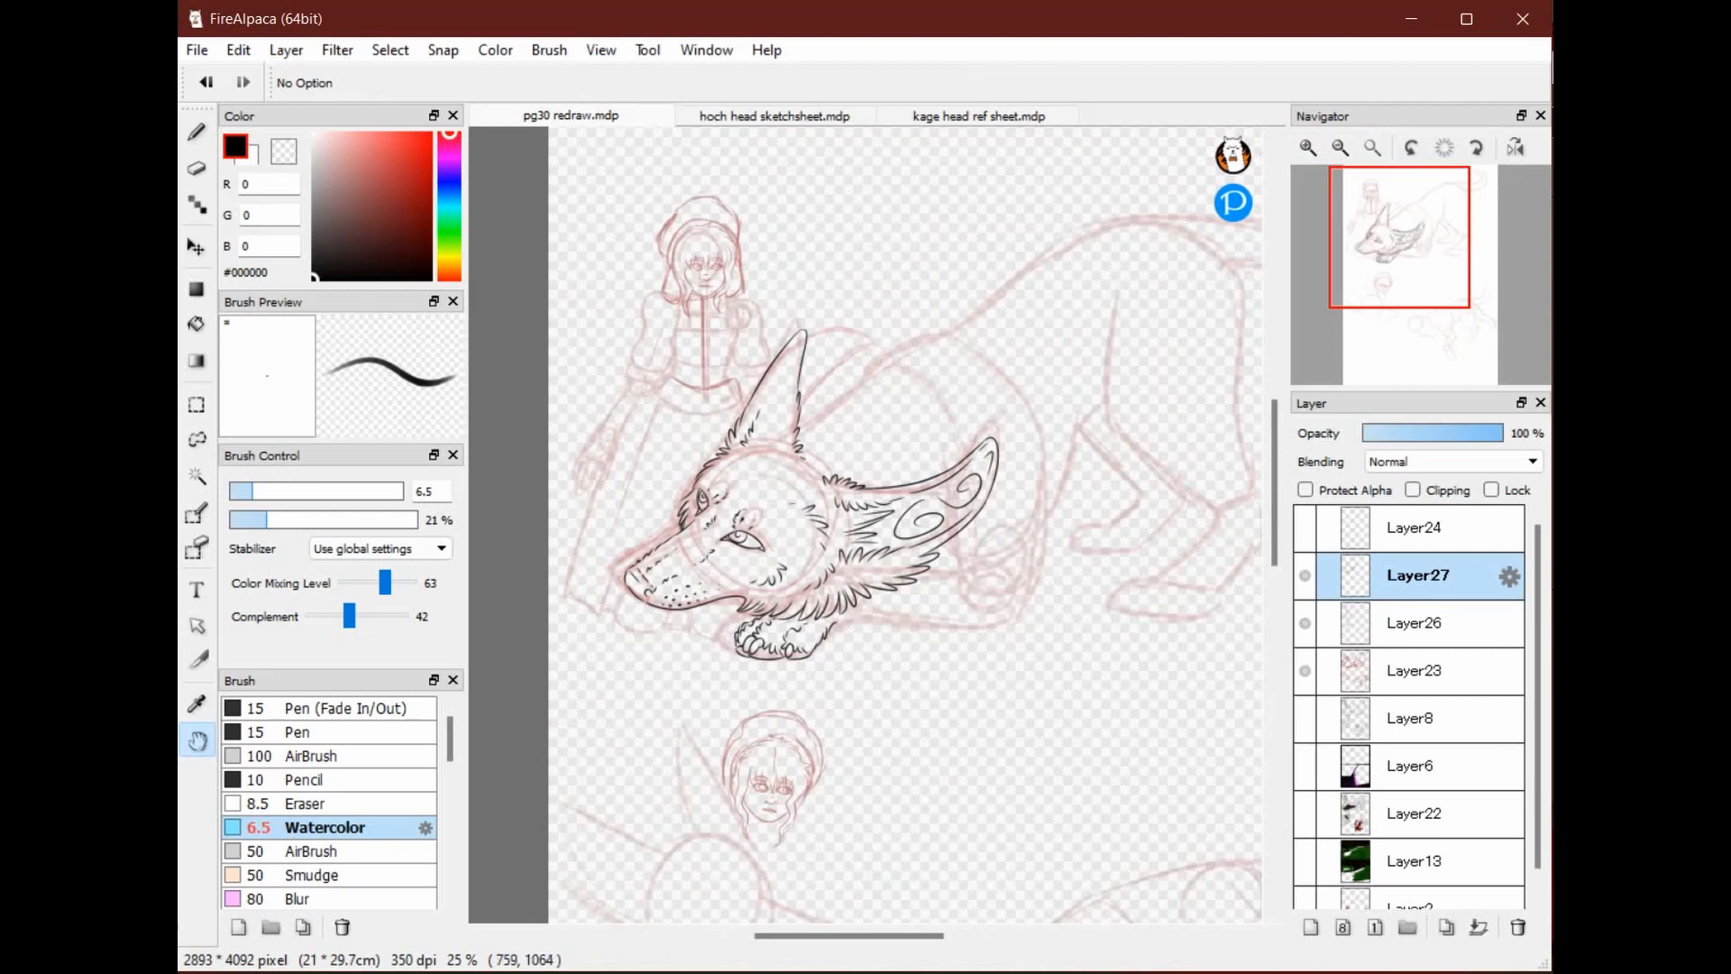
click(1309, 148)
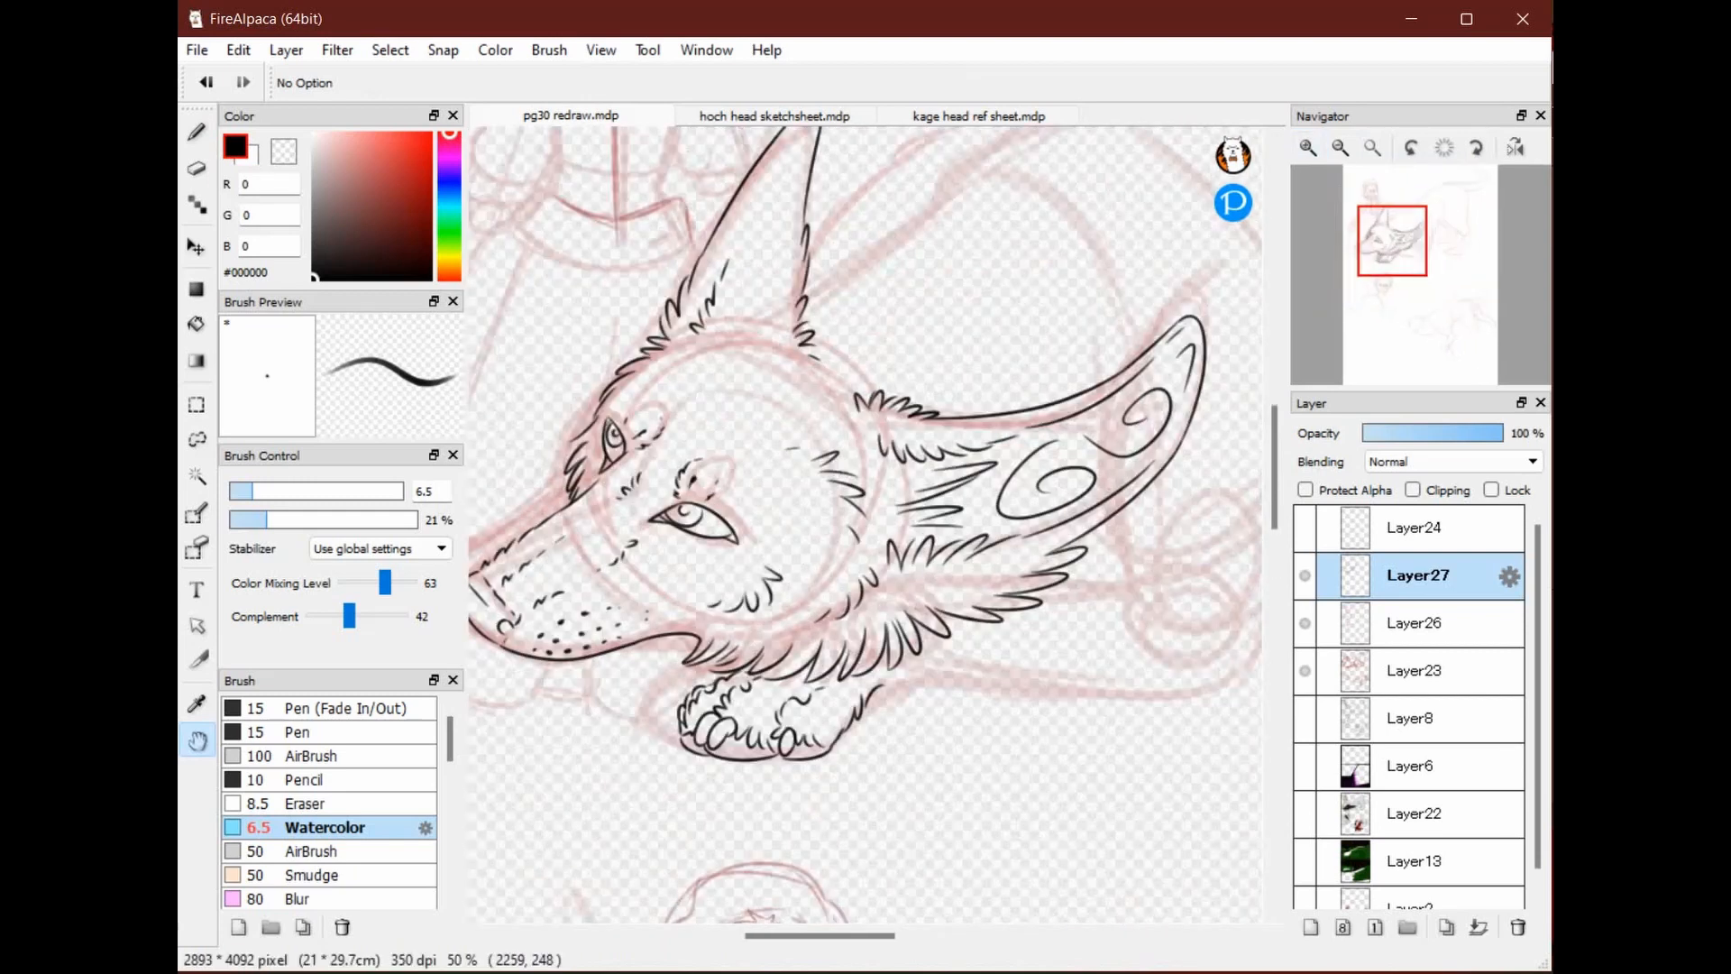
drag(873, 392, 1021, 556)
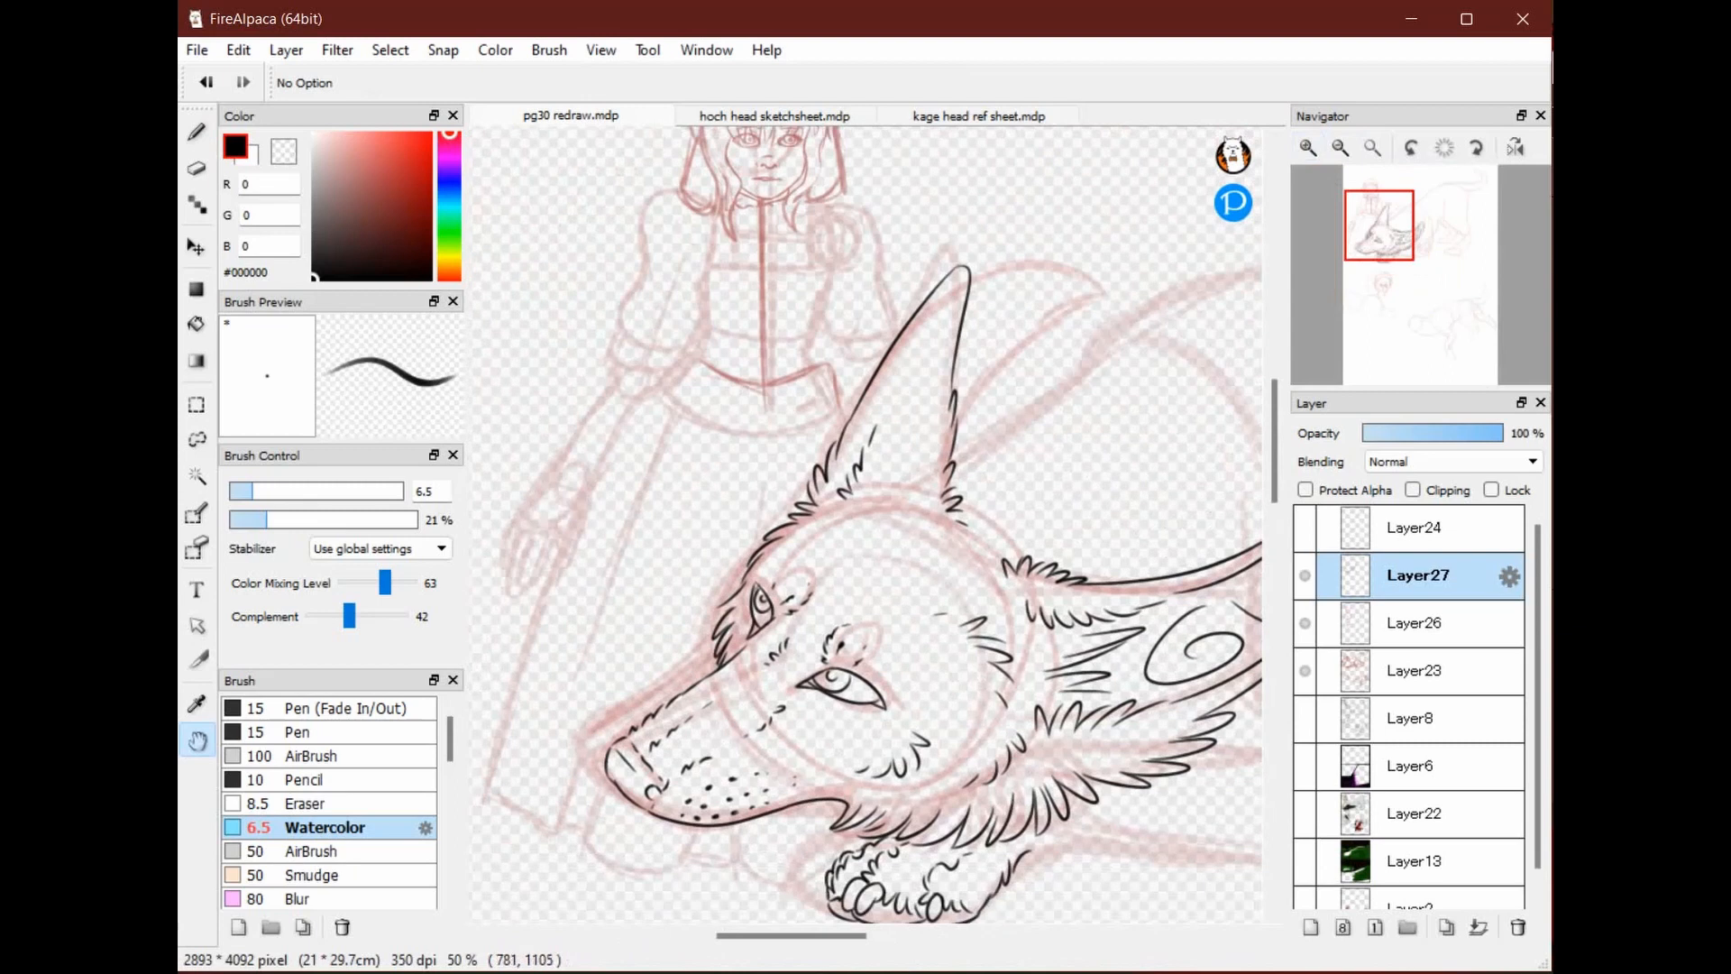
drag(1021, 556, 1019, 451)
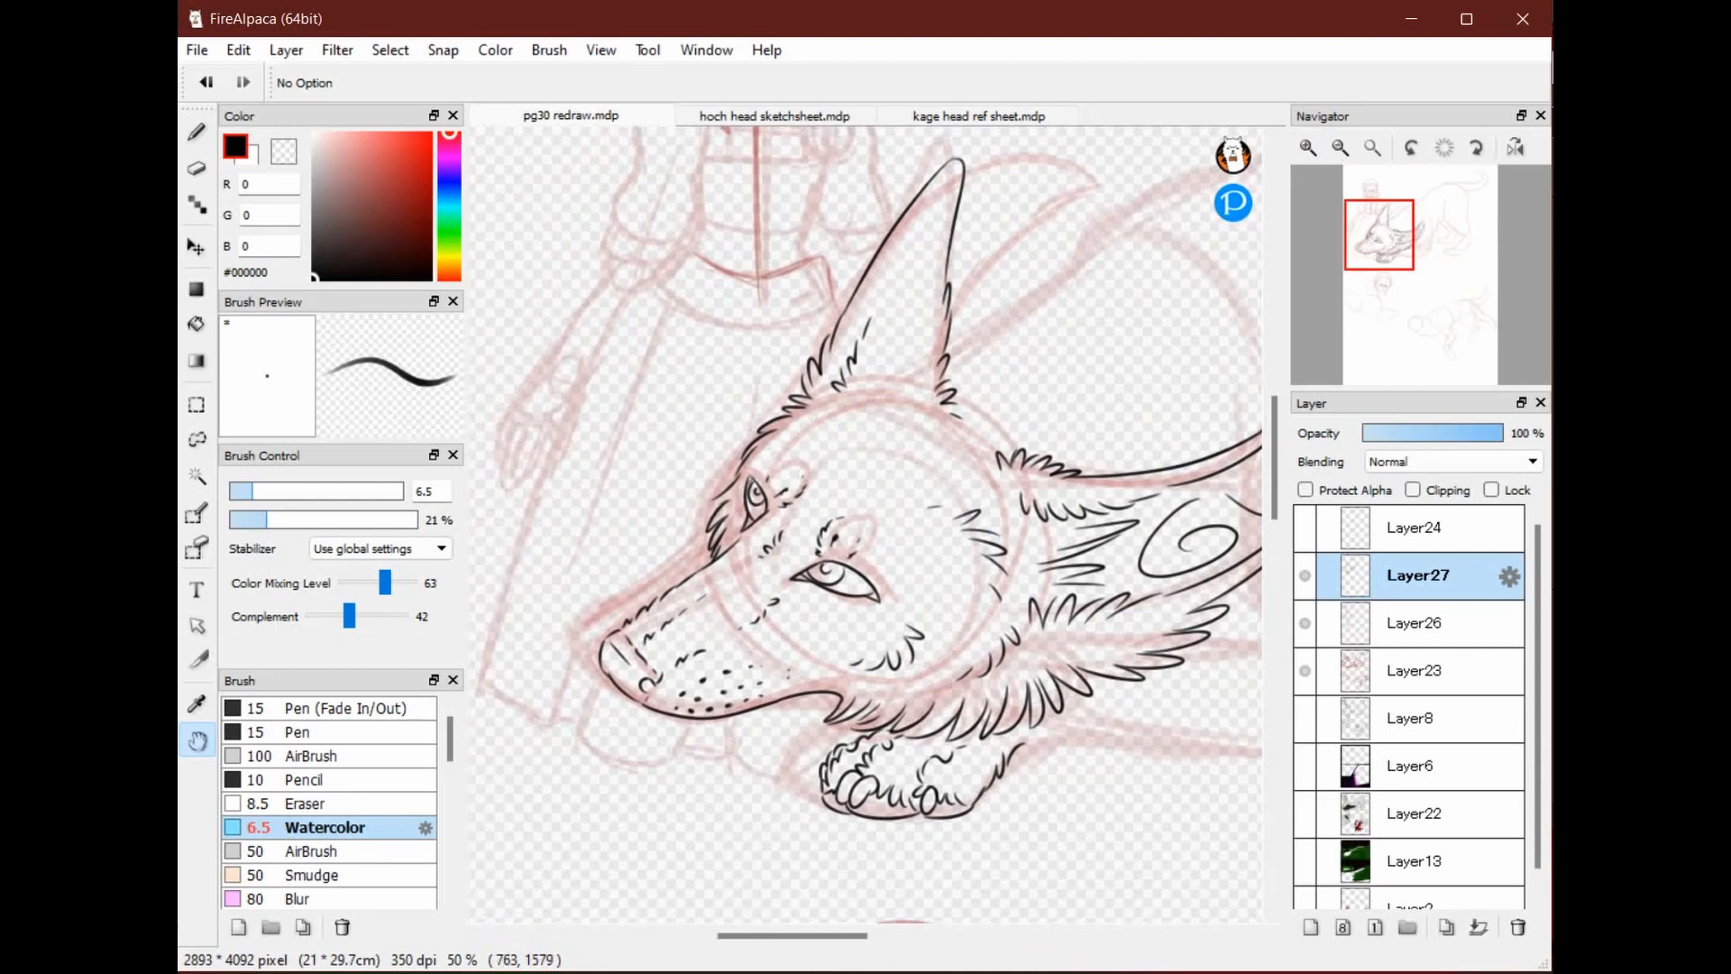
click(1341, 148)
click(1341, 148)
click(1341, 148)
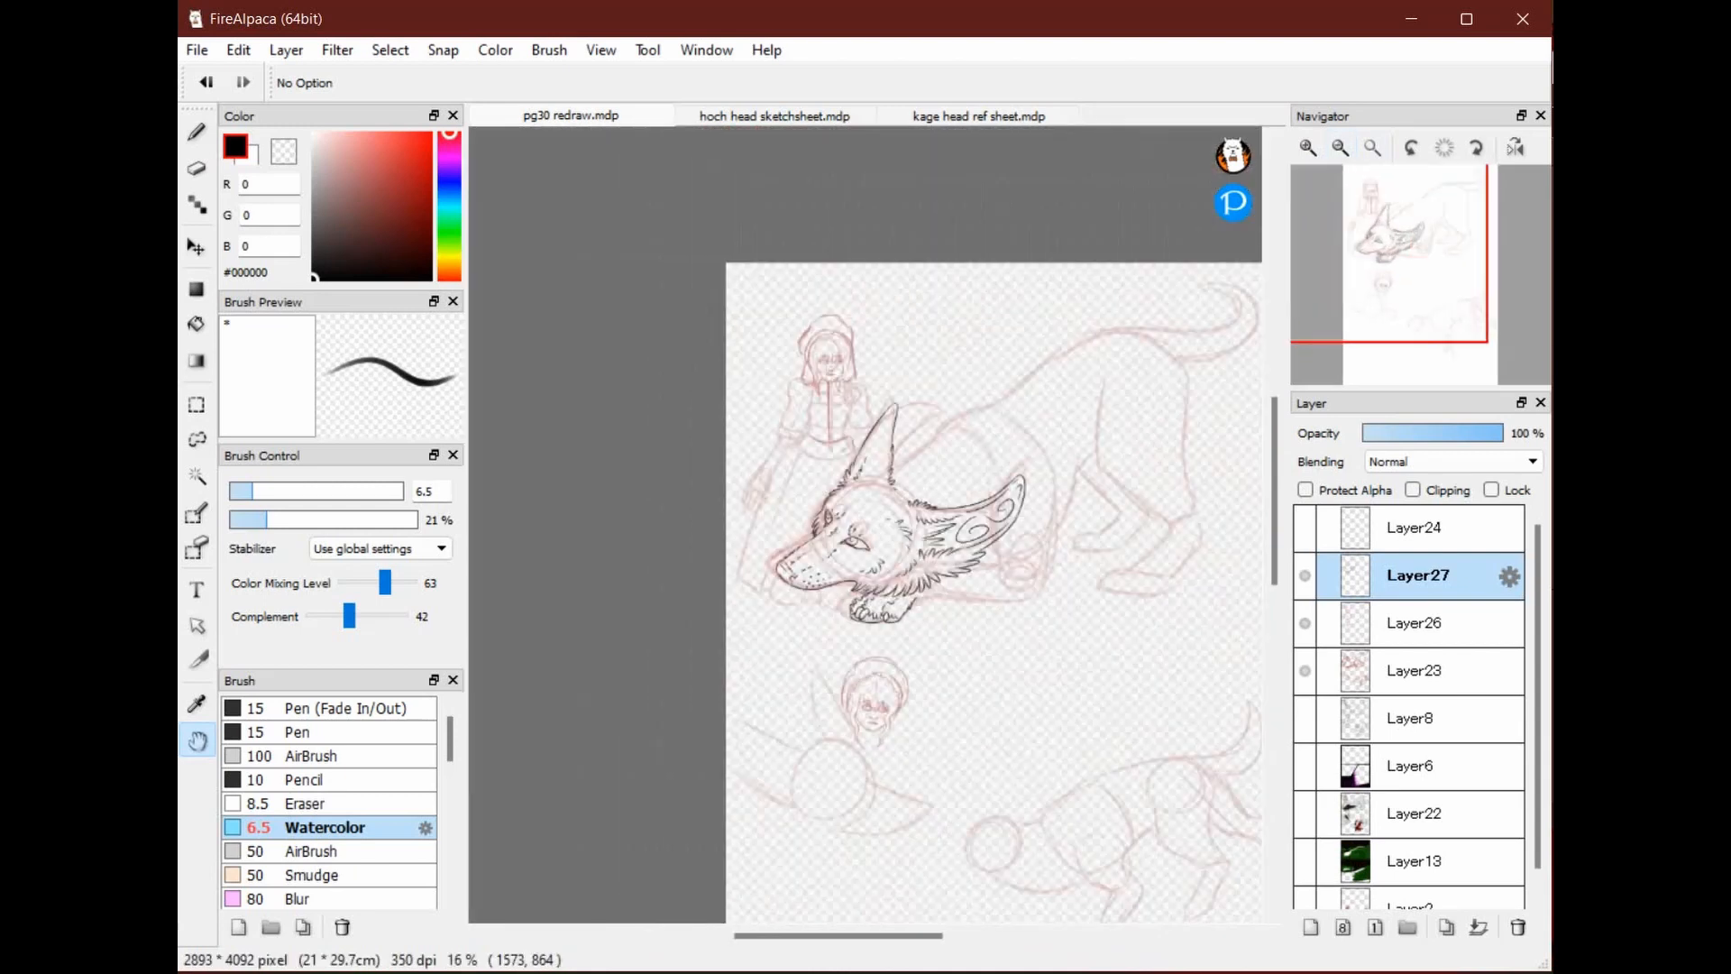
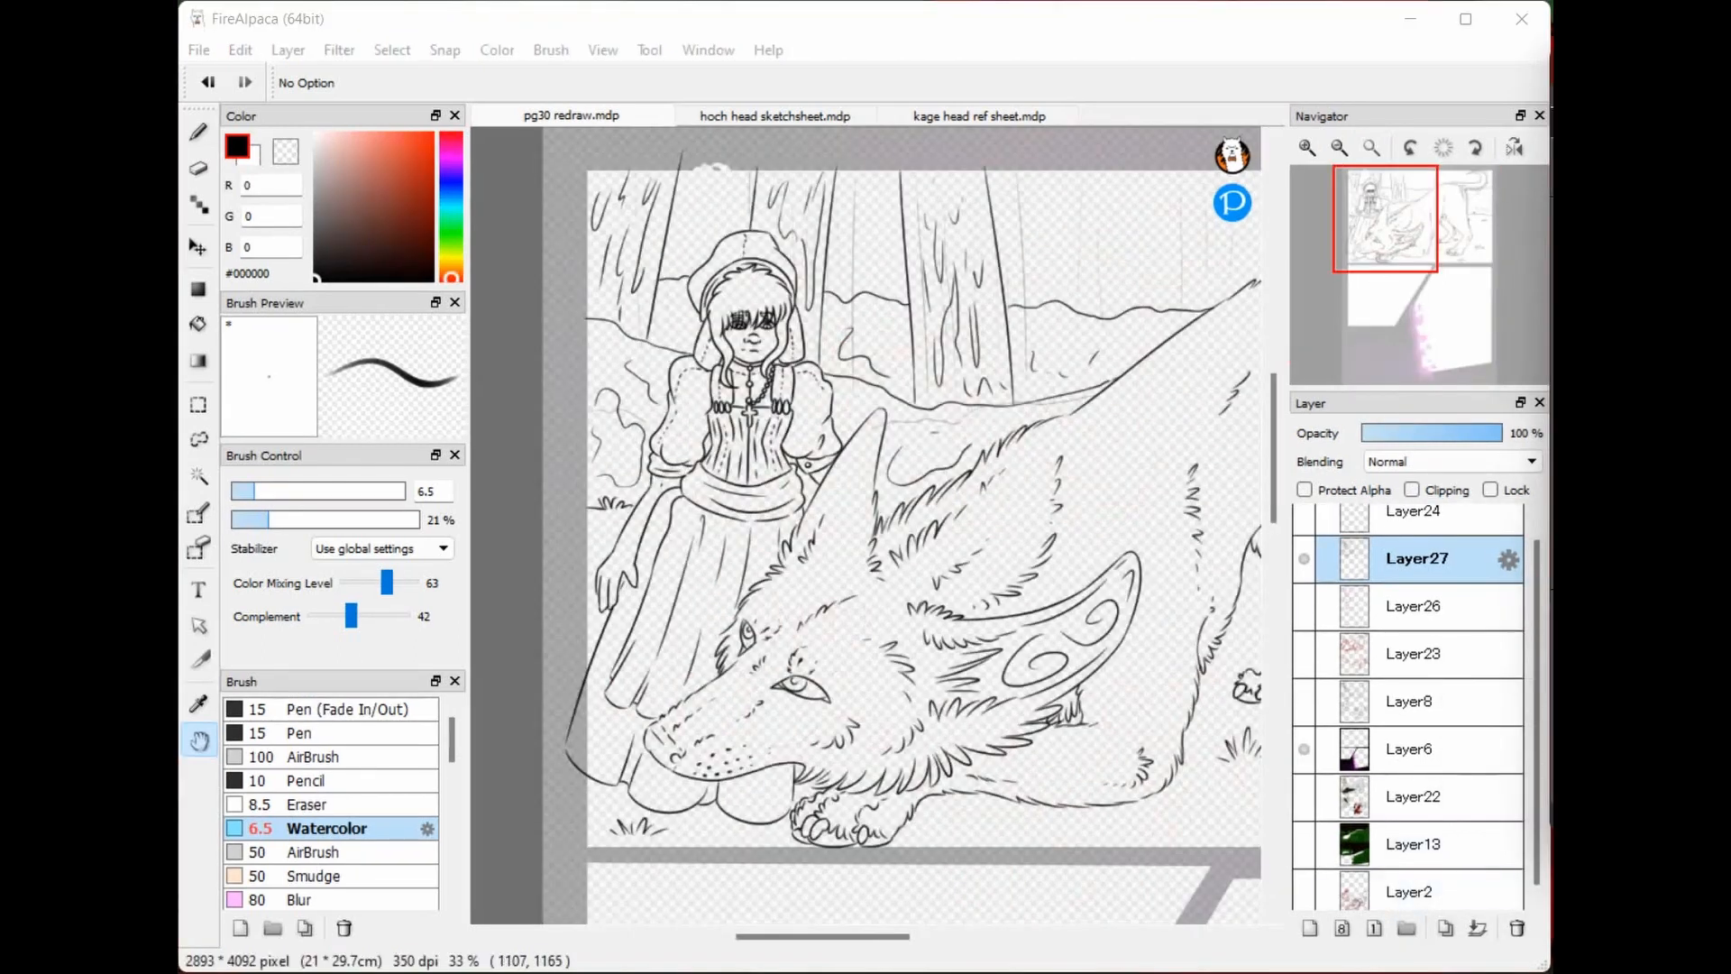
Hide the panel frame on Layer6 so only the Layer27 line art of the girl, wolf and forest is displayed
drag(1120, 577, 958, 550)
drag(840, 506, 966, 609)
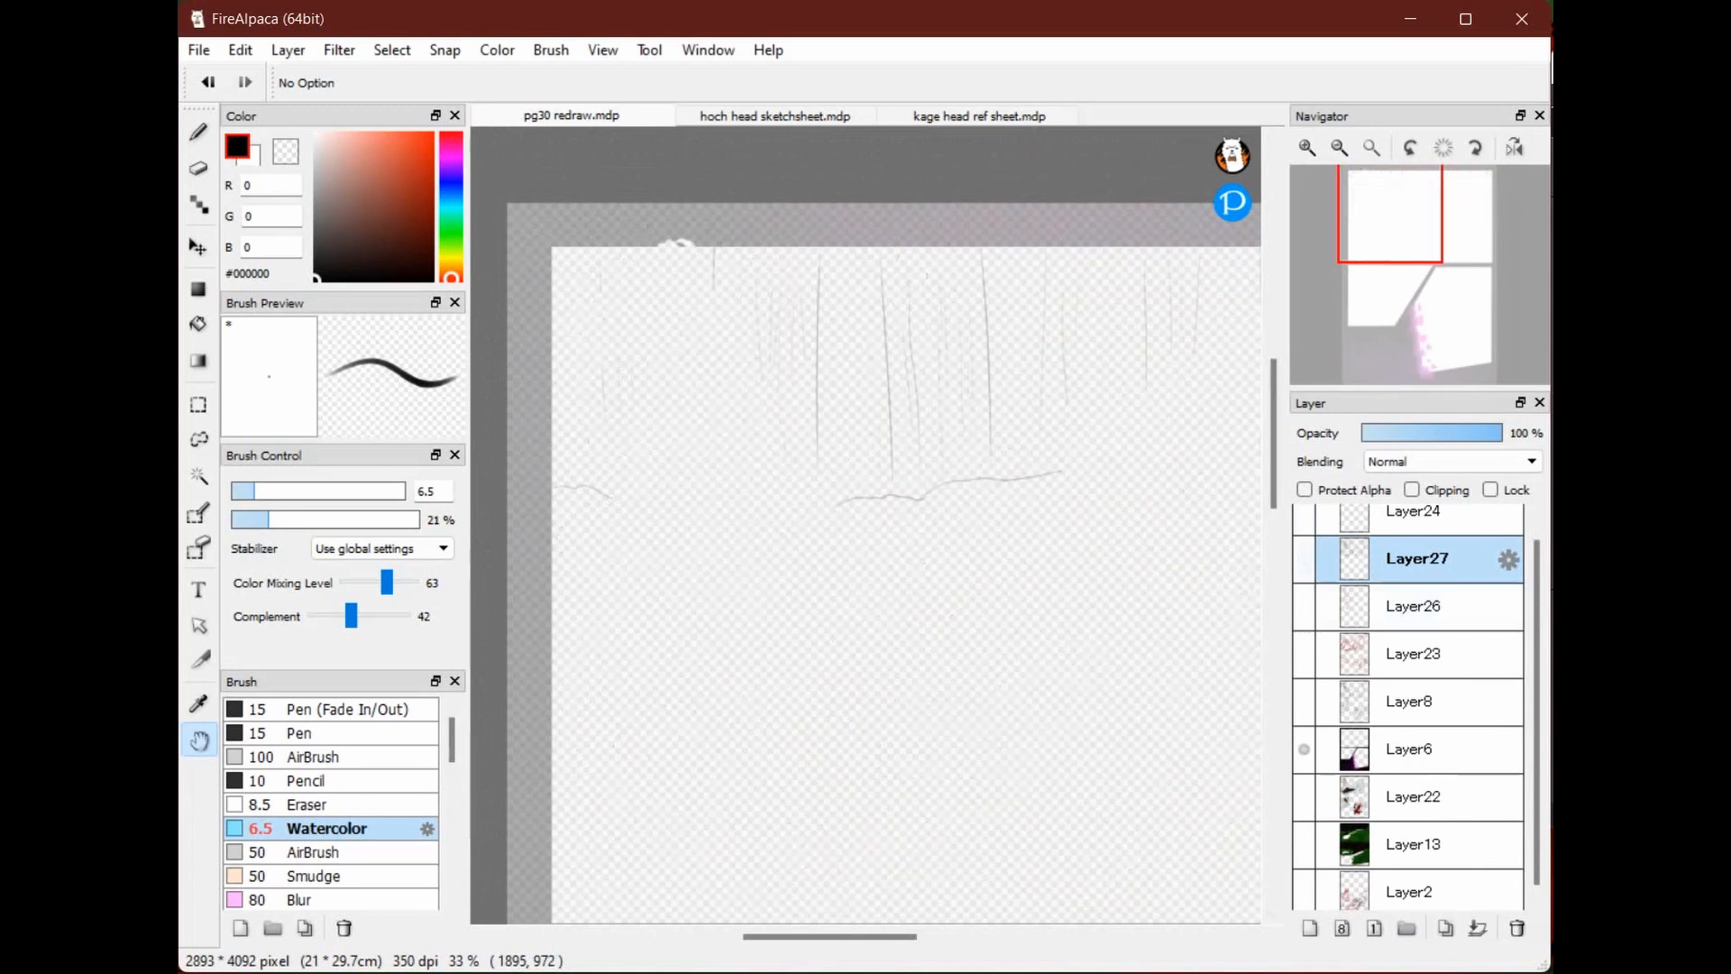
scroll(812, 523, down, 5)
scroll(879, 523, up, 5)
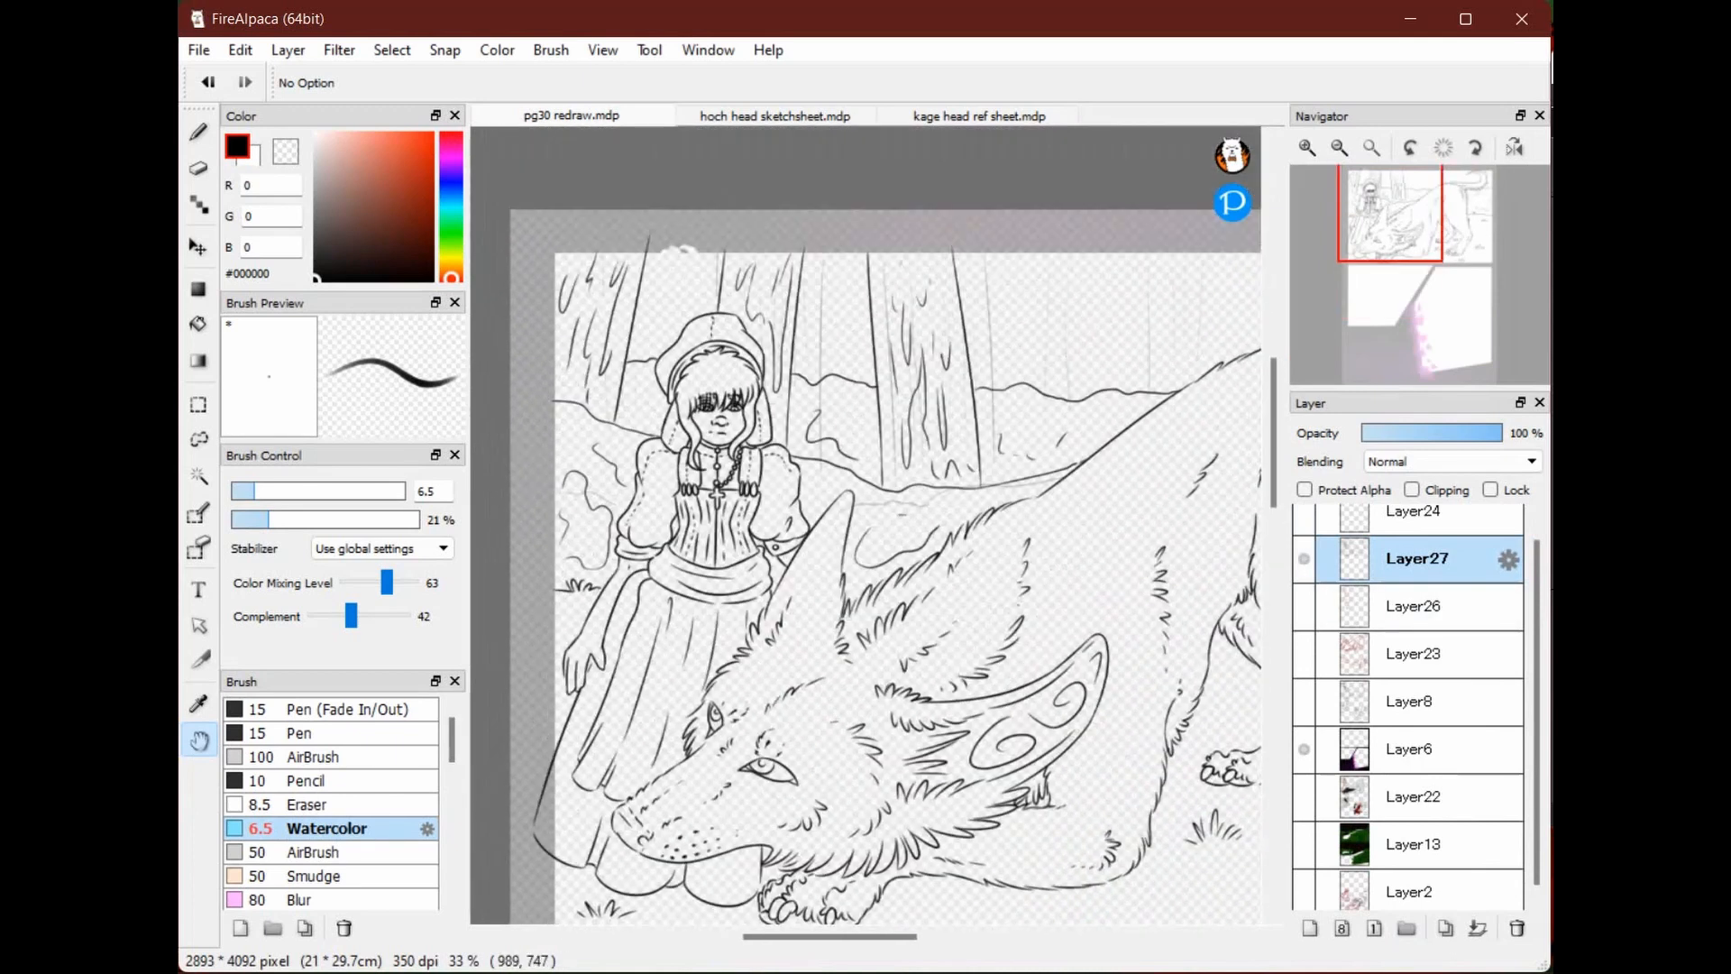
drag(939, 623, 930, 588)
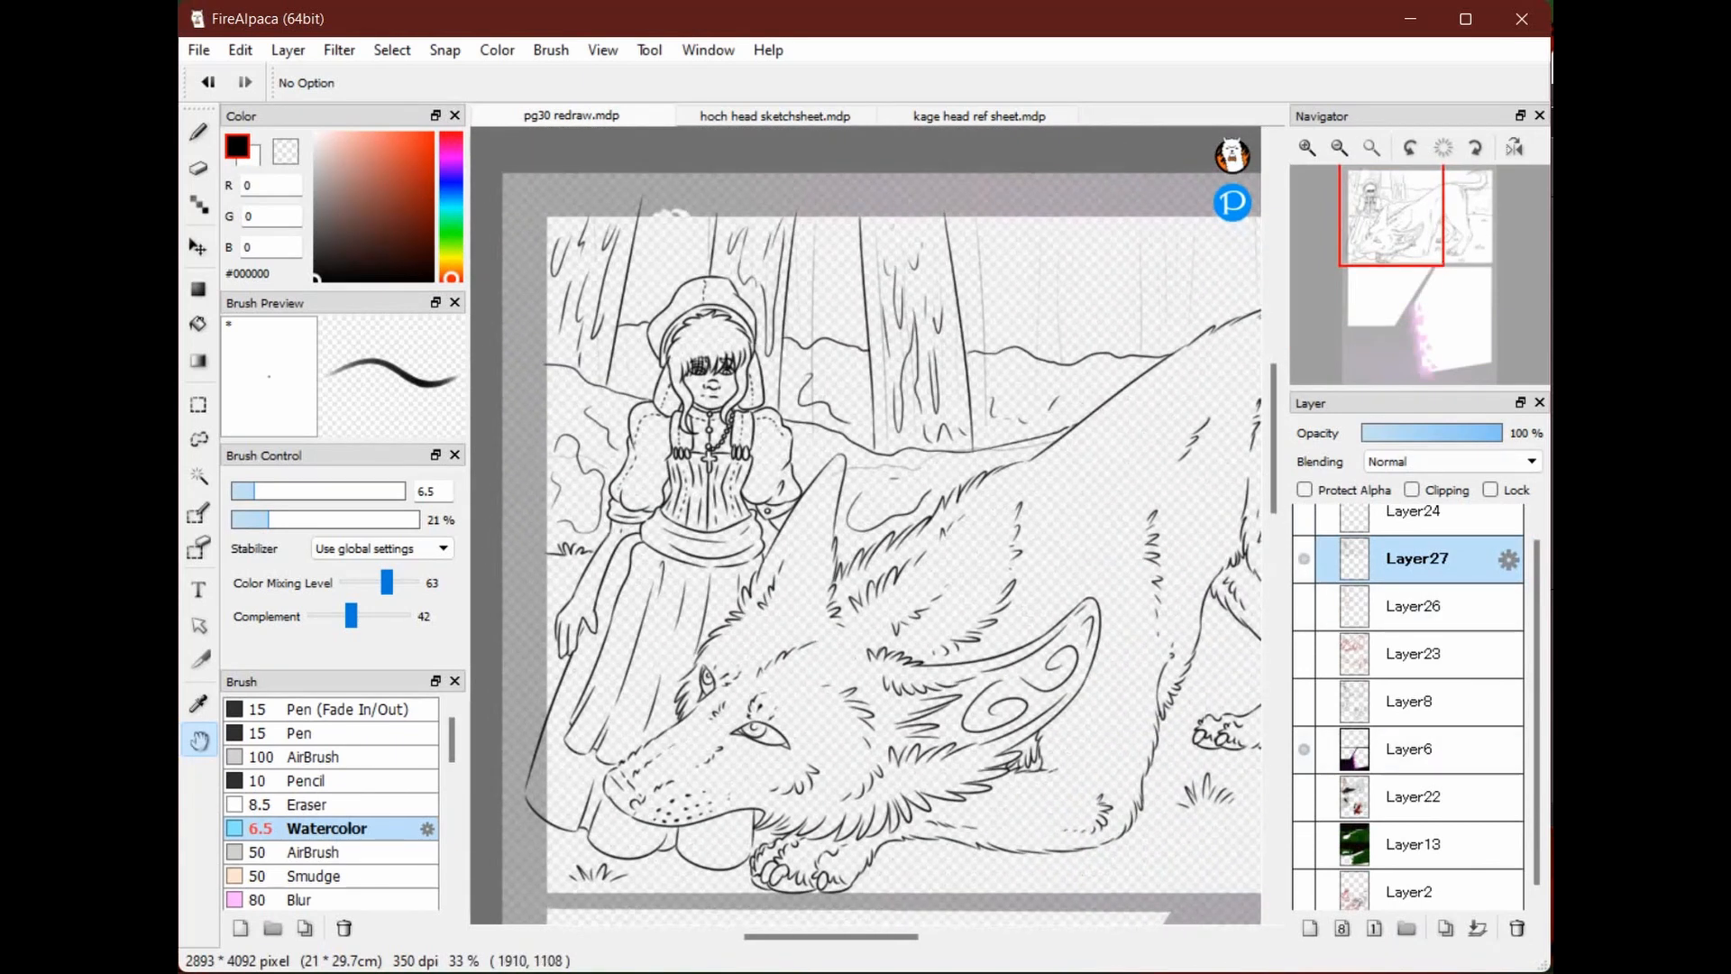
click(1304, 749)
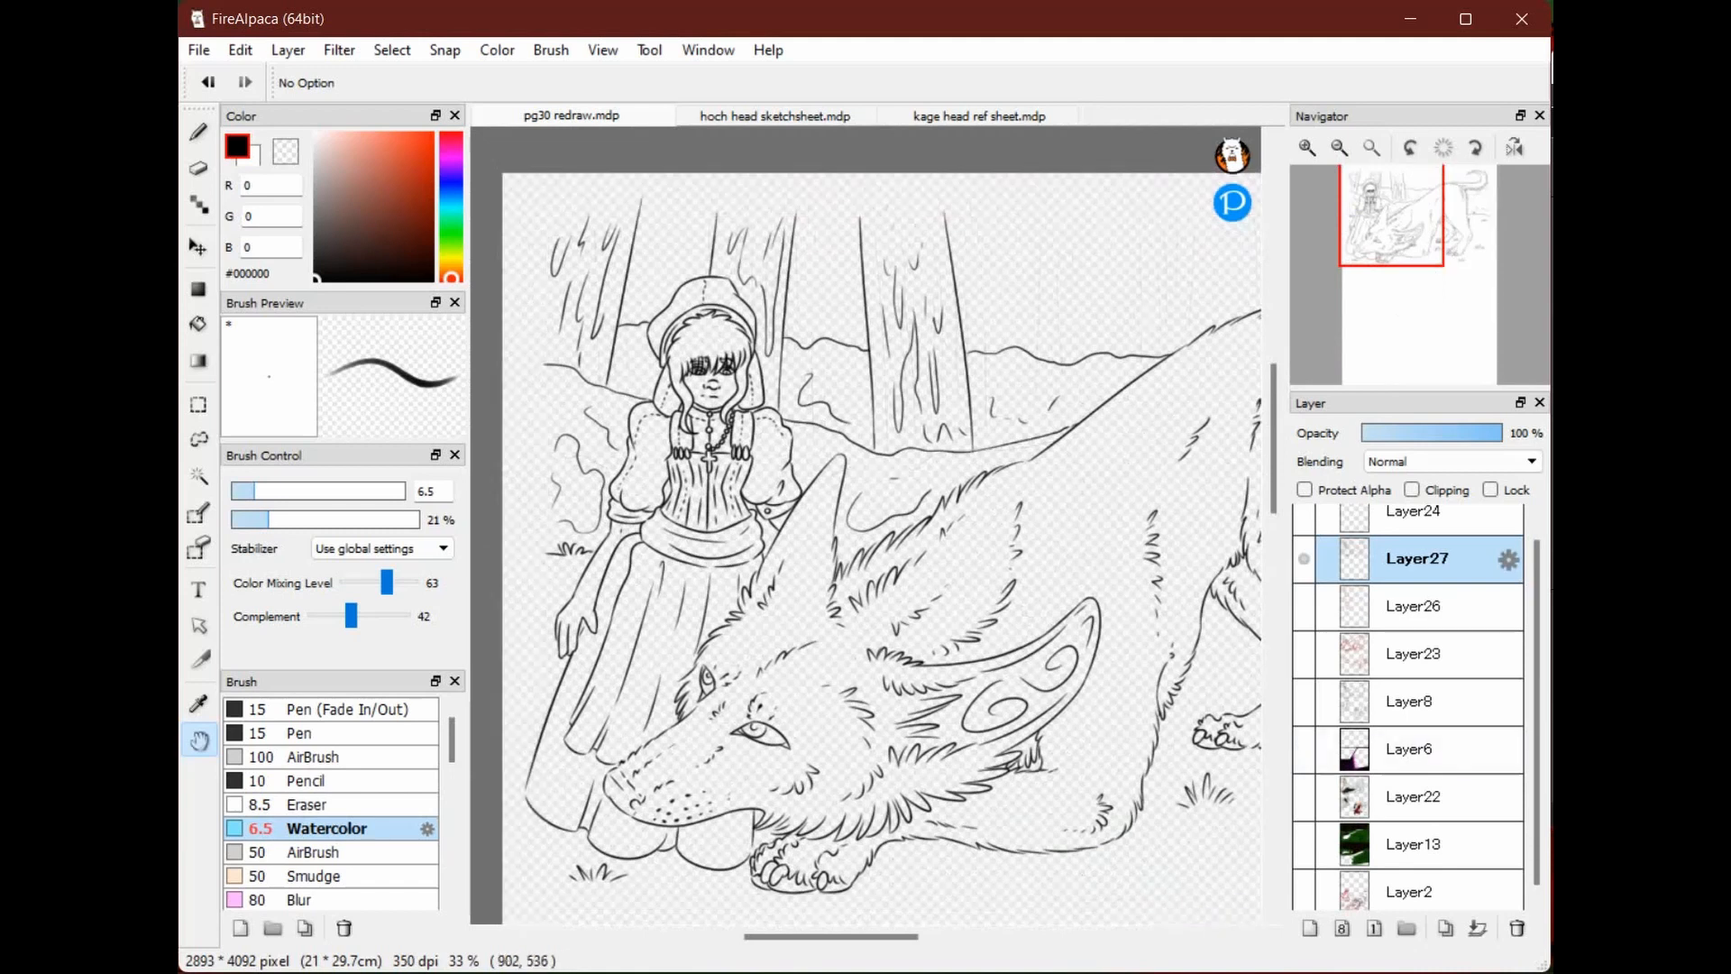
Look over the line art along the wolf's body and legs, its eyes and muzzle up close, and the girl with the forest background
drag(921, 614, 990, 589)
drag(891, 653, 662, 577)
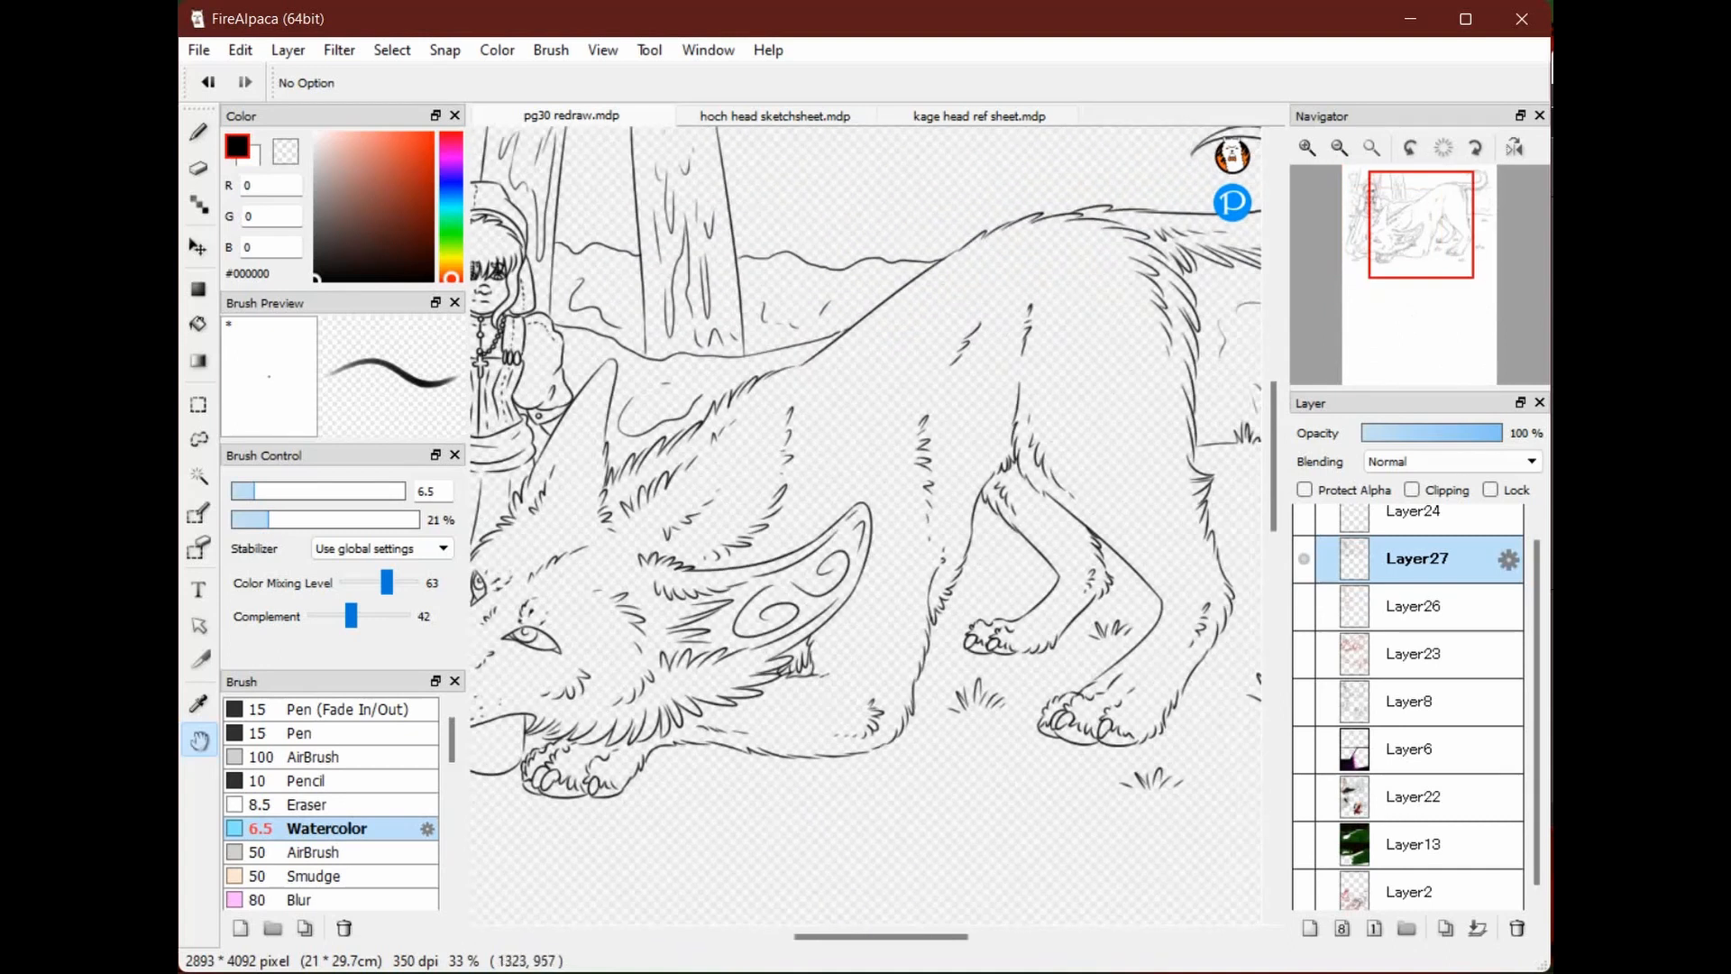
drag(559, 411, 826, 581)
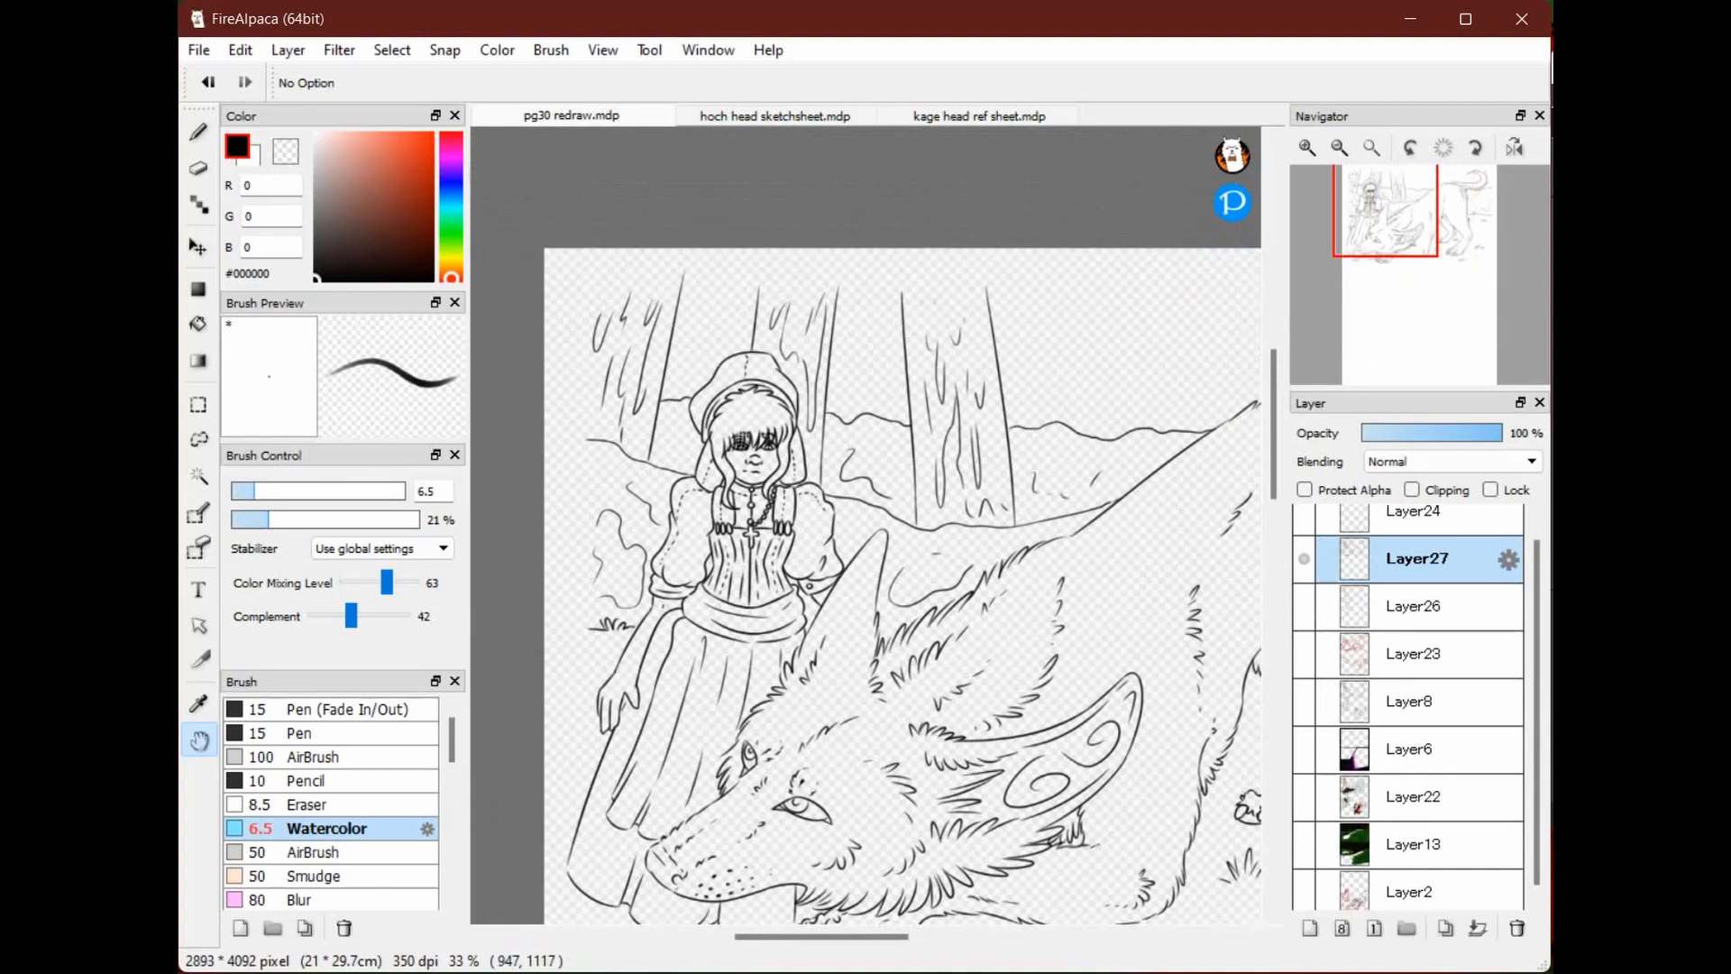
drag(947, 584, 1082, 476)
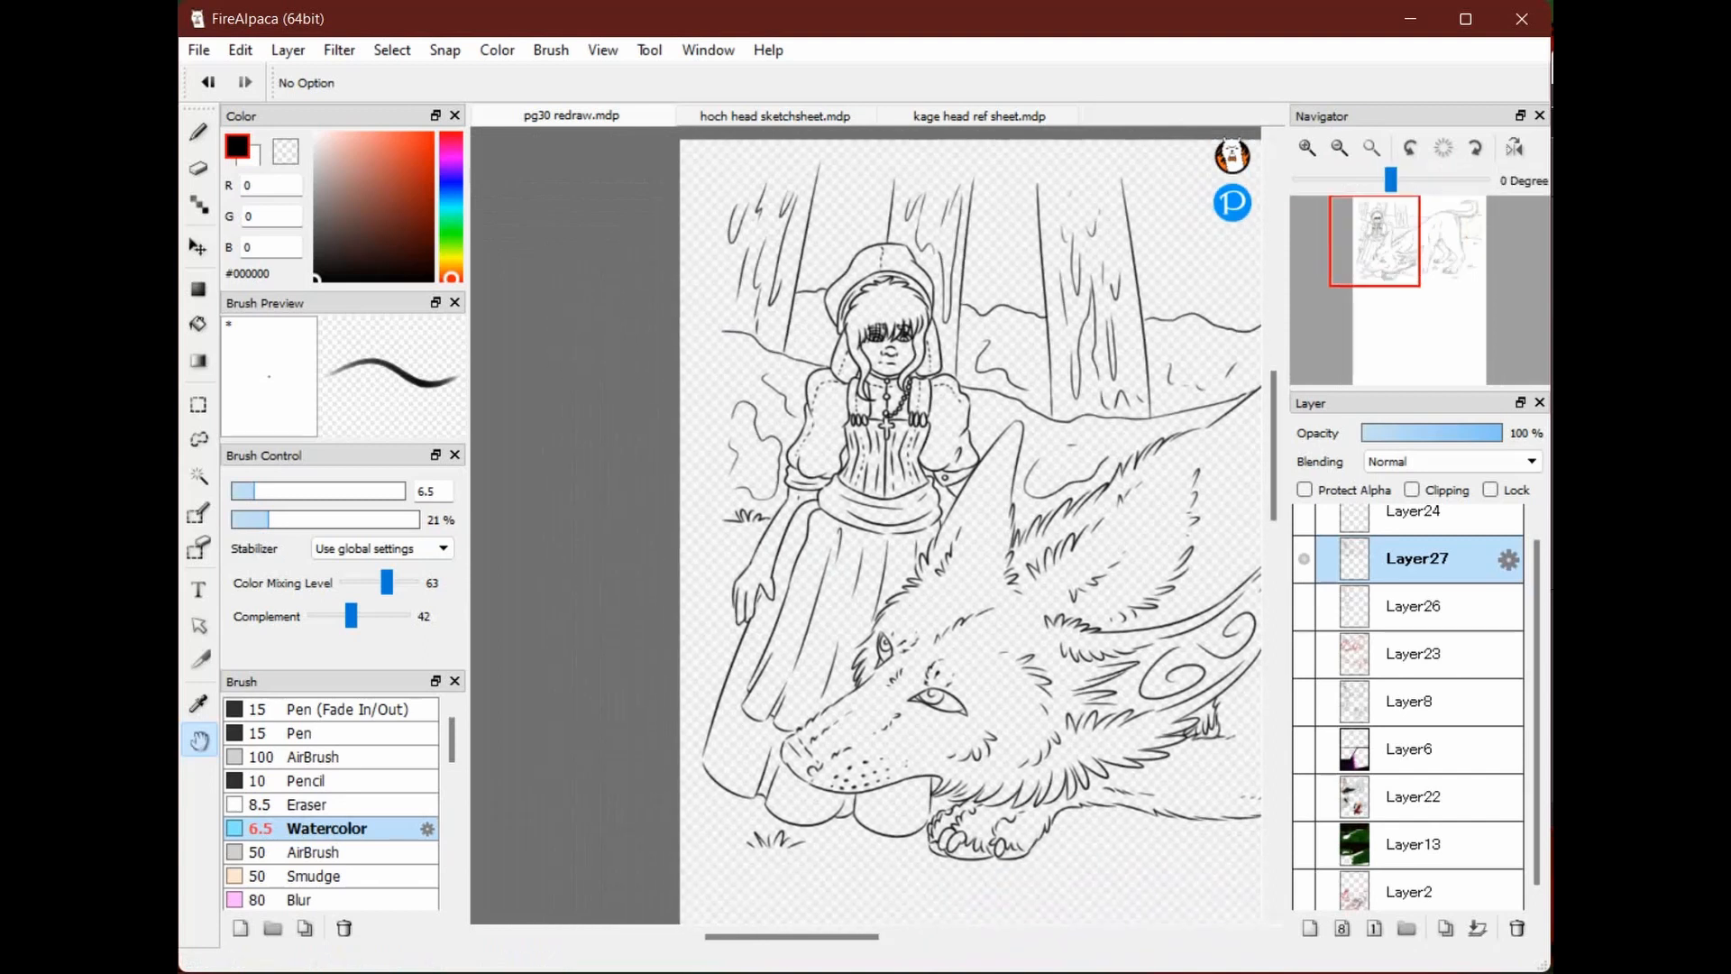
drag(1040, 533, 847, 601)
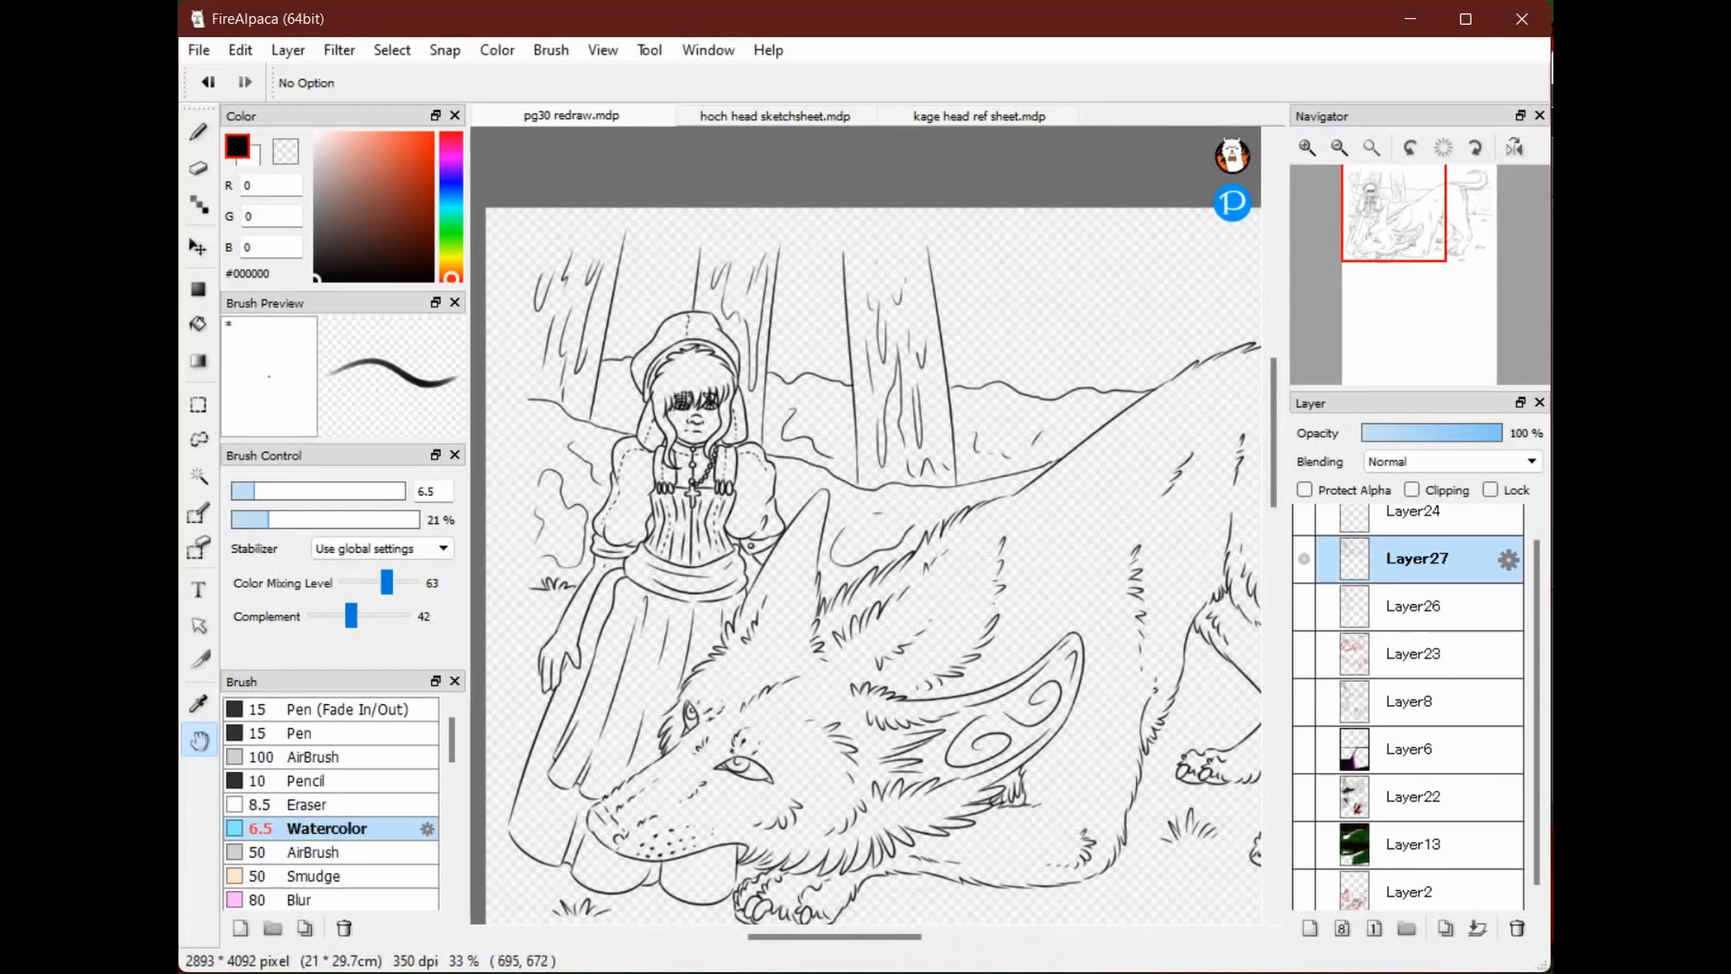
drag(765, 476, 808, 492)
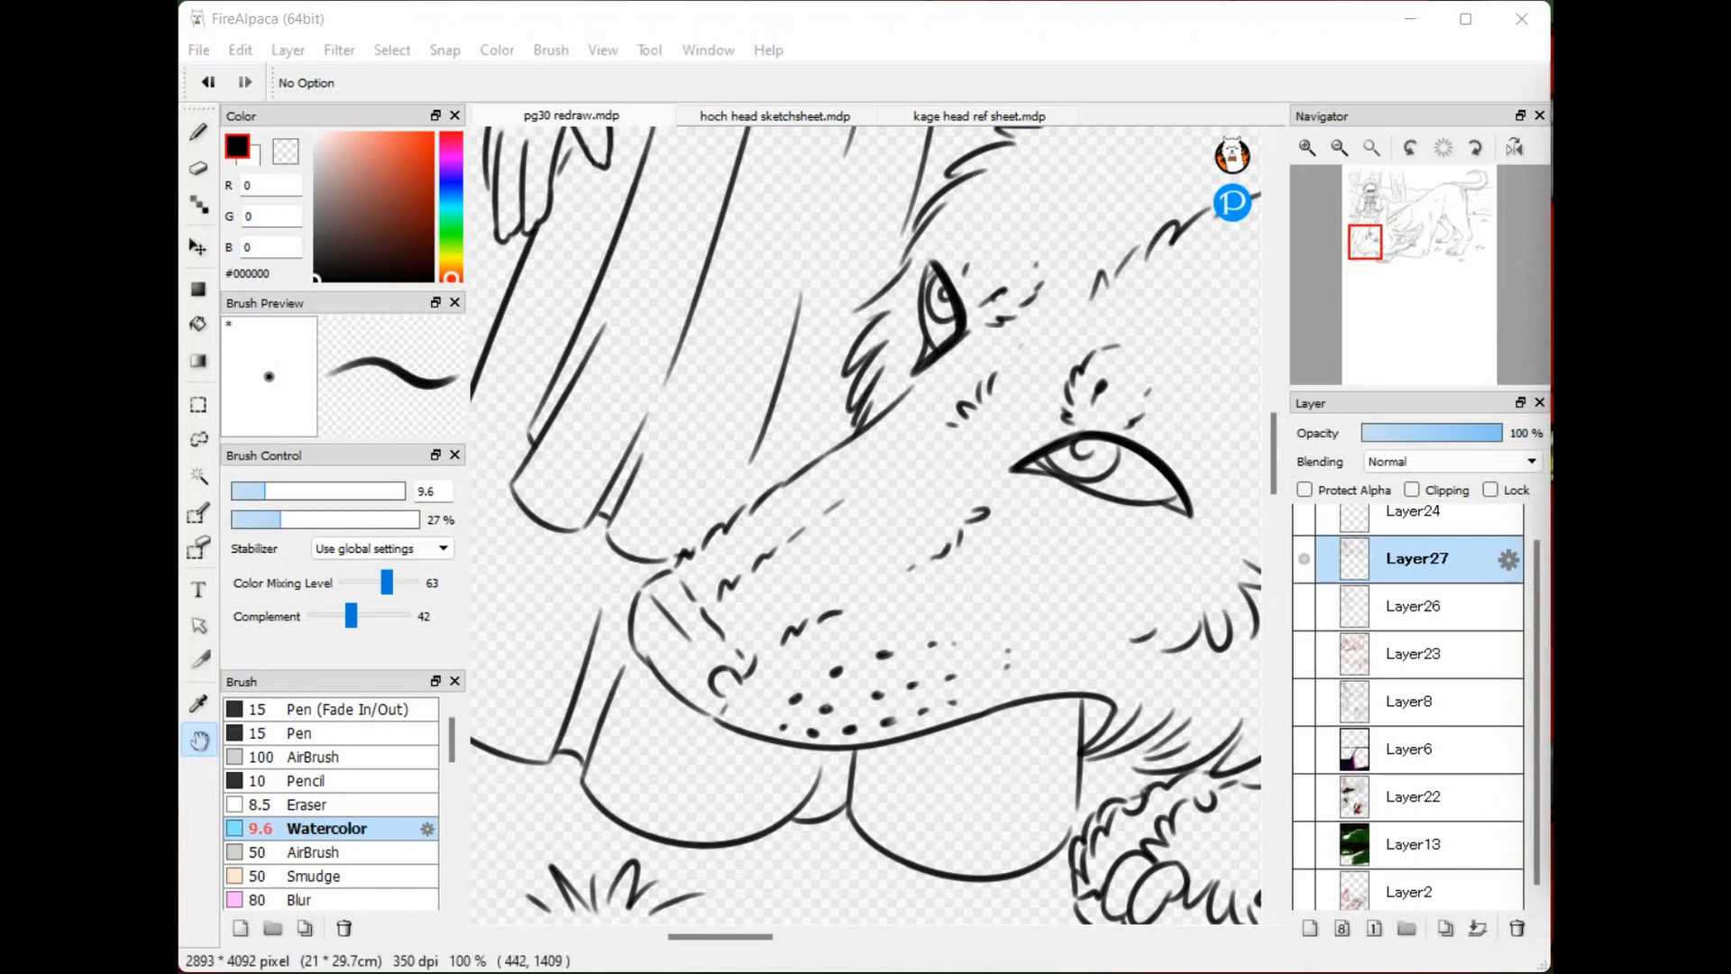
click(830, 436)
drag(1073, 469, 1090, 596)
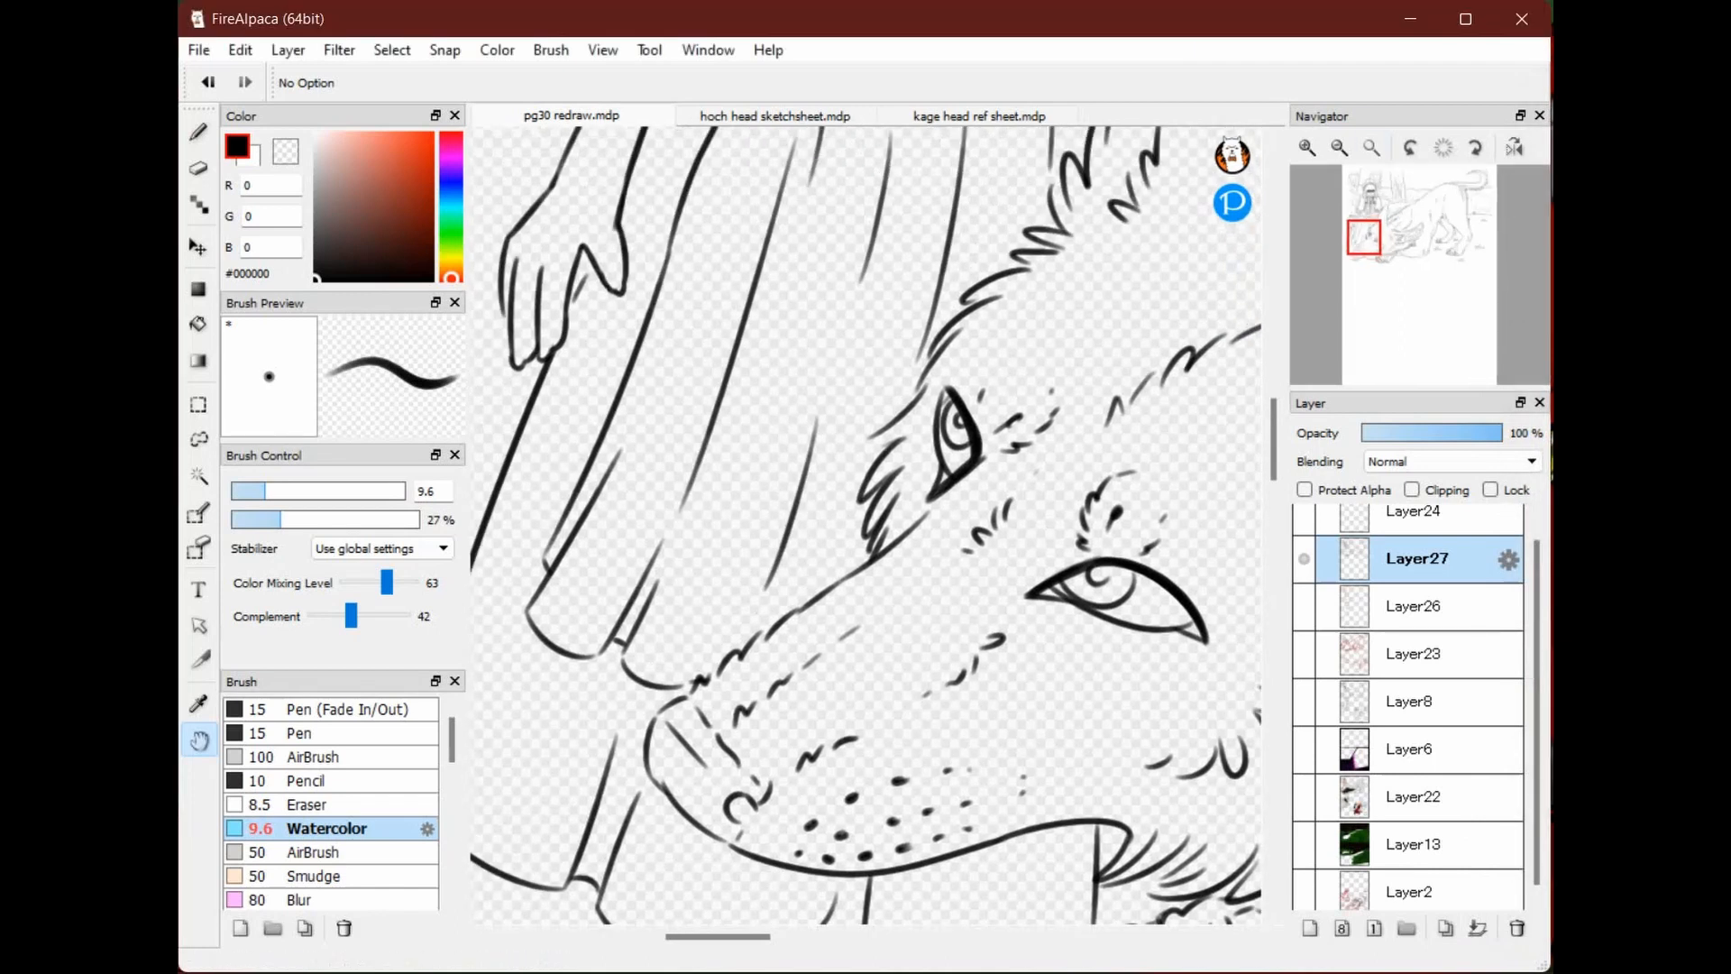
click(1340, 148)
click(1340, 147)
drag(1015, 392, 924, 654)
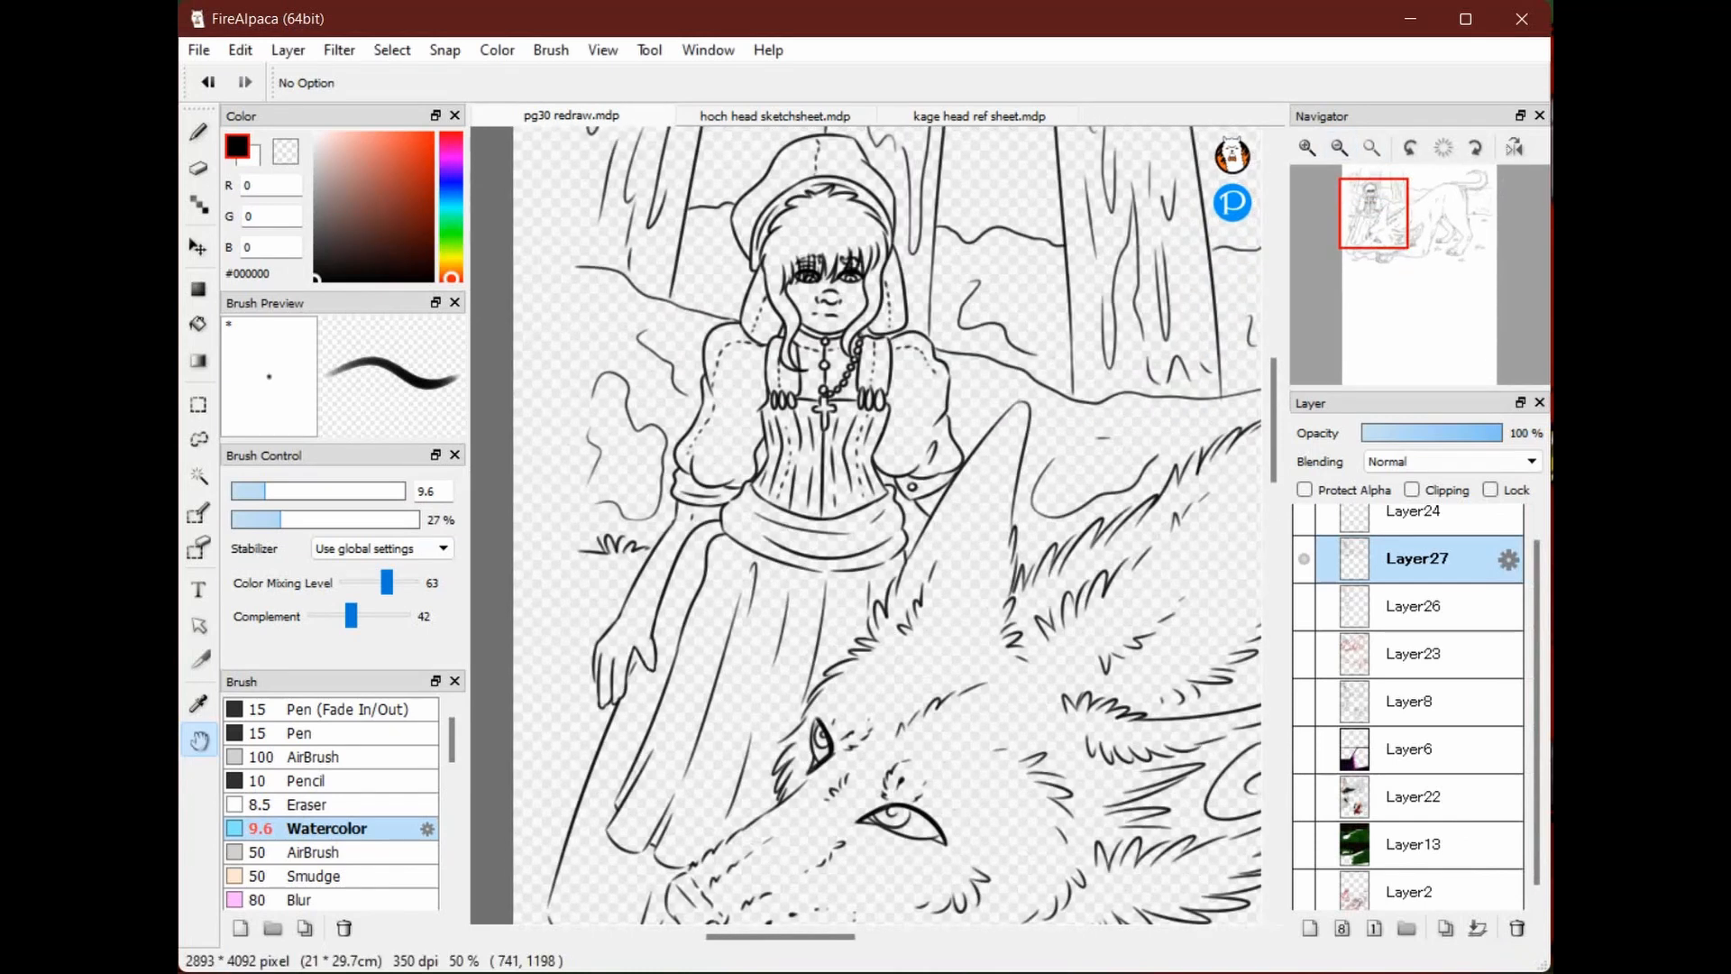
drag(1015, 465, 849, 636)
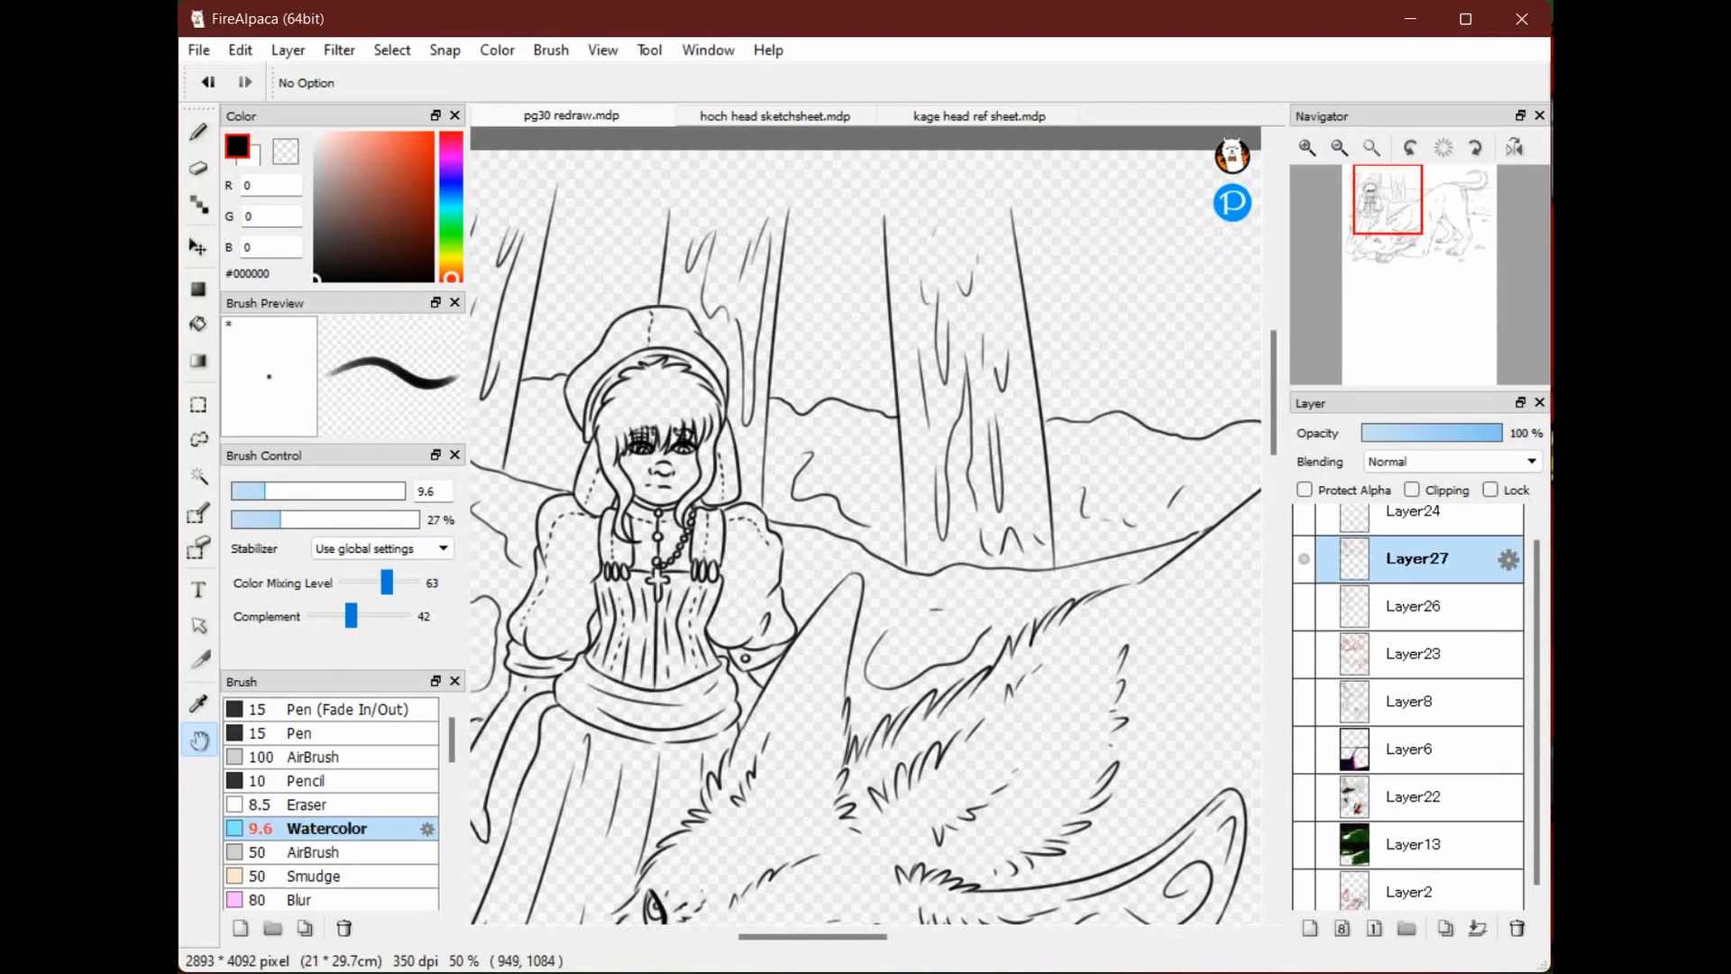
drag(962, 557, 1051, 462)
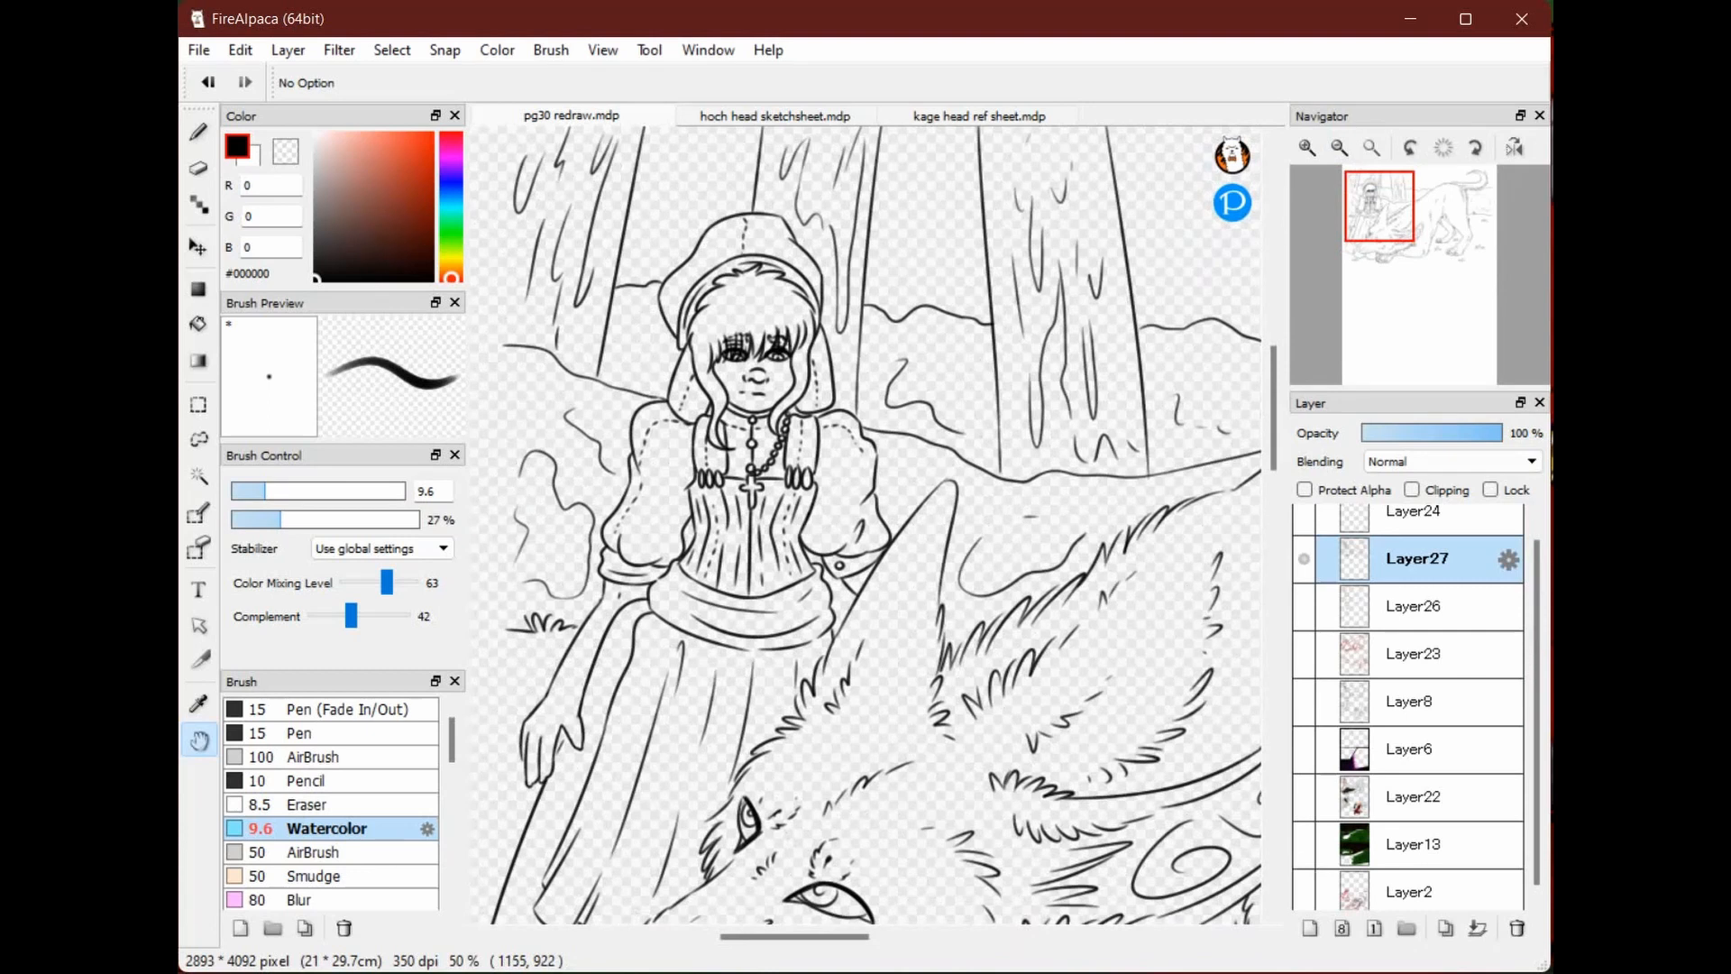
Check the line art's composition with the whole page in view, and inspect the girl beside the wolf's head at 50% zoom
click(1372, 148)
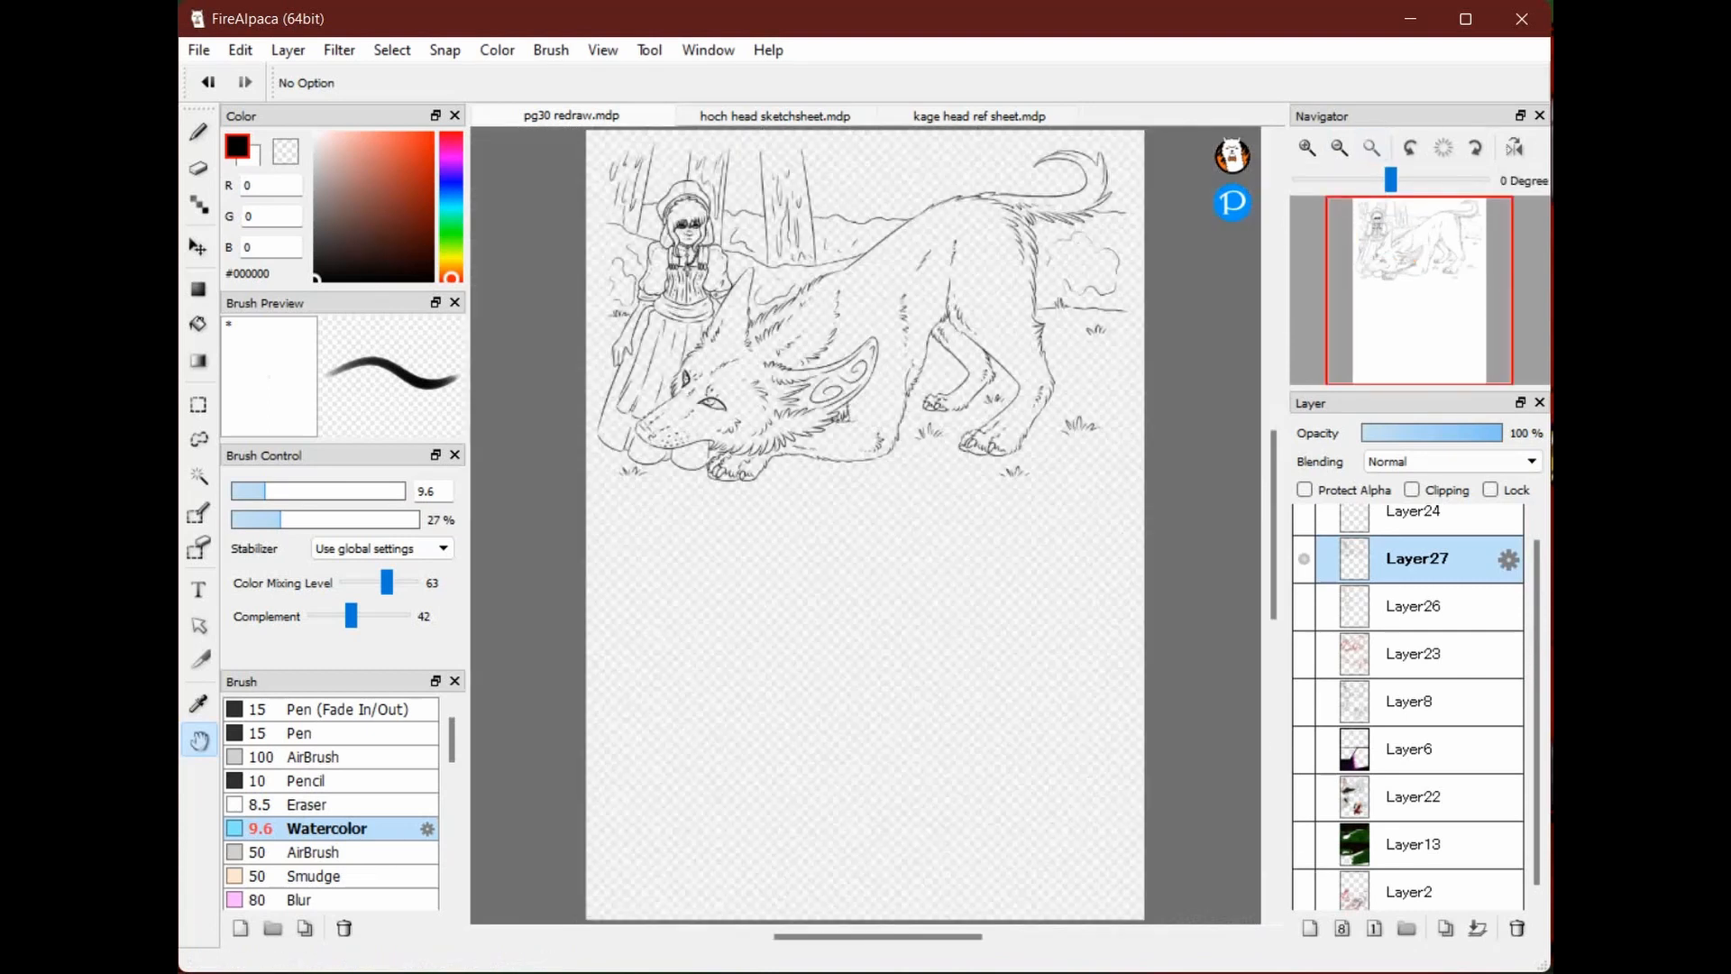
drag(916, 328, 1028, 531)
click(1307, 148)
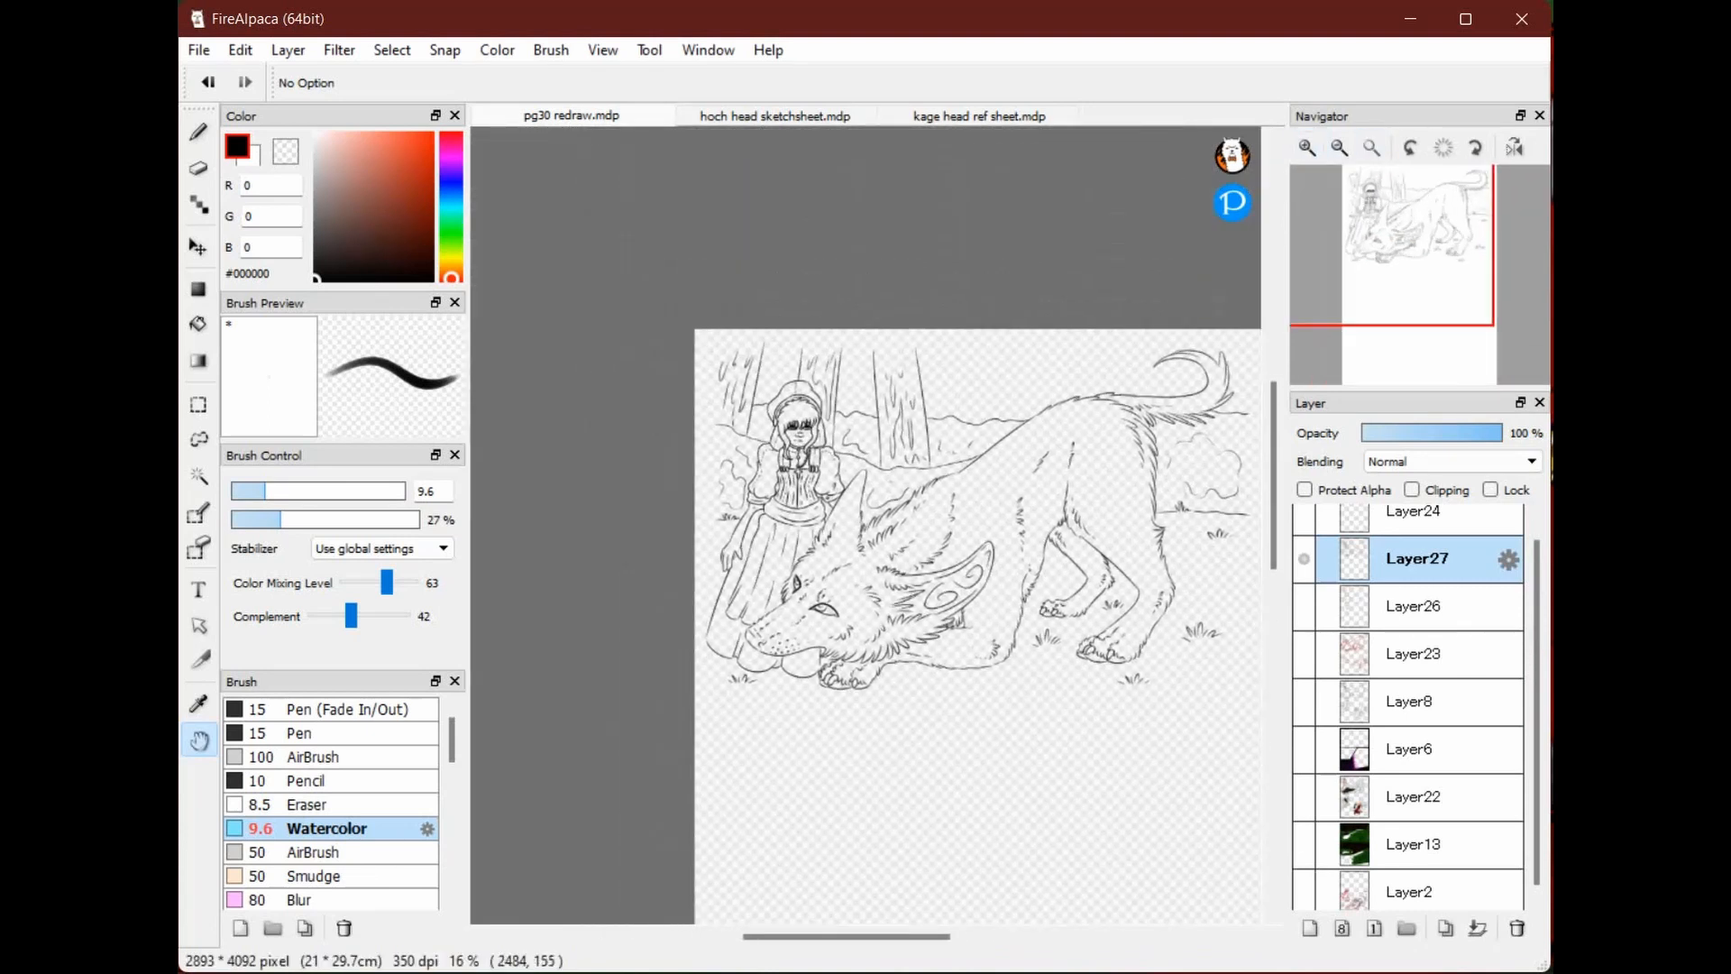
click(1307, 148)
click(1308, 147)
click(1308, 148)
drag(1017, 403, 1034, 535)
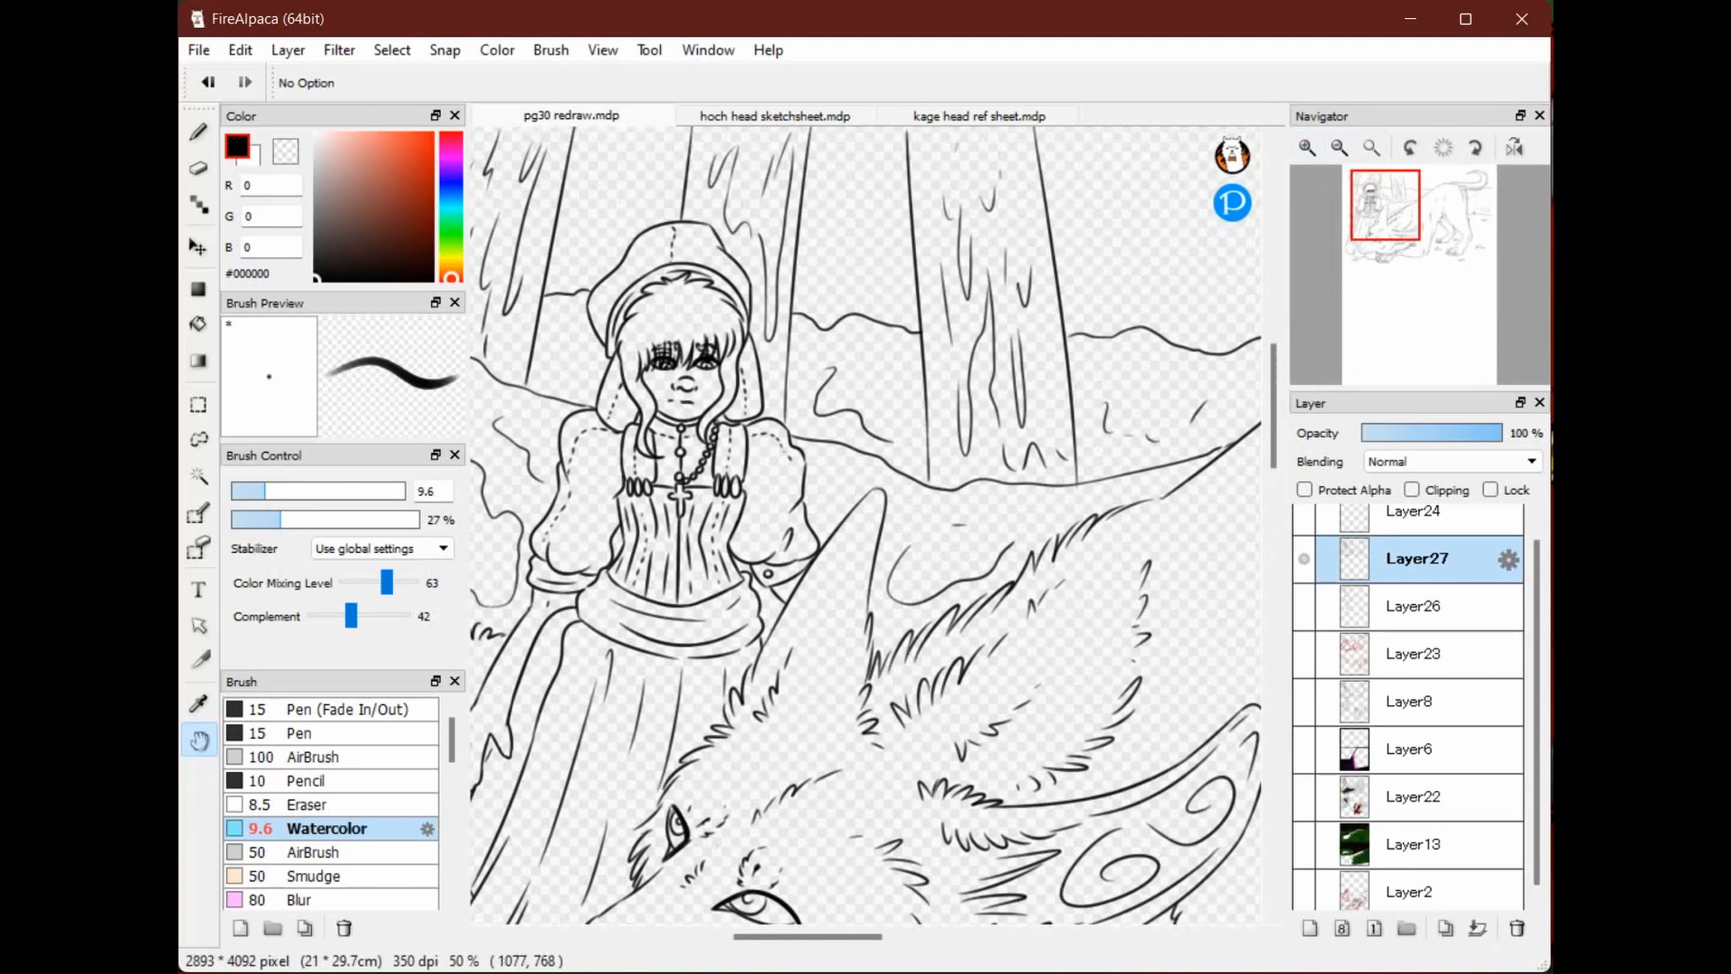
drag(888, 523, 872, 468)
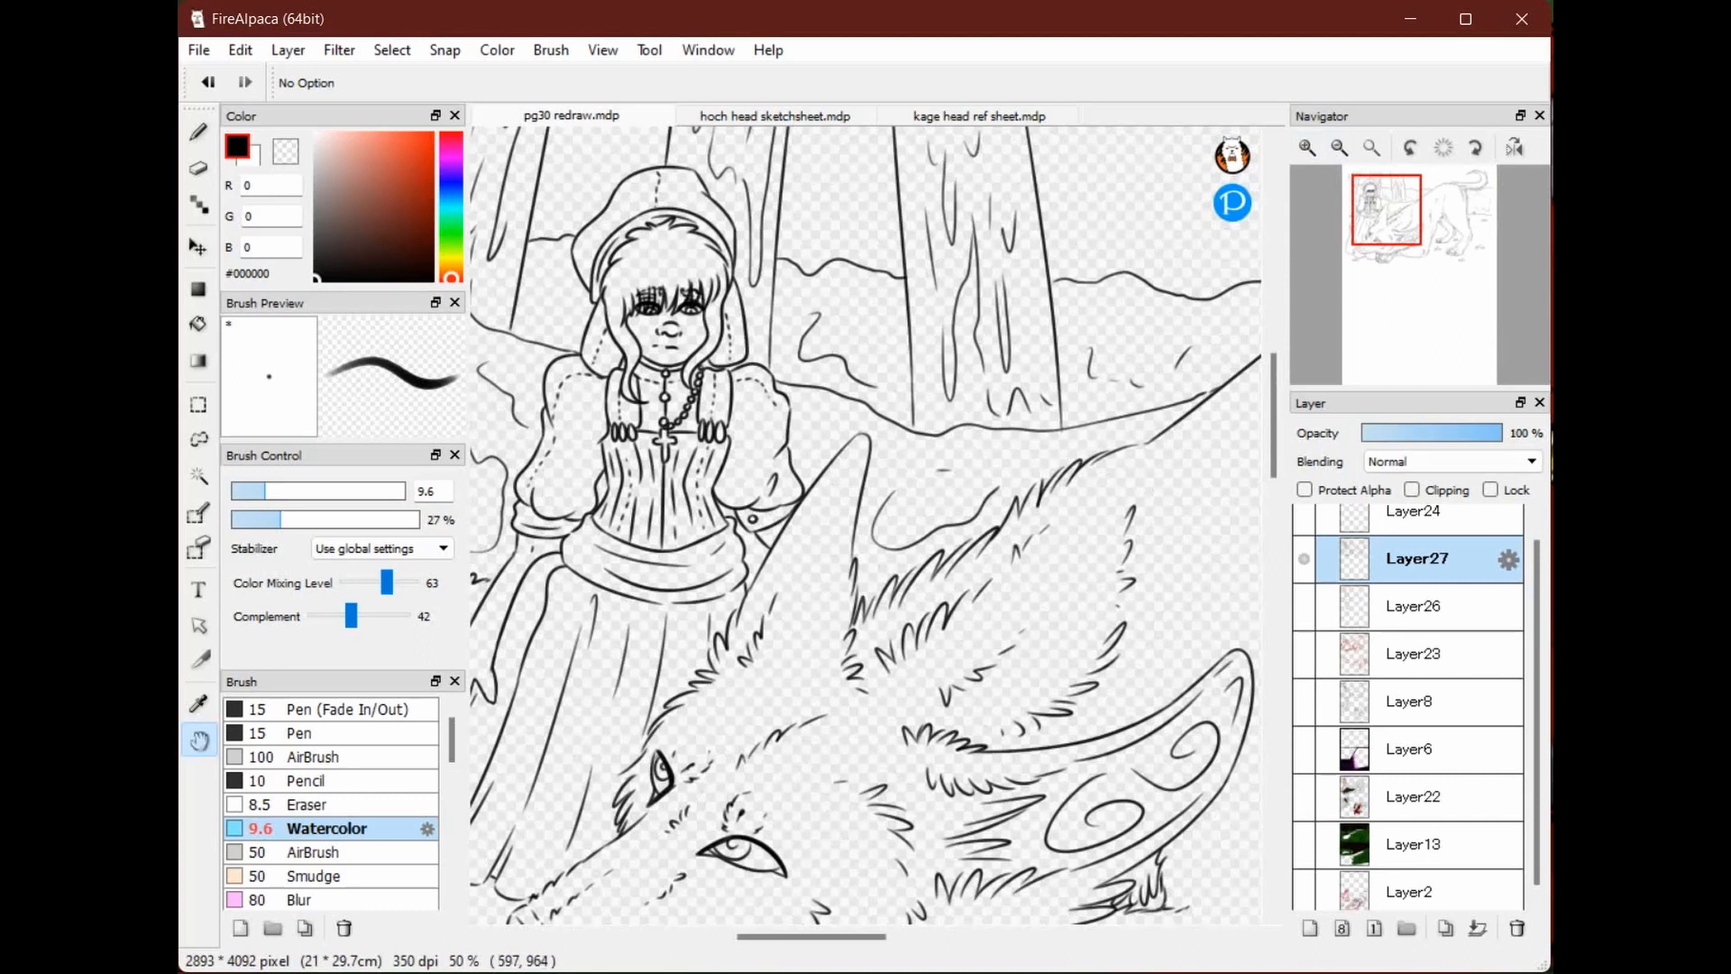
Look over the line art of the girl, the forest behind her and the wolf's head and paw at 50% zoom
drag(975, 636, 1049, 520)
drag(913, 250, 1066, 403)
drag(977, 574, 929, 511)
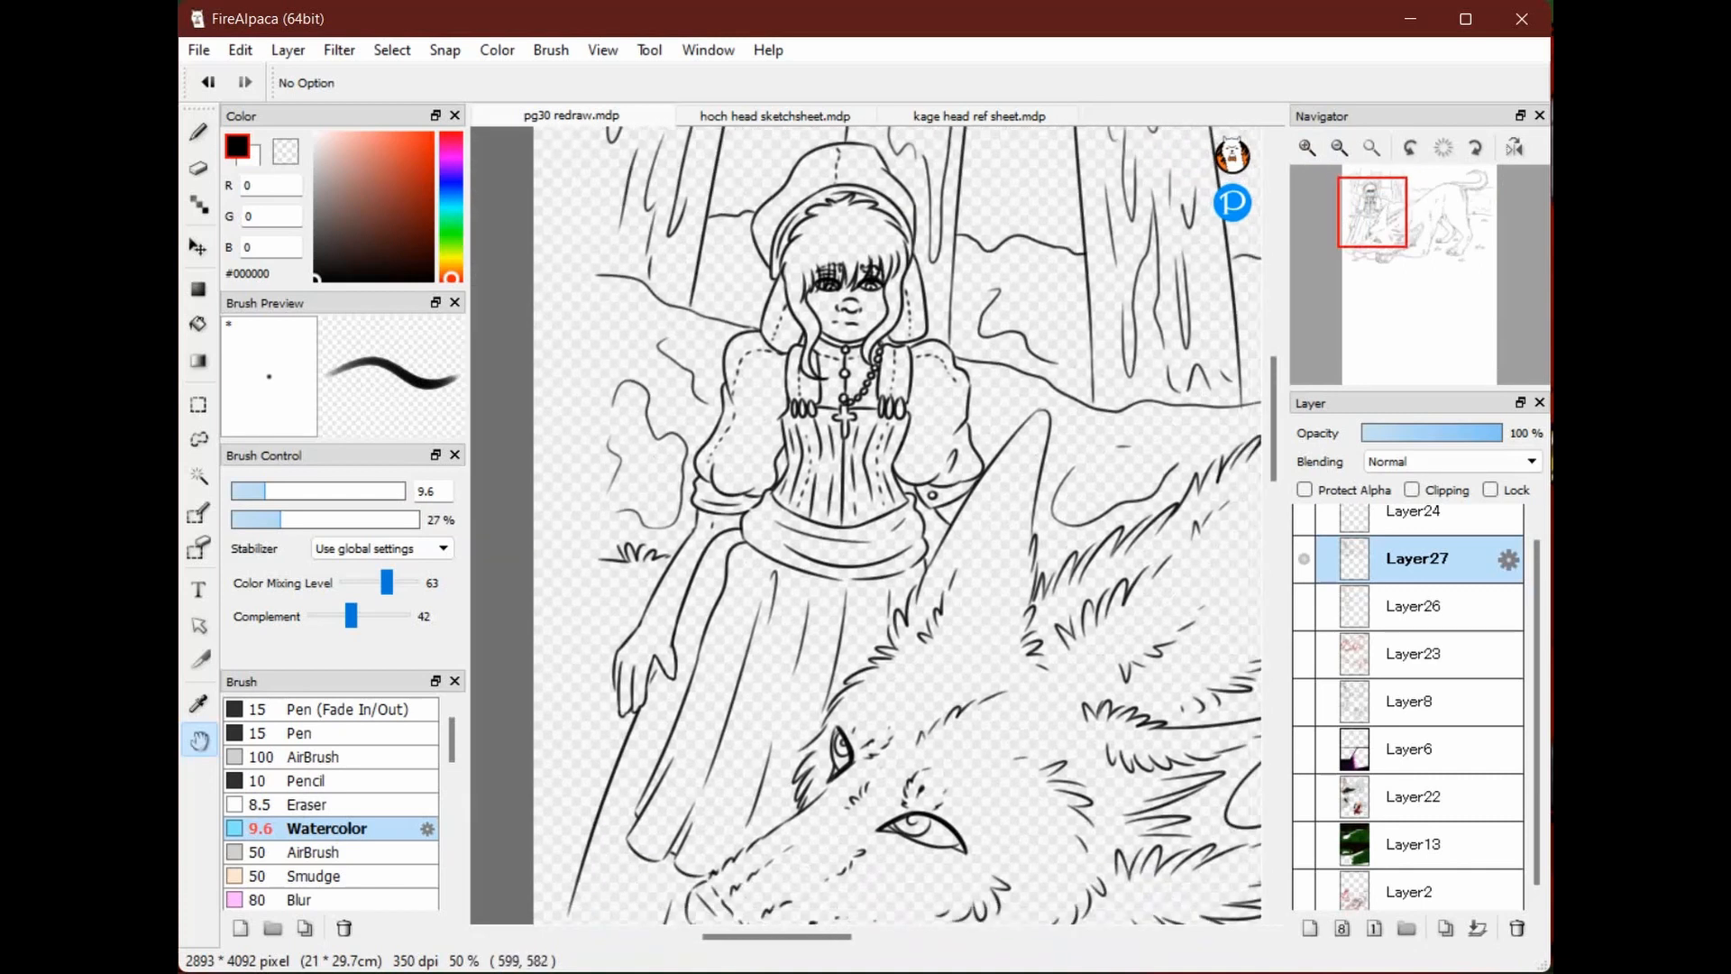
key(space)
drag(957, 749, 943, 520)
drag(840, 674, 730, 697)
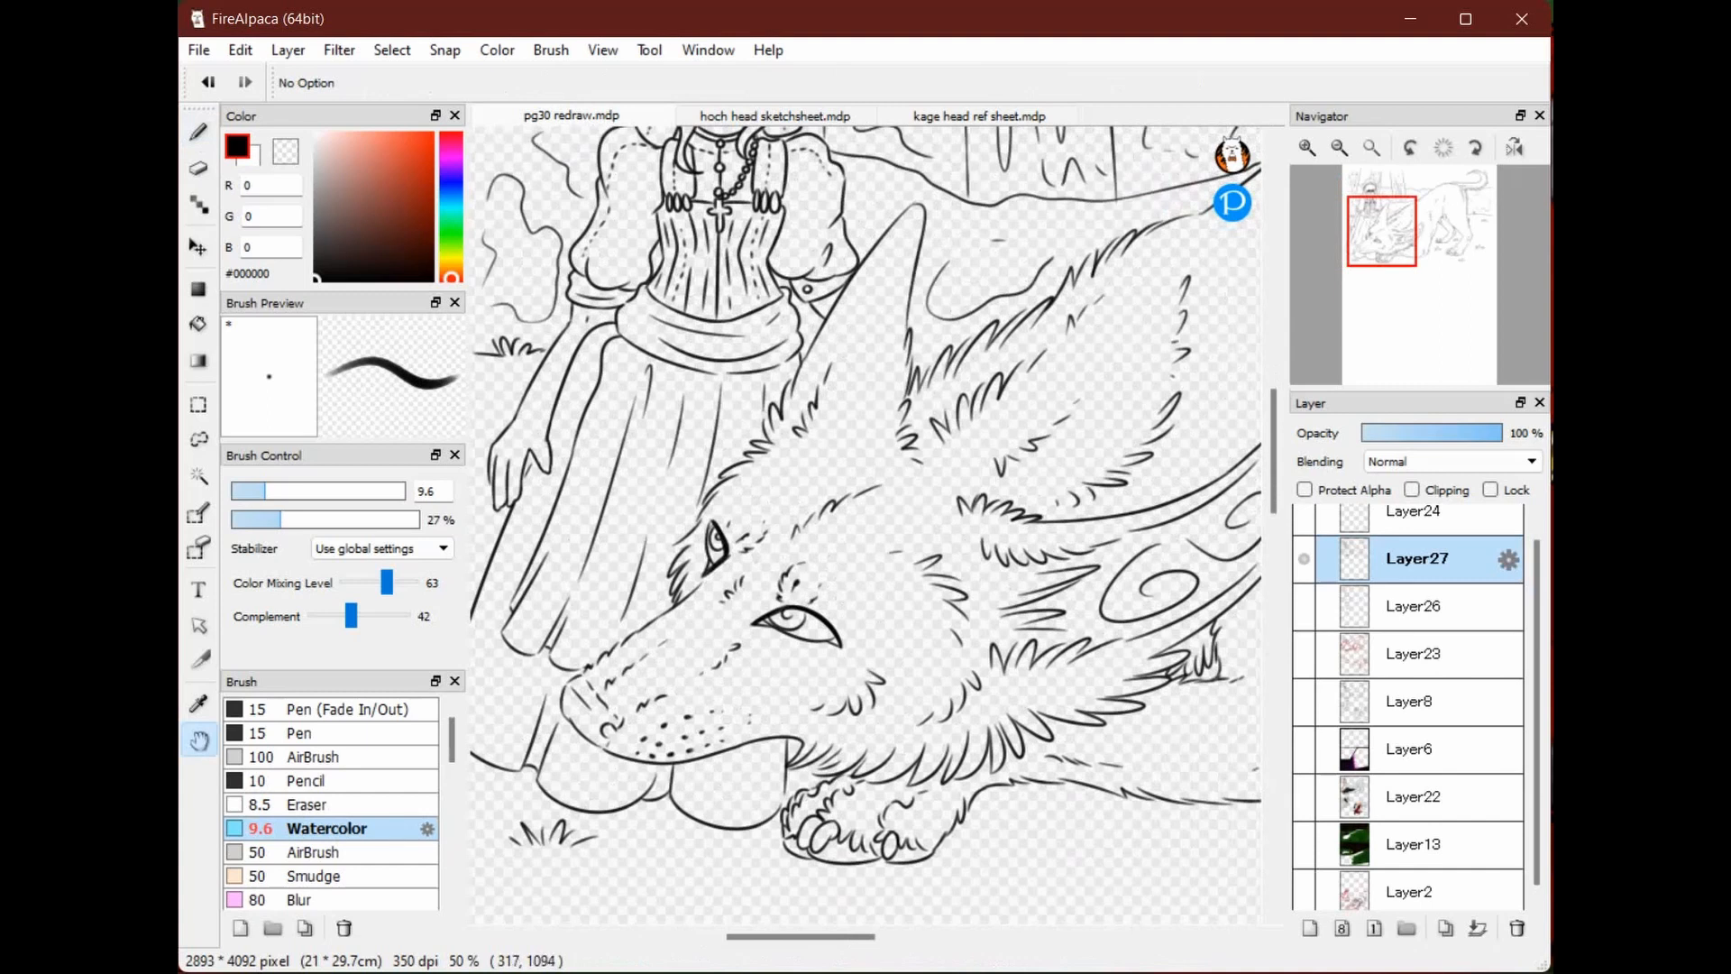
drag(663, 478, 819, 500)
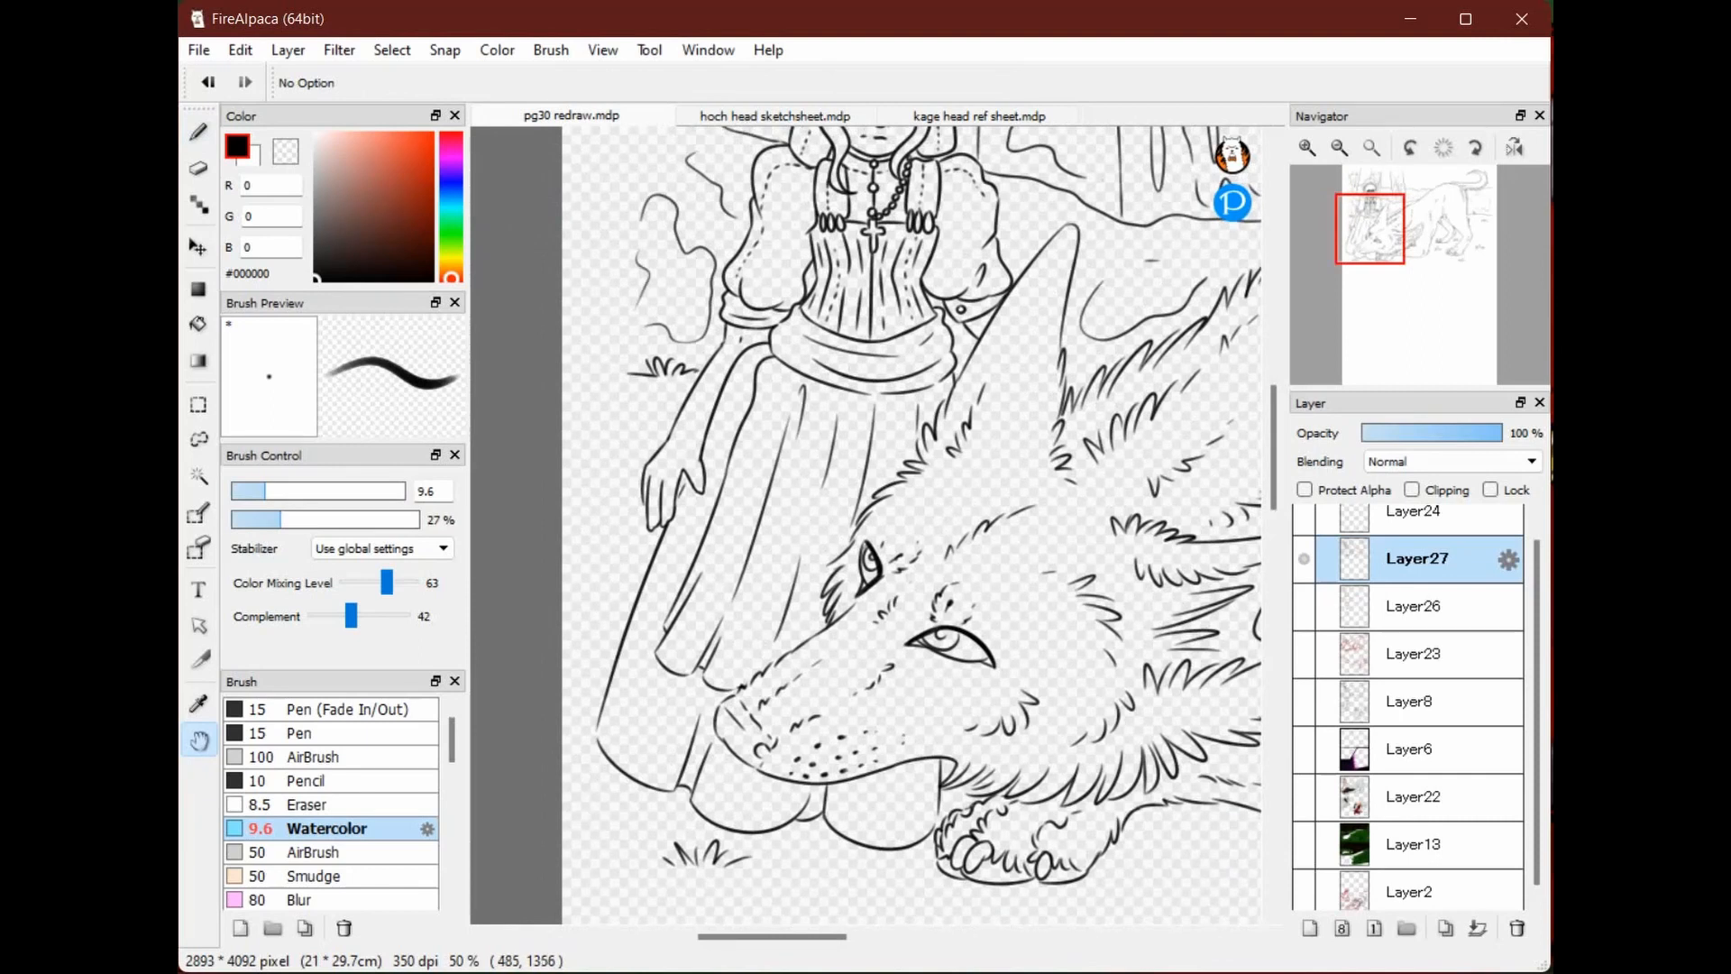
drag(1044, 523, 1031, 401)
Thicken the outline around the front of the wolf's nose with the 9.6 px Watercolor brush in black
click(1308, 147)
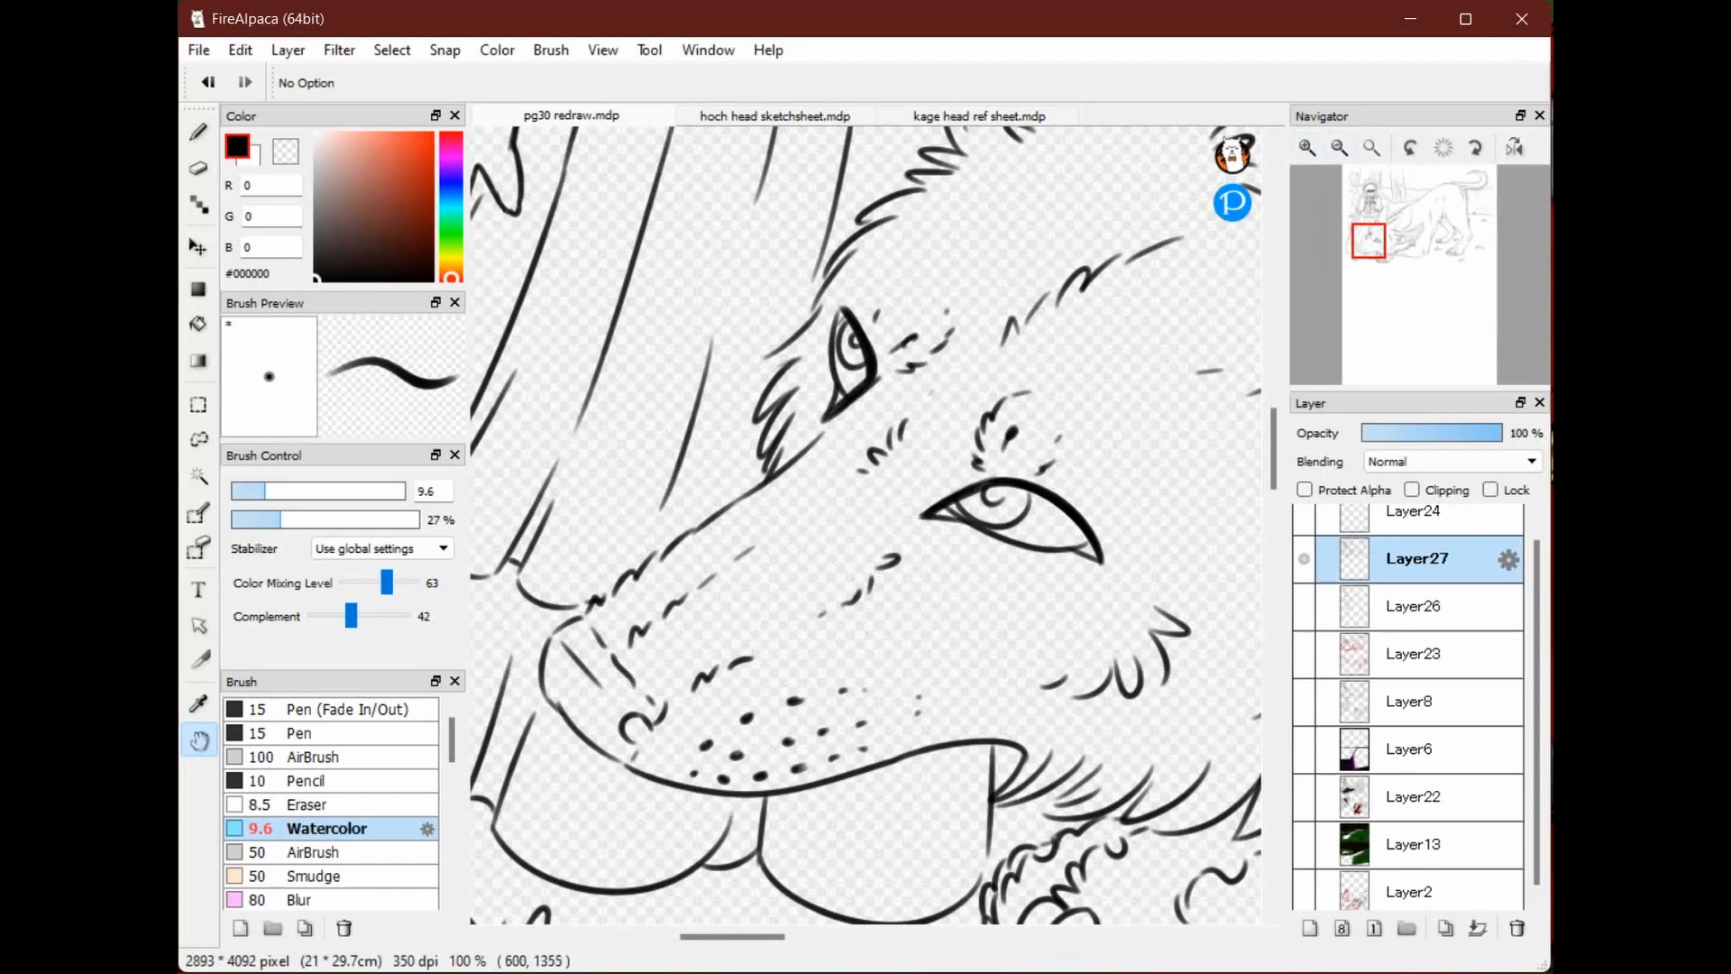
drag(1073, 482, 1115, 361)
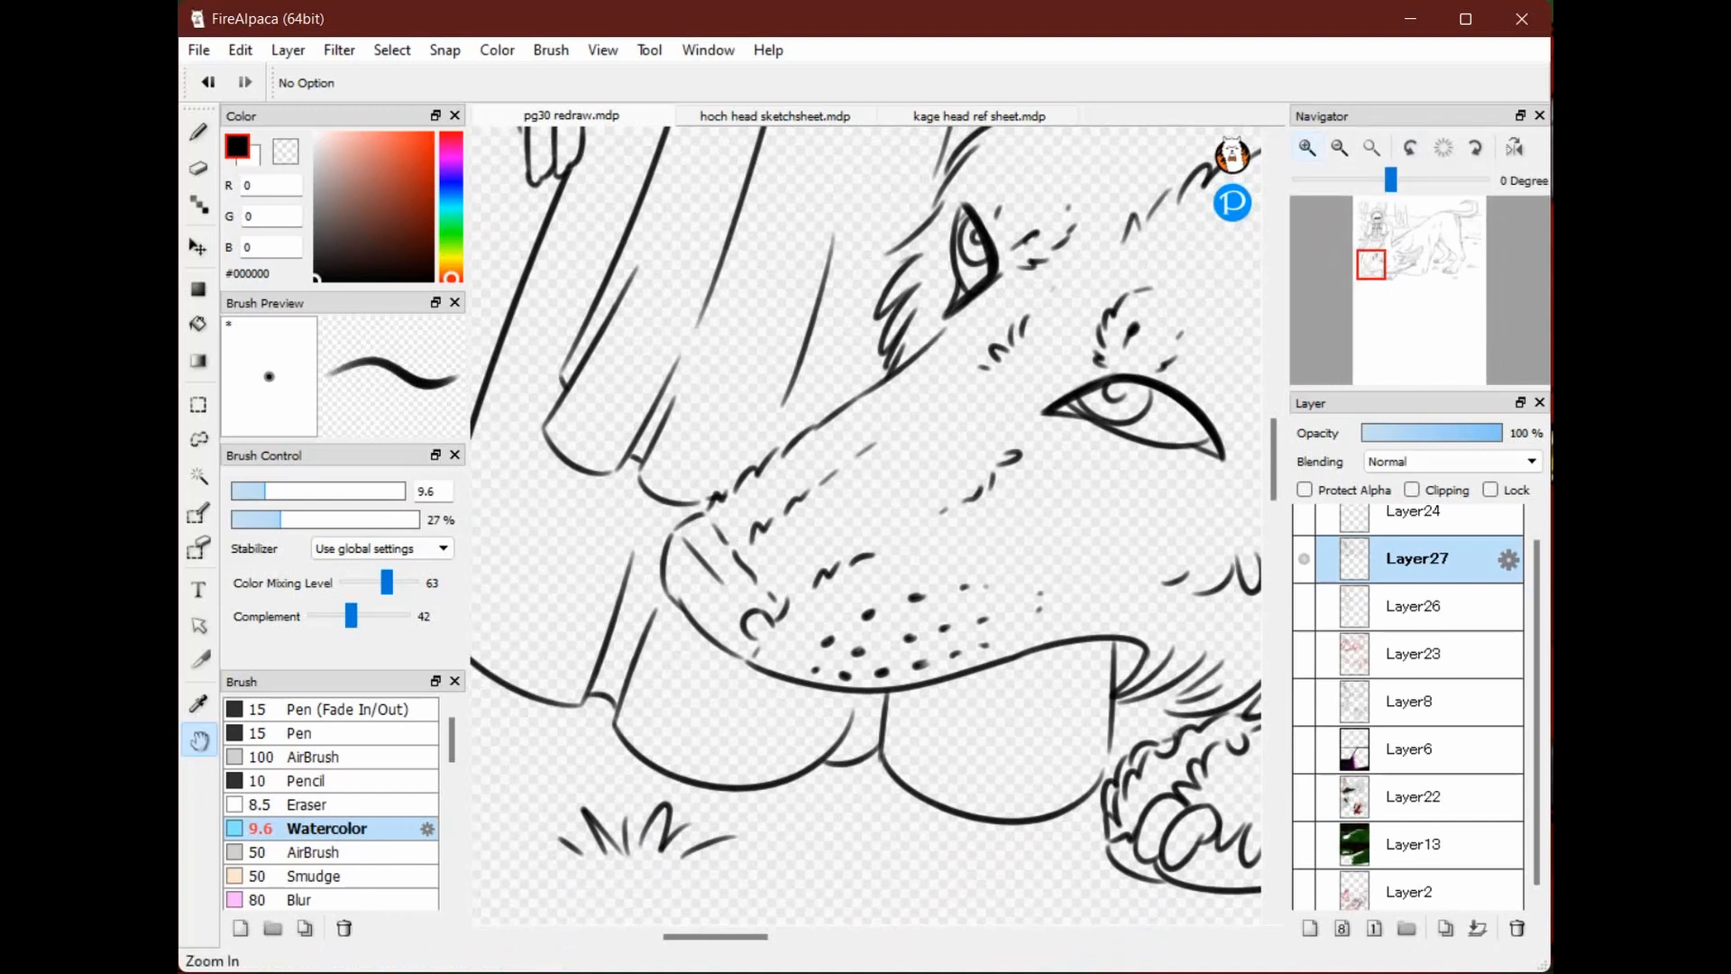
click(1308, 147)
drag(898, 682, 928, 556)
drag(650, 523, 625, 461)
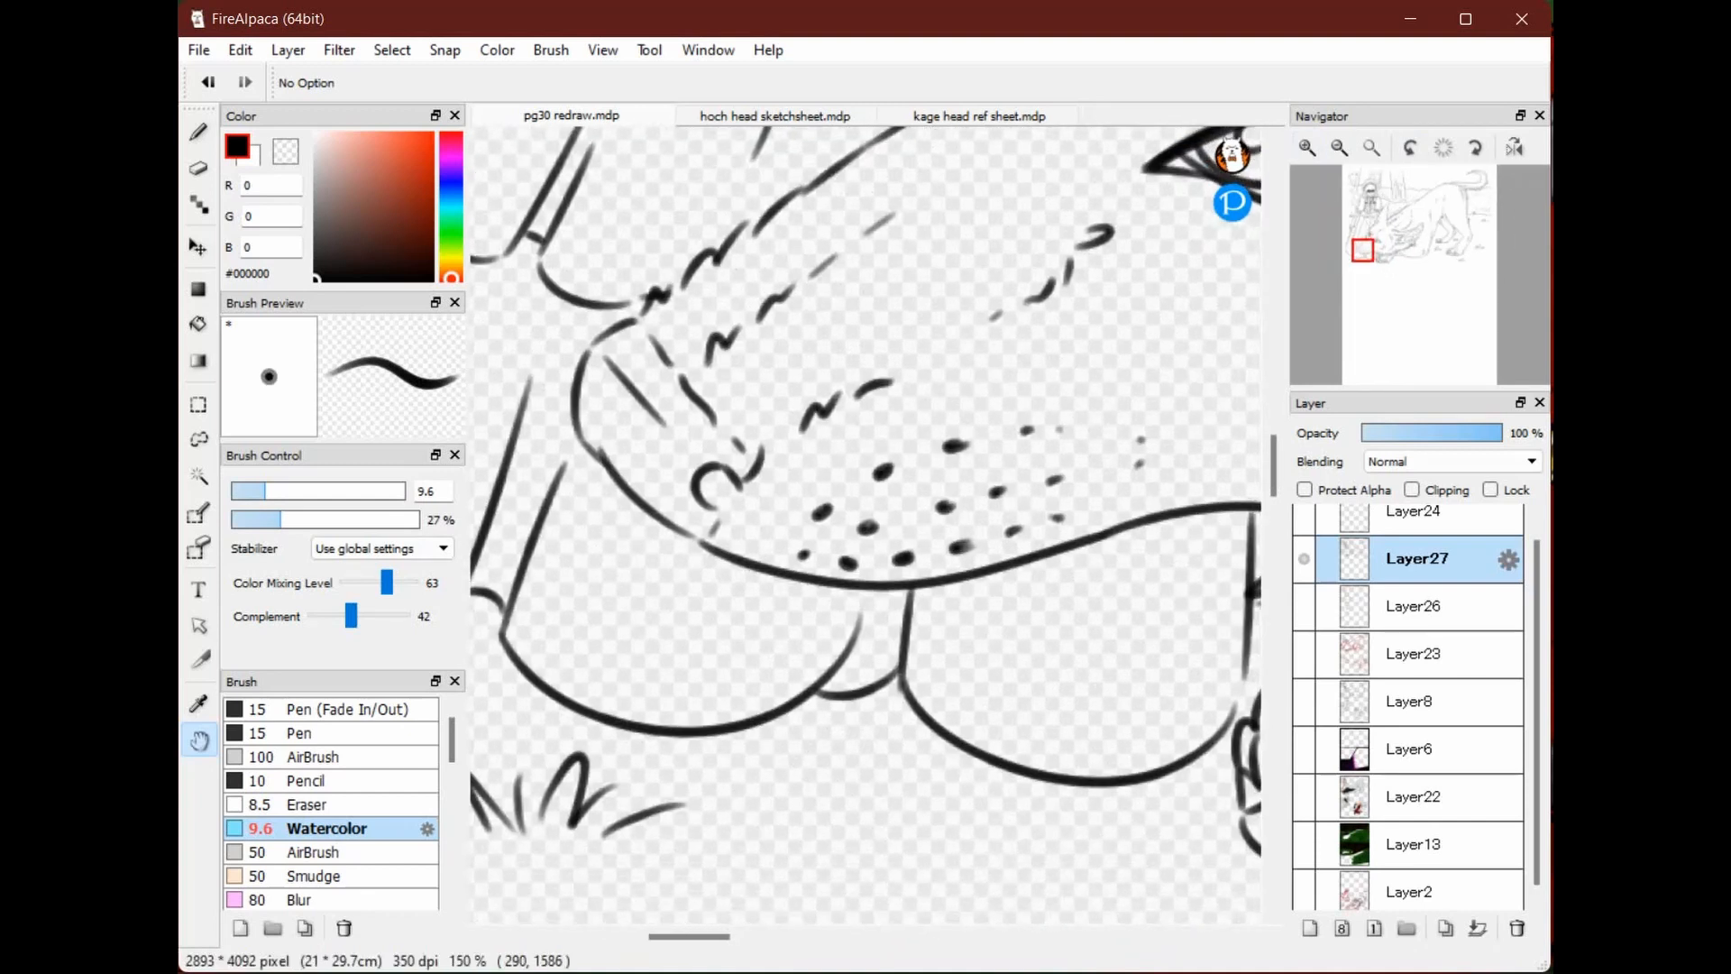
key(b)
mouse_move(586, 356)
mouse_down()
mouse_move(577, 425)
mouse_move(617, 480)
mouse_up()
key(space)
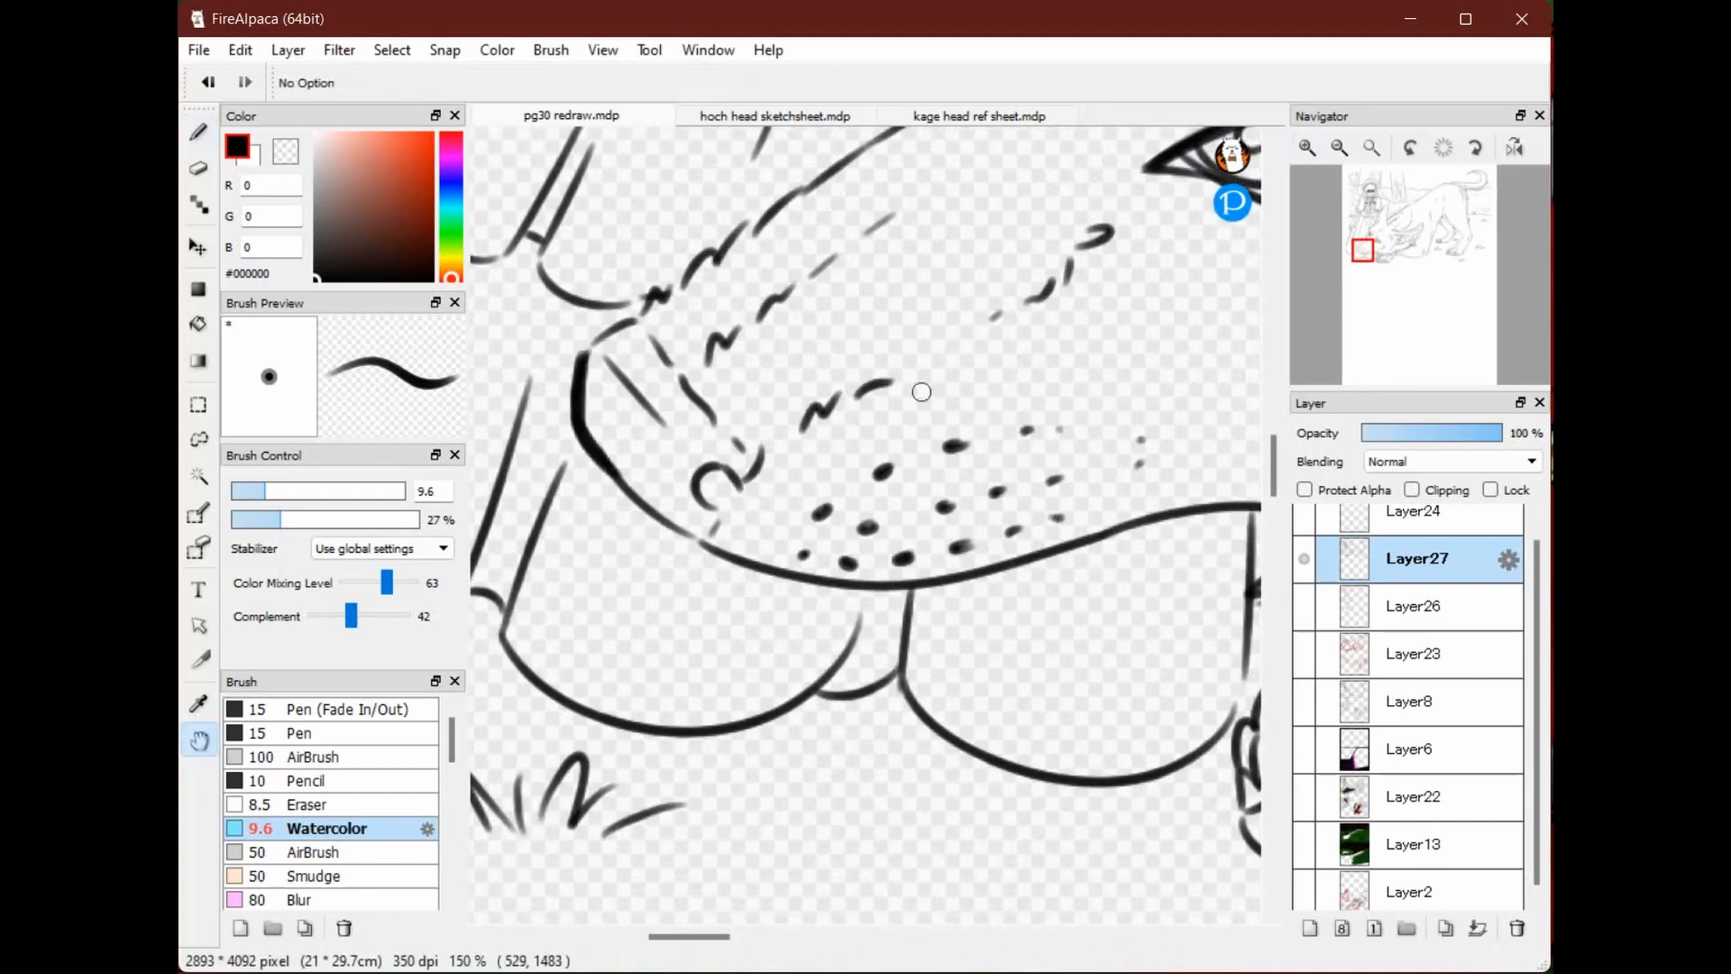
Thicken the lower muzzle line from the chin along the lip to the corner of the wolf's mouth
mouse_move(1190, 161)
mouse_down()
mouse_move(889, 523)
mouse_move(1208, 70)
mouse_move(1153, 151)
mouse_up()
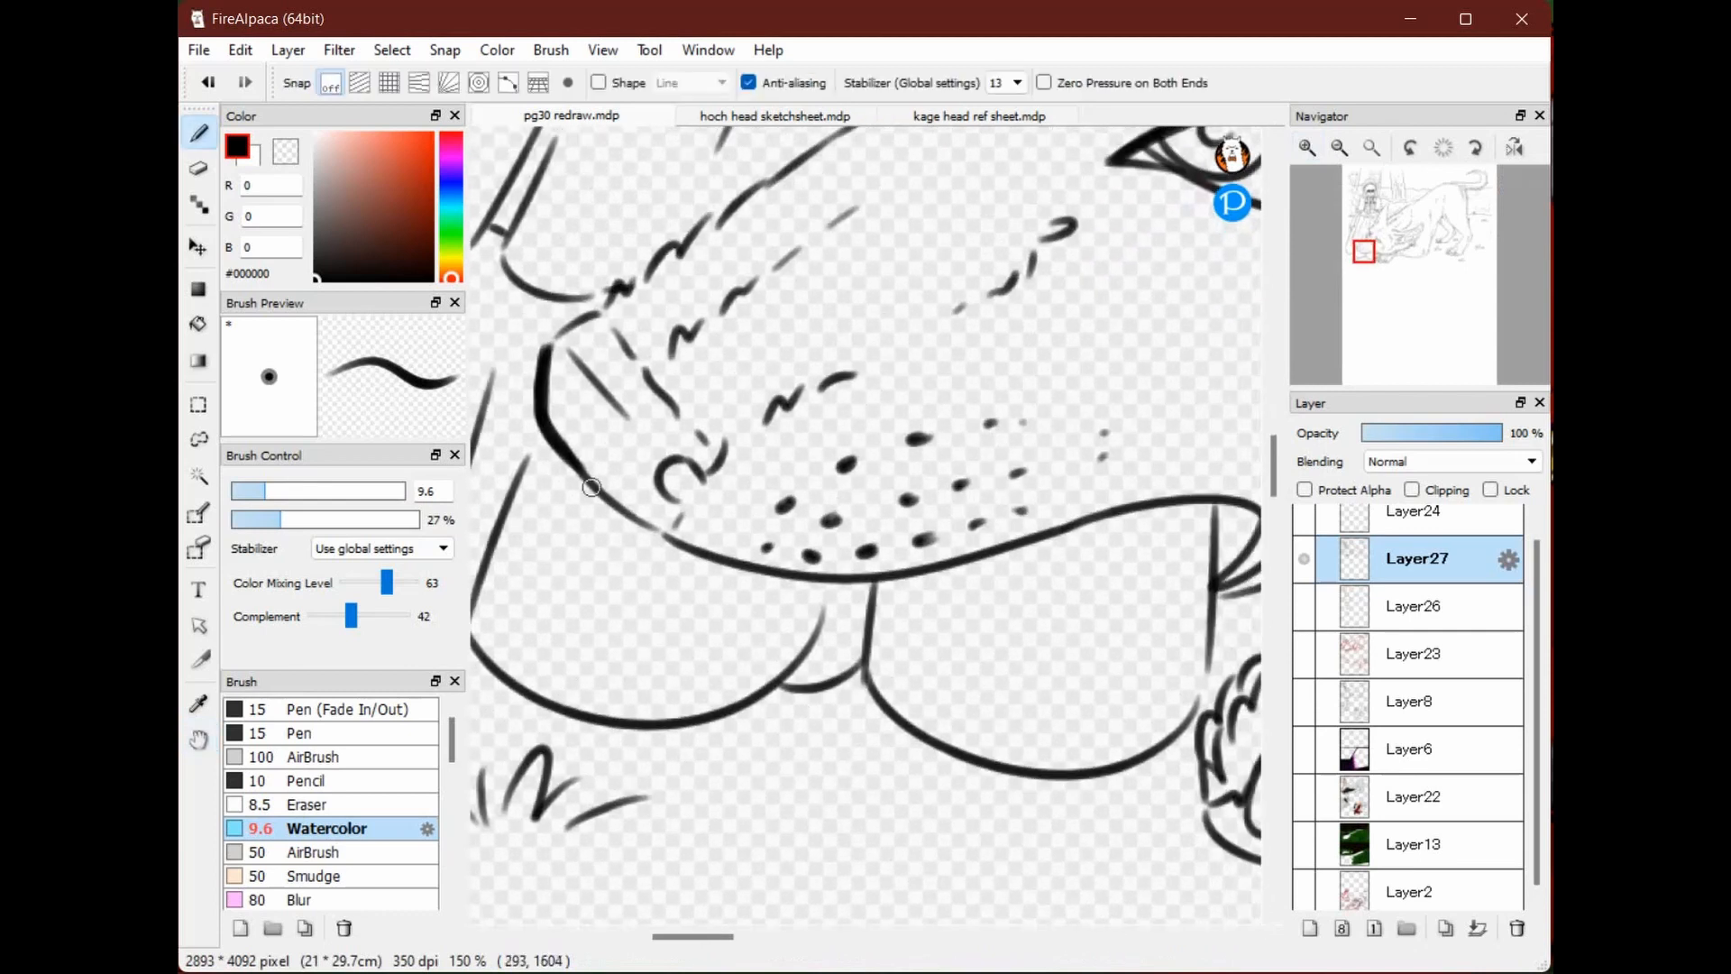
mouse_move(574, 460)
mouse_down()
mouse_move(773, 568)
mouse_move(1096, 550)
mouse_up()
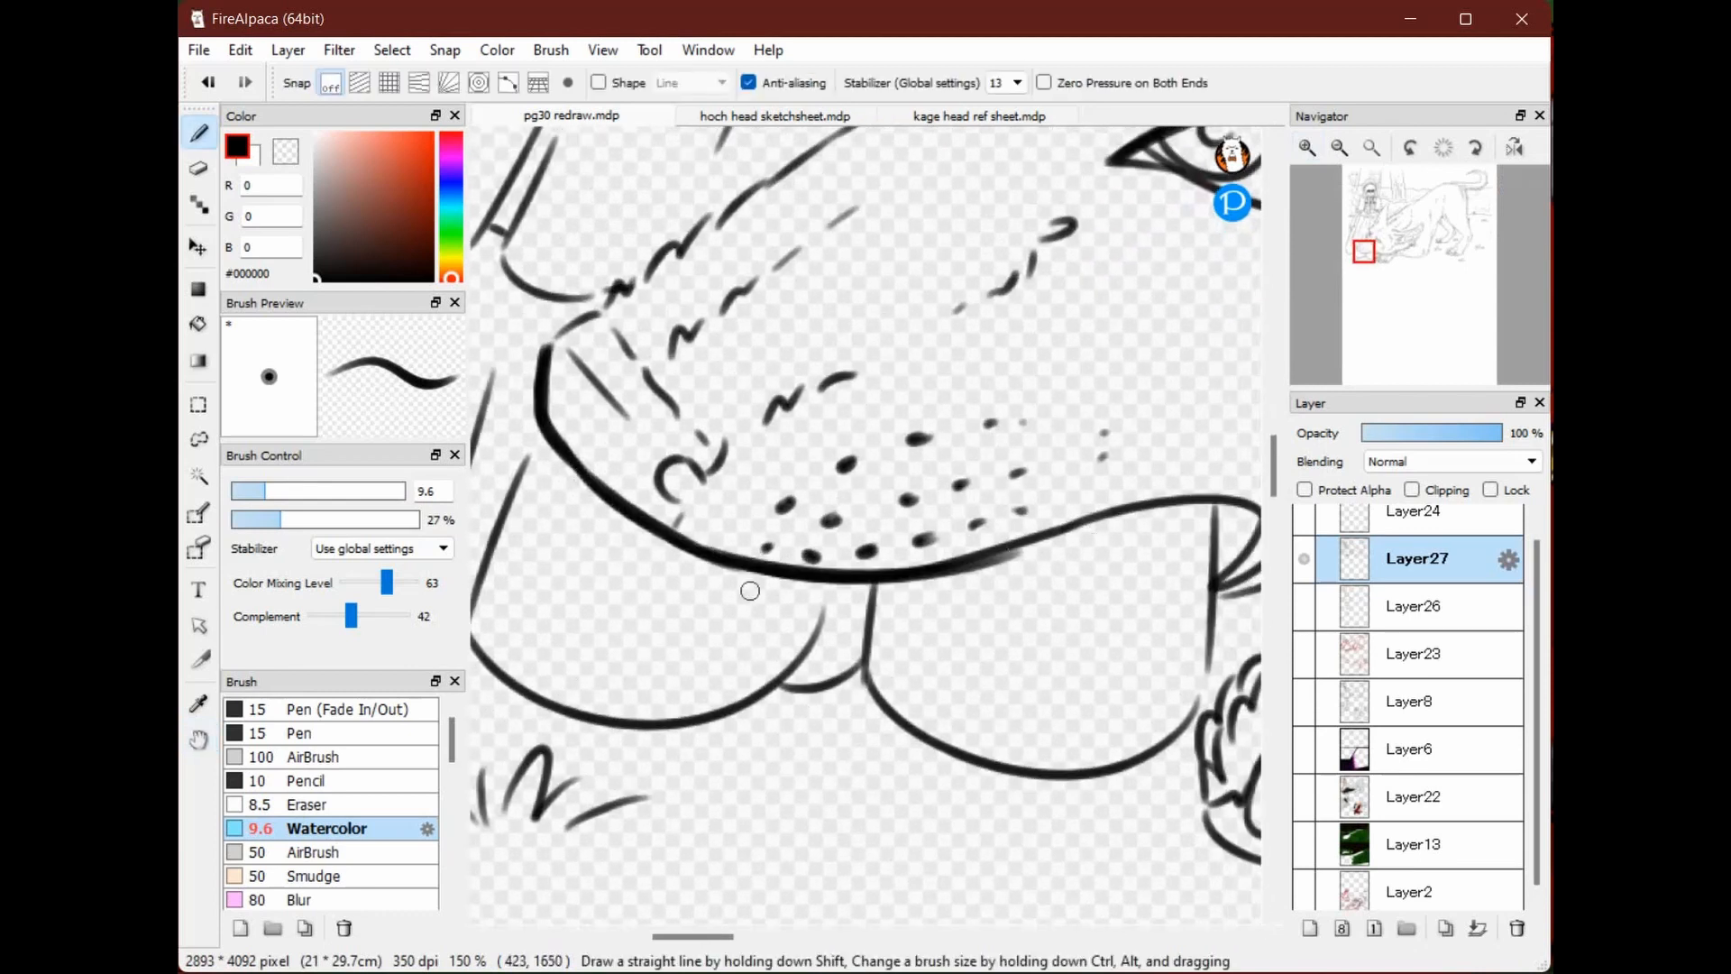
key(ctrl+z)
mouse_move(712, 558)
mouse_down()
mouse_move(969, 569)
mouse_move(1144, 530)
mouse_up()
drag(1019, 541, 1244, 531)
key(ctrl+z)
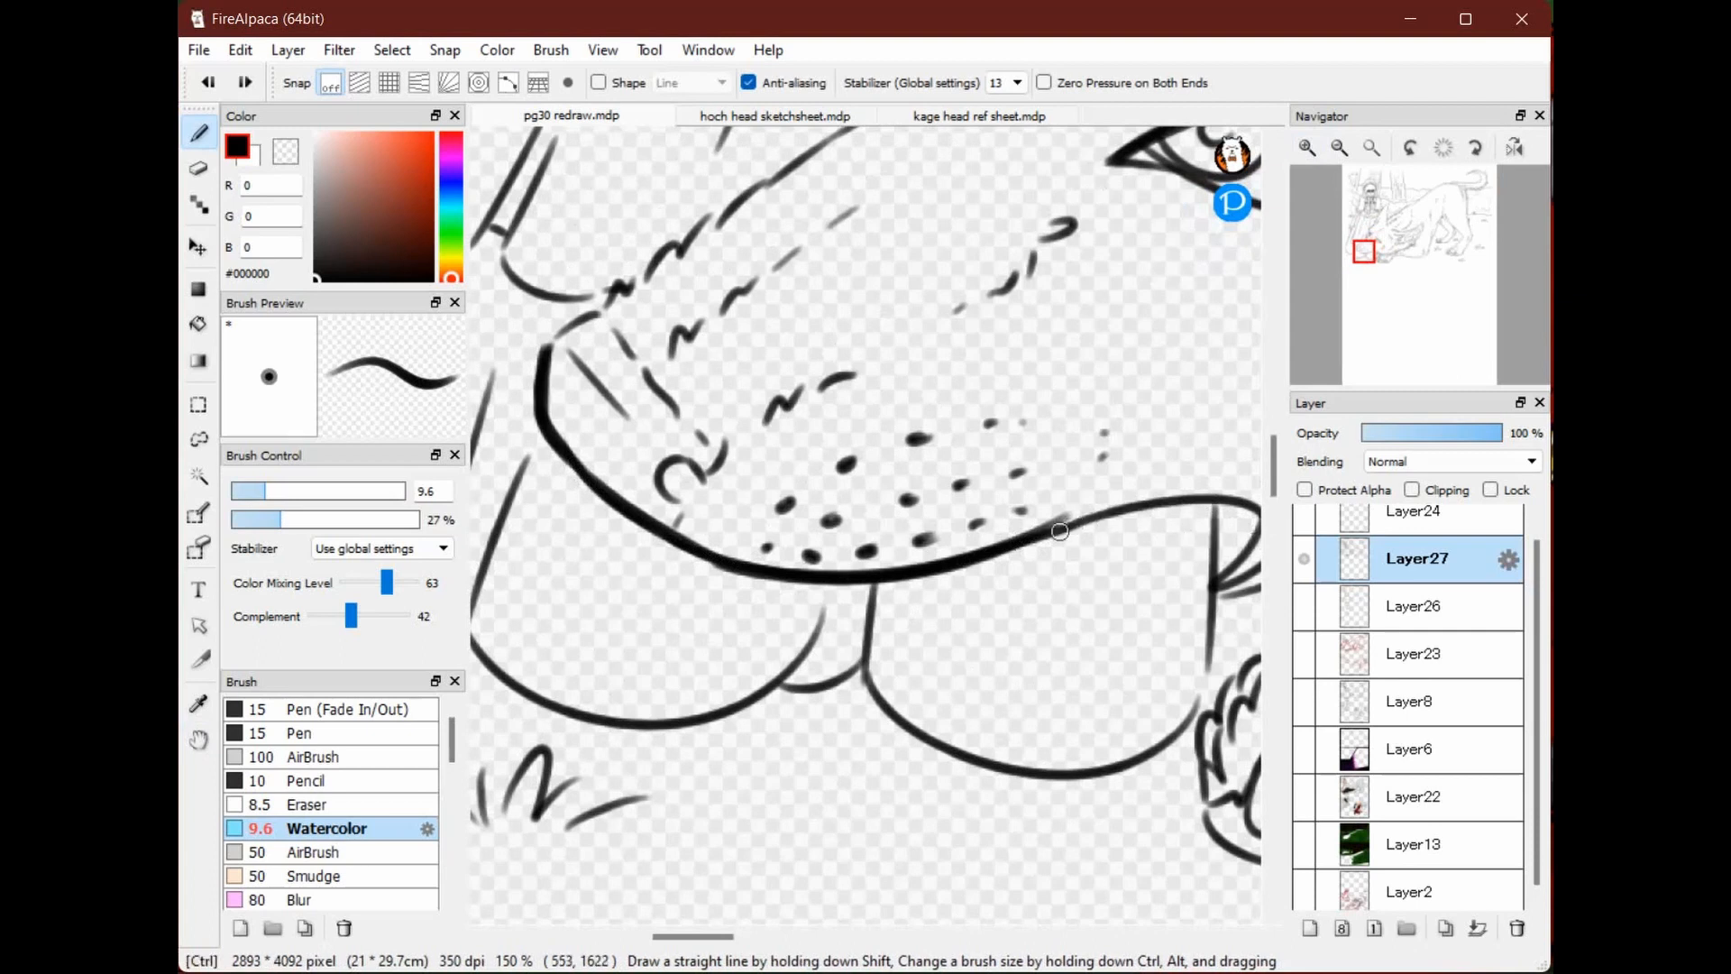
mouse_move(1027, 540)
mouse_down()
mouse_move(1244, 523)
mouse_move(1028, 424)
mouse_move(1041, 465)
mouse_move(1007, 501)
mouse_move(1159, 441)
mouse_up()
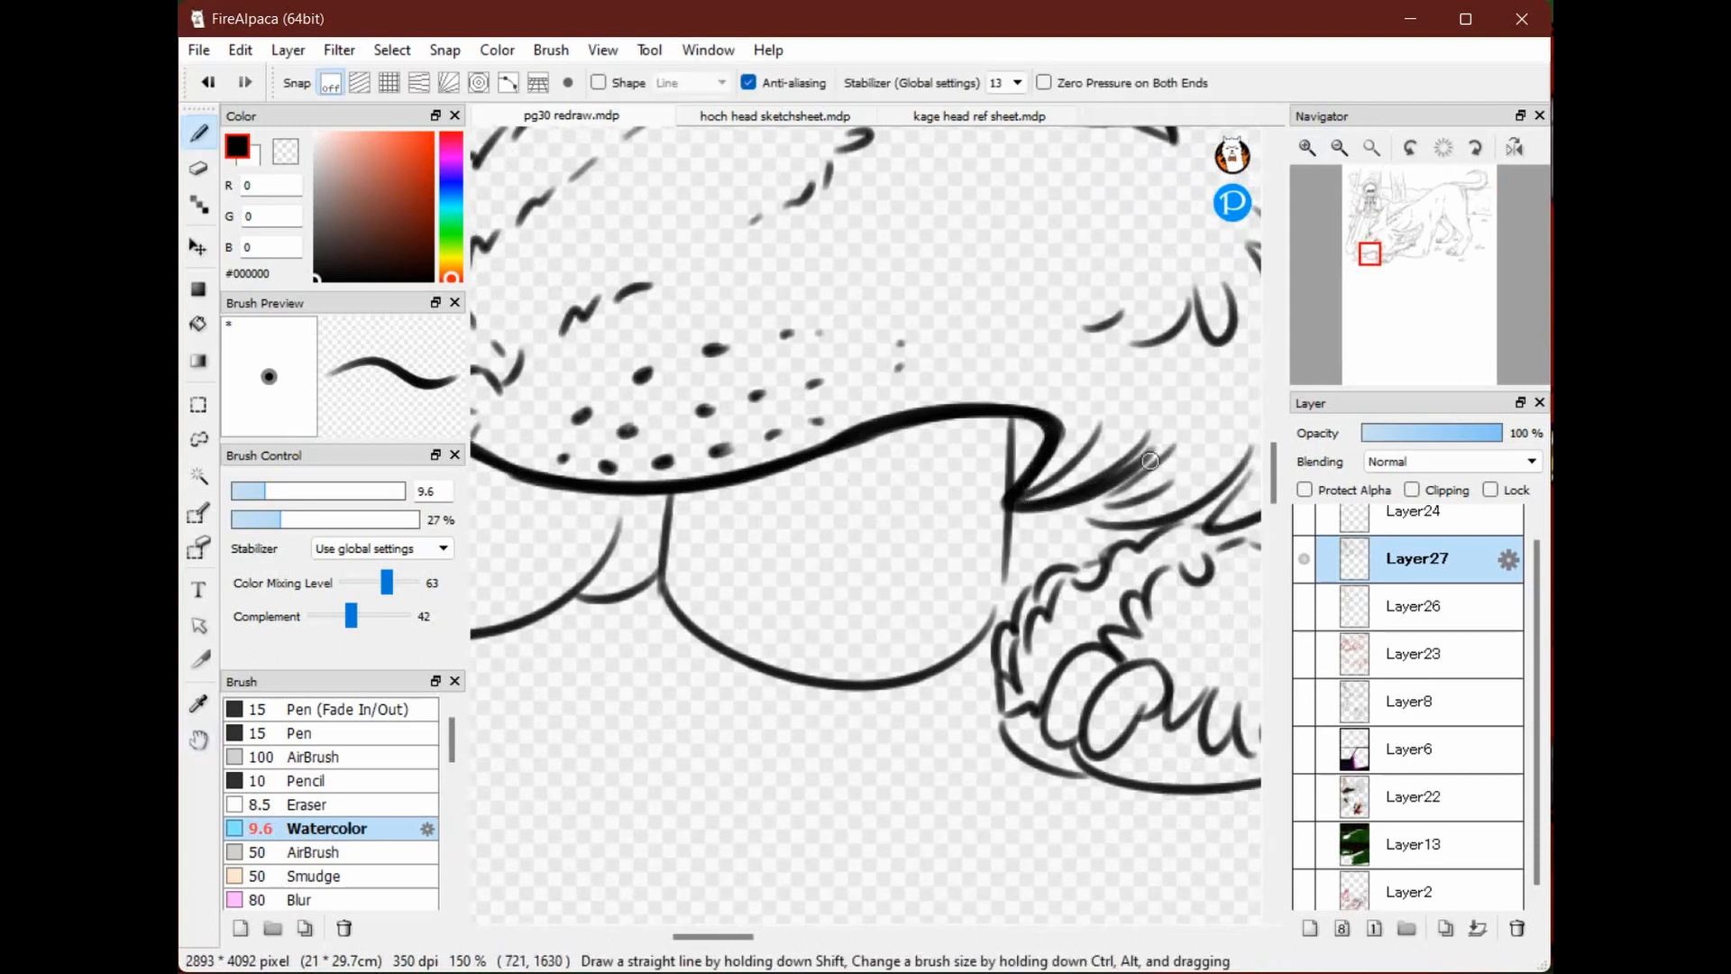
Thicken the fur edge behind the mouth corner and the upper outline of the front paw
key(ctrl+z)
mouse_move(1007, 502)
mouse_down()
mouse_move(1137, 473)
mouse_move(1226, 487)
mouse_up()
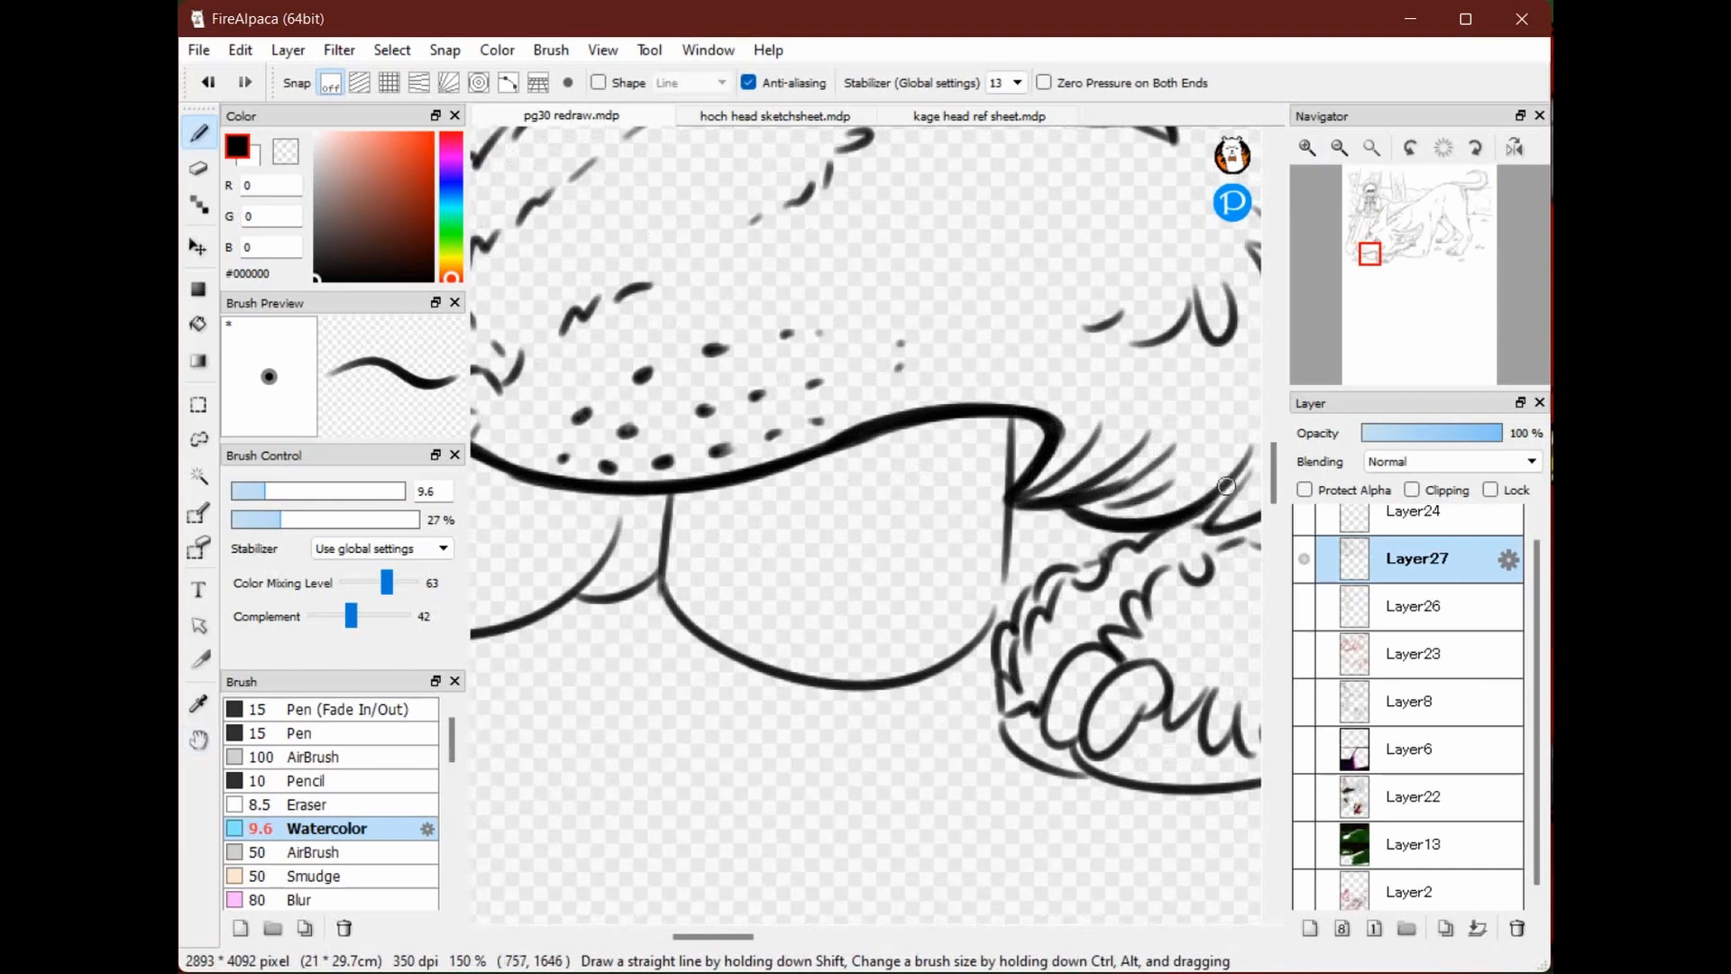
key(space)
drag(903, 487, 689, 492)
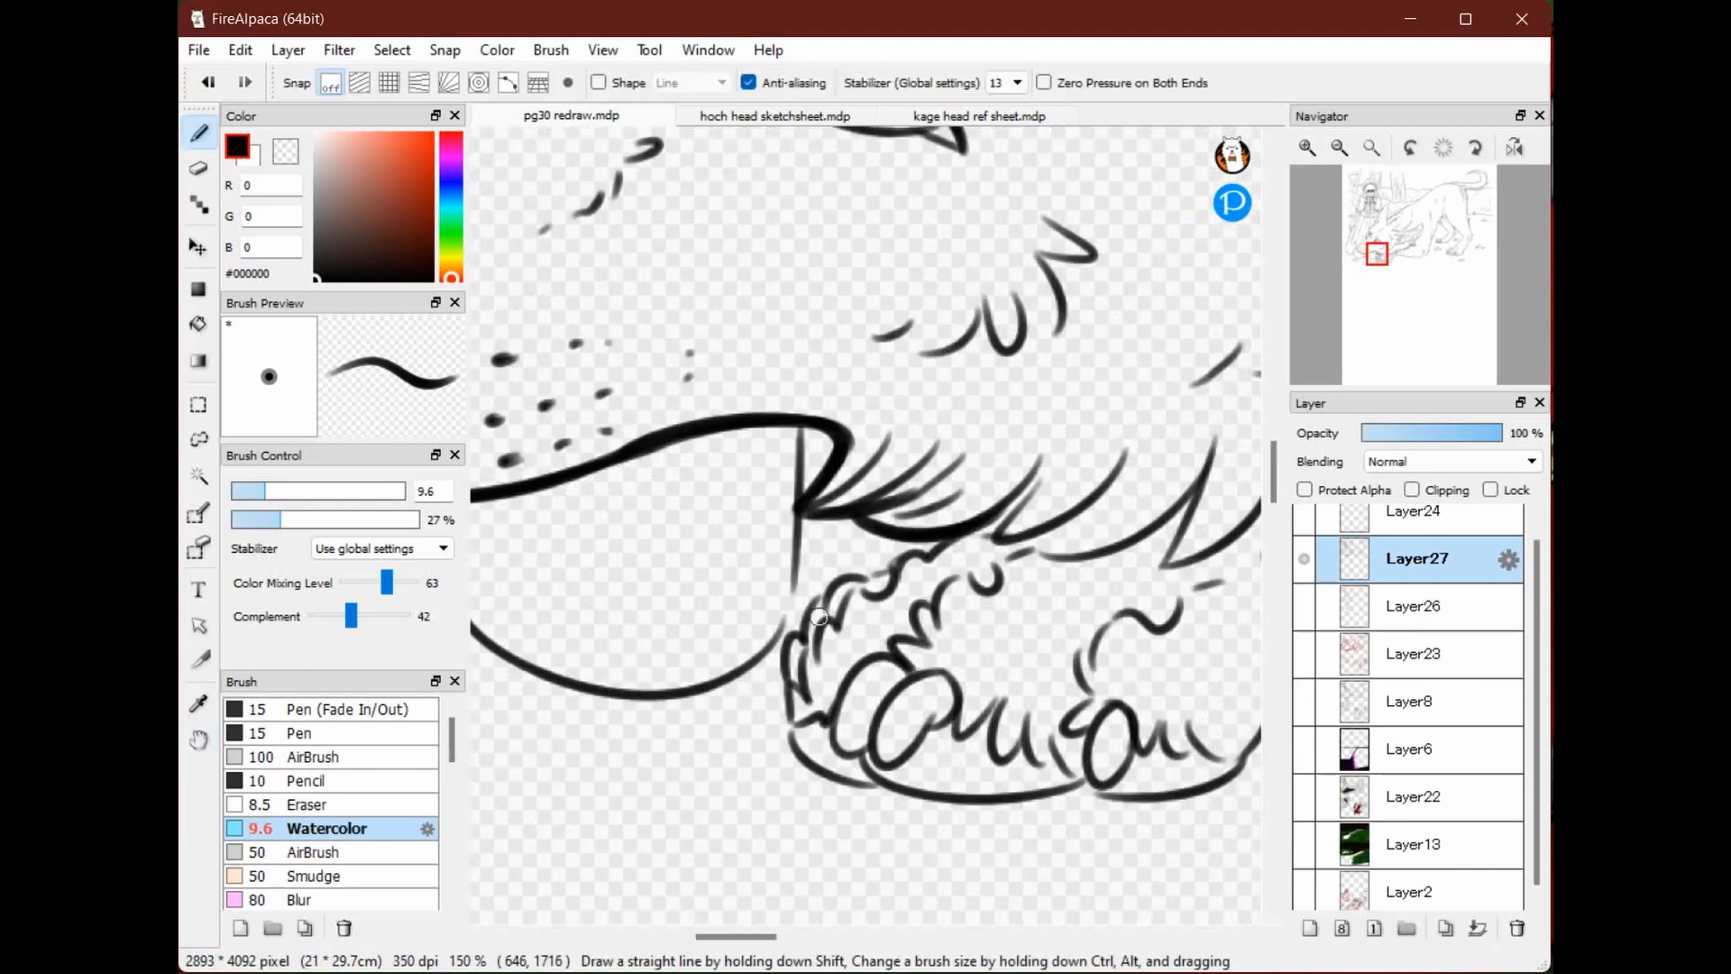
mouse_move(794, 632)
mouse_down()
mouse_move(838, 577)
mouse_move(967, 530)
mouse_up()
key(space)
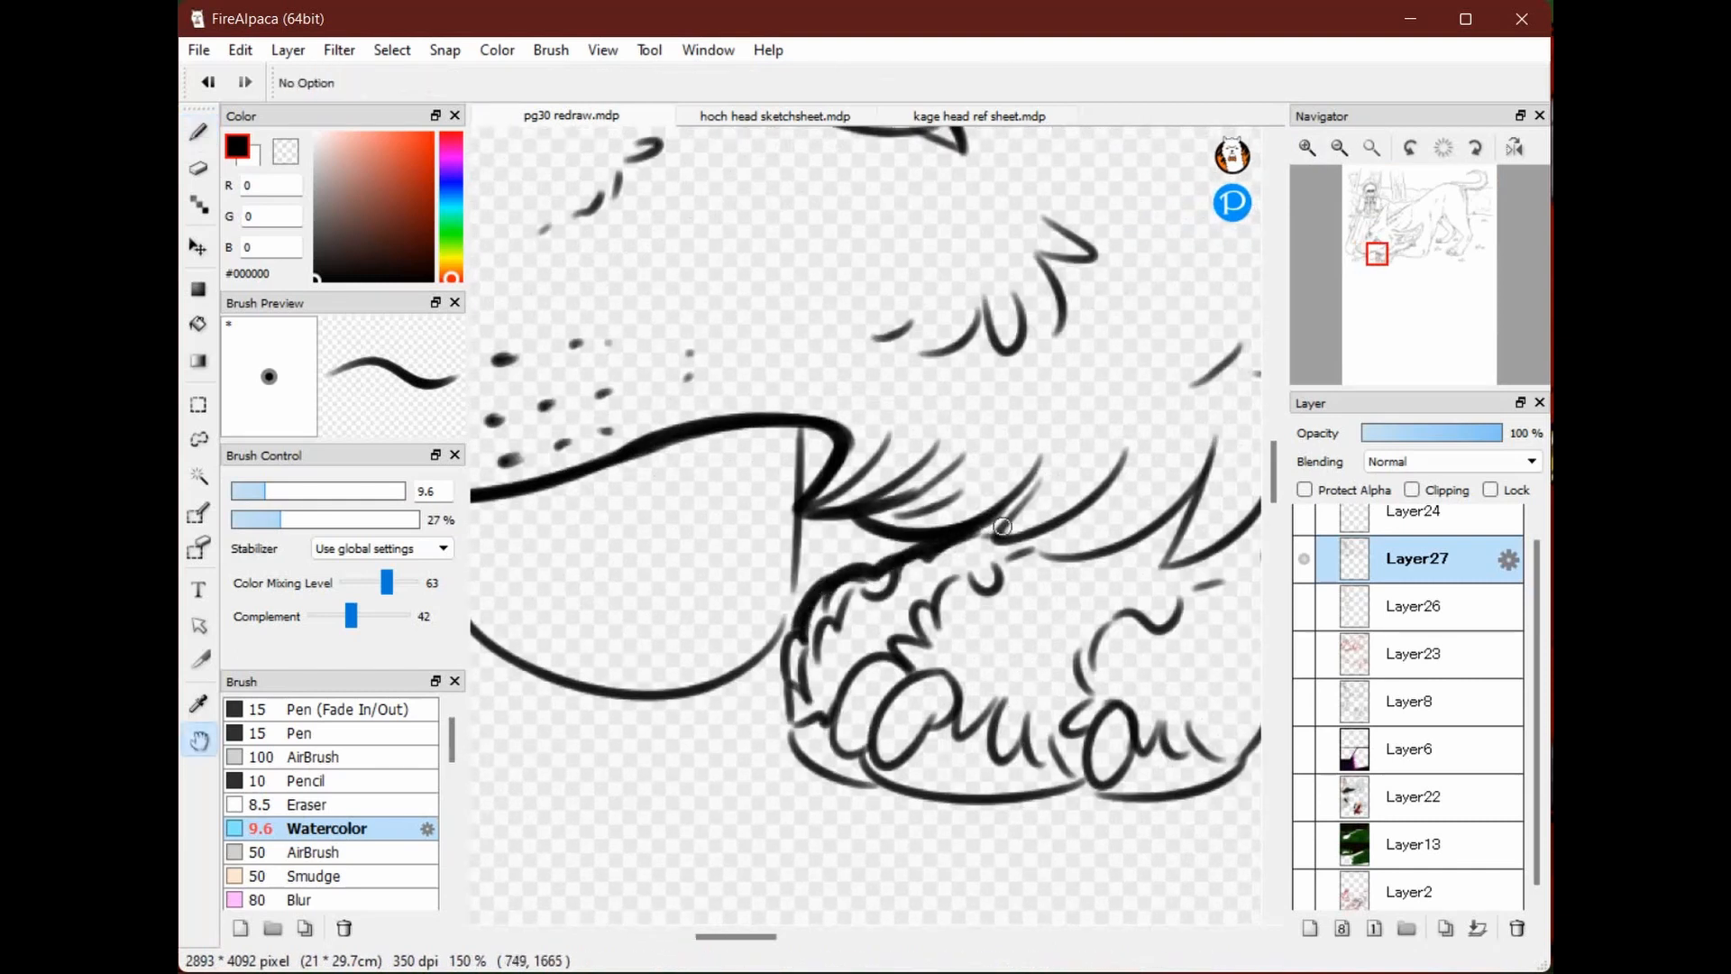
Thicken the bridge line of the wolf's muzzle and the fur edge in front of its far eye
mouse_move(525, 354)
mouse_down()
mouse_move(1084, 587)
mouse_move(1091, 761)
mouse_up()
mouse_move(700, 691)
mouse_down()
mouse_move(762, 615)
mouse_move(871, 543)
mouse_up()
key(space)
drag(918, 490, 817, 636)
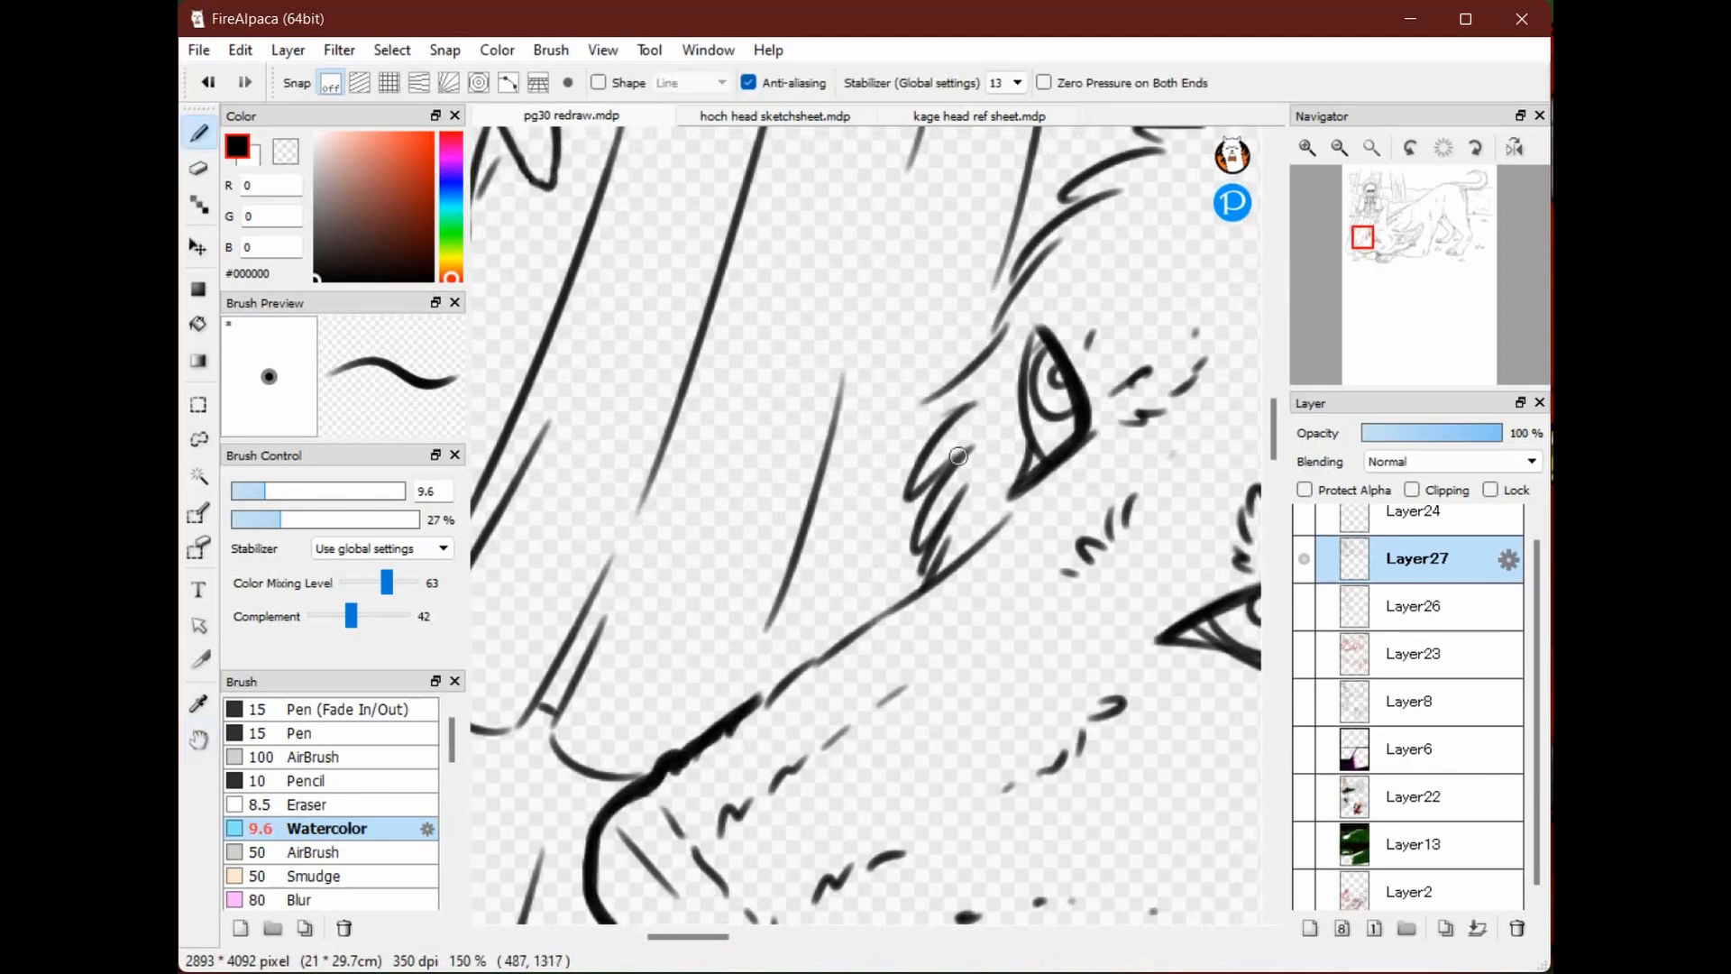
mouse_move(956, 410)
mouse_down()
mouse_move(907, 505)
mouse_move(925, 591)
mouse_up()
key(space)
mouse_move(918, 461)
mouse_down()
mouse_move(891, 541)
mouse_move(977, 410)
mouse_move(939, 492)
mouse_move(958, 453)
mouse_up()
Thicken the jagged fur outline from above the far eye up the forehead towards the upright ear
key(space)
key(space)
mouse_move(1005, 346)
mouse_down()
mouse_move(903, 454)
mouse_move(1010, 426)
mouse_up()
key(ctrl+z)
mouse_move(893, 484)
mouse_down()
mouse_move(1010, 431)
mouse_move(1000, 444)
mouse_move(1028, 407)
mouse_up()
mouse_move(978, 380)
mouse_down()
mouse_move(1039, 382)
mouse_move(979, 420)
mouse_move(1017, 459)
mouse_move(930, 558)
mouse_move(950, 564)
mouse_move(980, 471)
mouse_move(1019, 445)
mouse_move(986, 469)
mouse_move(1046, 381)
mouse_up()
key(space)
key(space)
key(ctrl+z)
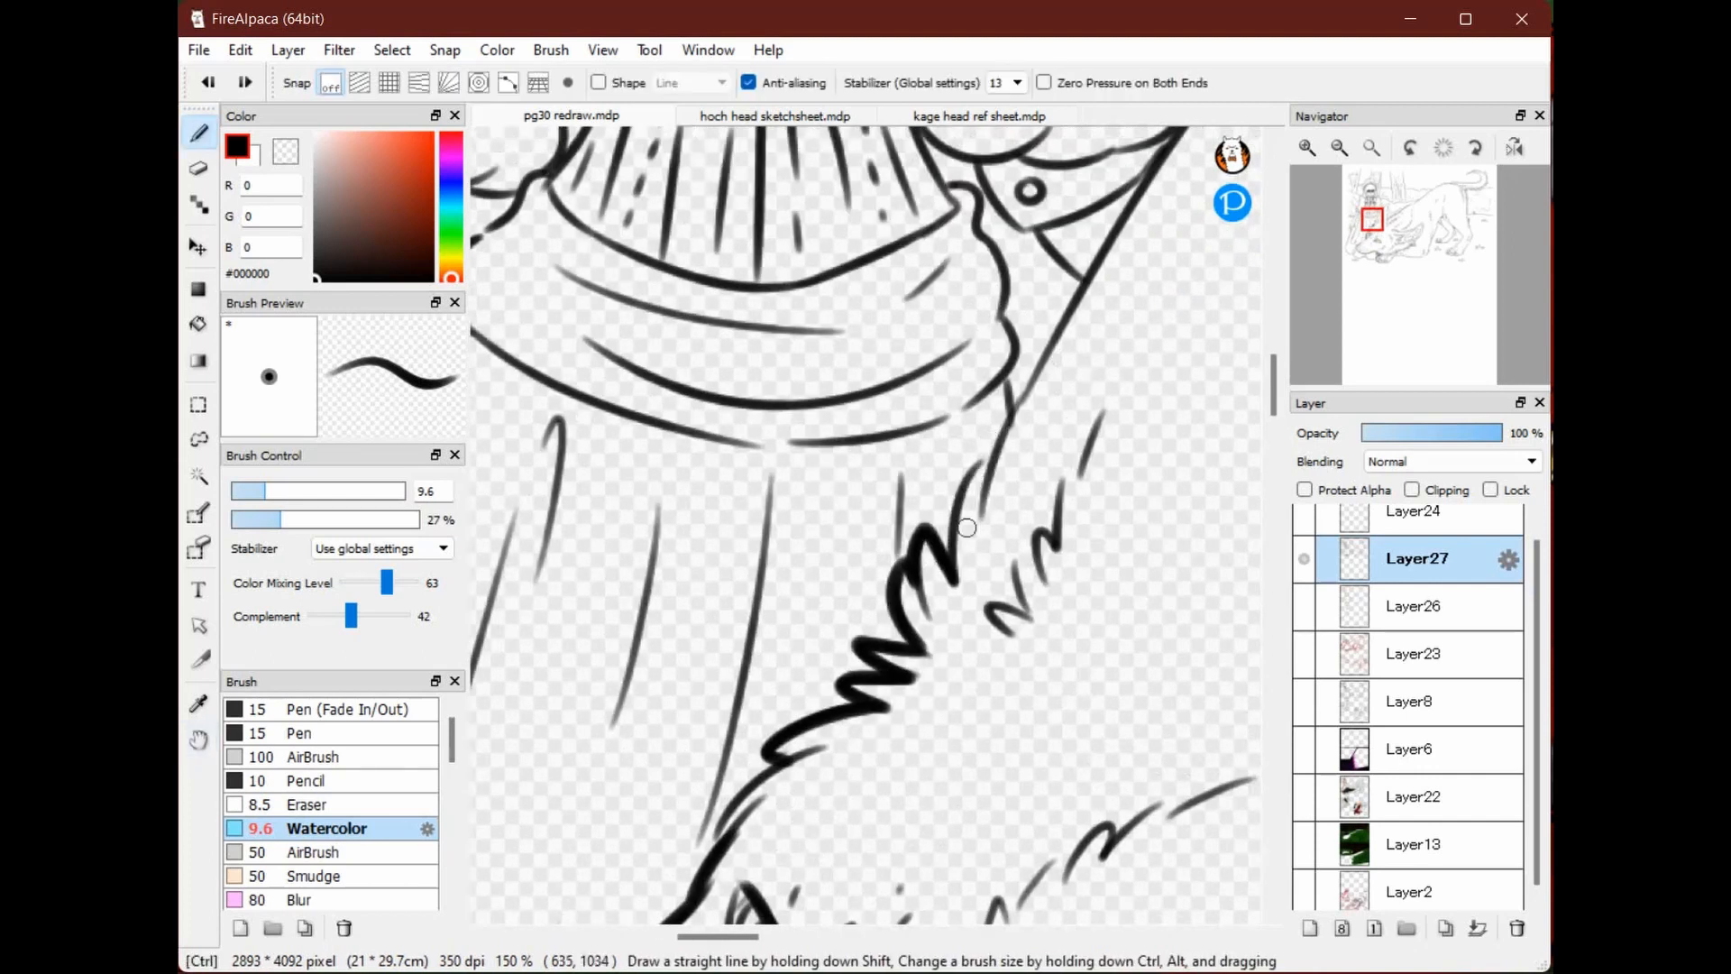
Thicken the front edge of the wolf's upright ear from its base to the rounded tip, redoing uneven strokes
mouse_move(949, 557)
mouse_down()
mouse_move(996, 428)
mouse_move(956, 591)
mouse_move(1064, 284)
mouse_up()
key(space)
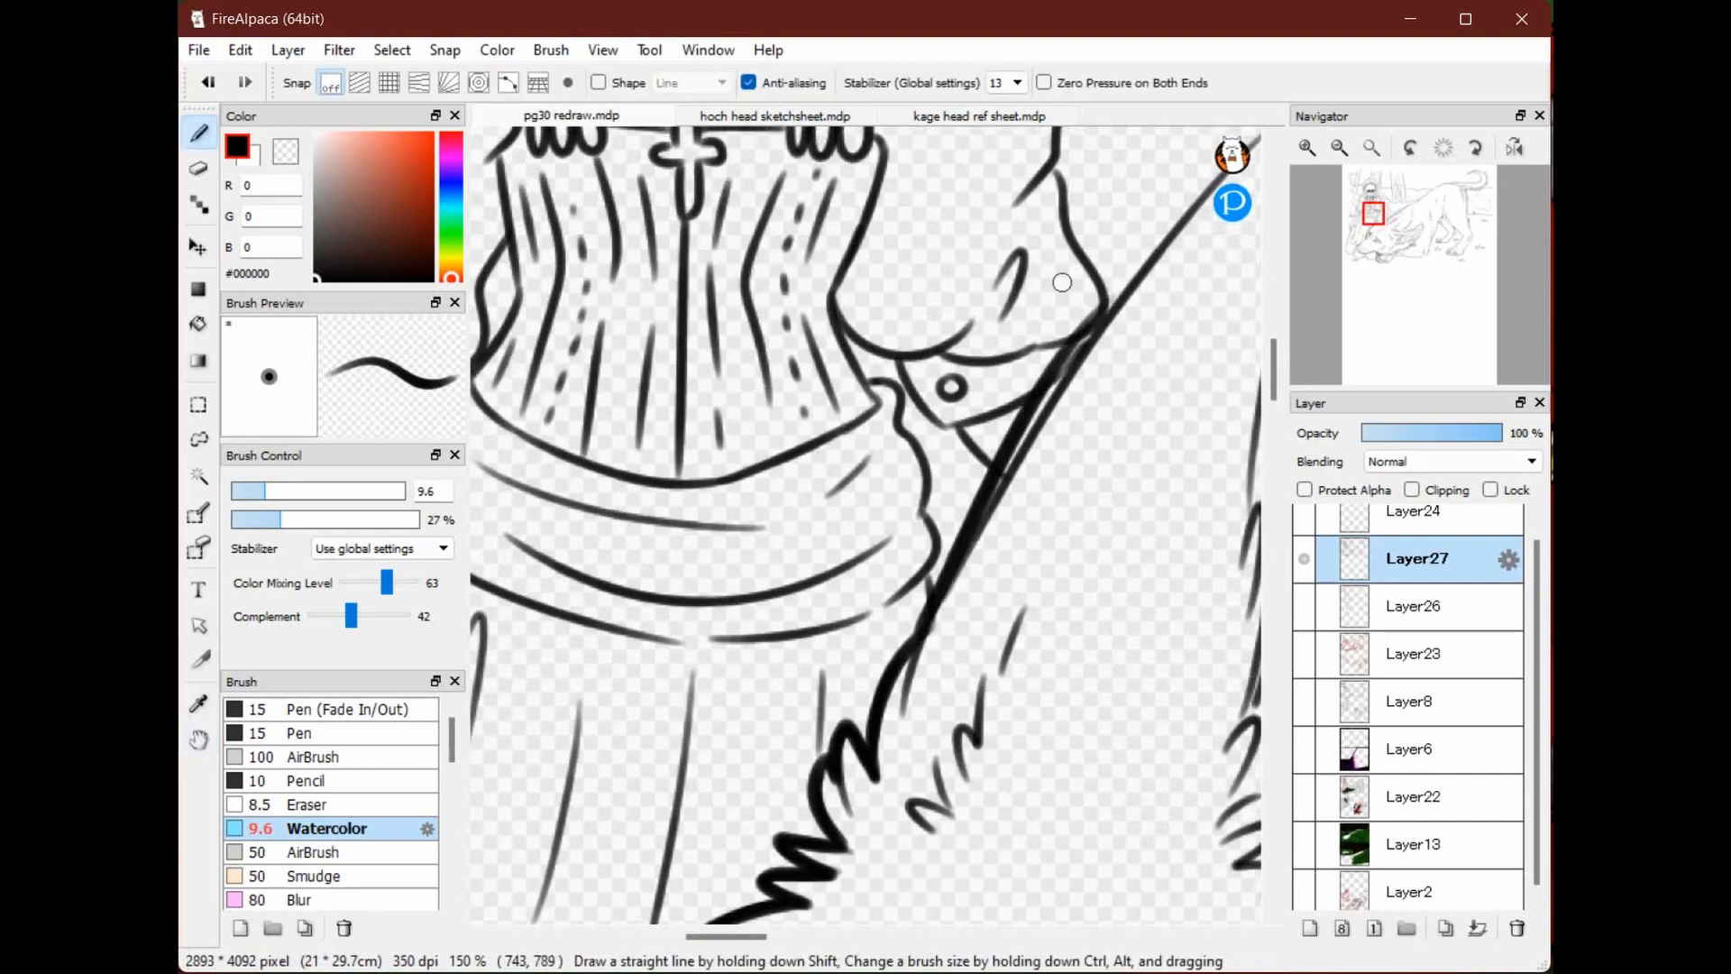
key(ctrl+z)
mouse_move(929, 611)
mouse_down()
mouse_move(1124, 279)
mouse_move(984, 488)
mouse_move(1133, 360)
mouse_up()
key(space)
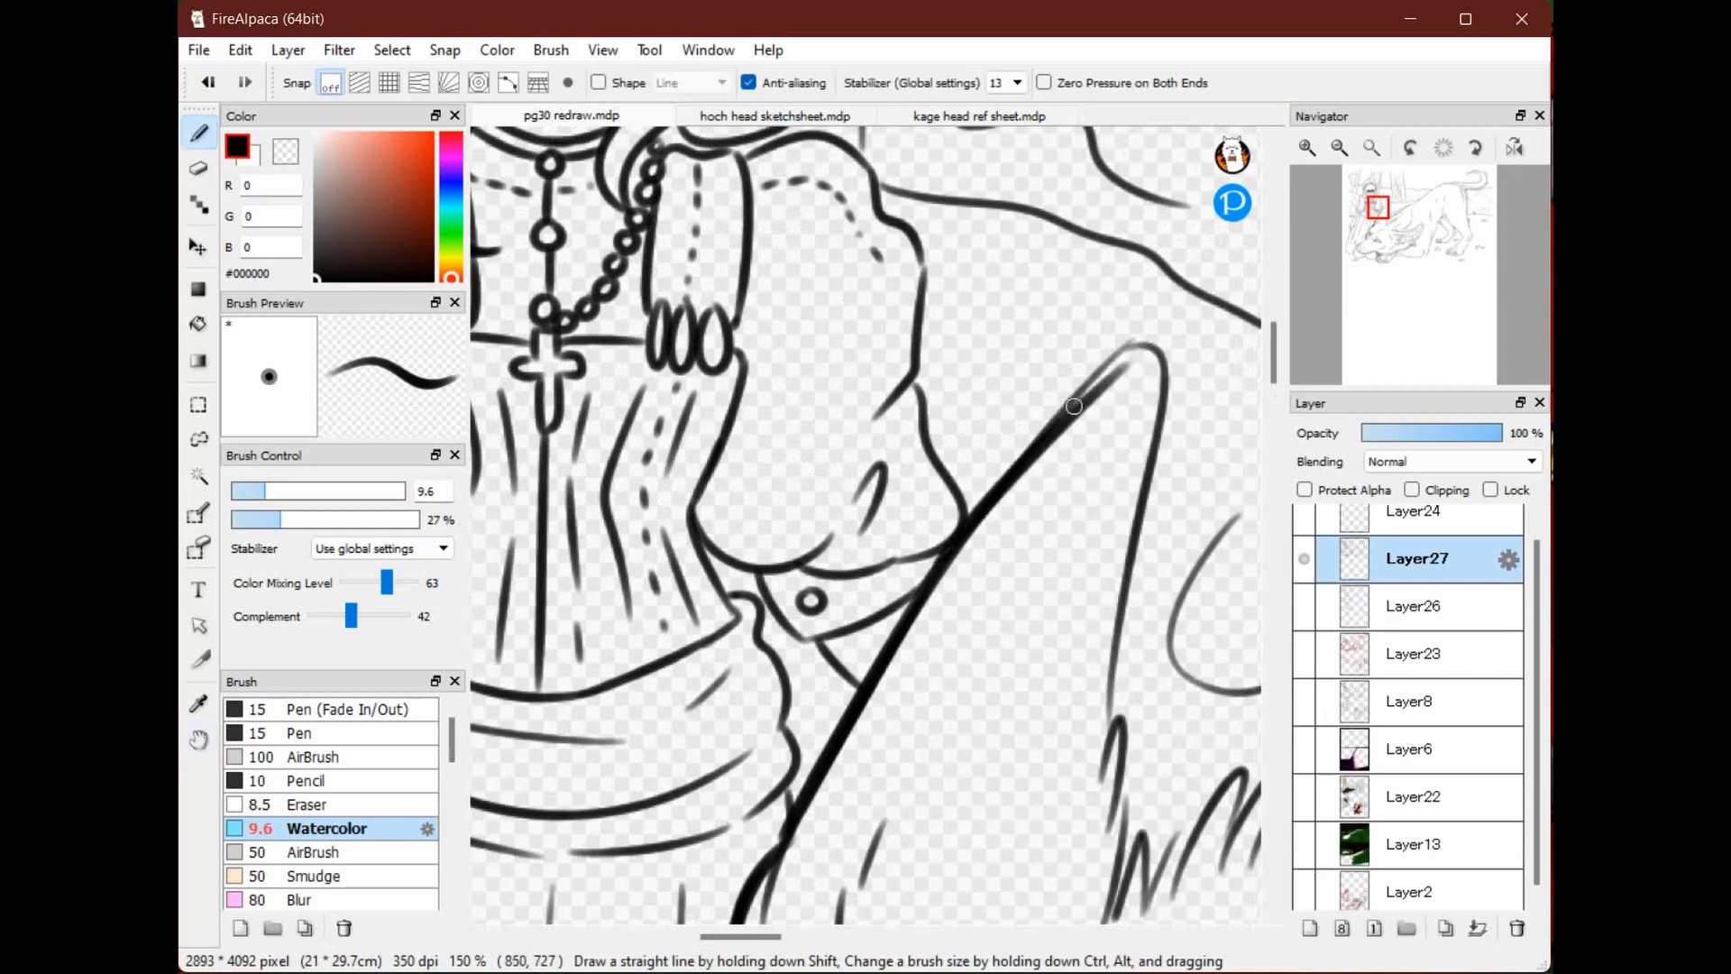
key(ctrl+z)
mouse_move(943, 545)
mouse_down()
mouse_move(1097, 365)
mouse_move(1137, 356)
mouse_move(1113, 354)
mouse_move(1130, 340)
mouse_move(1159, 370)
mouse_move(1136, 342)
mouse_move(1096, 363)
mouse_move(1164, 362)
mouse_move(1163, 406)
mouse_up()
key(ctrl+z)
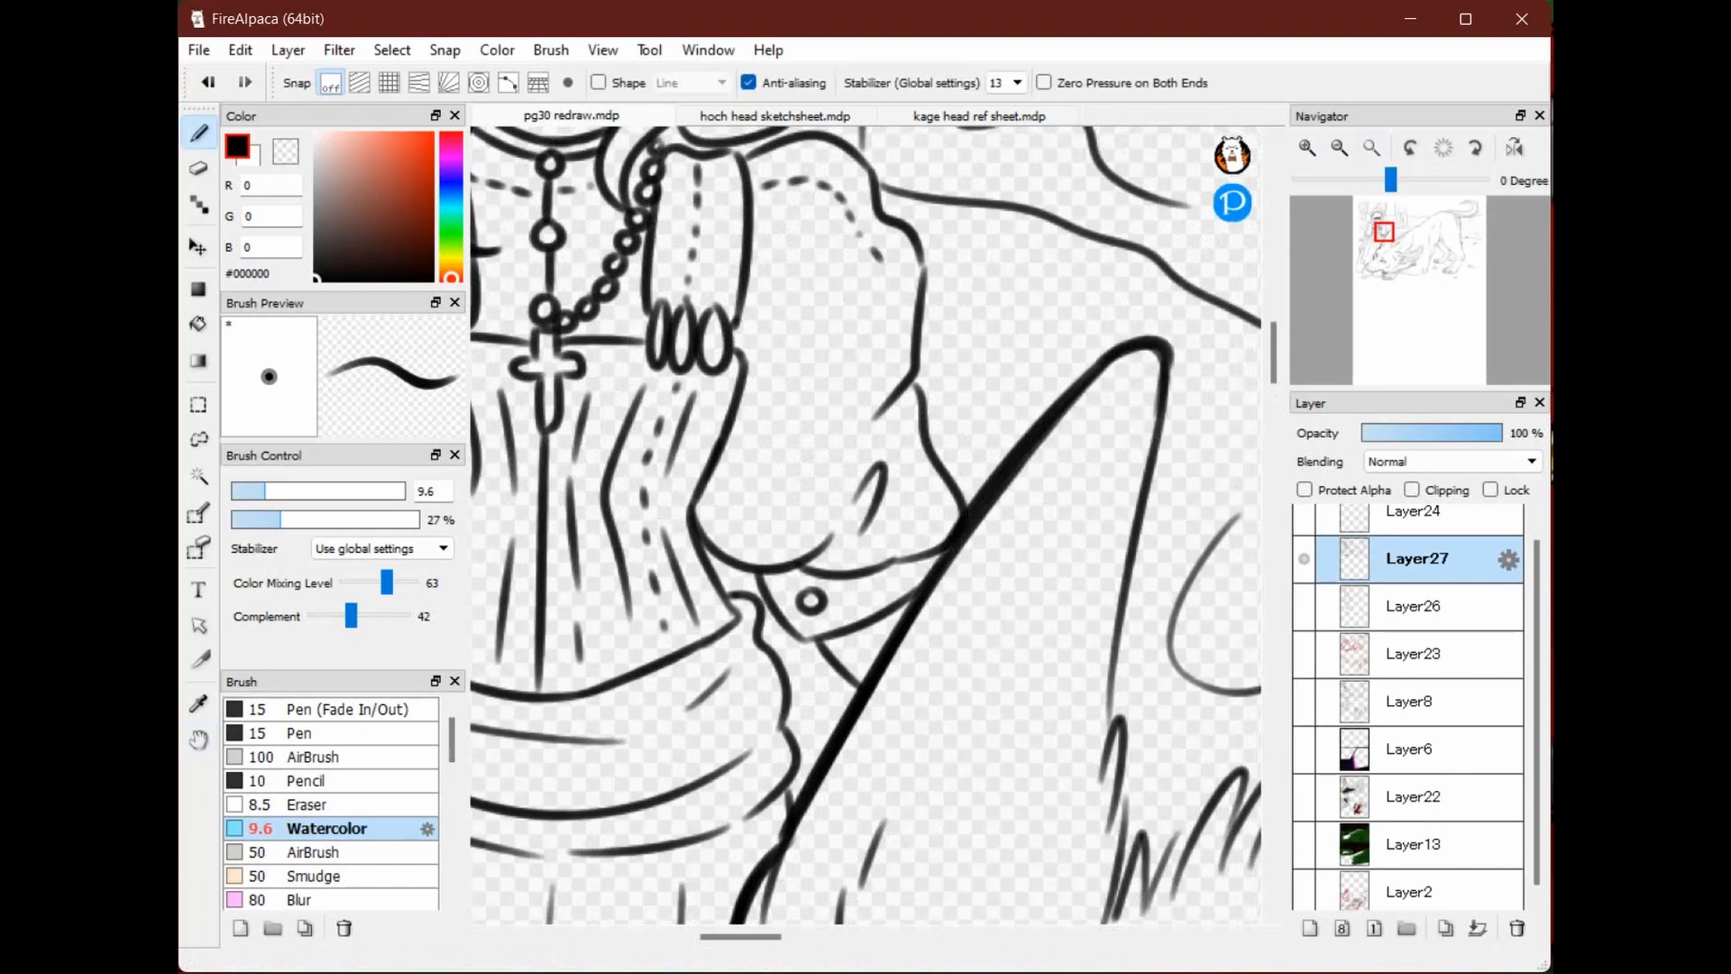
Check the thickened head outline against the girl and the wolf's body at 25% zoom
click(1339, 147)
click(1339, 147)
click(1339, 147)
key(space)
drag(857, 639, 959, 499)
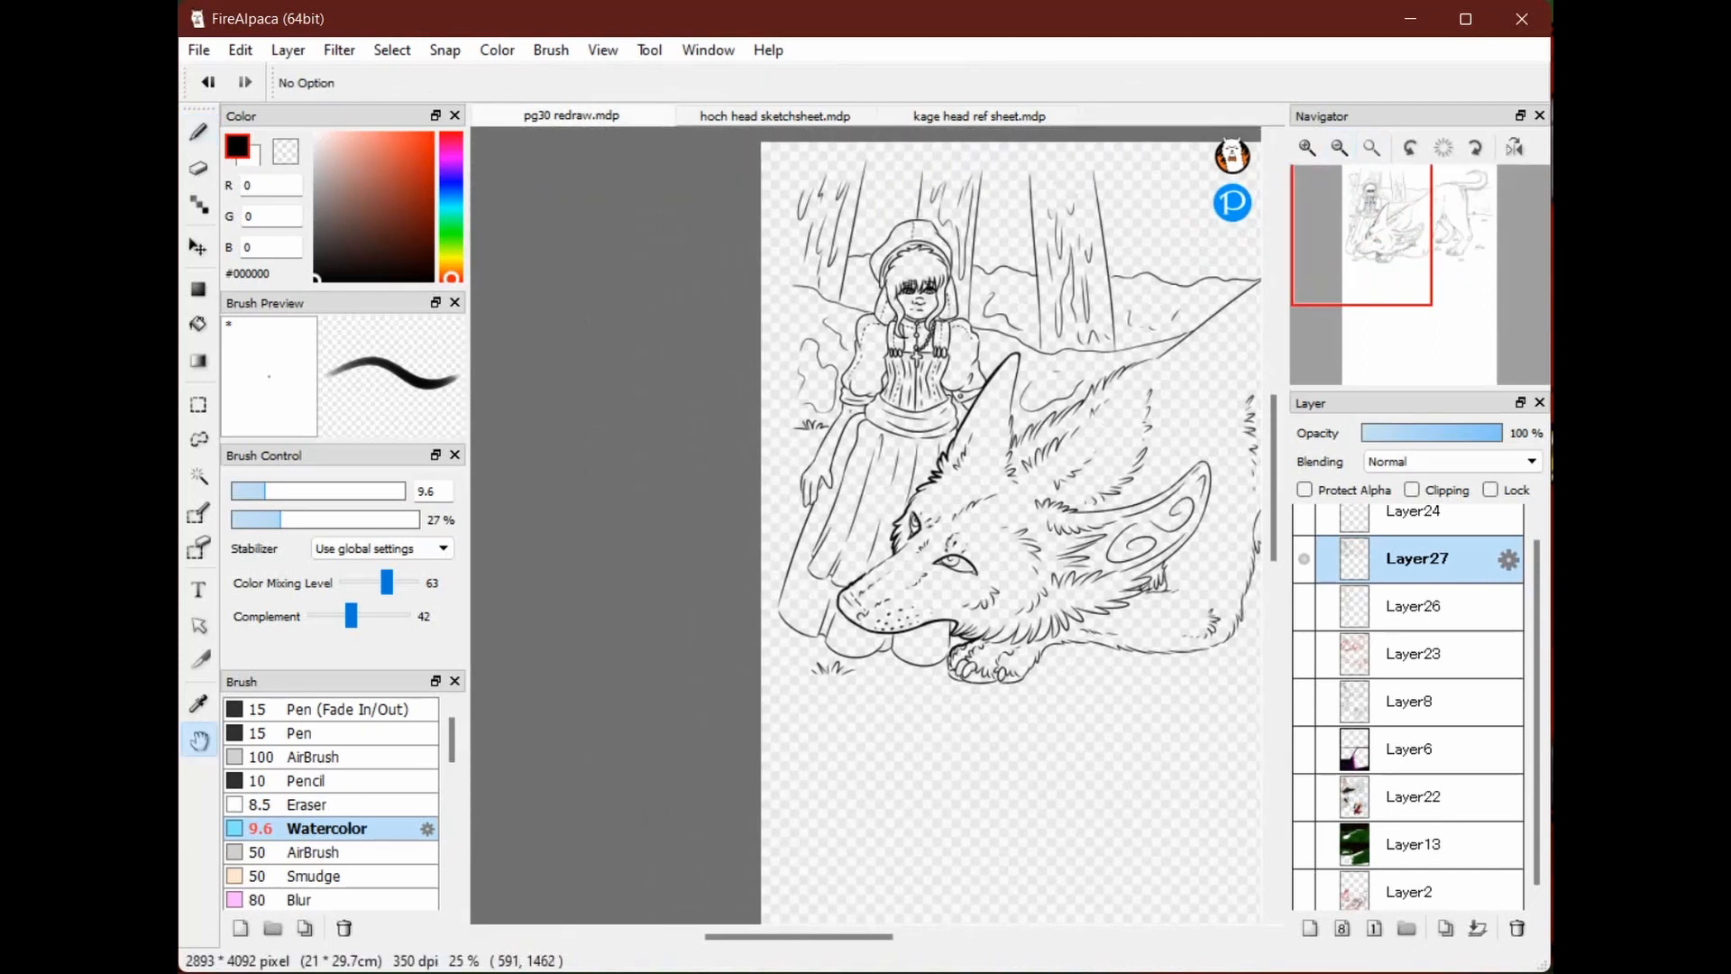
drag(995, 548, 831, 550)
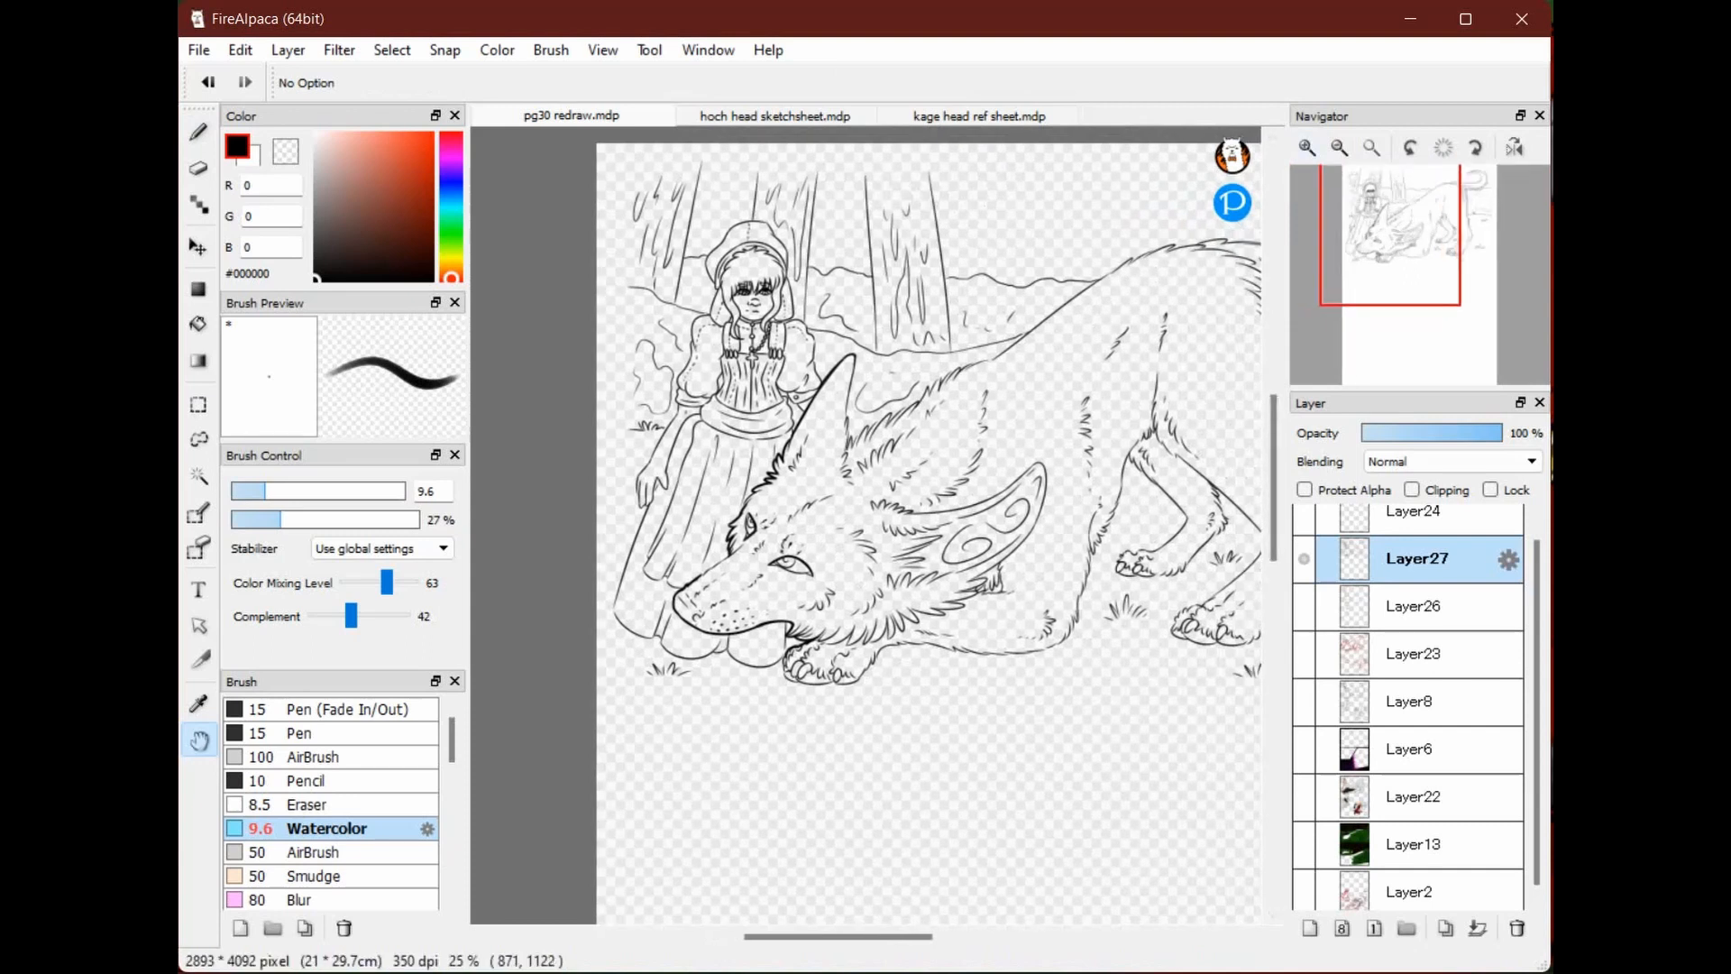
drag(835, 463, 936, 538)
Thicken the cheek fur edge below the wolf's jaw, continuing behind the mouth corner above the paw
click(1307, 147)
click(1308, 147)
click(1308, 147)
drag(990, 626, 880, 265)
drag(735, 189, 779, 206)
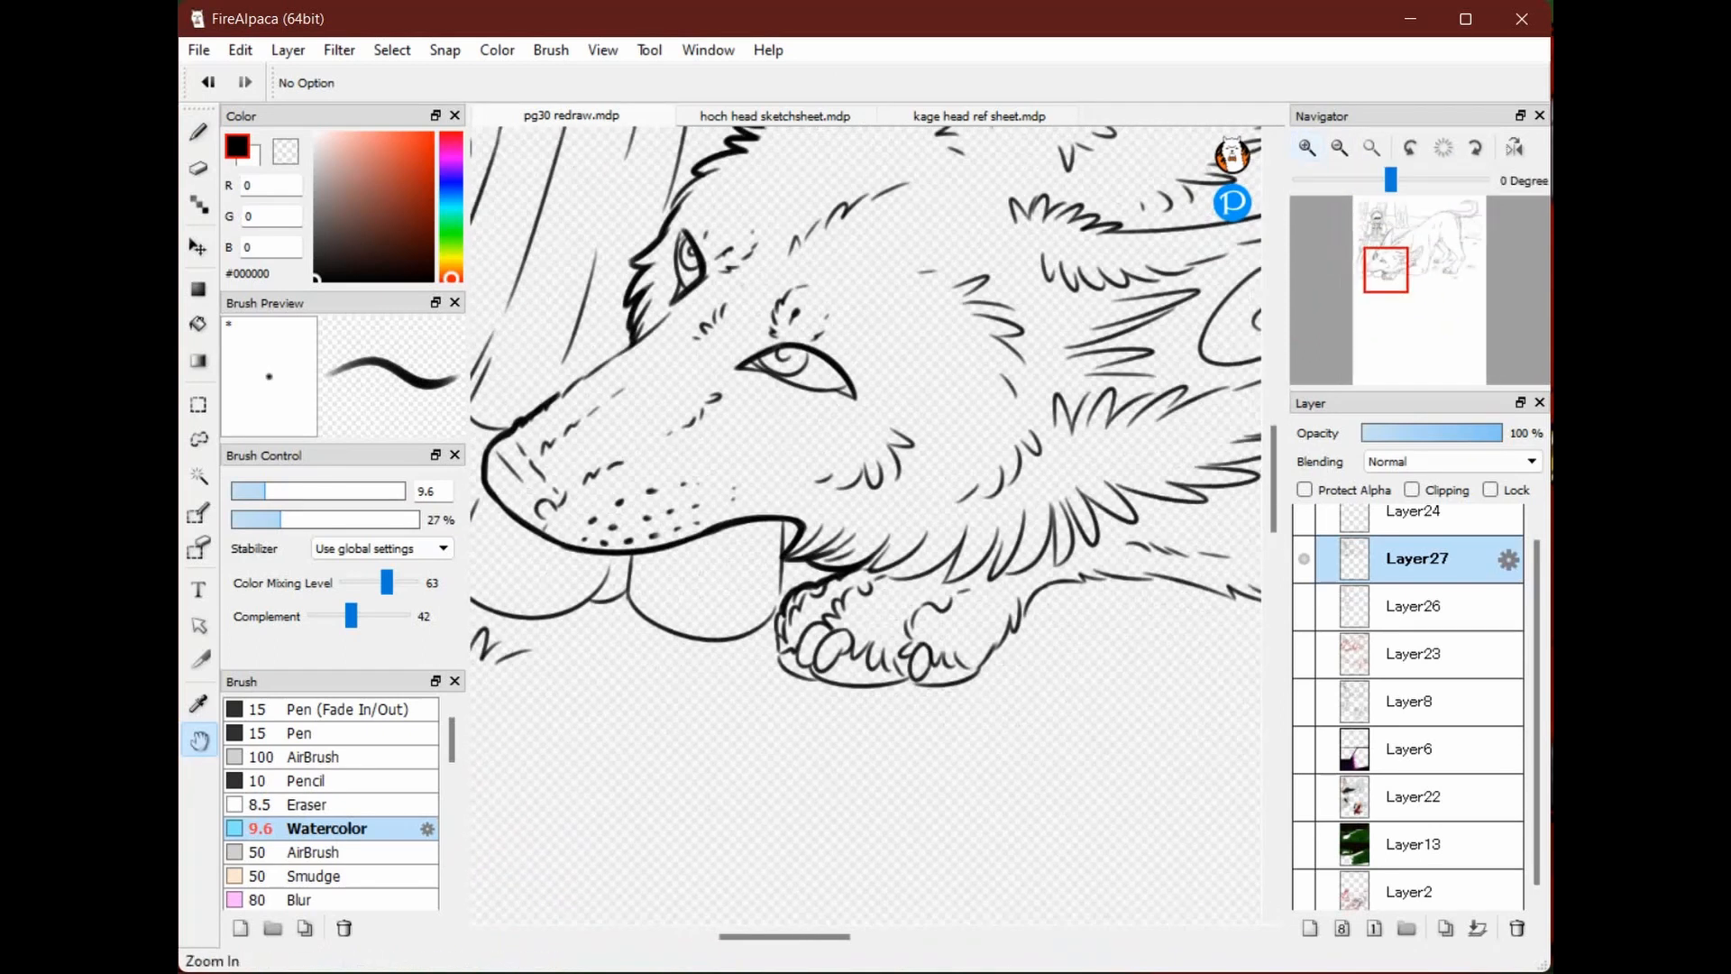
click(1307, 147)
drag(1046, 589, 921, 462)
key(b)
mouse_move(787, 471)
mouse_down()
mouse_move(839, 464)
mouse_move(885, 425)
mouse_move(852, 478)
mouse_move(884, 474)
mouse_move(945, 410)
mouse_move(963, 463)
mouse_move(930, 471)
mouse_move(1018, 431)
mouse_move(1042, 398)
mouse_move(1024, 381)
mouse_move(1024, 452)
mouse_move(1041, 358)
mouse_up()
Thicken the bottom outline of the wolf's front paw at 150% zoom
key(space)
drag(1049, 465, 979, 645)
click(1340, 148)
click(1340, 148)
click(1340, 148)
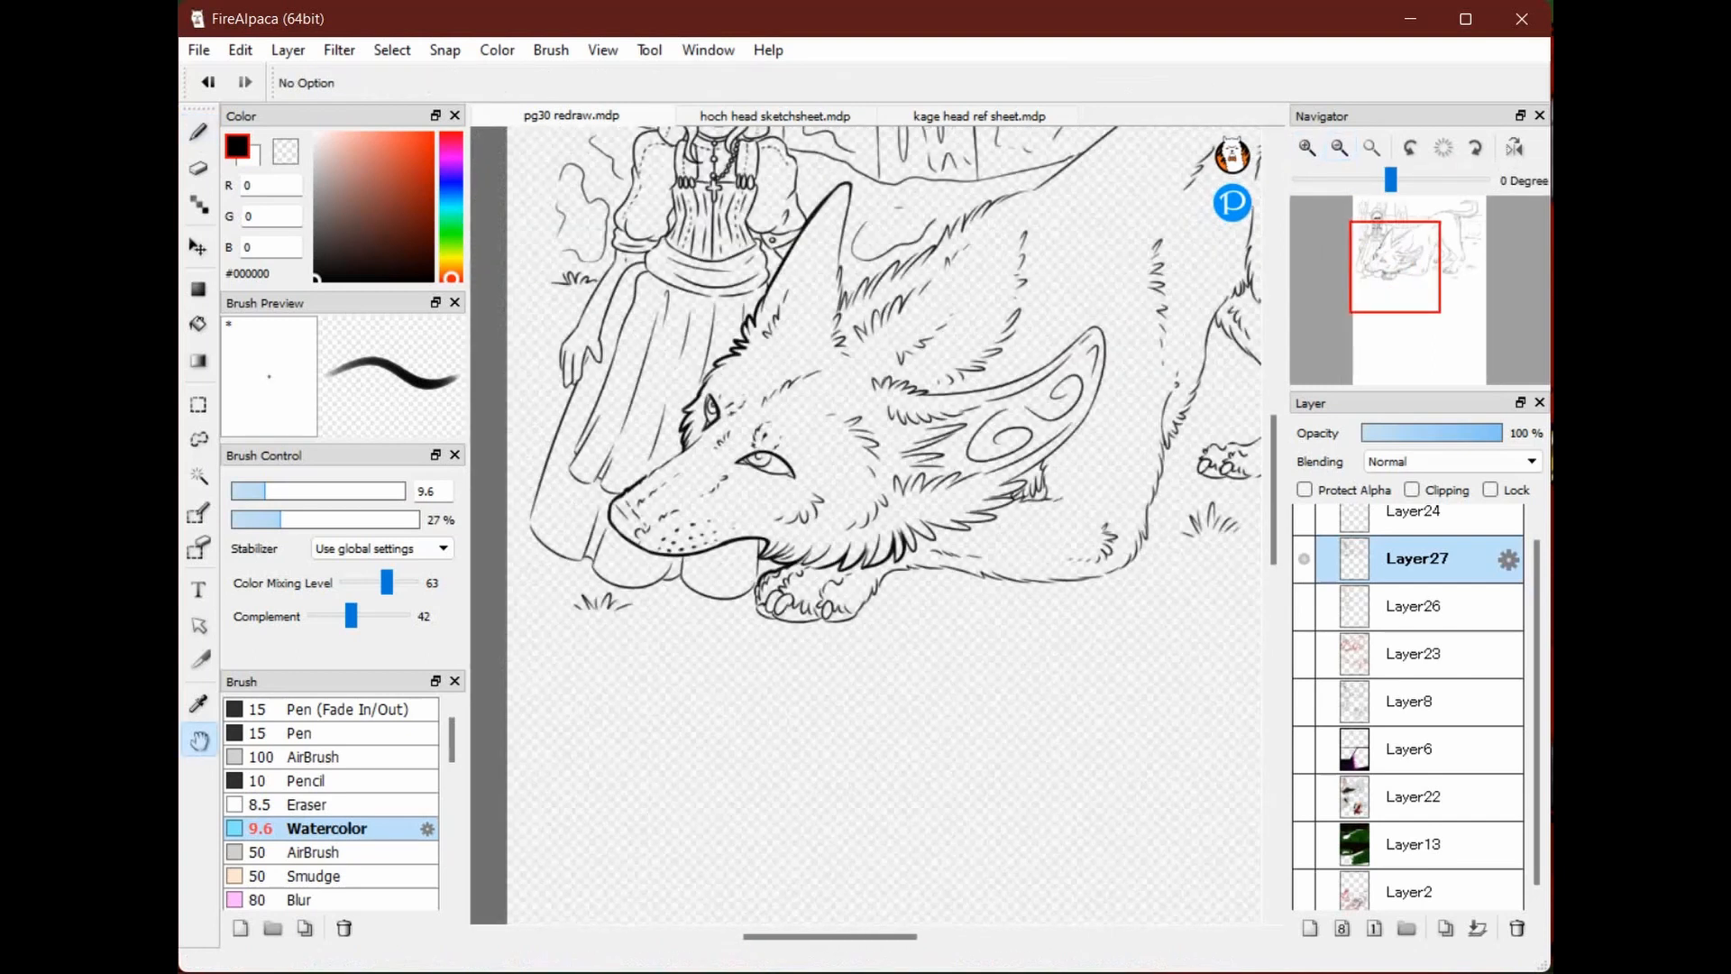
drag(856, 516, 867, 414)
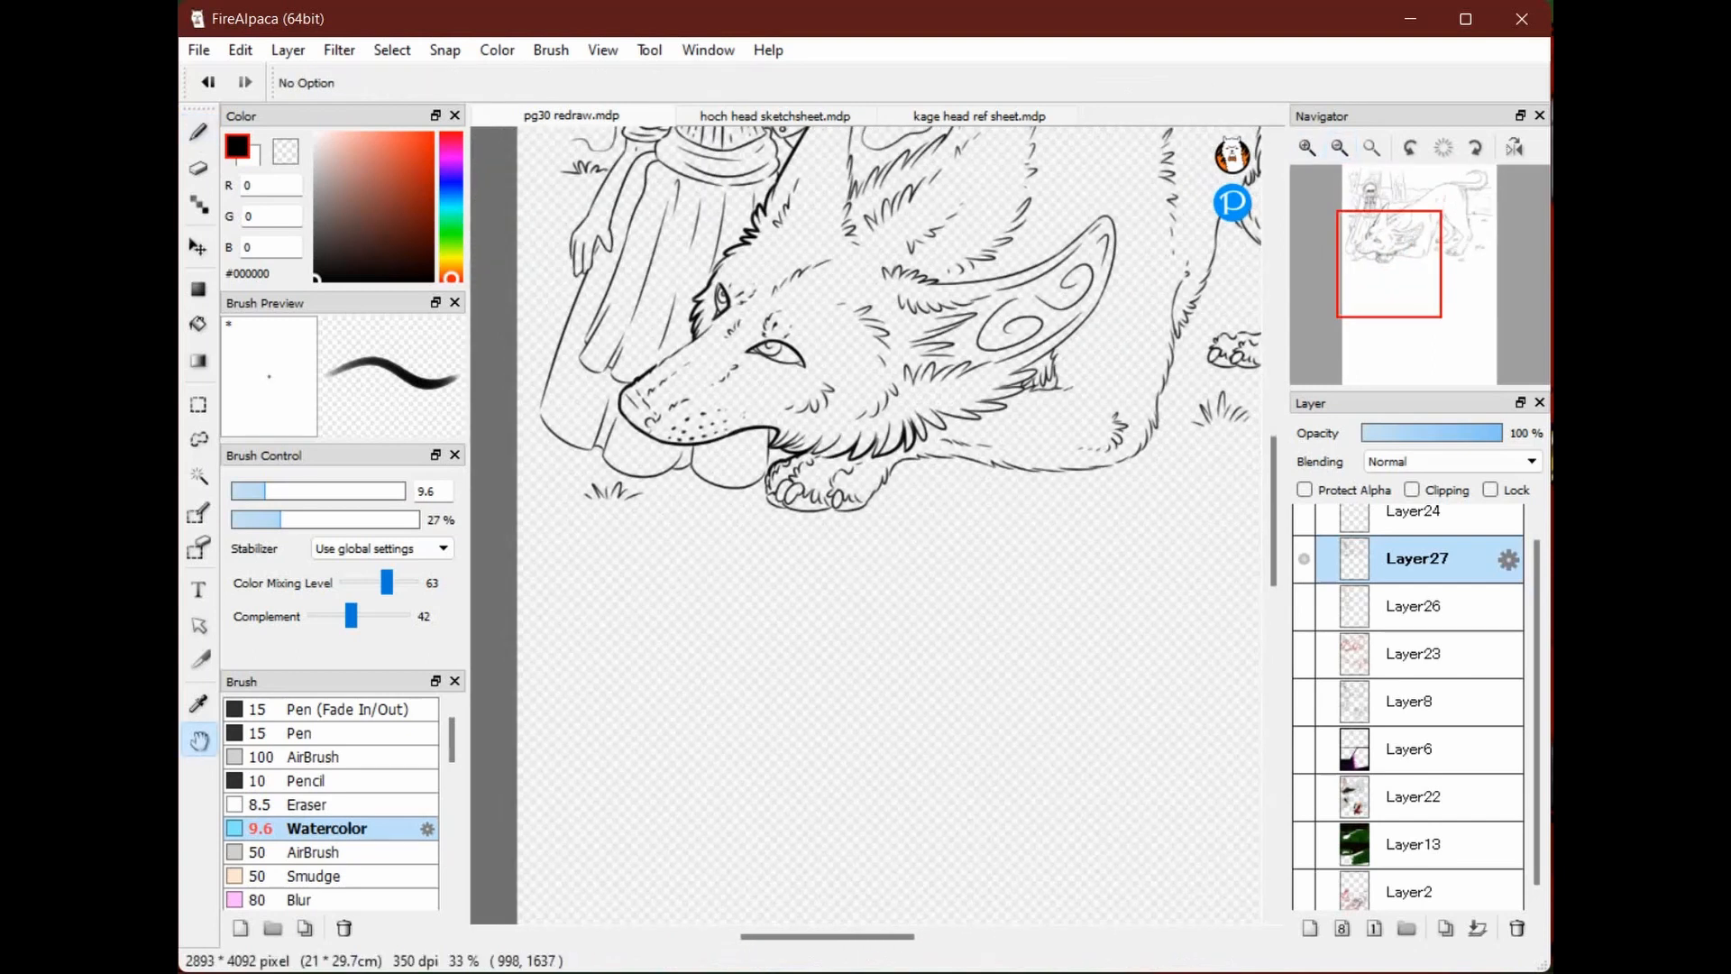
click(1307, 147)
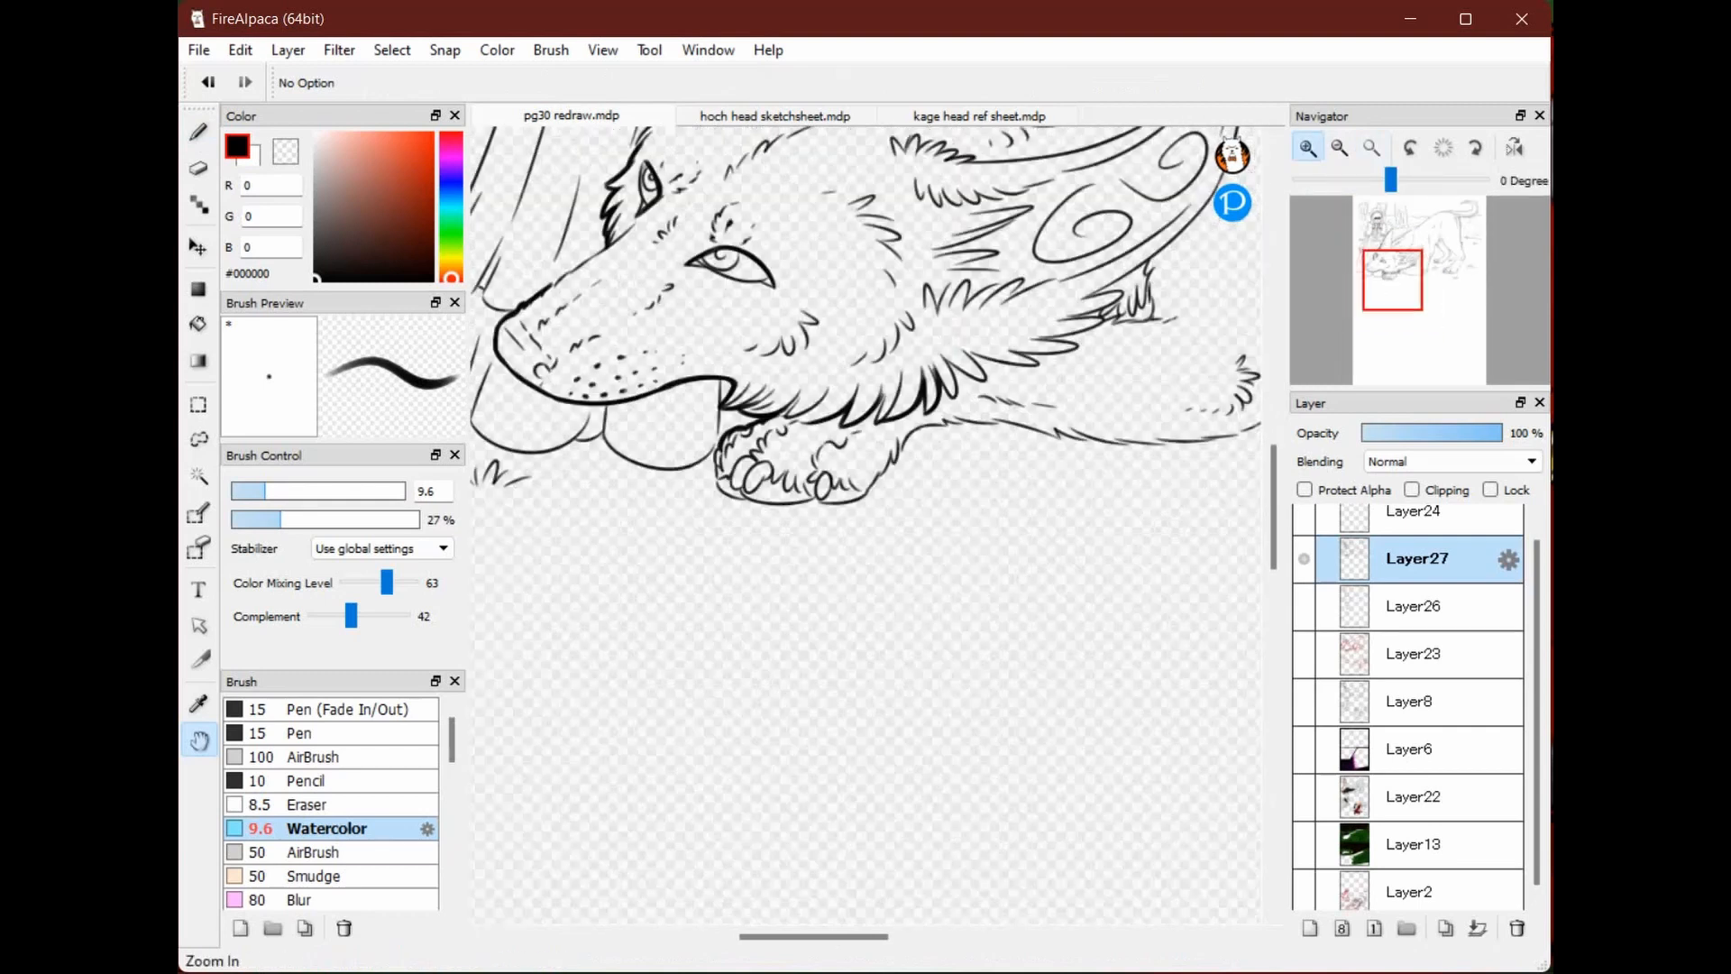
click(1308, 148)
click(1308, 148)
click(1307, 148)
drag(613, 419, 871, 497)
mouse_move(753, 517)
mouse_down()
mouse_move(966, 518)
mouse_move(1121, 490)
mouse_up()
Thicken the outline from the back of the front paw up its fur and along the foreleg's underside
key(space)
drag(1257, 435, 893, 572)
mouse_move(816, 619)
mouse_down()
mouse_move(899, 511)
mouse_move(905, 536)
mouse_move(929, 478)
mouse_move(928, 495)
mouse_move(1071, 415)
mouse_up()
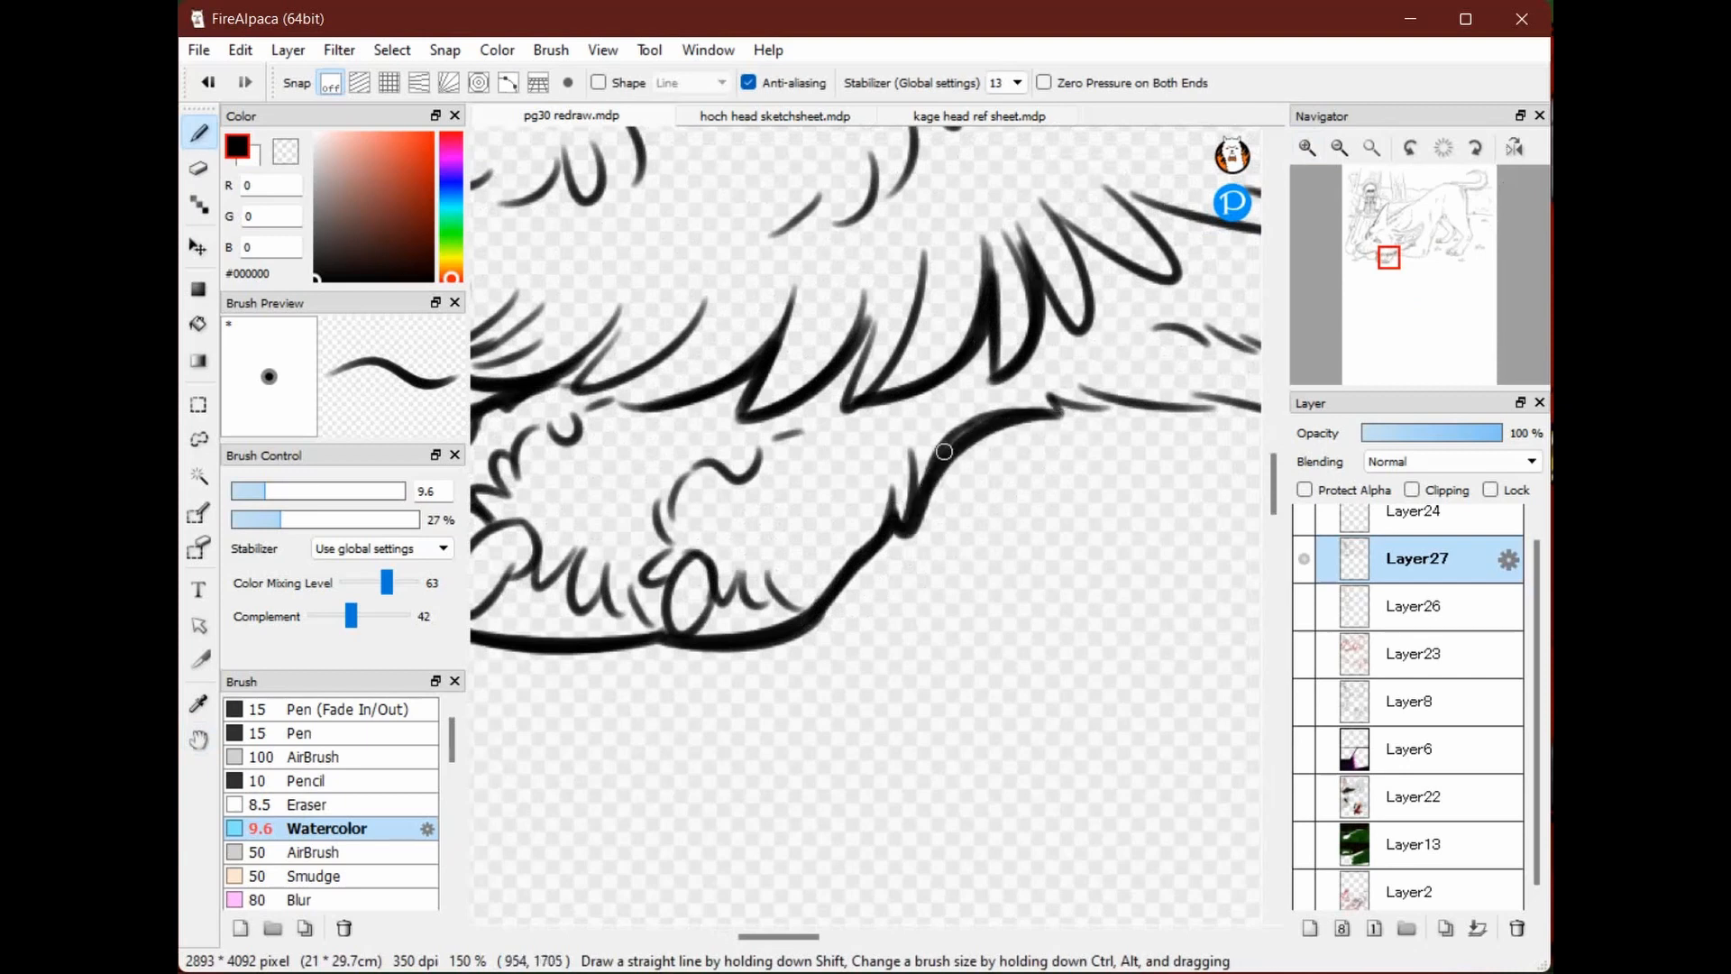
key(space)
mouse_move(944, 451)
mouse_down()
mouse_move(1028, 424)
mouse_move(790, 496)
mouse_up()
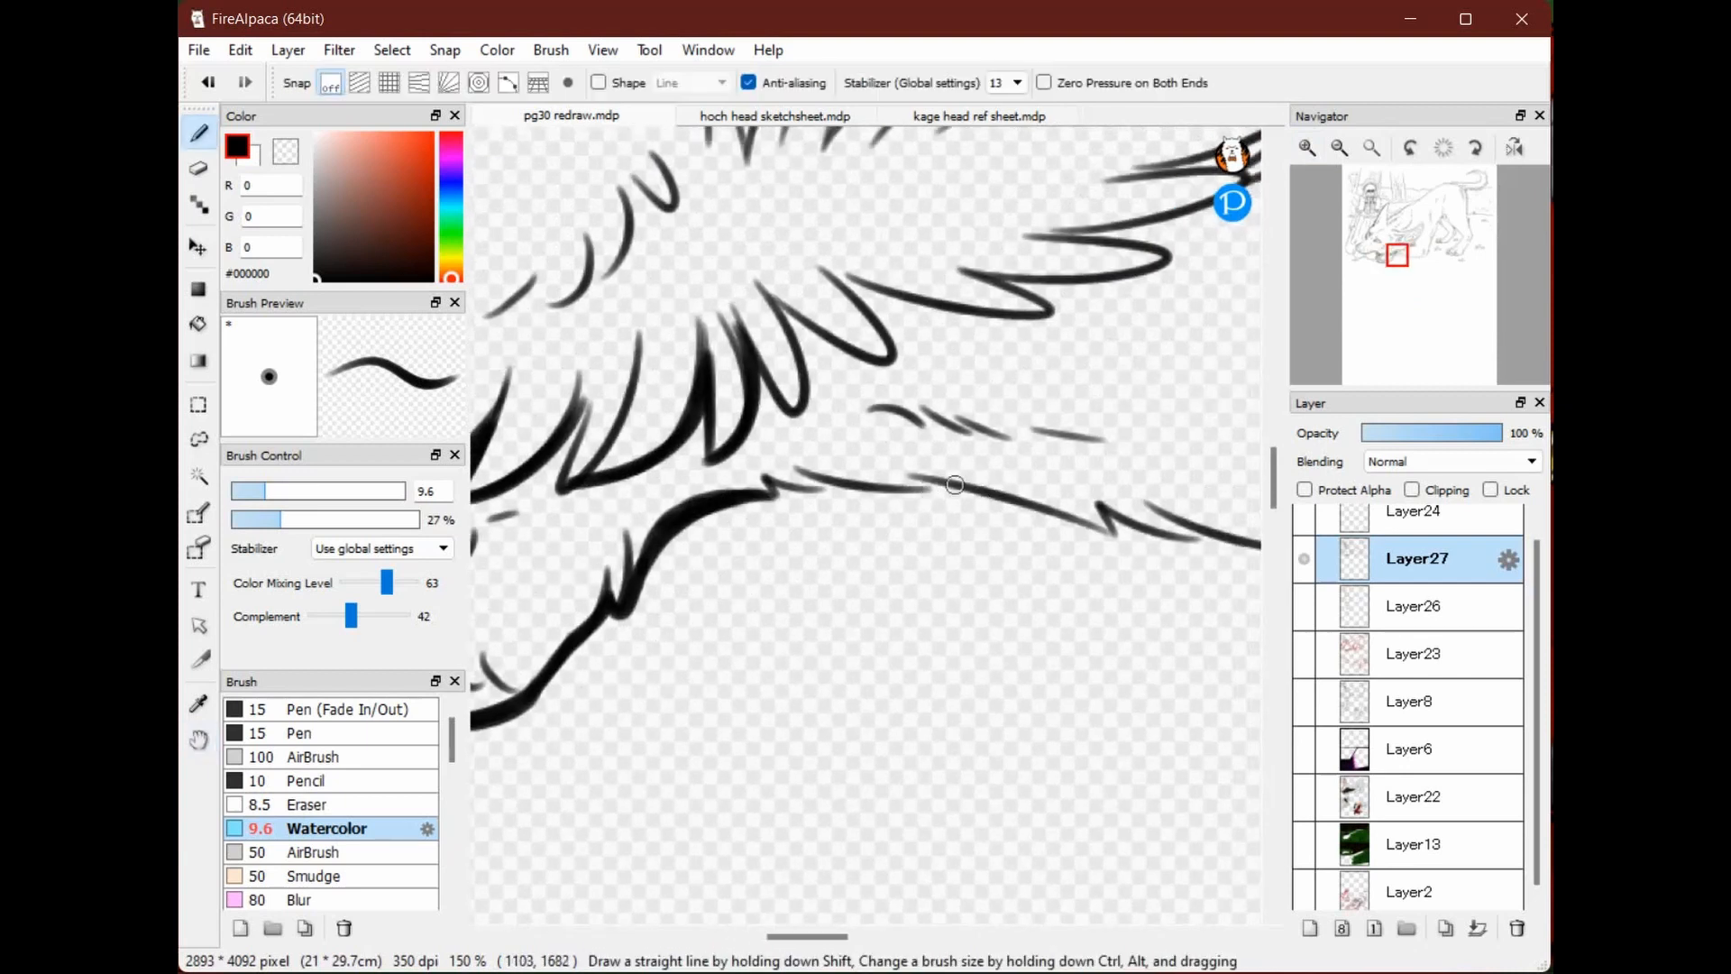
mouse_move(955, 484)
mouse_down()
mouse_move(1253, 542)
mouse_move(643, 560)
mouse_up()
Thicken the curved outline beneath the wolf's elbow and the fur rising behind it, redoing uneven strokes
key(space)
drag(812, 610, 1041, 576)
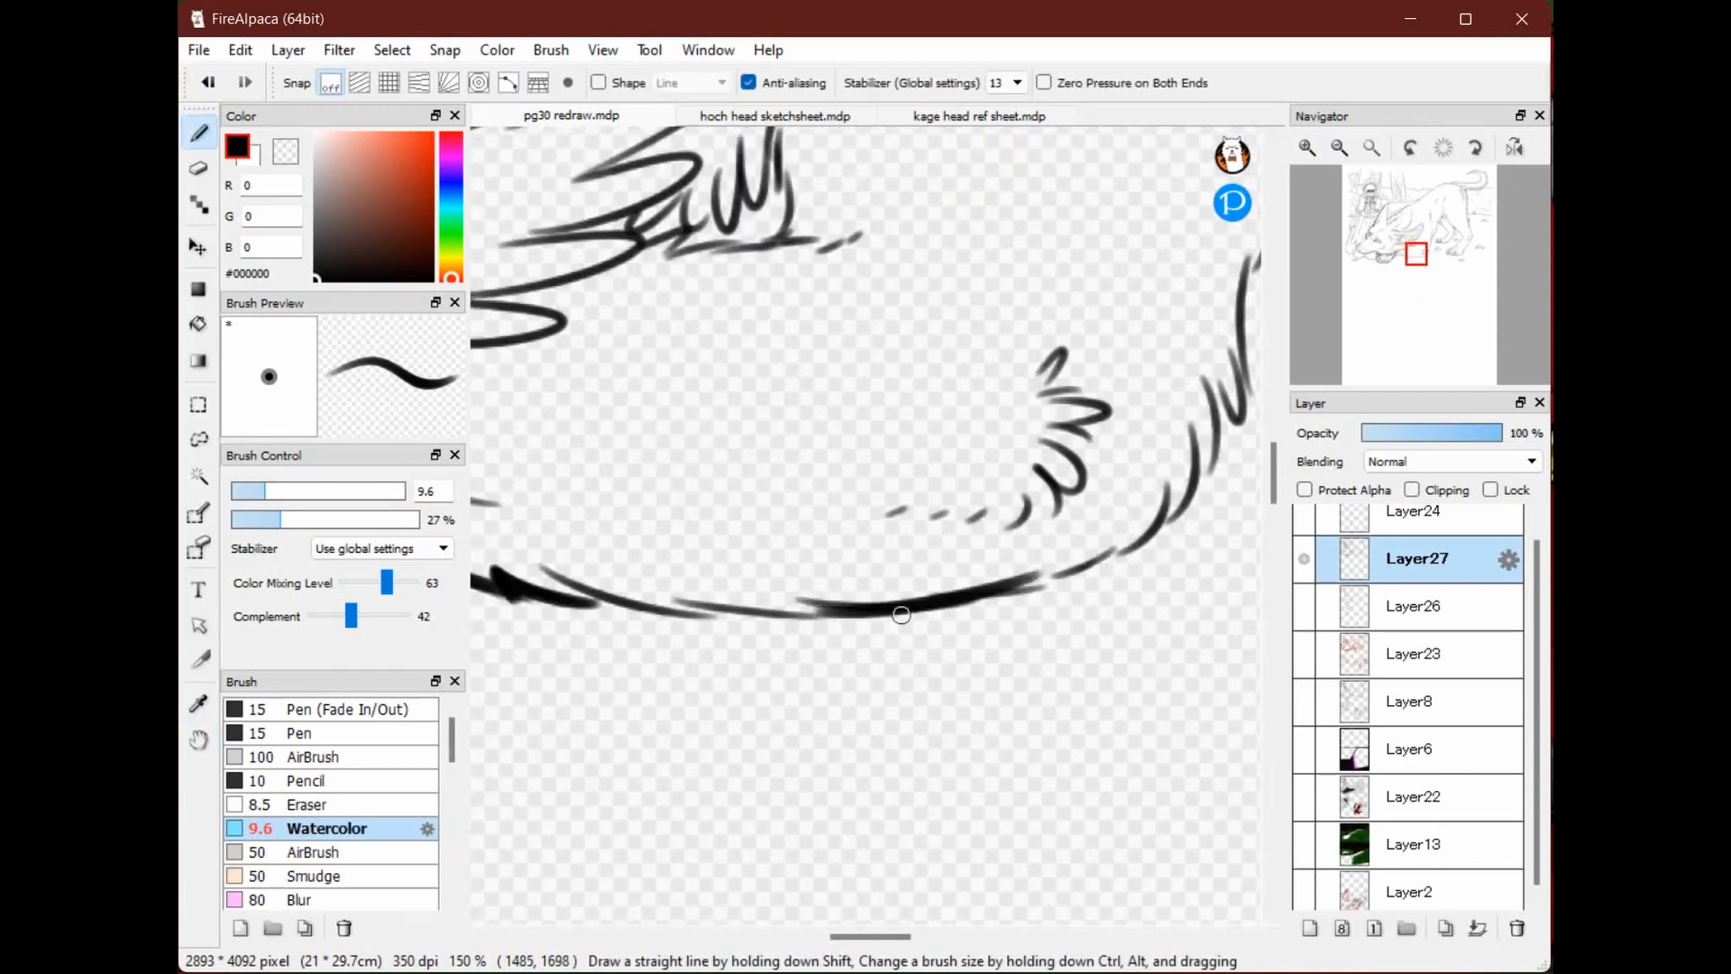
key(ctrl+z)
mouse_move(834, 616)
mouse_down()
mouse_move(1096, 564)
mouse_move(1159, 532)
mouse_move(1190, 496)
mouse_move(1210, 395)
mouse_move(893, 582)
mouse_move(989, 539)
mouse_move(1026, 422)
mouse_up()
key(ctrl+z)
mouse_move(993, 552)
mouse_down()
mouse_move(1012, 423)
mouse_move(999, 443)
mouse_move(1047, 319)
mouse_move(1070, 207)
mouse_up()
mouse_move(1042, 333)
mouse_down()
mouse_move(1068, 238)
mouse_move(1053, 459)
mouse_move(1053, 362)
mouse_move(1056, 380)
mouse_move(1074, 322)
mouse_move(1079, 352)
mouse_move(1119, 295)
mouse_up()
Review the thickened paw, foreleg and elbow outline beside the wolf's head at 50% zoom
key(space)
click(1340, 148)
click(1340, 147)
click(1340, 148)
key(space)
mouse_move(721, 441)
mouse_down()
mouse_move(1193, 429)
mouse_move(798, 282)
mouse_up()
drag(977, 371, 1074, 570)
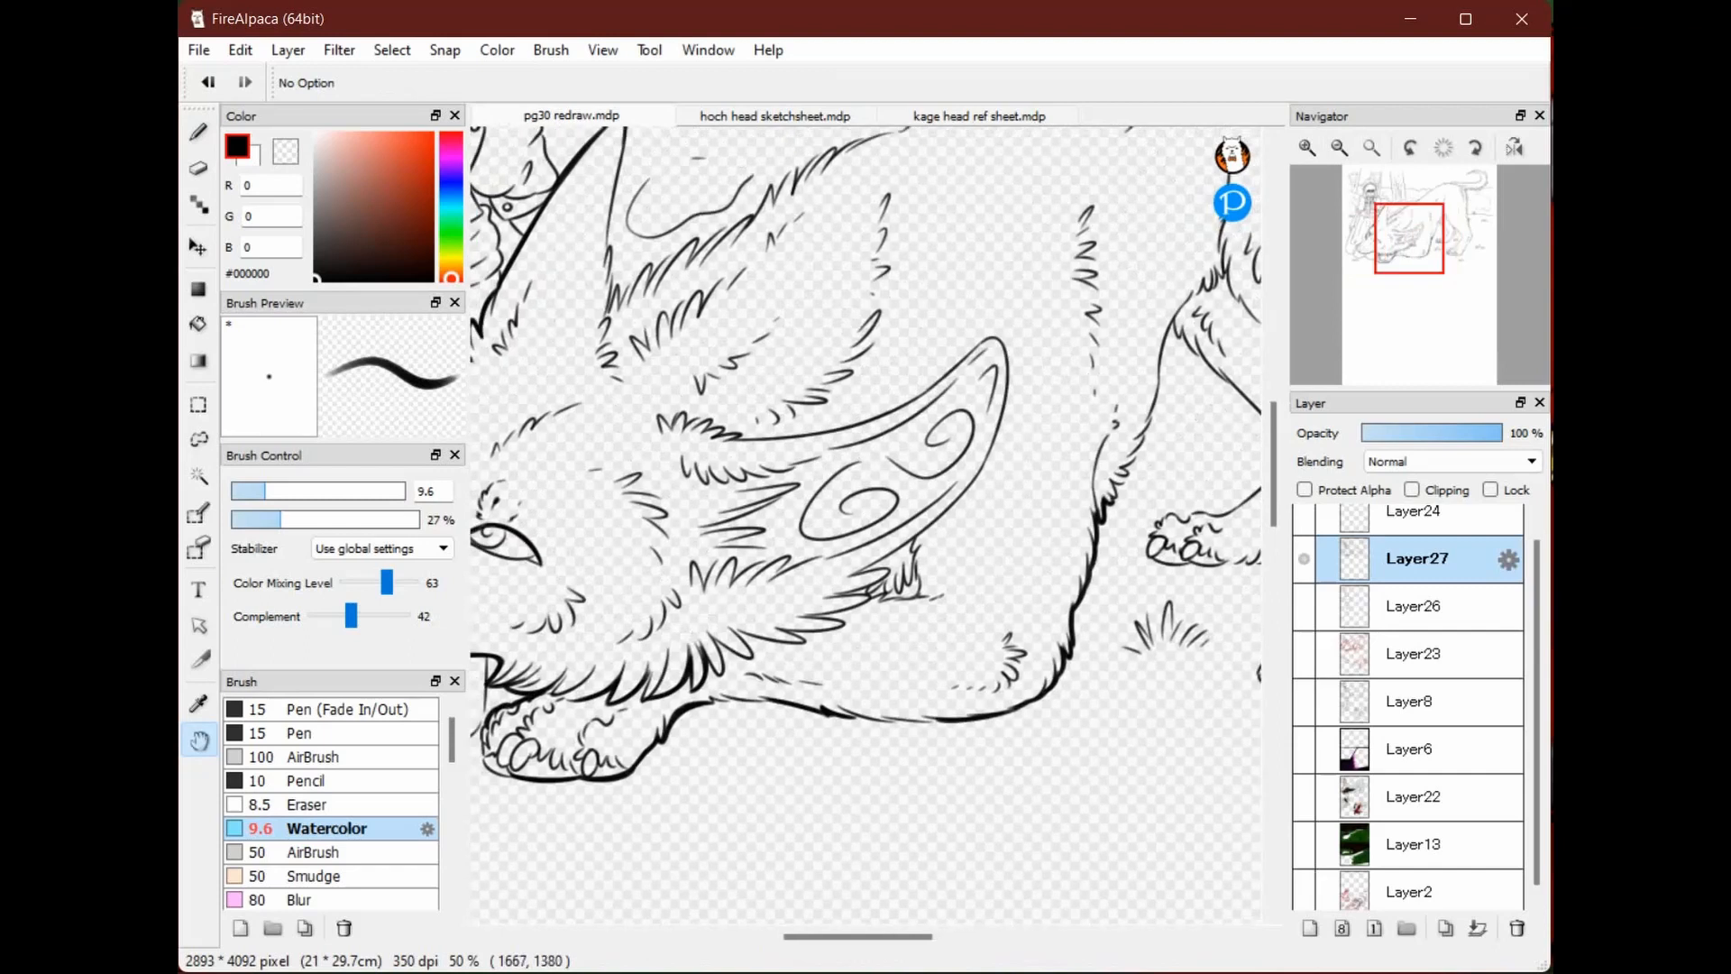
drag(893, 505, 1159, 537)
drag(951, 318, 694, 232)
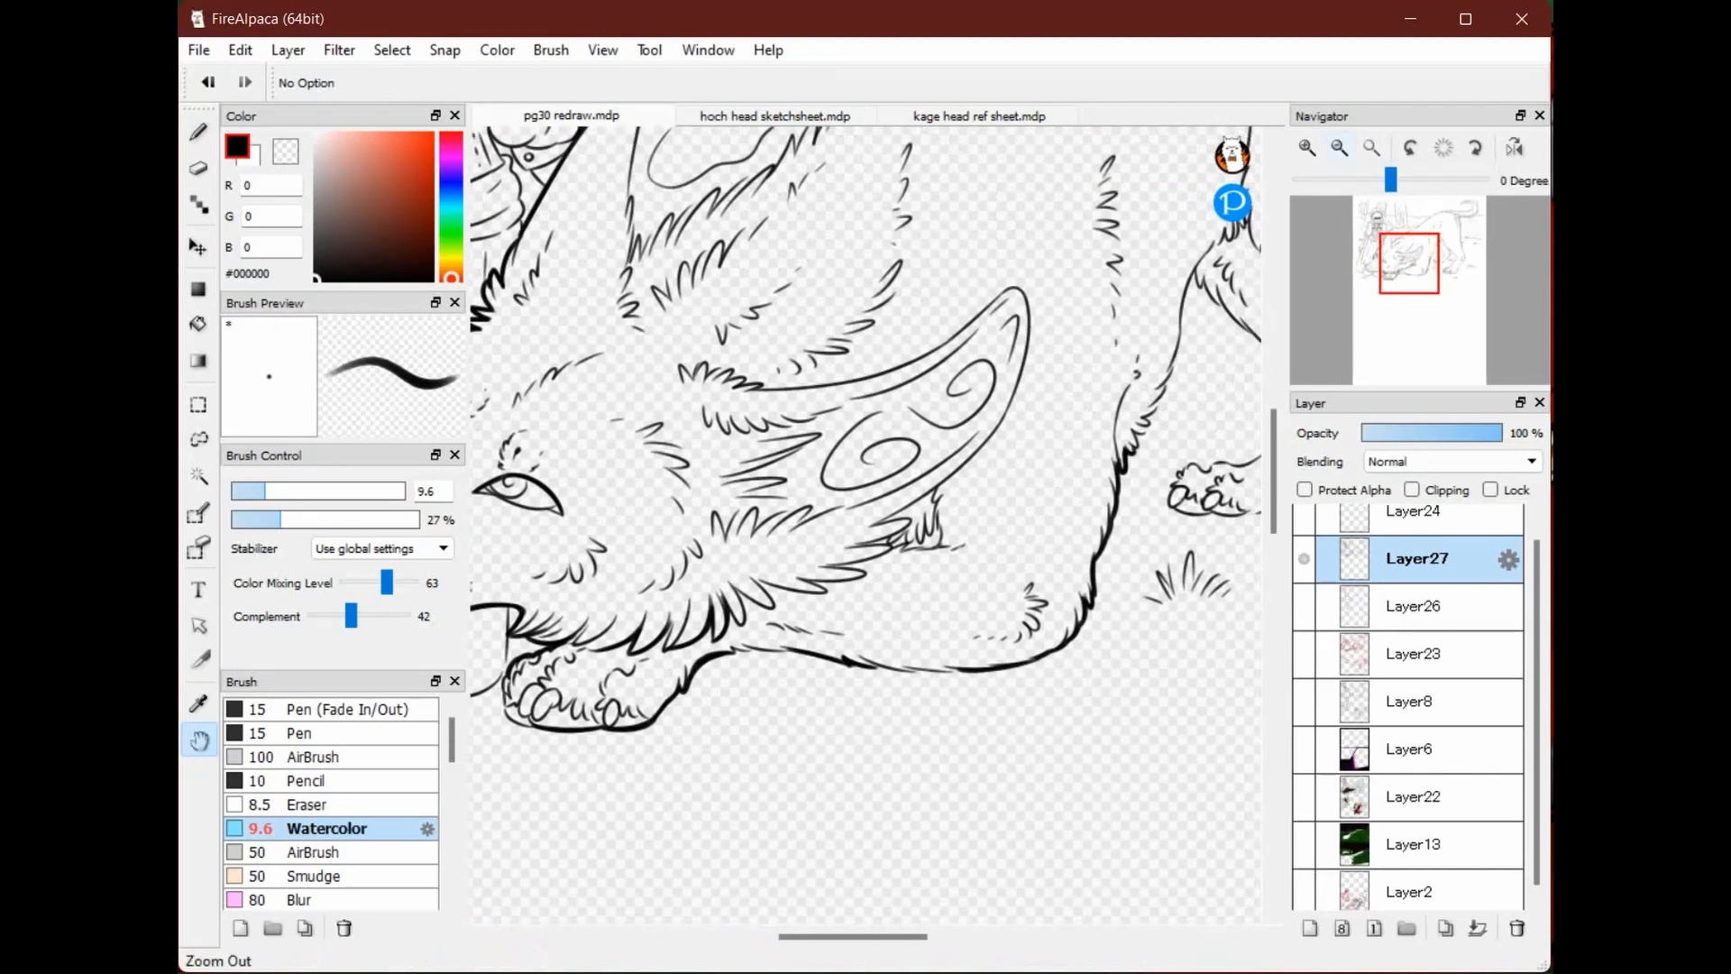
Thicken the lower edge of the wolf's swirl-patterned ear from the base fur outwards, redoing uneven strokes
click(1308, 147)
click(1307, 147)
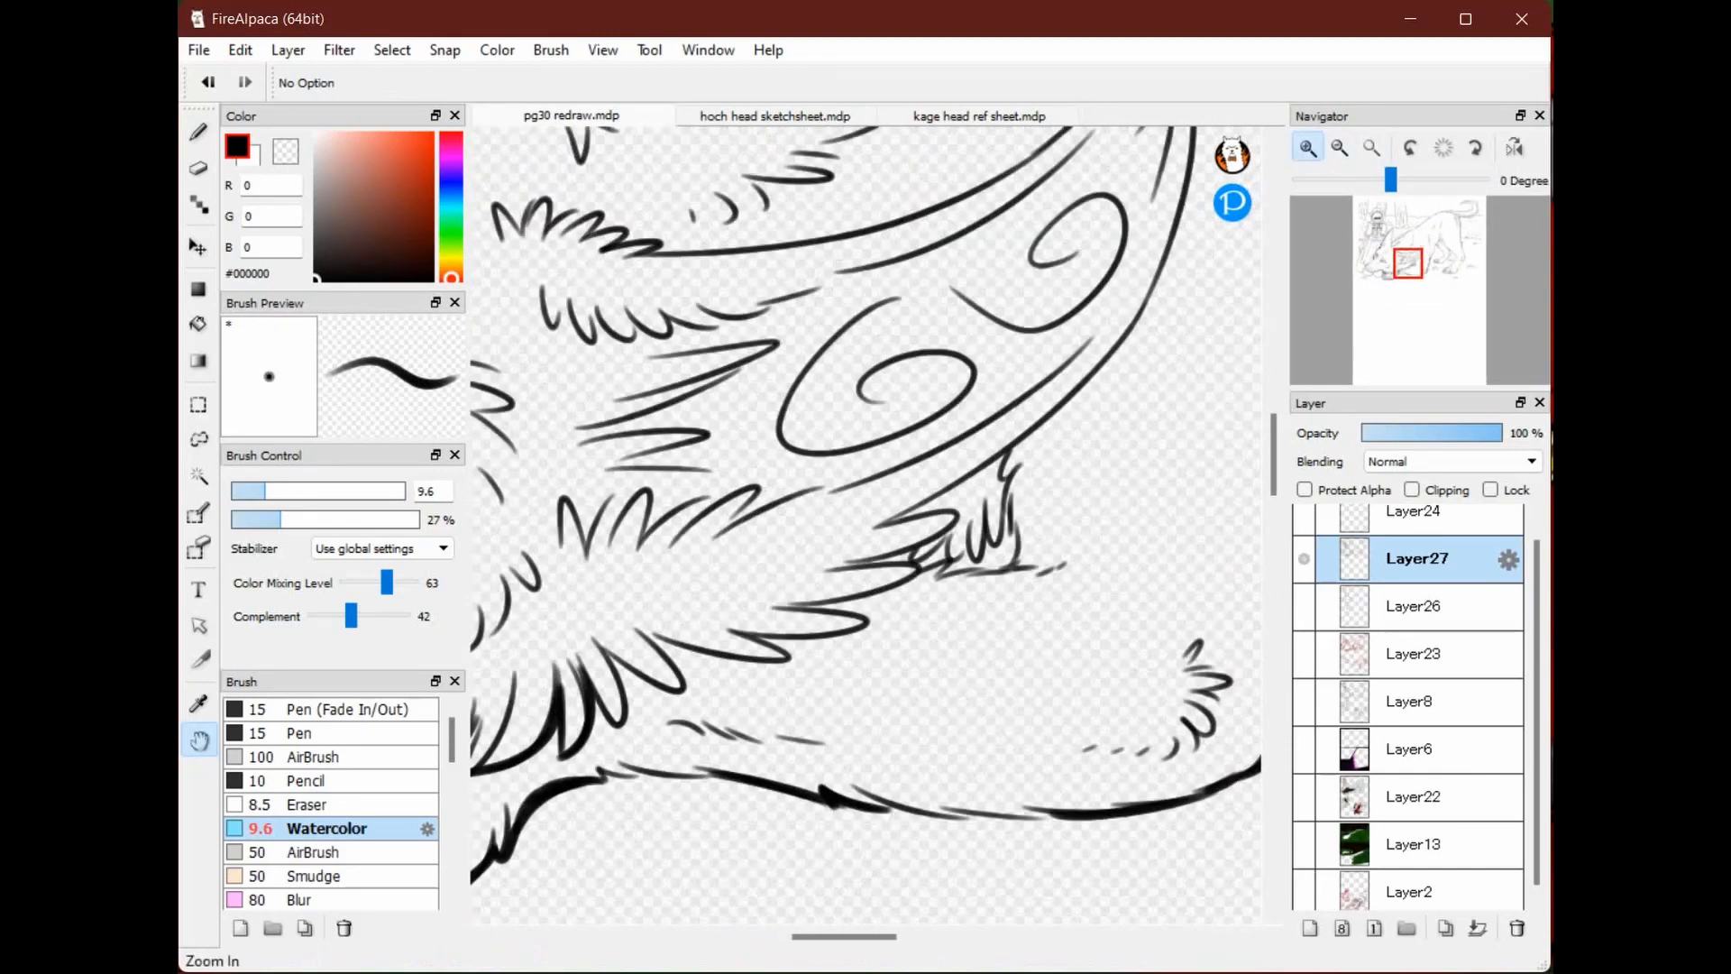
click(1307, 147)
drag(1192, 276, 1034, 404)
key(b)
drag(727, 657, 1030, 417)
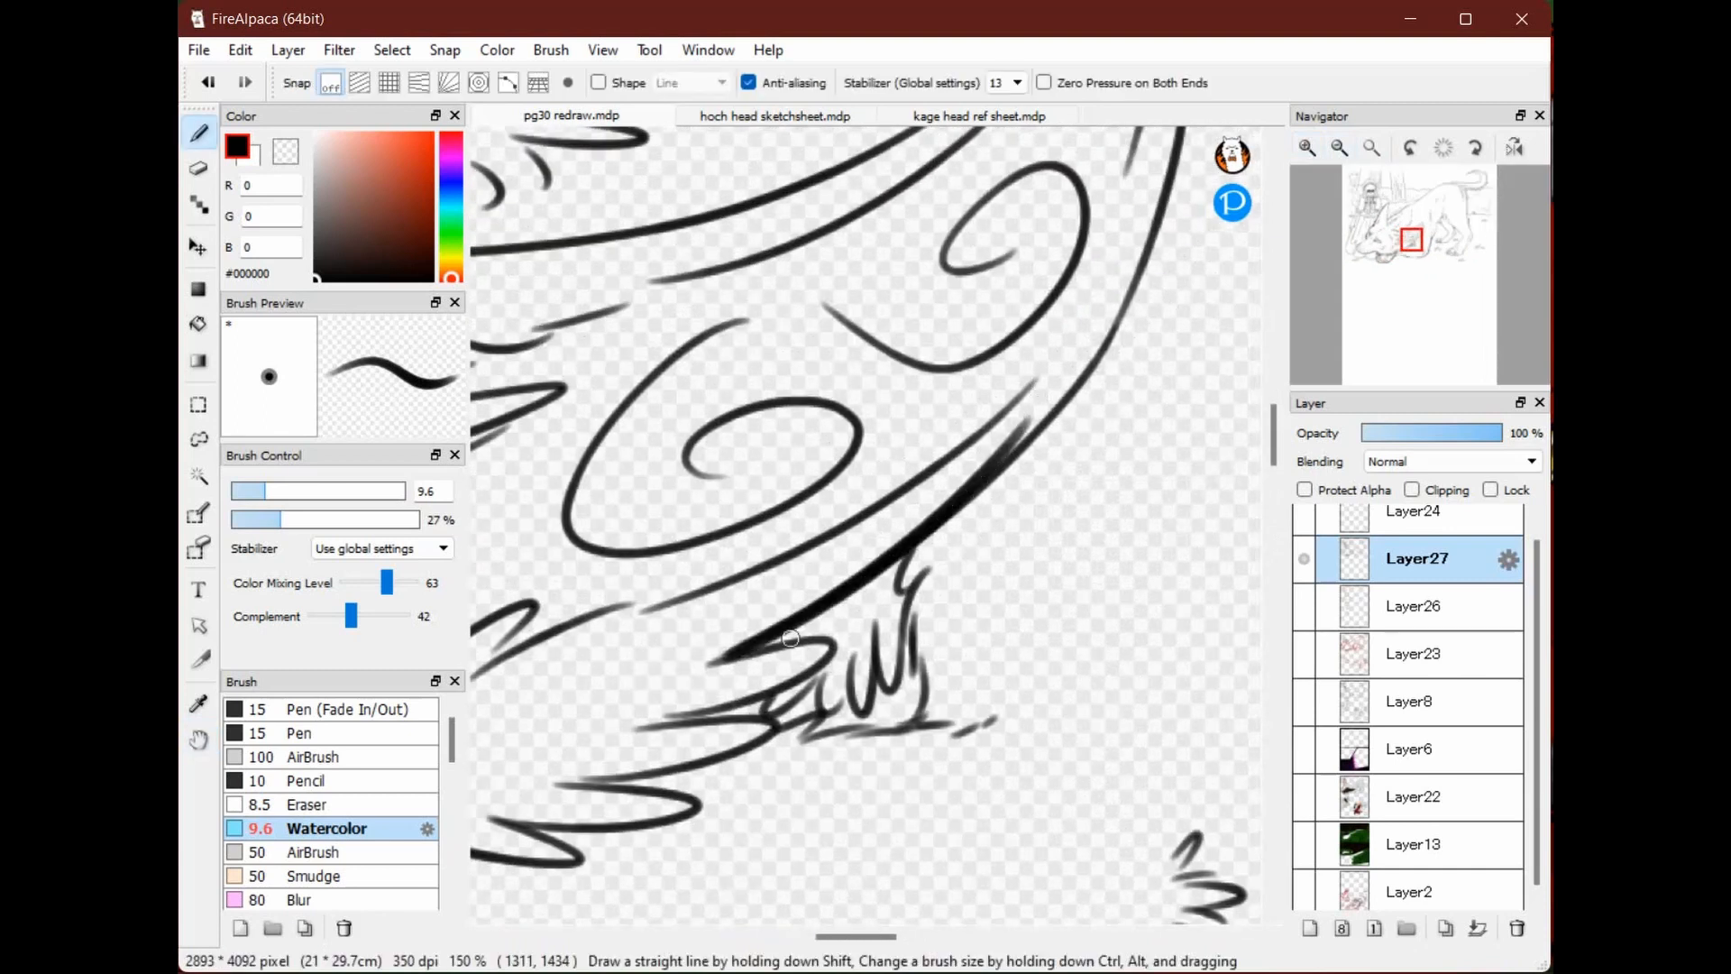
key(ctrl+z)
drag(719, 665, 1079, 397)
key(ctrl+z)
mouse_move(710, 666)
mouse_down()
mouse_move(1067, 413)
mouse_move(1134, 285)
mouse_up()
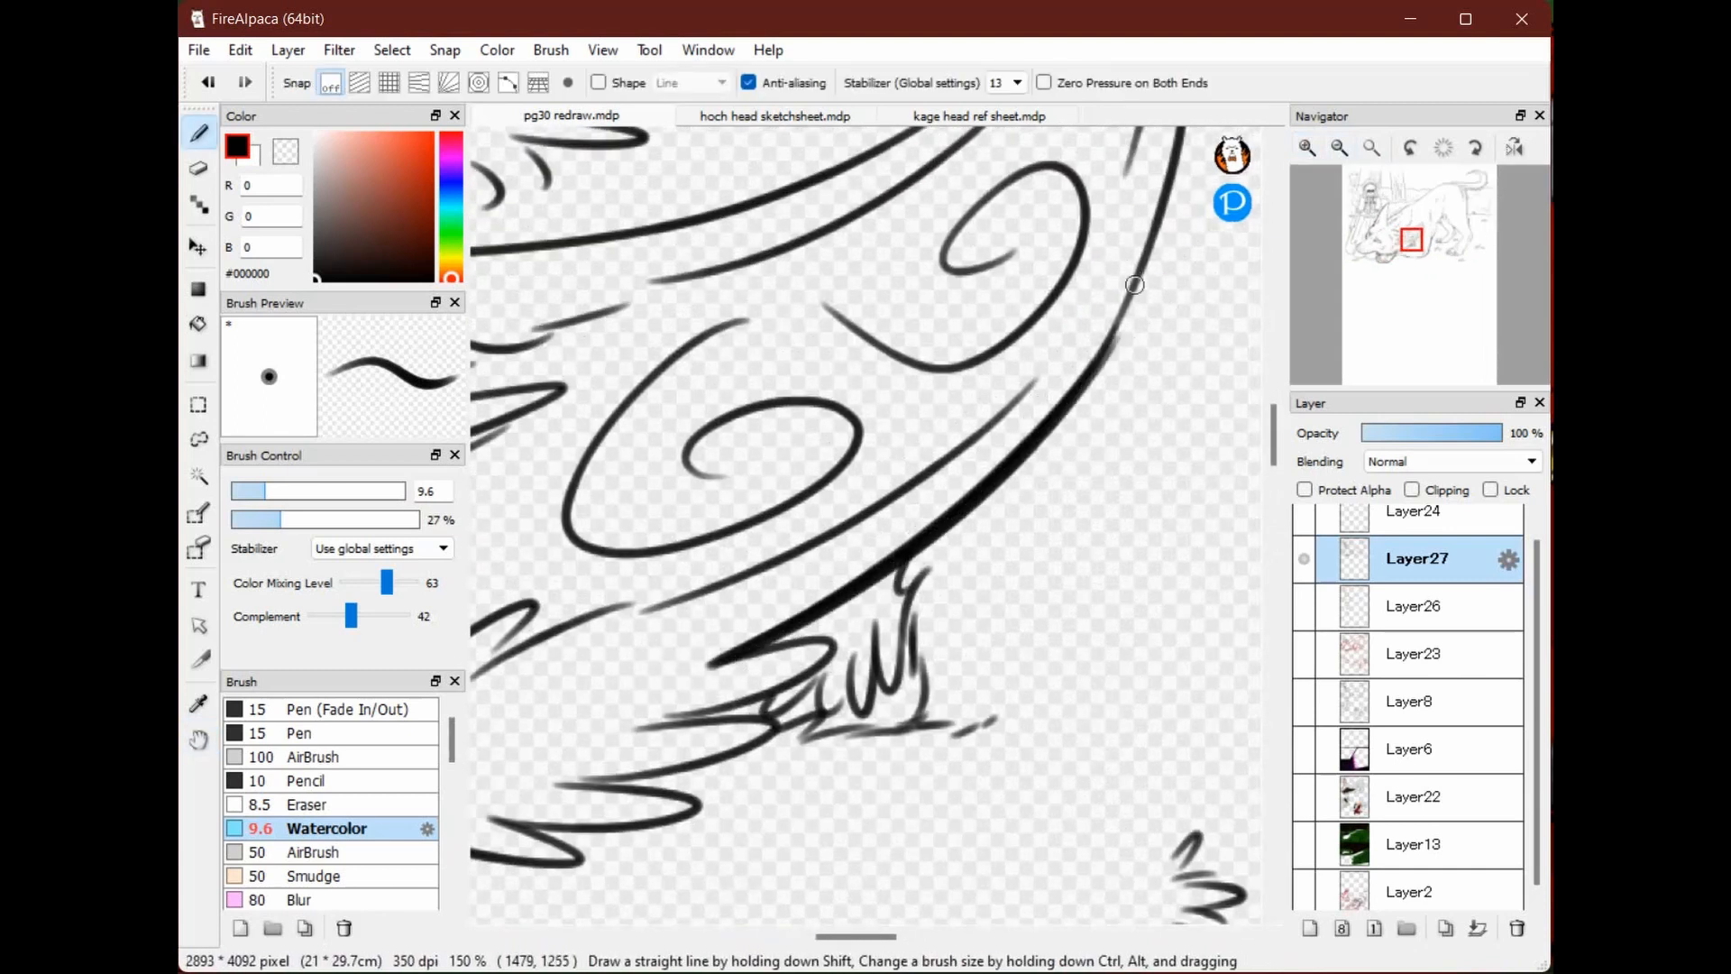
Thicken the outer edge of the swirl-patterned ear between its tip and the thickened lower edge, replacing unsatisfactory strokes
mouse_move(1102, 340)
mouse_down()
mouse_move(1009, 548)
mouse_move(1102, 235)
mouse_move(1011, 546)
mouse_up()
key(ctrl+z)
key(ctrl+z)
mouse_move(1097, 191)
mouse_down()
mouse_move(1094, 377)
mouse_move(997, 557)
mouse_up()
key(ctrl+z)
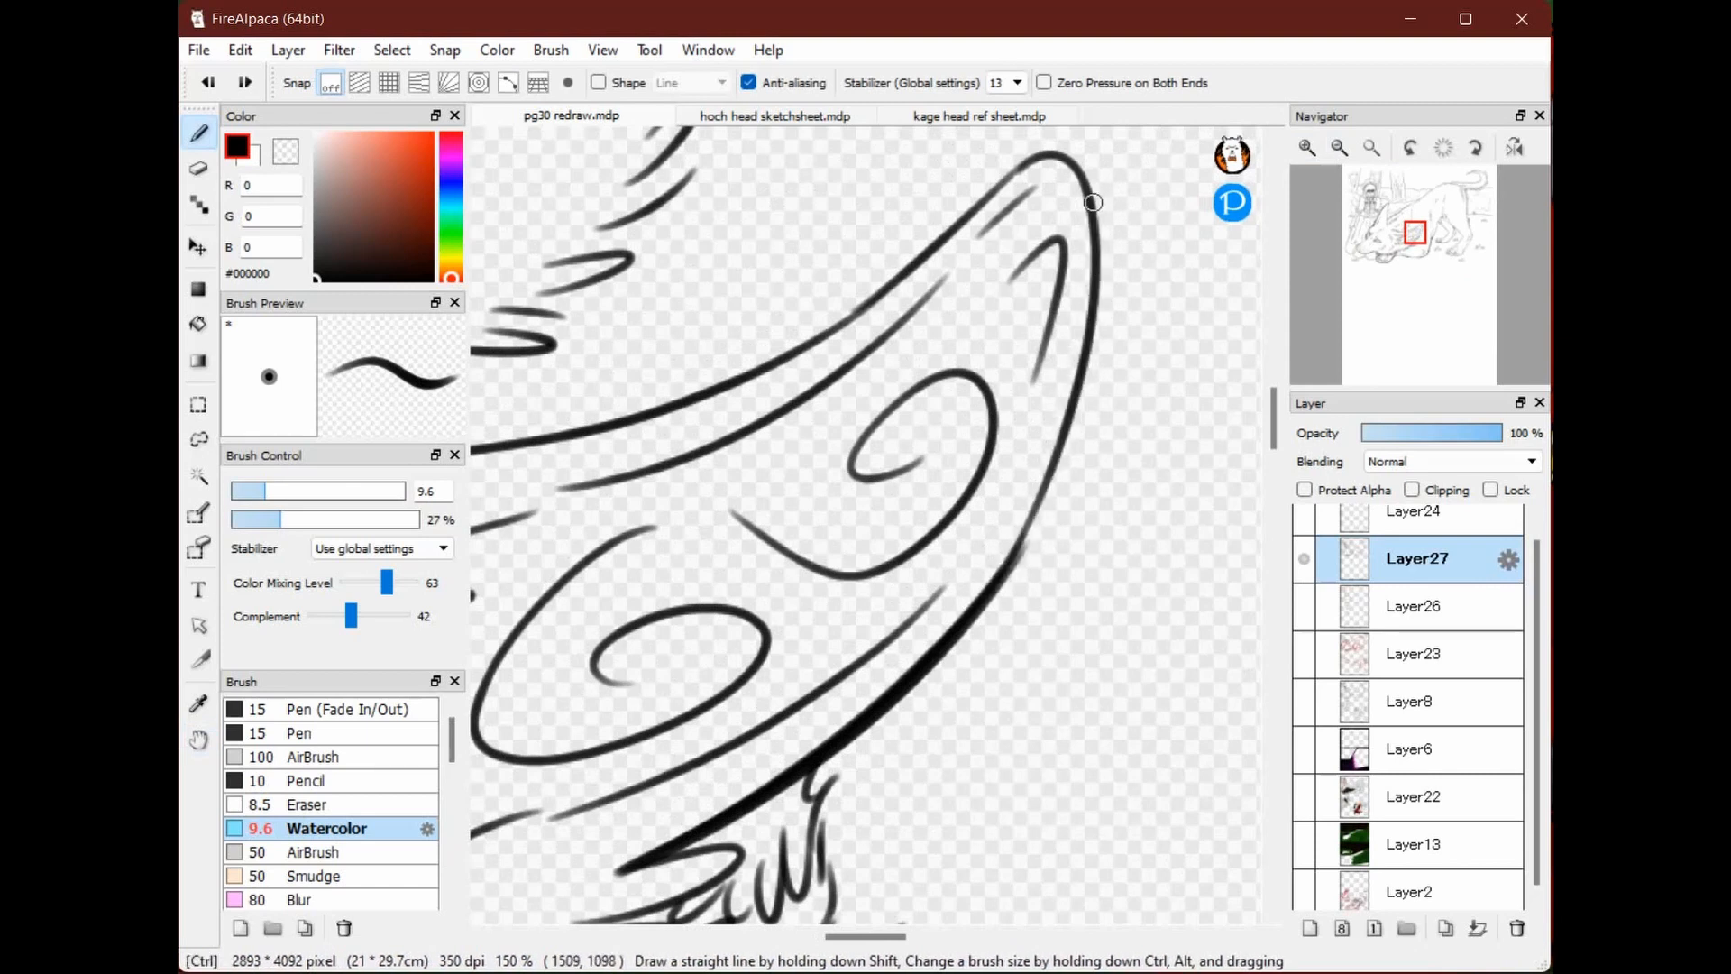
drag(1093, 202, 972, 599)
drag(849, 635, 1151, 259)
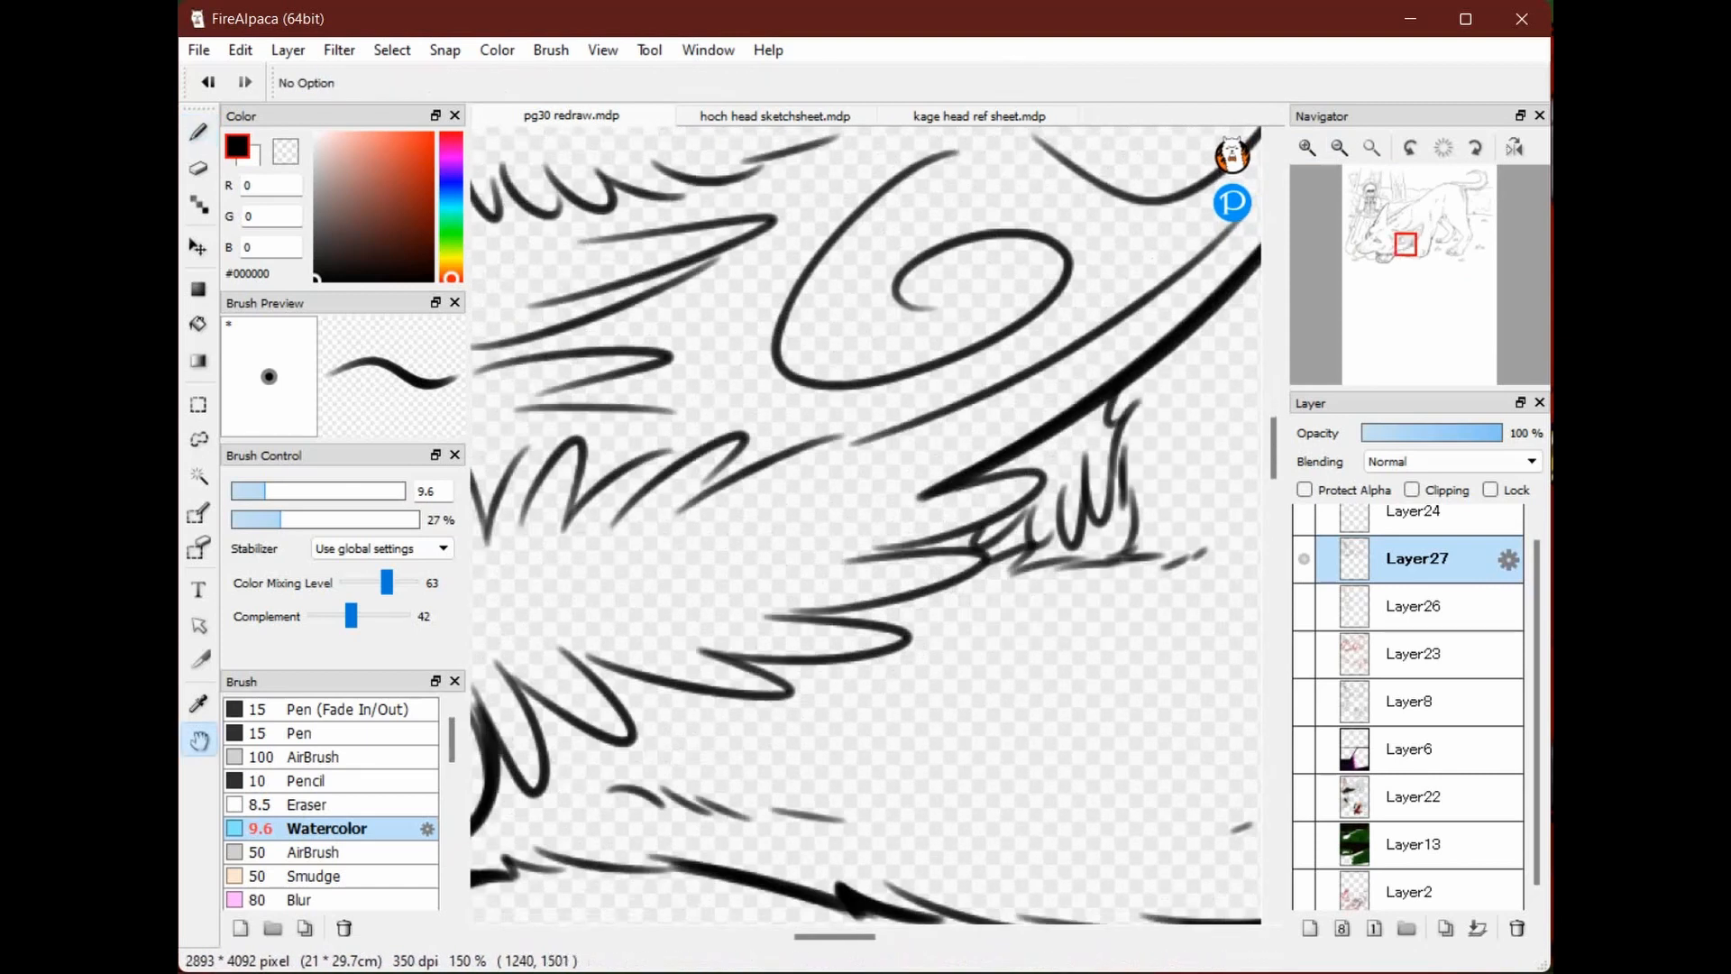
Thicken the lower edges of the pointed fur tufts beneath the base of the wolf's swirl-patterned ear
drag(781, 618, 985, 558)
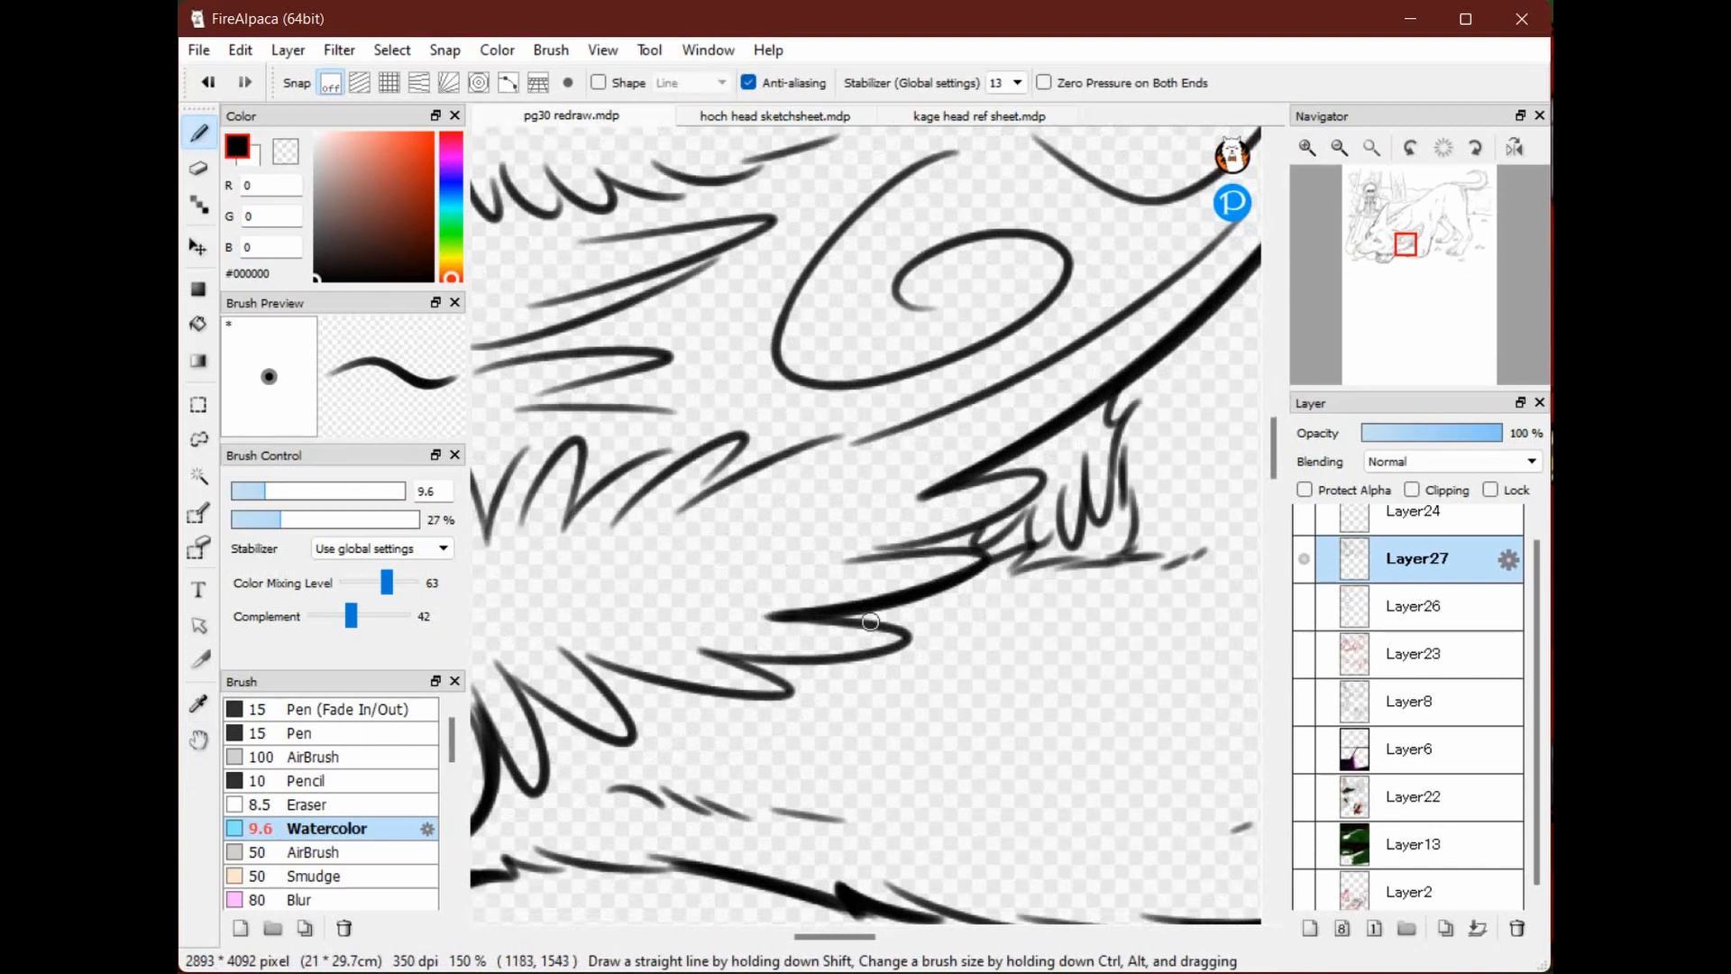
drag(729, 656, 909, 622)
click(1339, 148)
click(1339, 148)
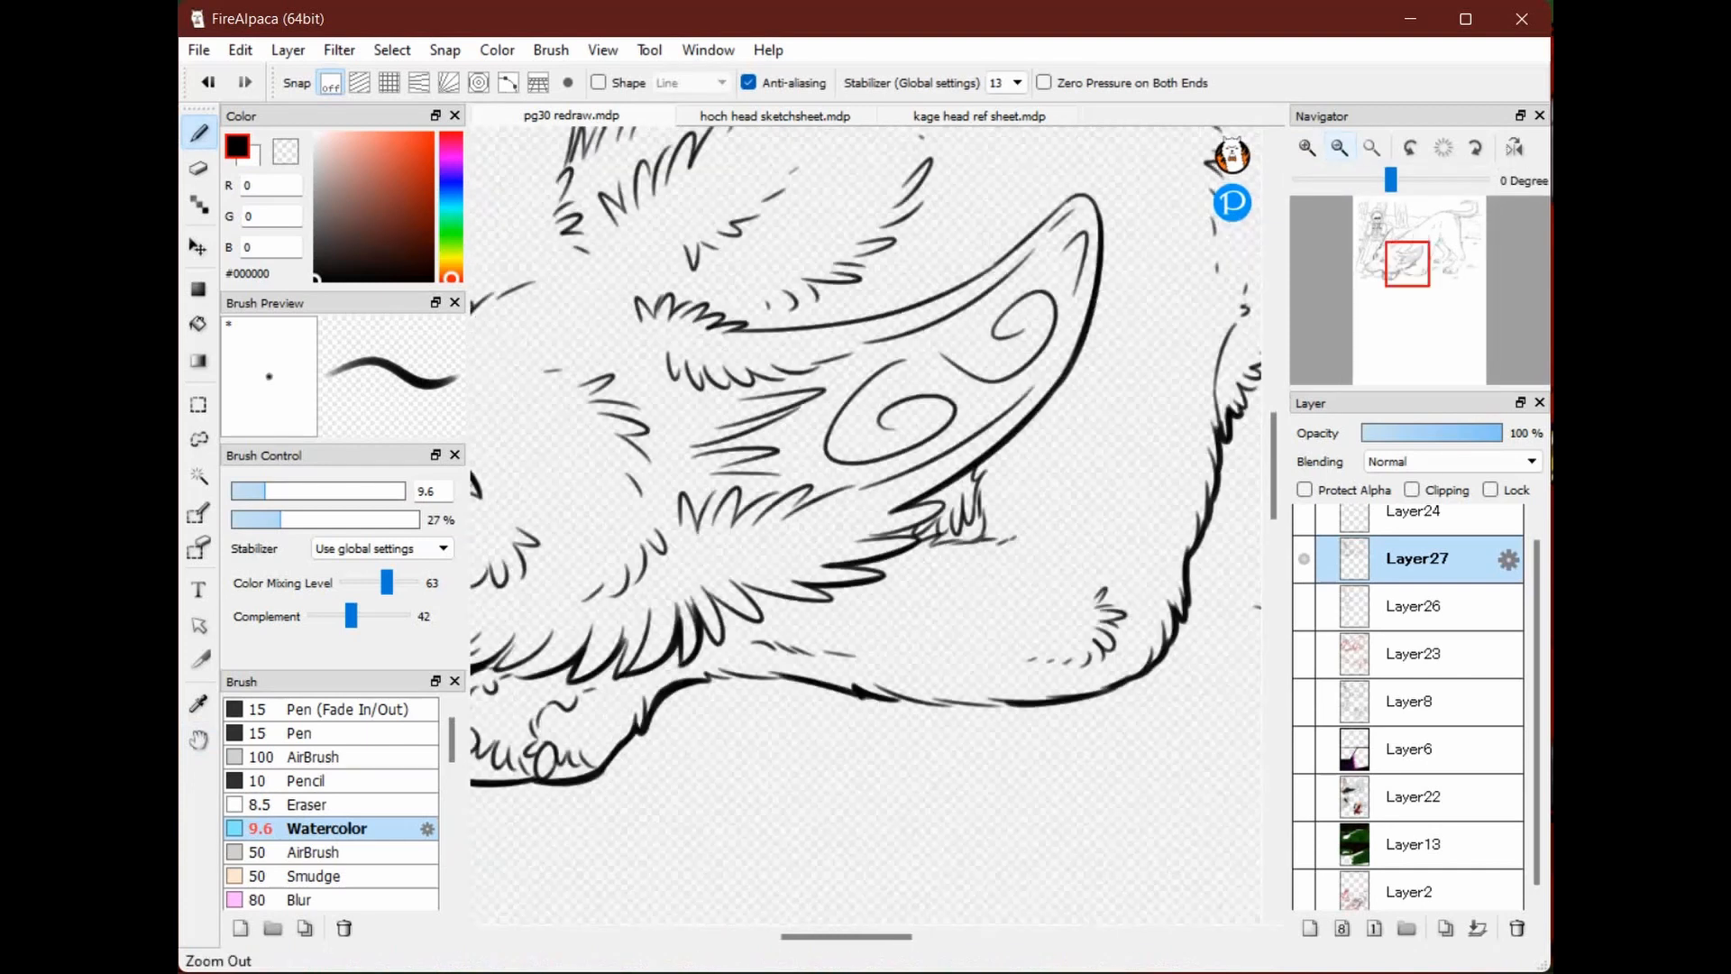
Review the thickened wolf outline against the girl, hind legs and background at 33% zoom
click(1339, 148)
click(1339, 148)
key(space)
drag(880, 245, 1107, 393)
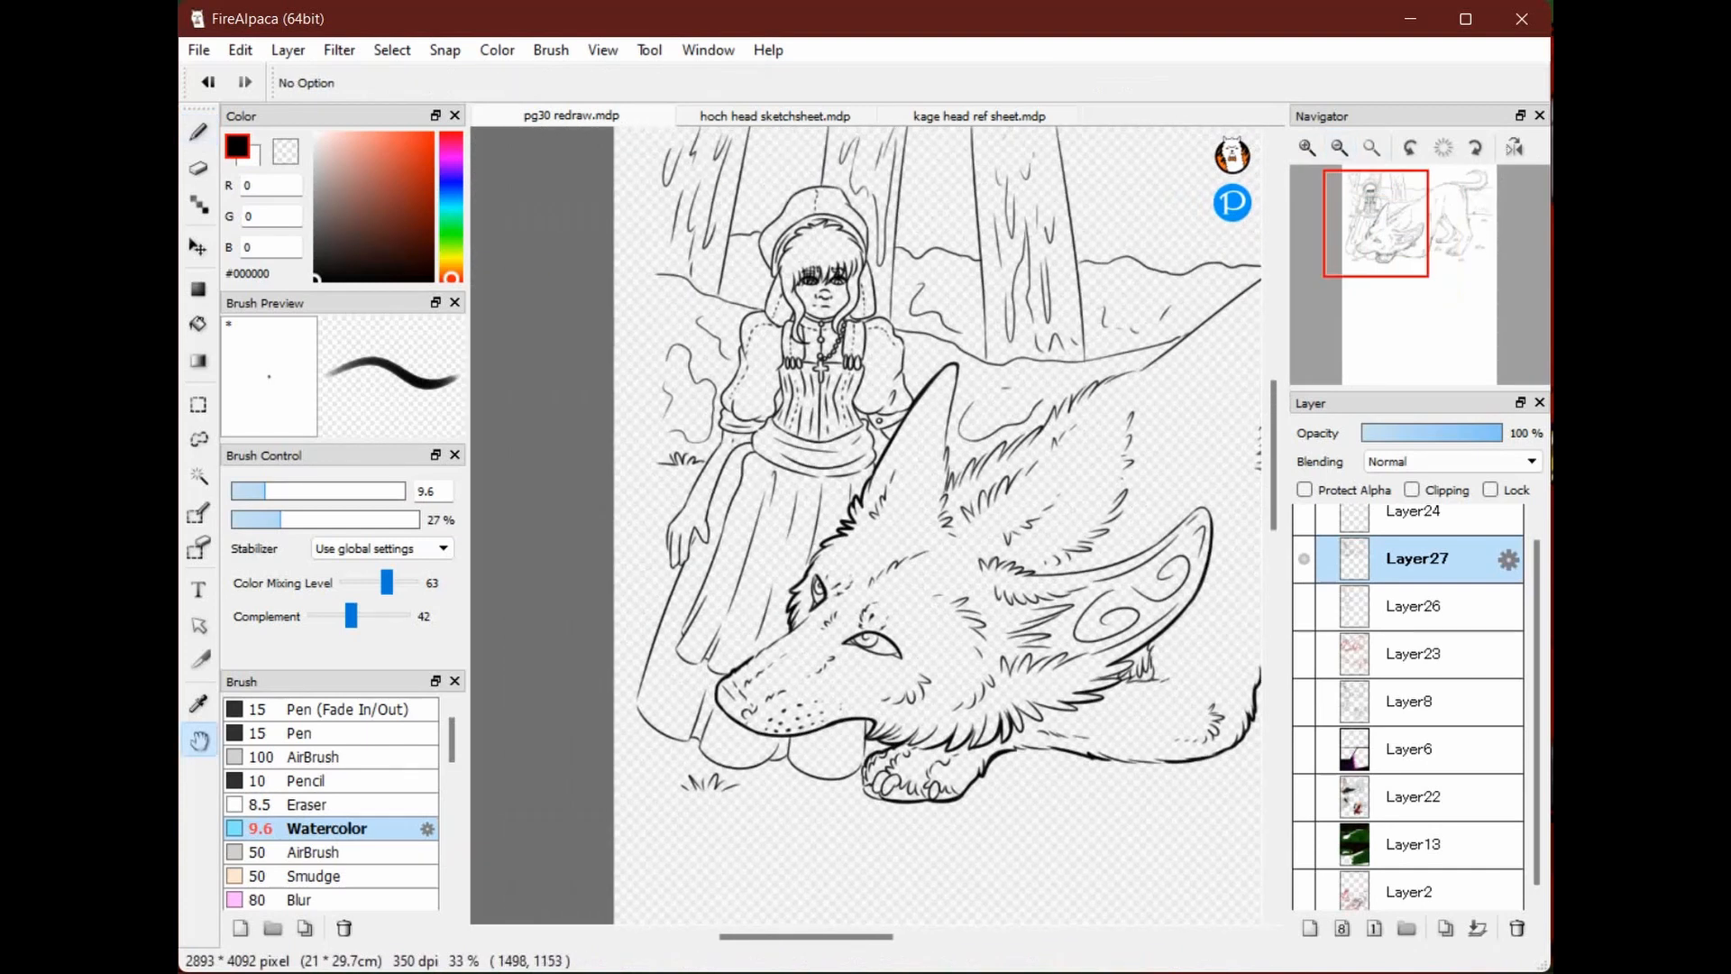
drag(1012, 531, 910, 463)
drag(1218, 459, 1048, 452)
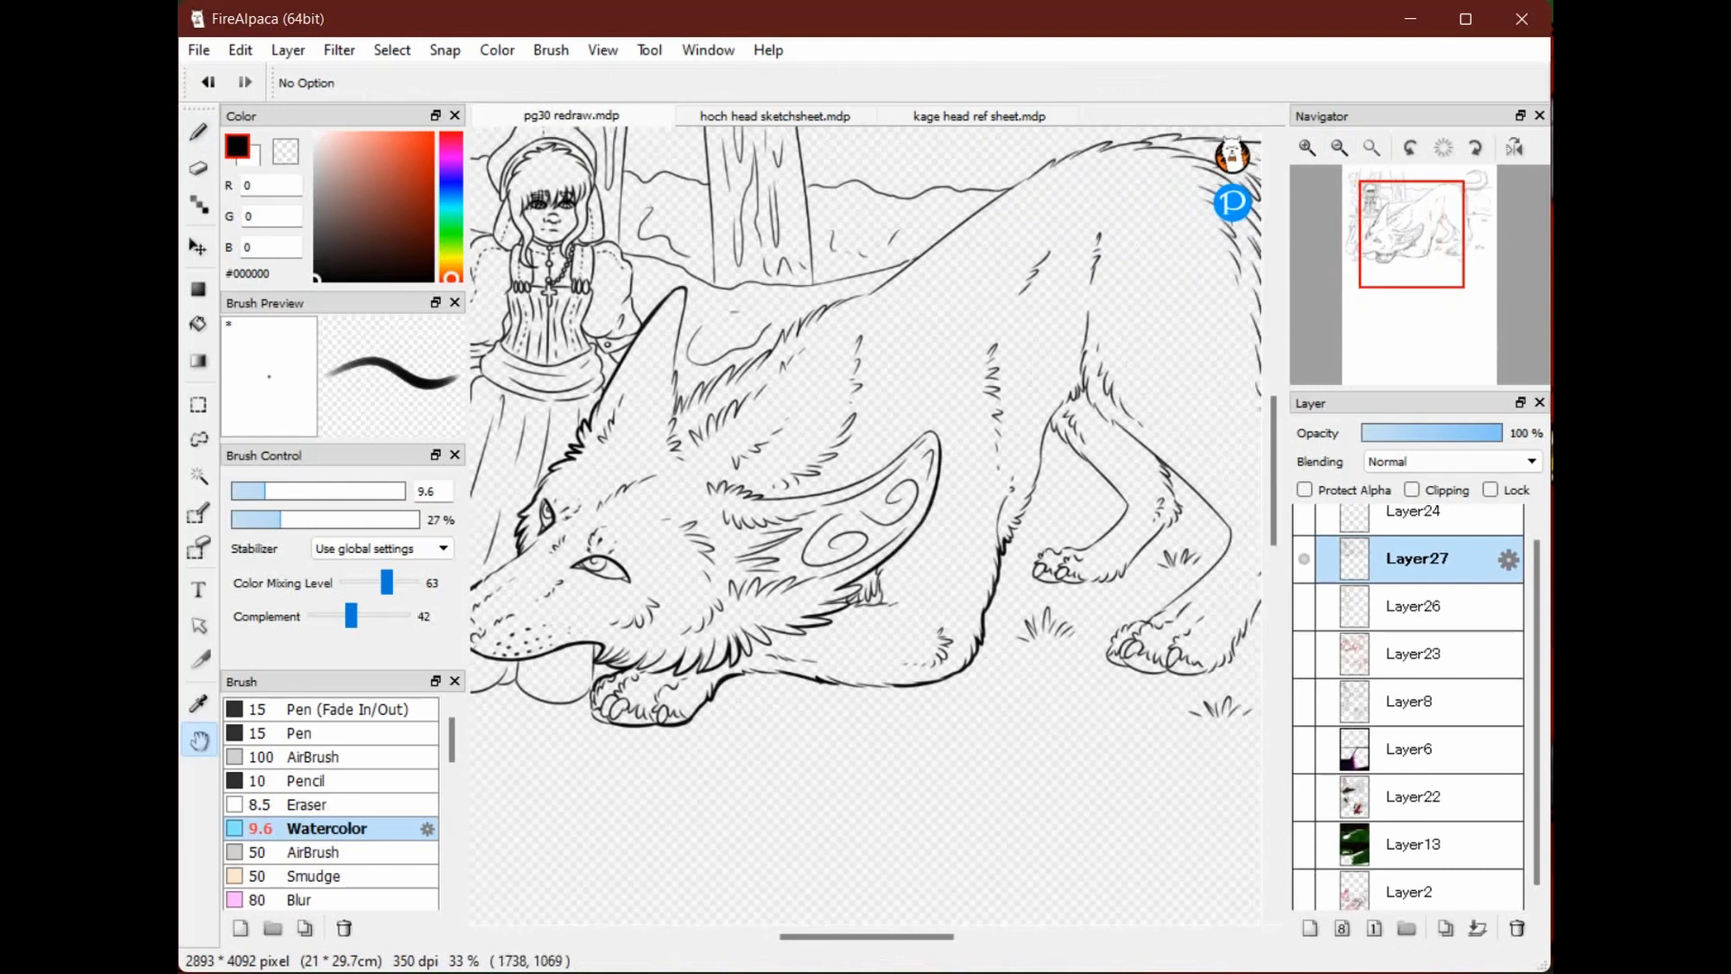
drag(845, 358, 1046, 439)
drag(974, 503, 899, 238)
Thicken the scalloped skirt hem beneath the wolf's muzzle, redoing unsatisfactory strokes along the large curve
click(1308, 148)
click(1307, 148)
click(1308, 148)
click(1308, 148)
drag(844, 447, 890, 551)
key(b)
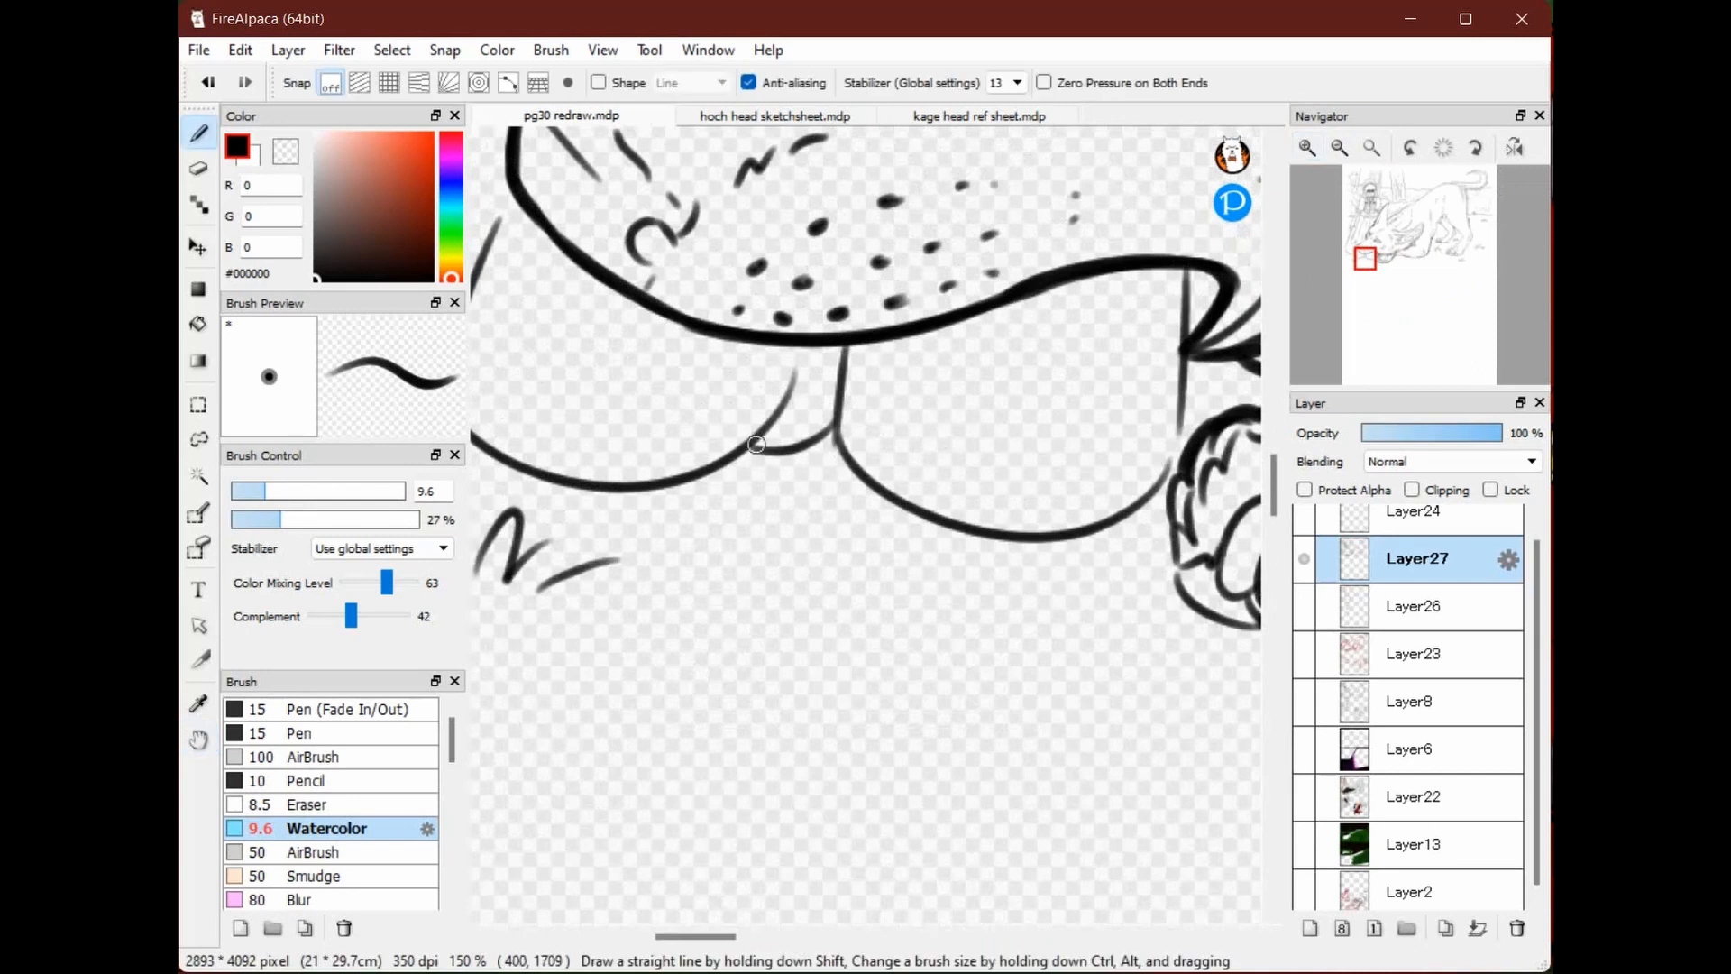
mouse_move(756, 446)
mouse_down()
mouse_move(840, 425)
mouse_move(1062, 533)
mouse_up()
key(ctrl+z)
mouse_move(837, 435)
mouse_down()
mouse_move(1071, 556)
mouse_move(1161, 503)
mouse_move(914, 521)
mouse_move(1158, 480)
mouse_move(1187, 456)
mouse_up()
key(ctrl+z)
key(ctrl+z)
drag(1102, 532, 1185, 444)
Thicken the wavy overskirt hem from its outer corner to the top of the wolf's snout, redoing uneven strokes
key(h)
drag(1086, 420, 1249, 636)
drag(828, 649, 883, 590)
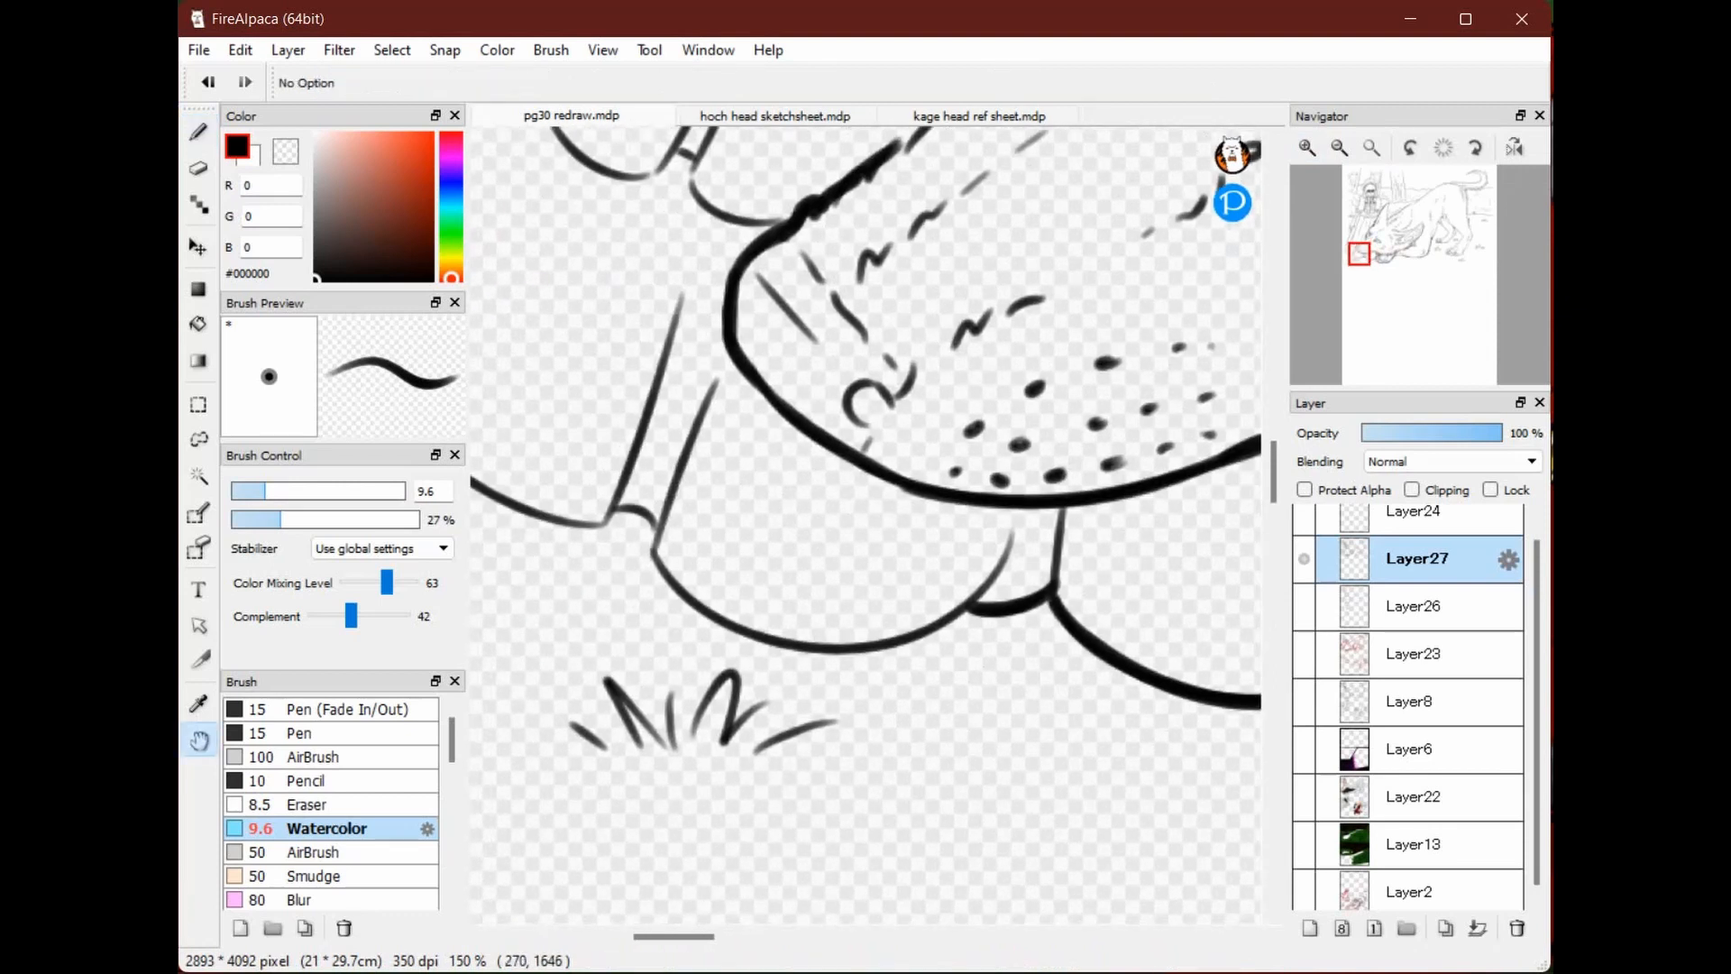
mouse_move(631, 375)
mouse_down()
mouse_move(1057, 577)
mouse_move(968, 810)
mouse_move(701, 794)
mouse_up()
key(b)
drag(624, 532, 720, 591)
key(ctrl+z)
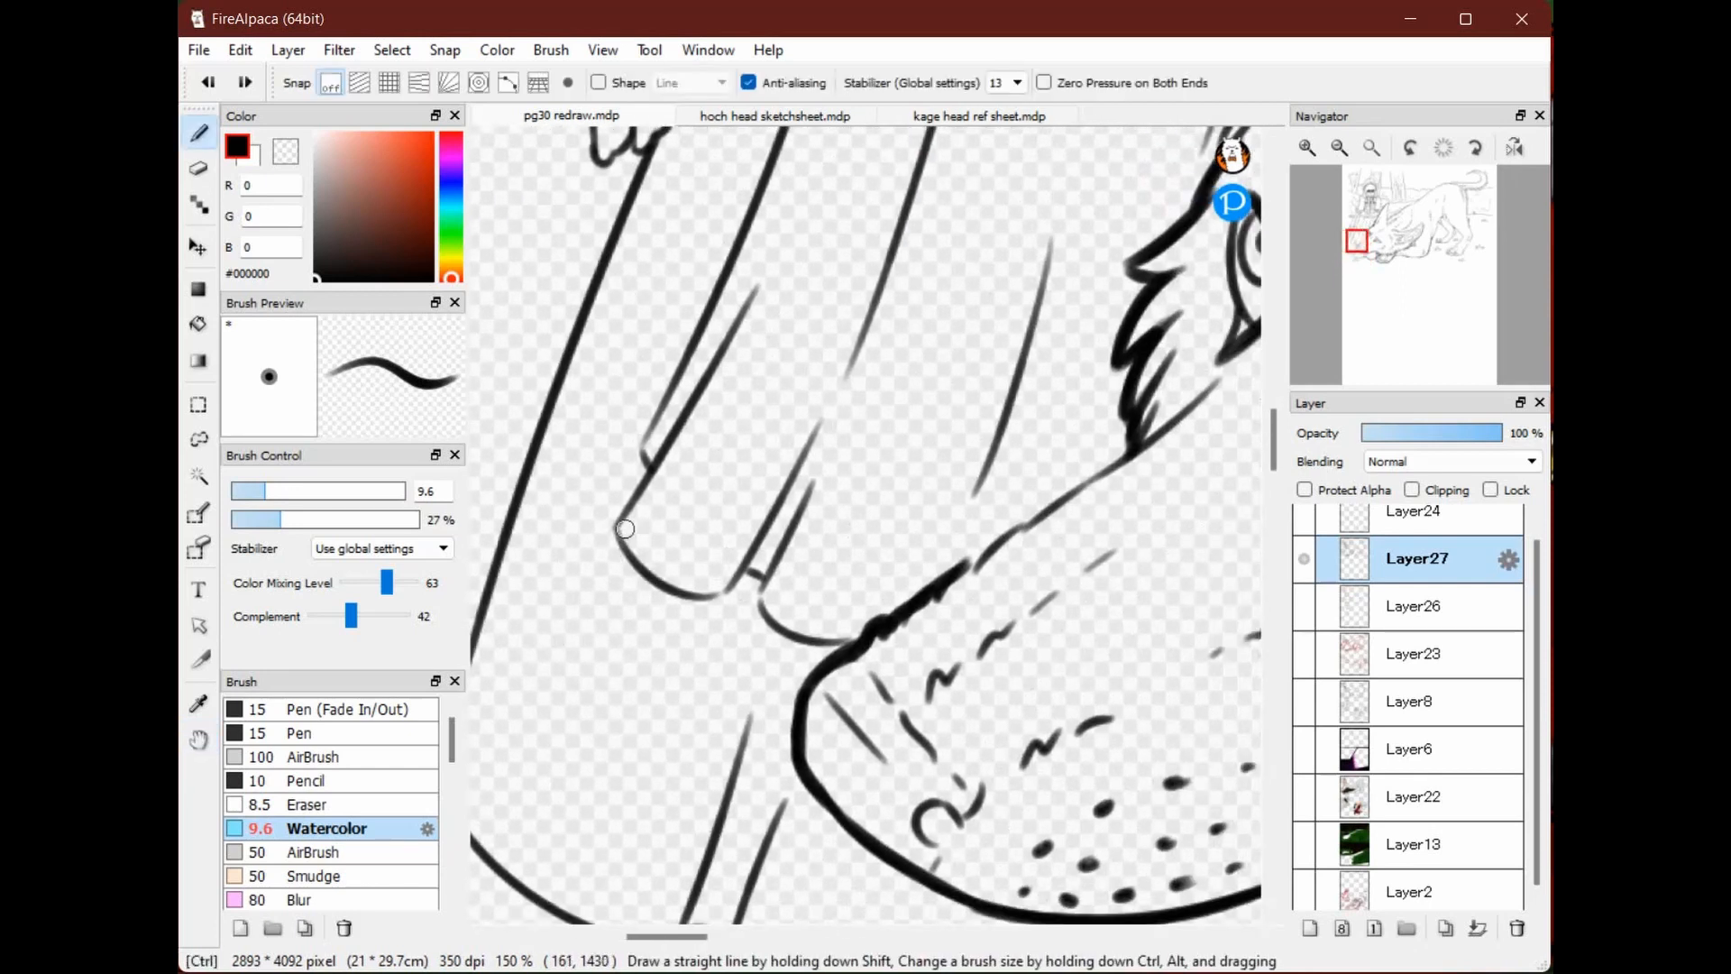
mouse_move(623, 530)
mouse_down()
mouse_move(719, 590)
mouse_move(741, 564)
mouse_move(846, 634)
mouse_up()
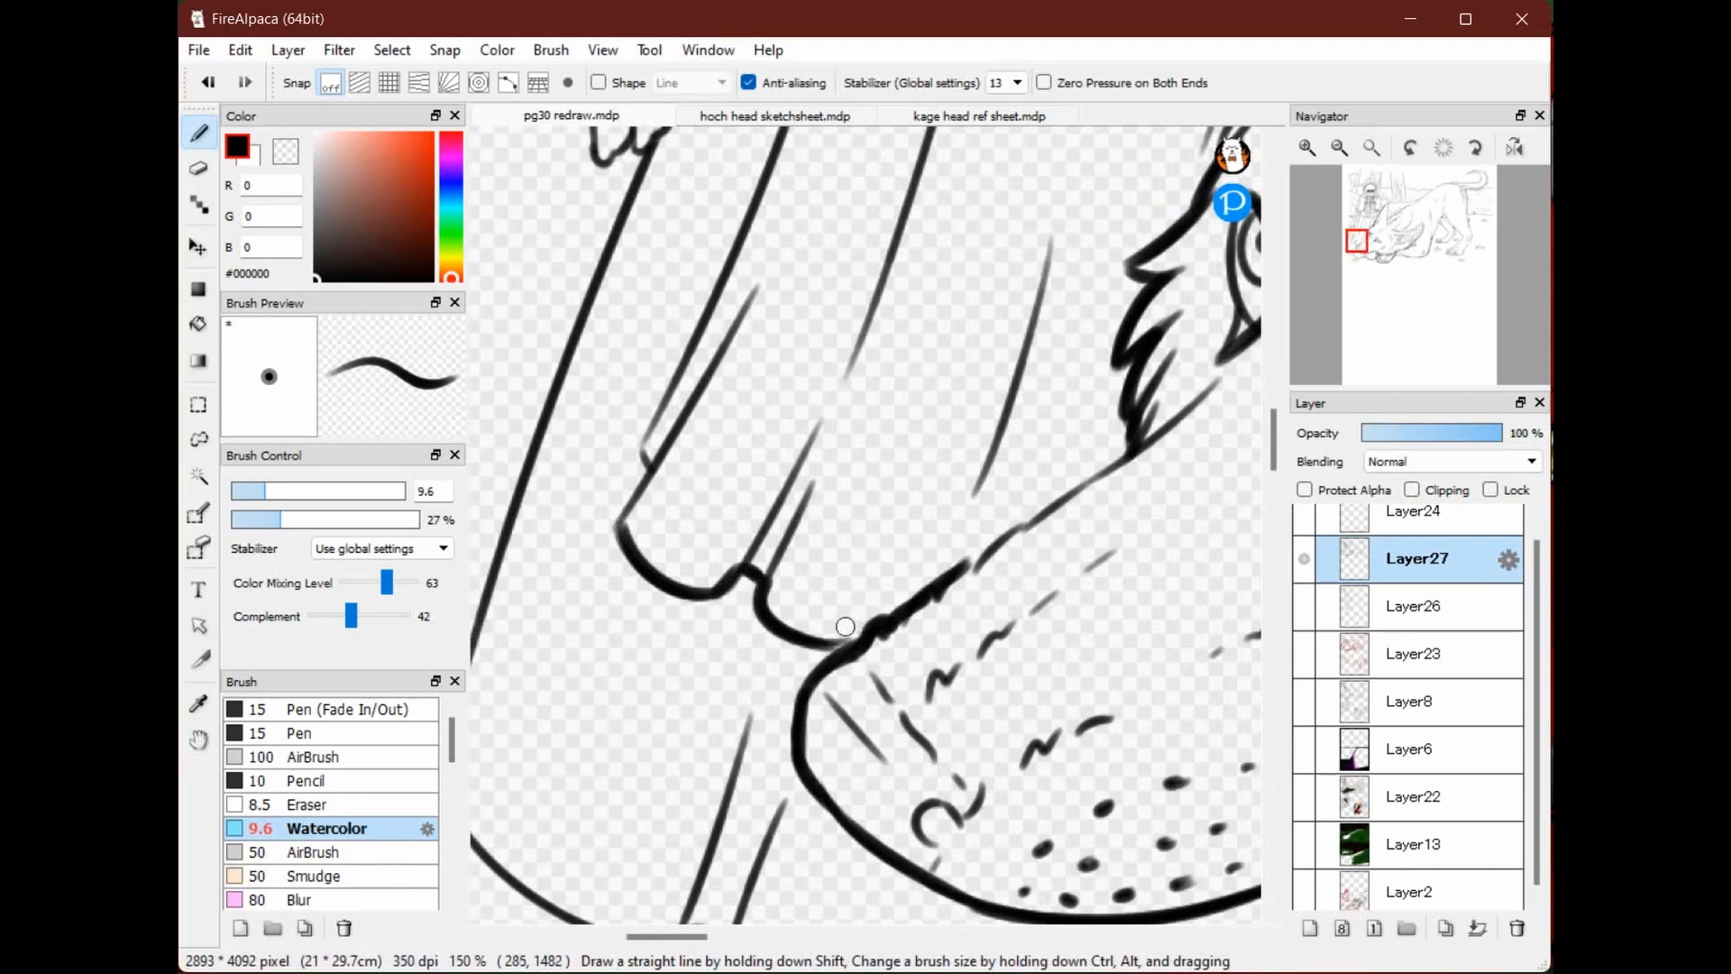
key(ctrl+z)
drag(764, 582, 855, 638)
Thicken the outlines on both sides of the girl's waist where her bodice and skirt meet the arms and sleeve cuffs
key(space)
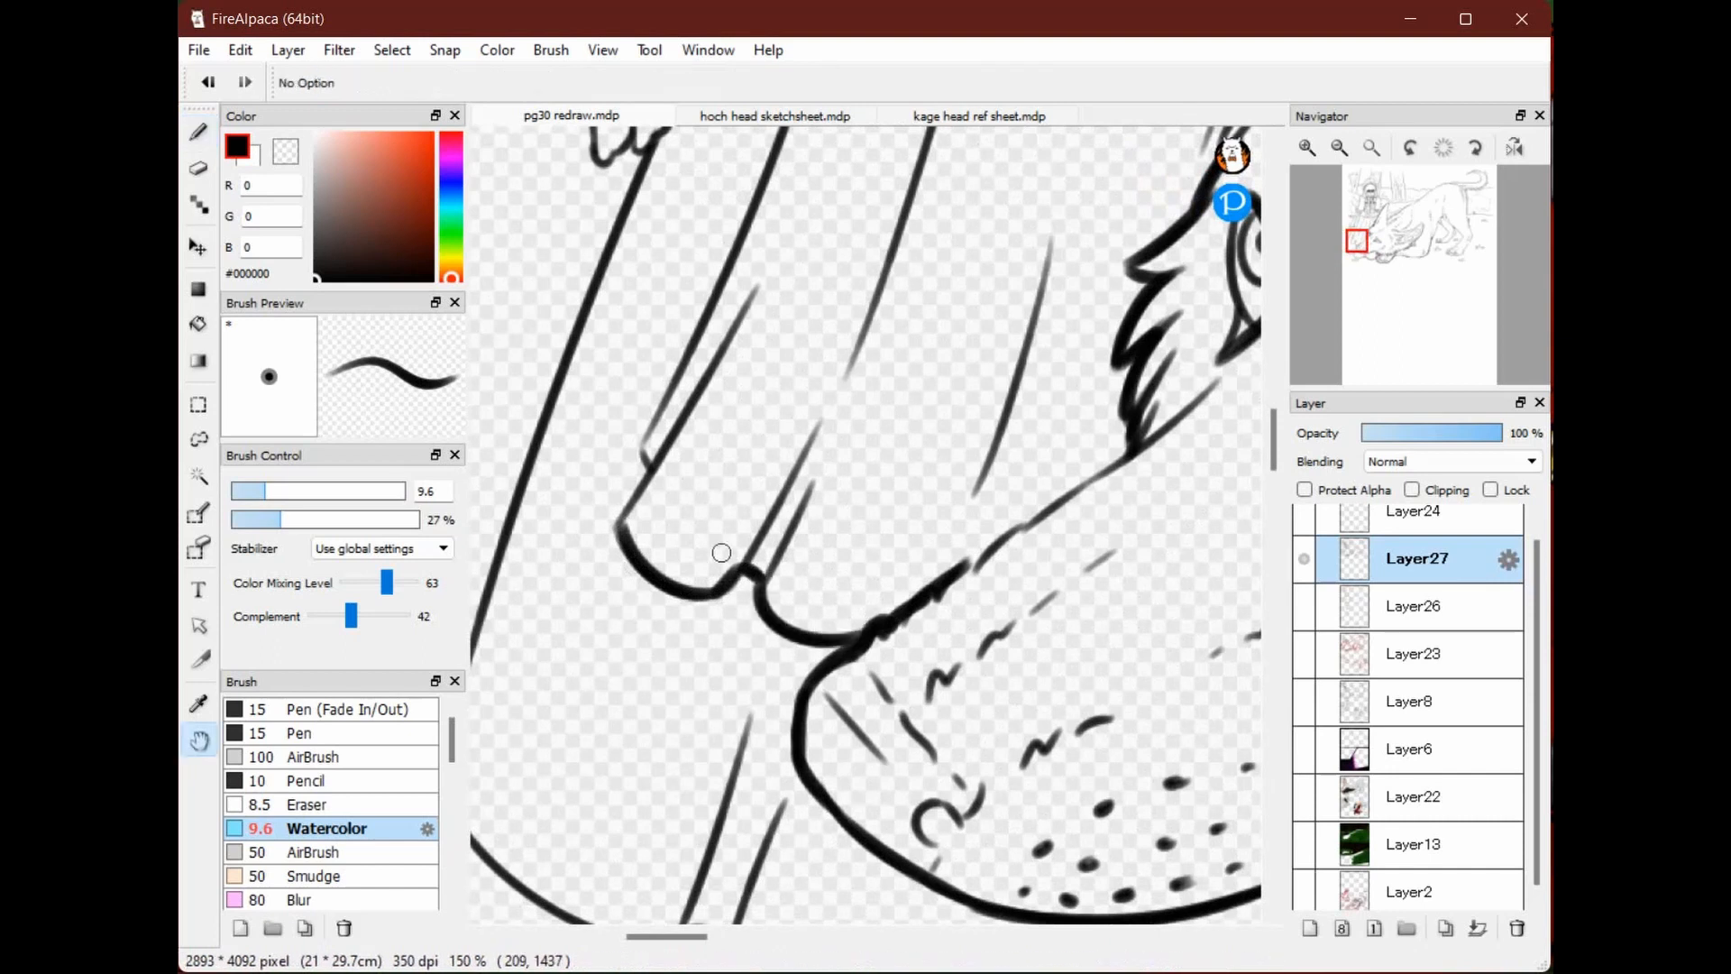
mouse_move(813, 331)
mouse_down()
mouse_move(799, 772)
mouse_move(973, 810)
mouse_up()
mouse_move(826, 612)
mouse_down()
mouse_move(856, 468)
mouse_move(765, 742)
mouse_up()
key(space)
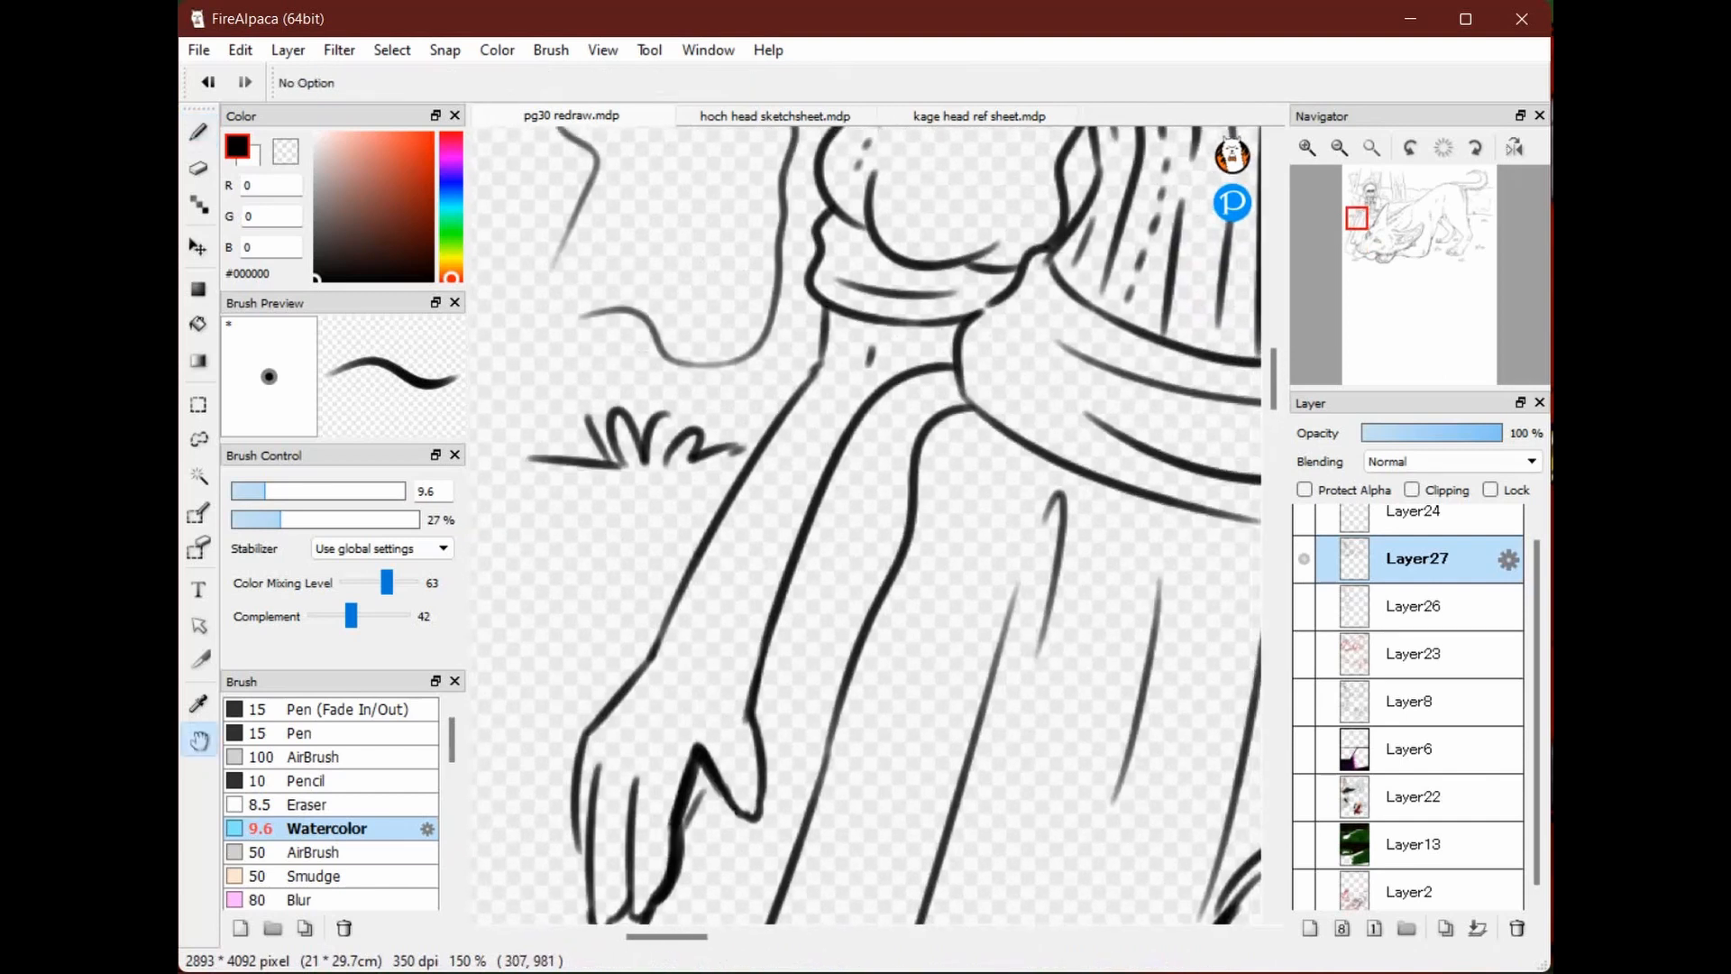
mouse_move(976, 316)
mouse_down()
mouse_move(958, 378)
mouse_move(890, 454)
mouse_move(968, 368)
mouse_up()
key(space)
key(space)
mouse_move(979, 347)
mouse_down()
mouse_move(917, 447)
mouse_move(953, 383)
mouse_move(927, 263)
mouse_move(945, 359)
mouse_move(909, 460)
mouse_move(719, 460)
mouse_move(706, 524)
mouse_move(502, 452)
mouse_up()
key(space)
mouse_move(866, 417)
mouse_down()
mouse_move(944, 529)
mouse_move(964, 701)
mouse_up()
key(space)
mouse_move(882, 426)
mouse_down()
mouse_move(935, 444)
mouse_move(969, 517)
mouse_move(1034, 576)
mouse_up()
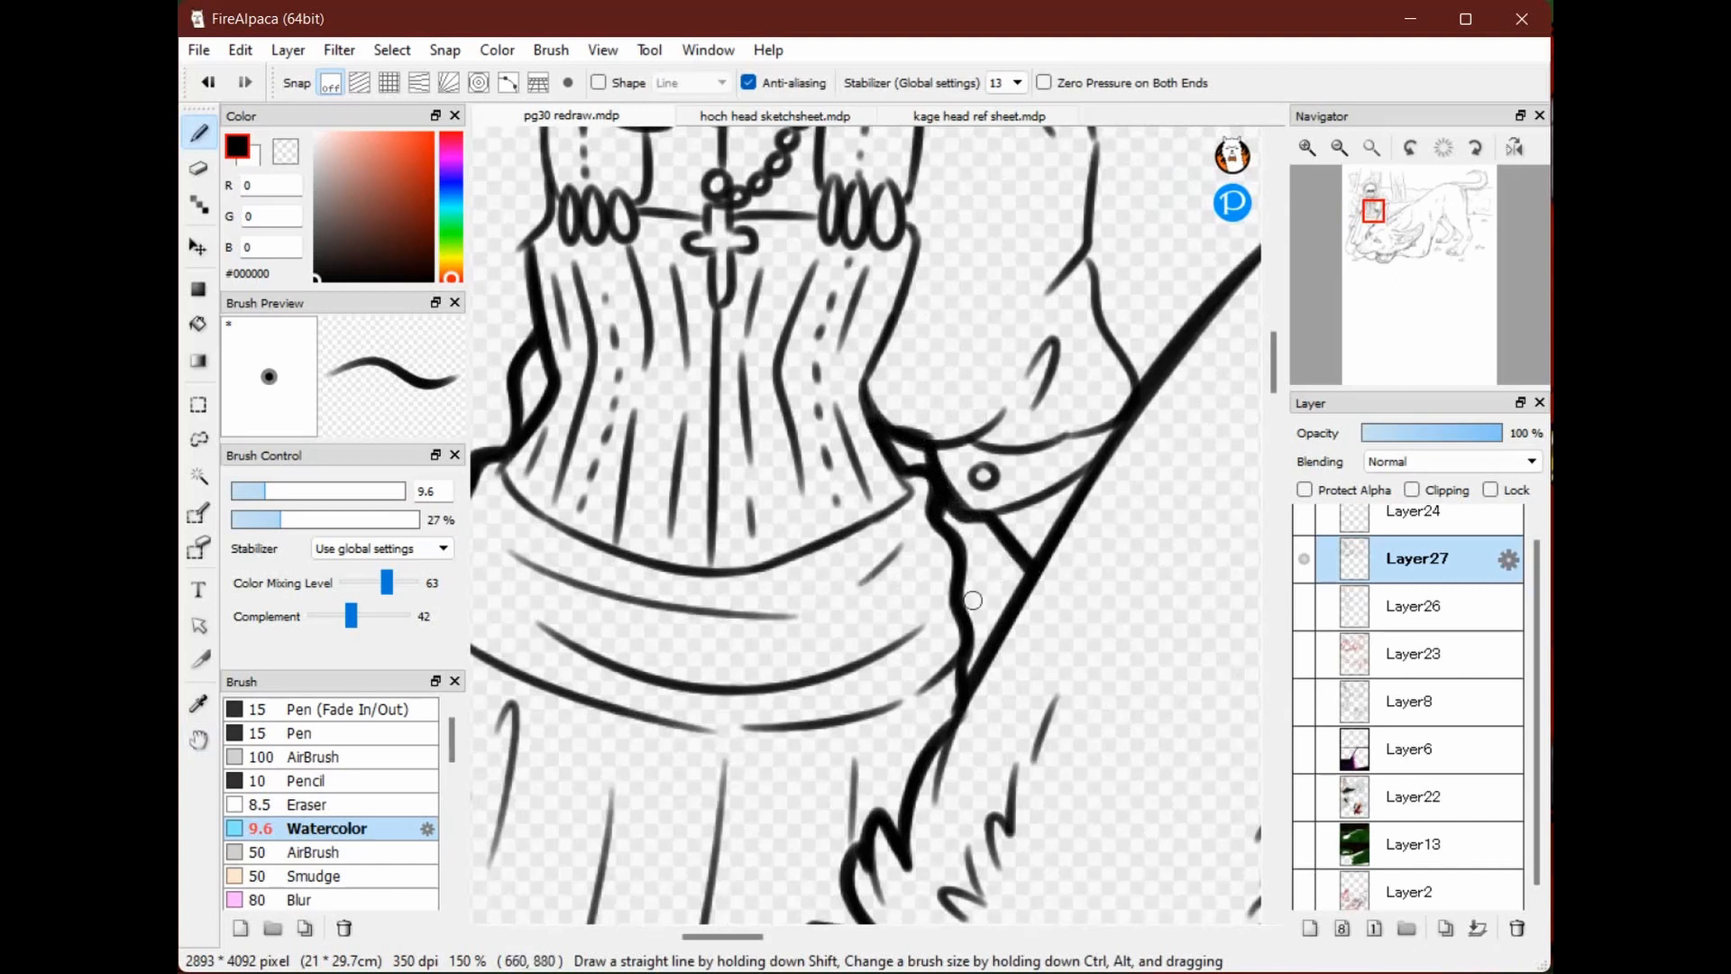
Review the girl's sleeves, waist and skirt line weights together with the wolf at 50% and 25% zoom
key(space)
drag(945, 473, 1182, 711)
drag(665, 523, 1013, 520)
drag(859, 727, 1002, 481)
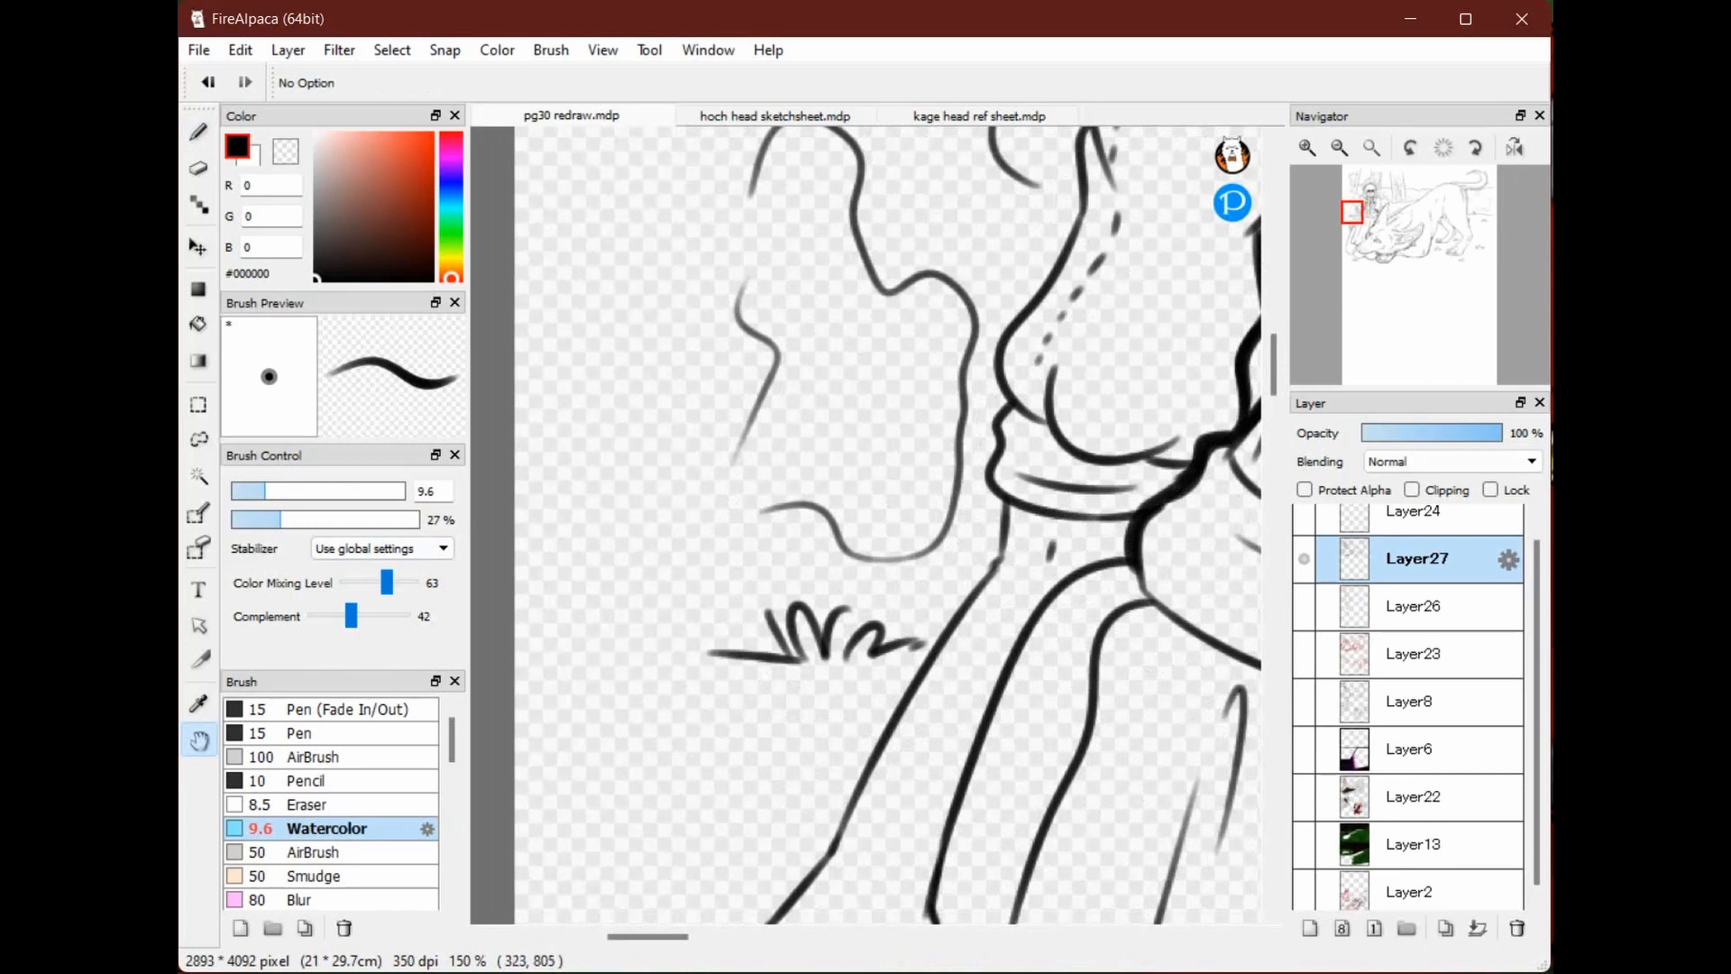
drag(1100, 334, 842, 460)
drag(843, 163, 1122, 585)
drag(1158, 180, 867, 613)
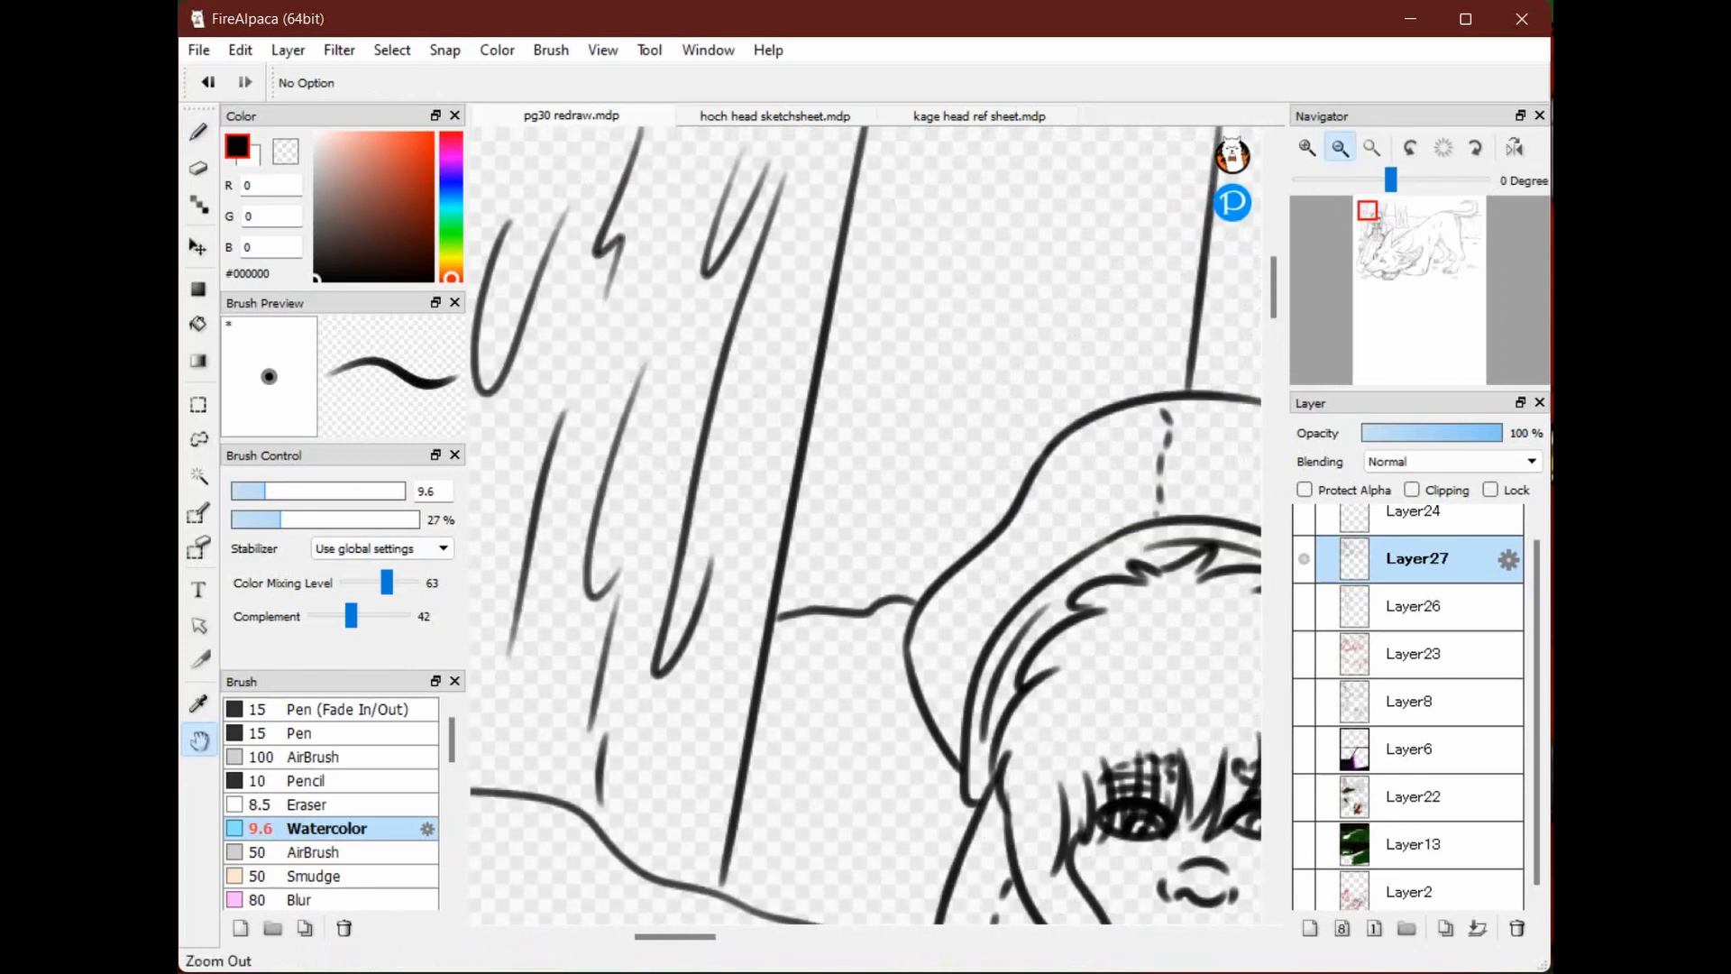
click(1341, 147)
drag(1053, 448, 1058, 434)
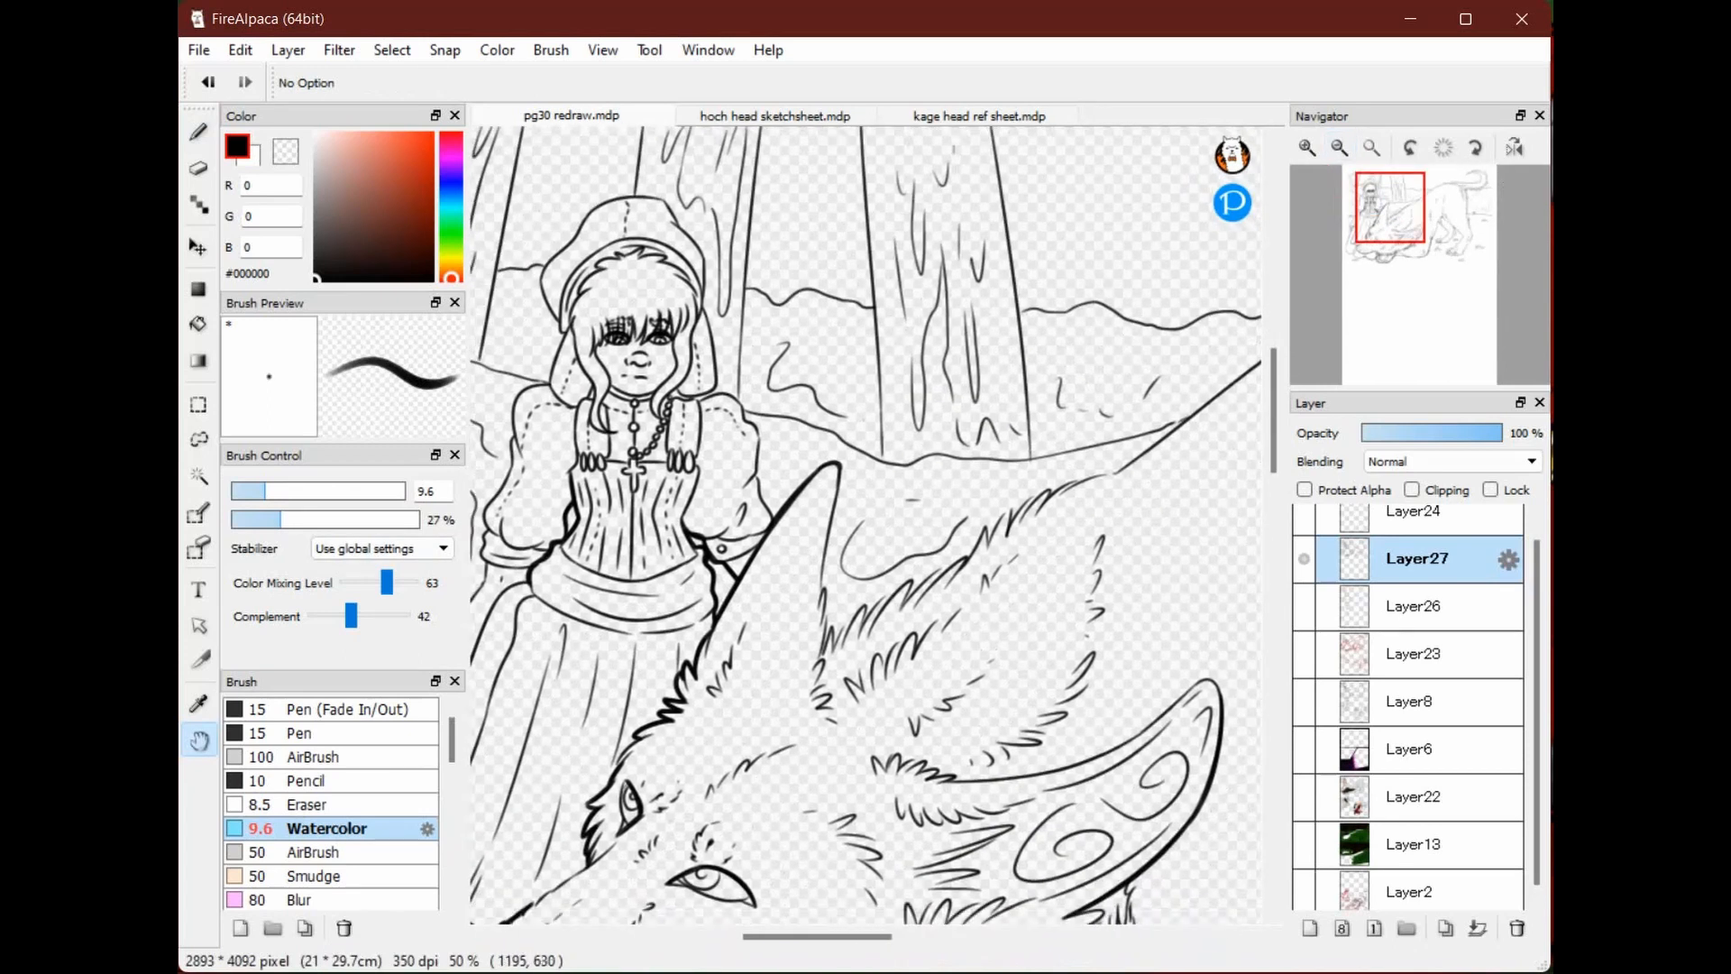
drag(748, 537, 864, 369)
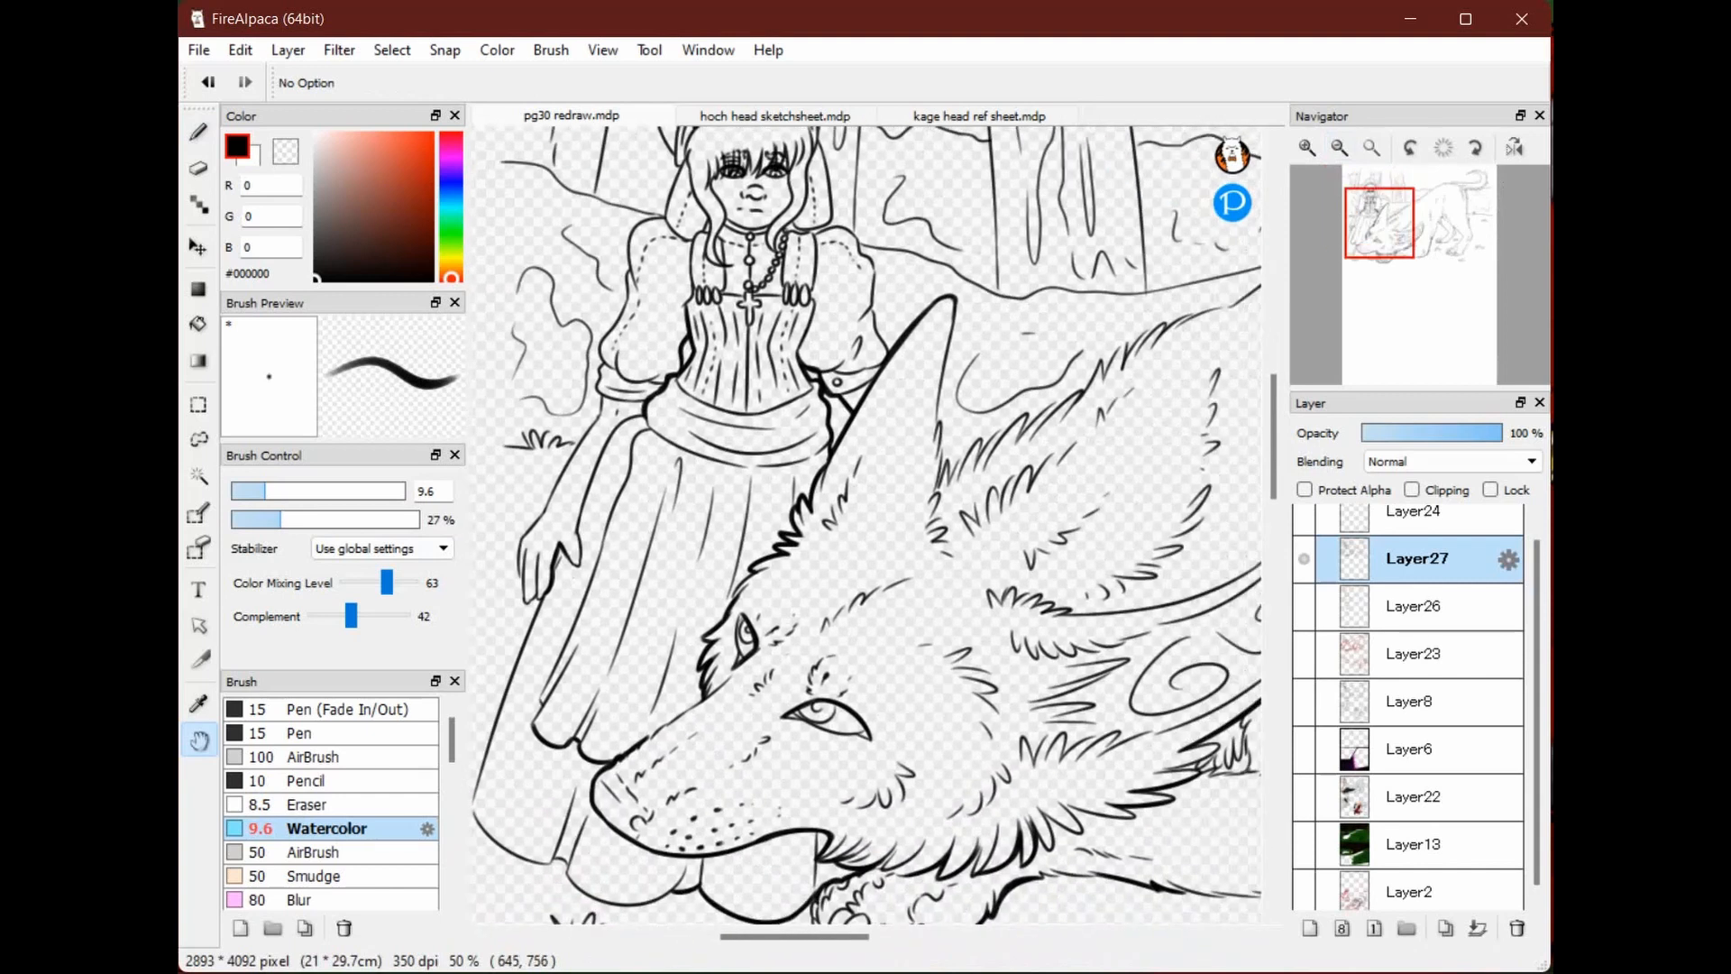
click(1341, 147)
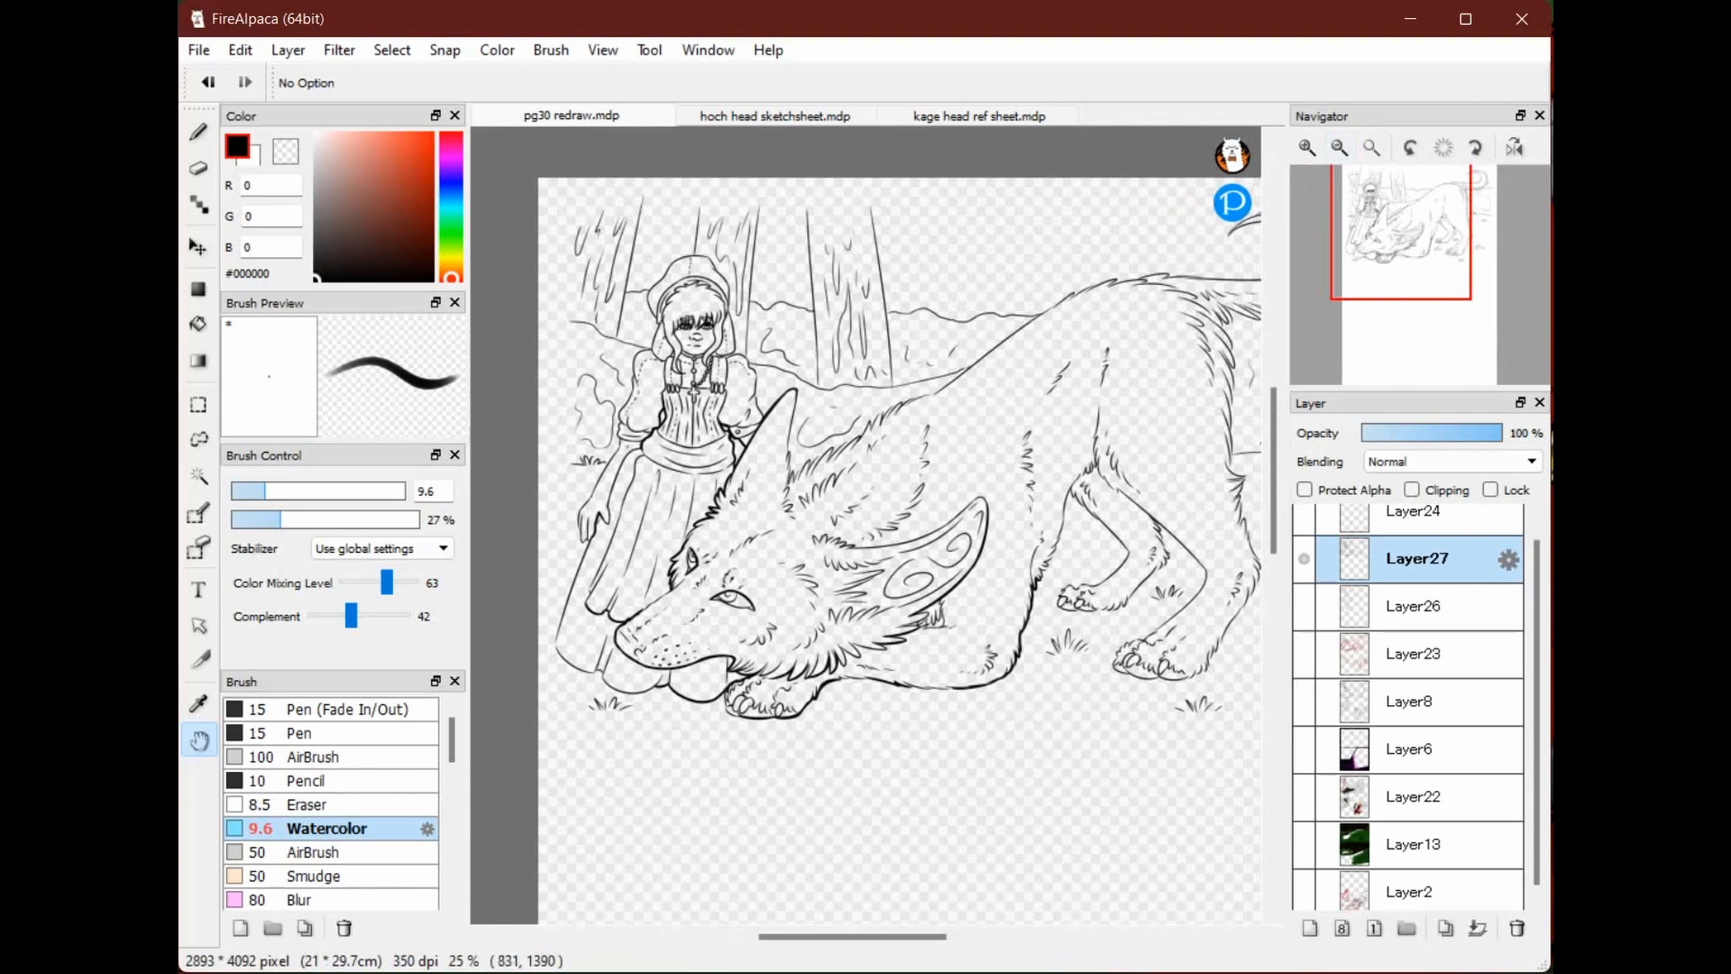
drag(687, 567, 970, 664)
Thicken the lower edge of the girl's bonnet flap above her shoulder and the line under her chin
click(1307, 147)
click(1308, 147)
click(1307, 147)
click(1308, 147)
drag(1039, 239, 1064, 519)
click(1307, 147)
drag(1190, 487, 1004, 446)
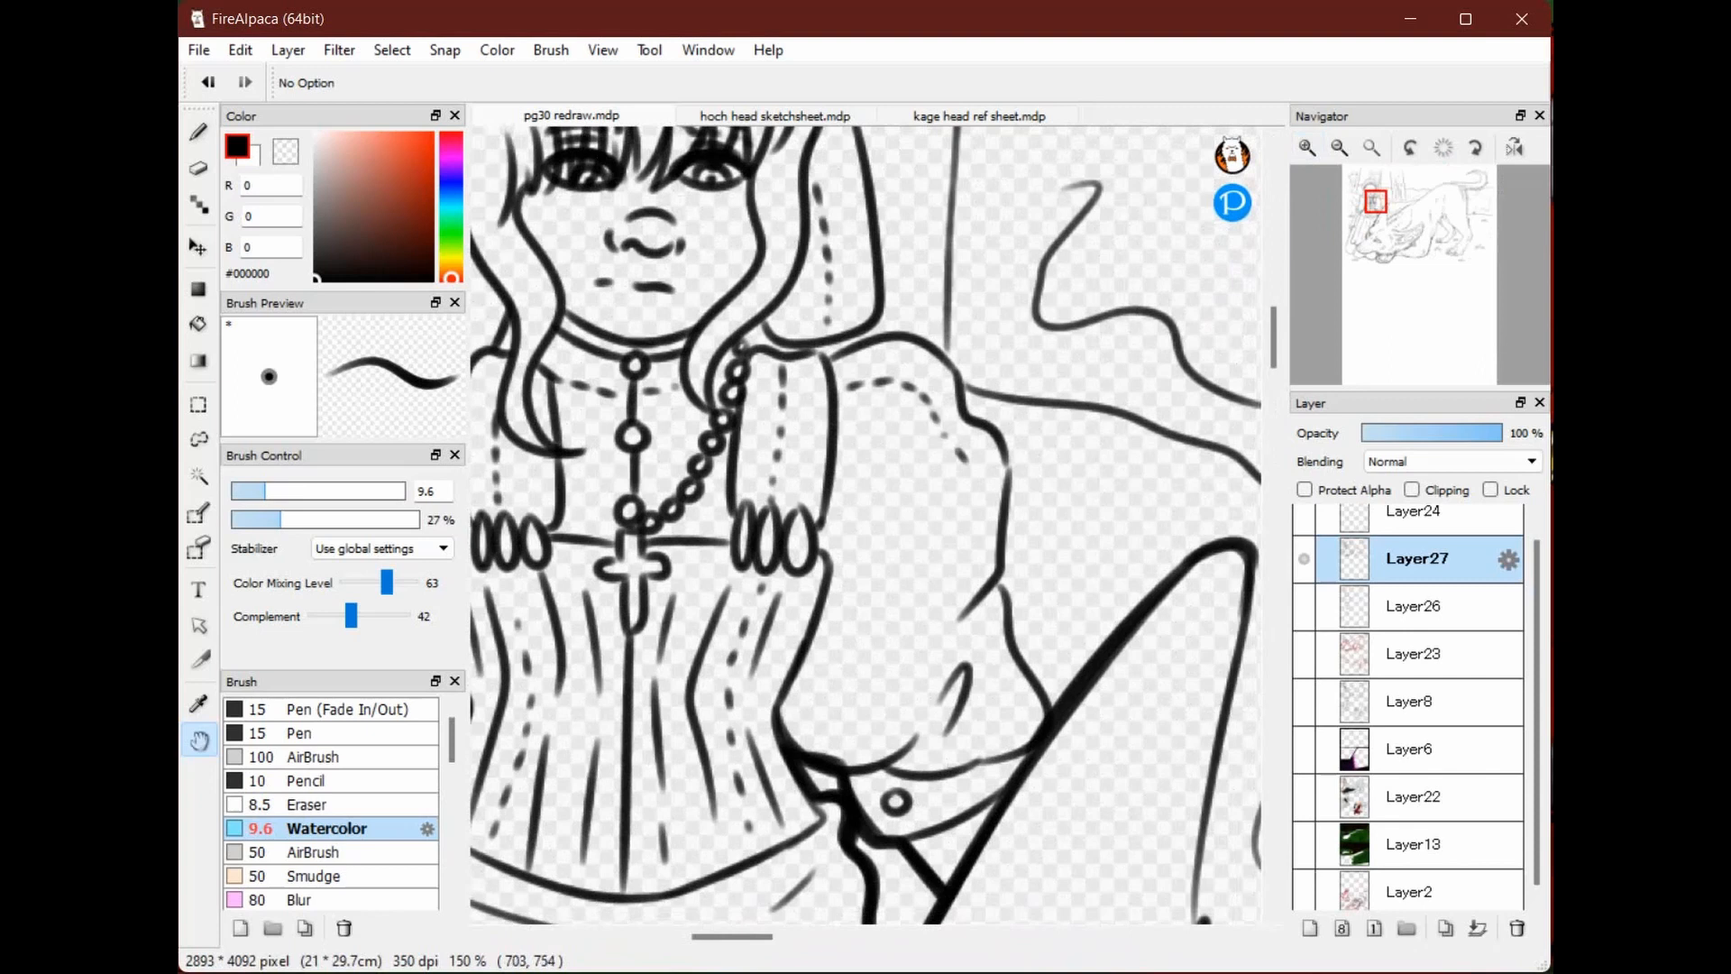
drag(713, 519, 1123, 722)
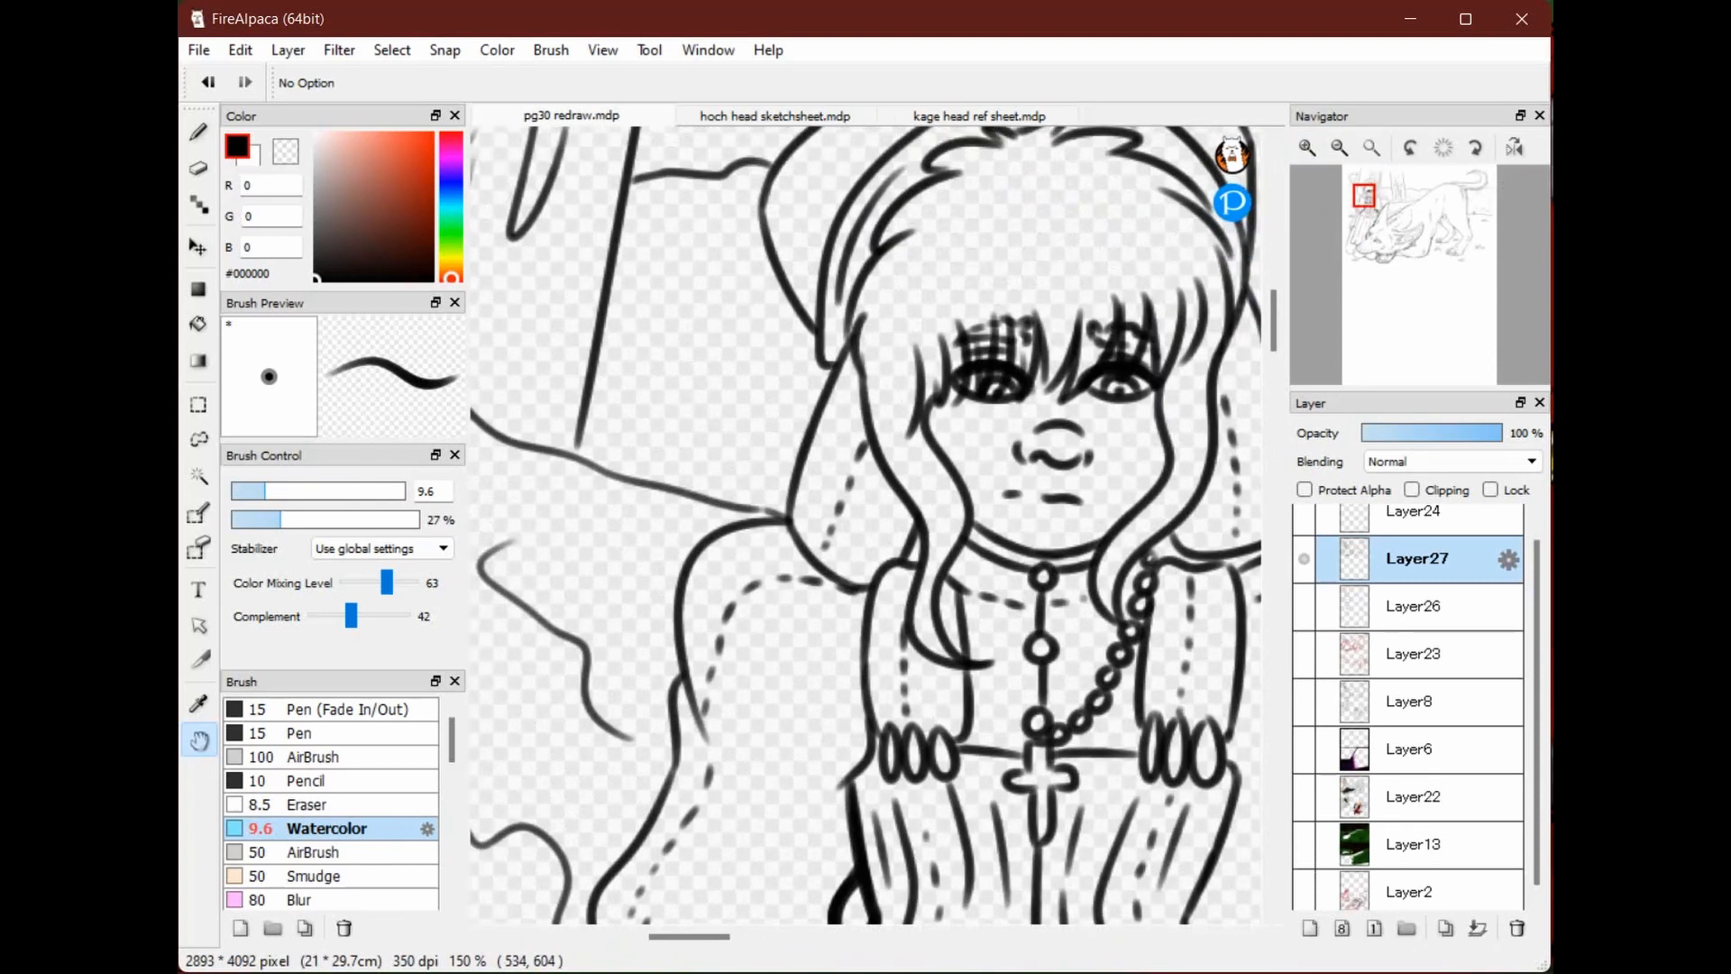
click(1308, 147)
drag(1199, 523, 1125, 484)
key(b)
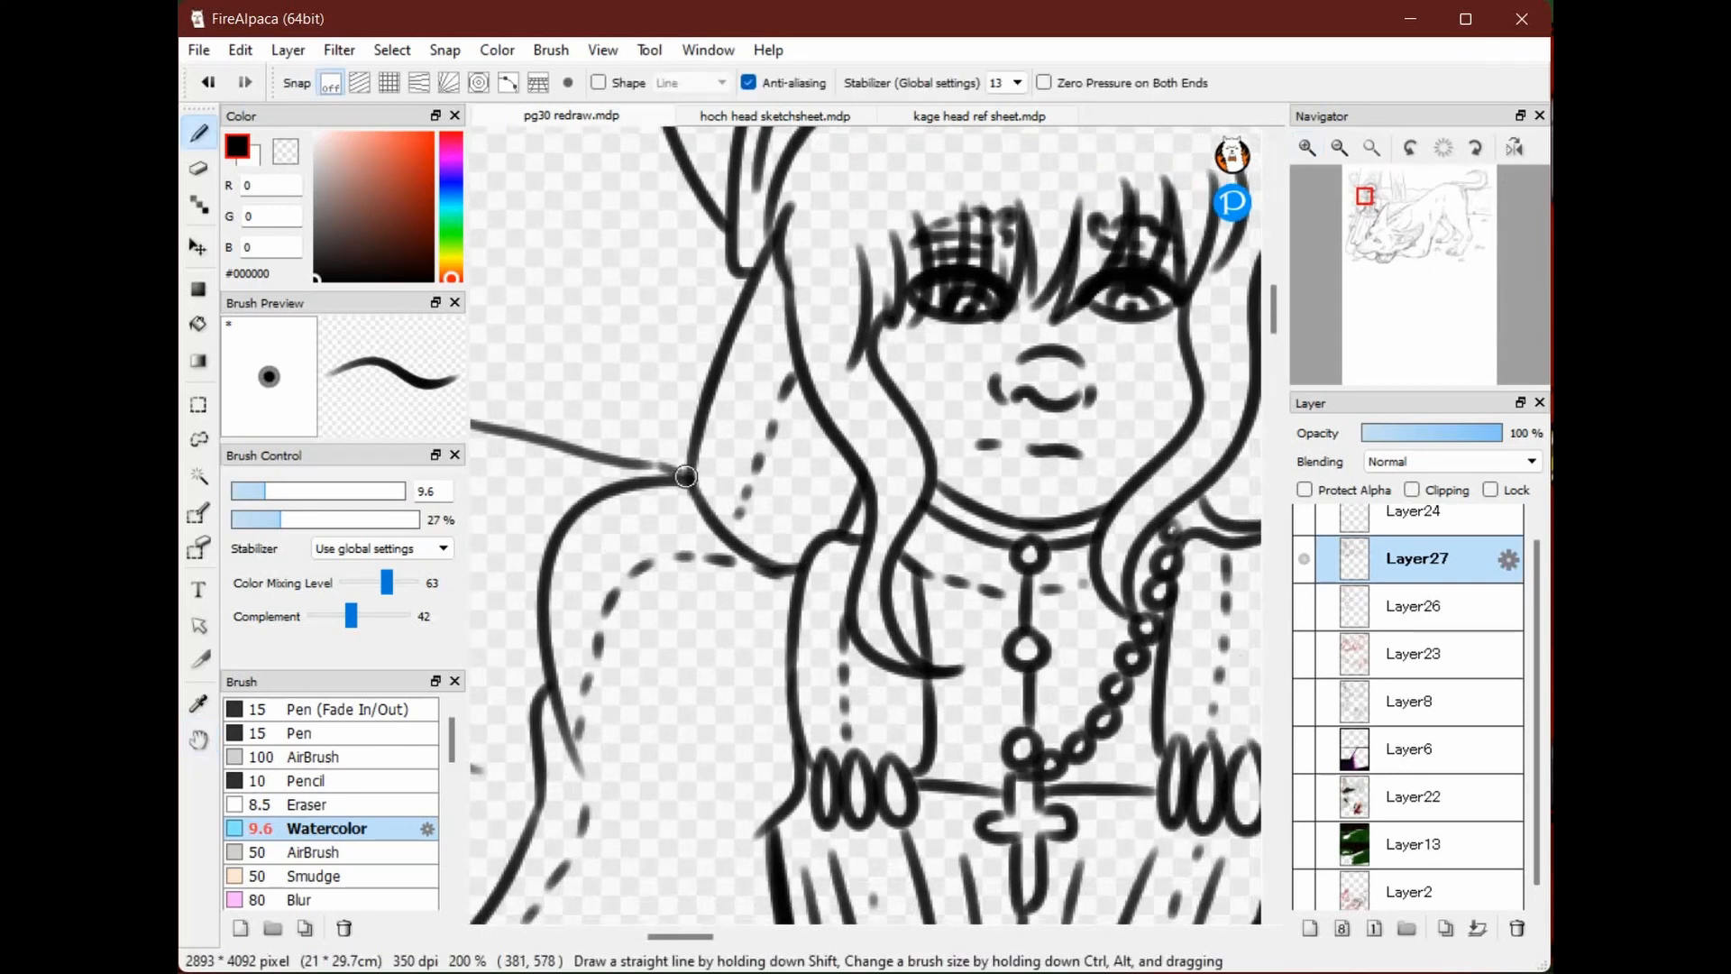
mouse_move(686, 476)
mouse_down()
mouse_move(807, 550)
mouse_move(862, 487)
mouse_move(992, 518)
mouse_move(1114, 503)
mouse_up()
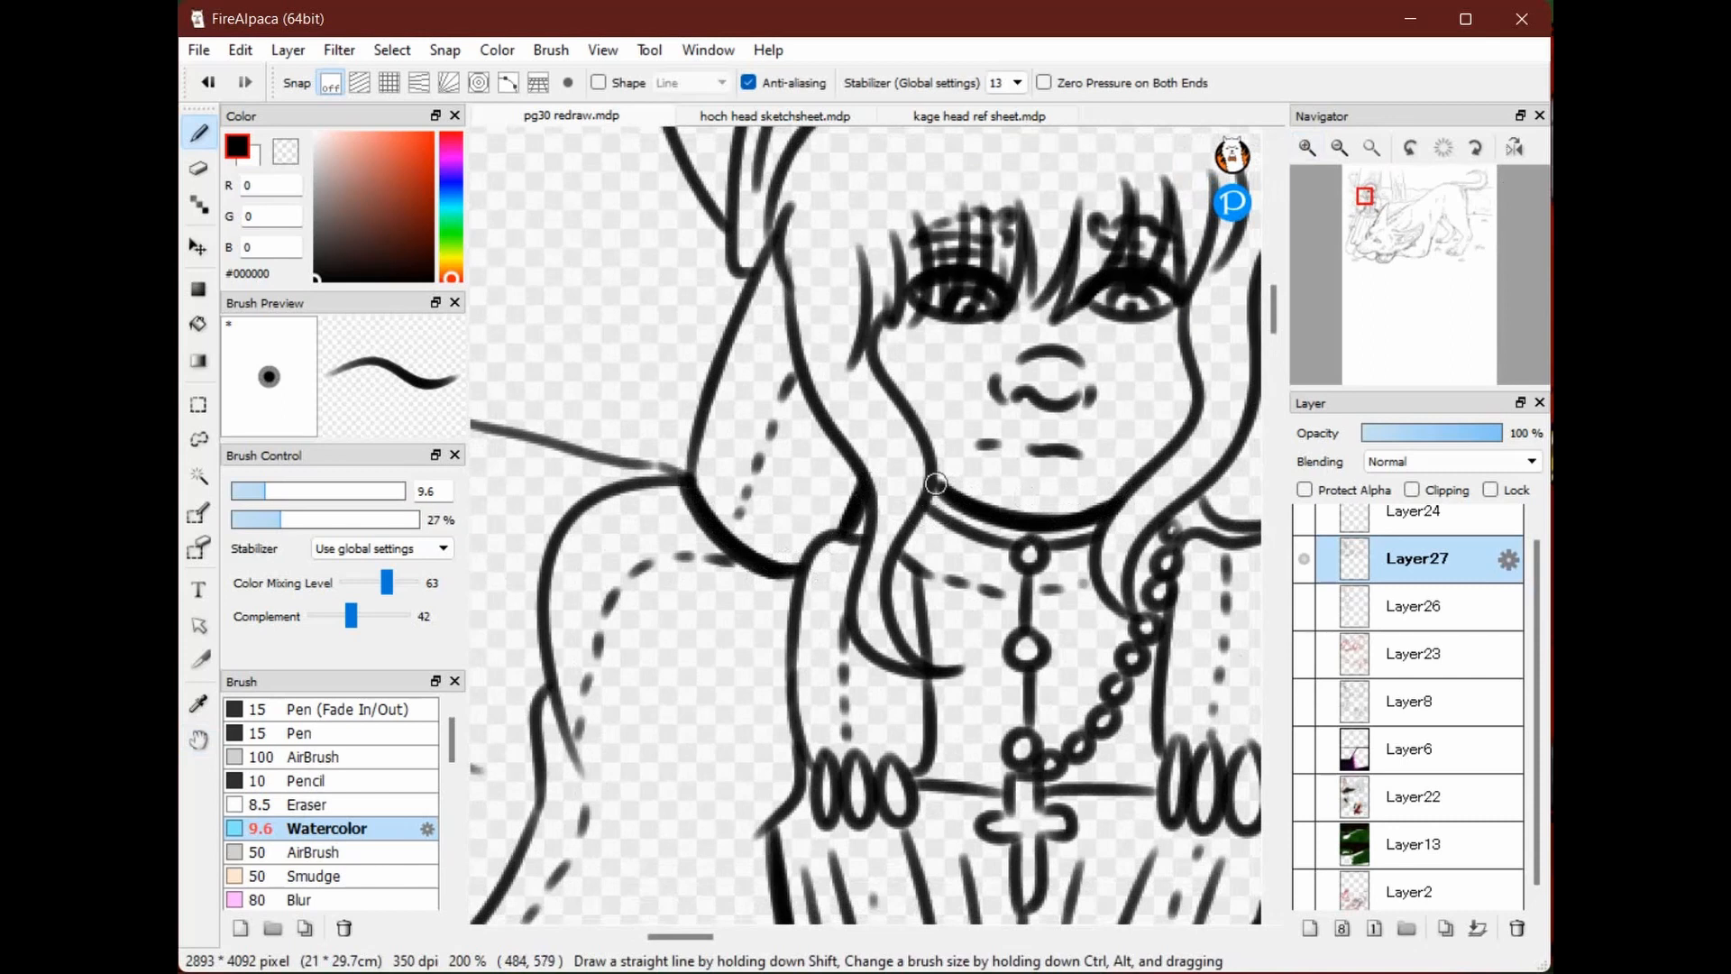
drag(936, 484, 906, 539)
Thicken the outer contour of the girl's bonnet from the side flap up around the crown
key(space)
mouse_move(759, 236)
mouse_down()
mouse_move(880, 471)
mouse_move(836, 636)
mouse_up()
mouse_move(811, 710)
mouse_down()
mouse_move(839, 536)
mouse_move(852, 641)
mouse_up()
key(space)
mouse_move(861, 573)
mouse_down()
mouse_move(815, 499)
mouse_move(800, 378)
mouse_move(932, 224)
mouse_move(815, 436)
mouse_up()
key(space)
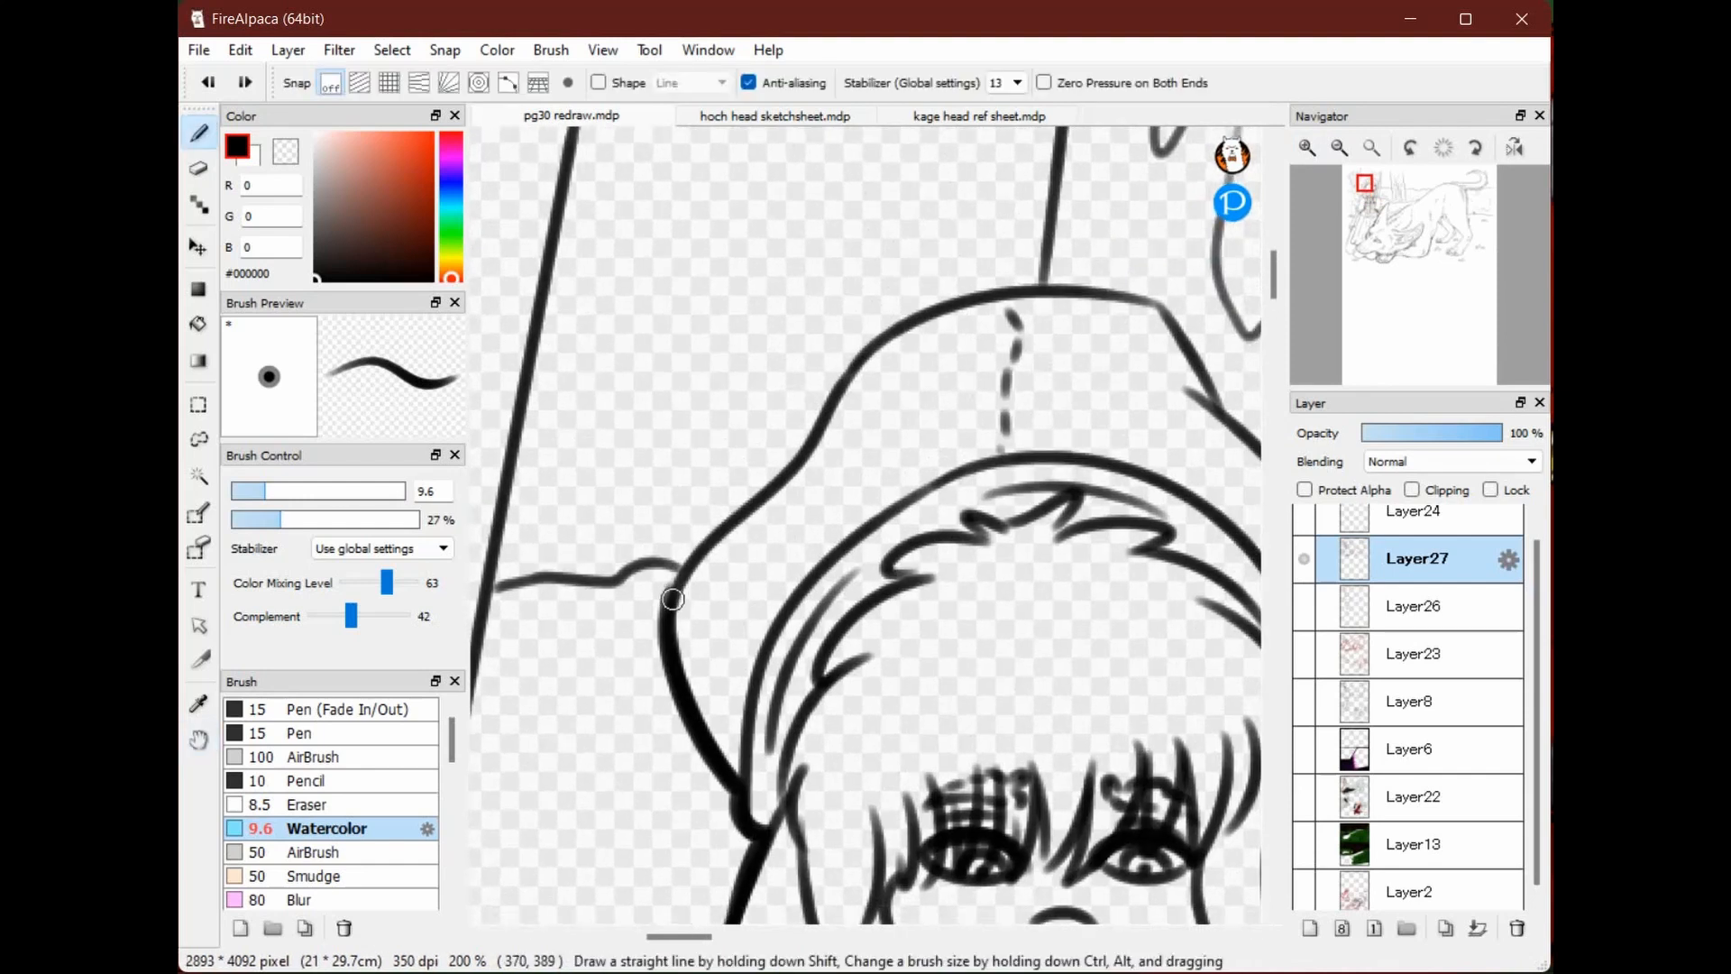
mouse_move(672, 591)
mouse_down()
mouse_move(863, 421)
mouse_move(868, 370)
mouse_move(930, 323)
mouse_up()
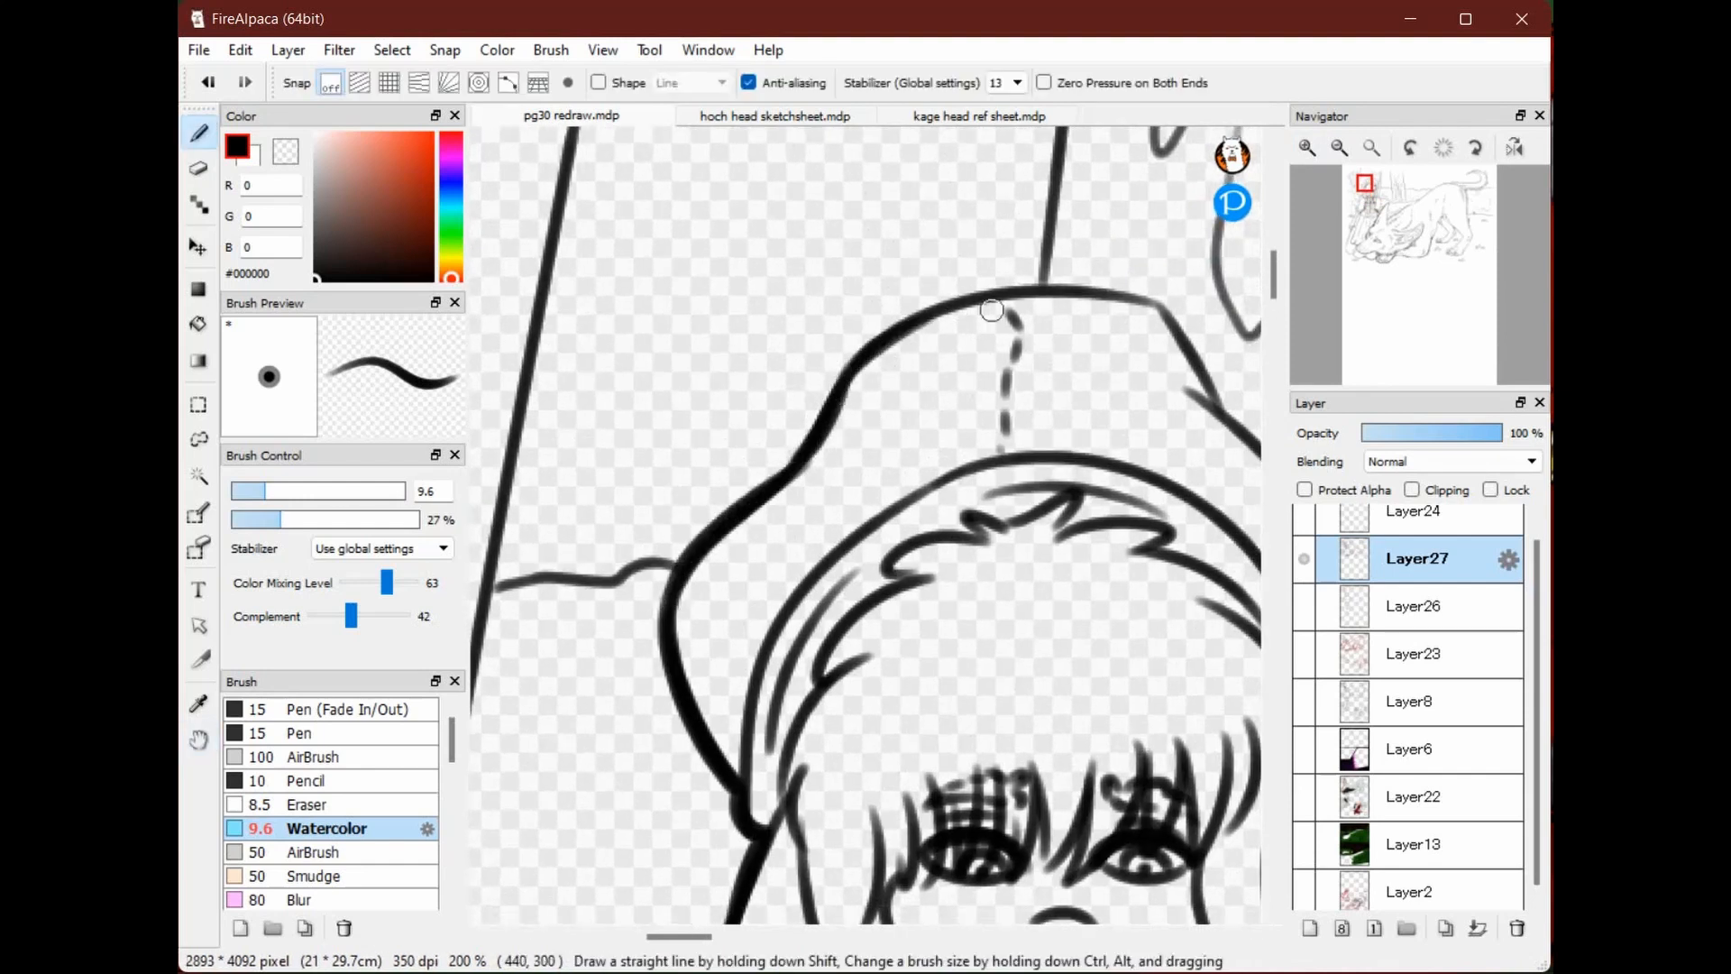
Thicken the shoulder contour of the girl's puffed sleeve beside the bonnet flap, undoing an unsatisfactory stroke
key(space)
drag(1037, 496, 780, 177)
drag(525, 274, 929, 240)
drag(931, 497, 992, 336)
mouse_move(907, 525)
mouse_down()
mouse_move(792, 578)
mouse_move(769, 657)
mouse_up()
key(space)
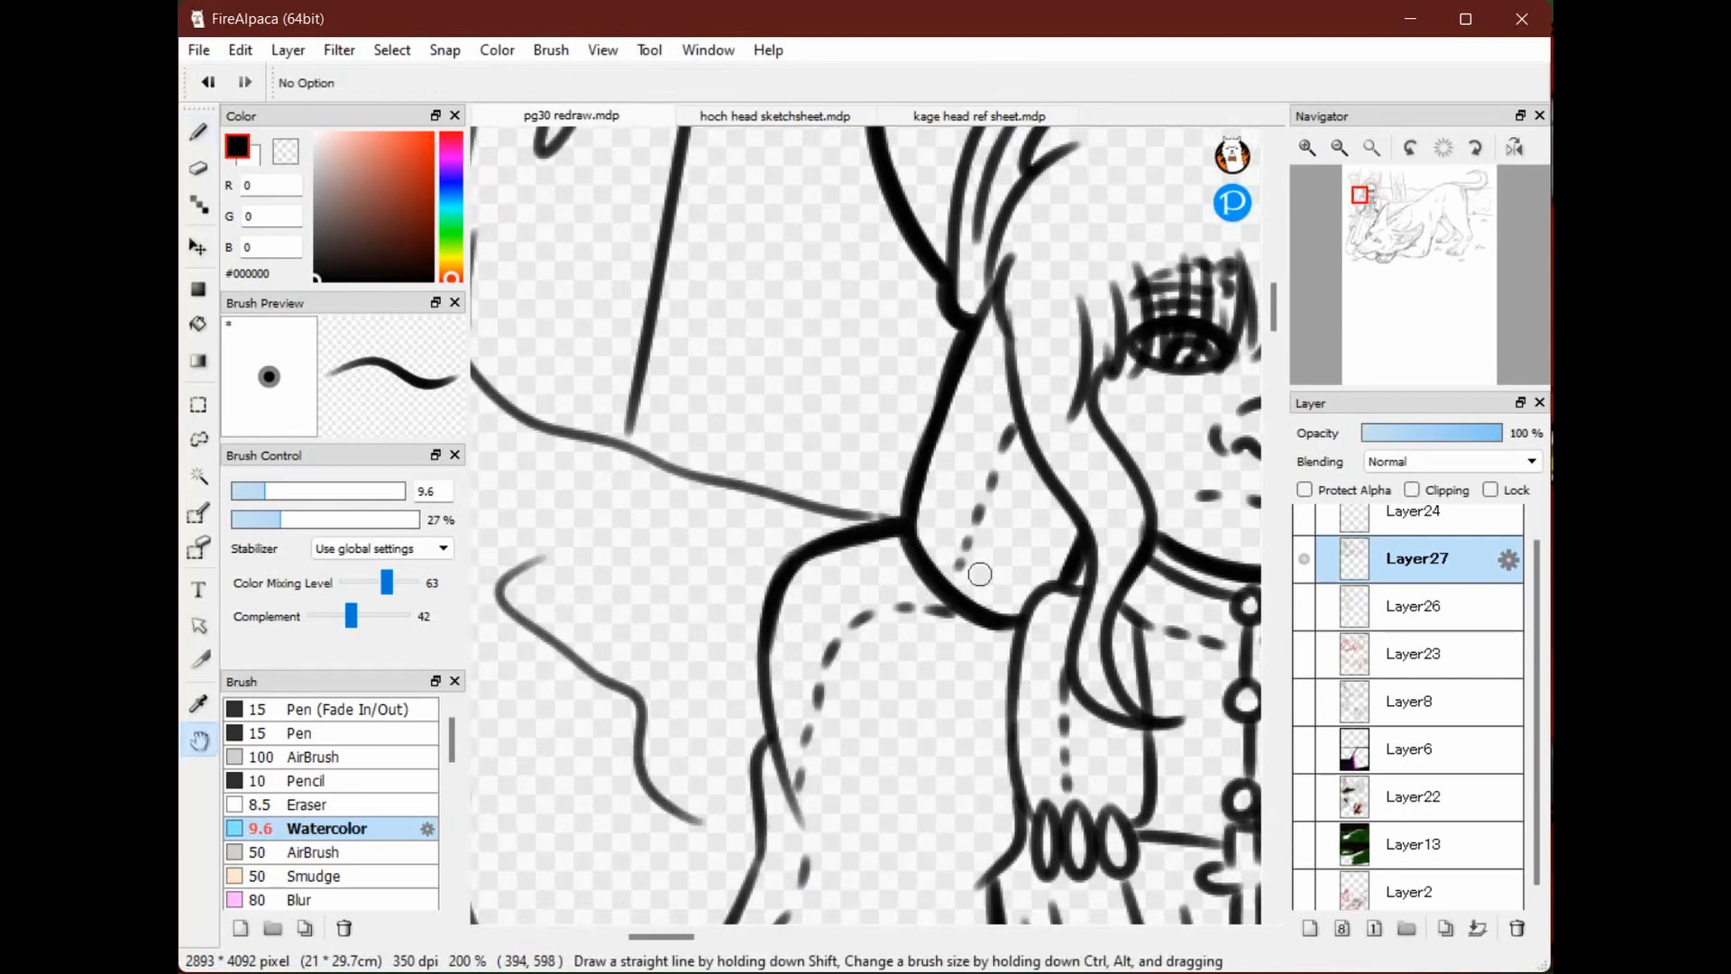
drag(1249, 524, 512, 523)
mouse_move(771, 574)
mouse_down()
mouse_move(848, 561)
mouse_move(935, 603)
mouse_move(1012, 758)
mouse_up()
key(ctrl+z)
mouse_move(927, 602)
mouse_down()
mouse_move(1009, 777)
mouse_move(998, 861)
mouse_move(777, 319)
mouse_up()
key(space)
Review the thickened bonnet, sleeves and wolf outlines across the whole panel at 50% and 33% zoom
drag(1145, 569, 1057, 68)
click(1340, 148)
click(1340, 148)
click(1340, 148)
click(1341, 148)
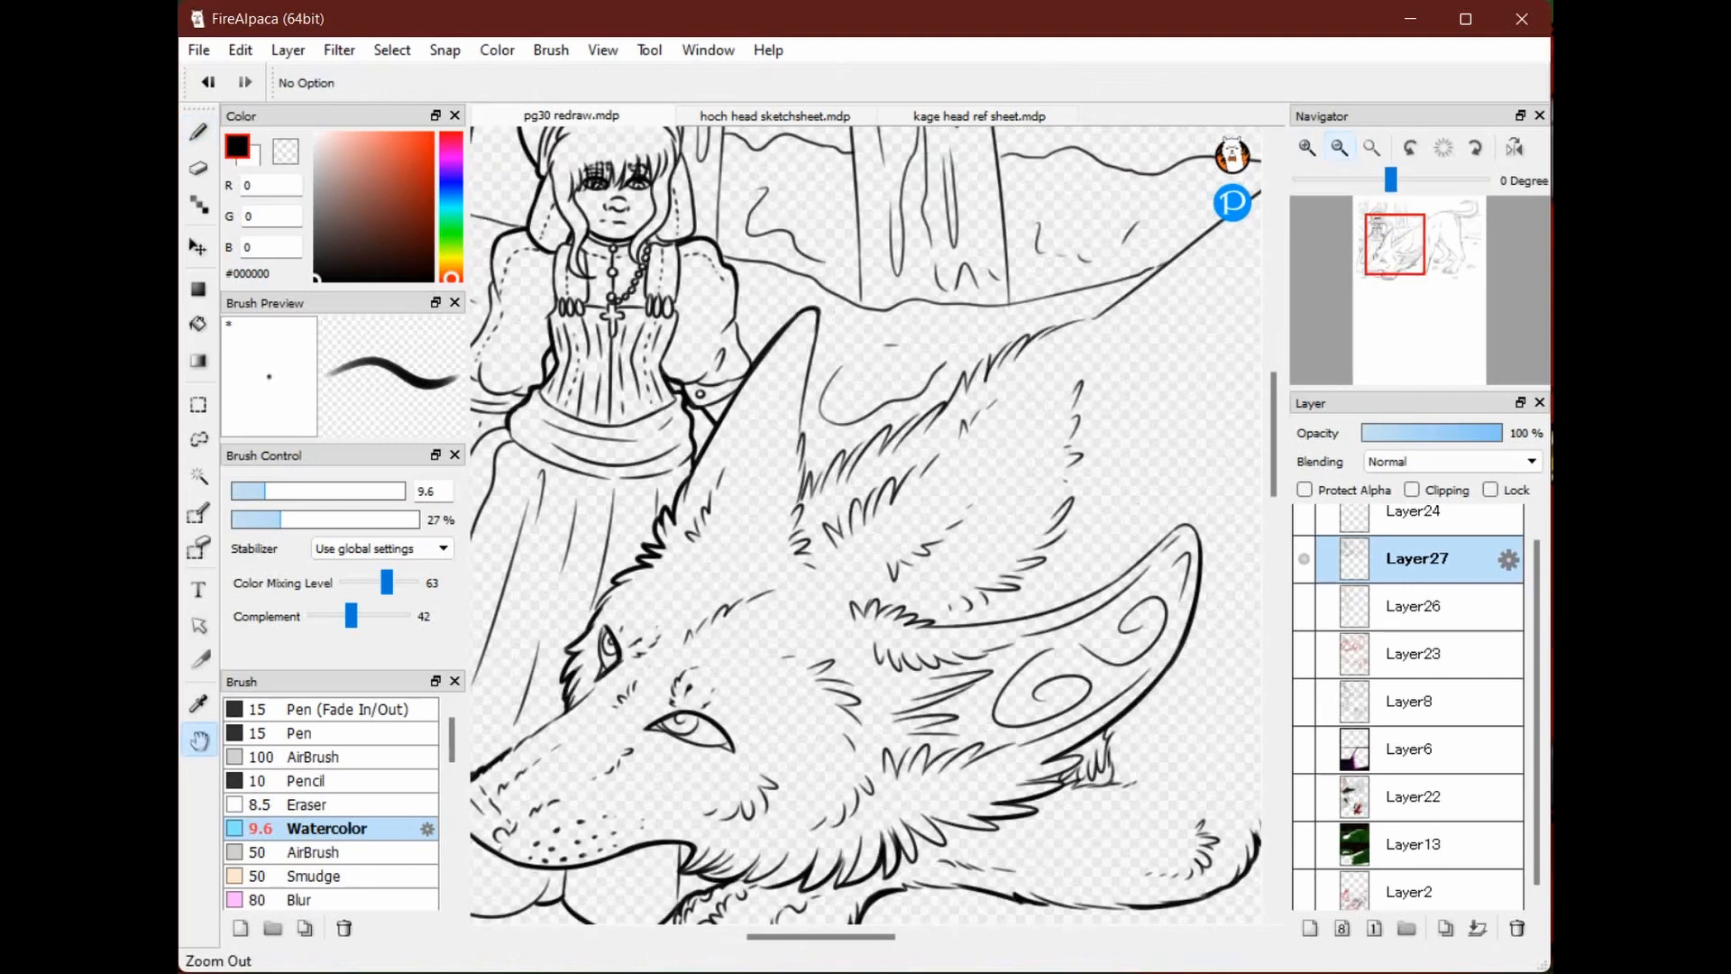
drag(1025, 622, 1133, 483)
drag(1092, 857, 605, 629)
drag(985, 389, 1002, 737)
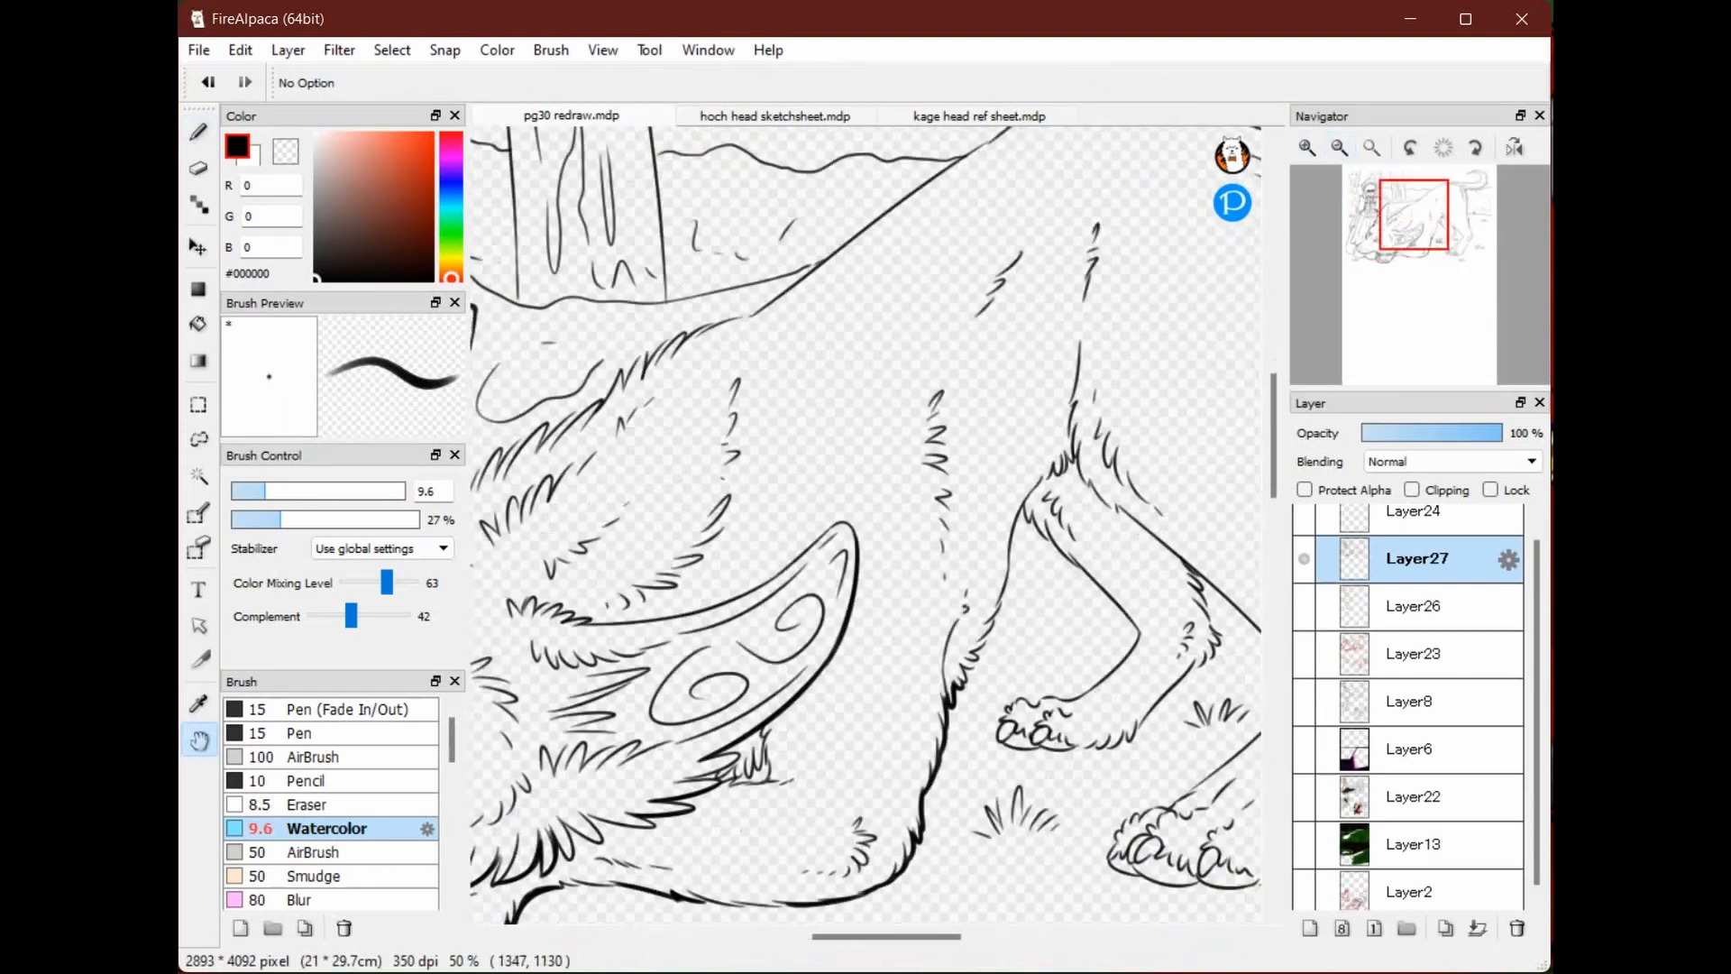
drag(593, 545, 1169, 648)
drag(956, 555, 1020, 636)
click(1340, 148)
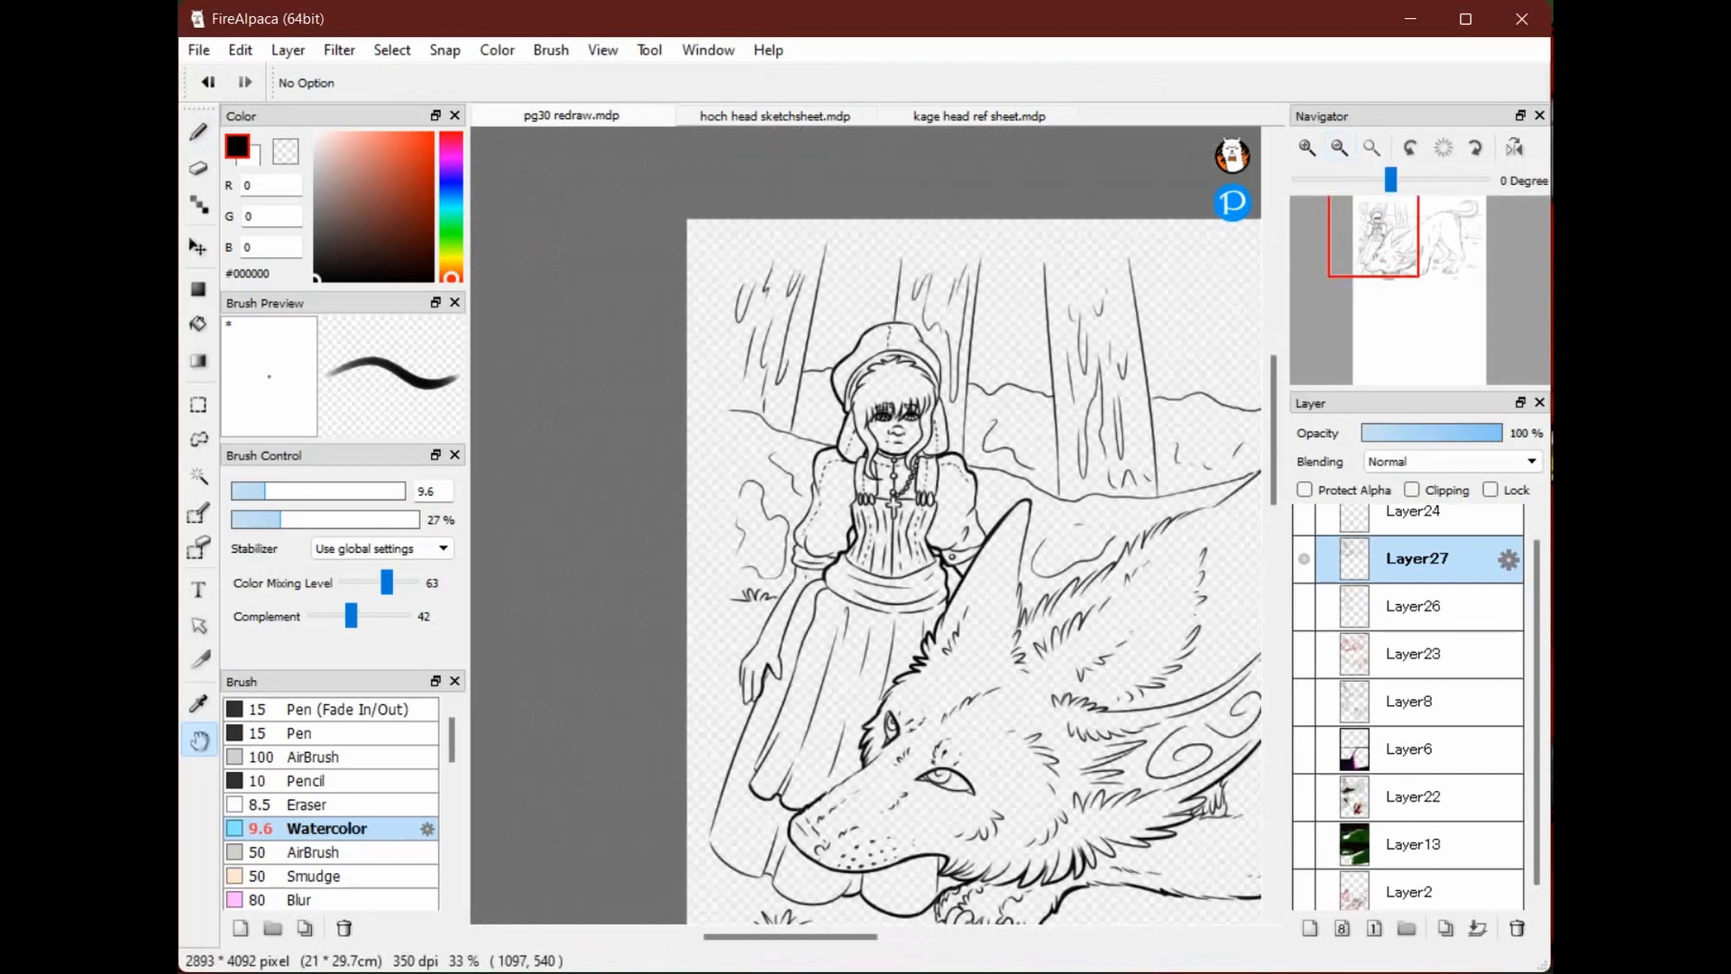
drag(1022, 477, 823, 323)
drag(1026, 512, 1021, 558)
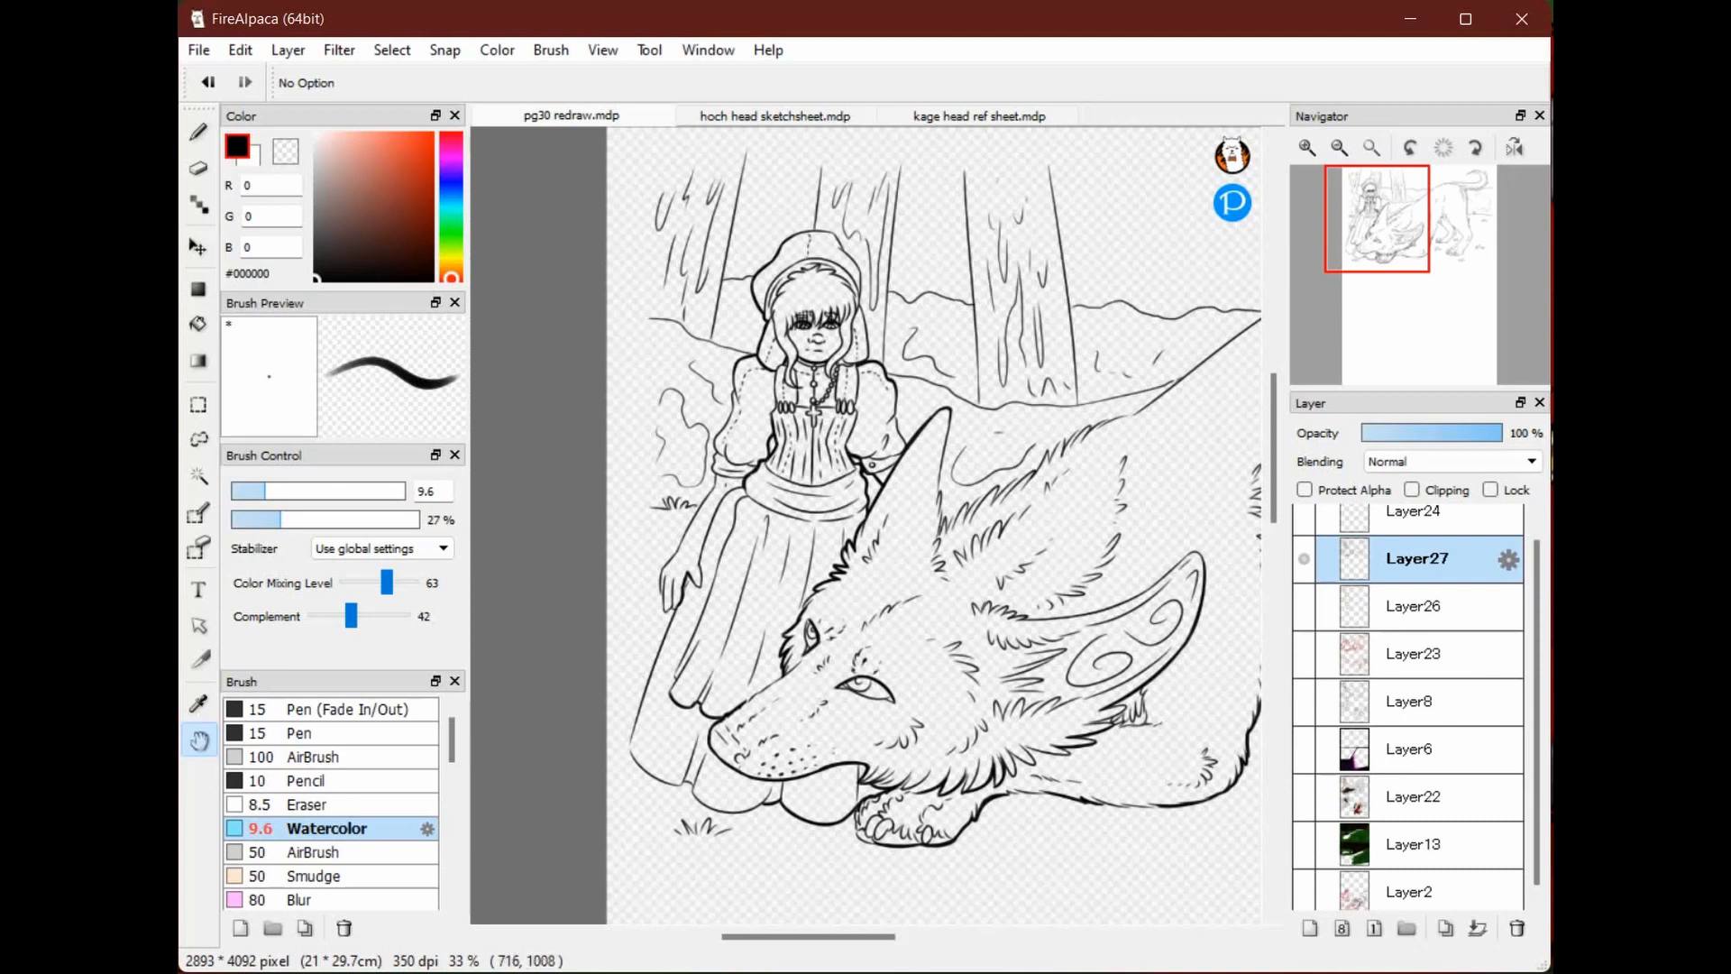
drag(946, 596, 861, 521)
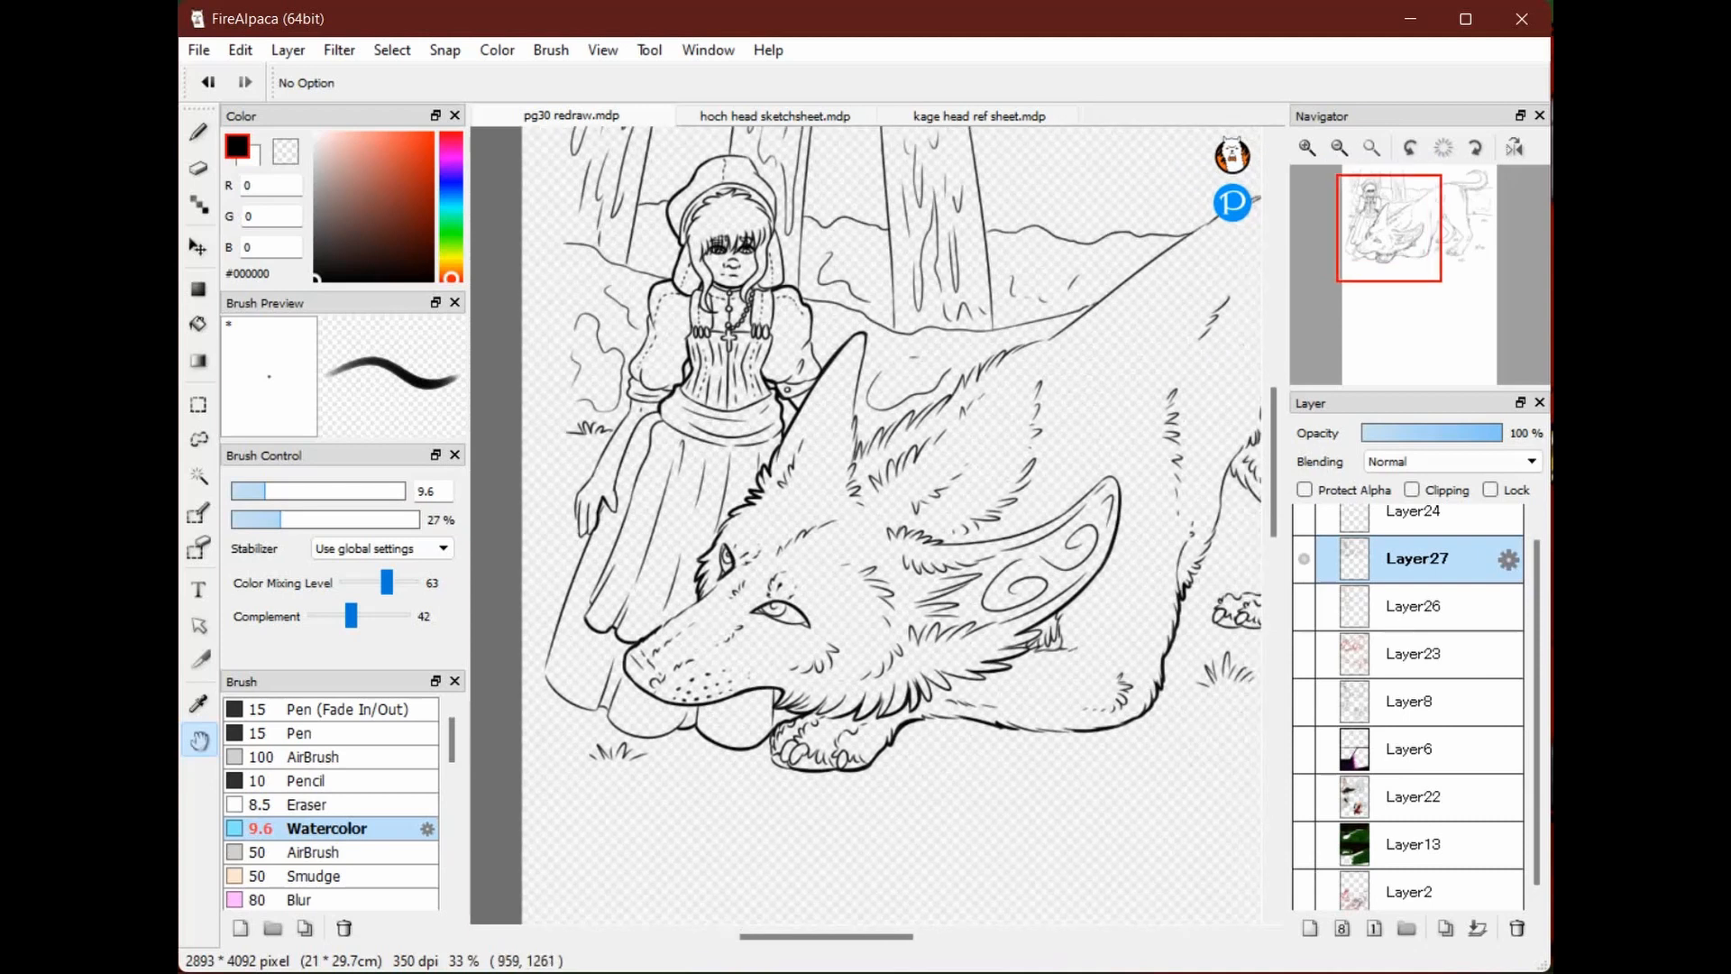
drag(865, 441, 806, 540)
drag(668, 743, 766, 645)
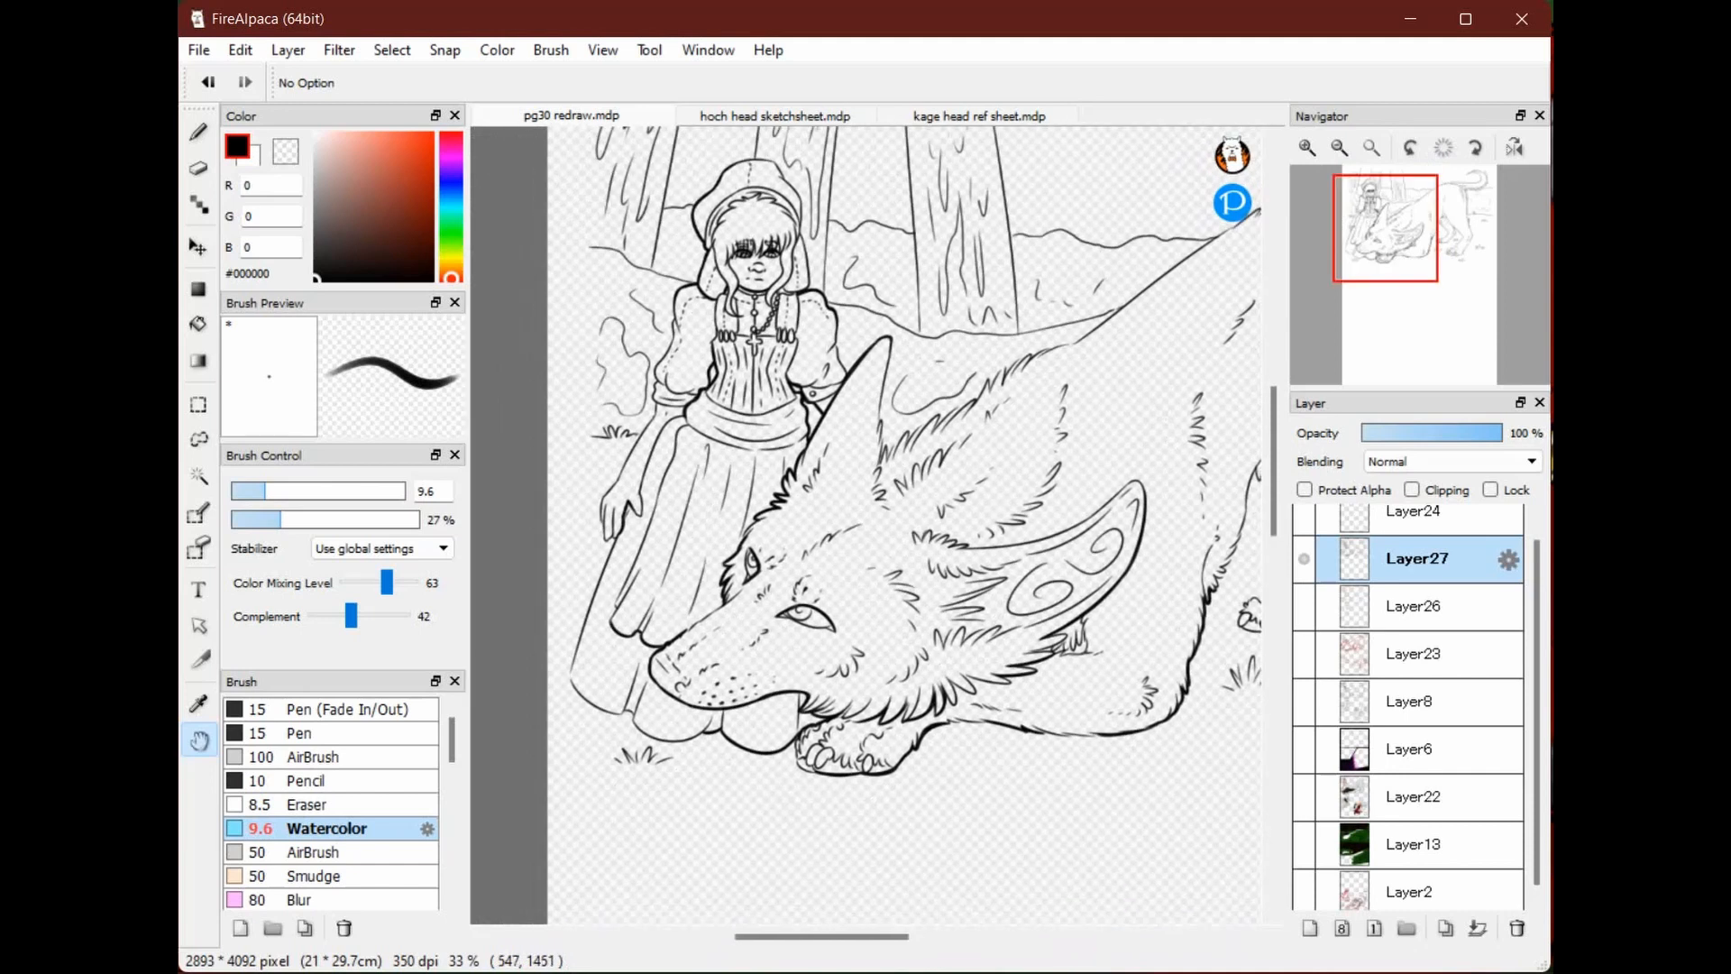
drag(974, 486, 998, 534)
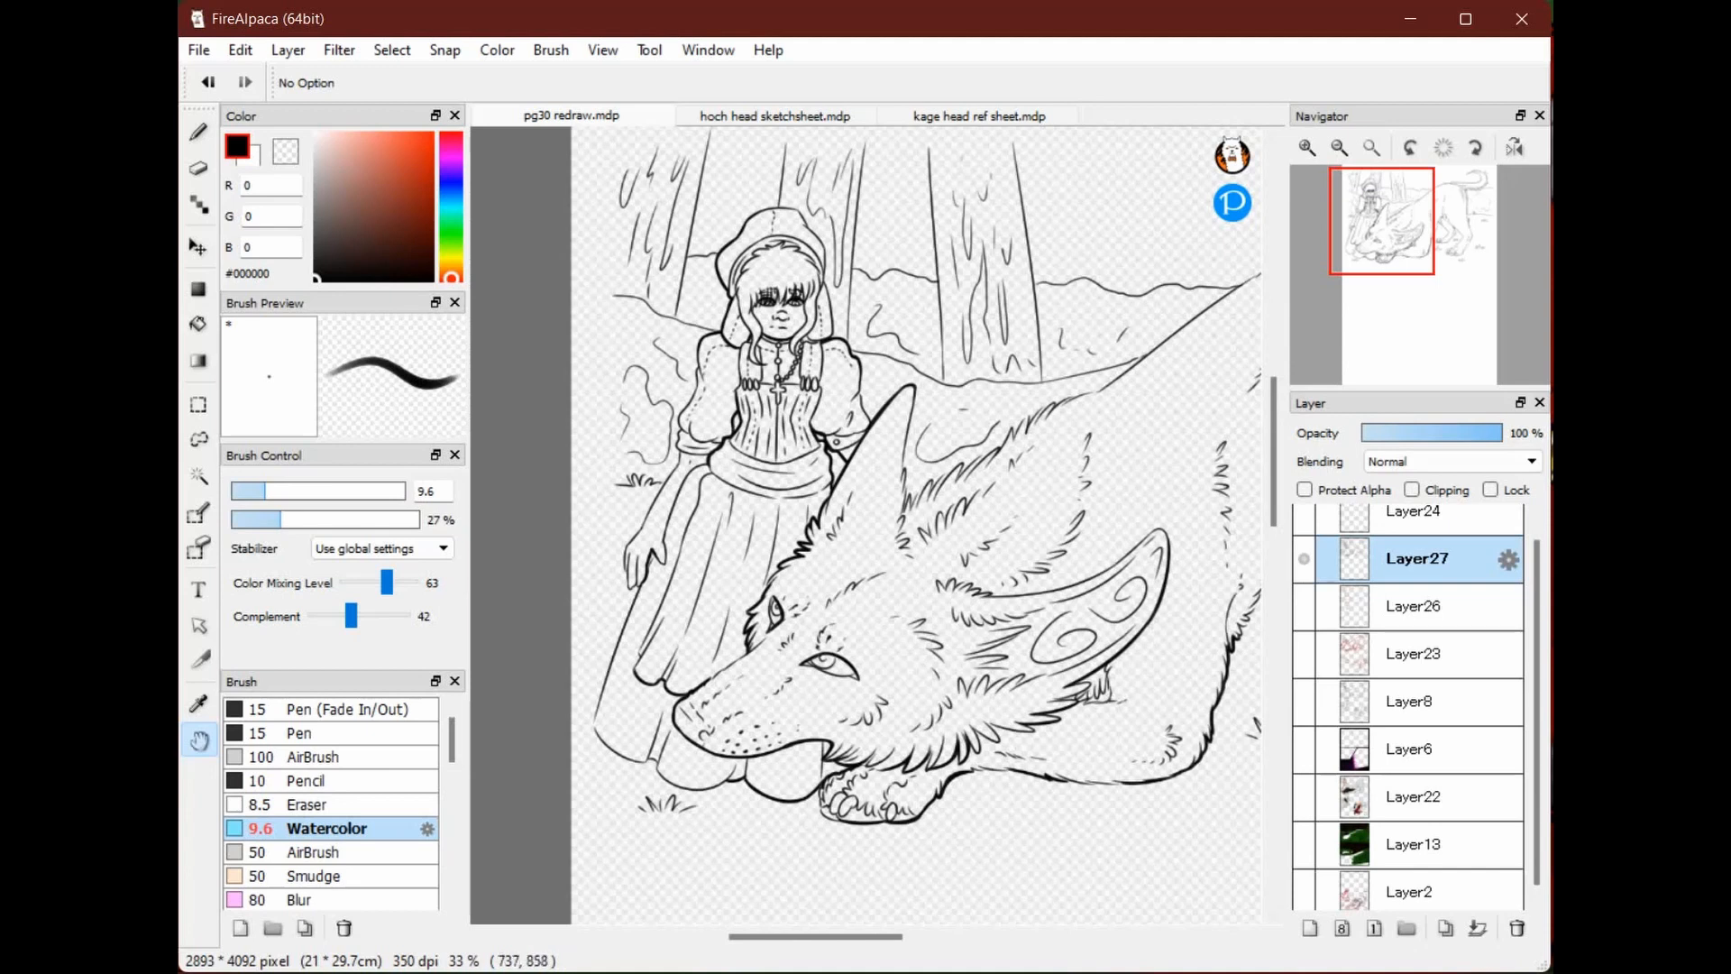
drag(862, 517, 817, 557)
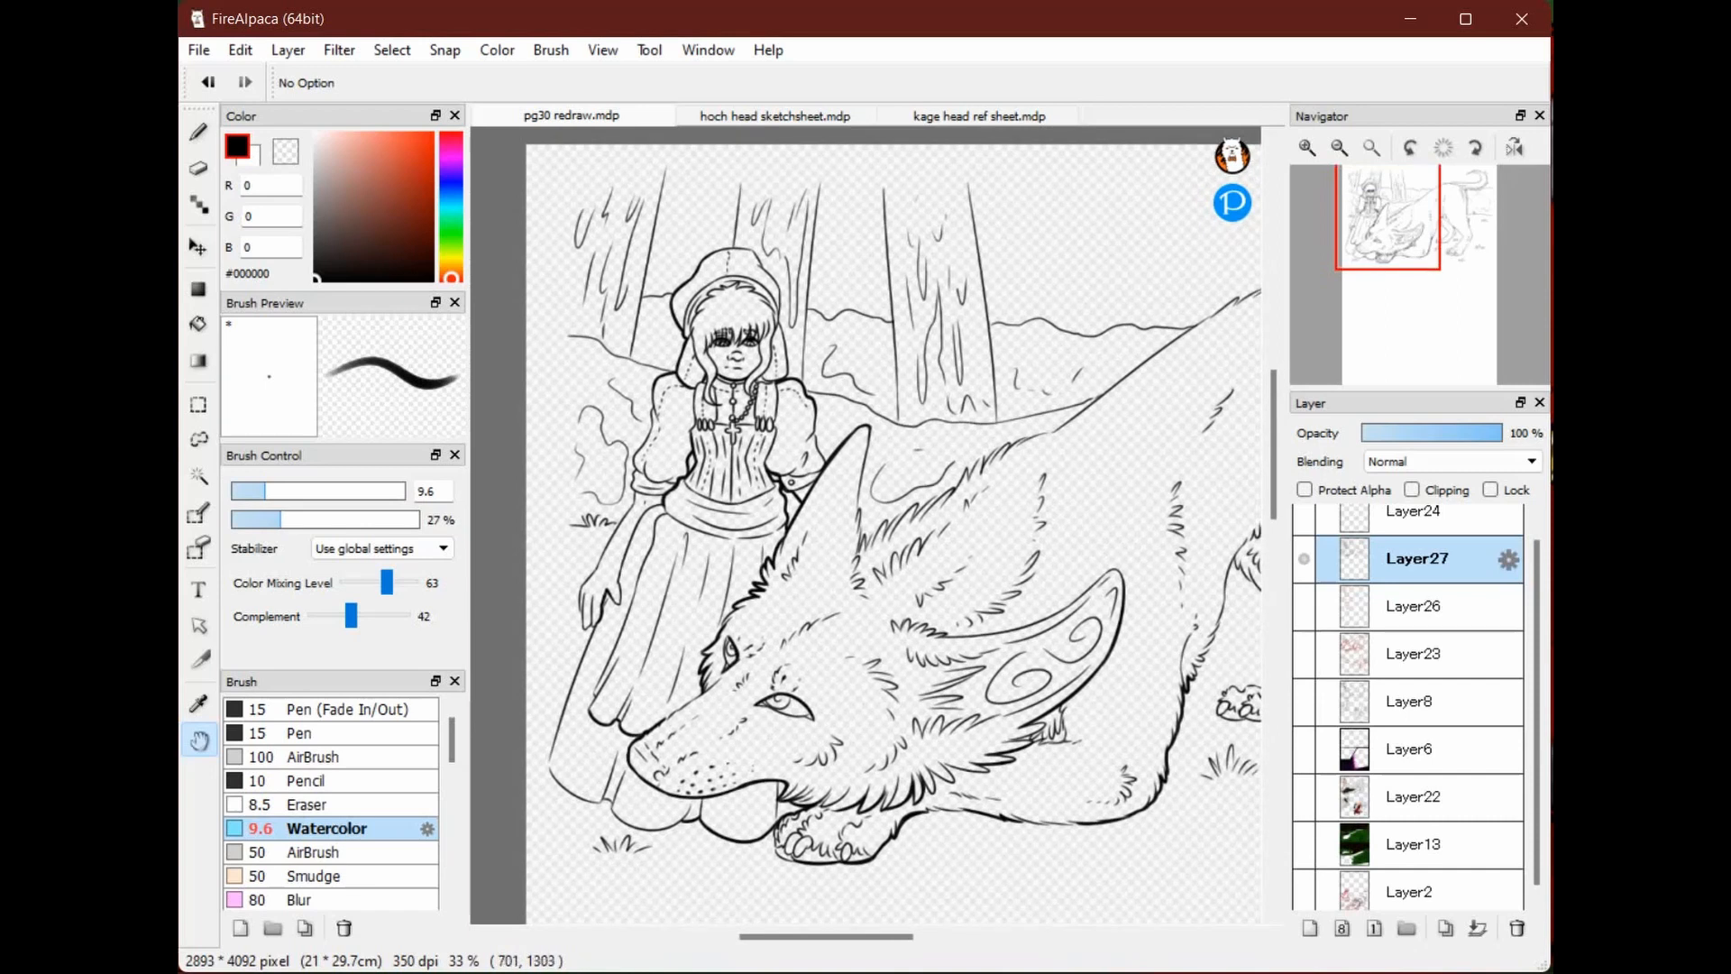
drag(738, 536, 797, 553)
drag(785, 474, 842, 449)
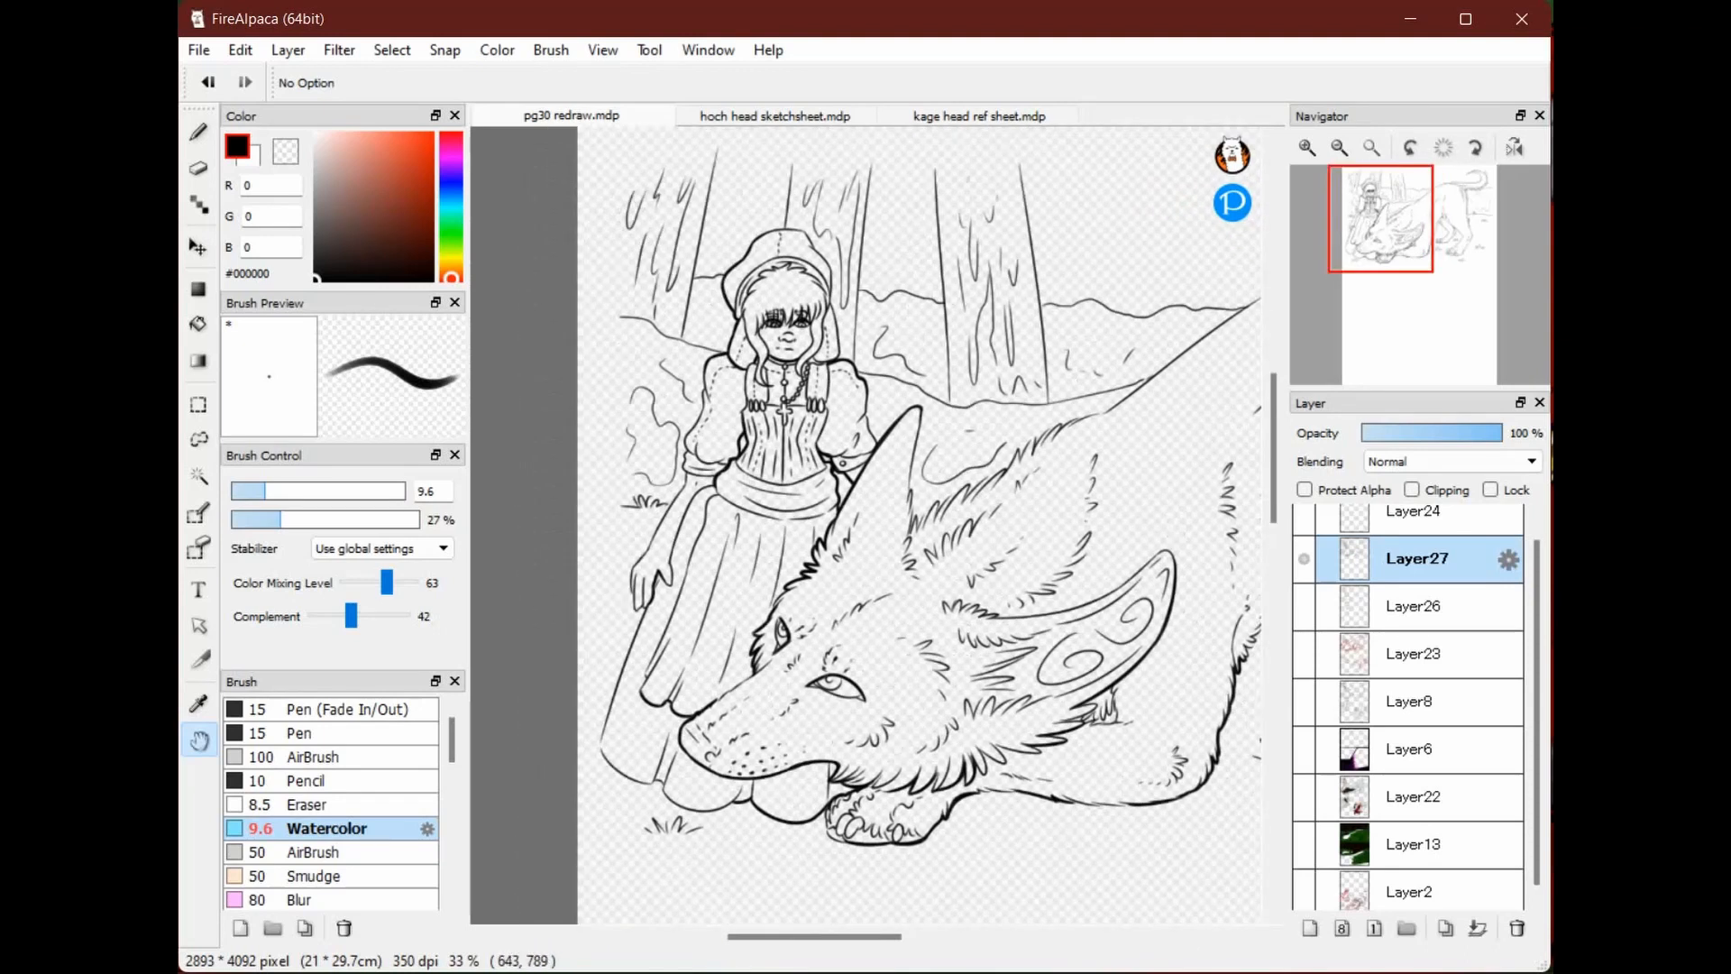
drag(1049, 472, 927, 516)
drag(1009, 658, 1035, 649)
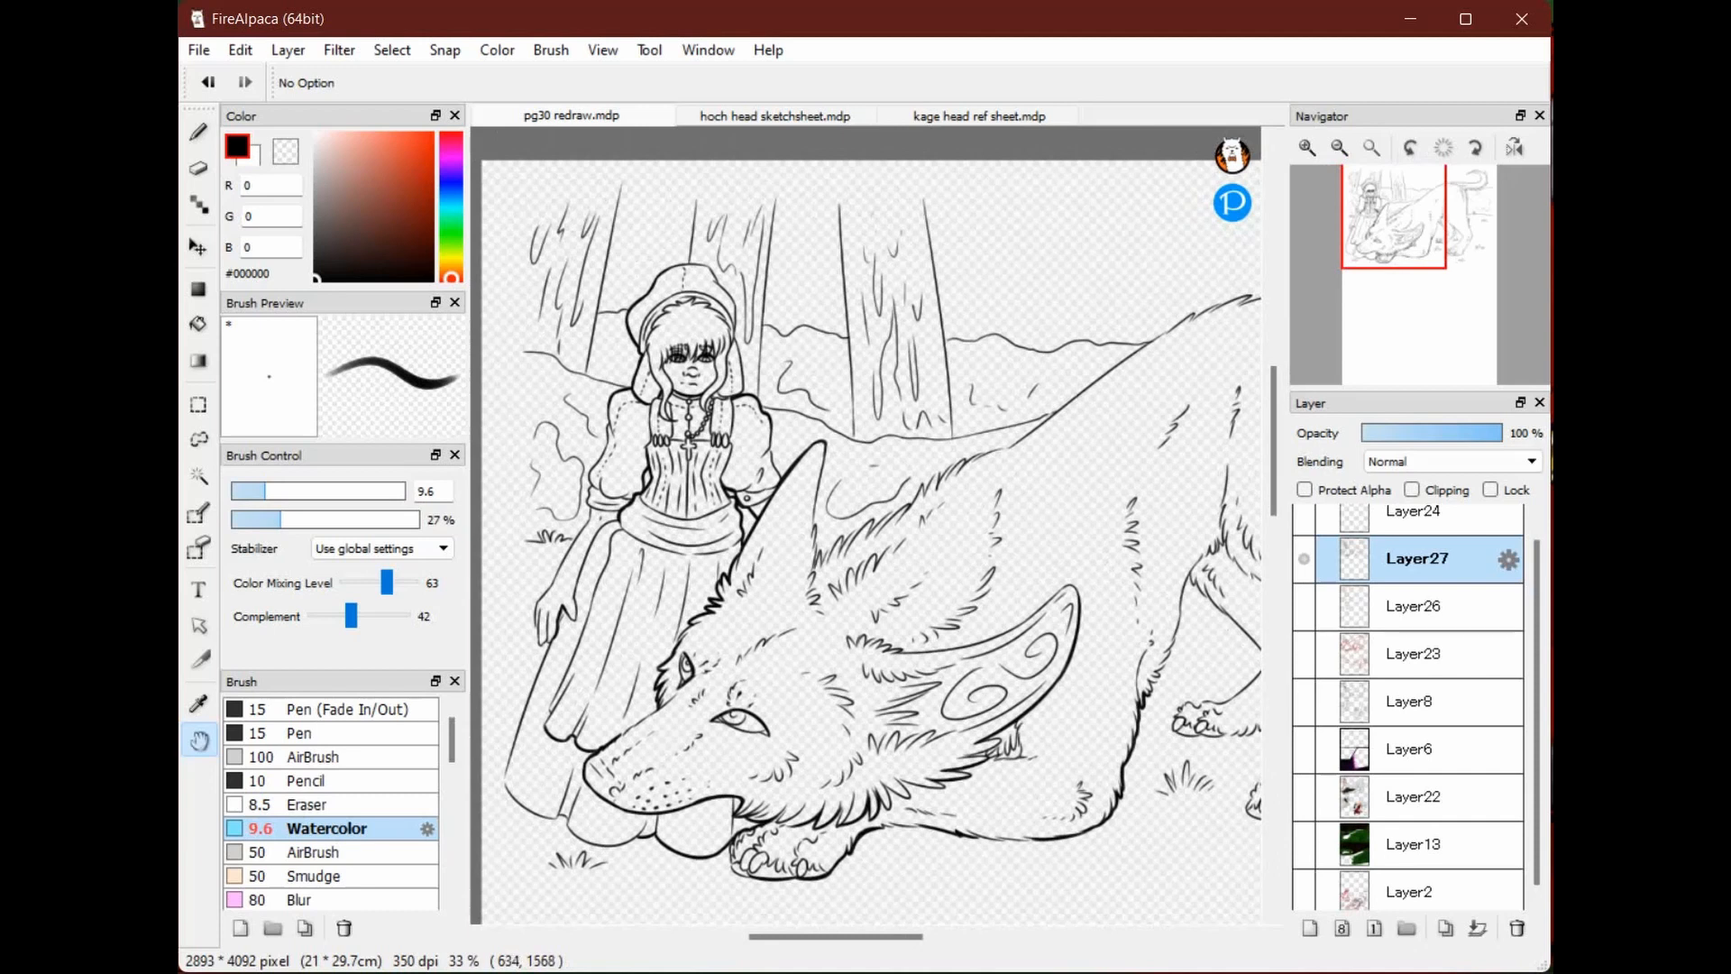
drag(818, 731, 962, 709)
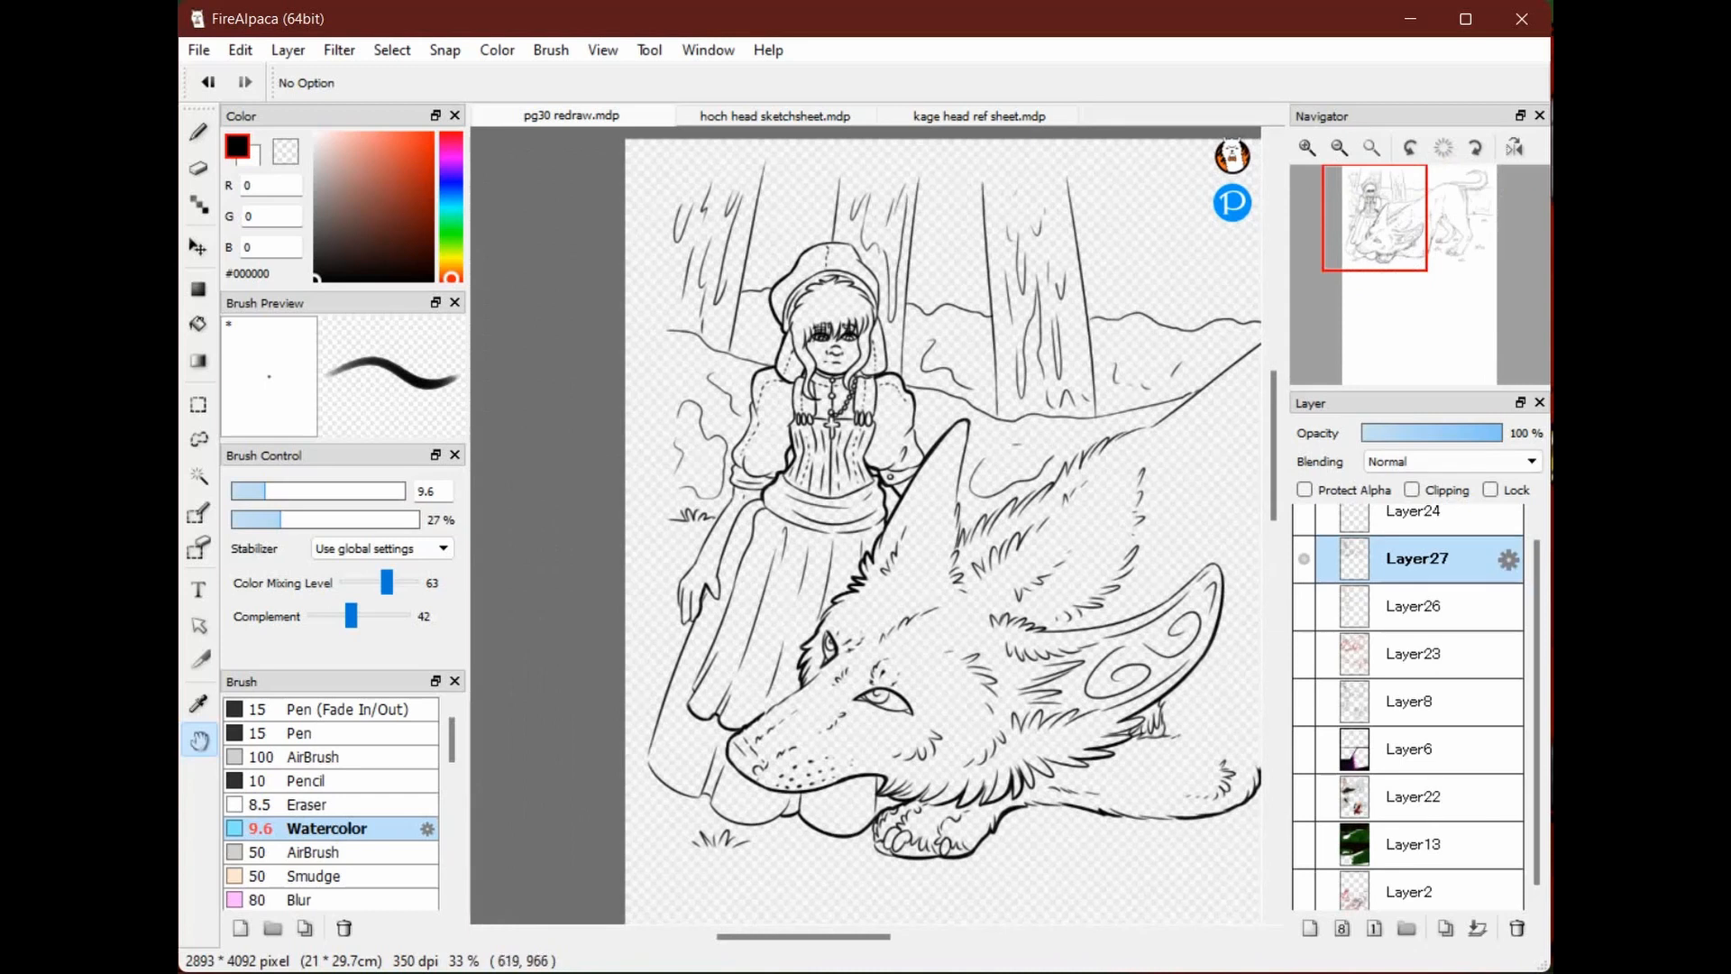
drag(897, 574, 840, 581)
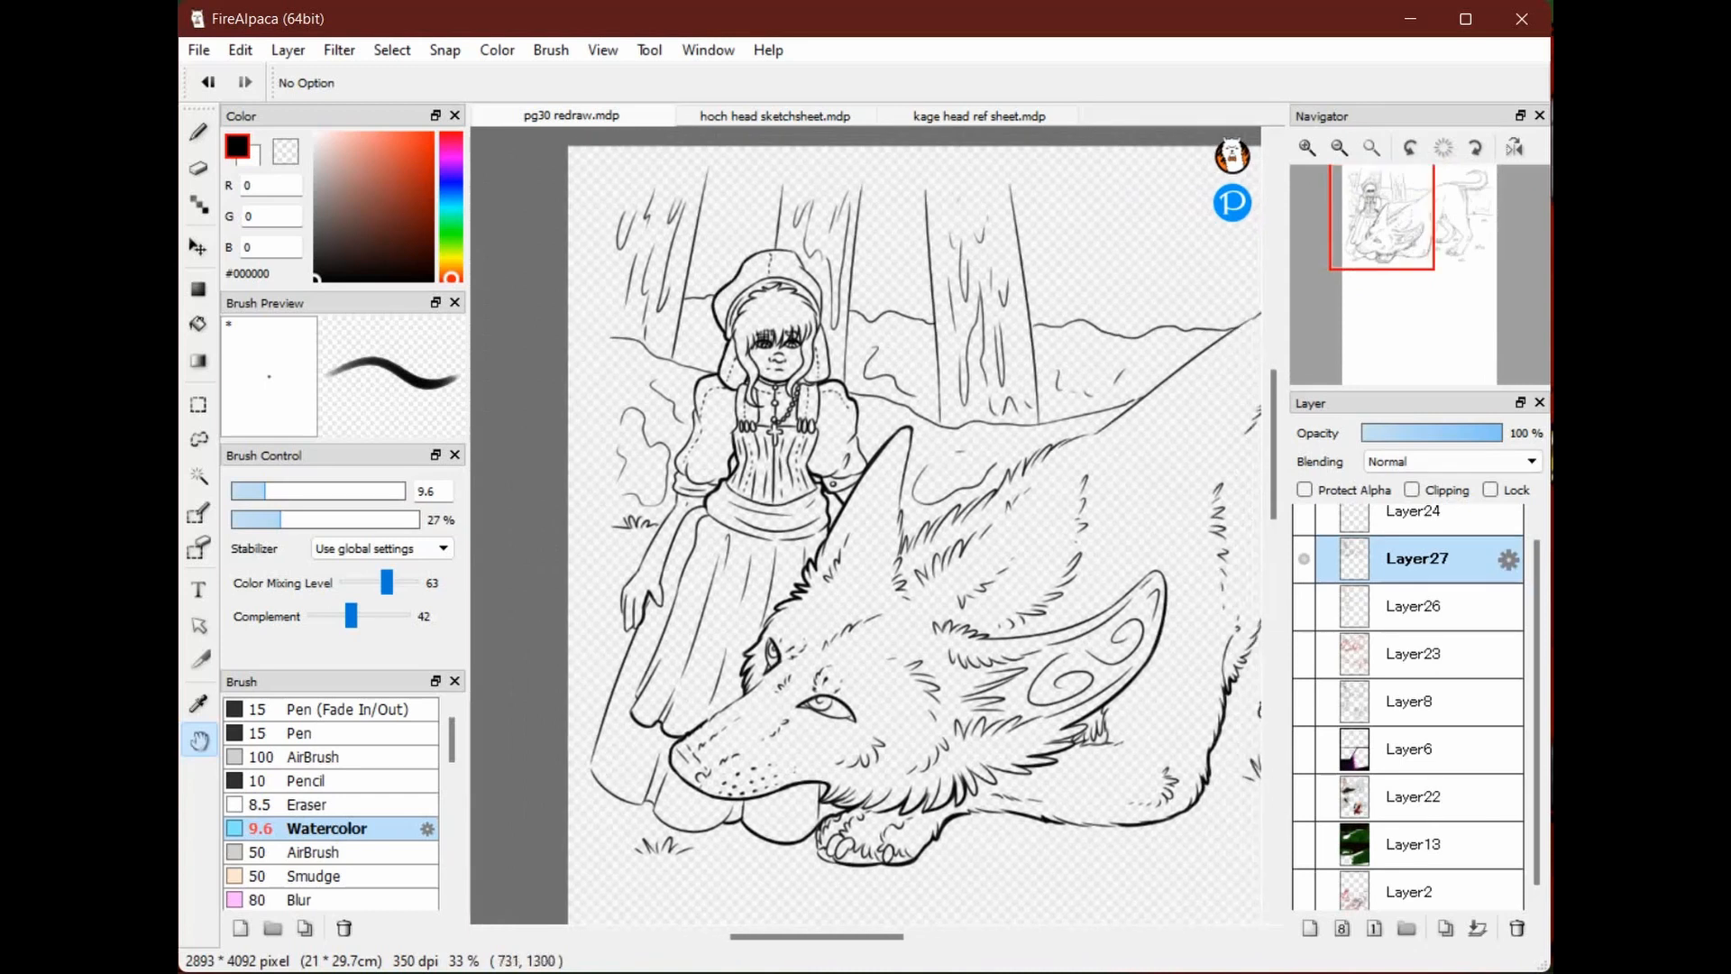
drag(825, 571, 765, 564)
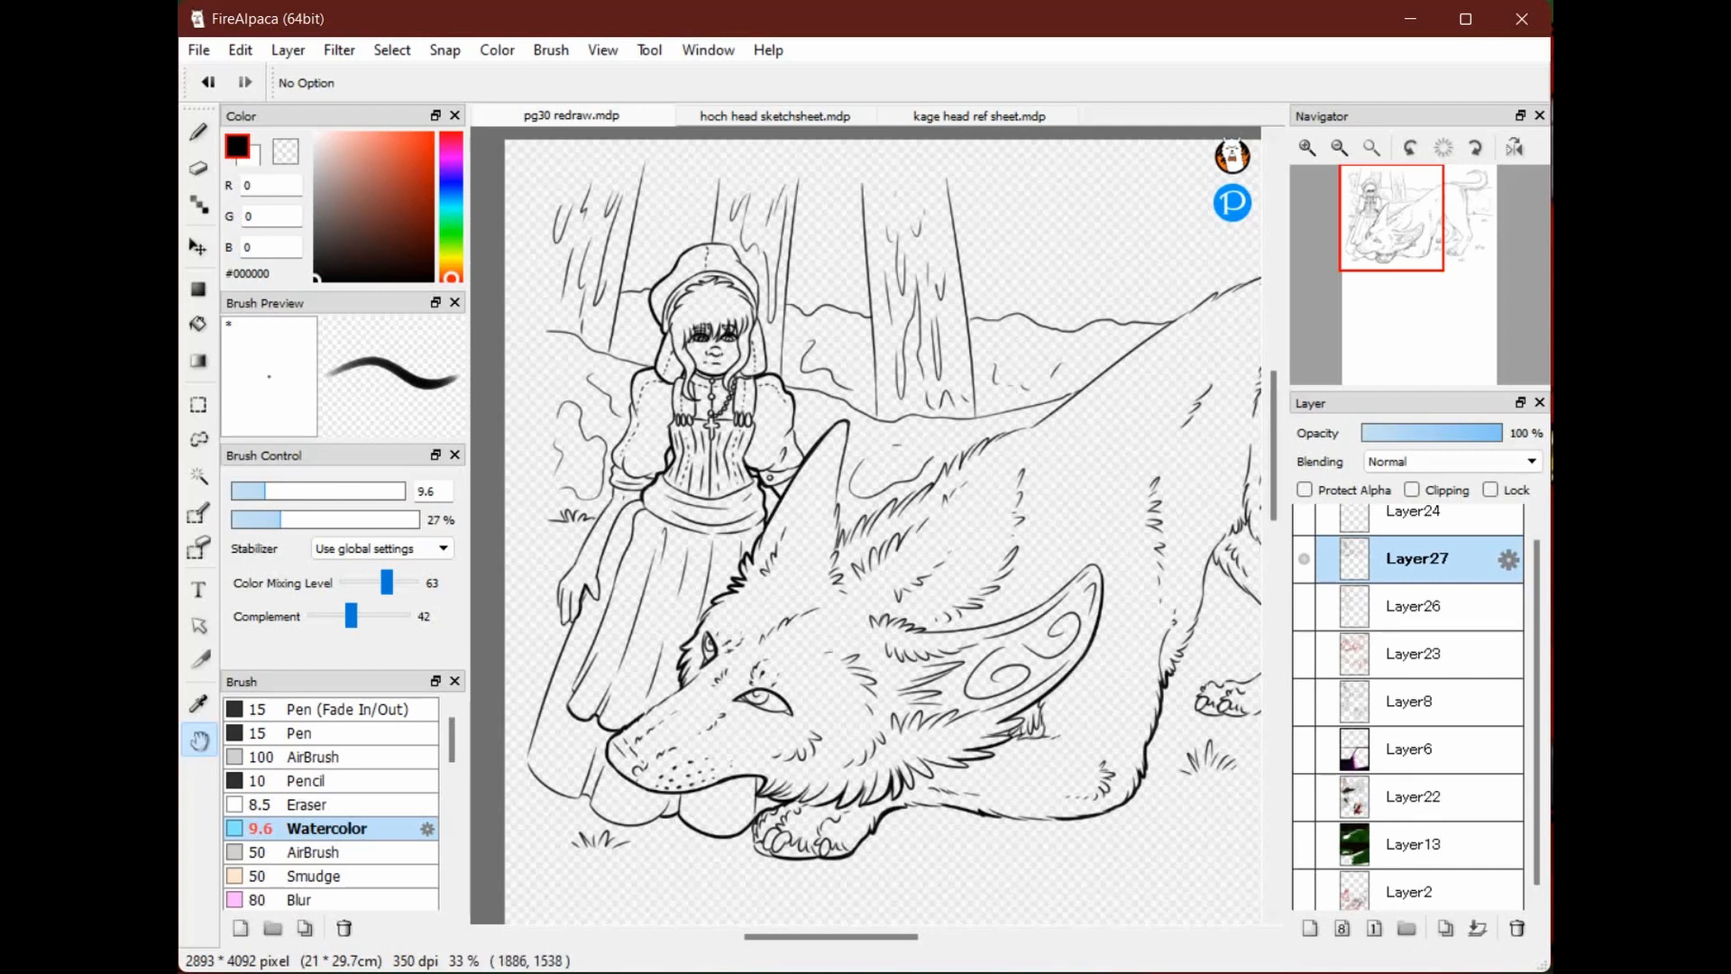
drag(1144, 809, 1149, 775)
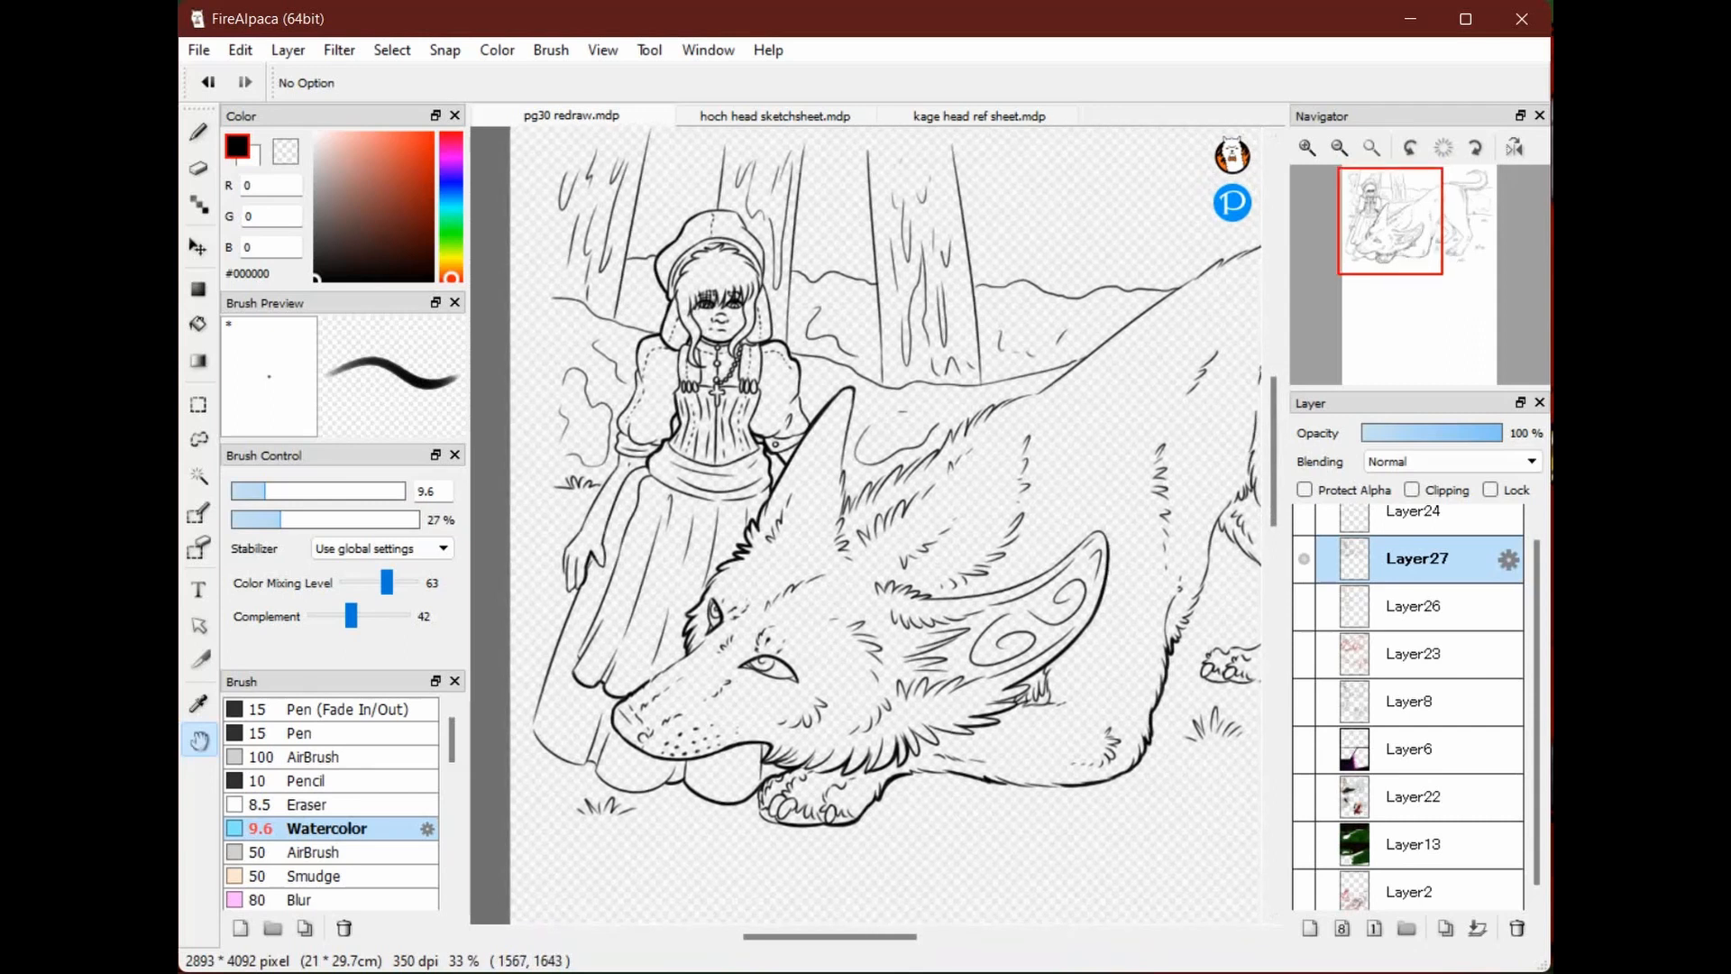